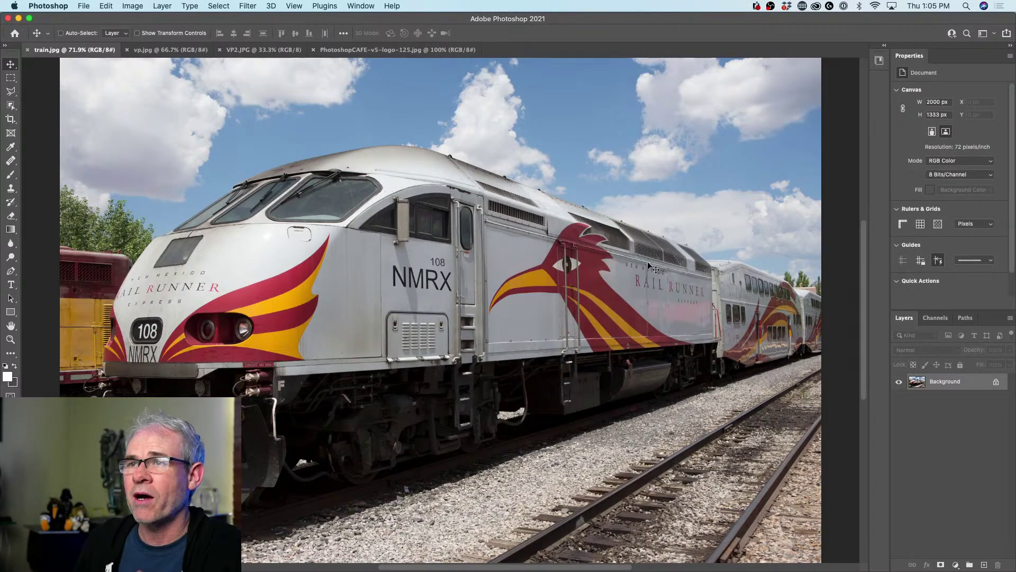
{"action": "left_click", "coordinate": [879, 62]}
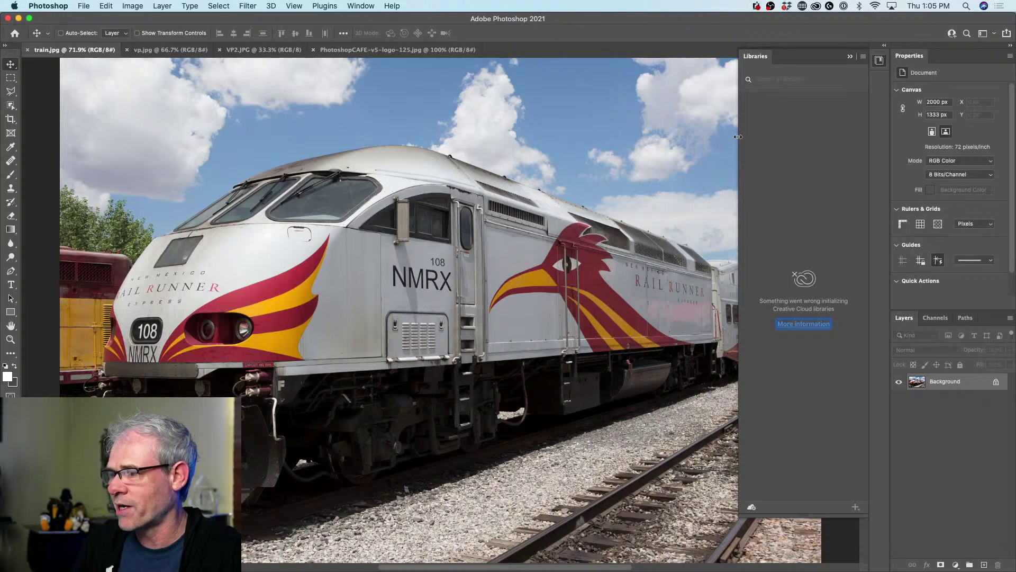
{"action": "left_click", "coordinate": [850, 57]}
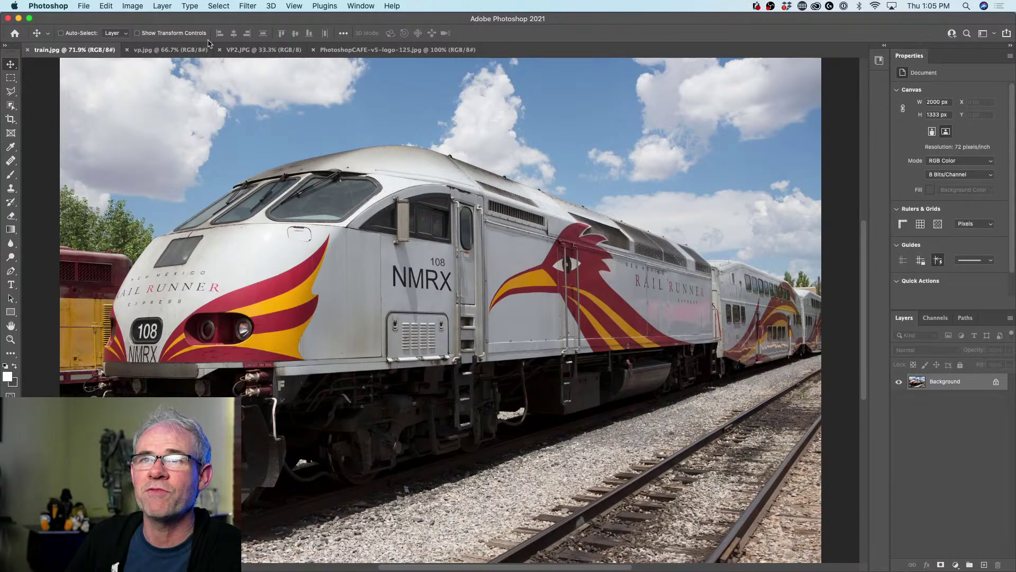
- Look through the open train.jpg, vp.jpg and VP2.JPG images to compare surfaces shown in perspective
{"action": "left_click", "coordinate": [184, 51]}
{"action": "left_click", "coordinate": [243, 50]}
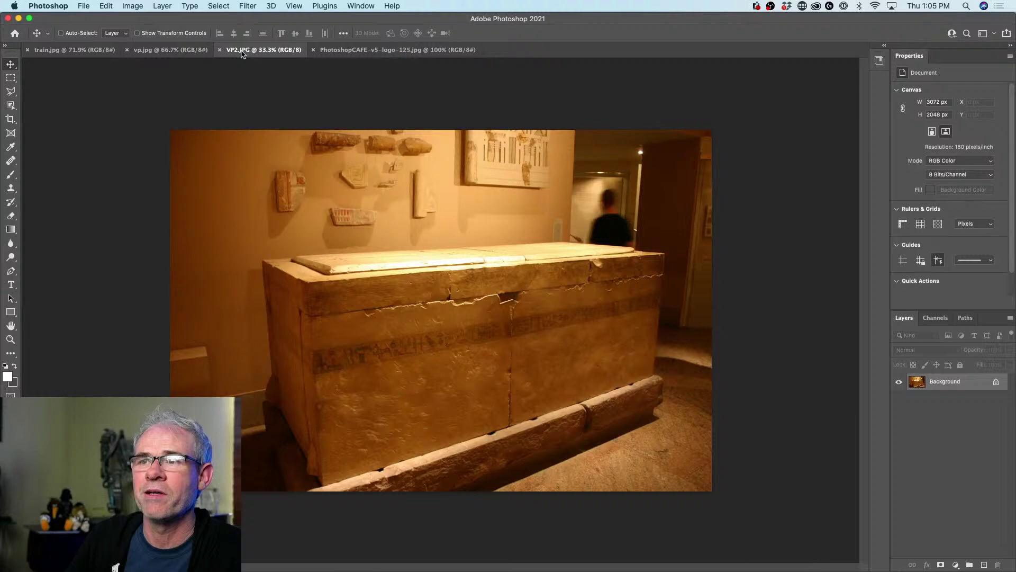
{"action": "left_click", "coordinate": [175, 51]}
{"action": "left_click", "coordinate": [90, 51]}
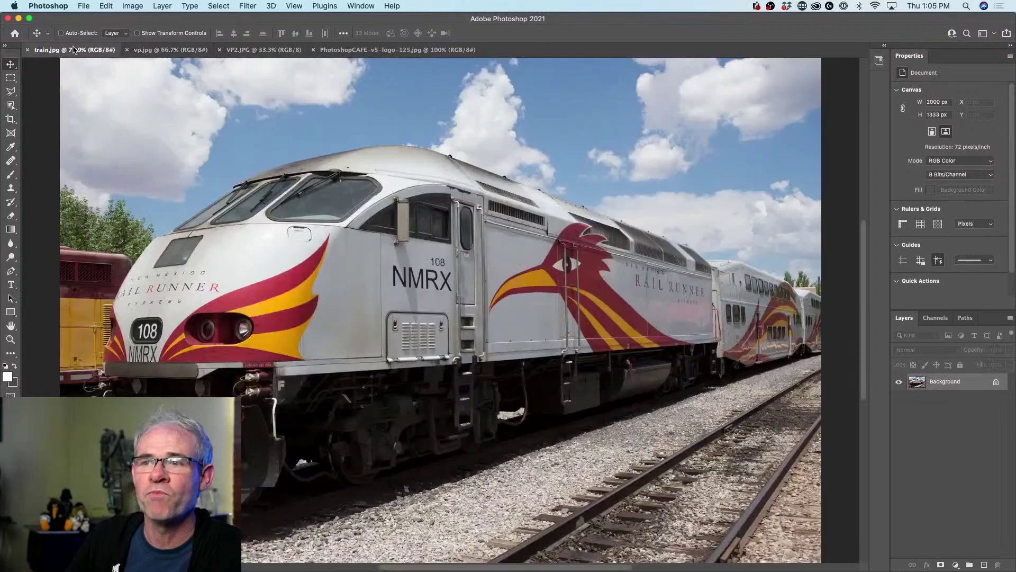
{"action": "left_click", "coordinate": [174, 52]}
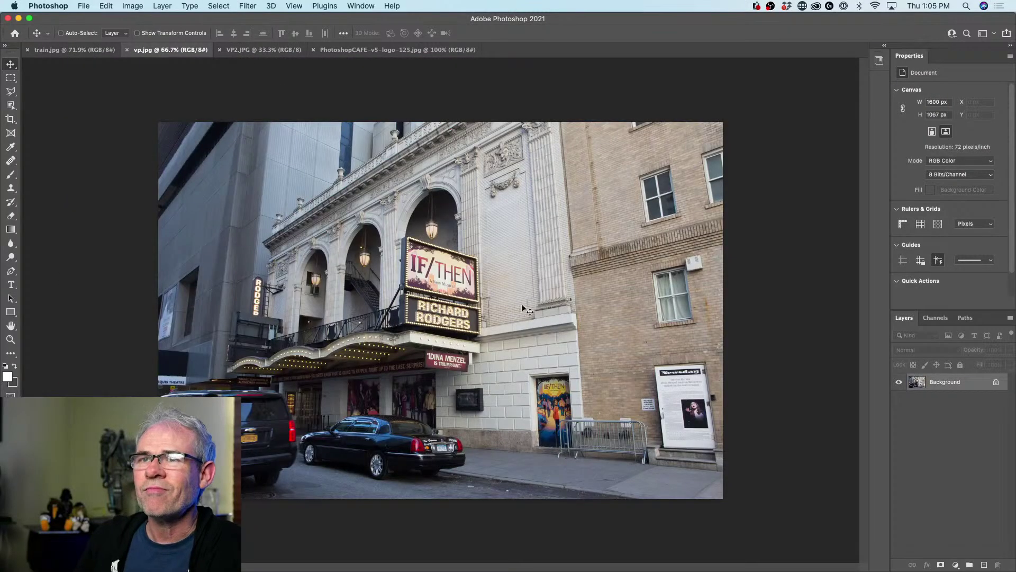
{"action": "left_click", "coordinate": [249, 51]}
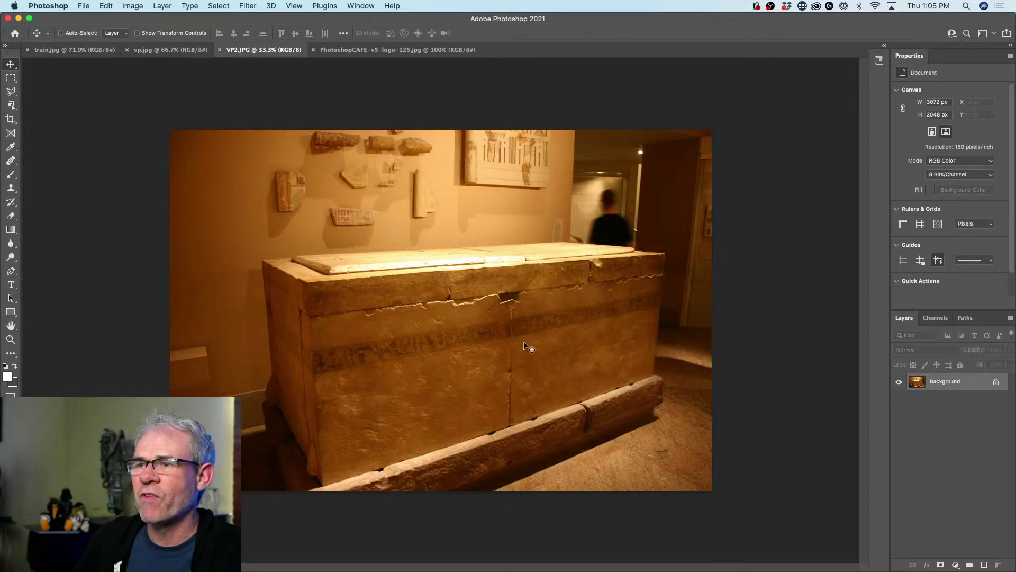
- Bring the PhotoshopCAFE logo into VP2.JPG, scale it to about 352% and position it on the stone box's front face
{"action": "left_click", "coordinate": [423, 52]}
{"action": "left_click_drag", "start_coordinate": [439, 292], "coordinate": [496, 215]}
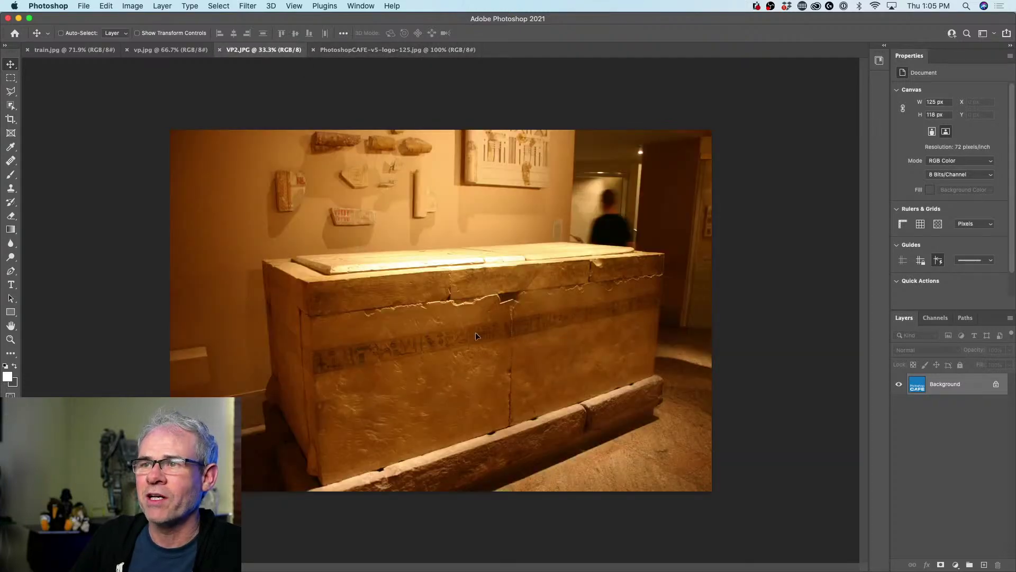
{"action": "left_click_drag", "start_coordinate": [476, 335], "coordinate": [385, 398]}
{"action": "key", "text": "super+t"}
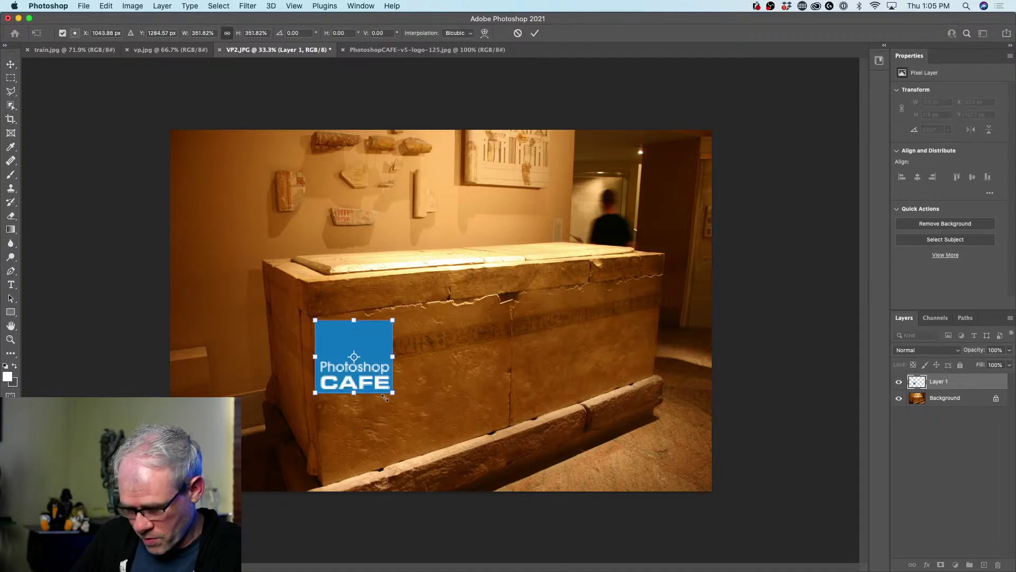
{"action": "key", "text": "Return"}
{"action": "left_click_drag", "start_coordinate": [335, 340], "coordinate": [377, 335]}
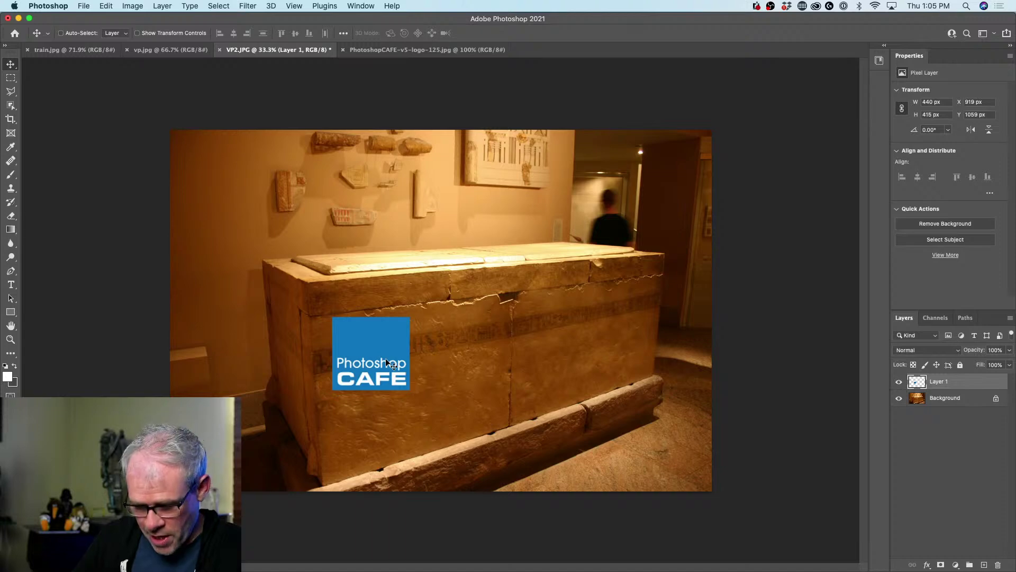
- Try a Perspective transform that narrows the logo's far side, and move the logo lower on the box's front face
{"action": "key", "text": "super+t"}
{"action": "right_click", "coordinate": [390, 337]}
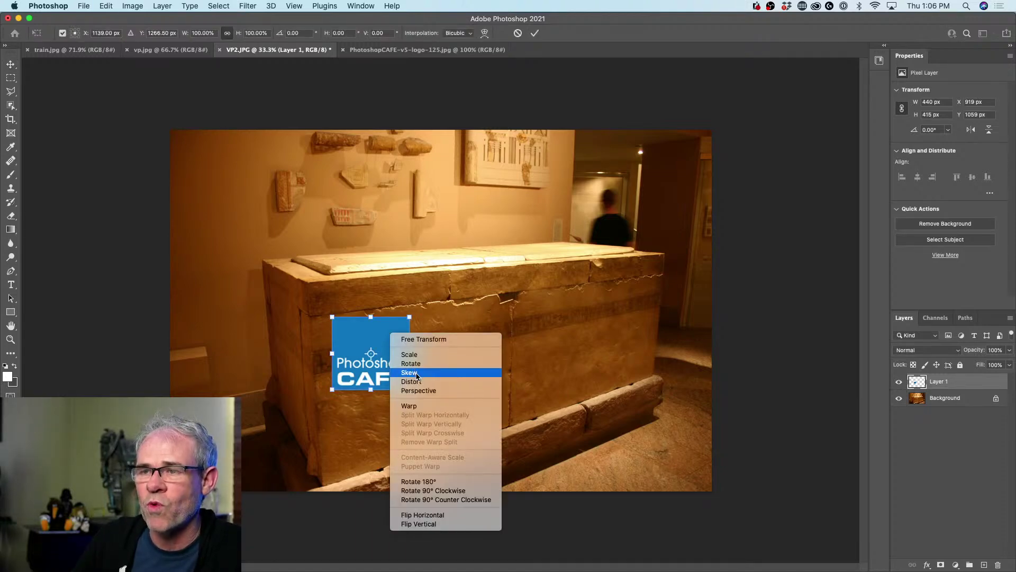
{"action": "left_click", "coordinate": [418, 390]}
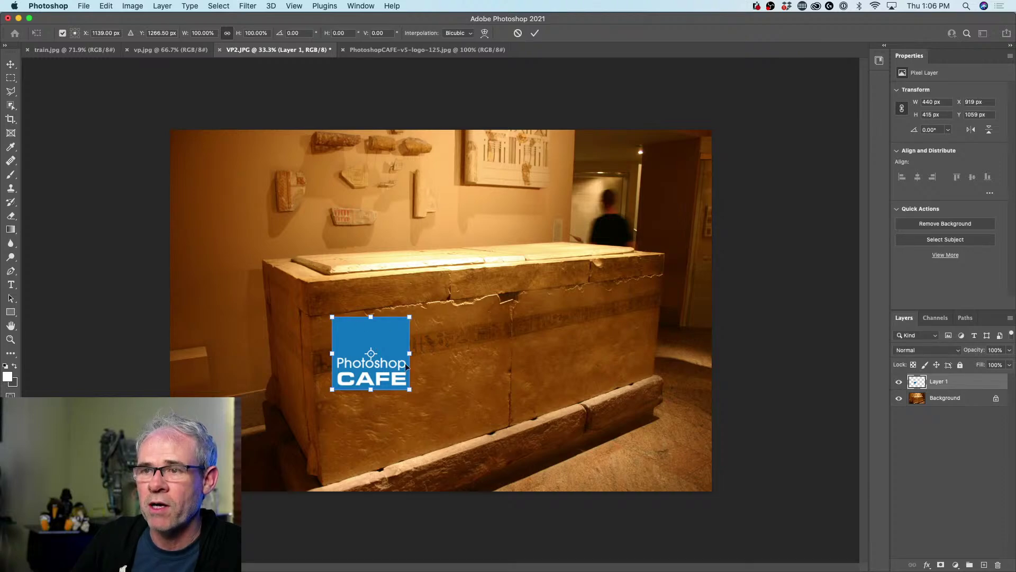
{"action": "left_click_drag", "start_coordinate": [410, 390], "coordinate": [410, 382]}
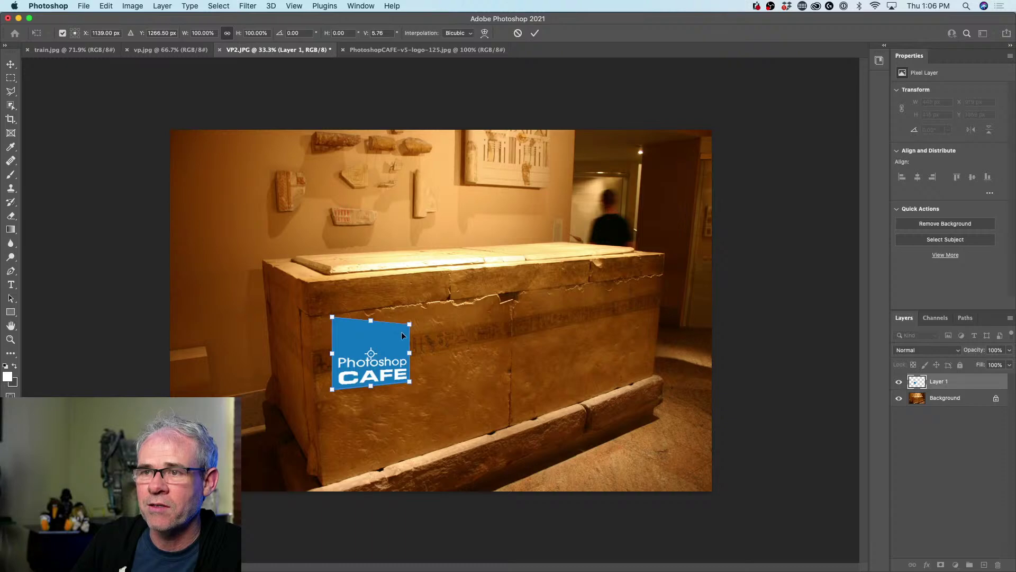
{"action": "left_click_drag", "start_coordinate": [401, 334], "coordinate": [399, 393]}
- Try to fit the logo to the box's front face by distorting its corners, and undo the applied transform
{"action": "right_click", "coordinate": [386, 396]}
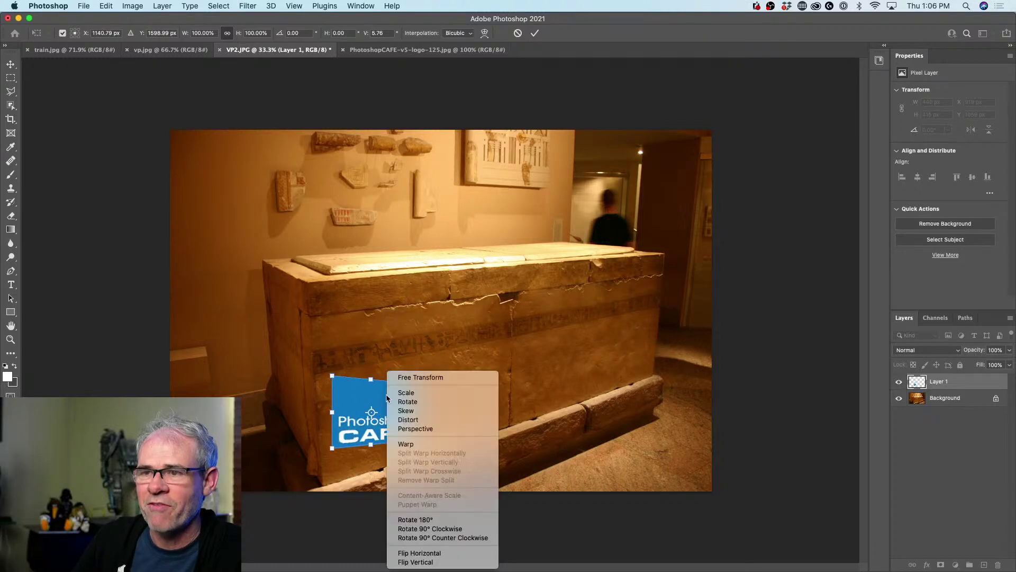
{"action": "left_click", "coordinate": [428, 419]}
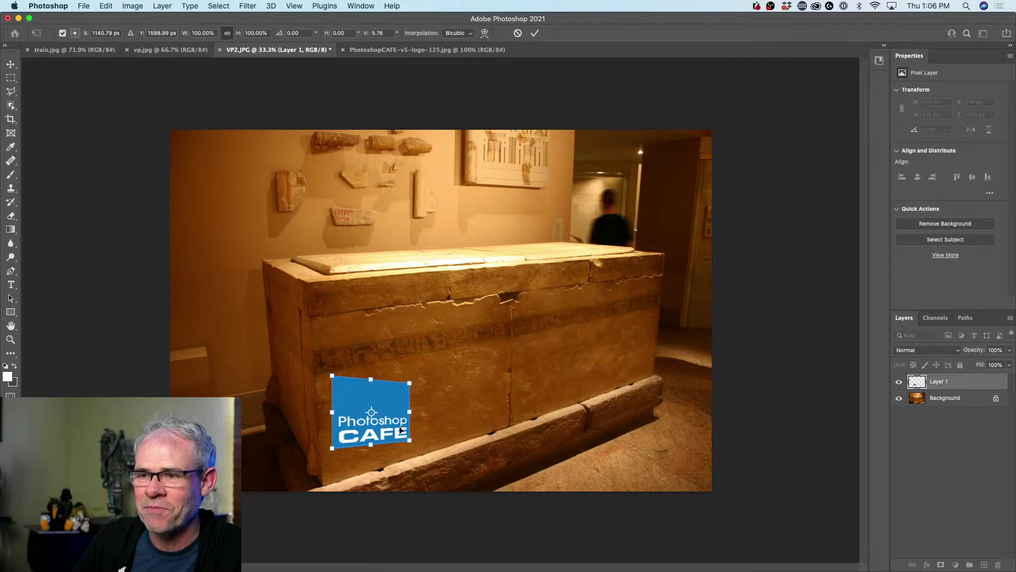
{"action": "left_click_drag", "start_coordinate": [410, 382], "coordinate": [405, 363]}
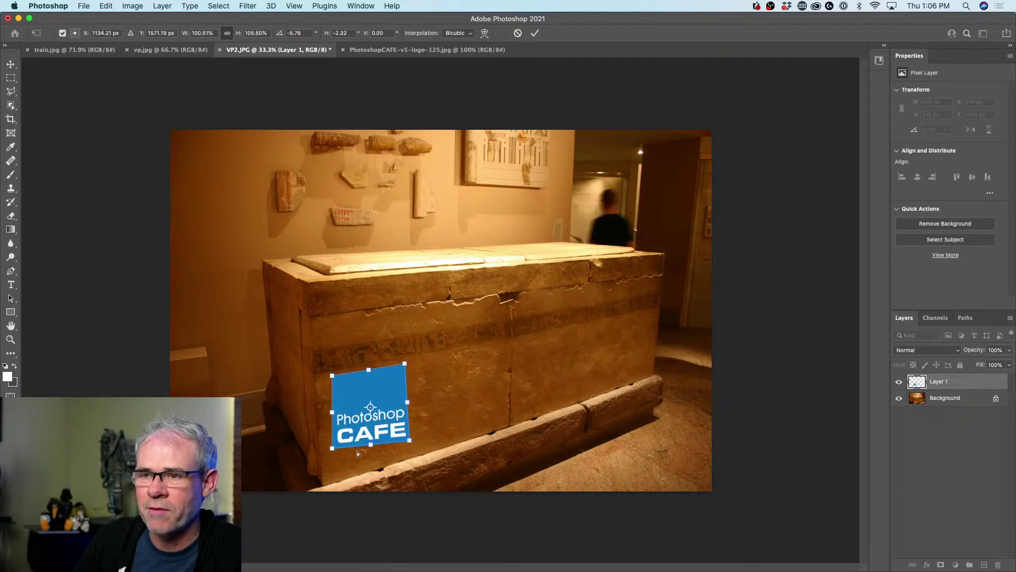
{"action": "left_click_drag", "start_coordinate": [332, 448], "coordinate": [335, 461]}
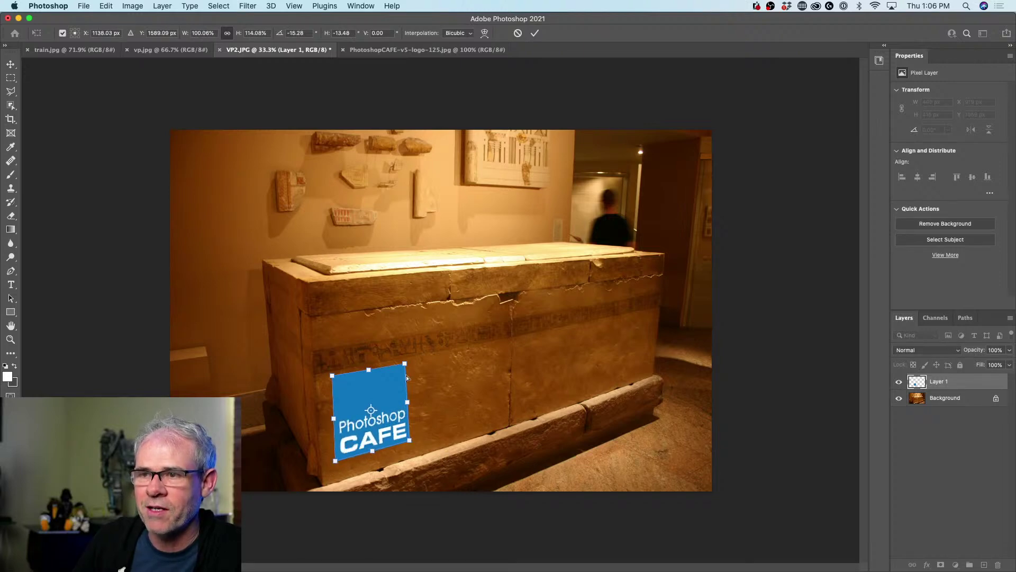
{"action": "left_click_drag", "start_coordinate": [406, 363], "coordinate": [409, 363]}
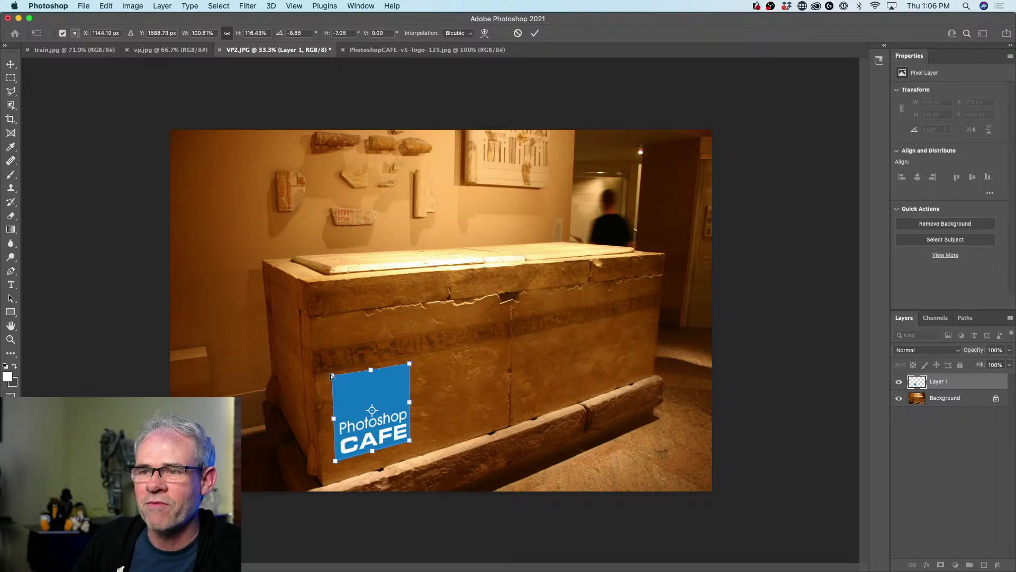
{"action": "left_click_drag", "start_coordinate": [331, 377], "coordinate": [332, 376]}
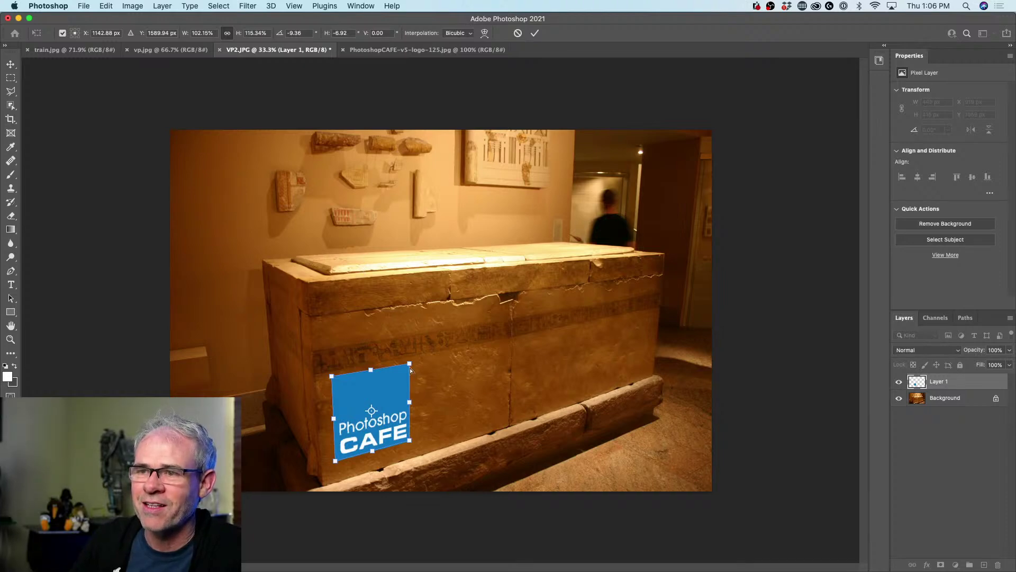
{"action": "left_click_drag", "start_coordinate": [411, 370], "coordinate": [402, 367]}
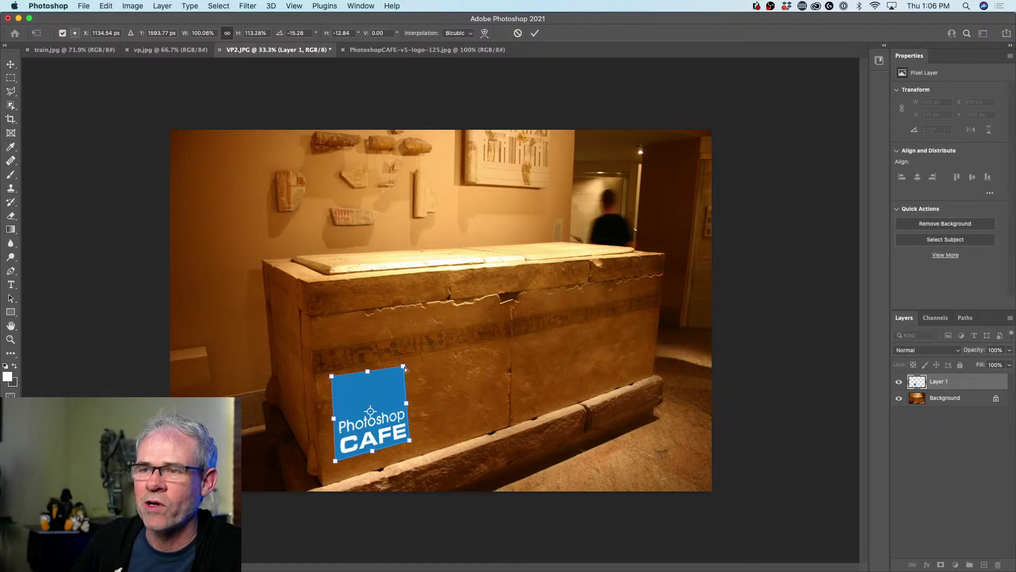
{"action": "left_click_drag", "start_coordinate": [405, 366], "coordinate": [403, 364]}
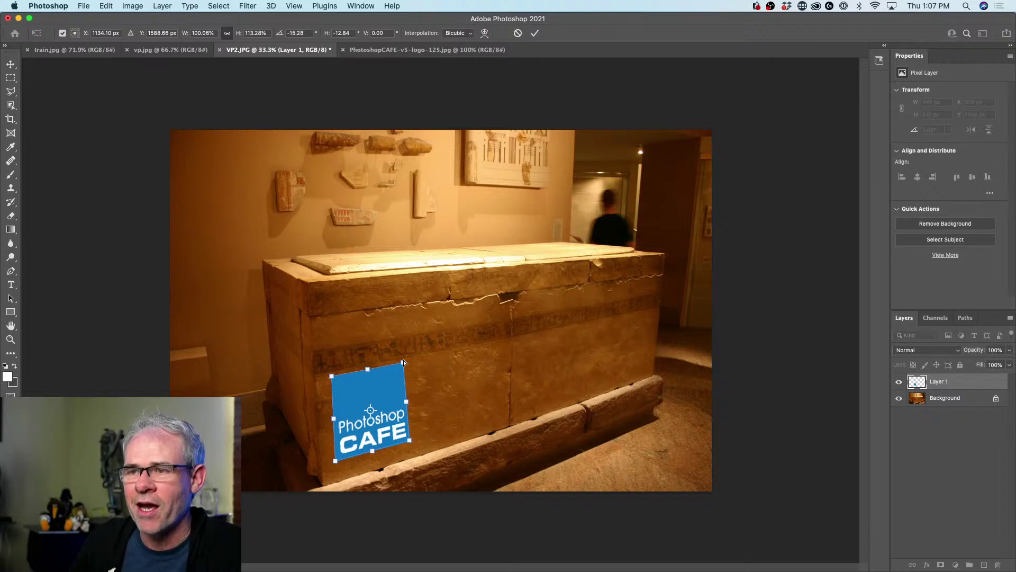
{"action": "left_click_drag", "start_coordinate": [402, 363], "coordinate": [406, 364]}
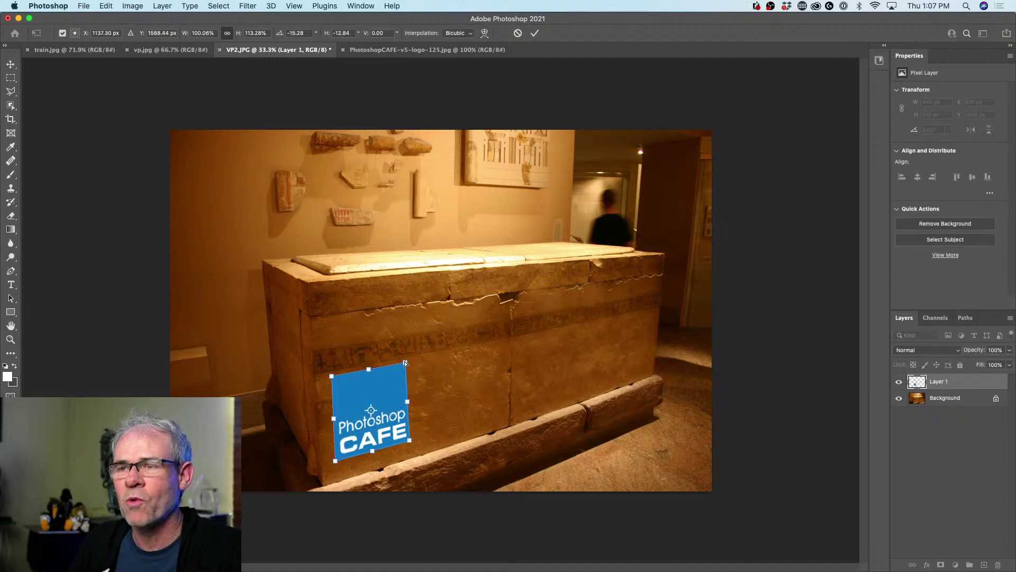
{"action": "key", "text": "Return"}
{"action": "key", "text": "super+z"}
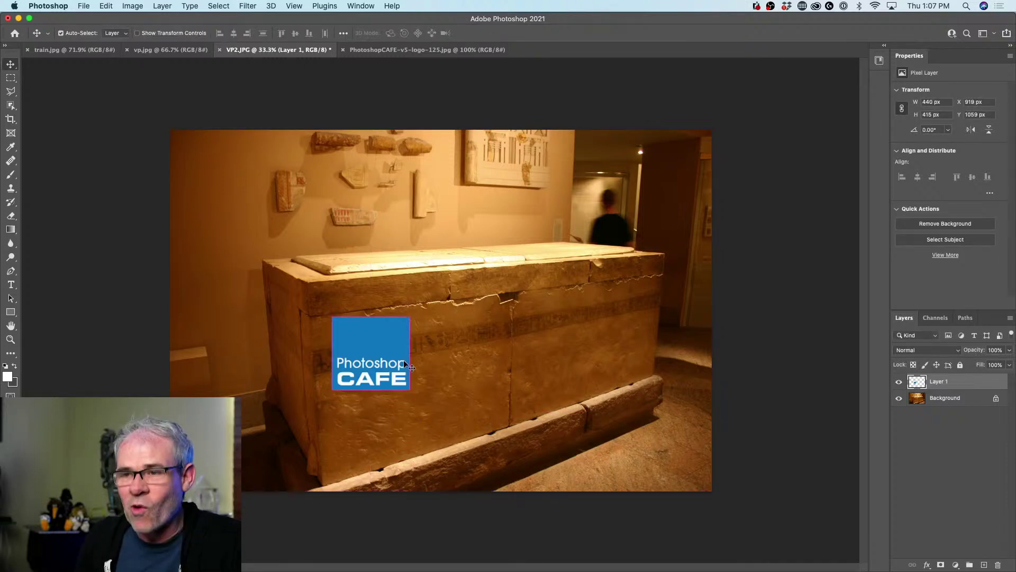
{"action": "left_click", "coordinate": [899, 381]}
{"action": "left_click", "coordinate": [916, 398]}
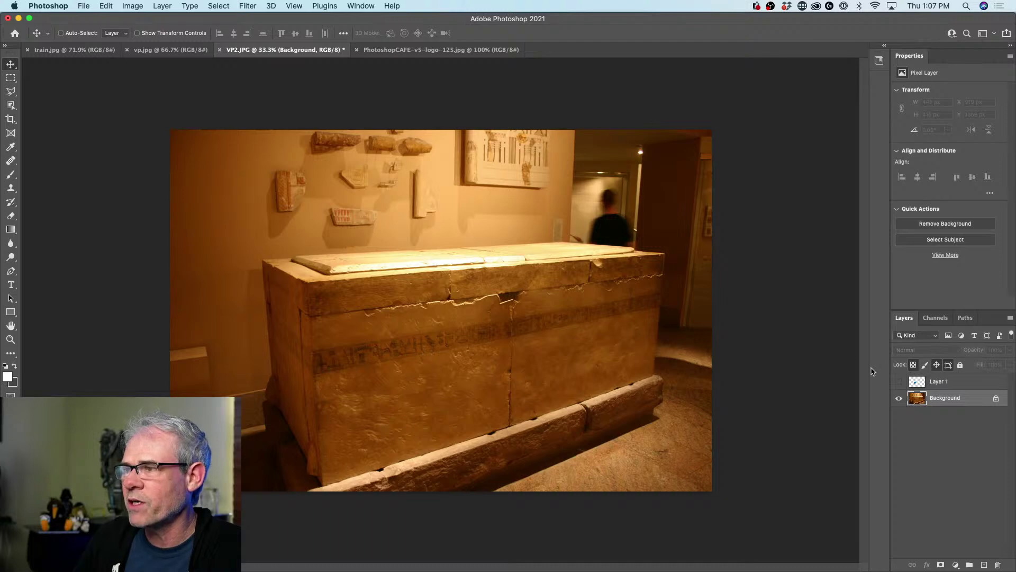
{"action": "left_click", "coordinate": [896, 383]}
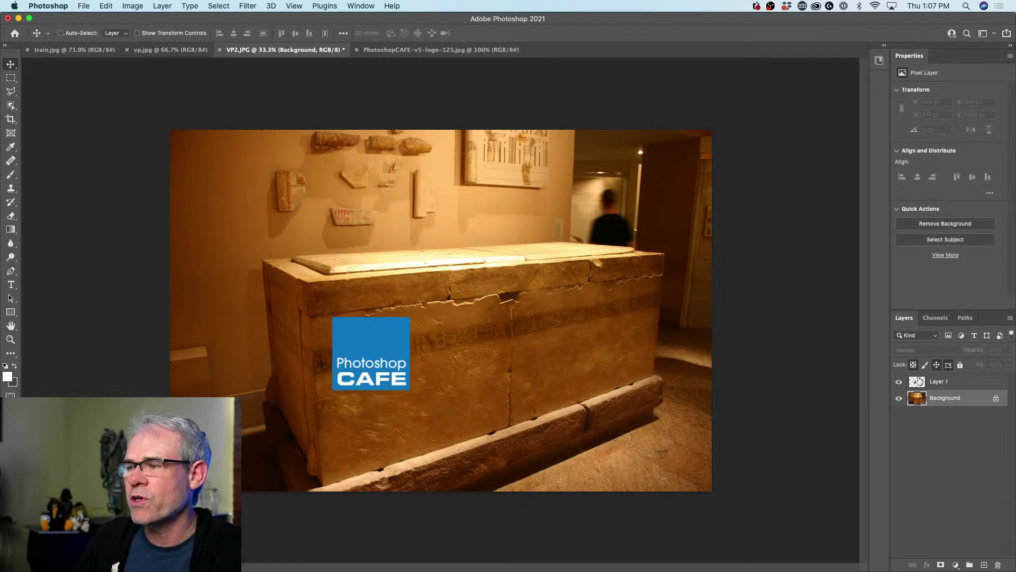
- Copy the full contents of the logo layer, Layer 1, to the clipboard and clear the selection
{"action": "left_click", "coordinate": [918, 381]}
{"action": "key", "text": "super"}
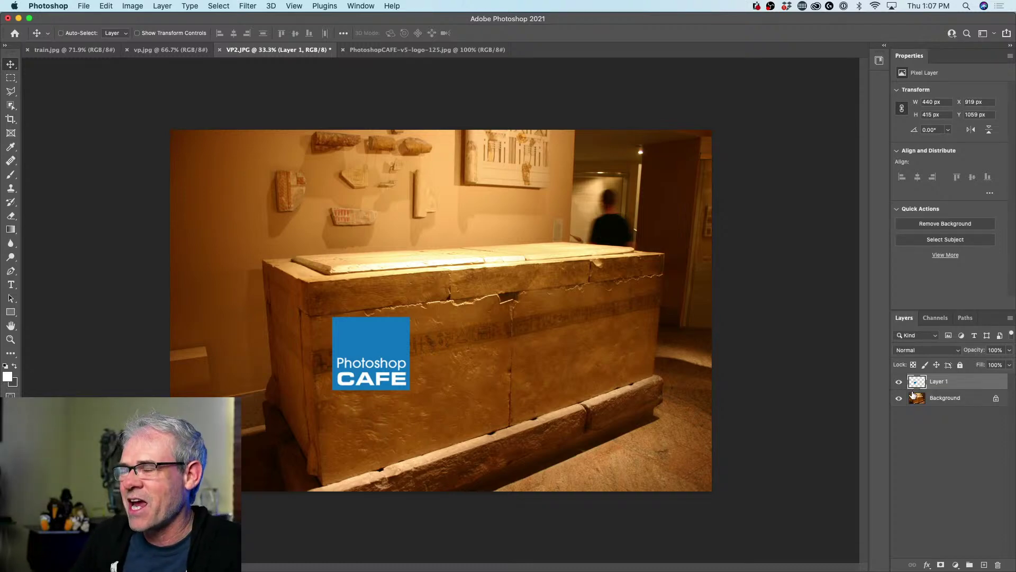
{"action": "key", "text": "super+a"}
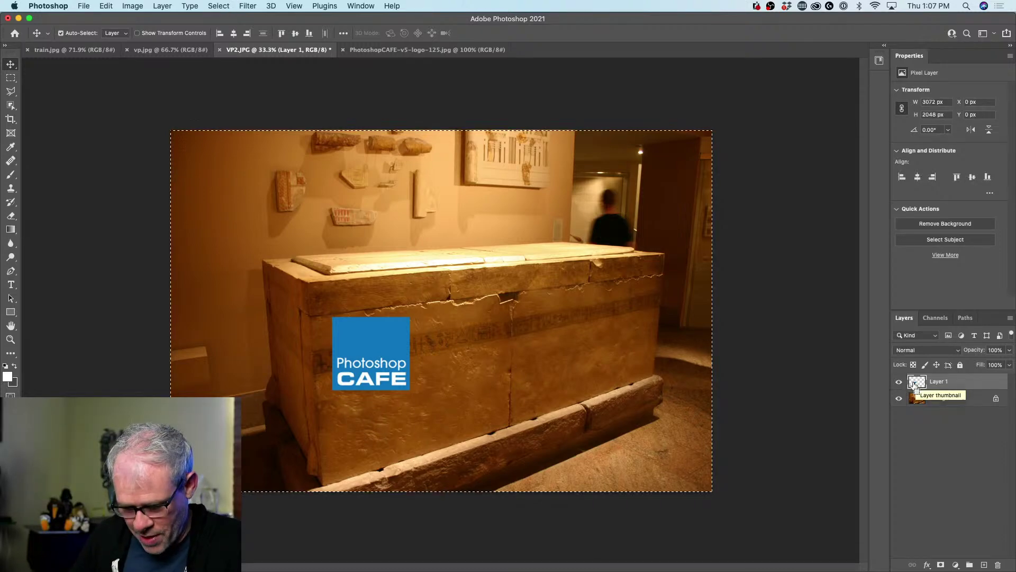
{"action": "key", "text": "super+c"}
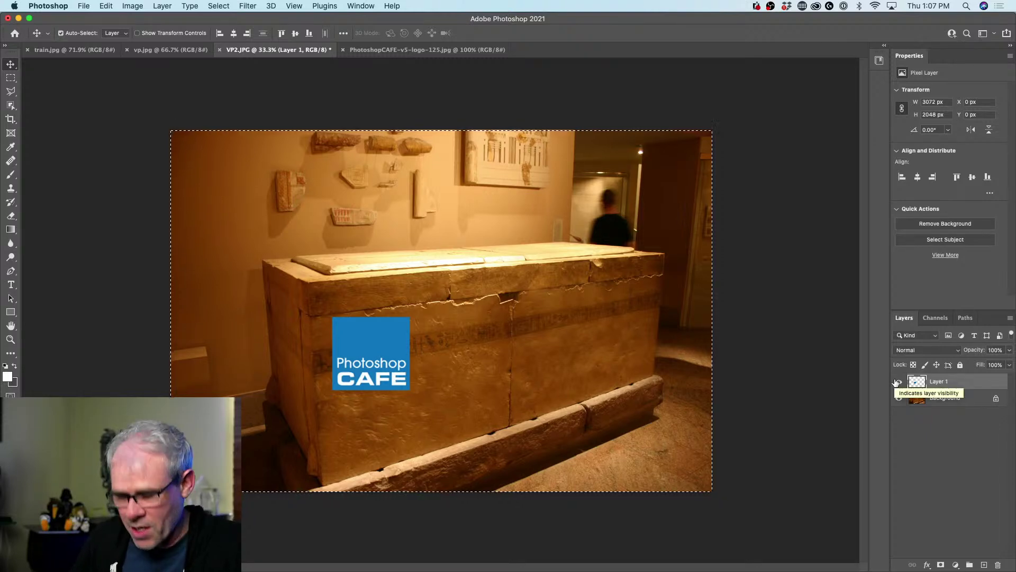
{"action": "key", "text": "super+d"}
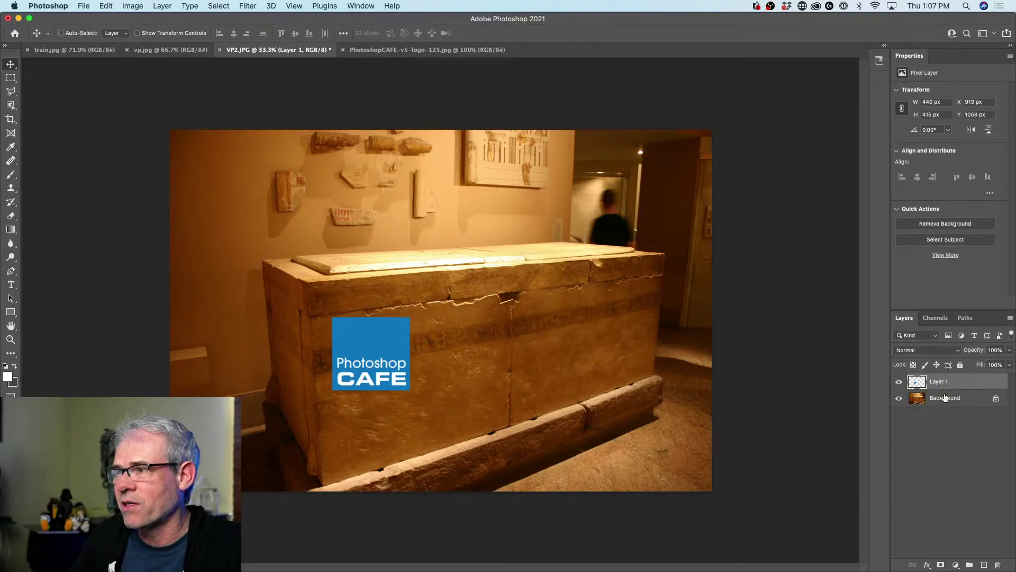
- Hide the logo layer and add a new empty layer directly above the Background
{"action": "left_click", "coordinate": [911, 393]}
{"action": "left_click", "coordinate": [898, 381]}
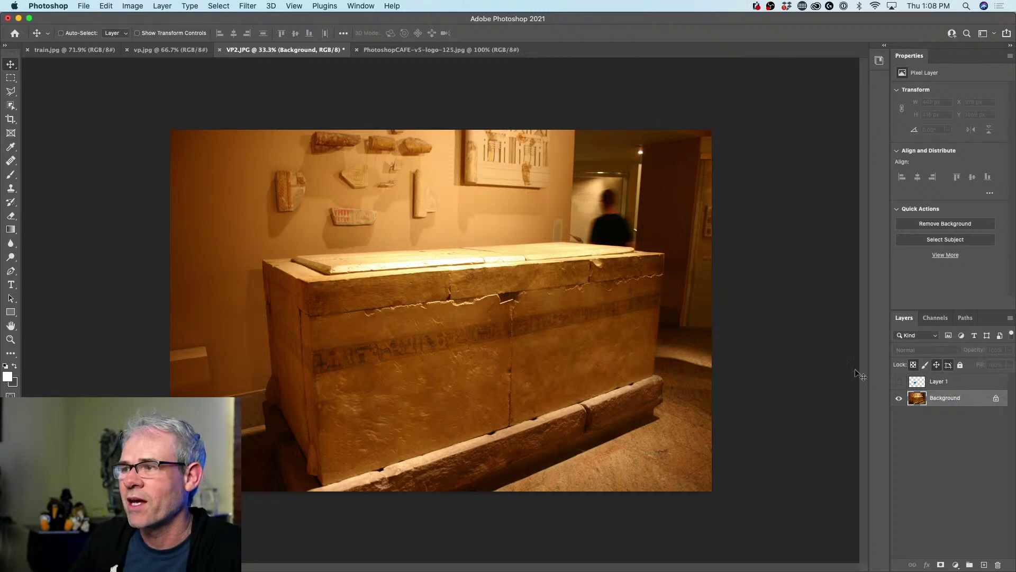
{"action": "left_click", "coordinate": [984, 565]}
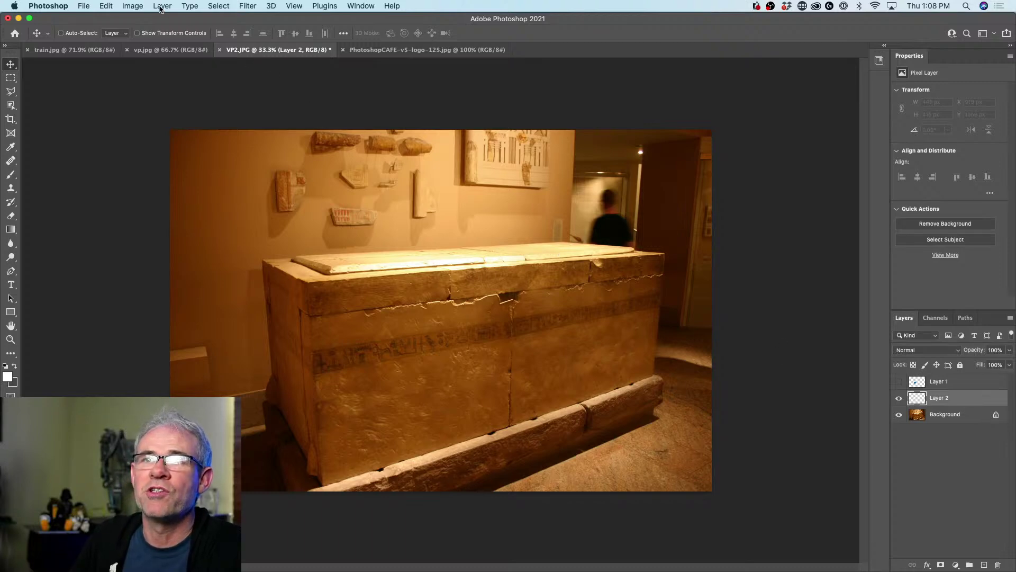
- Open the Vanishing Point filter for the empty layer and outline the box's front face as a perspective plane using its four corners
{"action": "left_click", "coordinate": [130, 4]}
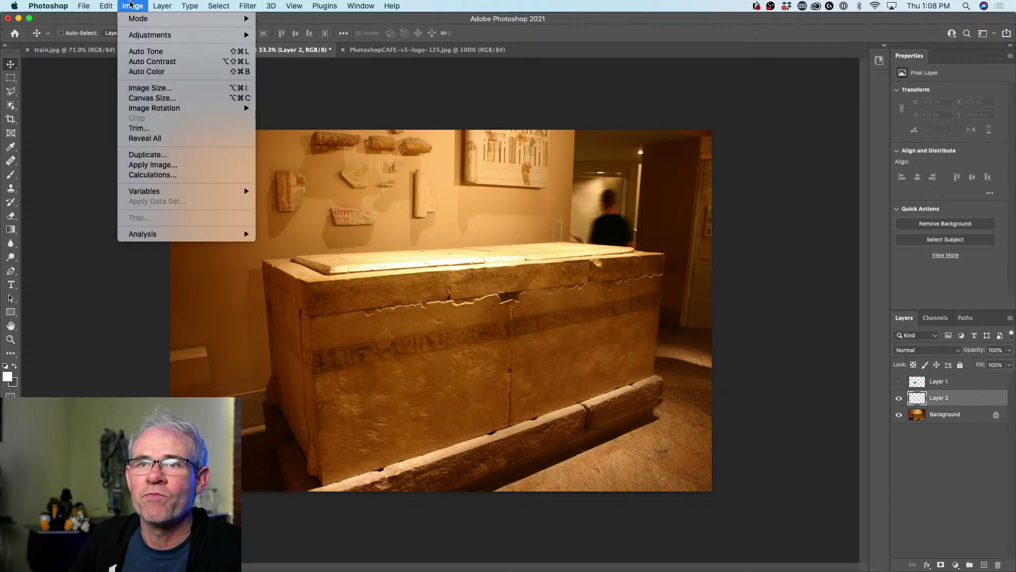
{"action": "mouse_move", "coordinate": [253, 4]}
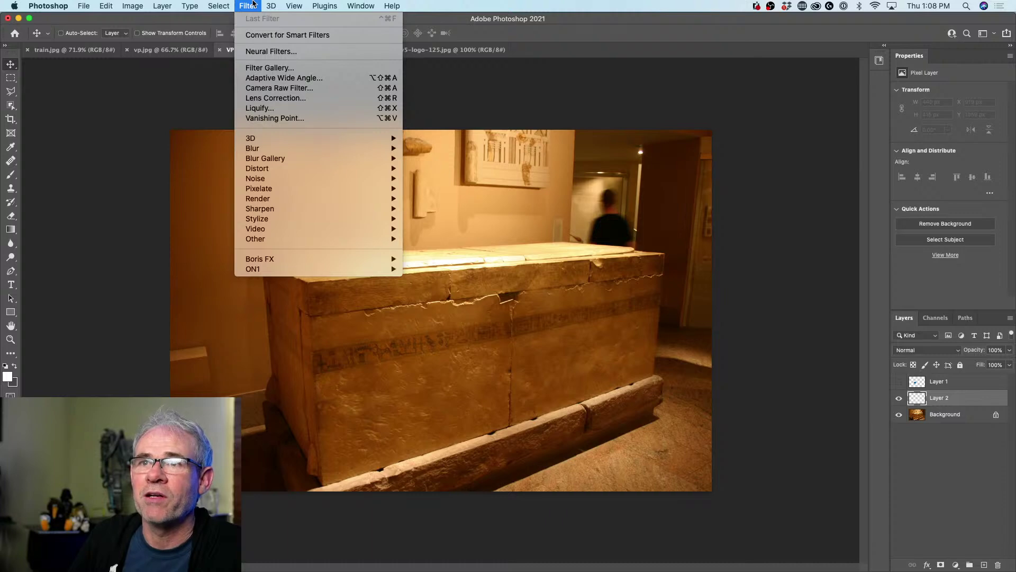
{"action": "left_click", "coordinate": [279, 118]}
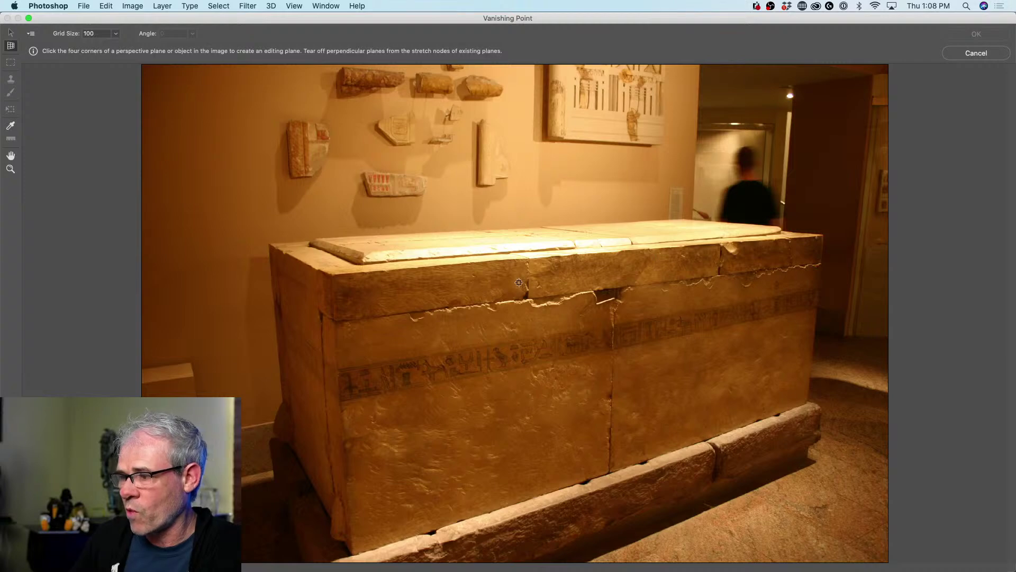
{"action": "left_click", "coordinate": [332, 275]}
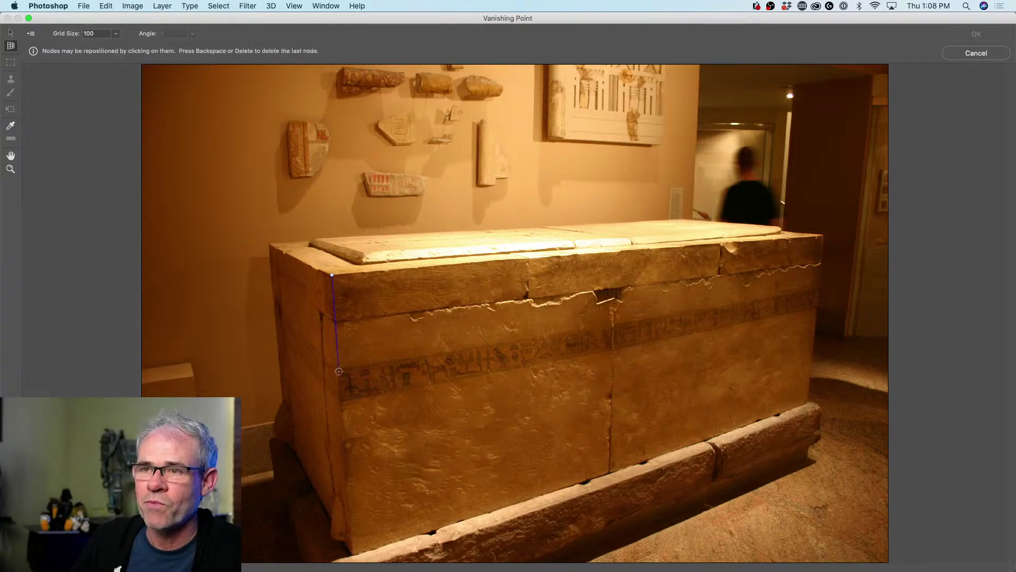
{"action": "left_click", "coordinate": [353, 555]}
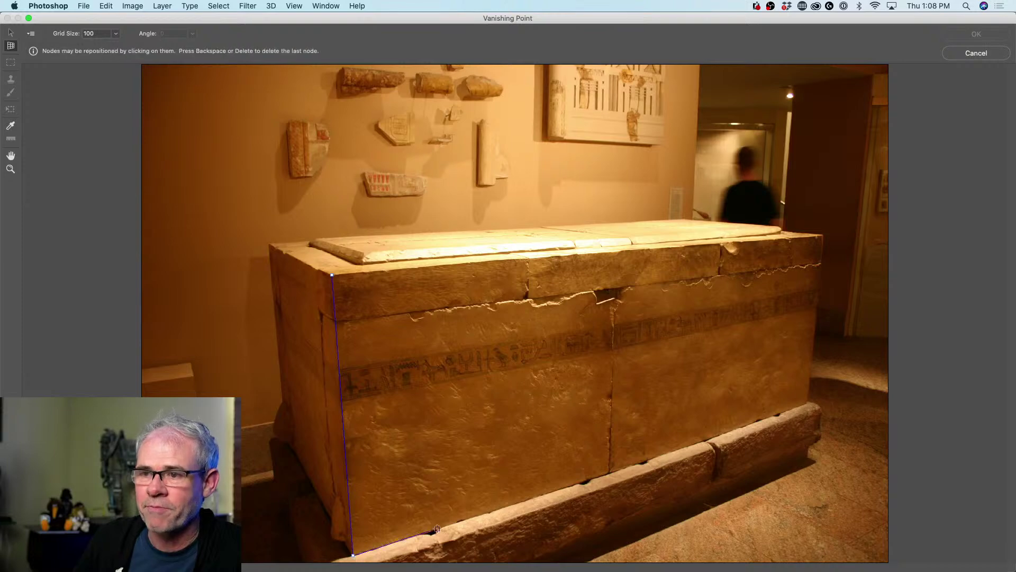
{"action": "left_click", "coordinate": [806, 403]}
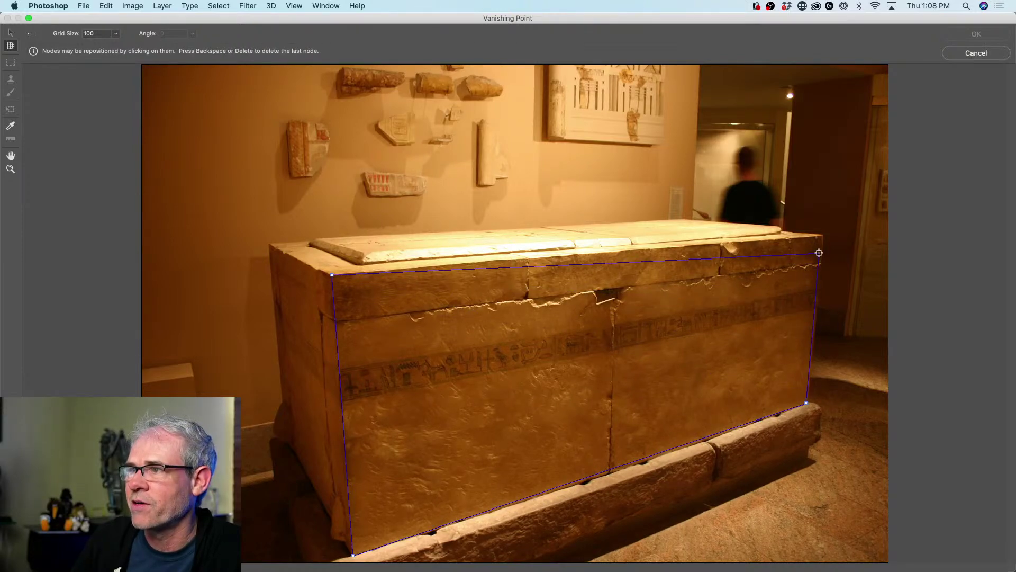
{"action": "left_click", "coordinate": [823, 236]}
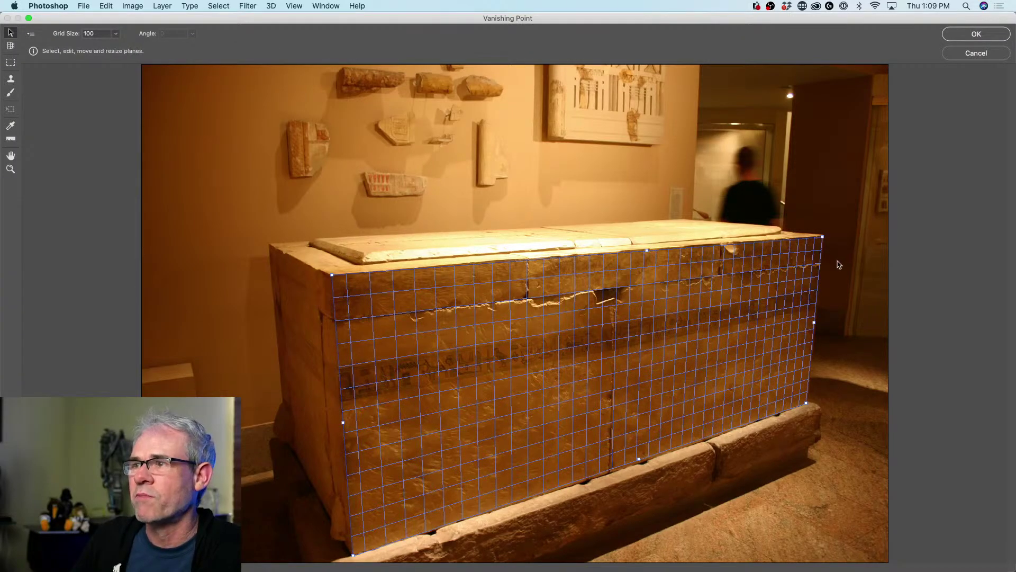
{"action": "mouse_move", "coordinate": [823, 237]}
{"action": "left_mouse_down"}
{"action": "mouse_move", "coordinate": [783, 248]}
{"action": "mouse_move", "coordinate": [823, 239]}
{"action": "left_mouse_up"}
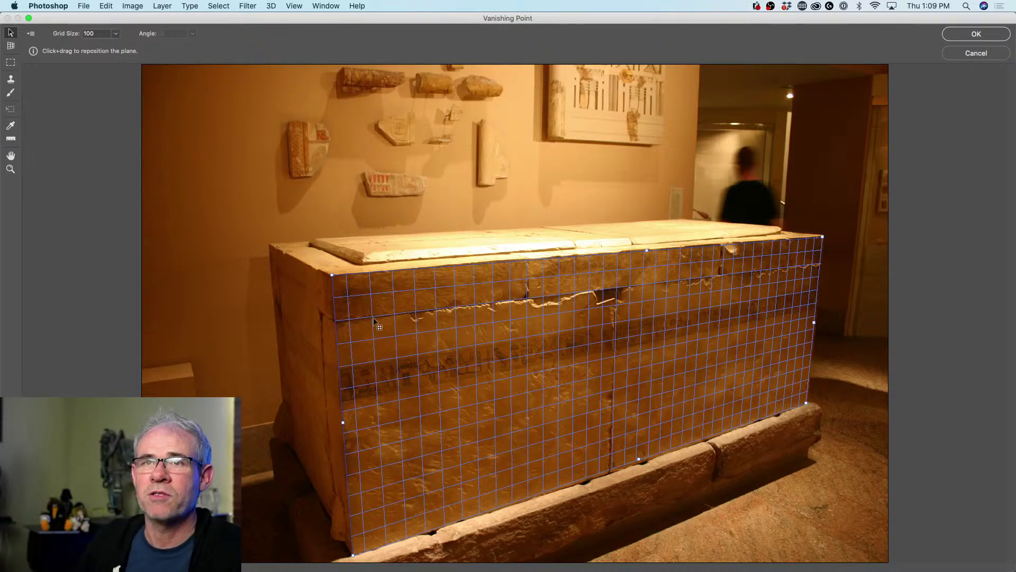
- Try placing the pasted logo on the front-face plane, and undo both the placement and the paste
{"action": "key", "text": "super+d"}
{"action": "left_click", "coordinate": [477, 361]}
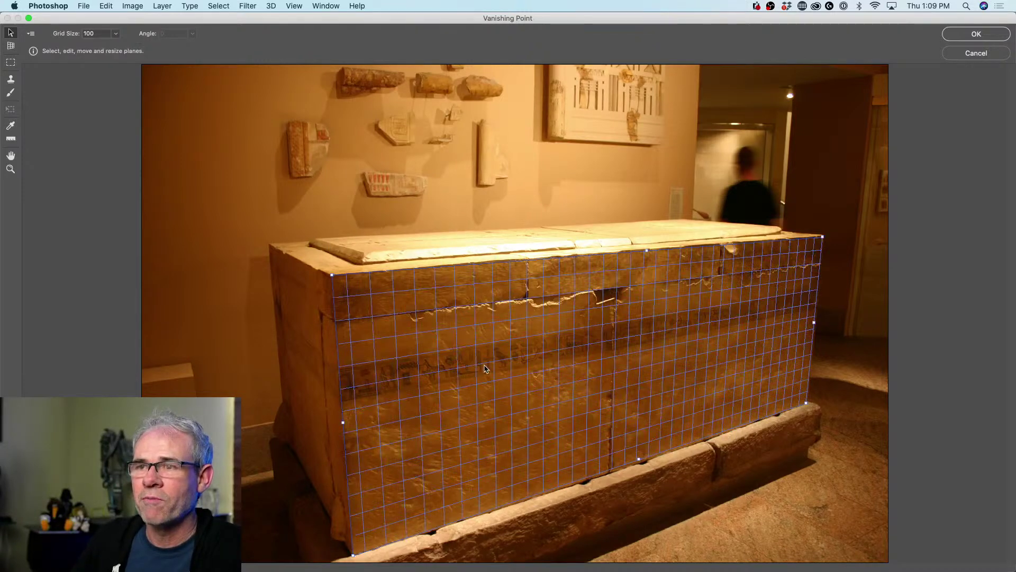
{"action": "key", "text": "m"}
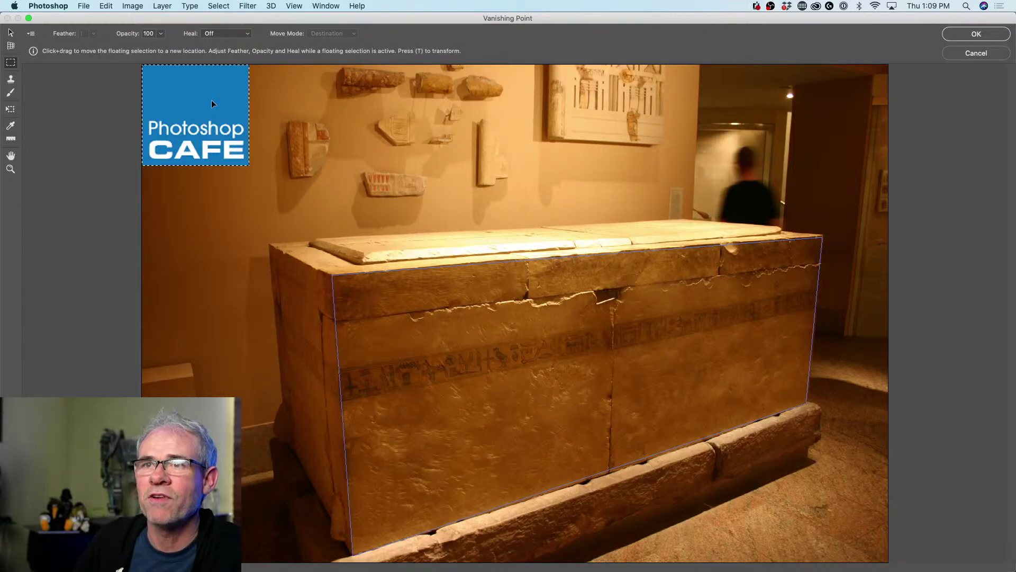
{"action": "left_click_drag", "start_coordinate": [212, 100], "coordinate": [583, 304]}
{"action": "key", "text": "super+alt+z"}
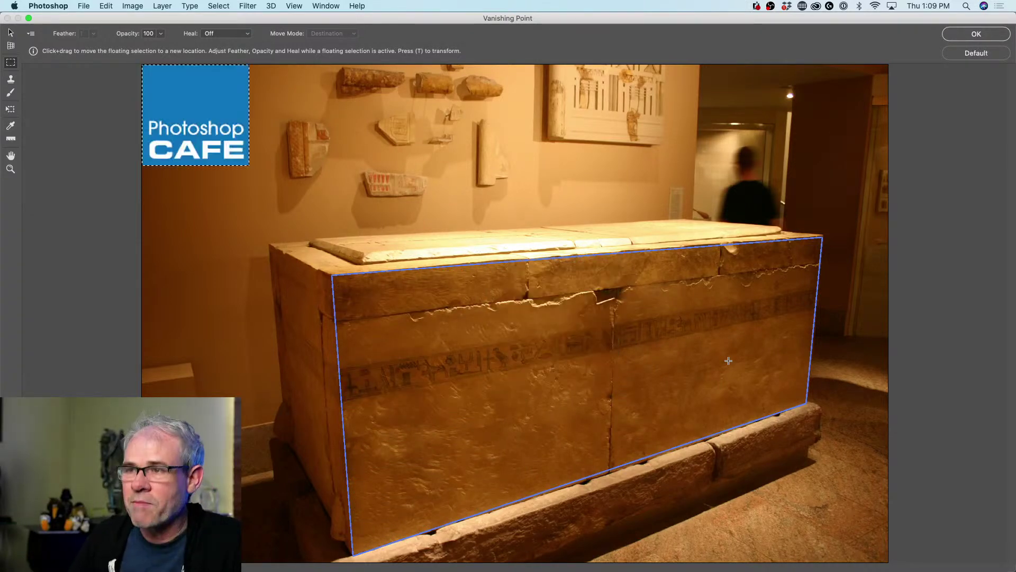
{"action": "key", "text": "super+alt+z"}
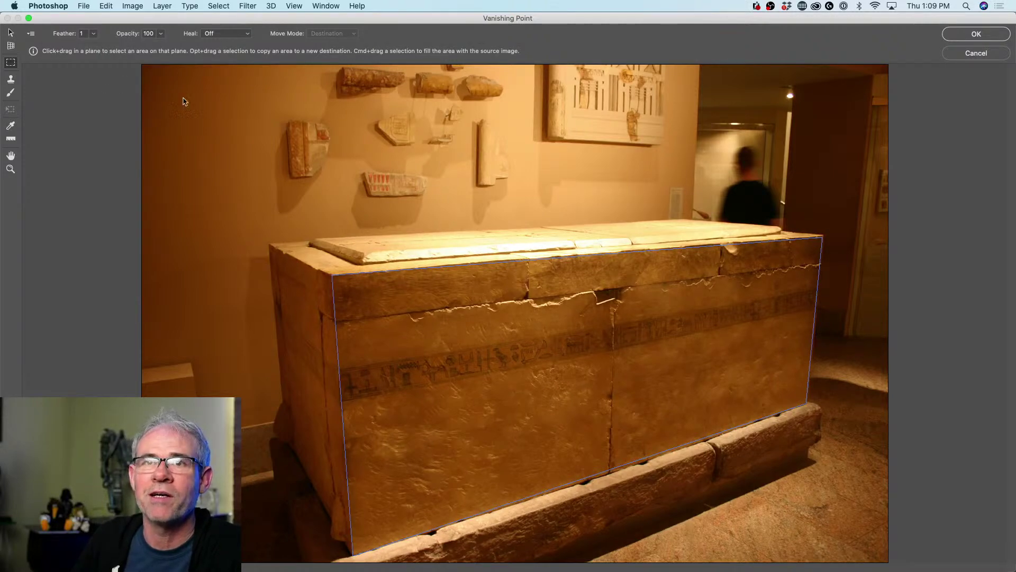
- Create a second perspective plane on the box's narrow end face and fine-tune its corners to share the front plane's edge
{"action": "left_click", "coordinate": [11, 46]}
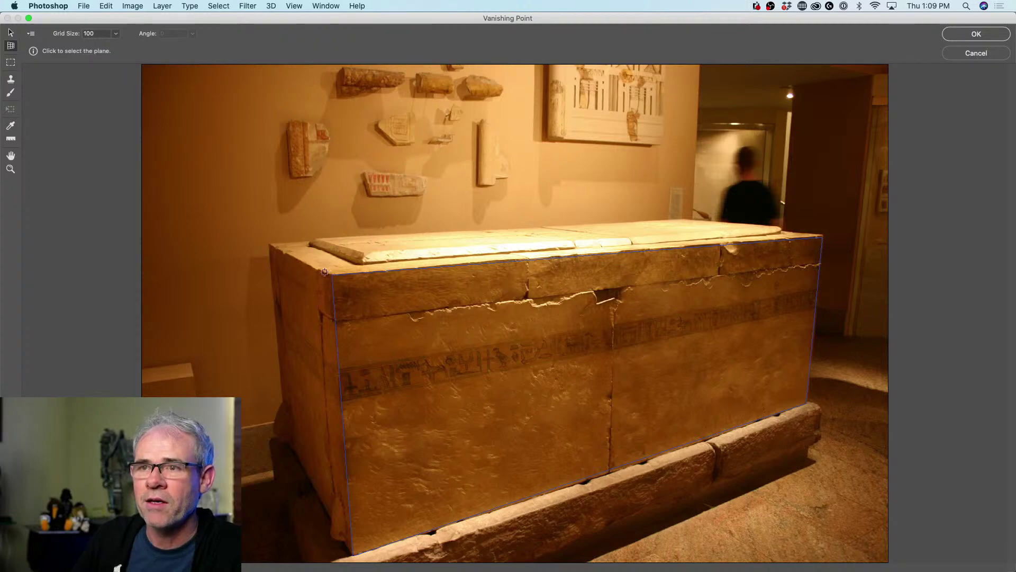
{"action": "left_click", "coordinate": [271, 245]}
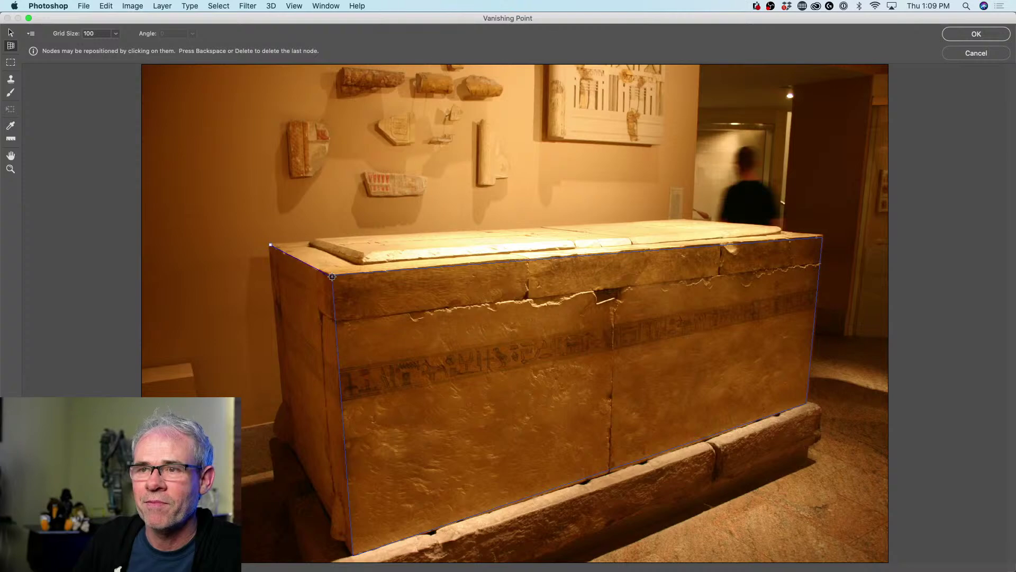
{"action": "left_click", "coordinate": [352, 555]}
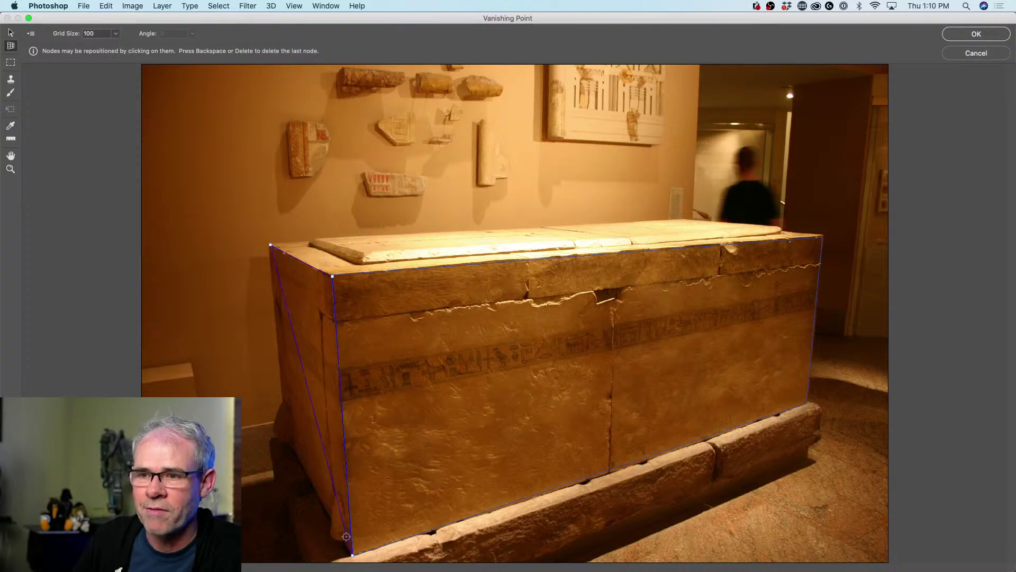
{"action": "left_click", "coordinate": [290, 451]}
{"action": "left_click_drag", "start_coordinate": [270, 246], "coordinate": [270, 245]}
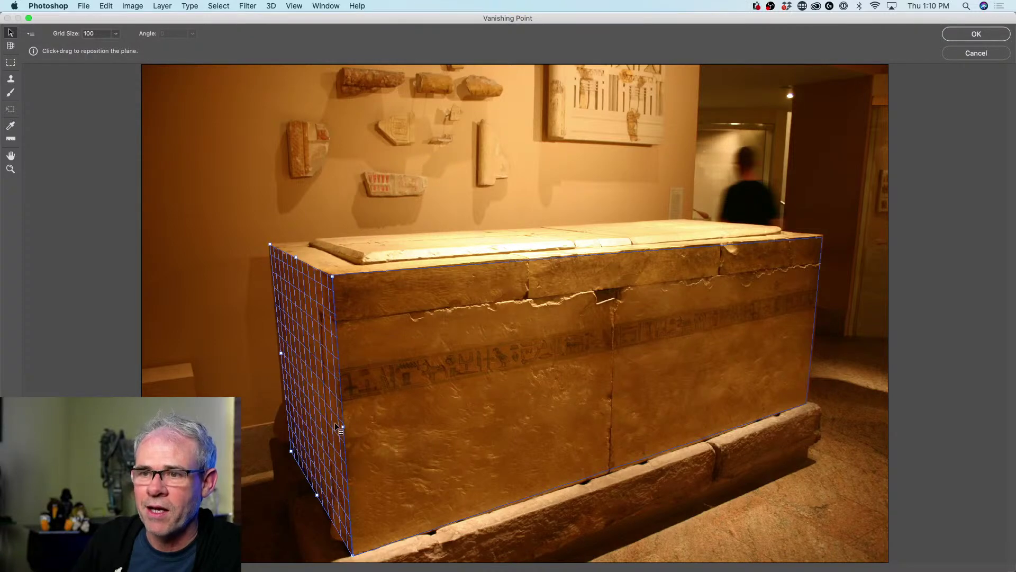
{"action": "left_click_drag", "start_coordinate": [343, 425], "coordinate": [326, 408]}
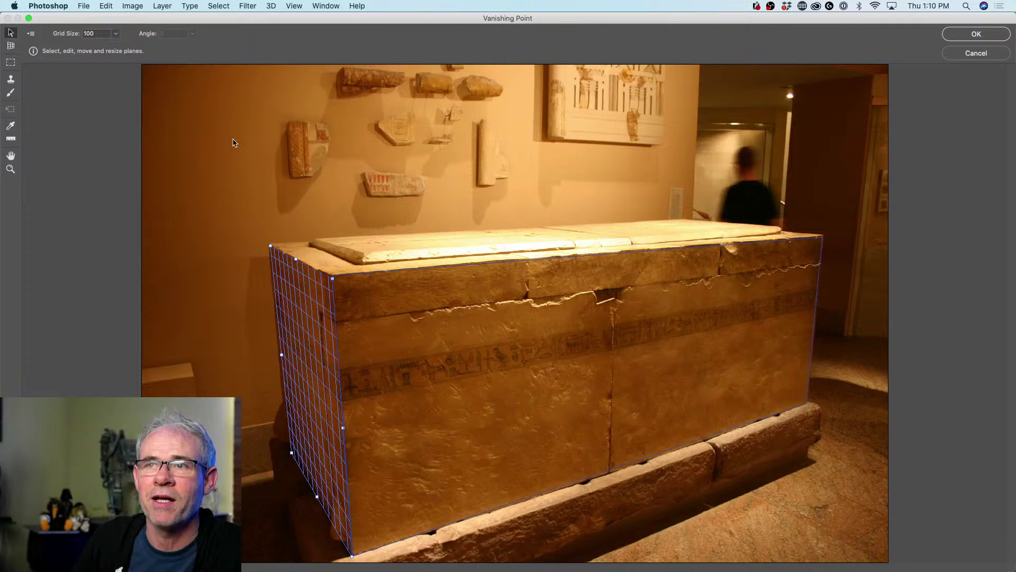
- Paste and discard the logo, and outline the box's top surface as a third perspective plane
{"action": "key", "text": "super+v"}
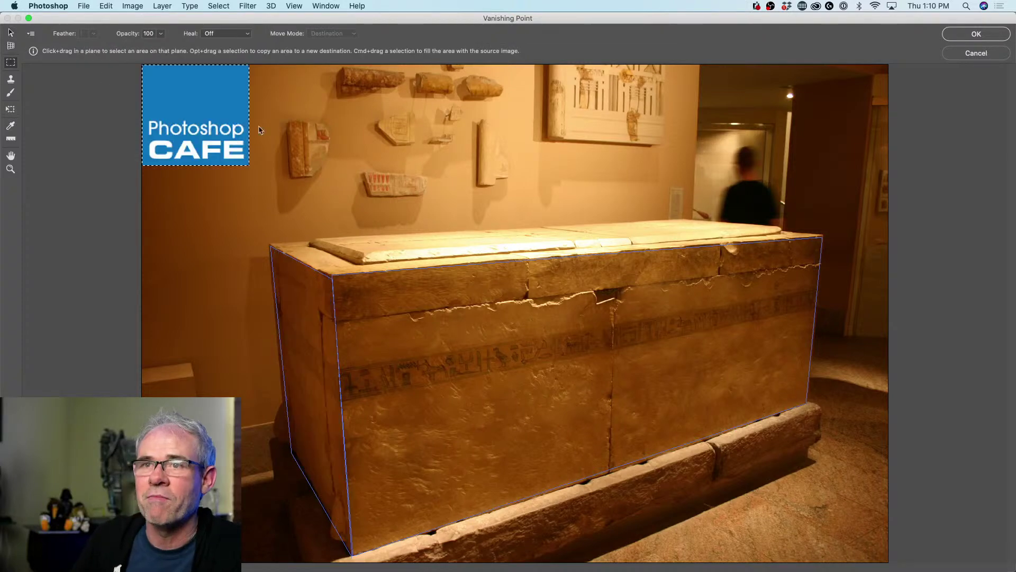
{"action": "left_click_drag", "start_coordinate": [233, 142], "coordinate": [198, 174]}
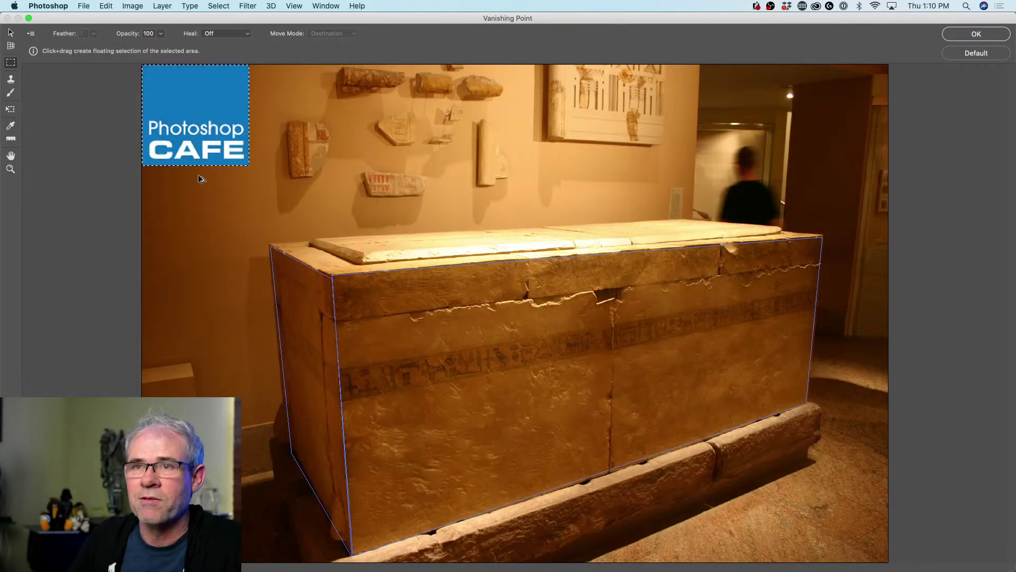
{"action": "left_click", "coordinate": [10, 45]}
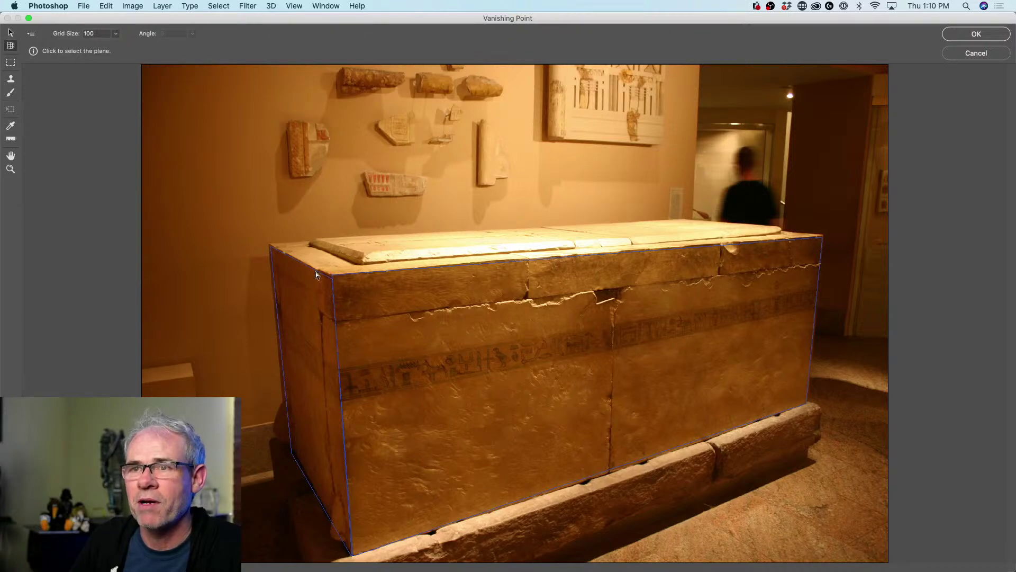
{"action": "left_click", "coordinate": [270, 244]}
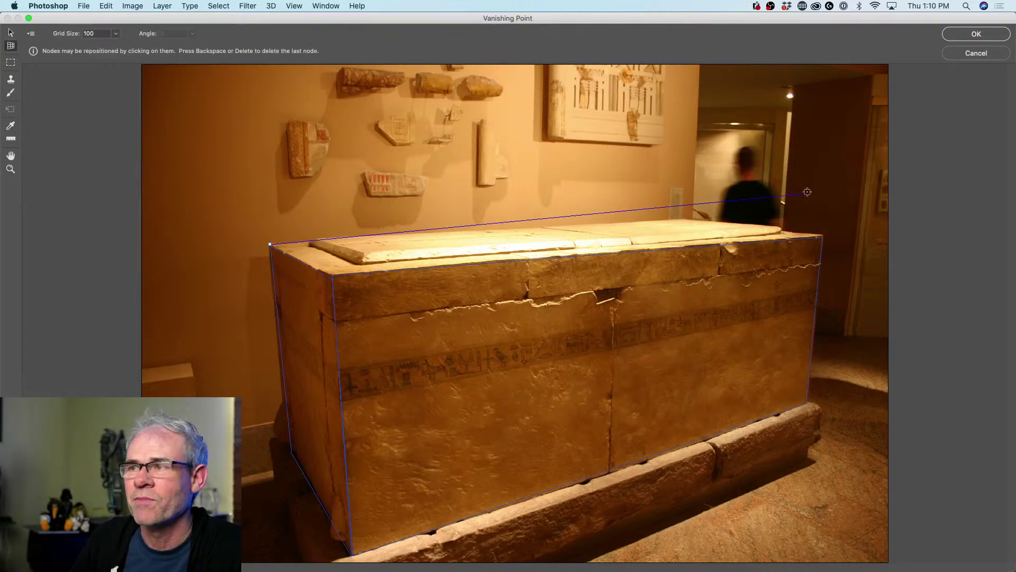
{"action": "left_click", "coordinate": [685, 217]}
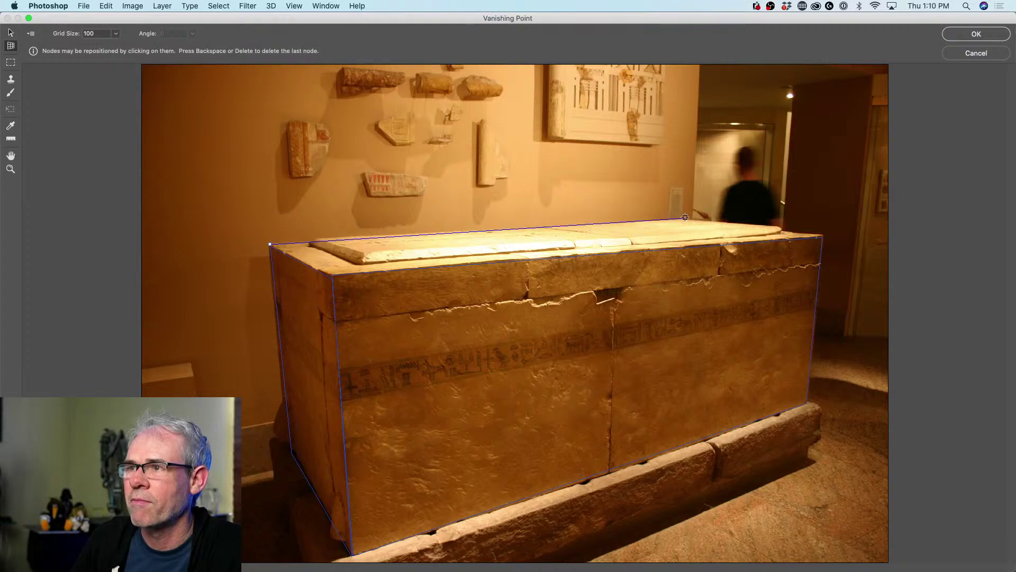
{"action": "left_click", "coordinate": [823, 234]}
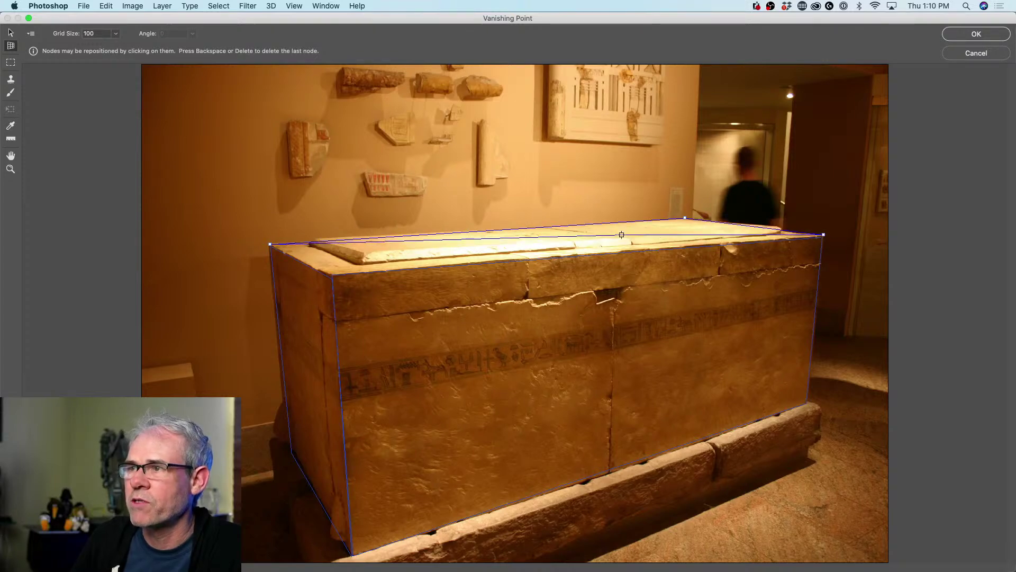
{"action": "left_click", "coordinate": [330, 274]}
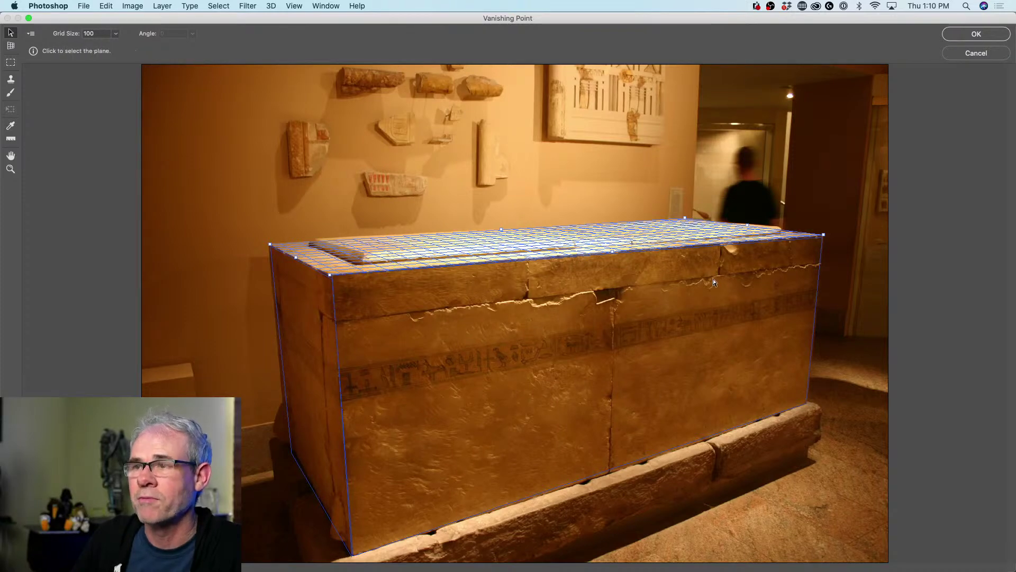
- Paste the logo onto the front-face plane and scale it down near the face's upper-left corner with the Transform tool
{"action": "key", "text": "super+v"}
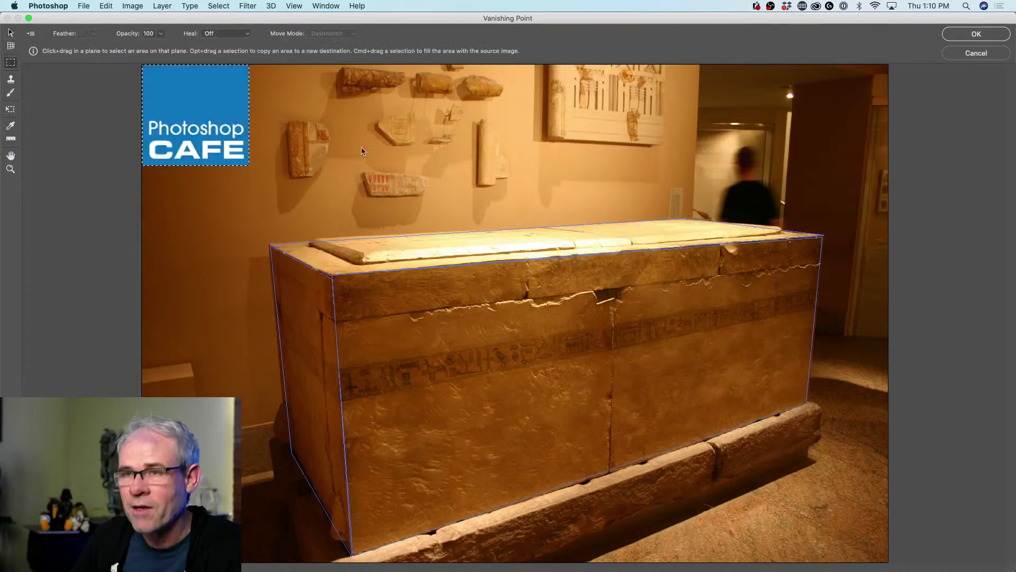
{"action": "left_click_drag", "start_coordinate": [217, 79], "coordinate": [437, 300]}
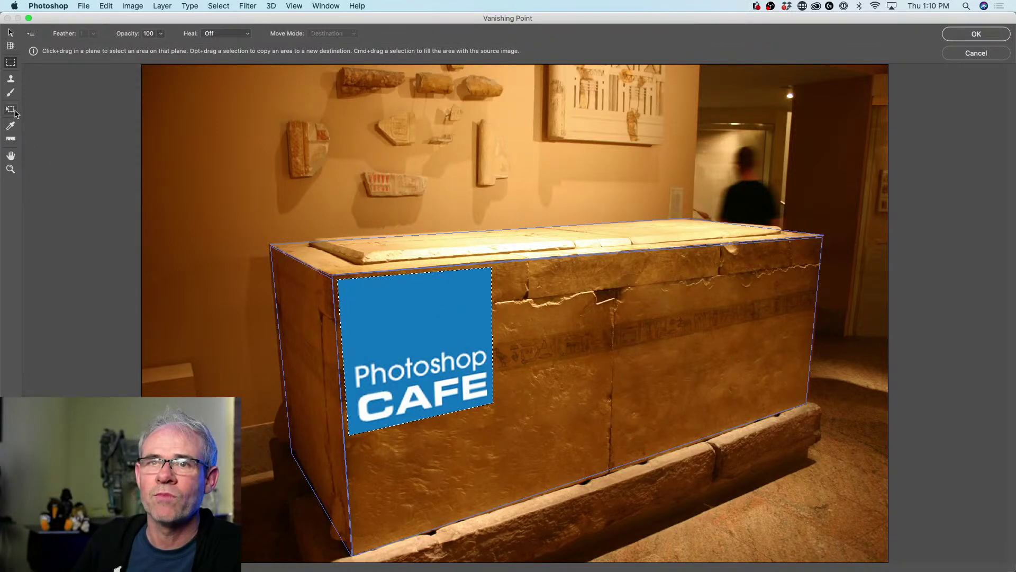
{"action": "key", "text": "t"}
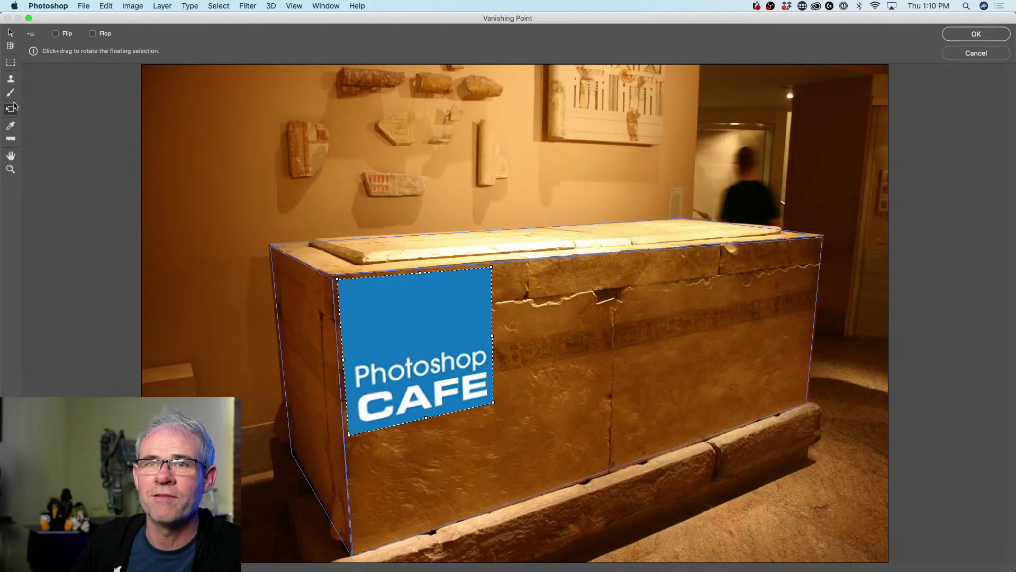
{"action": "left_click_drag", "start_coordinate": [493, 402], "coordinate": [420, 310]}
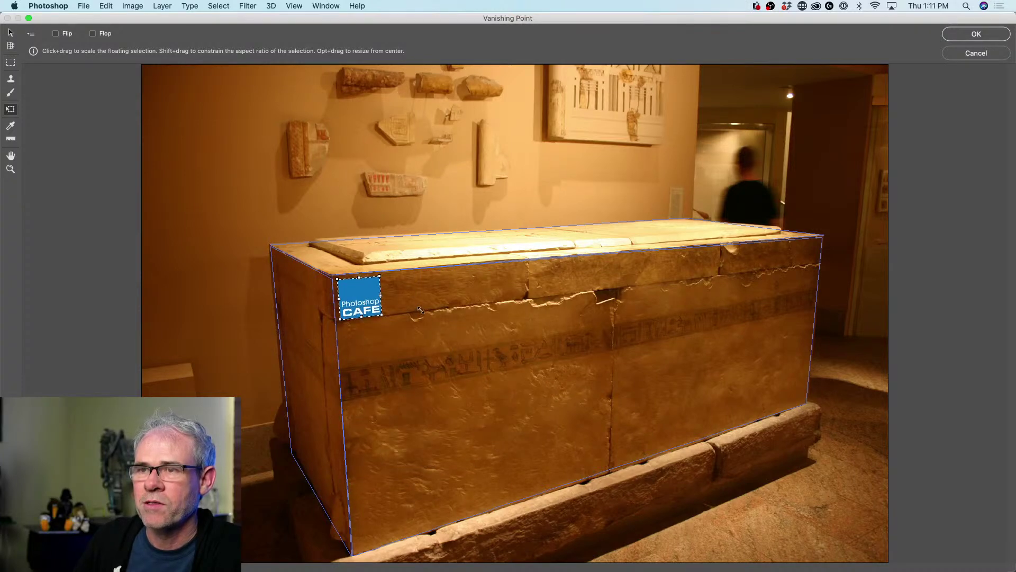
- Place one logo copy on the narrow end face and another on the front face, and enlarge the front copy
{"action": "mouse_move", "coordinate": [357, 289]}
{"action": "left_mouse_down"}
{"action": "mouse_move", "coordinate": [303, 292]}
{"action": "mouse_move", "coordinate": [286, 278]}
{"action": "mouse_move", "coordinate": [343, 300]}
{"action": "left_mouse_up"}
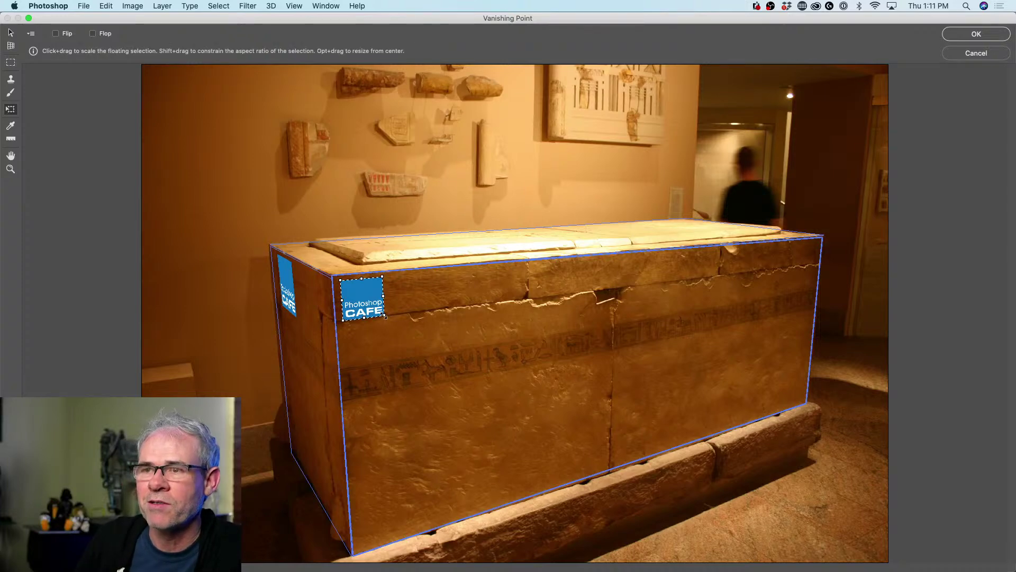
{"action": "left_click_drag", "start_coordinate": [384, 316], "coordinate": [413, 345]}
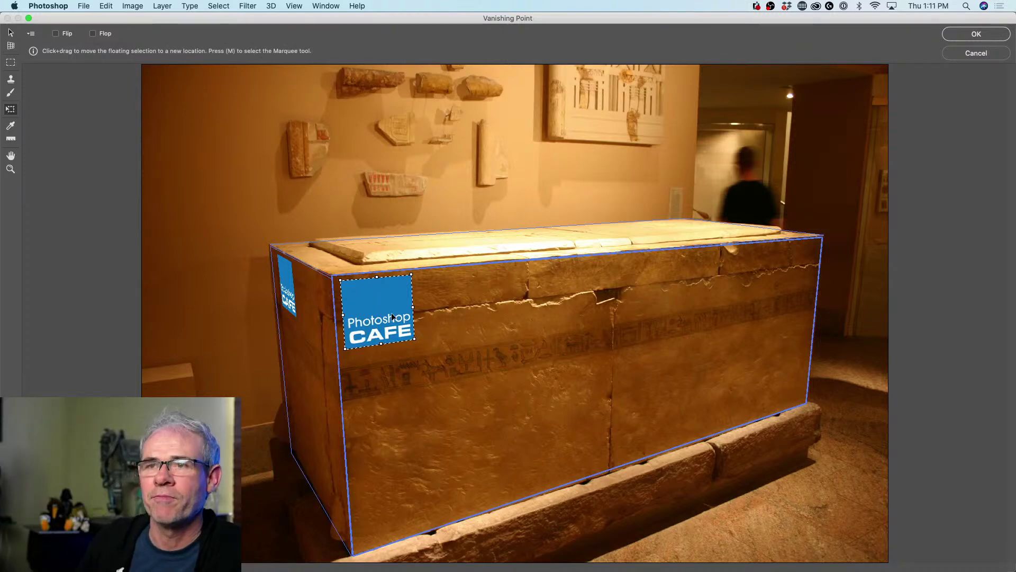
- Try Flip on the front-face logo and turn it off again, and mirror the logo vertically with Flop
{"action": "left_click", "coordinate": [56, 33]}
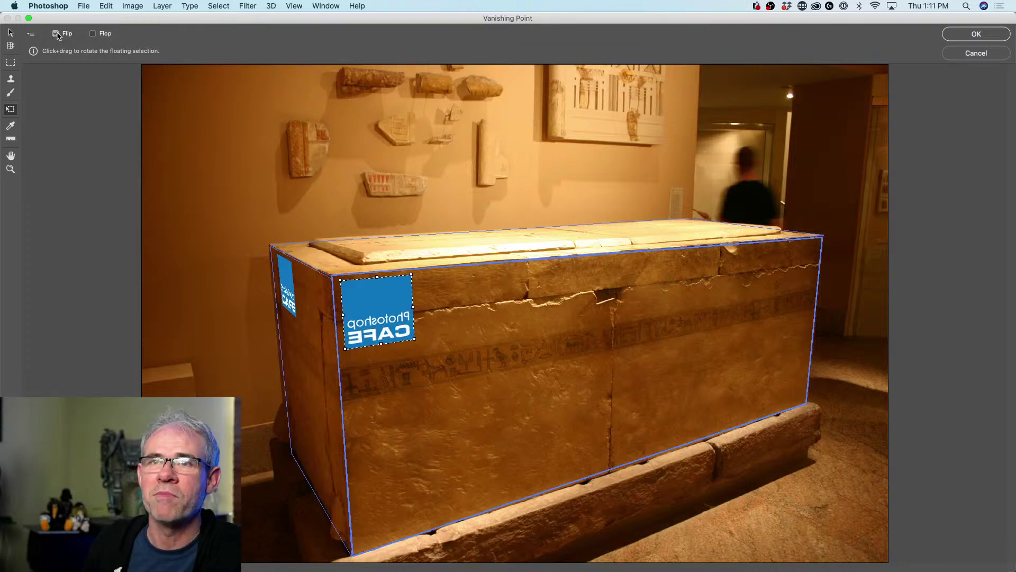
{"action": "left_click", "coordinate": [57, 34]}
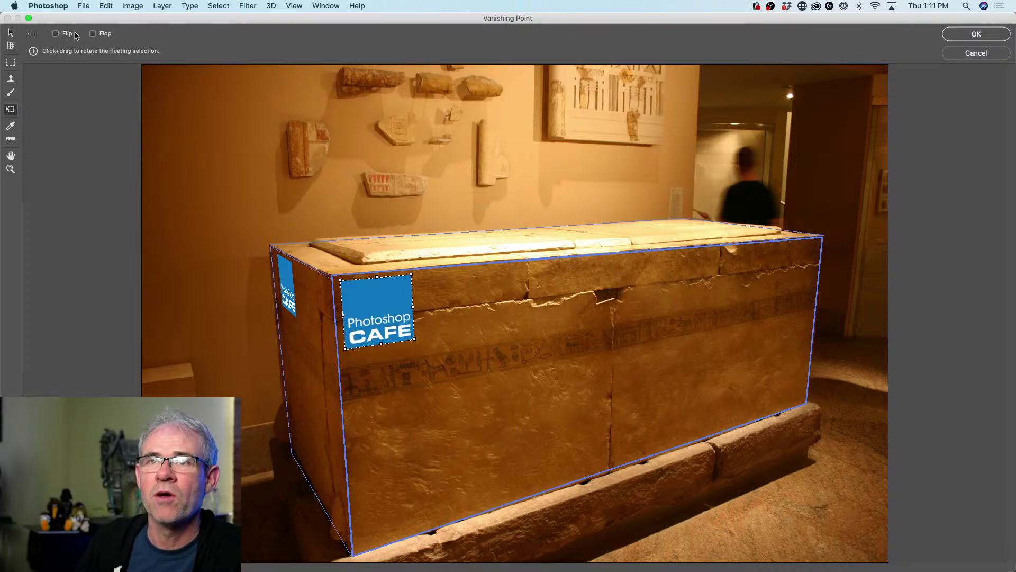
{"action": "left_click", "coordinate": [92, 33]}
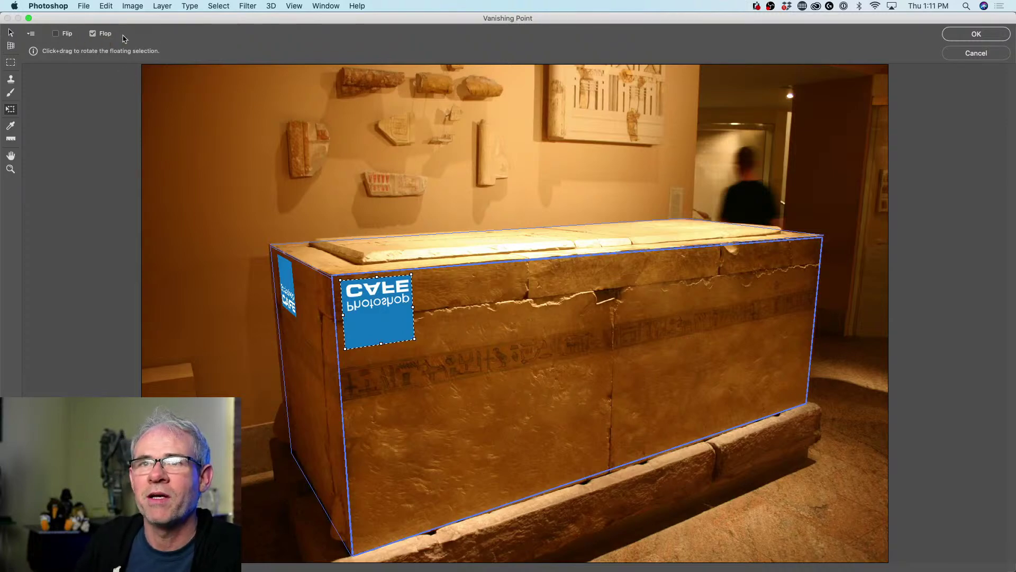
{"action": "left_click", "coordinate": [32, 34]}
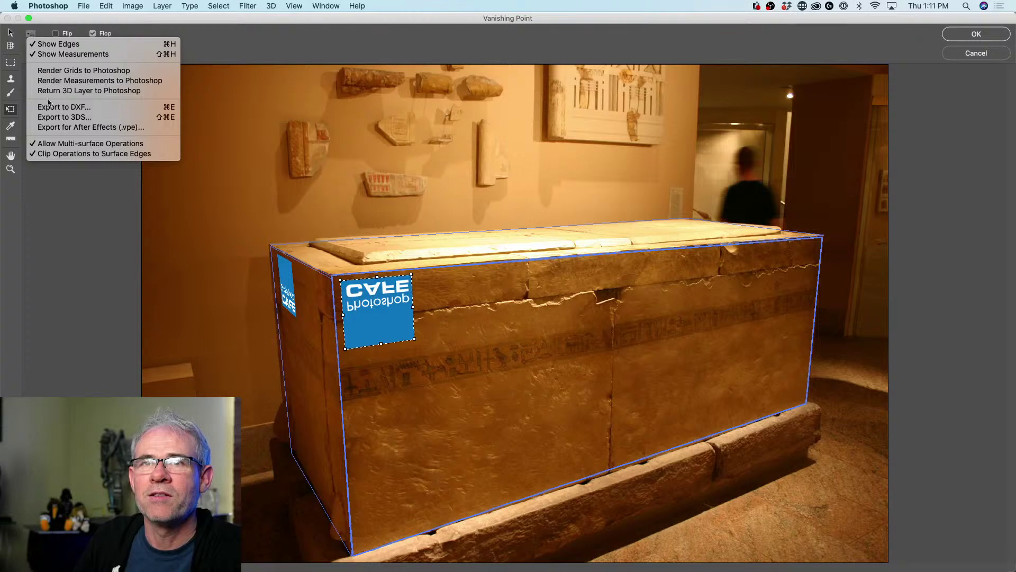
{"action": "left_click", "coordinate": [127, 23]}
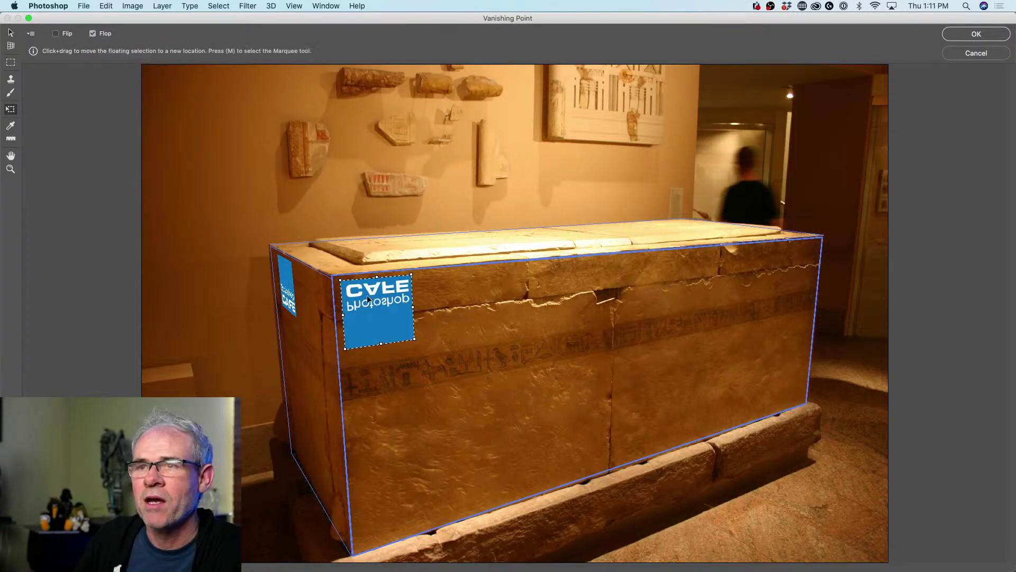
- Turn off Flop on the front-face logo, and copy the left half of the hieroglyph band lower down the front face
{"action": "left_click", "coordinate": [93, 34]}
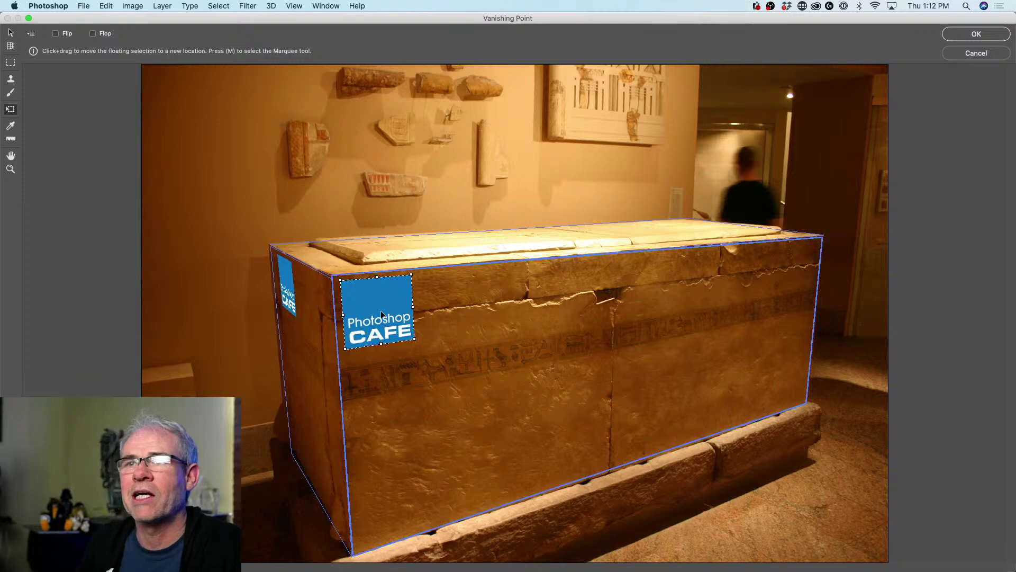
{"action": "left_click", "coordinate": [11, 63]}
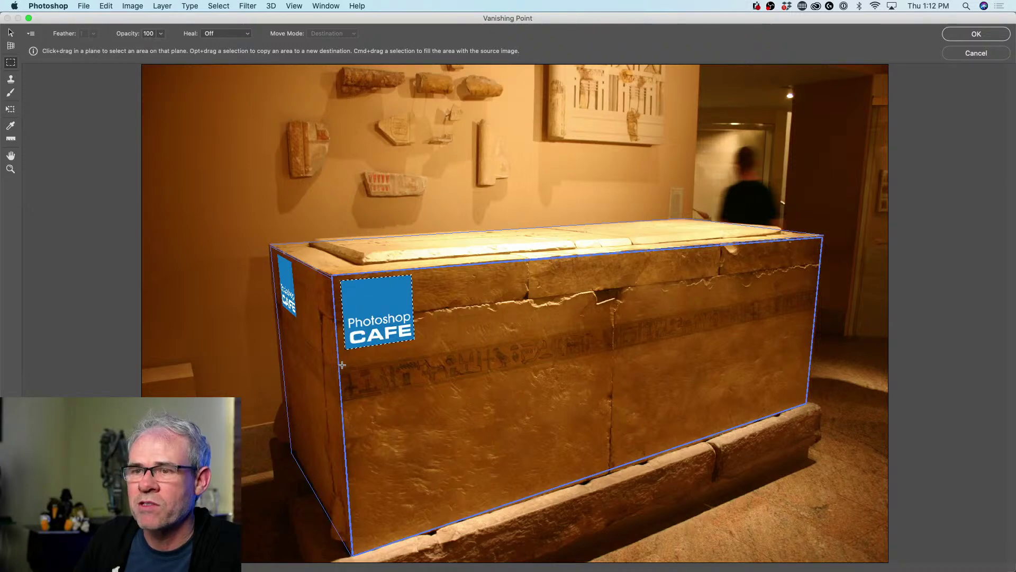
{"action": "left_click_drag", "start_coordinate": [342, 365], "coordinate": [613, 360]}
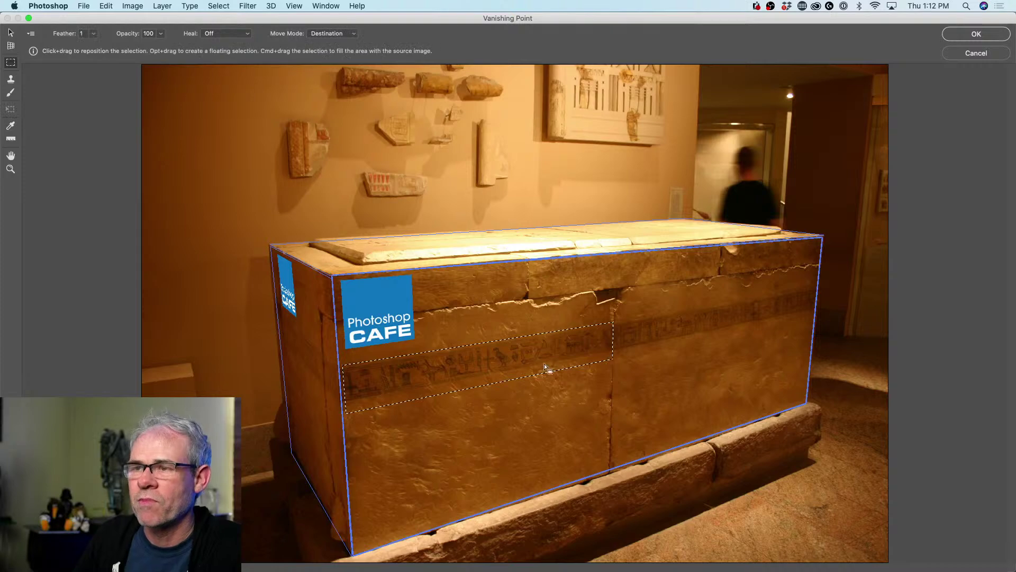
{"action": "left_click_drag", "start_coordinate": [458, 365], "coordinate": [460, 443]}
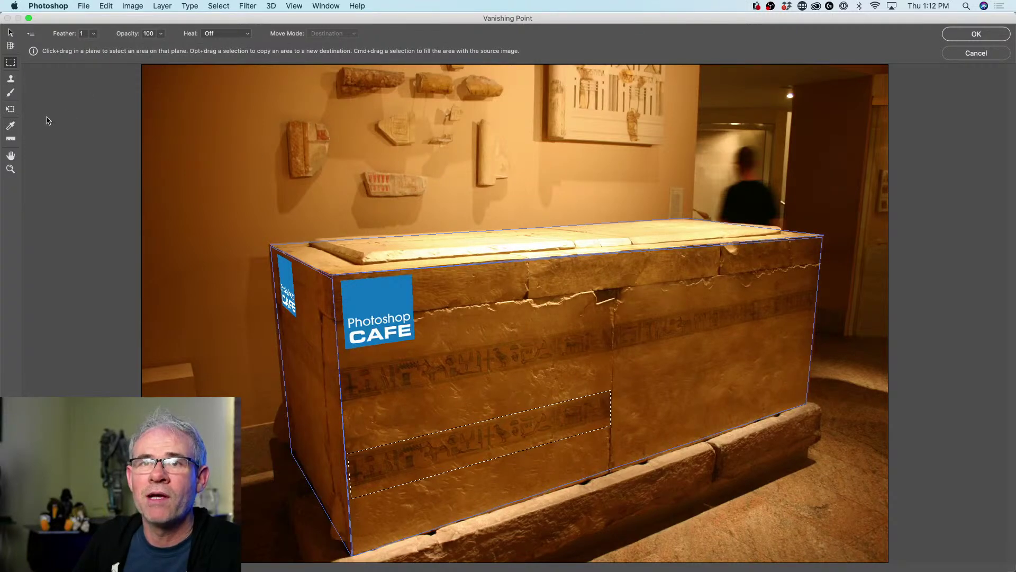
- Try Flip on the copied hieroglyph band and turn it off again, and mirror the band vertically with Flop
{"action": "left_click", "coordinate": [15, 108]}
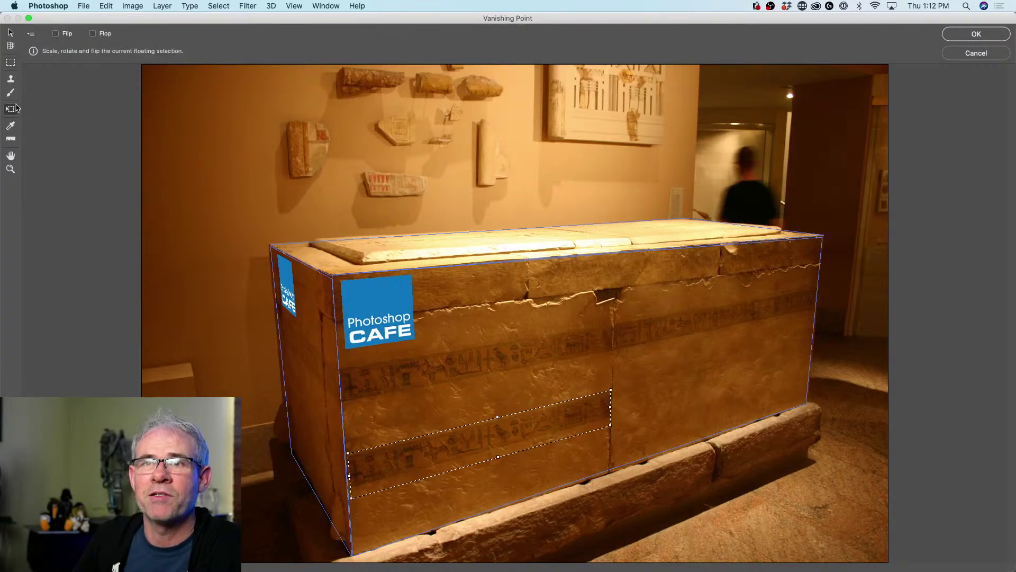
{"action": "left_click", "coordinate": [55, 33]}
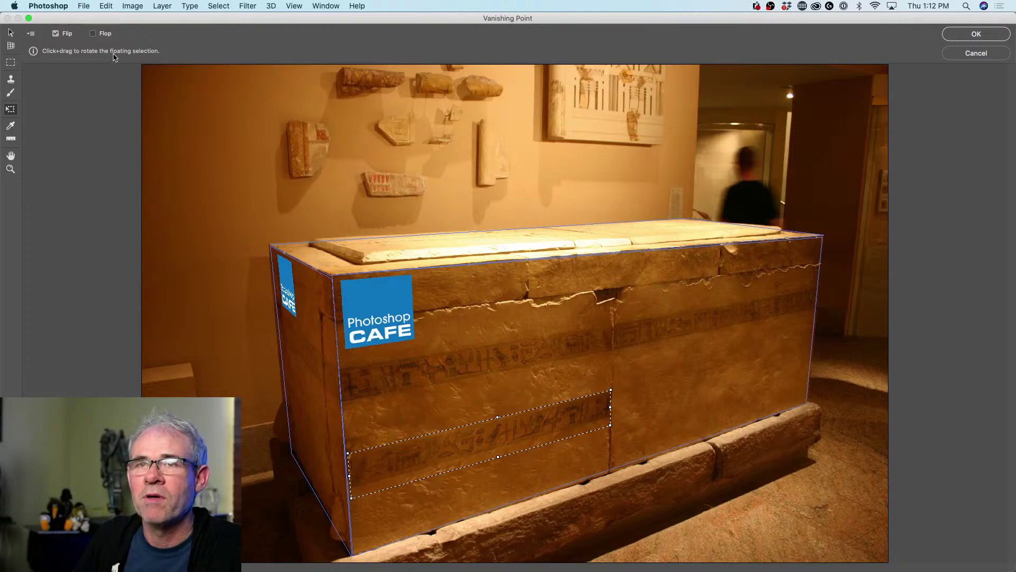
{"action": "left_click", "coordinate": [56, 33]}
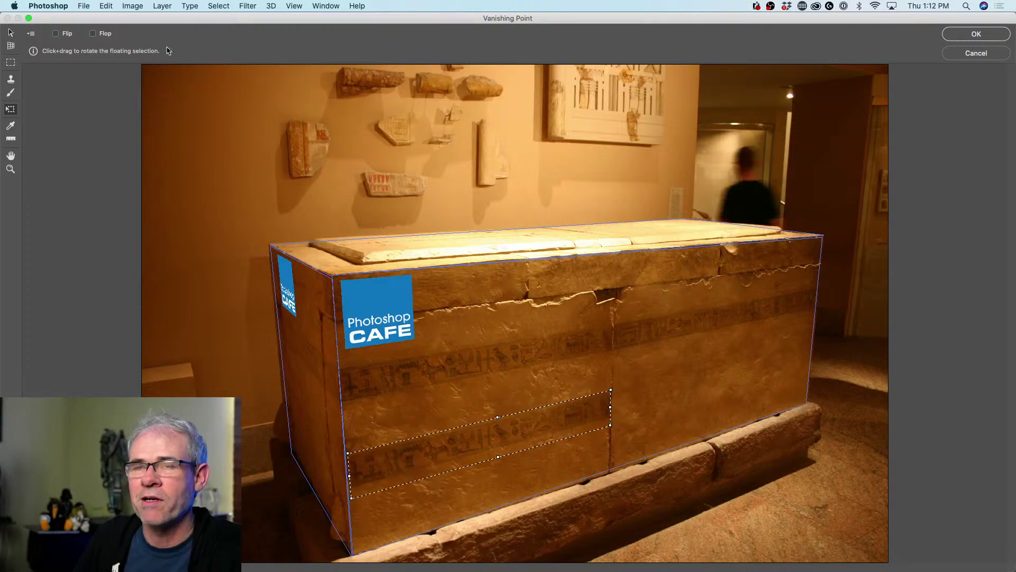
{"action": "left_click", "coordinate": [93, 34]}
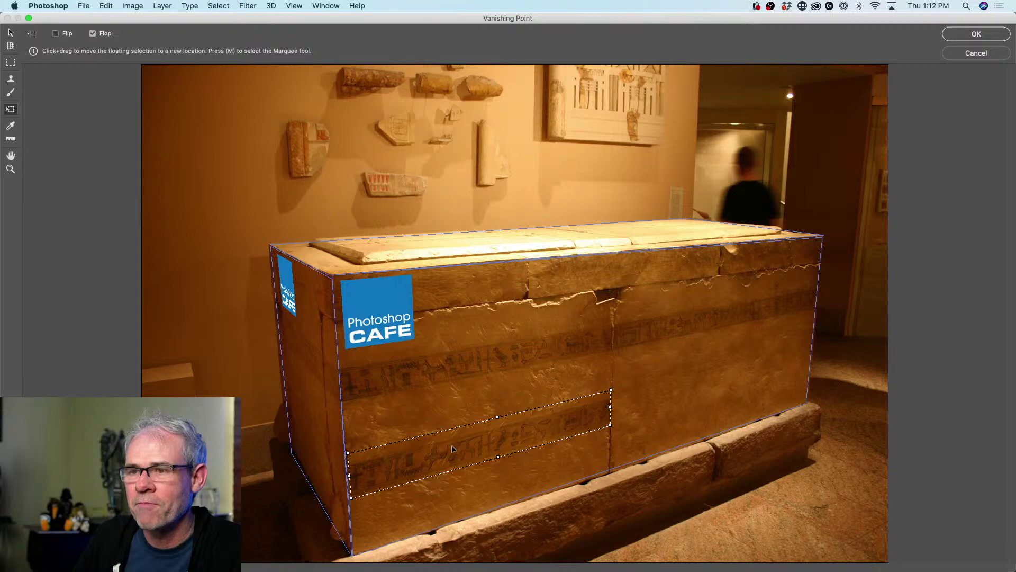
- Place another copy of the band on the front face's right half, stretched to the box edge, and apply the Vanishing Point edits
{"action": "left_click_drag", "start_coordinate": [452, 449], "coordinate": [672, 390]}
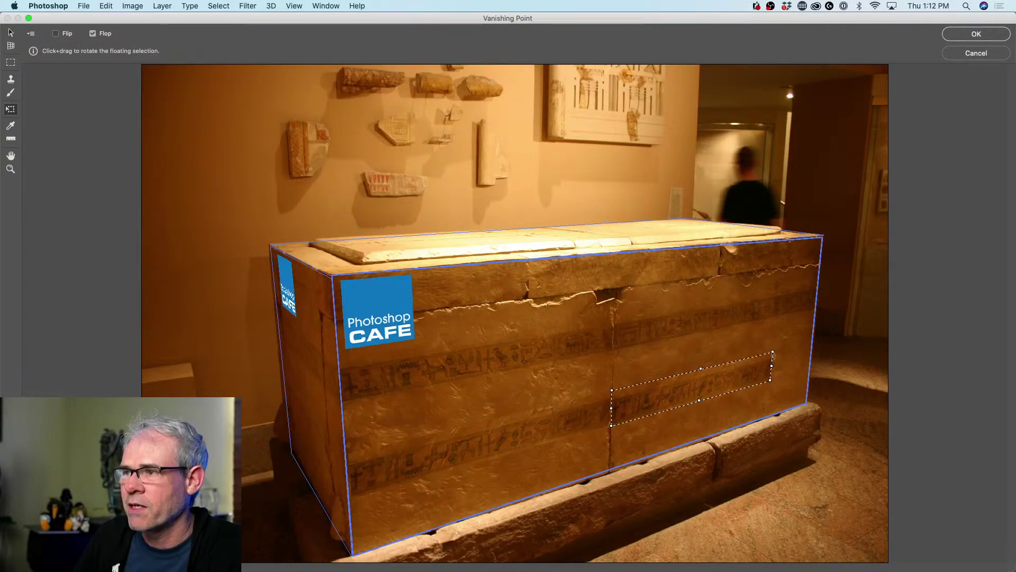
{"action": "left_click_drag", "start_coordinate": [771, 365], "coordinate": [809, 358]}
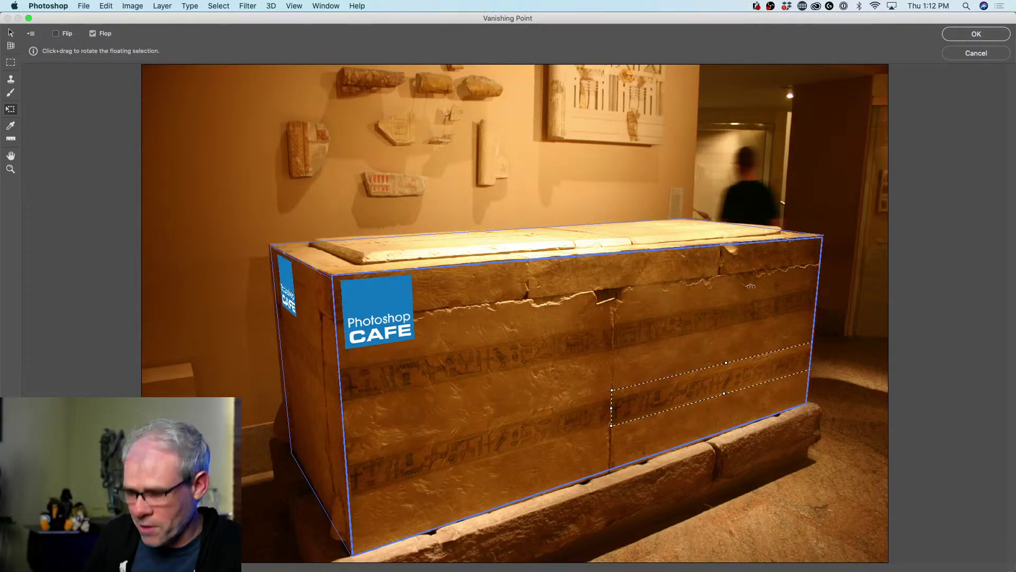
{"action": "key", "text": "Return"}
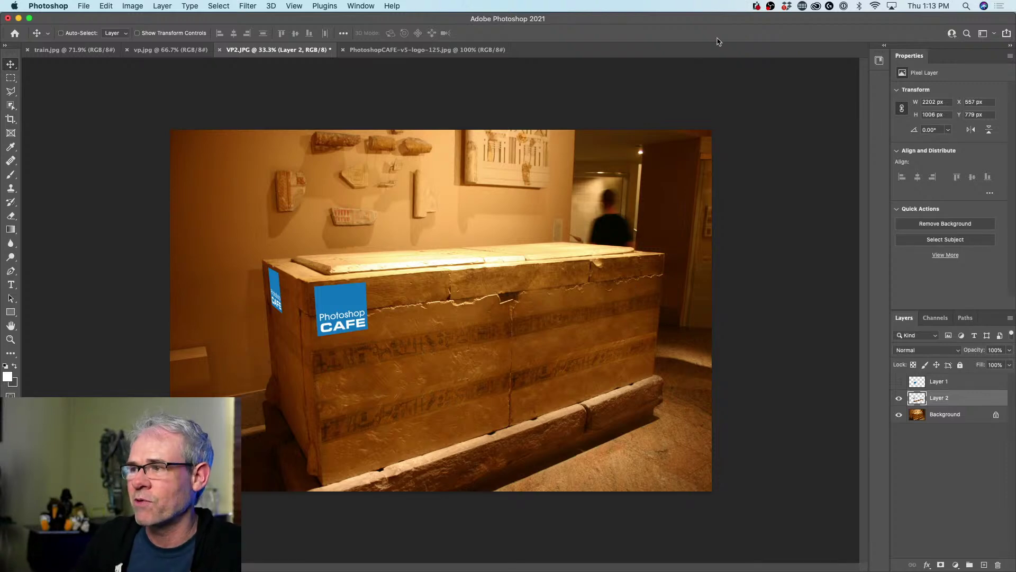
- Compare the image with Layer 2 hidden and shown, and set the layer's blend mode to Soft Light
{"action": "left_click", "coordinate": [899, 398]}
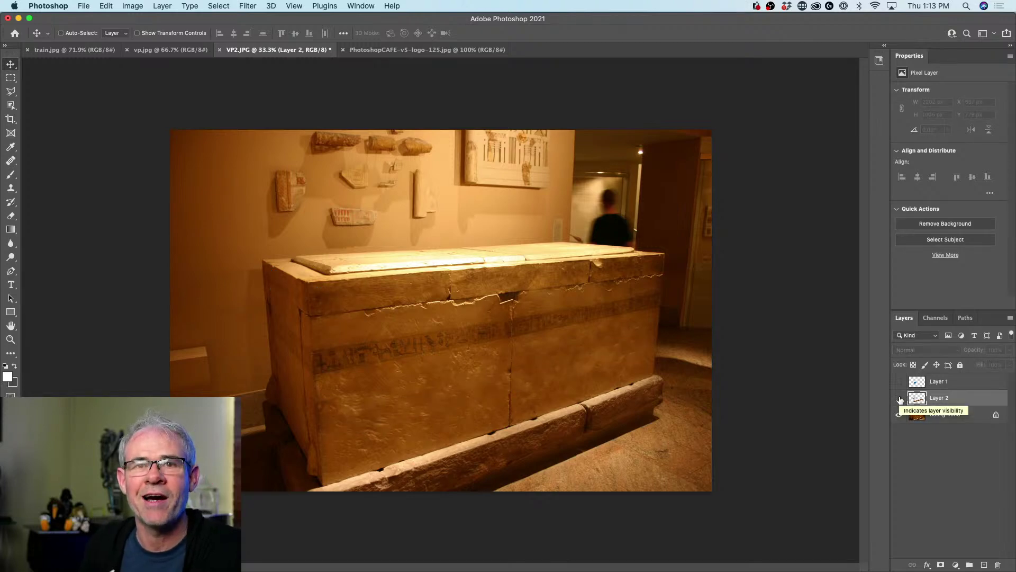
{"action": "left_click", "coordinate": [899, 399]}
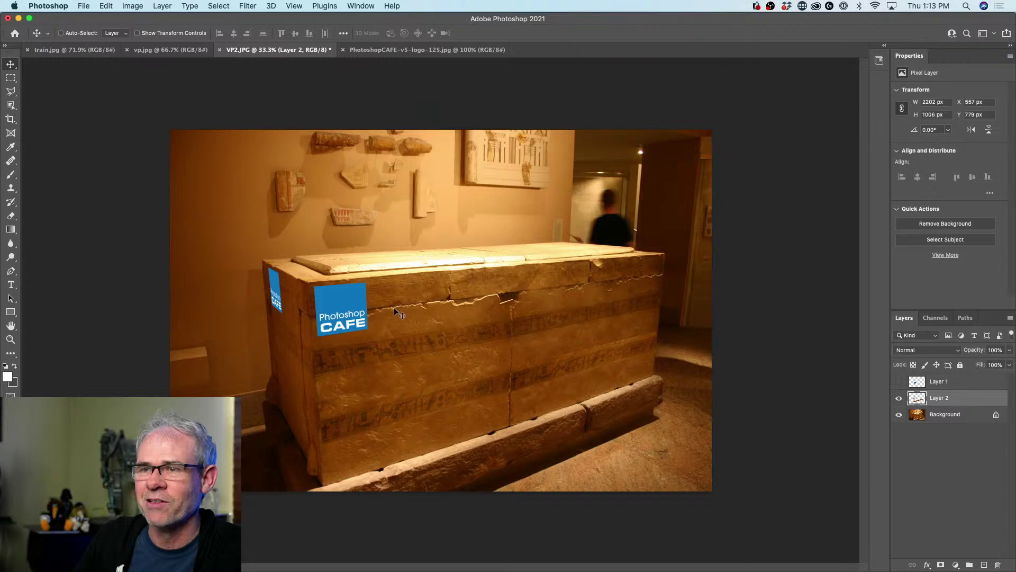
{"action": "left_click", "coordinate": [908, 349]}
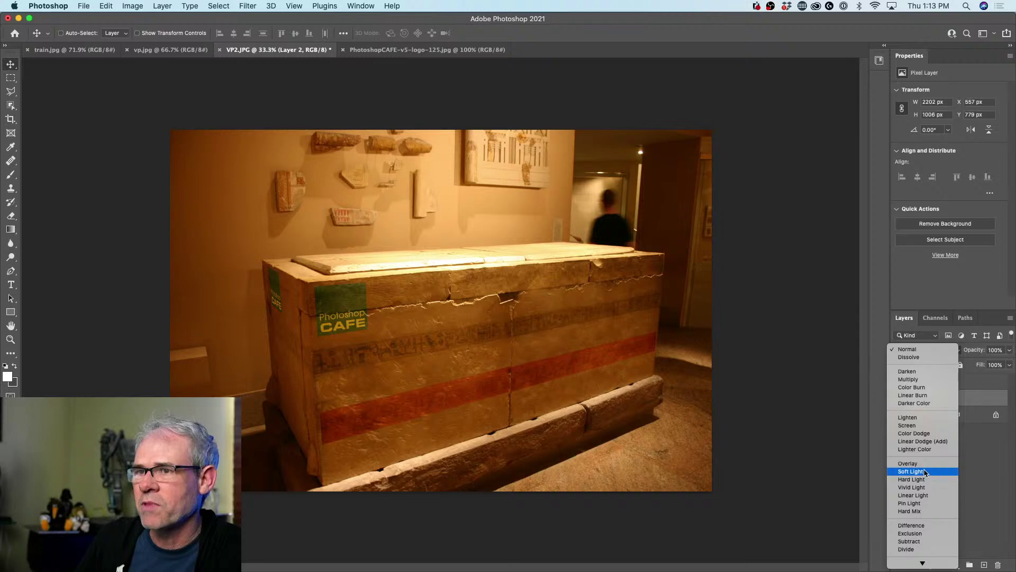
{"action": "left_click", "coordinate": [925, 471]}
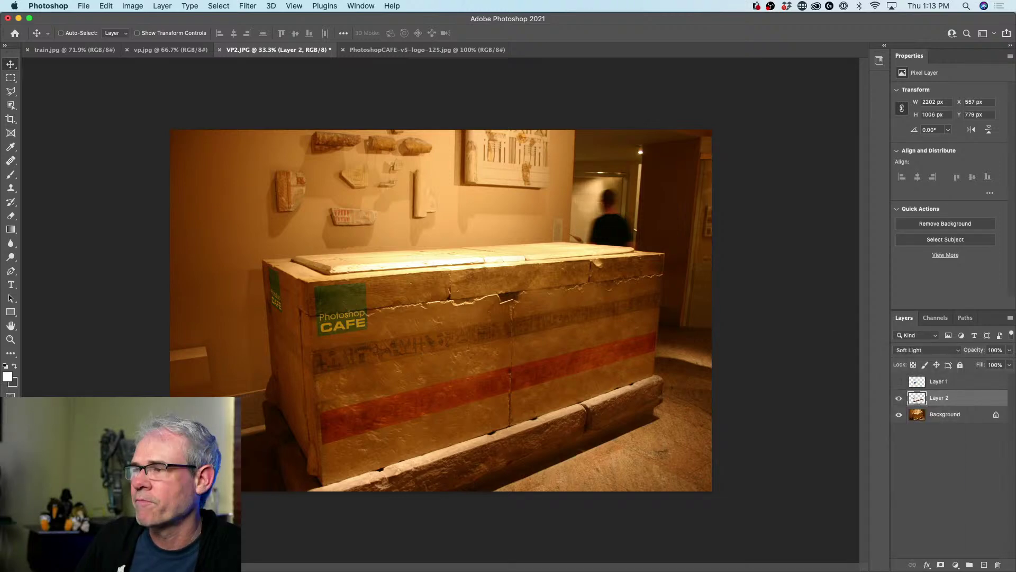
- Try the Overlay blend mode on Layer 2 and return it to Soft Light
{"action": "left_click", "coordinate": [927, 350]}
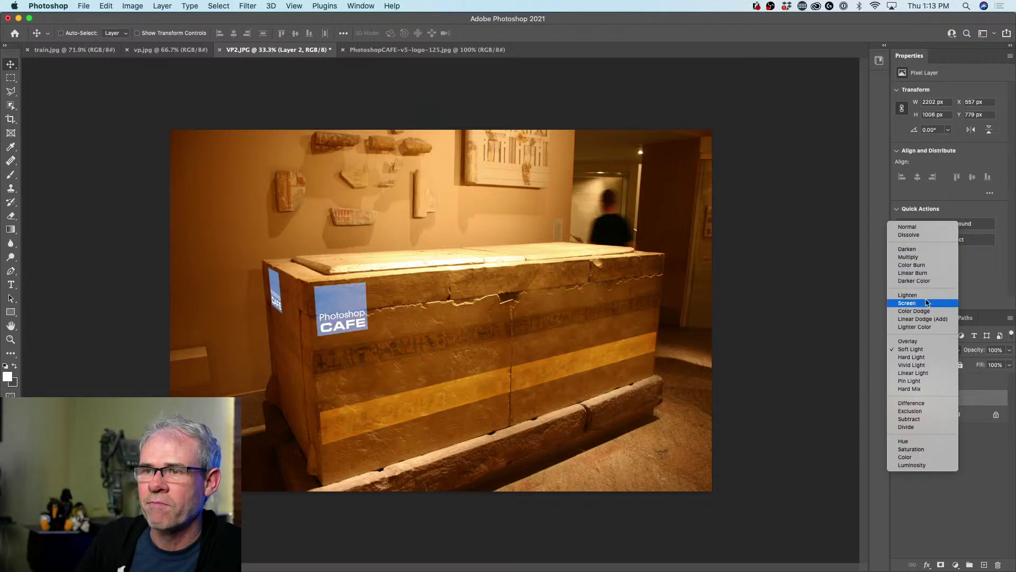
{"action": "left_click", "coordinate": [924, 344]}
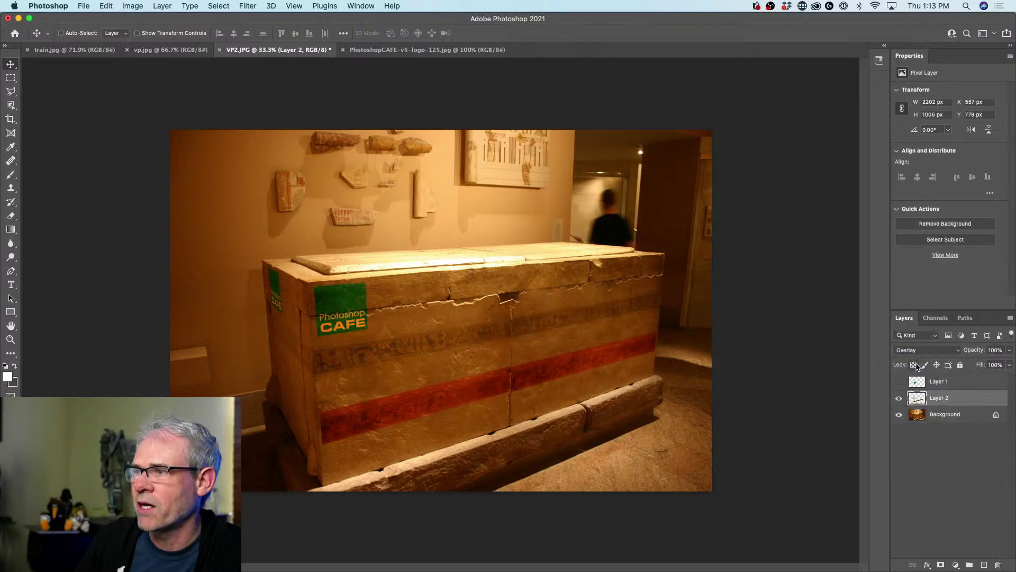
{"action": "left_click", "coordinate": [926, 351]}
{"action": "left_click", "coordinate": [924, 358]}
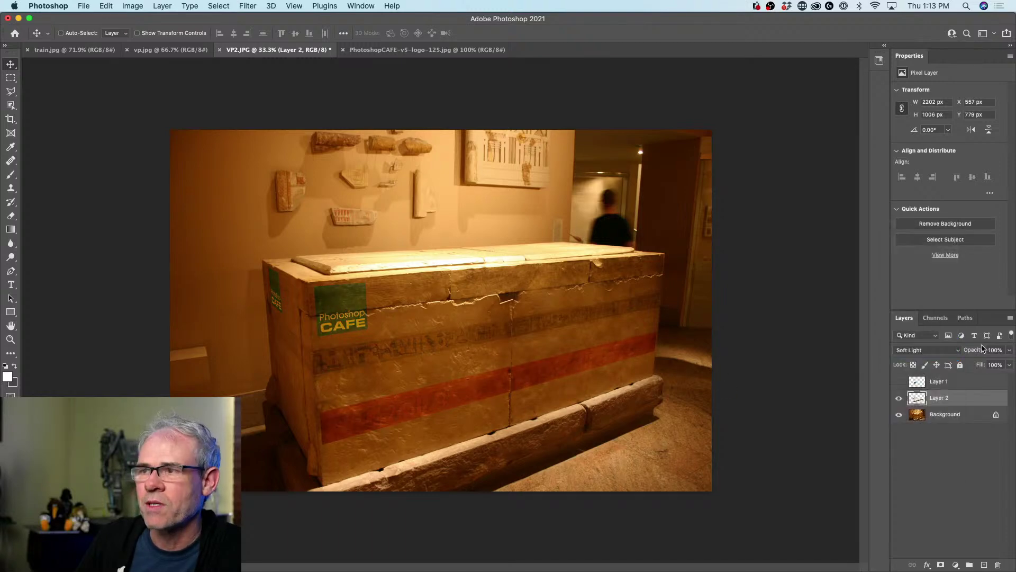
{"action": "mouse_move", "coordinate": [978, 351]}
{"action": "left_mouse_down"}
{"action": "mouse_move", "coordinate": [905, 357]}
{"action": "mouse_move", "coordinate": [983, 351]}
{"action": "left_mouse_up"}
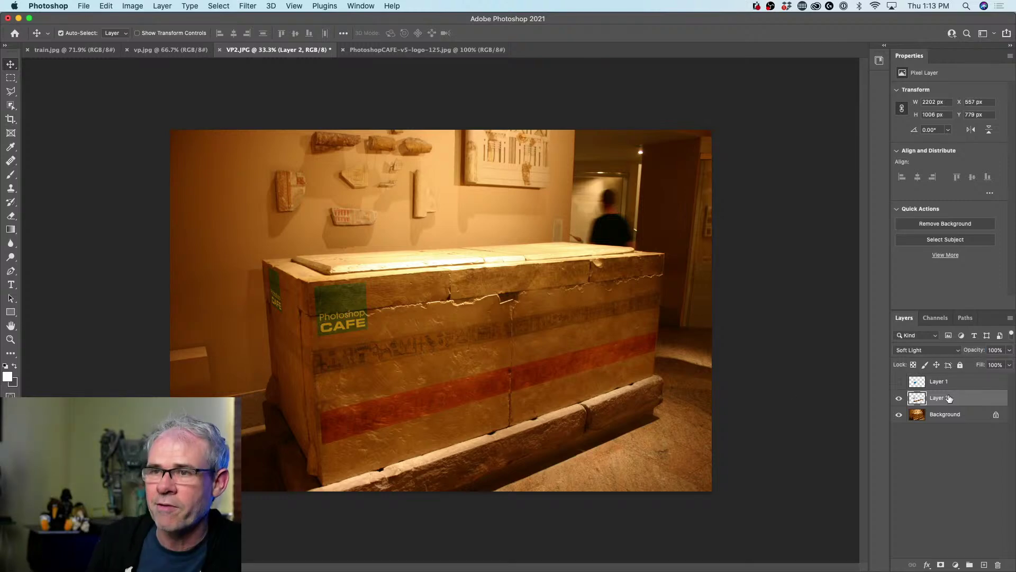
- Duplicate Layer 2 twice, and set the topmost copy to the Screen blend mode at 46% opacity
{"action": "key", "text": "super+j"}
{"action": "key", "text": "super+j"}
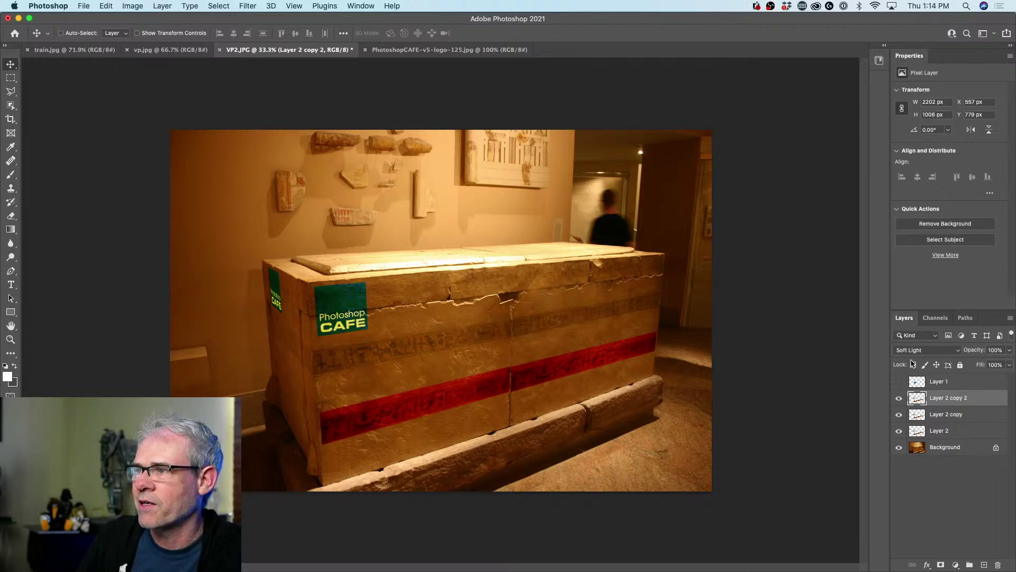
{"action": "left_click", "coordinate": [924, 350]}
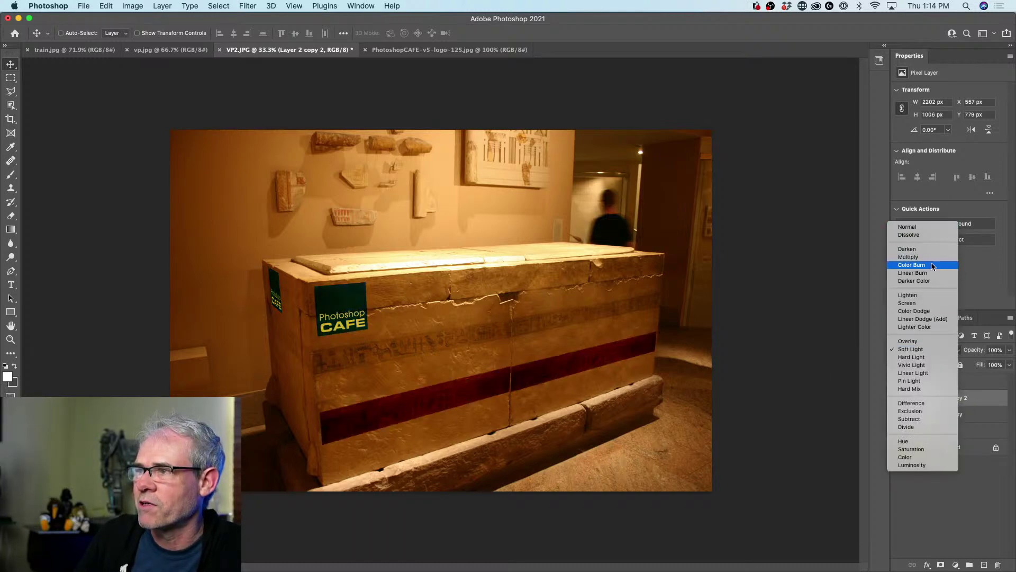
{"action": "left_click", "coordinate": [935, 304]}
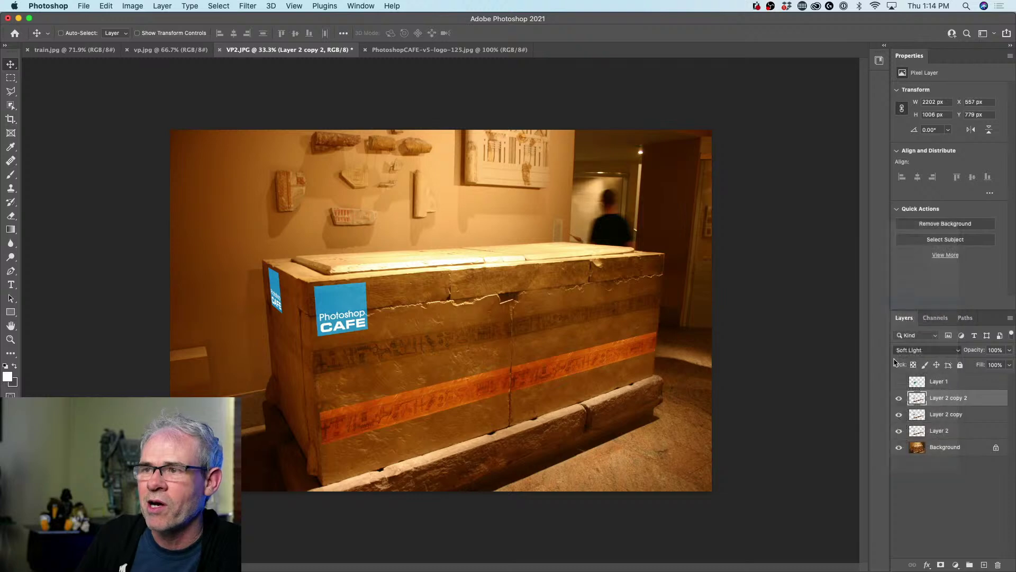
{"action": "left_click_drag", "start_coordinate": [975, 351], "coordinate": [939, 353]}
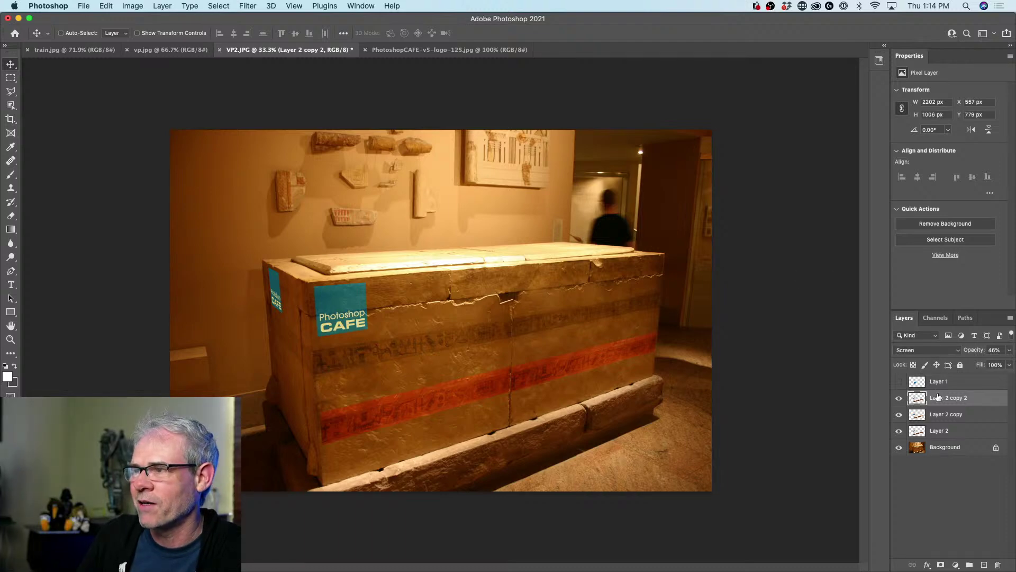
- Add a layer mask to Layer 2 copy 2 and paint black over the red band with a Soft Round brush
{"action": "left_click", "coordinate": [940, 565]}
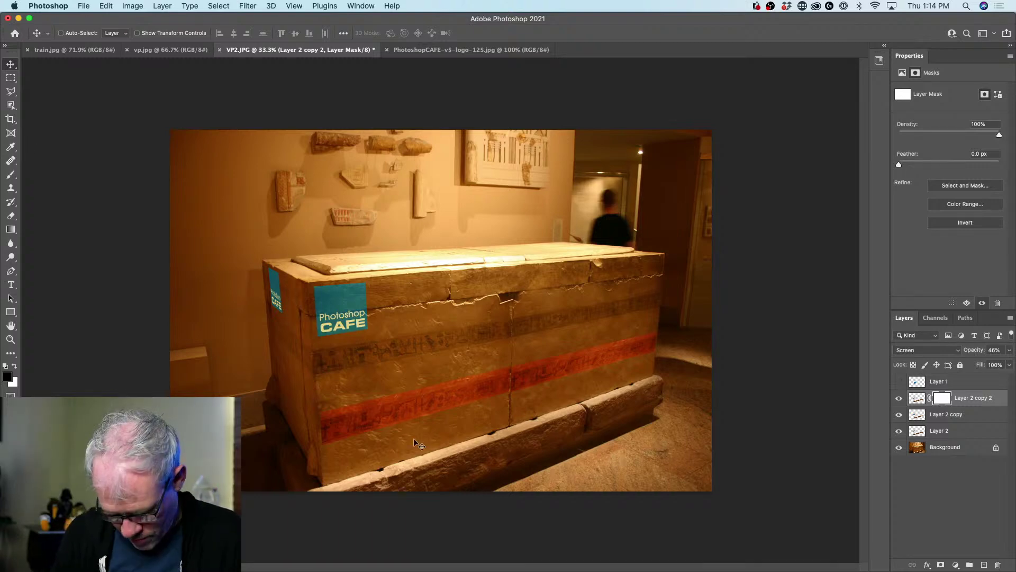
{"action": "key", "text": "b"}
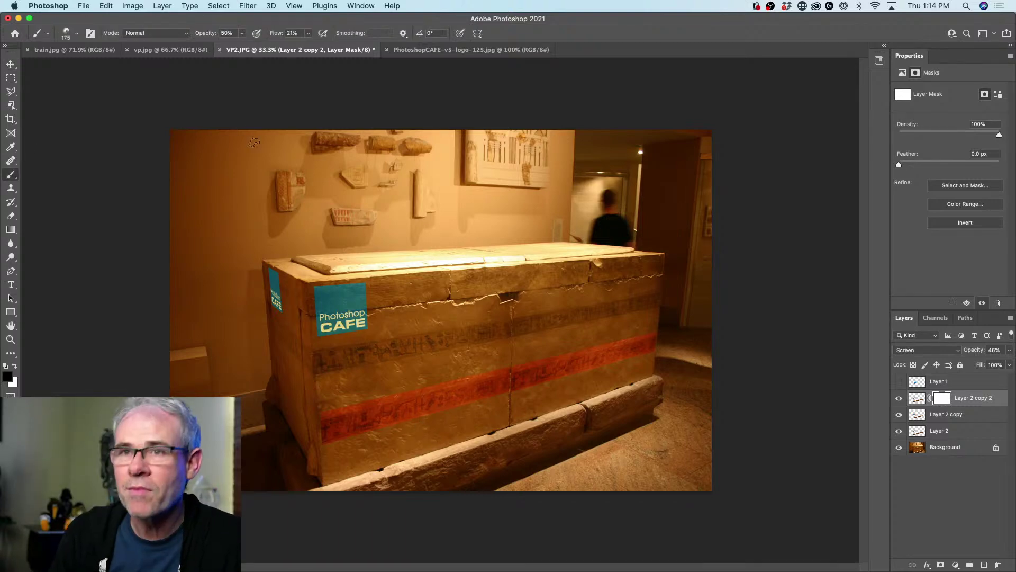
{"action": "left_click", "coordinate": [76, 33]}
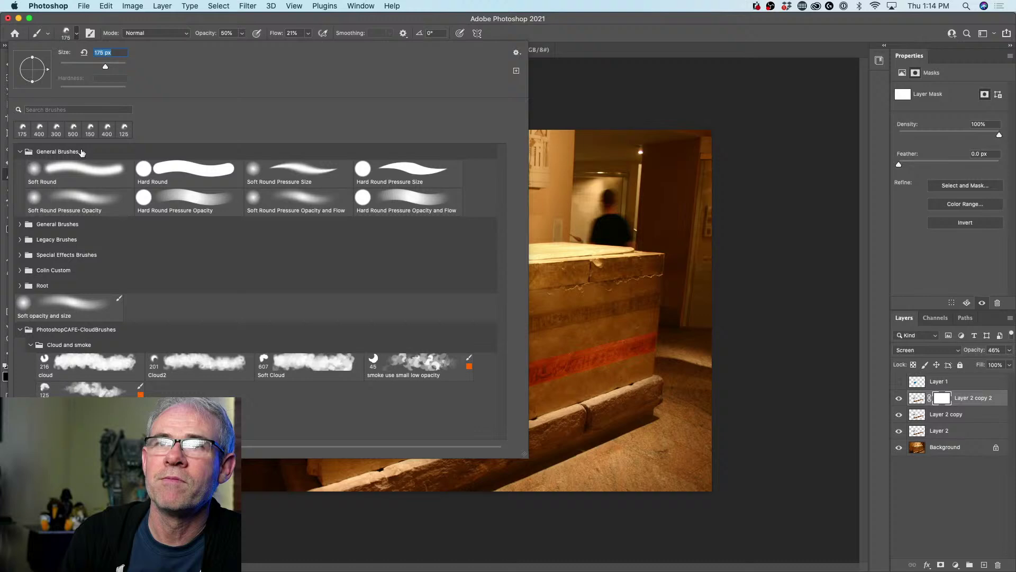
{"action": "left_click", "coordinate": [39, 165]}
{"action": "left_click", "coordinate": [624, 30]}
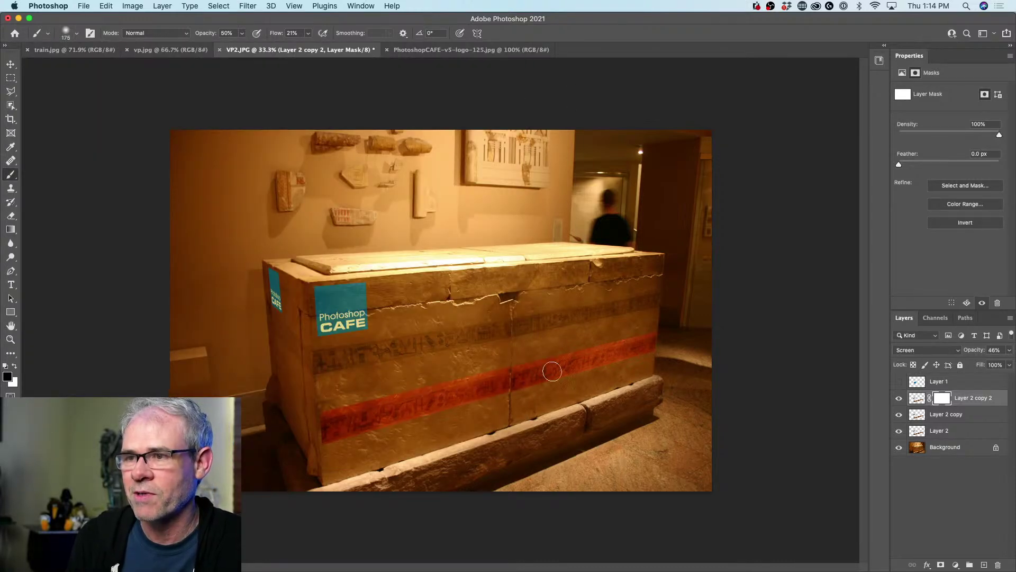
{"action": "left_click_drag", "start_coordinate": [552, 371], "coordinate": [390, 408]}
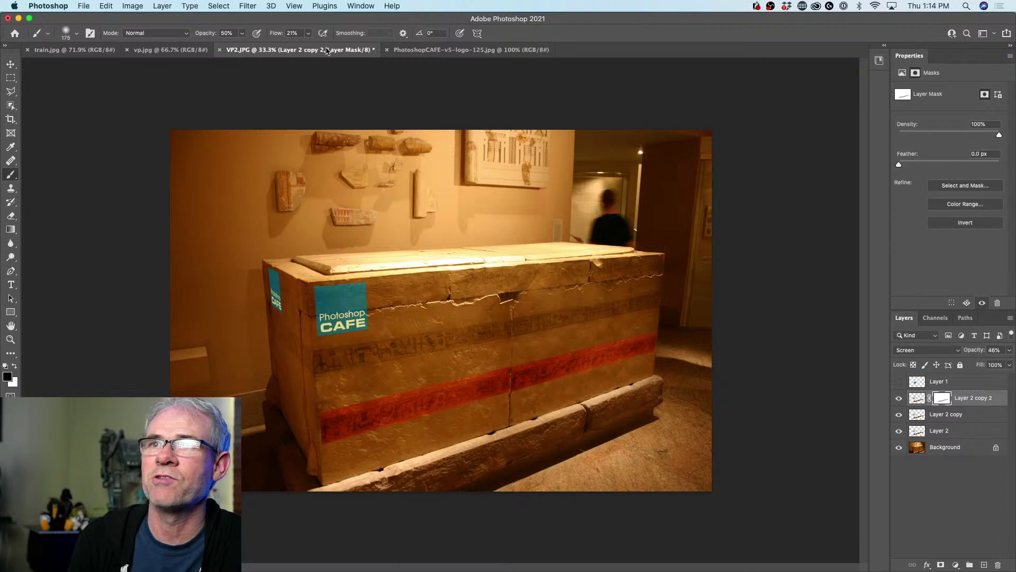
- Mask out the red band with the brush at 100% flow and opacity, and copy the mask to Layer 2 copy and Layer 2
{"action": "left_click_drag", "start_coordinate": [275, 34], "coordinate": [296, 33]}
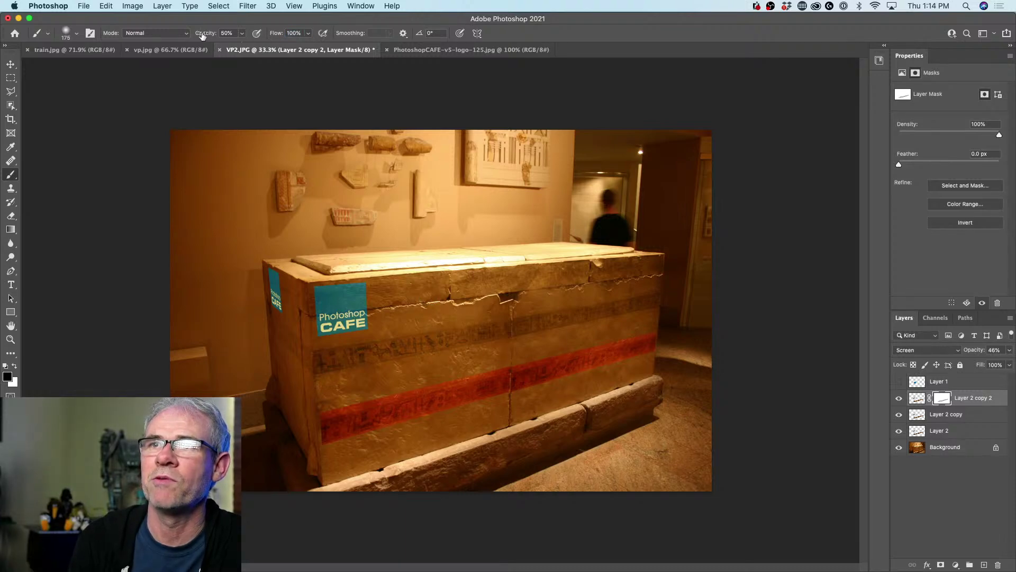
{"action": "left_click_drag", "start_coordinate": [202, 36], "coordinate": [214, 35]}
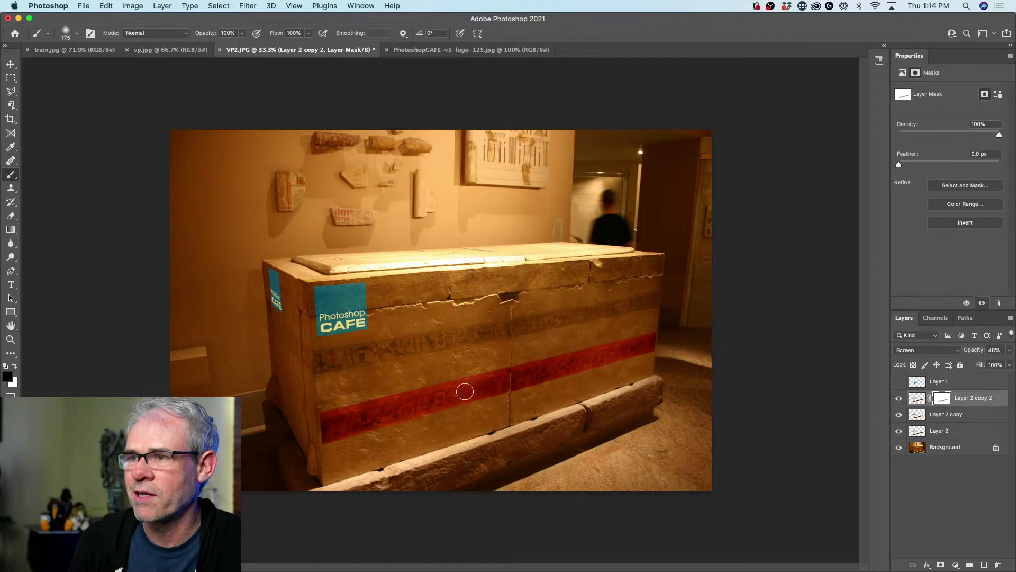
{"action": "mouse_move", "coordinate": [377, 414]}
{"action": "left_mouse_down"}
{"action": "mouse_move", "coordinate": [492, 376]}
{"action": "mouse_move", "coordinate": [855, 381]}
{"action": "left_mouse_up"}
{"action": "left_click_drag", "start_coordinate": [942, 401], "coordinate": [942, 431]}
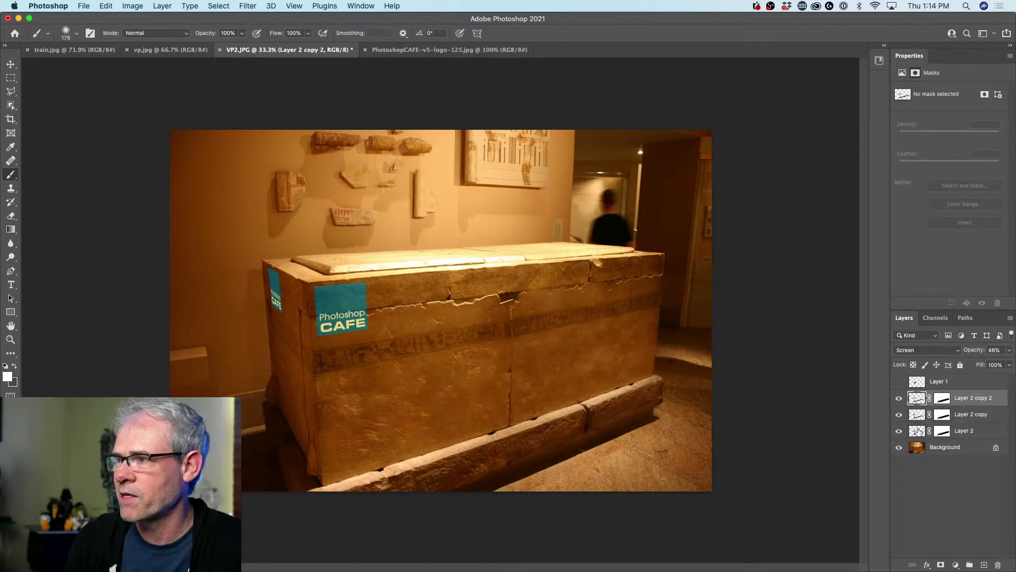
- Duplicate Layer 2 and set the original Layer 2 underneath to the Normal blend mode
{"action": "left_click", "coordinate": [918, 433]}
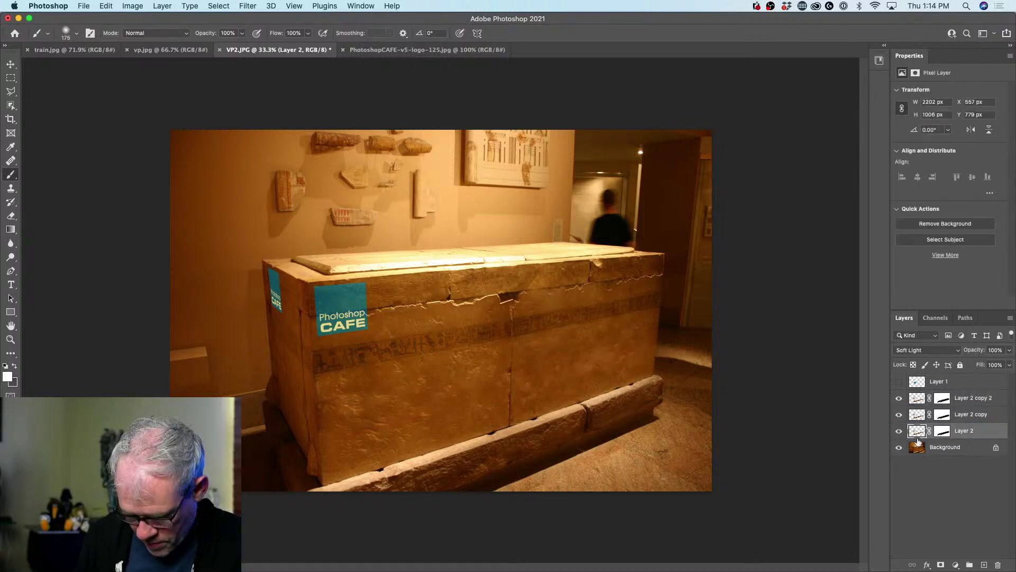
{"action": "key", "text": "super+j"}
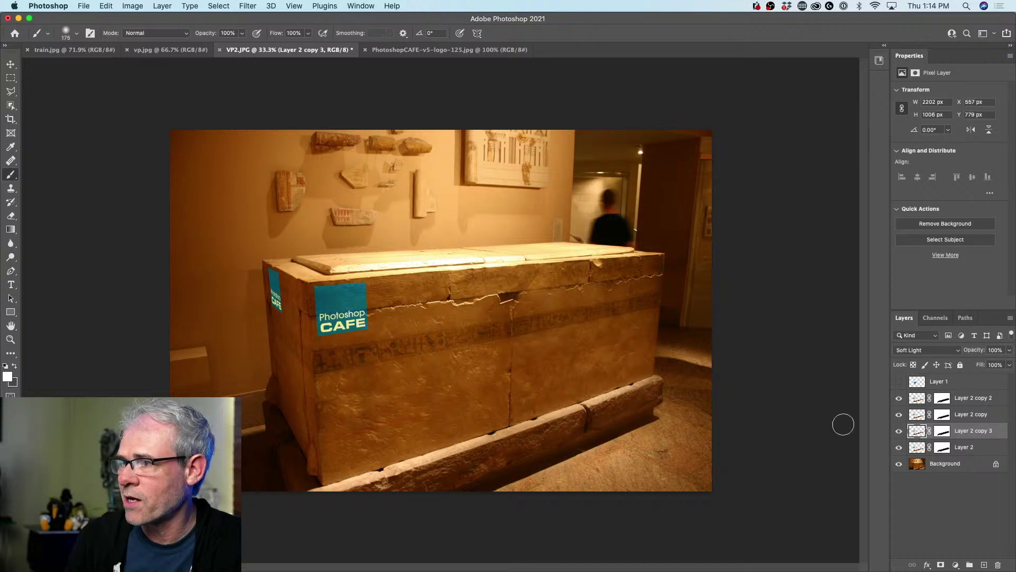
{"action": "left_click", "coordinate": [918, 448]}
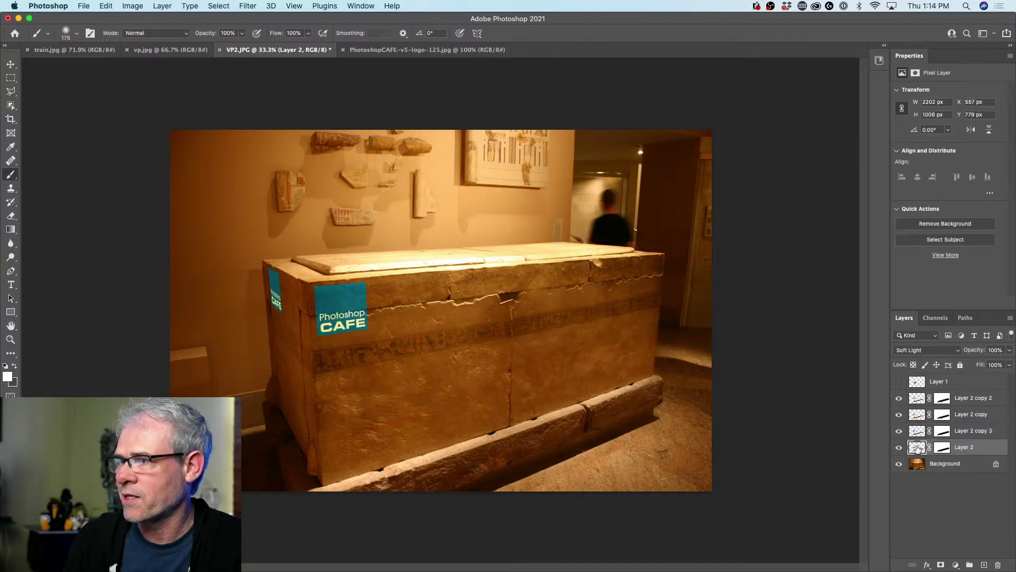
{"action": "left_click", "coordinate": [919, 350]}
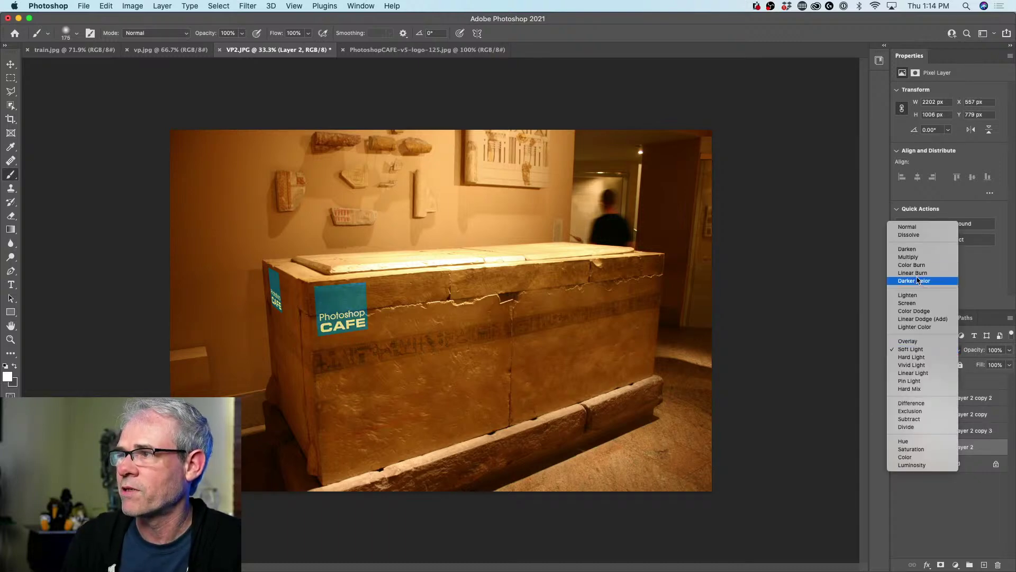
{"action": "left_click", "coordinate": [924, 227]}
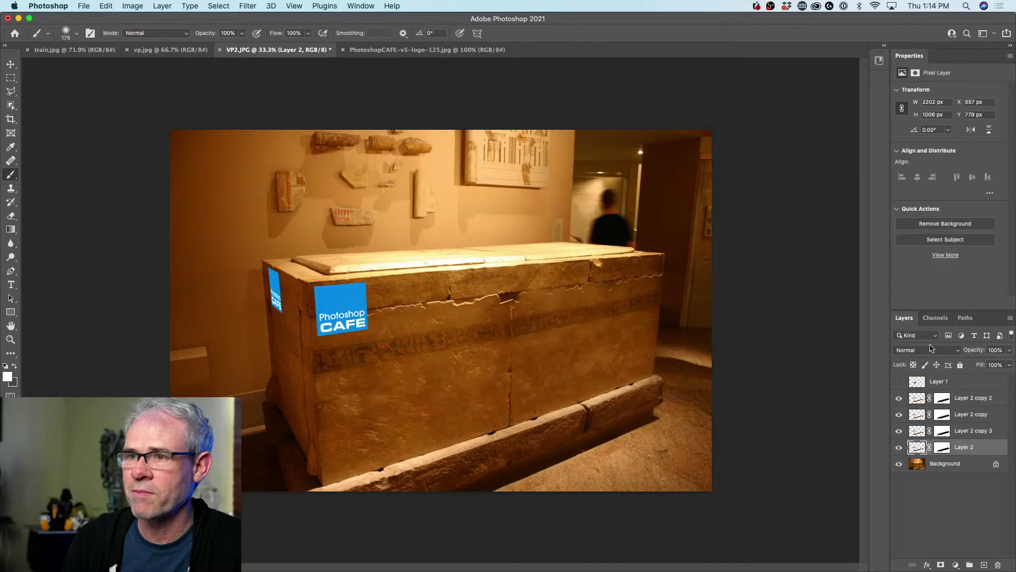
- Invert Layer 2's mask and toggle the layer's visibility to compare the stone box with and without the lower band
{"action": "left_click", "coordinate": [942, 447]}
{"action": "key", "text": "super+i"}
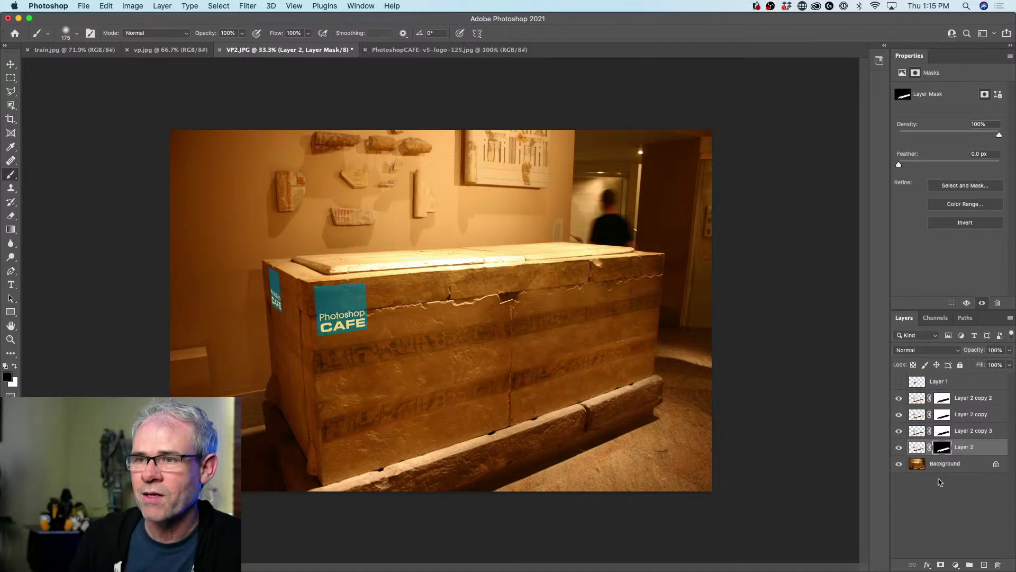
{"action": "left_click", "coordinate": [898, 447]}
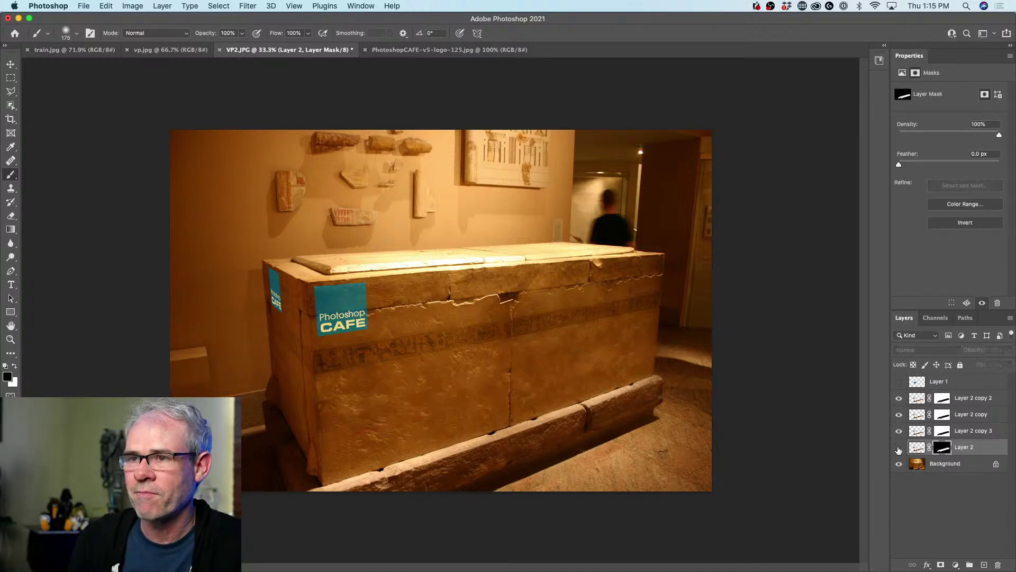
{"action": "left_click", "coordinate": [899, 447]}
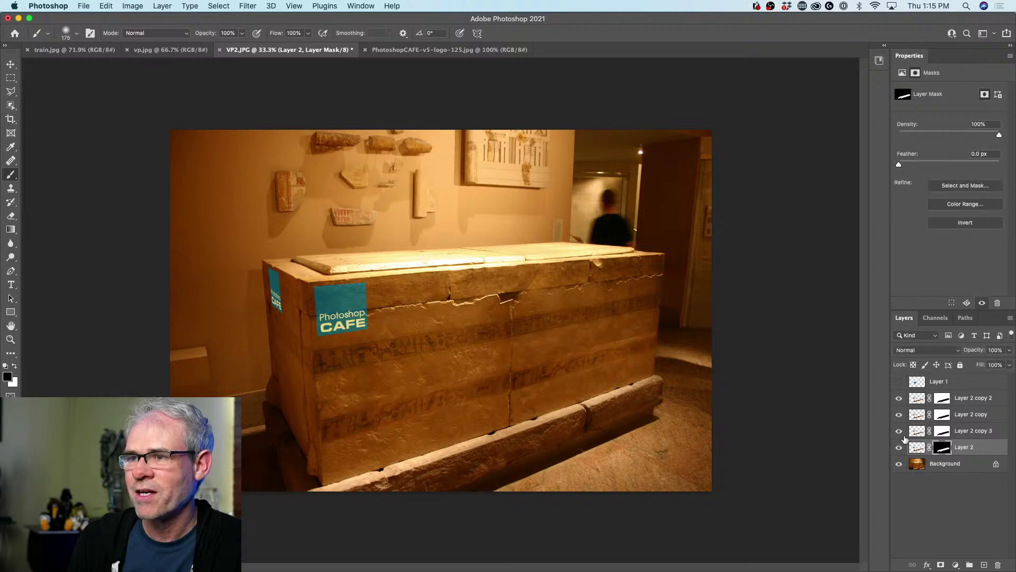
{"action": "left_click", "coordinate": [899, 447]}
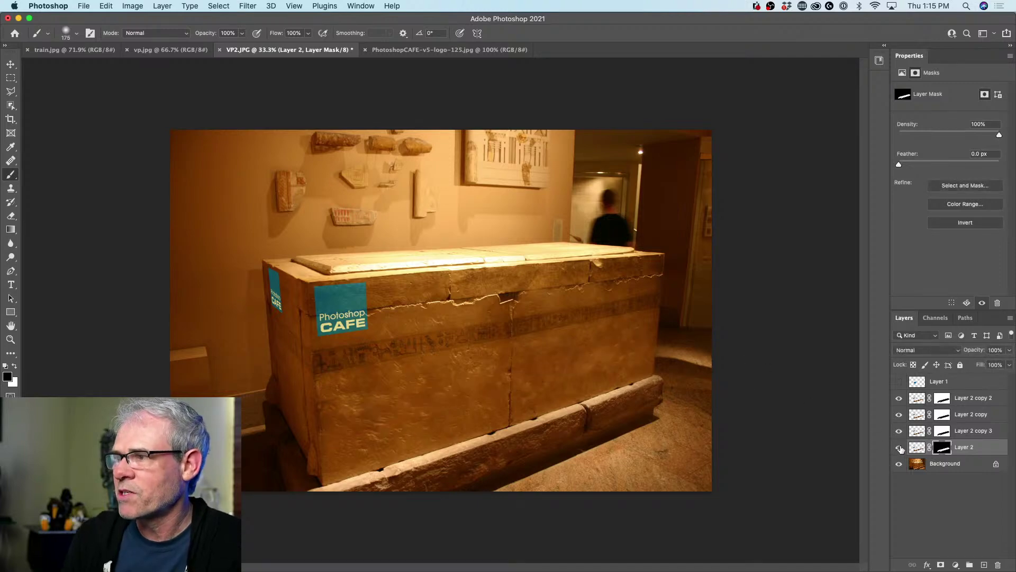
{"action": "left_click", "coordinate": [898, 447]}
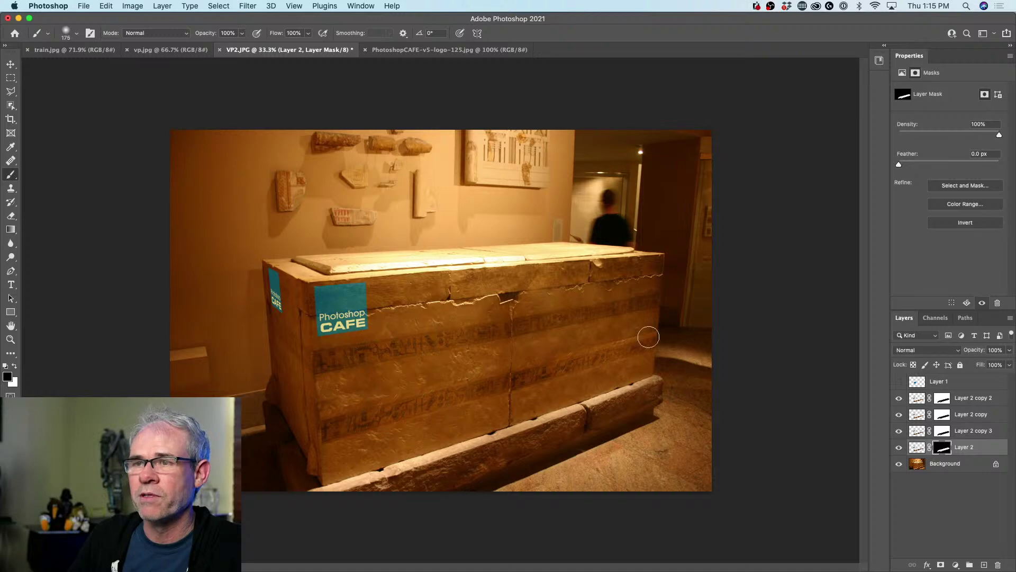
{"action": "left_click", "coordinate": [978, 398], "text": "shift"}
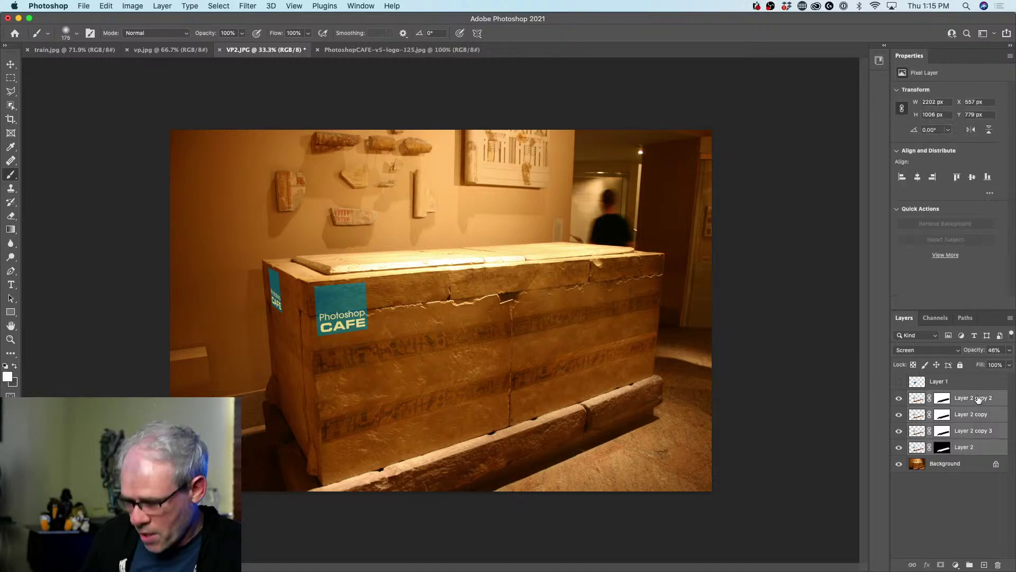
{"action": "key", "text": "Delete"}
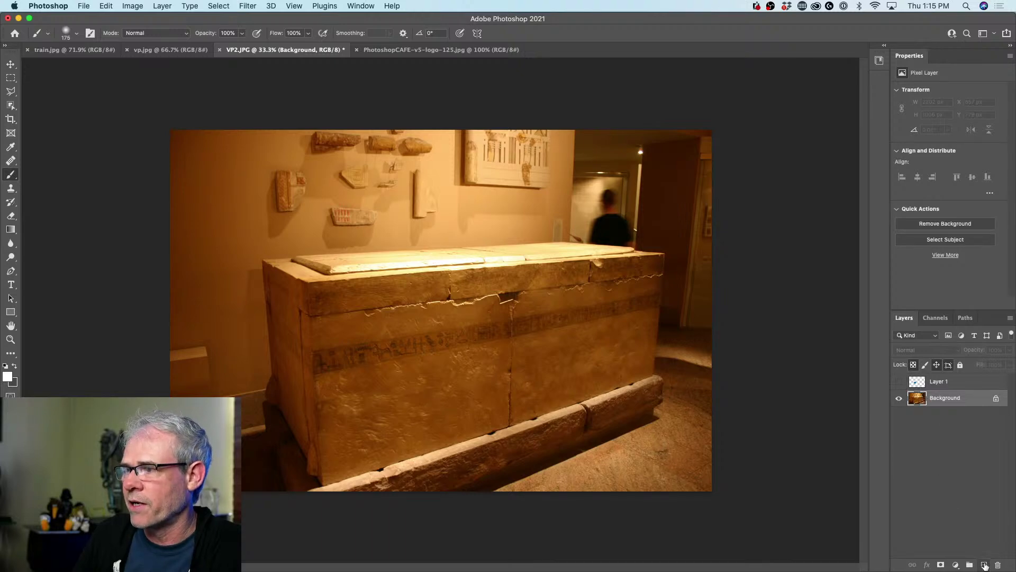
{"action": "left_click", "coordinate": [985, 565]}
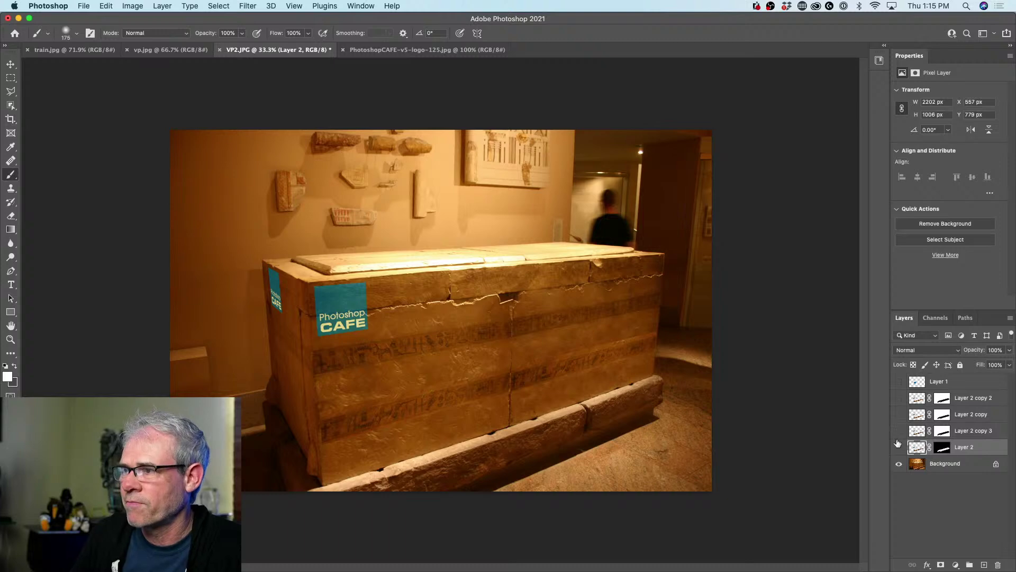
- Hide all layers except the Background and add a new empty layer directly above it
{"action": "left_click", "coordinate": [898, 464], "text": "alt"}
{"action": "left_click", "coordinate": [944, 465]}
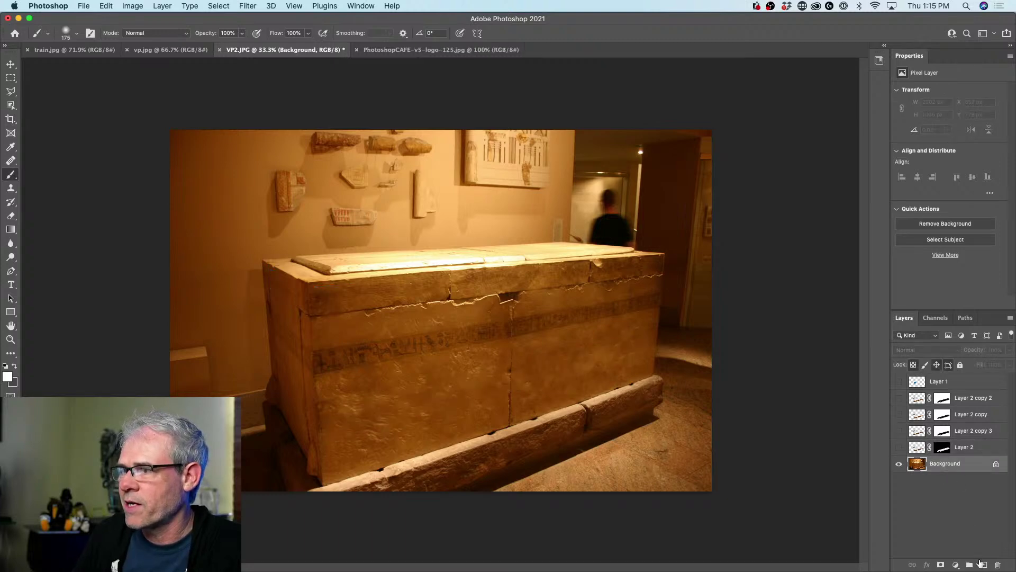
{"action": "left_click", "coordinate": [983, 564]}
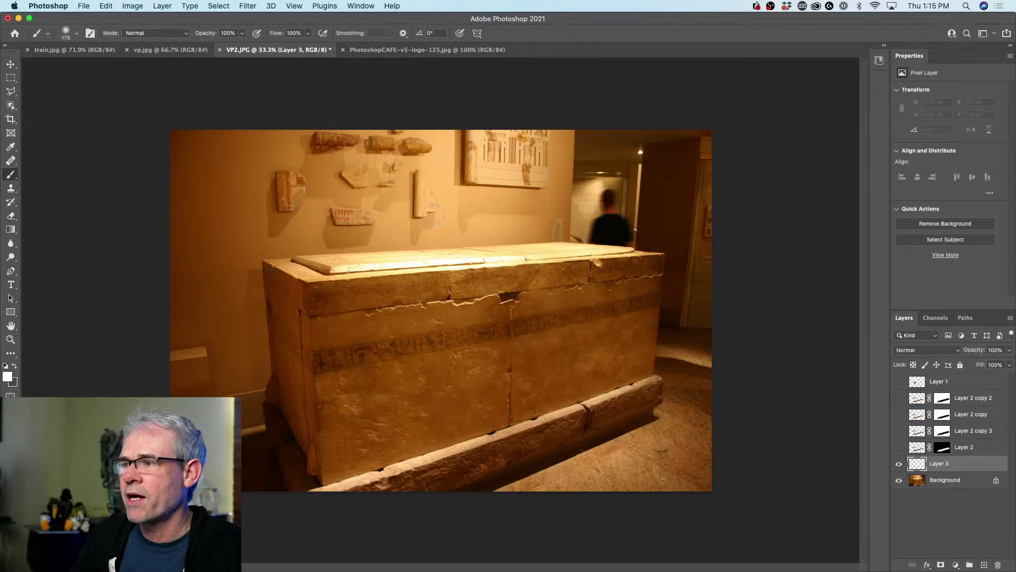
- Open Vanishing Point on the new layer and clone stone over the seam at the front face's left end with a 150-diameter stamp
{"action": "left_click", "coordinate": [252, 3]}
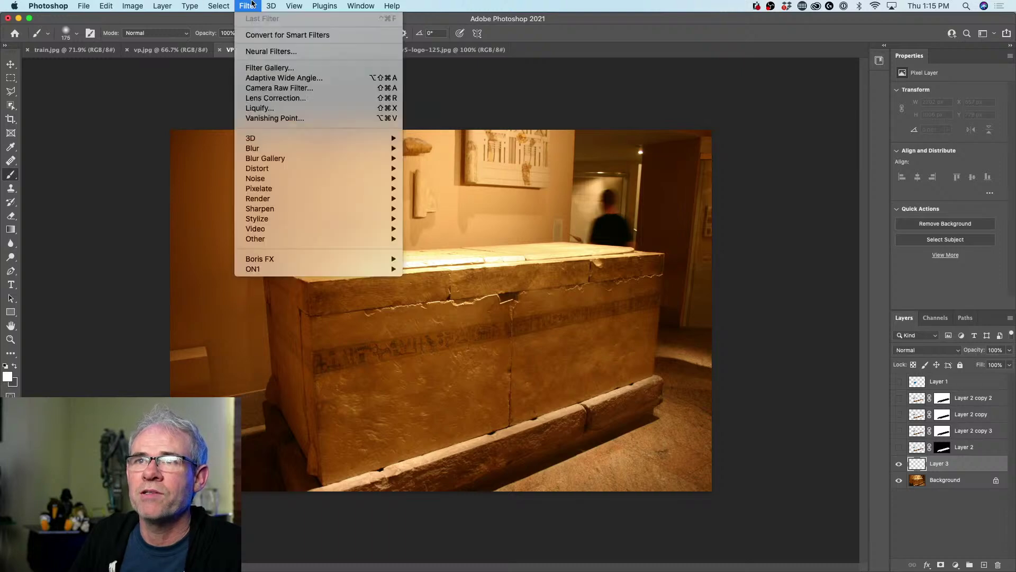
{"action": "left_click", "coordinate": [277, 118]}
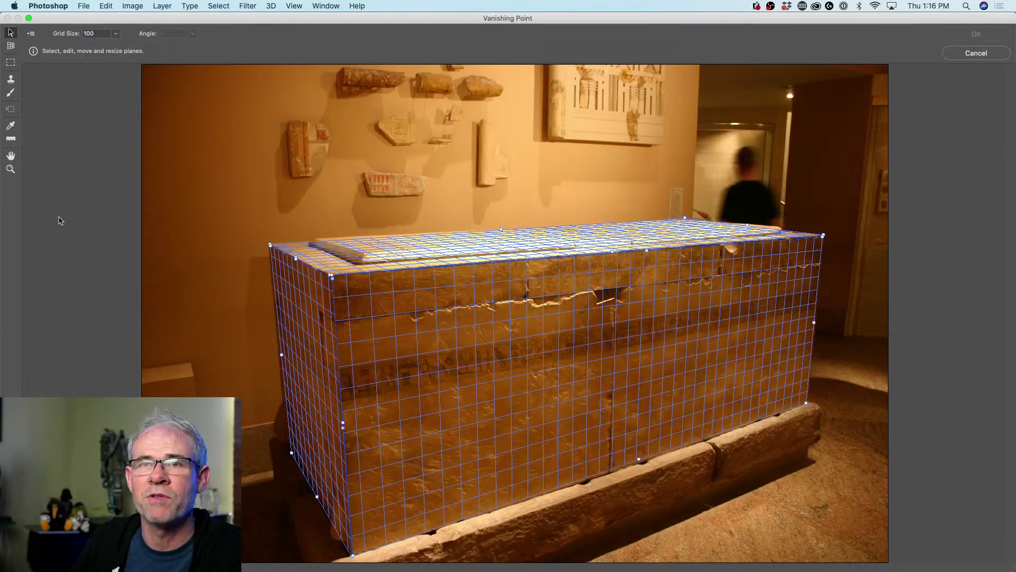
{"action": "left_click", "coordinate": [10, 80]}
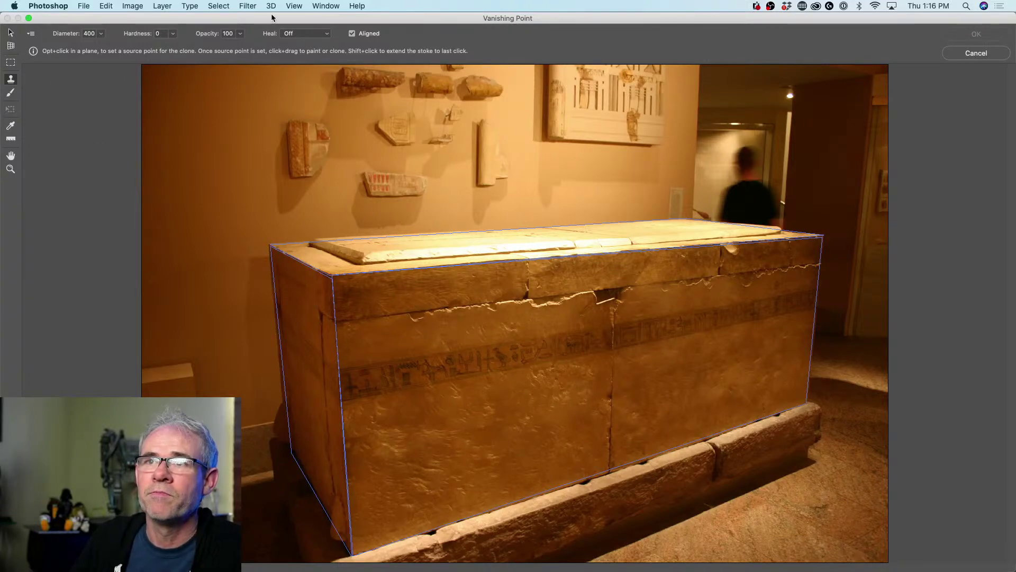
{"action": "key", "text": "alt"}
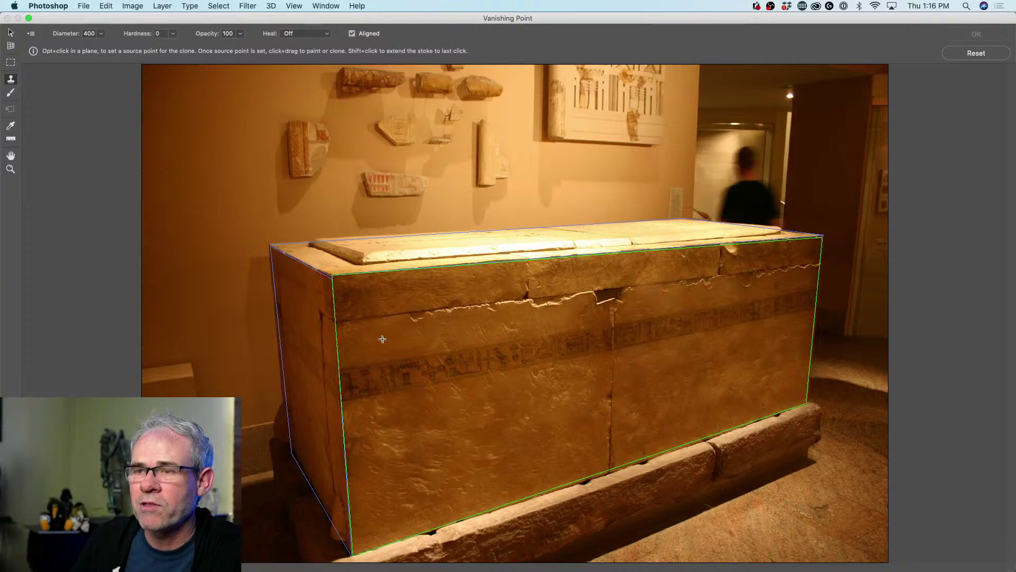
{"action": "left_click", "coordinate": [382, 339], "text": "alt"}
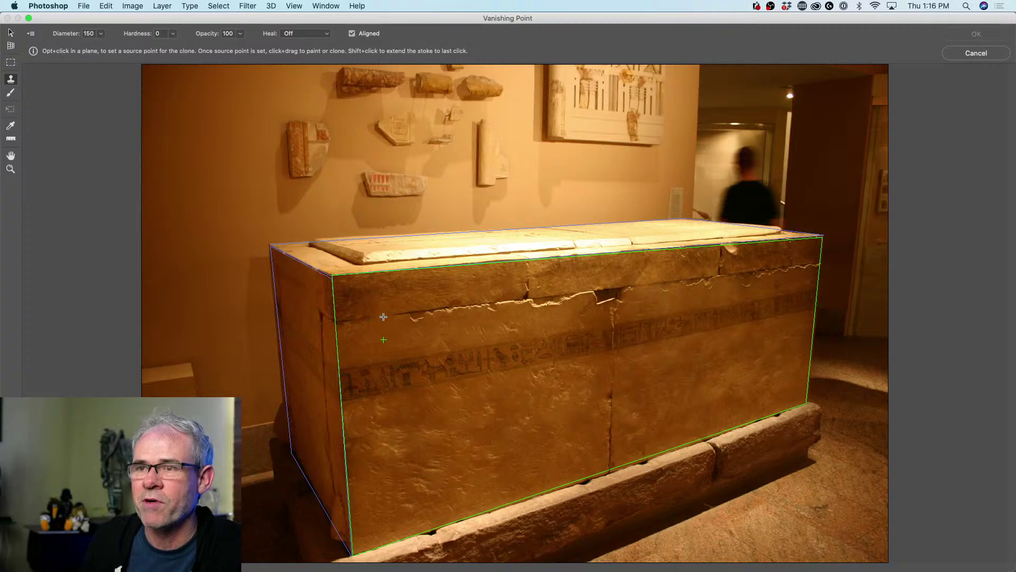
{"action": "key", "text": "alt"}
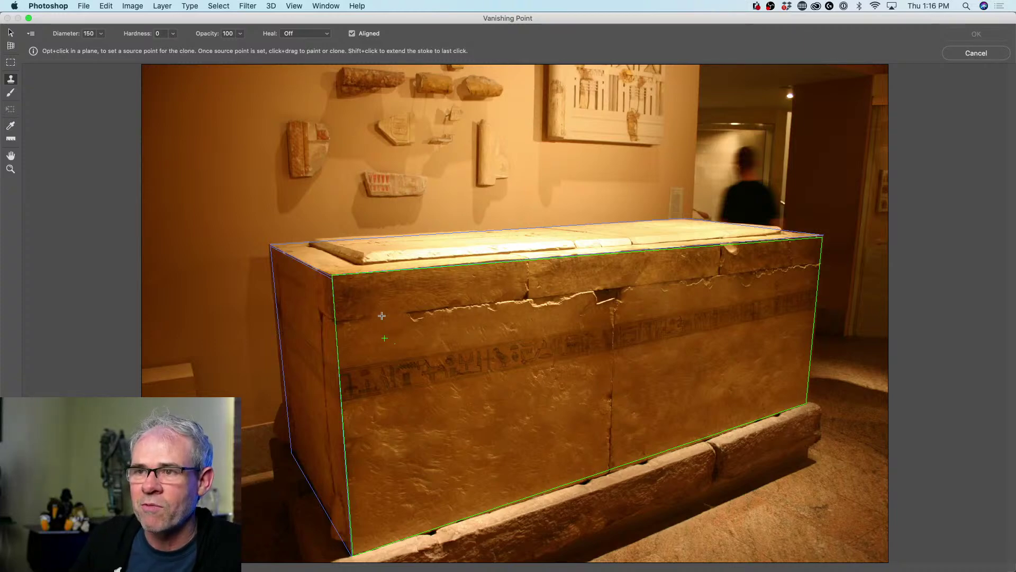
{"action": "left_click", "coordinate": [349, 318]}
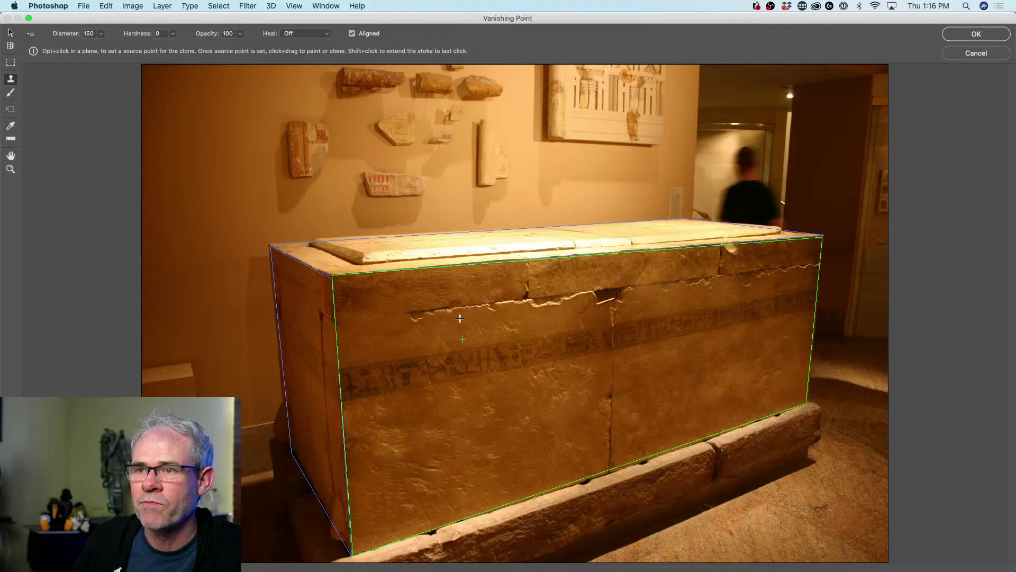
- Clone clean stone over the left stretch of the bright crack along the front face, resampling as needed
{"action": "left_click", "coordinate": [424, 289], "text": "alt"}
{"action": "mouse_move", "coordinate": [410, 314]}
{"action": "left_mouse_down"}
{"action": "mouse_move", "coordinate": [435, 310]}
{"action": "mouse_move", "coordinate": [436, 291]}
{"action": "mouse_move", "coordinate": [459, 305]}
{"action": "mouse_move", "coordinate": [444, 286]}
{"action": "mouse_move", "coordinate": [492, 301]}
{"action": "left_mouse_up"}
{"action": "left_click", "coordinate": [443, 291], "text": "alt"}
{"action": "left_click", "coordinate": [445, 282], "text": "alt"}
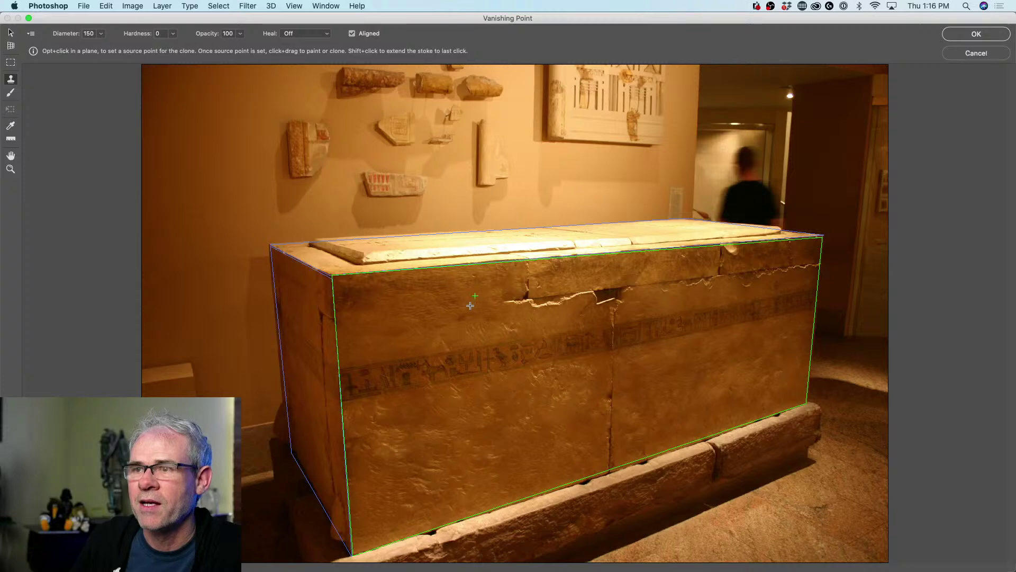
- Set the stamp's Heal option to On and blend out the crack remnants left of the first upper vertical joint
{"action": "left_click", "coordinate": [306, 34]}
{"action": "left_click", "coordinate": [308, 49]}
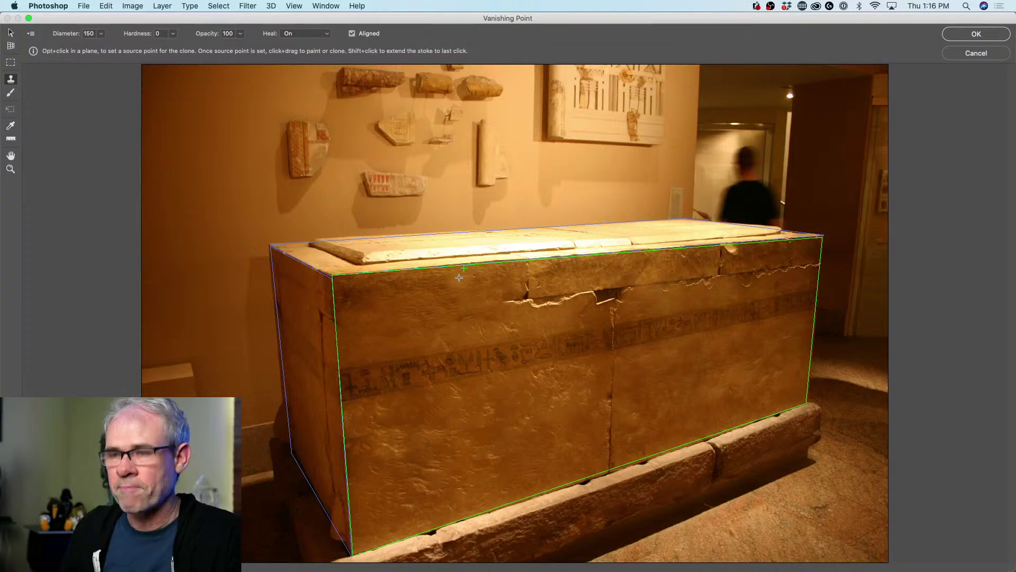
{"action": "left_click", "coordinate": [394, 292], "text": "alt"}
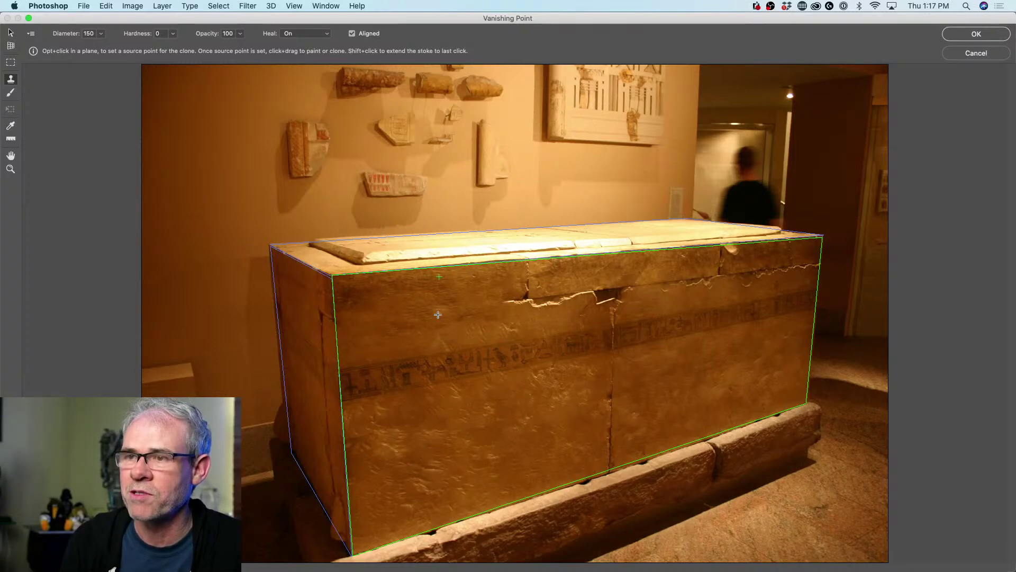
{"action": "left_click", "coordinate": [464, 293], "text": "alt"}
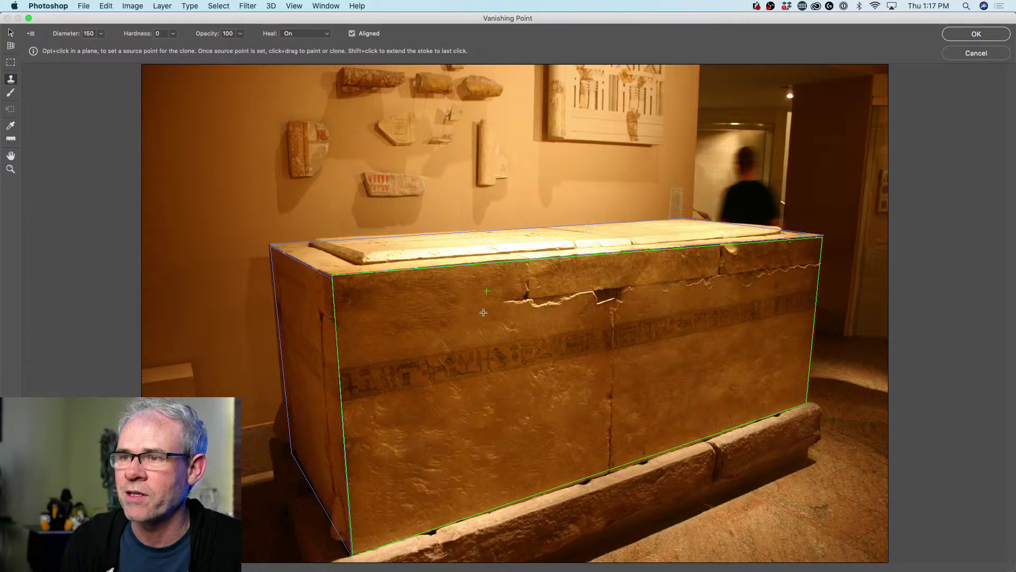
{"action": "left_click", "coordinate": [504, 290], "text": "alt"}
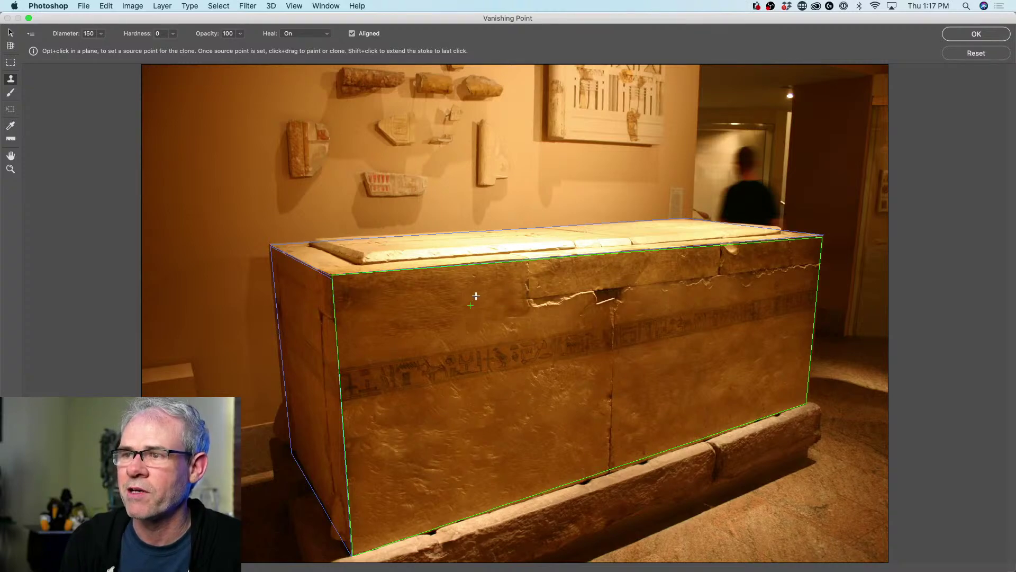
{"action": "left_click", "coordinate": [451, 289], "text": "alt"}
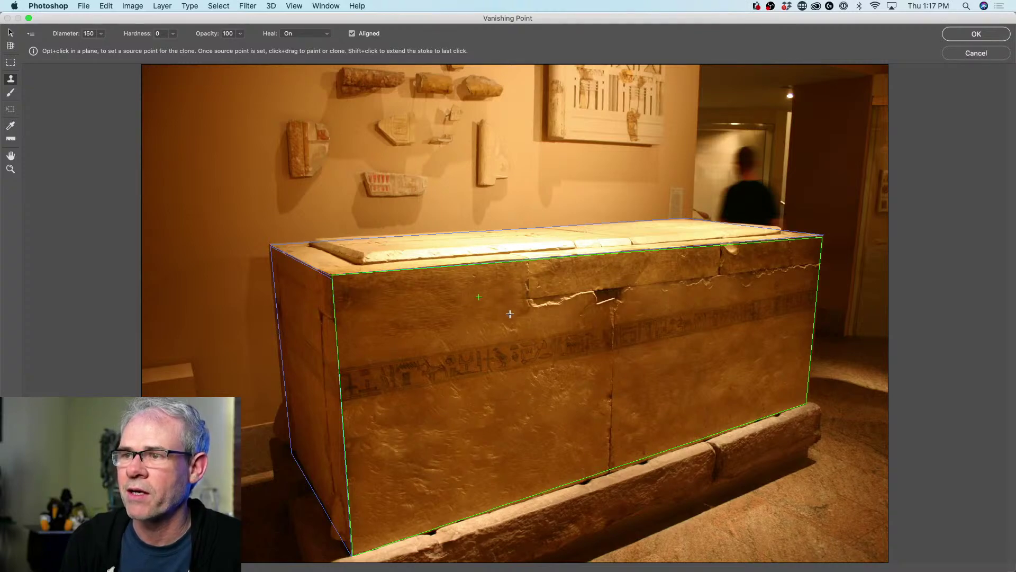
- Stamp out the first upper vertical joint and the bright crack running from it to the middle of the front face
{"action": "left_click", "coordinate": [550, 270], "text": "alt"}
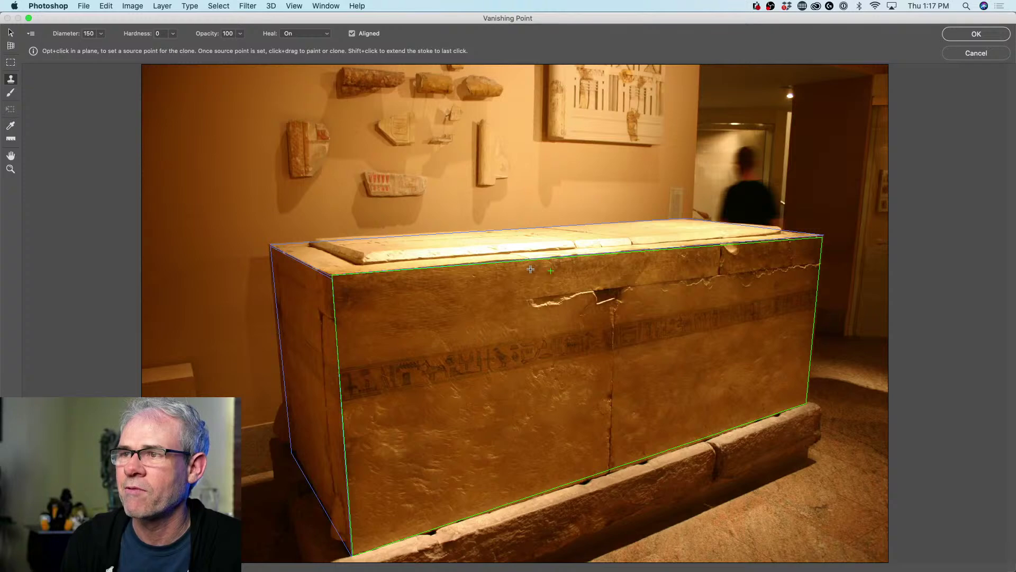
{"action": "mouse_move", "coordinate": [539, 284]}
{"action": "left_mouse_down"}
{"action": "mouse_move", "coordinate": [567, 283]}
{"action": "mouse_move", "coordinate": [561, 298]}
{"action": "mouse_move", "coordinate": [487, 320]}
{"action": "mouse_move", "coordinate": [552, 308]}
{"action": "mouse_move", "coordinate": [521, 318]}
{"action": "mouse_move", "coordinate": [487, 306]}
{"action": "mouse_move", "coordinate": [504, 298]}
{"action": "mouse_move", "coordinate": [589, 296]}
{"action": "mouse_move", "coordinate": [521, 297]}
{"action": "mouse_move", "coordinate": [575, 314]}
{"action": "mouse_move", "coordinate": [532, 304]}
{"action": "mouse_move", "coordinate": [547, 290]}
{"action": "mouse_move", "coordinate": [613, 292]}
{"action": "left_mouse_up"}
{"action": "left_click", "coordinate": [567, 282], "text": "alt"}
{"action": "left_click", "coordinate": [491, 315], "text": "alt"}
{"action": "left_click", "coordinate": [487, 305], "text": "alt"}
{"action": "left_click", "coordinate": [551, 304], "text": "alt"}
{"action": "left_click", "coordinate": [527, 296], "text": "alt"}
{"action": "left_click", "coordinate": [537, 293], "text": "alt"}
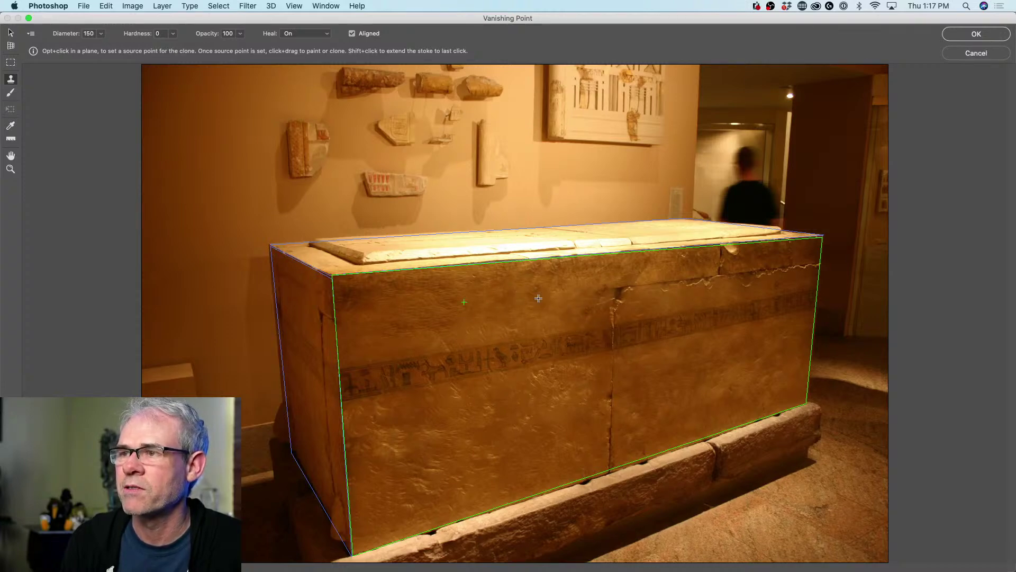
- Stamp out the broken edge and the vertical joint above the painted band at the middle of the front face
{"action": "left_click", "coordinate": [649, 273], "text": "alt"}
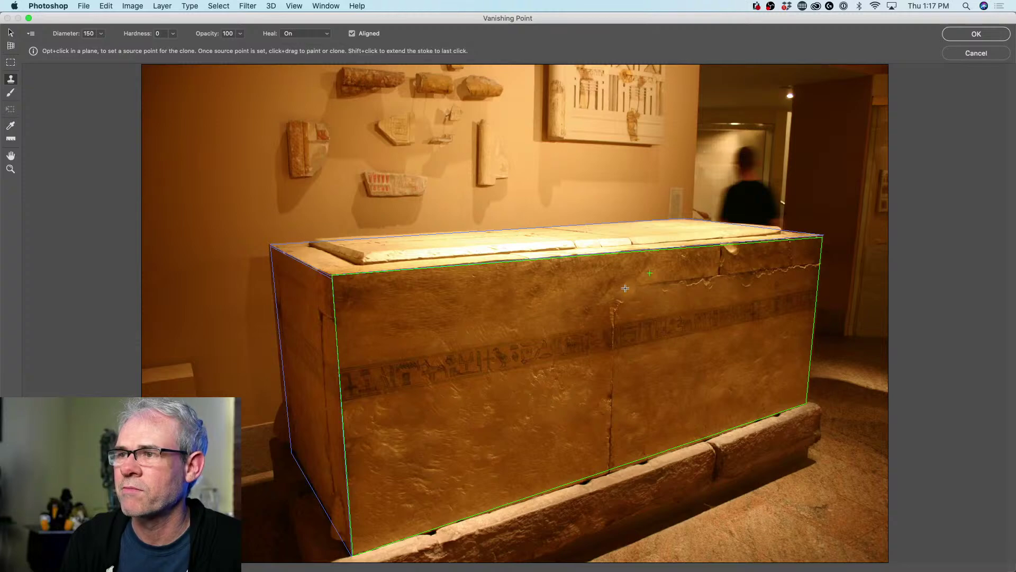
{"action": "mouse_move", "coordinate": [625, 288]}
{"action": "left_mouse_down"}
{"action": "mouse_move", "coordinate": [651, 270]}
{"action": "mouse_move", "coordinate": [602, 301]}
{"action": "mouse_move", "coordinate": [619, 299]}
{"action": "mouse_move", "coordinate": [636, 279]}
{"action": "mouse_move", "coordinate": [607, 306]}
{"action": "left_mouse_up"}
{"action": "left_click", "coordinate": [541, 300], "text": "alt"}
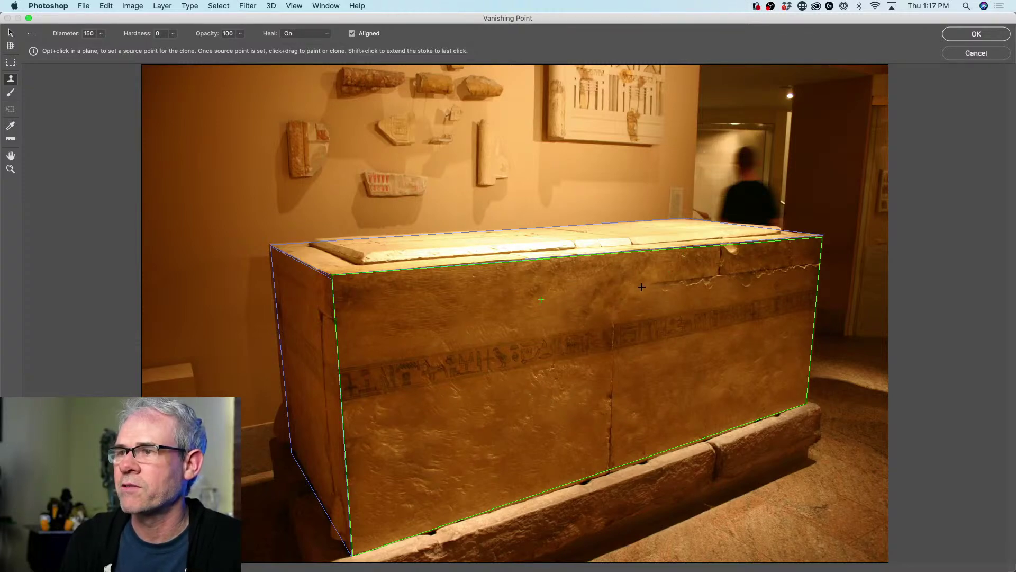
- Stamp out the horizontal crack between the middle of the front face and the right-hand upper vertical joint
{"action": "left_click", "coordinate": [682, 267], "text": "alt"}
{"action": "mouse_move", "coordinate": [660, 283]}
{"action": "left_mouse_down"}
{"action": "mouse_move", "coordinate": [683, 280]}
{"action": "mouse_move", "coordinate": [699, 259]}
{"action": "mouse_move", "coordinate": [689, 280]}
{"action": "mouse_move", "coordinate": [707, 278]}
{"action": "mouse_move", "coordinate": [689, 282]}
{"action": "mouse_move", "coordinate": [693, 266]}
{"action": "mouse_move", "coordinate": [665, 291]}
{"action": "mouse_move", "coordinate": [698, 265]}
{"action": "mouse_move", "coordinate": [713, 272]}
{"action": "mouse_move", "coordinate": [684, 279]}
{"action": "left_mouse_up"}
{"action": "left_click", "coordinate": [697, 269], "text": "alt"}
{"action": "left_click", "coordinate": [694, 267], "text": "alt"}
{"action": "left_click", "coordinate": [696, 267], "text": "alt"}
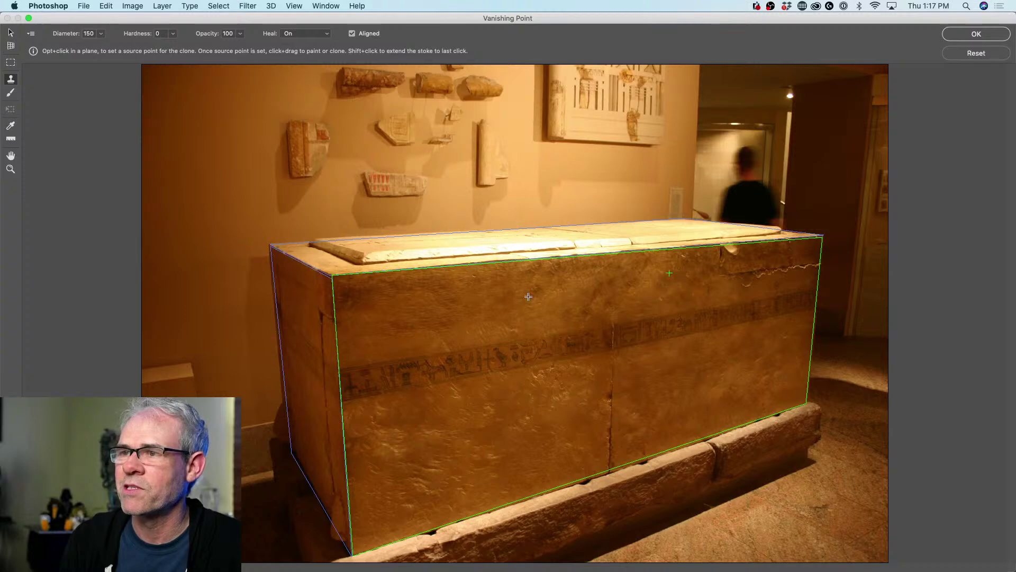
{"action": "left_click", "coordinate": [607, 285], "text": "alt"}
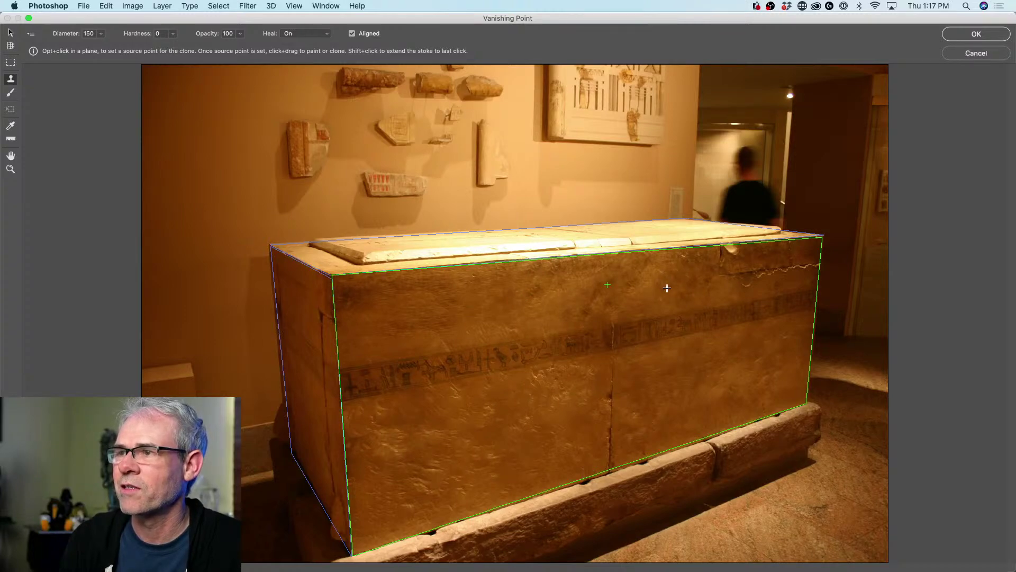
- Stamp out the vertical joint below the painted band at the middle of the front face, down to the base
{"action": "left_click", "coordinate": [646, 395], "text": "alt"}
{"action": "left_click", "coordinate": [610, 398]}
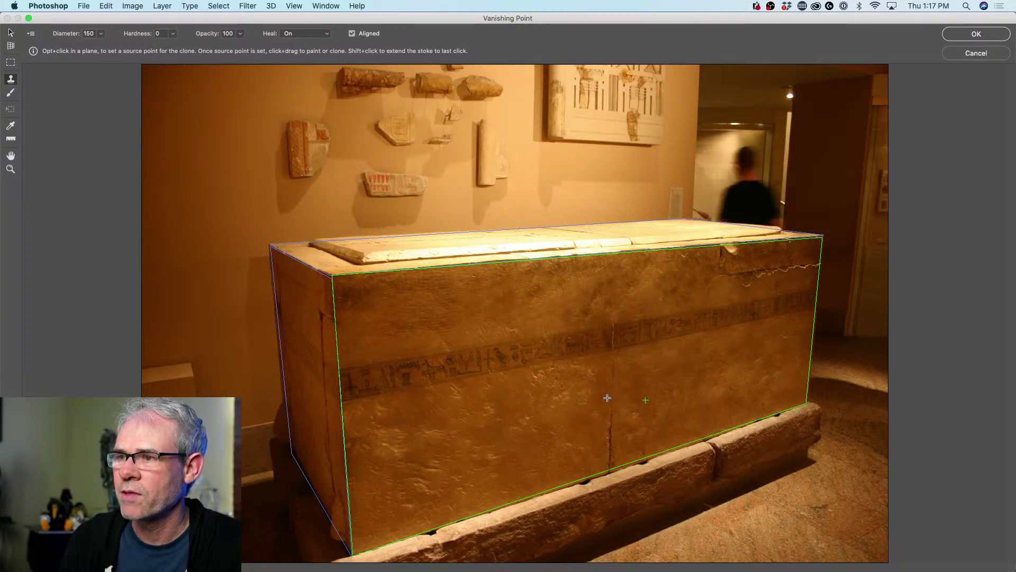
{"action": "left_click", "coordinate": [632, 375], "text": "alt"}
{"action": "left_click", "coordinate": [638, 394], "text": "alt"}
{"action": "left_click_drag", "start_coordinate": [608, 417], "coordinate": [601, 461]}
{"action": "left_click", "coordinate": [638, 410], "text": "alt"}
{"action": "left_click", "coordinate": [639, 422], "text": "alt"}
{"action": "left_click", "coordinate": [656, 410], "text": "alt"}
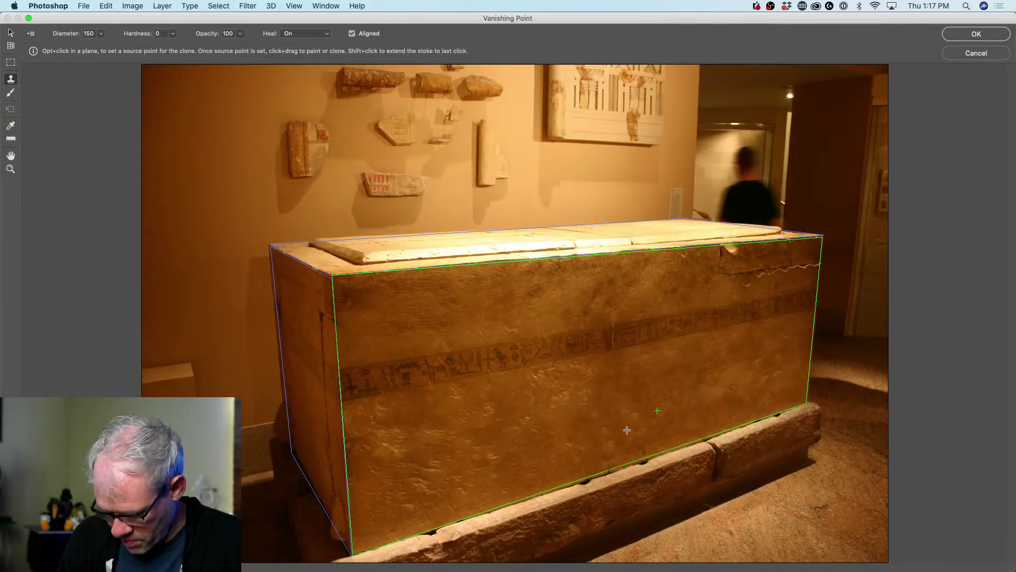
- Set the stamp diameter to 400 and blend the stone texture below the painted band at the middle of the front face
{"action": "key", "text": "bracketright"}
{"action": "key", "text": "bracketright"}
{"action": "key", "text": "bracketright"}
{"action": "key", "text": "bracketright"}
{"action": "key", "text": "bracketright"}
{"action": "key", "text": "bracketright"}
{"action": "key", "text": "bracketright"}
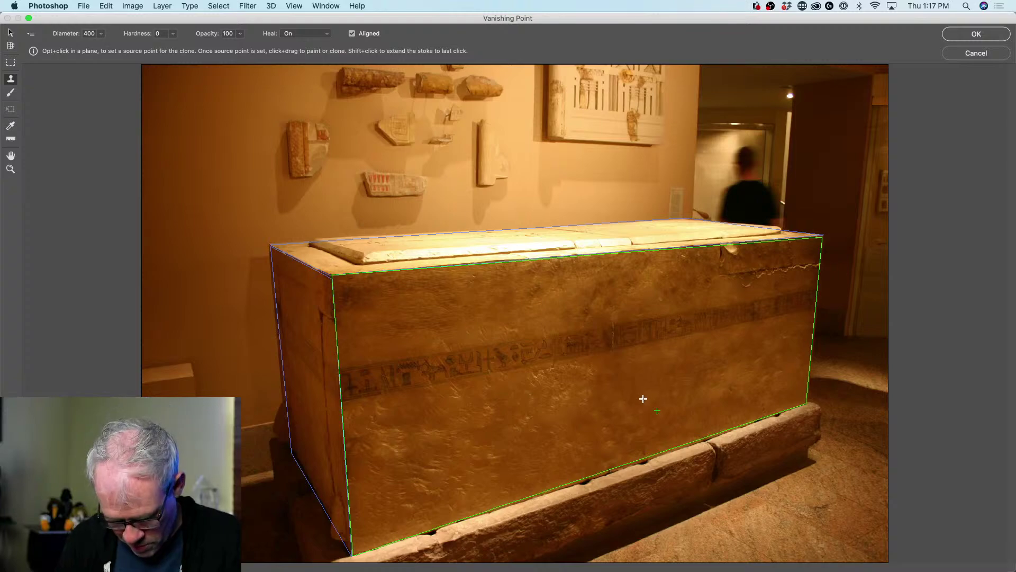
{"action": "left_click", "coordinate": [648, 392], "text": "alt"}
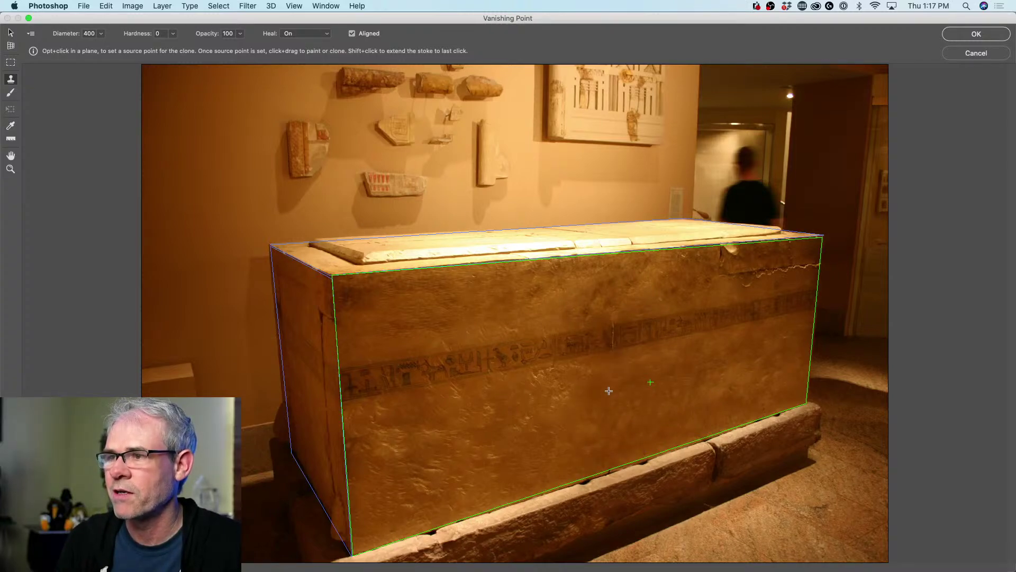
{"action": "left_click", "coordinate": [729, 392], "text": "alt"}
- Set the stamp diameter to 300 and stamp out the jagged horizontal crack at the front face's upper-right corner
{"action": "left_click", "coordinate": [673, 279], "text": "alt"}
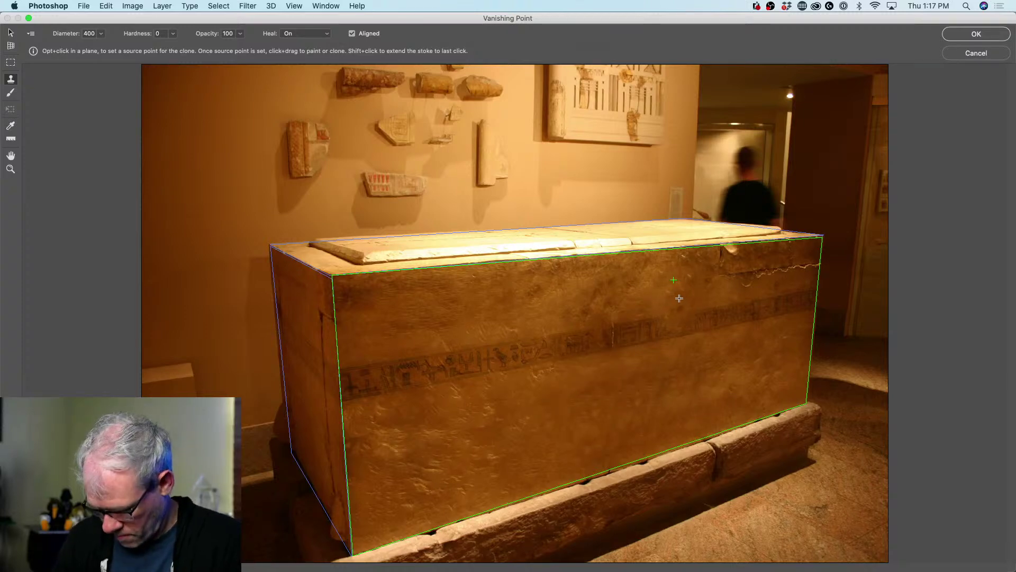
{"action": "key", "text": "bracketleft"}
{"action": "key", "text": "bracketleft"}
{"action": "key", "text": "bracketleft"}
{"action": "key", "text": "bracketleft"}
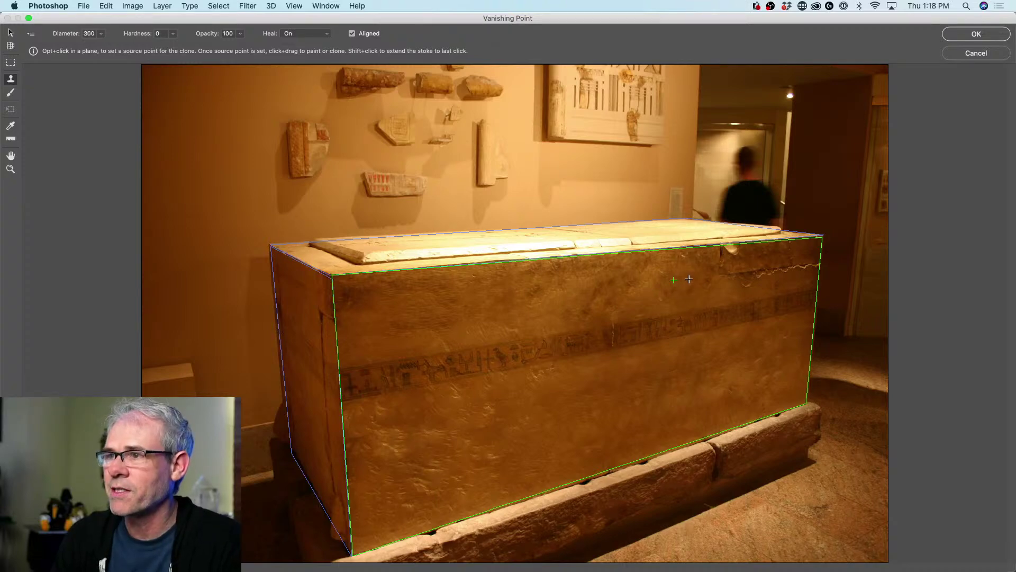
{"action": "key", "text": "bracketright"}
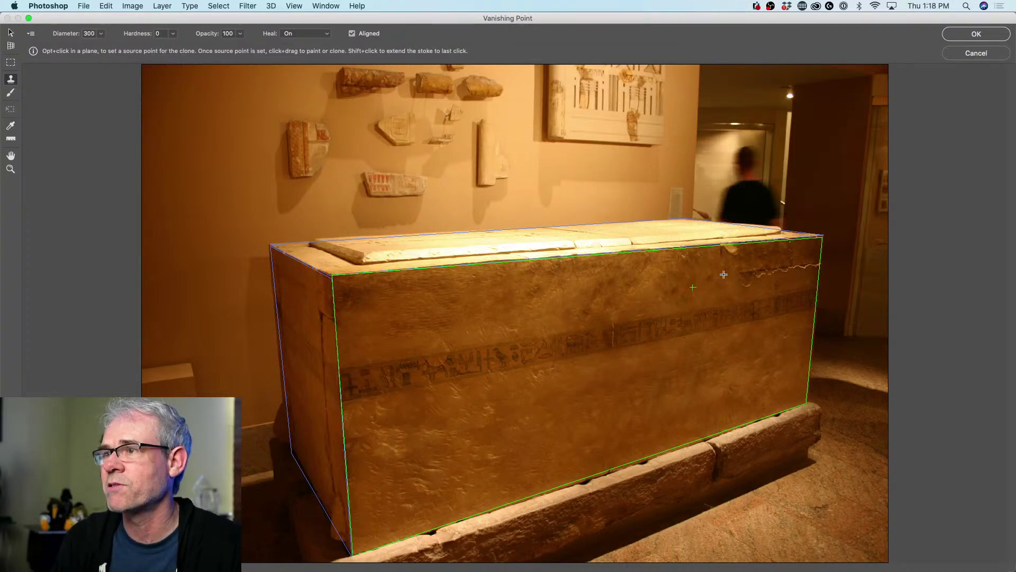
{"action": "left_click_drag", "start_coordinate": [722, 271], "coordinate": [814, 262]}
{"action": "left_click", "coordinate": [658, 274], "text": "alt"}
{"action": "left_click", "coordinate": [701, 279], "text": "alt"}
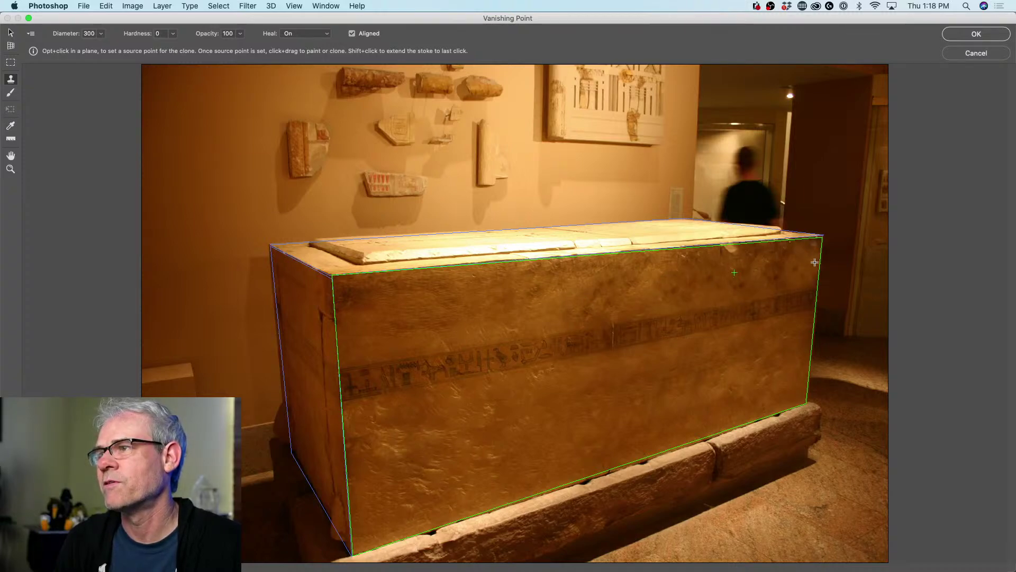
- Stamp out the chipped notch on the front face's top edge near the upper-right corner
{"action": "left_click", "coordinate": [626, 288], "text": "alt"}
{"action": "left_click_drag", "start_coordinate": [729, 261], "coordinate": [737, 255]}
{"action": "left_click", "coordinate": [681, 275], "text": "alt"}
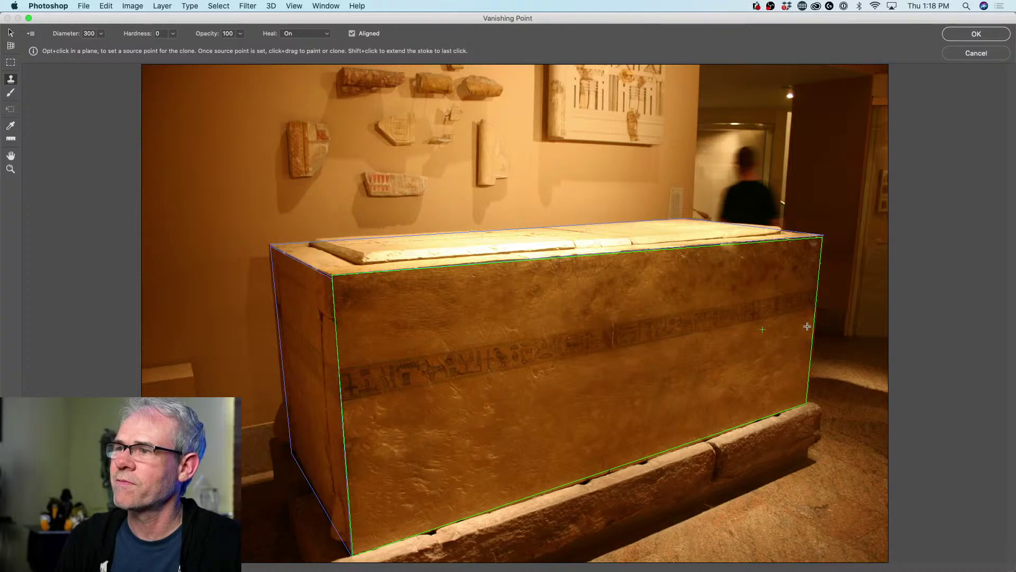
- Apply the Vanishing Point retouching to Layer 3
{"action": "left_click", "coordinate": [671, 521], "text": "alt"}
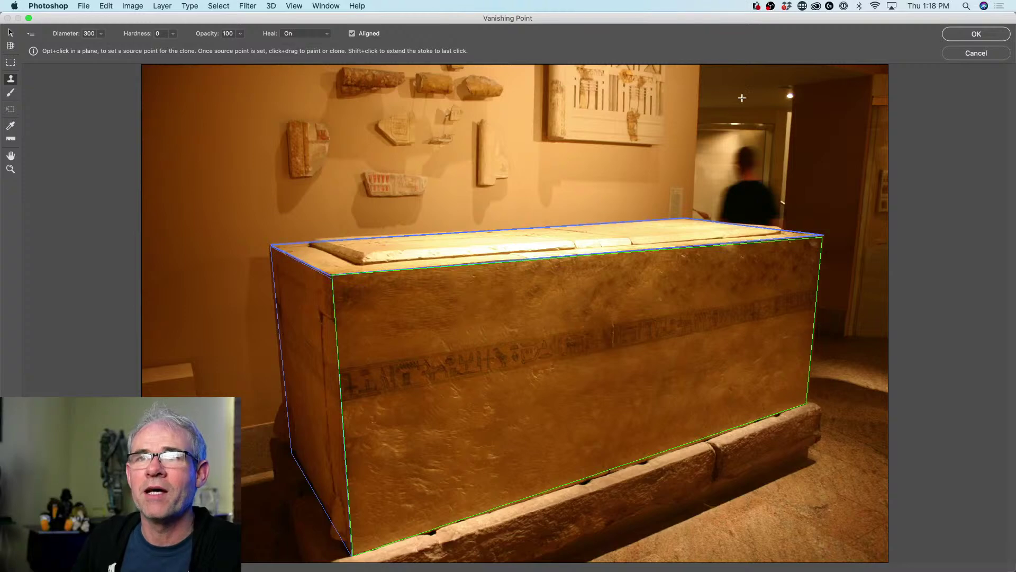
{"action": "left_click", "coordinate": [10, 138]}
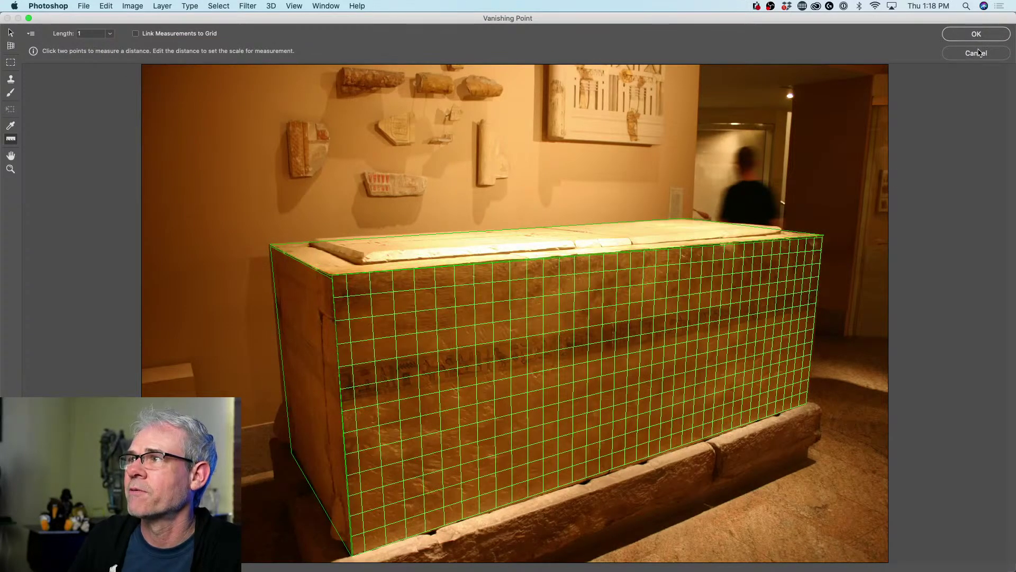
{"action": "left_click", "coordinate": [986, 35]}
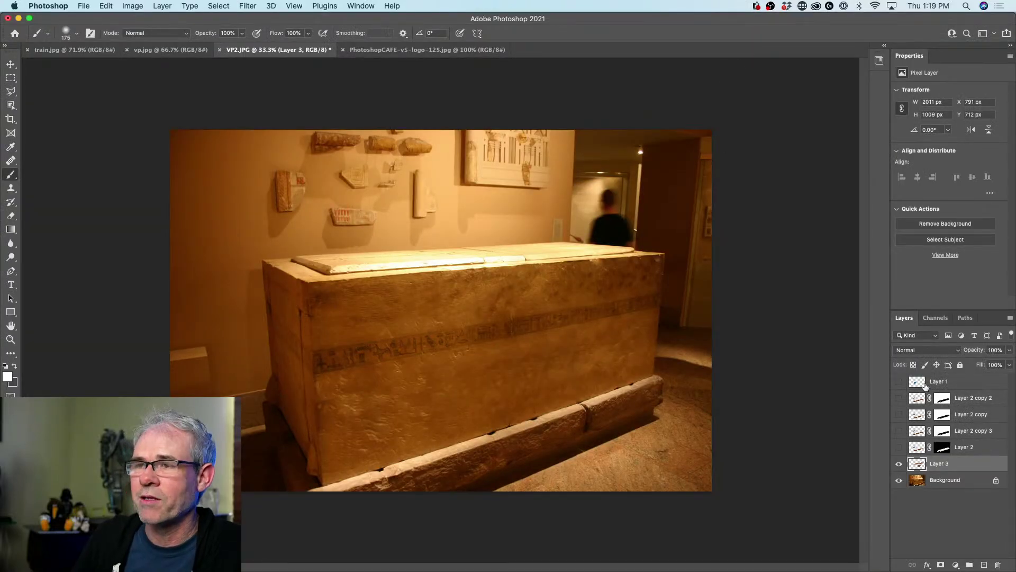
- Show Layer 2, Layer 2 copy, Layer 2 copy 2 and Layer 2 copy 3 over the retouched box, leaving Layer 1 hidden
{"action": "left_click", "coordinate": [899, 447]}
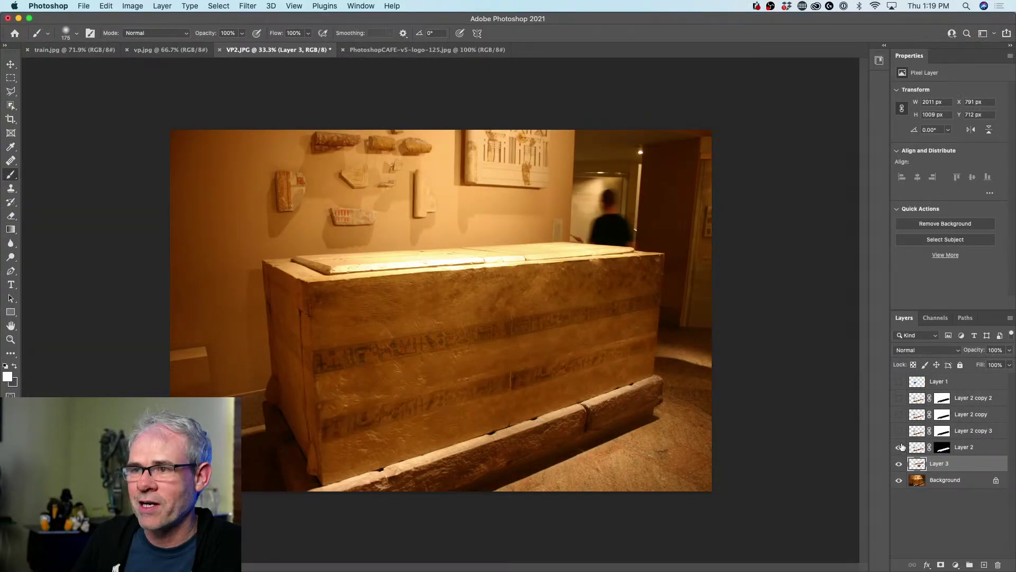
{"action": "left_click", "coordinate": [898, 381]}
{"action": "left_click", "coordinate": [898, 381]}
{"action": "left_click", "coordinate": [899, 397]}
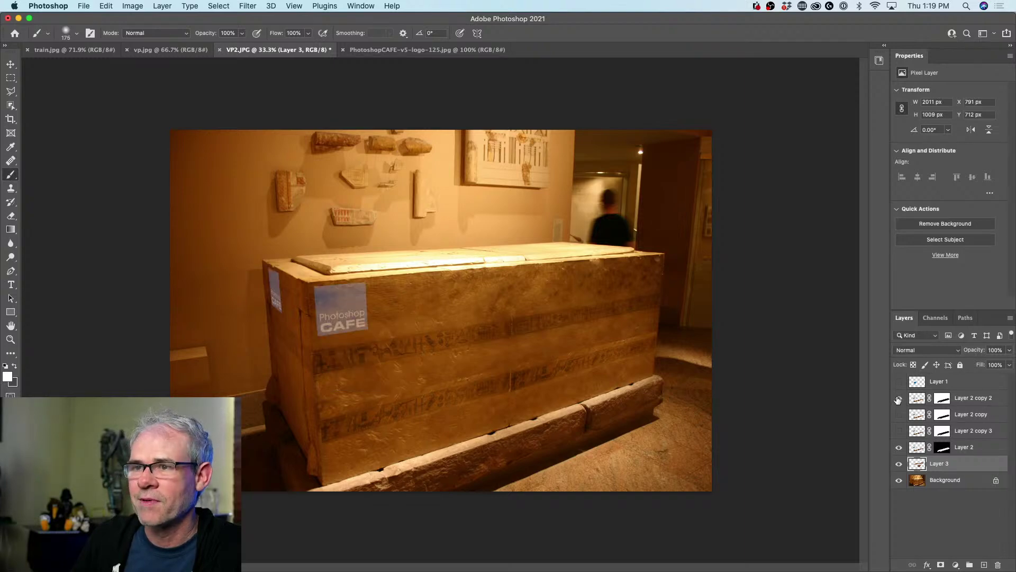
{"action": "left_click", "coordinate": [898, 414]}
{"action": "left_click", "coordinate": [899, 431]}
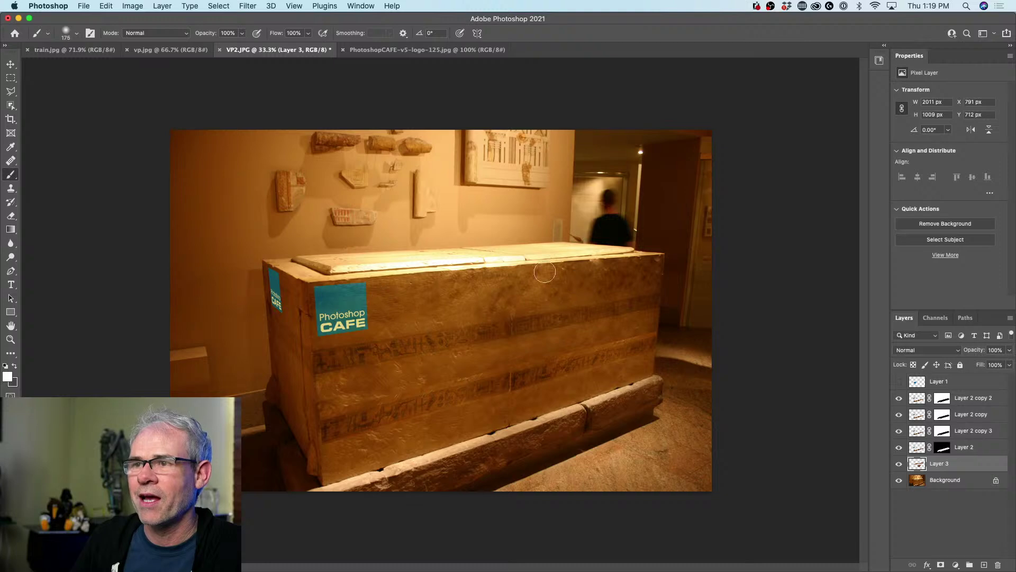
{"action": "left_click", "coordinate": [898, 414]}
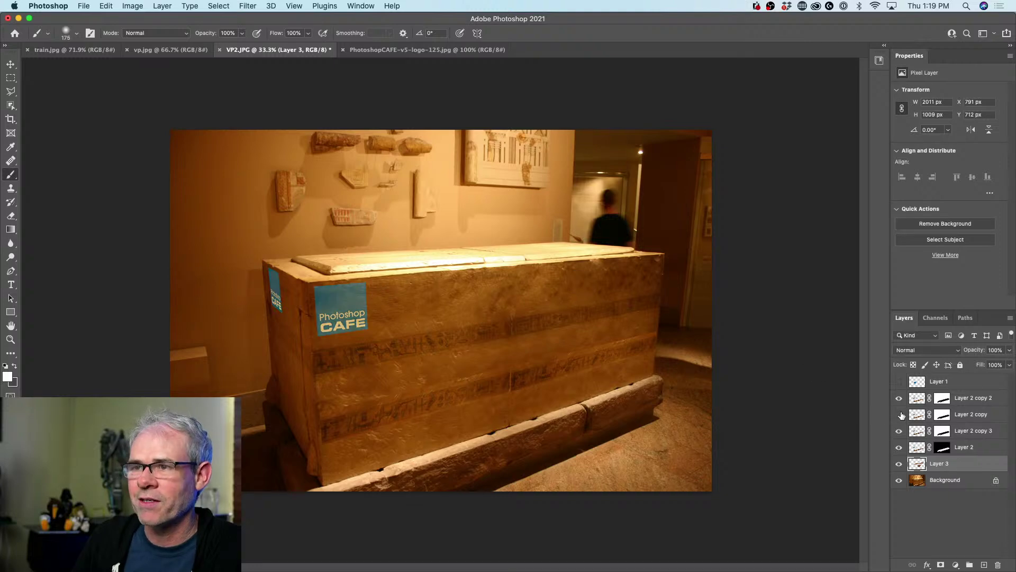
{"action": "left_click", "coordinate": [899, 414]}
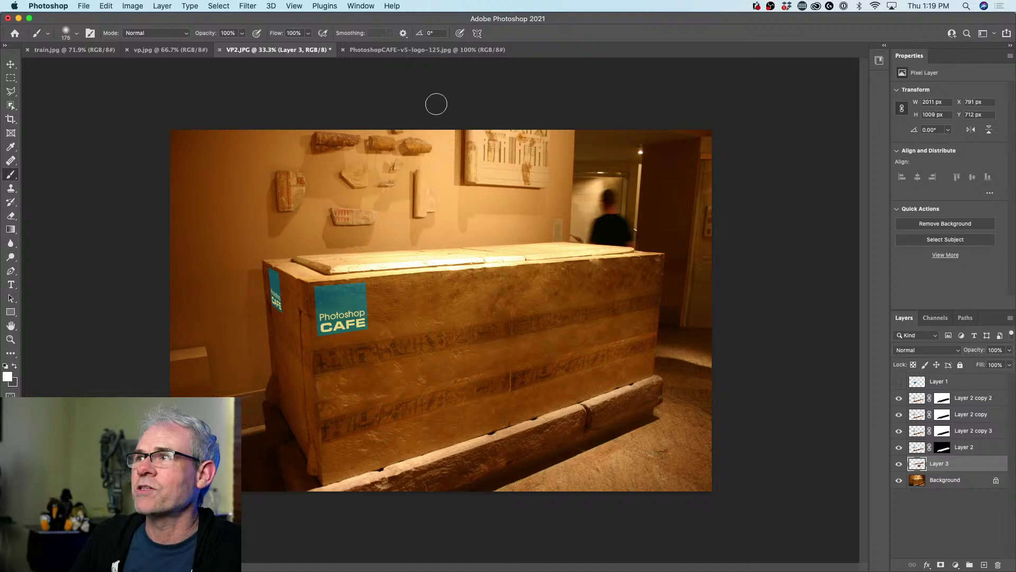
- Switch to the vp.jpg document and open it in the Vanishing Point filter
{"action": "left_click", "coordinate": [181, 53]}
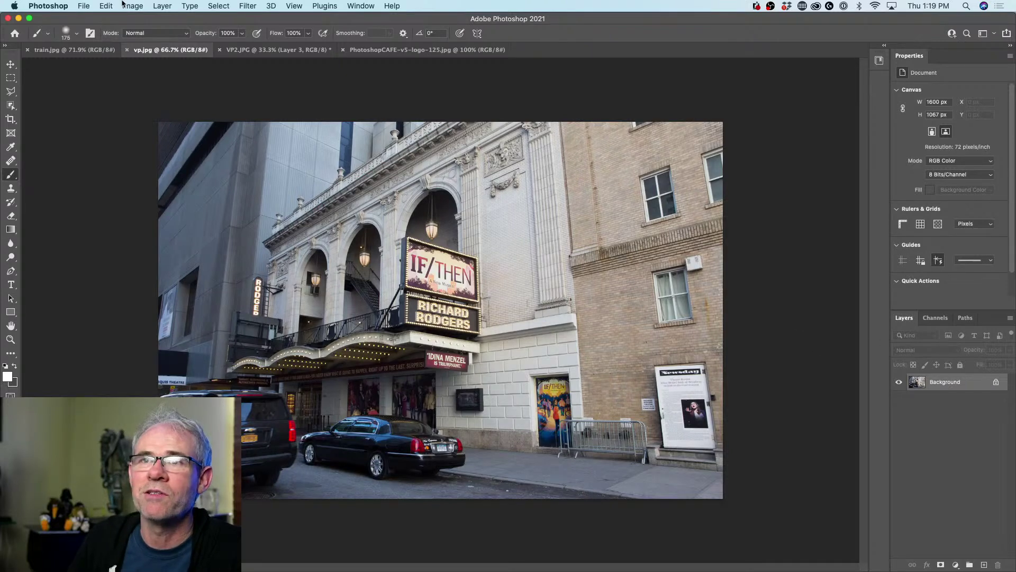
{"action": "left_click", "coordinate": [104, 5]}
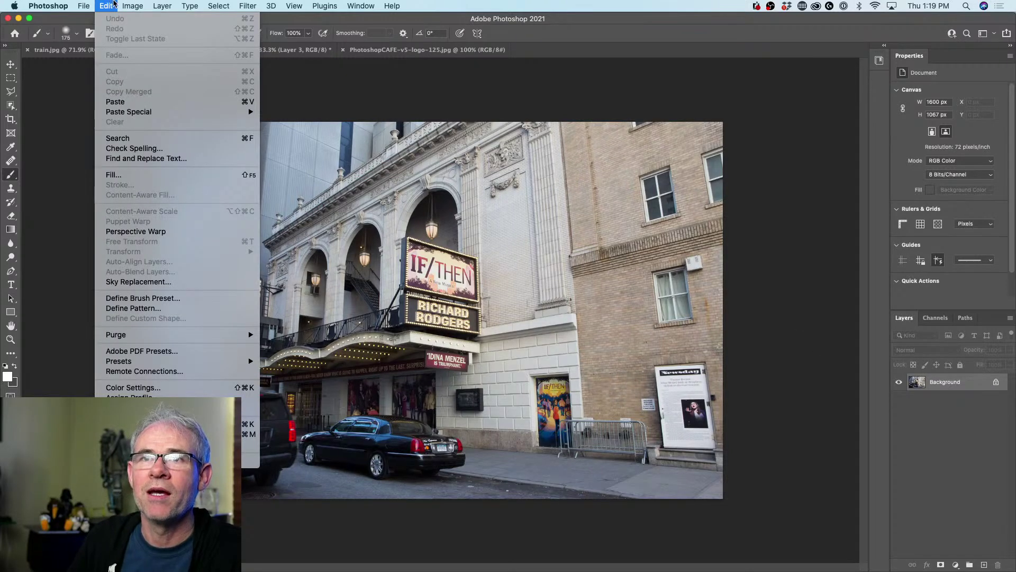
{"action": "mouse_move", "coordinate": [273, 6]}
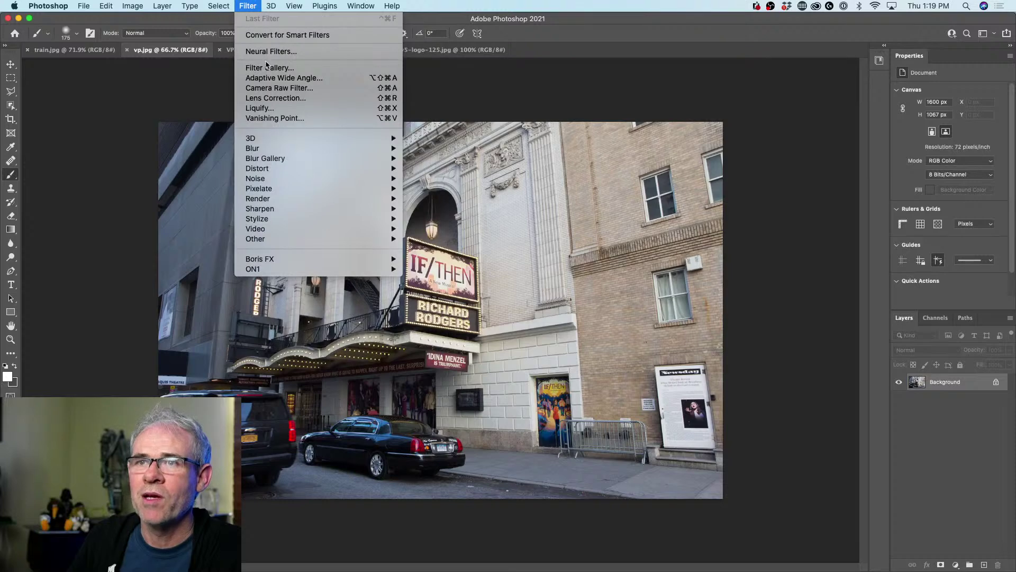
{"action": "left_click", "coordinate": [277, 118]}
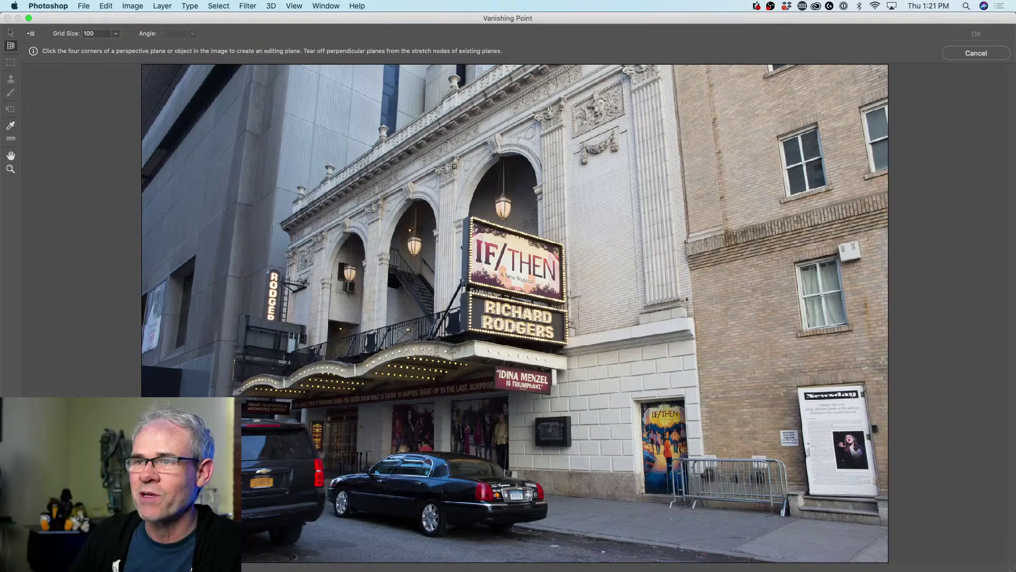
- Draw a four-corner perspective plane over the white theater facade, from the middle arches to its edge with the brick building
{"action": "left_click", "coordinate": [381, 200]}
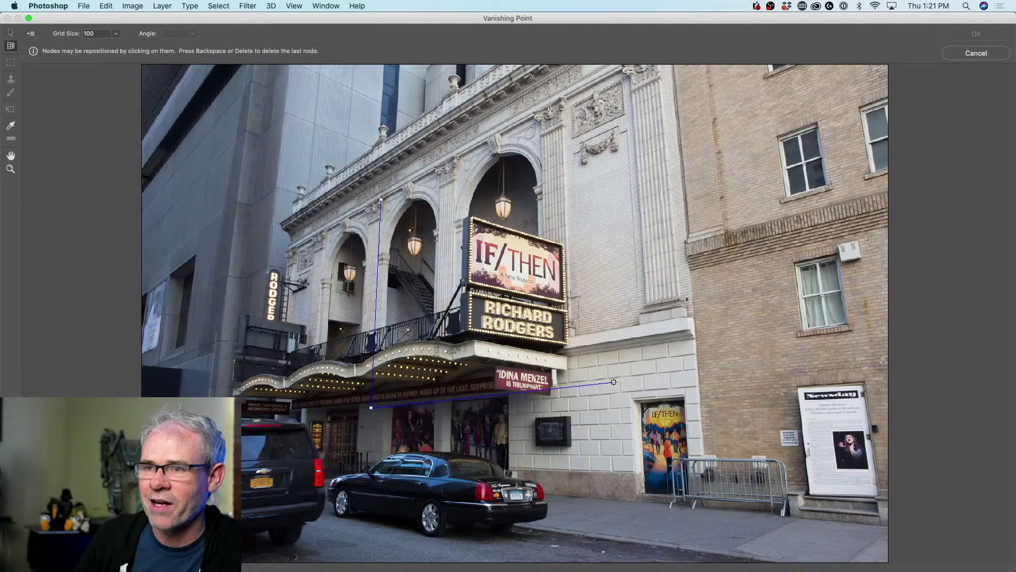
{"action": "left_click", "coordinate": [699, 372]}
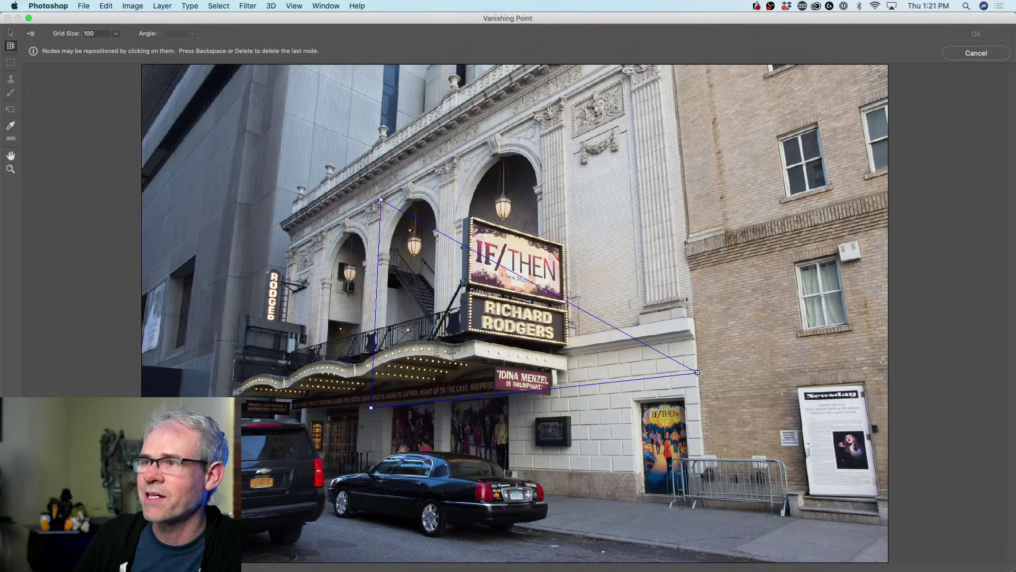
{"action": "left_click", "coordinate": [663, 148]}
{"action": "left_click_drag", "start_coordinate": [663, 148], "coordinate": [670, 63]}
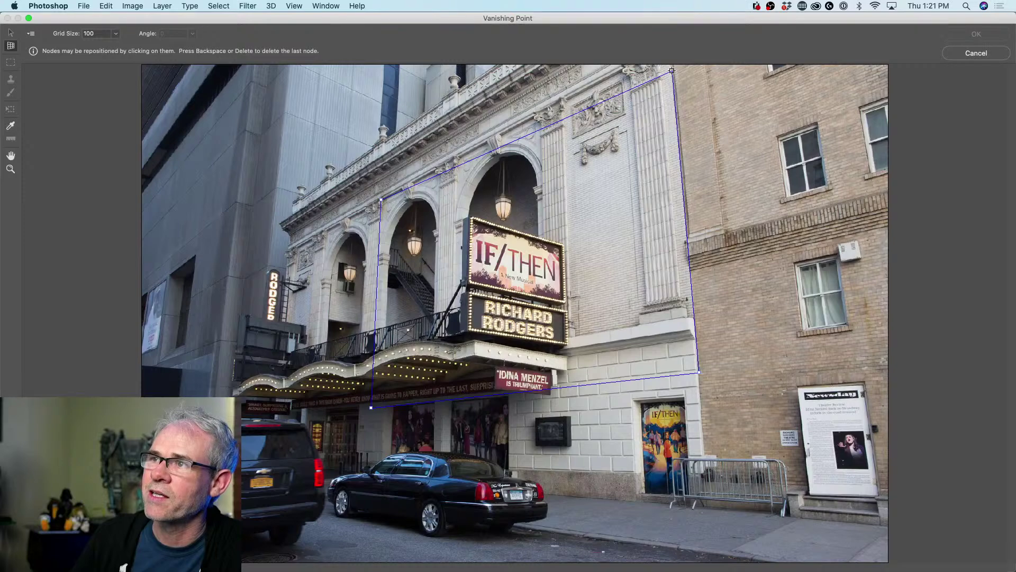
{"action": "left_click", "coordinate": [672, 70]}
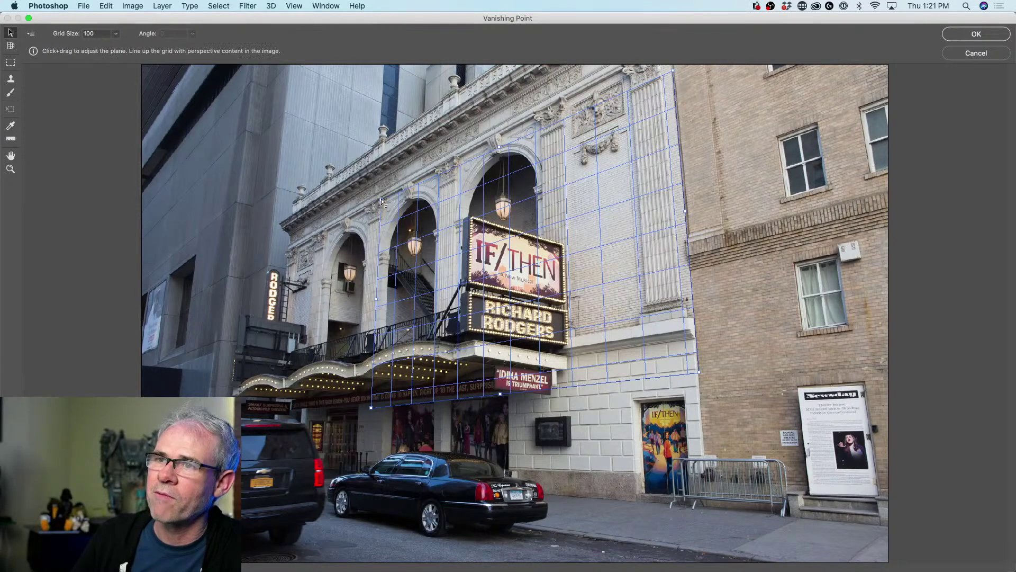
- Adjust the plane's two left corners so the grid lines up with the perspective of the theater facade
{"action": "left_click_drag", "start_coordinate": [381, 200], "coordinate": [386, 213]}
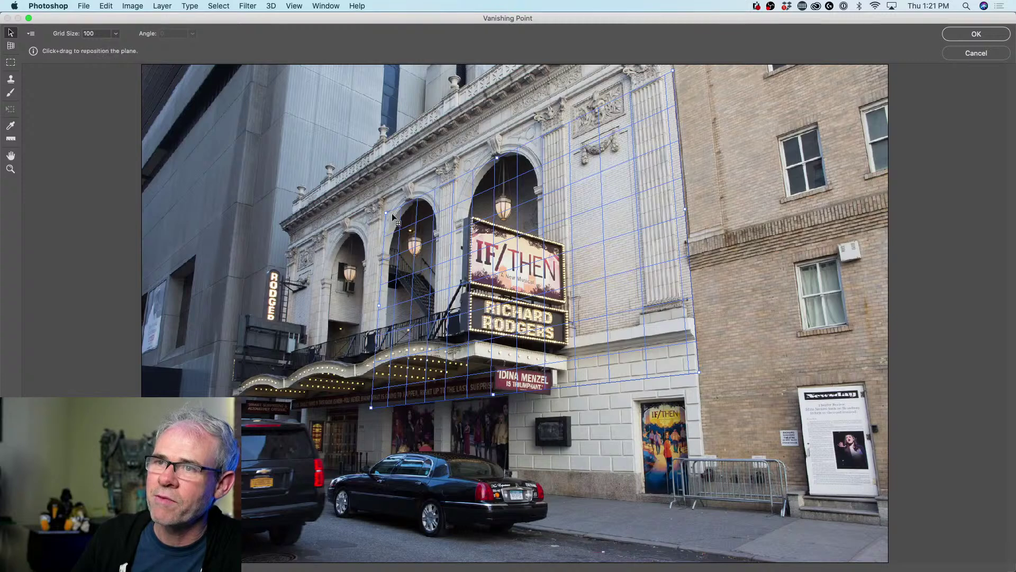
{"action": "left_click_drag", "start_coordinate": [387, 214], "coordinate": [386, 212]}
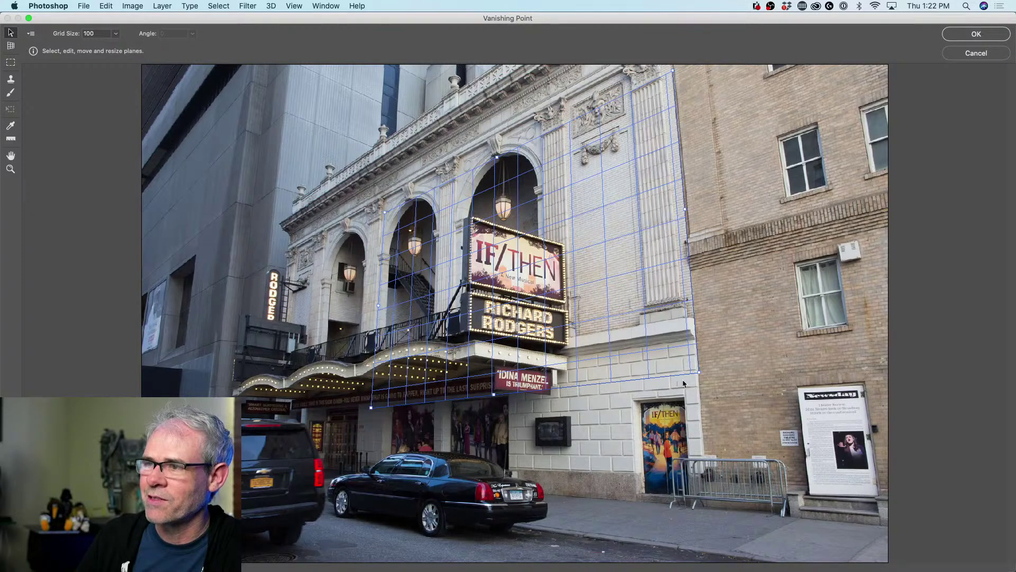
{"action": "left_click_drag", "start_coordinate": [371, 407], "coordinate": [374, 403]}
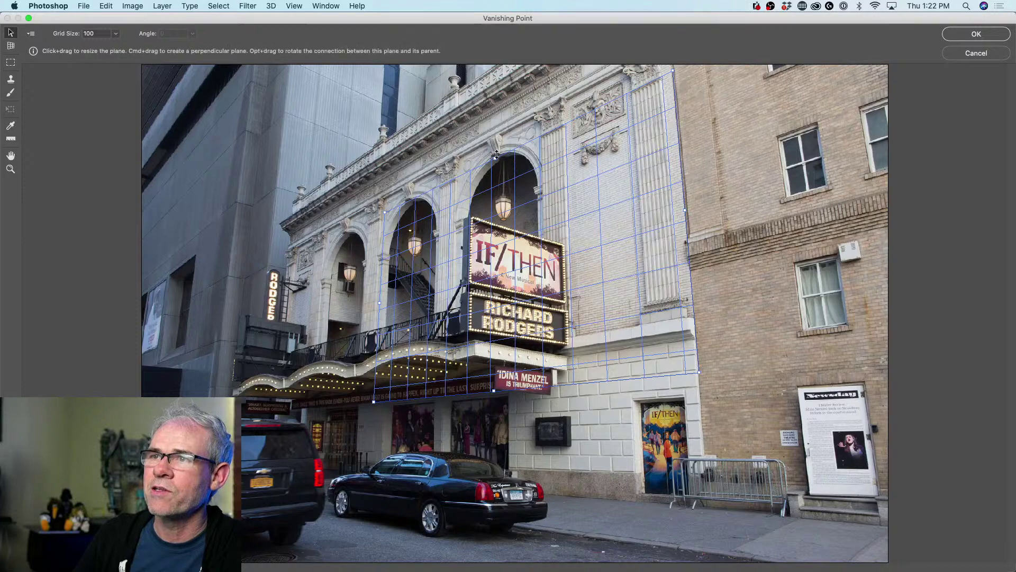
- Extend the plane up past the roofline, down to the sidewalk and right across the whole brick building
{"action": "left_click_drag", "start_coordinate": [496, 155], "coordinate": [492, 70]}
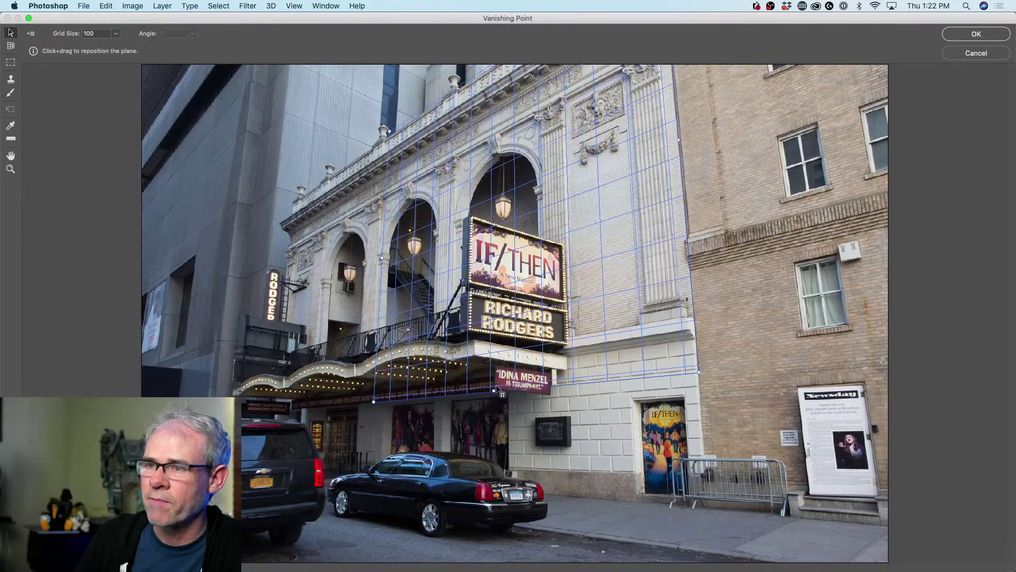
{"action": "left_click_drag", "start_coordinate": [493, 387], "coordinate": [508, 500]}
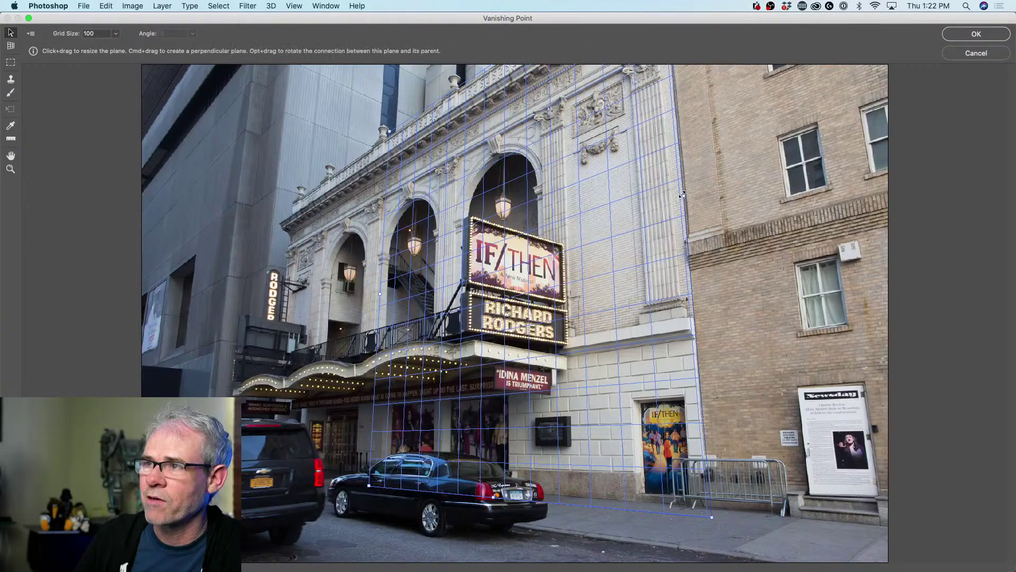
{"action": "left_click_drag", "start_coordinate": [684, 196], "coordinate": [906, 153]}
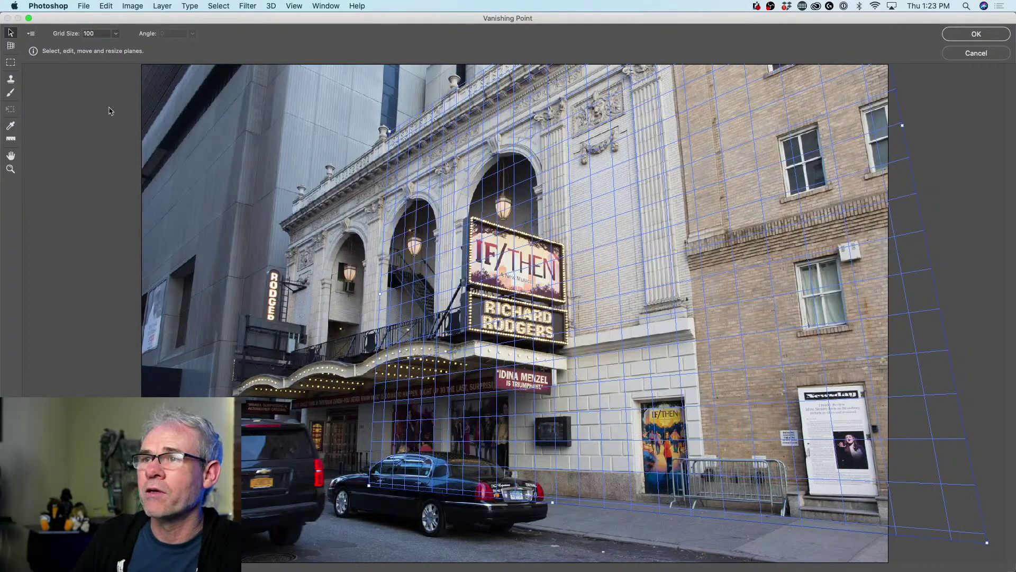
- Sample the brick building's upper window with the Stamp tool and clone it onto the white wall beside the IF/THEN sign
{"action": "left_click", "coordinate": [11, 79]}
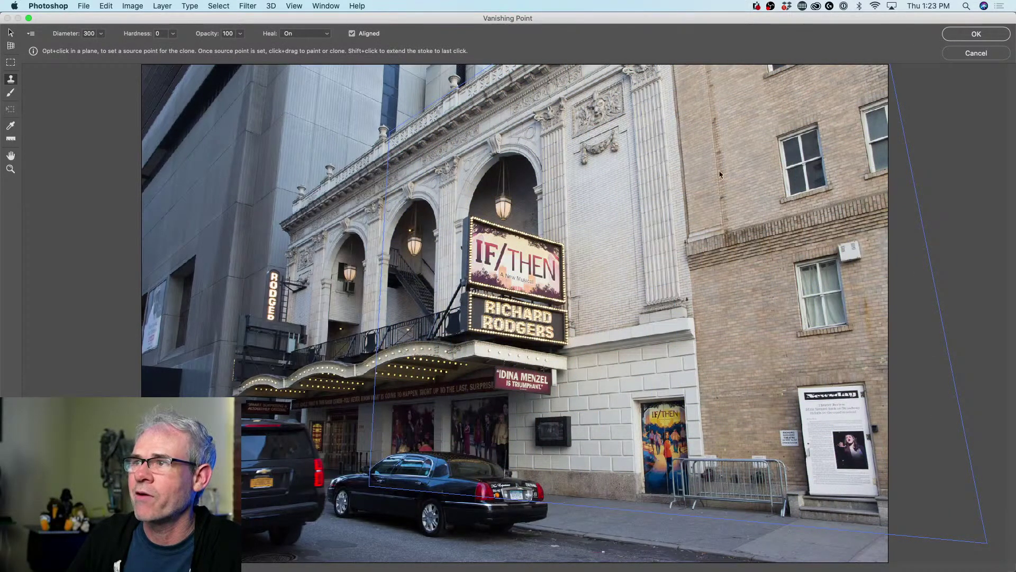
{"action": "key", "text": "alt"}
{"action": "left_click", "coordinate": [787, 142], "text": "alt"}
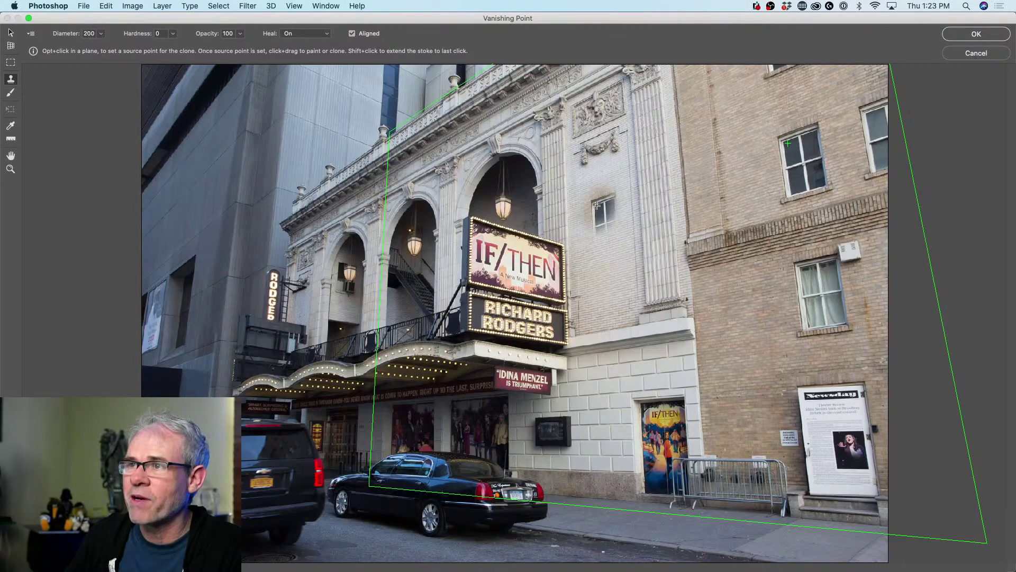
- Set the stamp diameter to 500 and clone the brick building's windows and surrounding brickwork onto the white wall right of the IF/THEN sign
{"action": "key", "text": "bracketleft"}
{"action": "key", "text": "bracketleft"}
{"action": "key", "text": "bracketleft"}
{"action": "key", "text": "bracketleft"}
{"action": "key", "text": "bracketleft"}
{"action": "key", "text": "bracketleft"}
{"action": "key", "text": "bracketleft"}
{"action": "key", "text": "bracketright"}
{"action": "key", "text": "bracketright"}
{"action": "key", "text": "bracketright"}
{"action": "key", "text": "bracketright"}
{"action": "key", "text": "bracketright"}
{"action": "key", "text": "bracketright"}
{"action": "key", "text": "bracketright"}
{"action": "key", "text": "bracketright"}
{"action": "key", "text": "bracketright"}
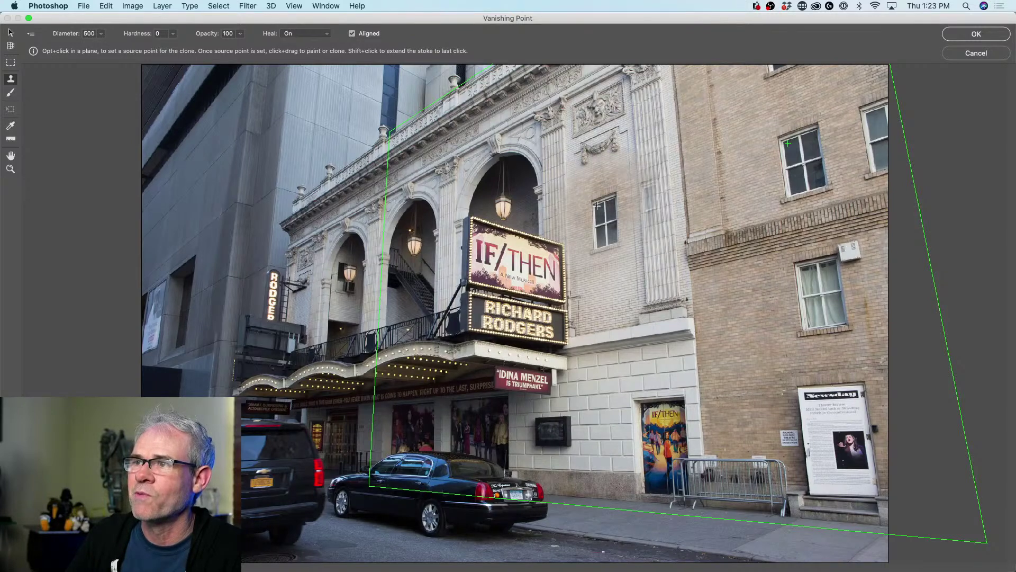
{"action": "left_click", "coordinate": [596, 205]}
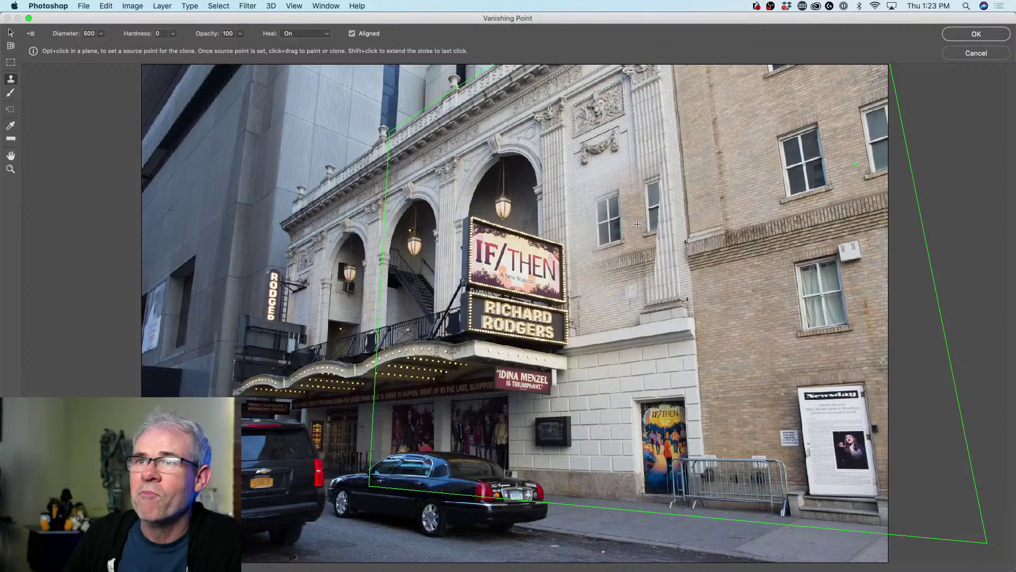
- Undo the last clone on the white wall and keep the Stamp tool's Heal option set to On
{"action": "key", "text": "super+z"}
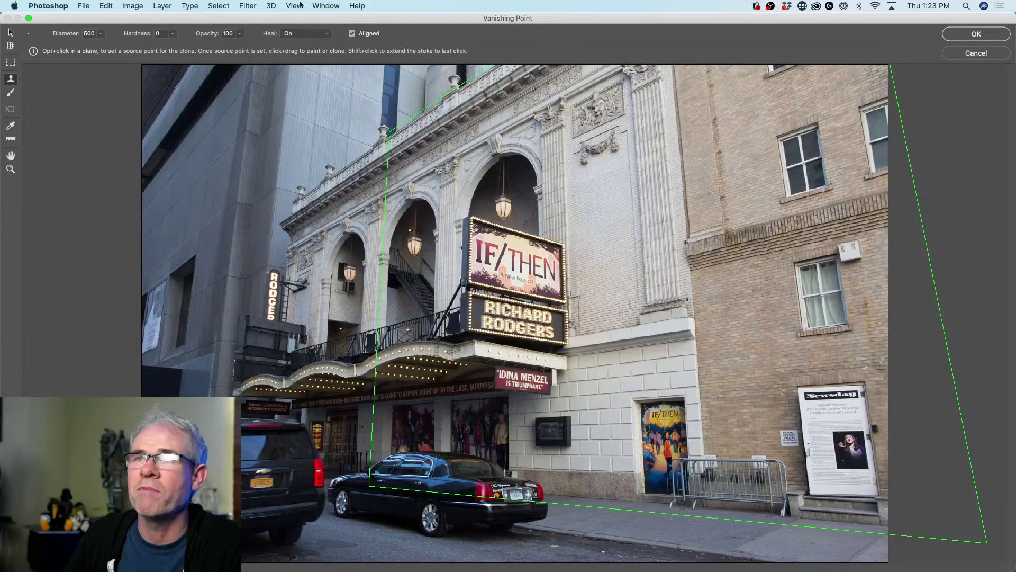
{"action": "left_click", "coordinate": [296, 33]}
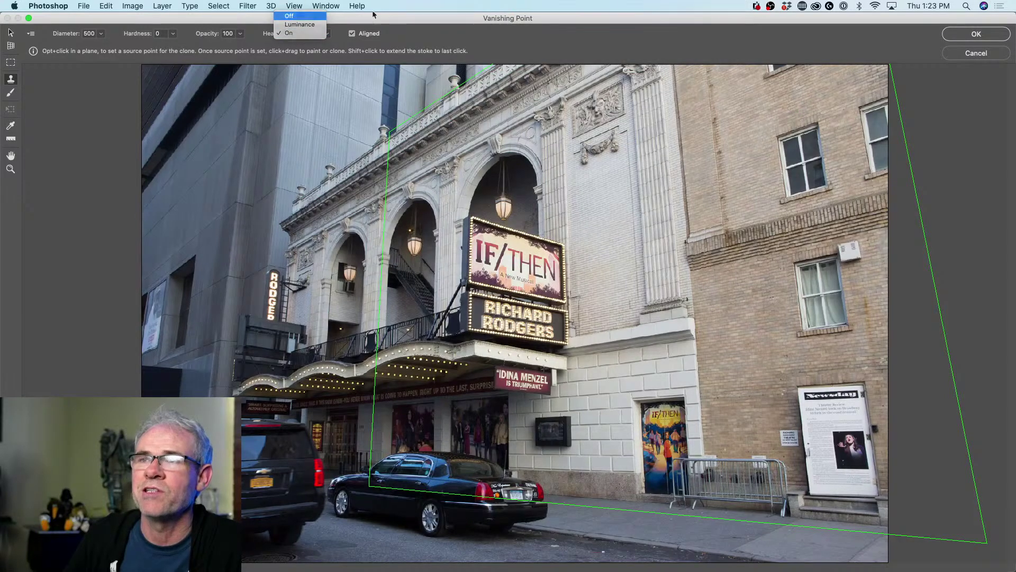
{"action": "left_click", "coordinate": [299, 21]}
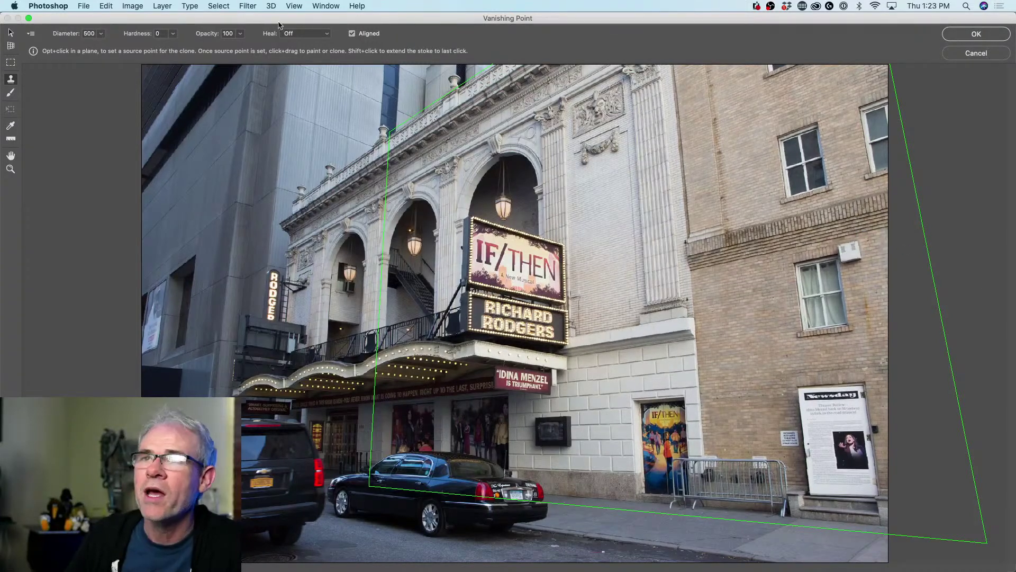
{"action": "left_click", "coordinate": [297, 33]}
{"action": "left_click", "coordinate": [296, 49]}
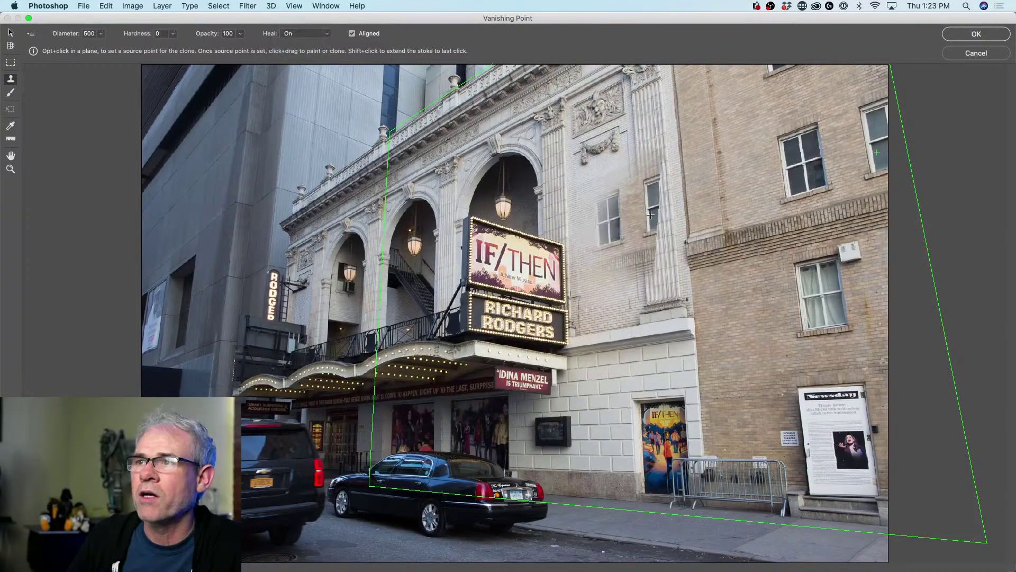
- Try cloning the brick building's windows onto the theater wall with Heal on, first at diameter 500 and again at 175, undoing each attempt
{"action": "mouse_move", "coordinate": [616, 220]}
{"action": "left_mouse_down"}
{"action": "mouse_move", "coordinate": [647, 340]}
{"action": "mouse_move", "coordinate": [573, 438]}
{"action": "left_mouse_up"}
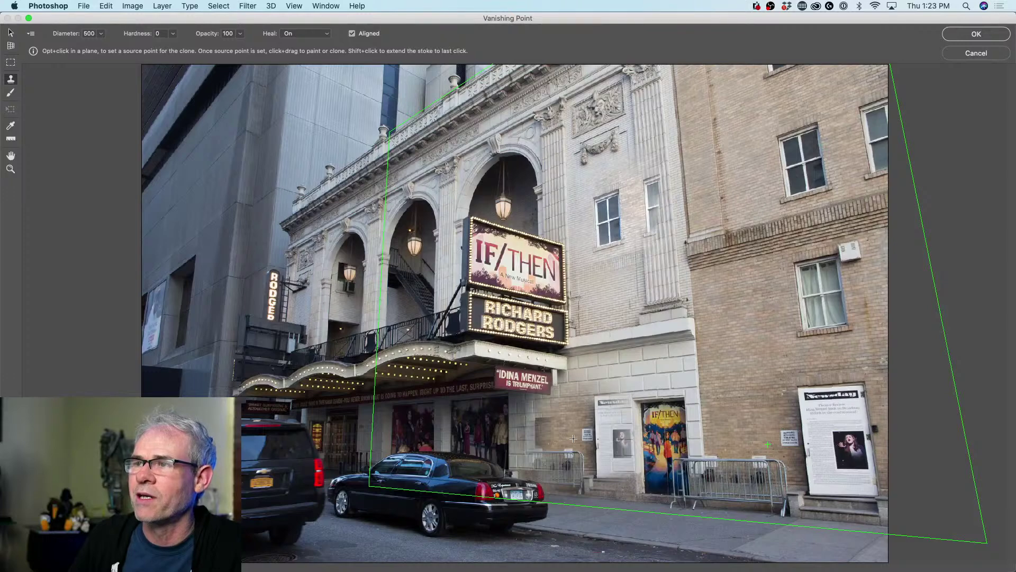
{"action": "key", "text": "super+z"}
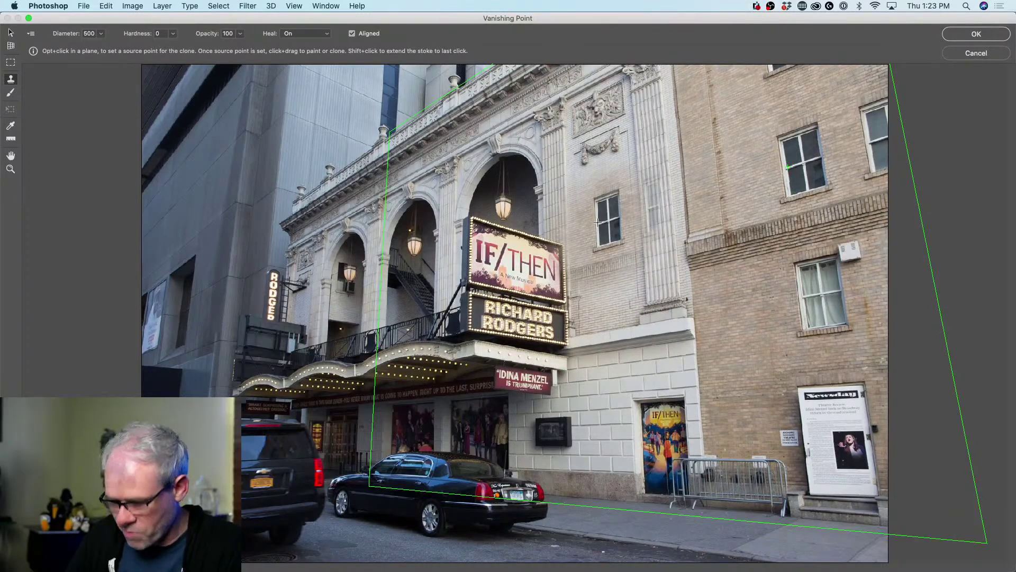
{"action": "key", "text": "bracketleft"}
{"action": "key", "text": "bracketleft"}
{"action": "key", "text": "bracketleft"}
{"action": "key", "text": "bracketleft"}
{"action": "key", "text": "bracketleft"}
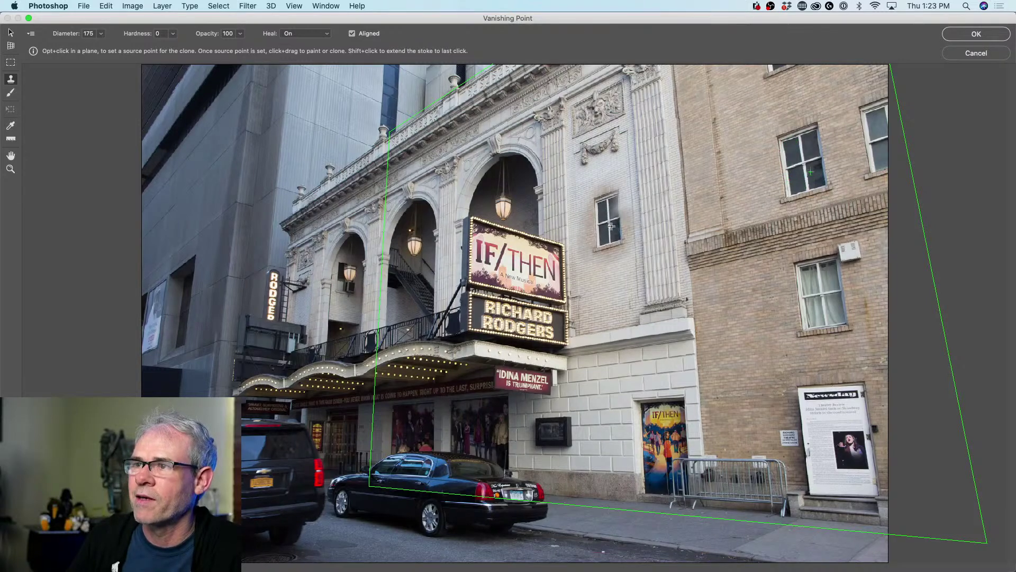
{"action": "left_click", "coordinate": [611, 226]}
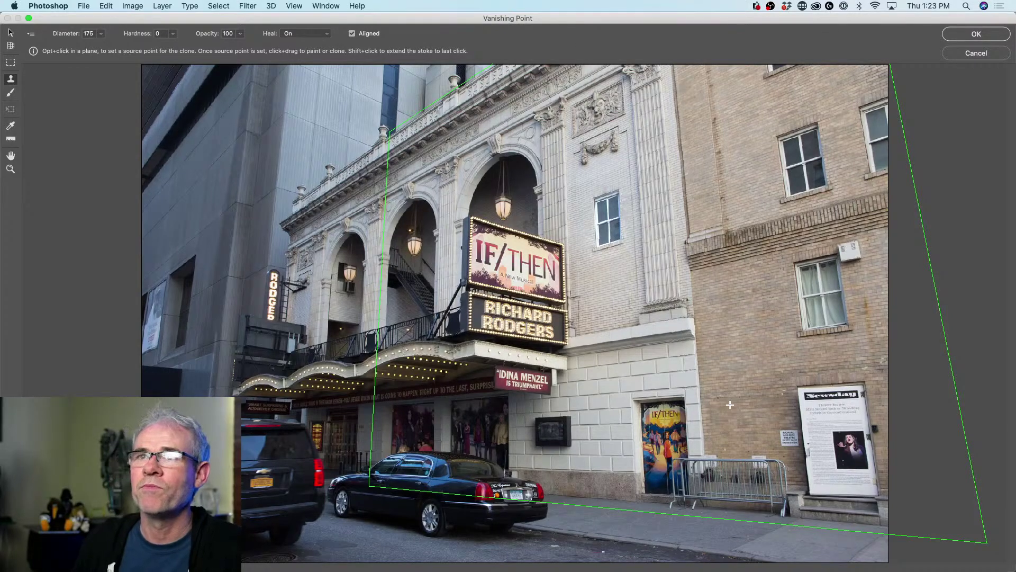
{"action": "key", "text": "super+z"}
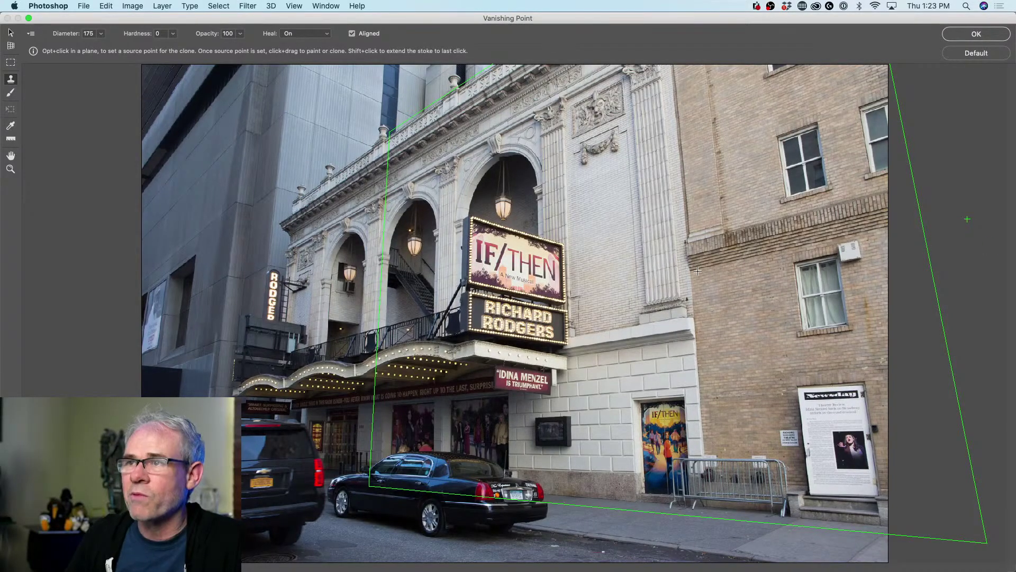
- Set Heal to Off, sample the brick building's upper window and clone it onto the white wall beside the IF/THEN sign
{"action": "left_click", "coordinate": [297, 33]}
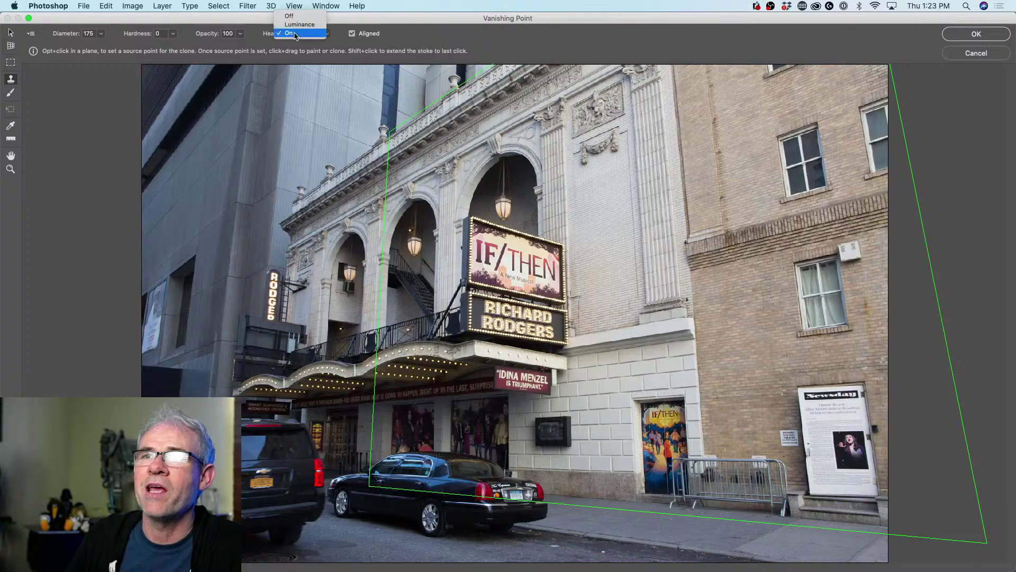
{"action": "left_click", "coordinate": [298, 22]}
{"action": "left_click", "coordinate": [799, 155], "text": "alt"}
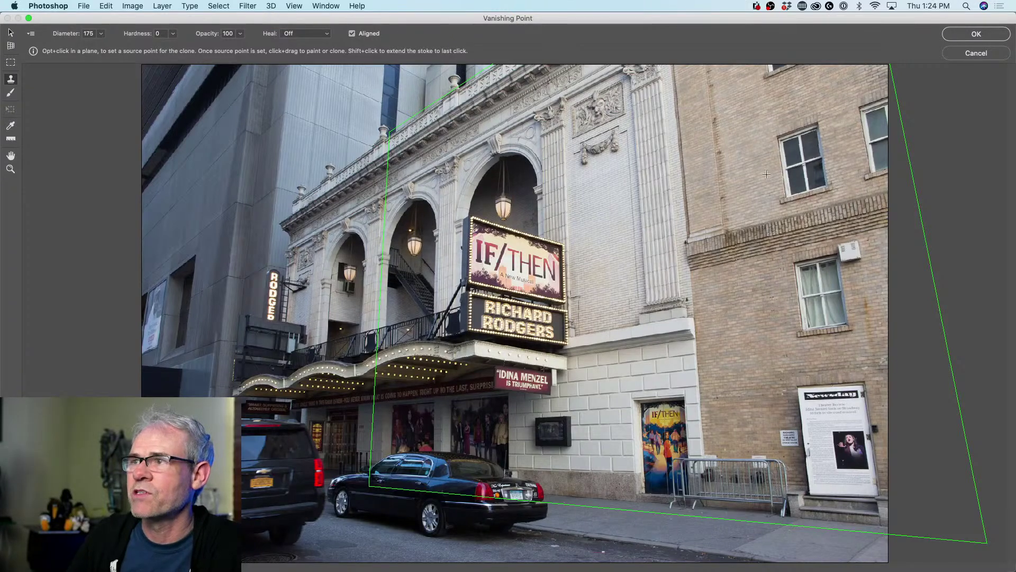
{"action": "left_click", "coordinate": [606, 213]}
{"action": "mouse_move", "coordinate": [605, 213]}
{"action": "left_mouse_down"}
{"action": "mouse_move", "coordinate": [605, 229]}
{"action": "mouse_move", "coordinate": [595, 198]}
{"action": "mouse_move", "coordinate": [609, 193]}
{"action": "mouse_move", "coordinate": [622, 244]}
{"action": "mouse_move", "coordinate": [603, 254]}
{"action": "mouse_move", "coordinate": [620, 180]}
{"action": "left_mouse_up"}
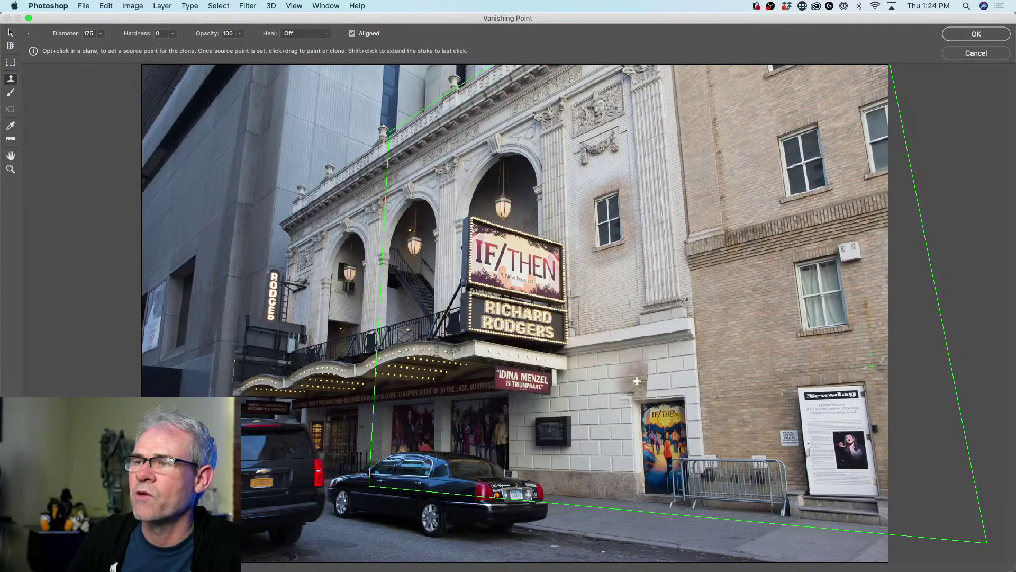
- Set Heal to On and the diameter to 60, and blend the brickwork around the cloned window into the white wall
{"action": "left_click", "coordinate": [296, 35]}
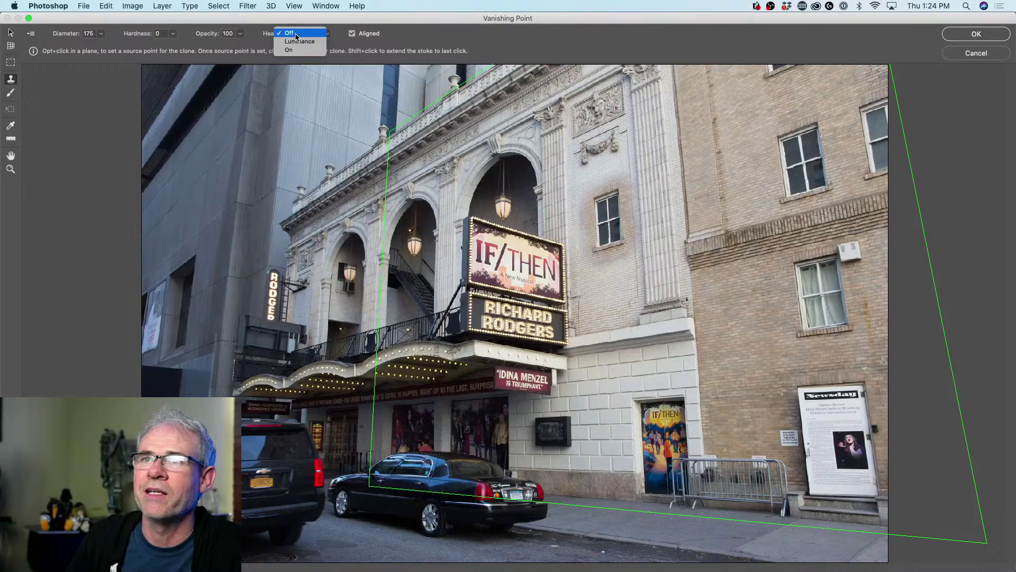
{"action": "left_click", "coordinate": [296, 52]}
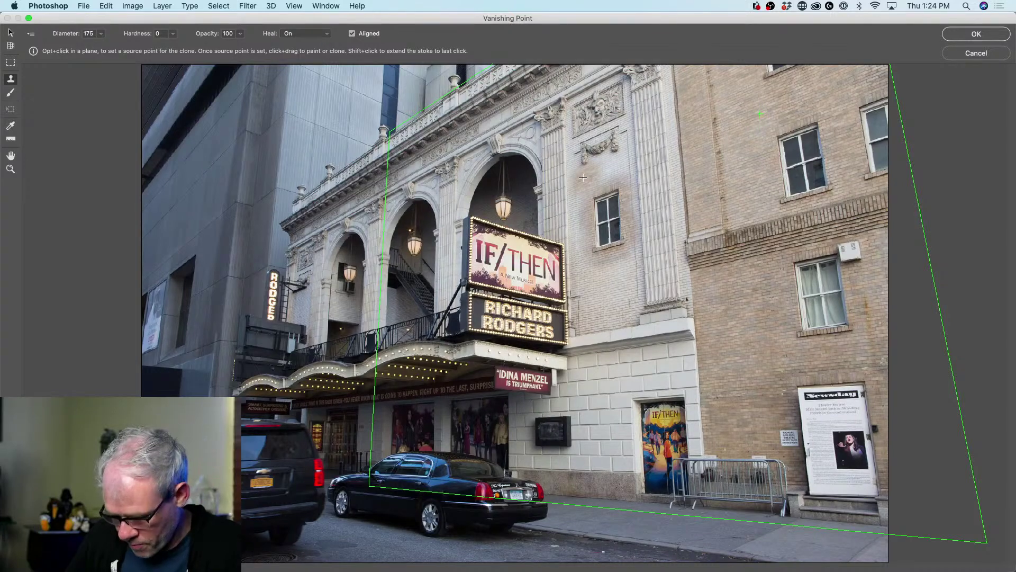
{"action": "key", "text": "bracketleft"}
{"action": "key", "text": "bracketleft"}
{"action": "key", "text": "bracketleft"}
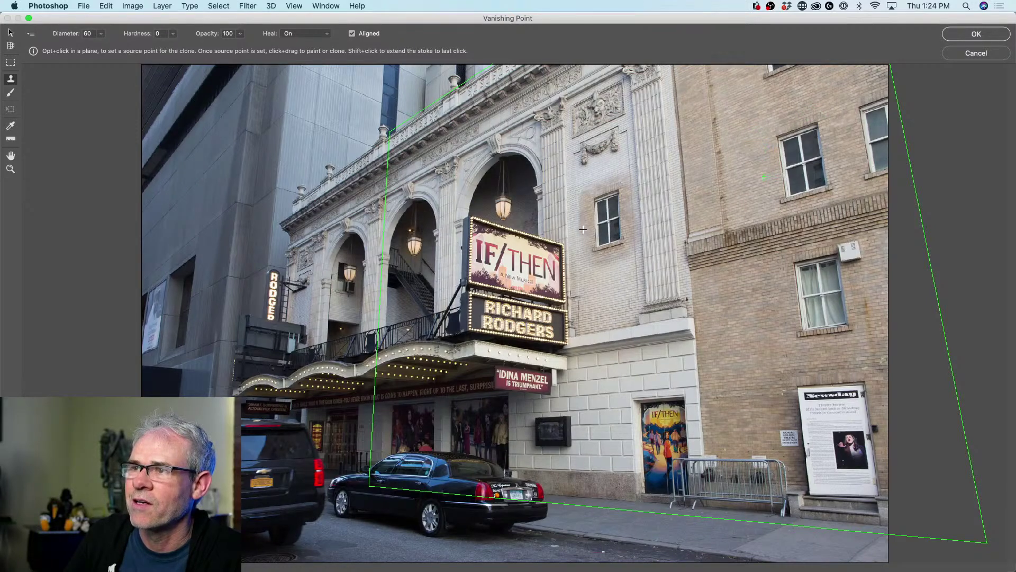
{"action": "mouse_move", "coordinate": [584, 254]}
{"action": "left_mouse_down"}
{"action": "mouse_move", "coordinate": [584, 270]}
{"action": "mouse_move", "coordinate": [621, 254]}
{"action": "left_mouse_up"}
{"action": "key", "text": "super+z"}
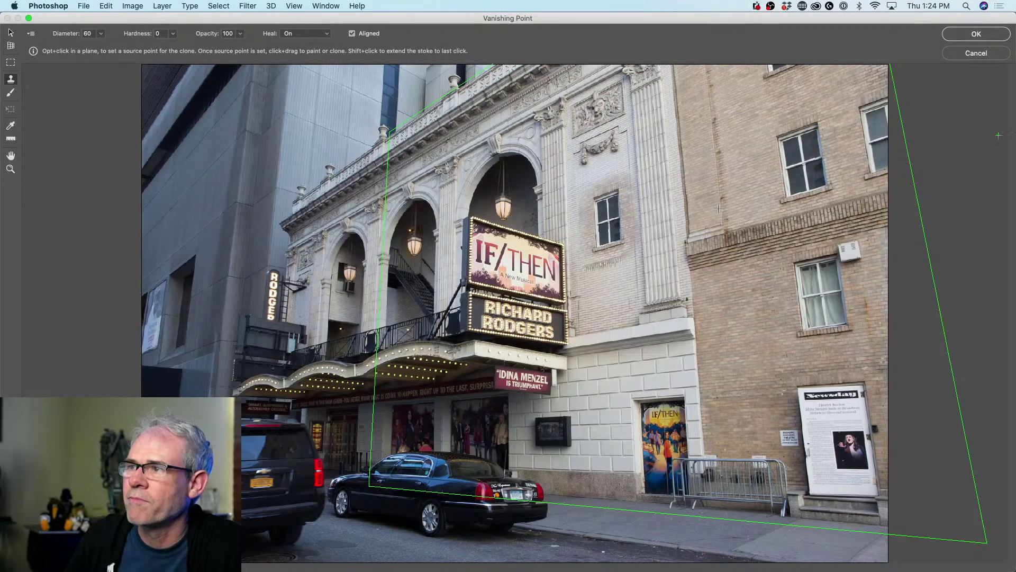
{"action": "left_click", "coordinate": [749, 124], "text": "alt"}
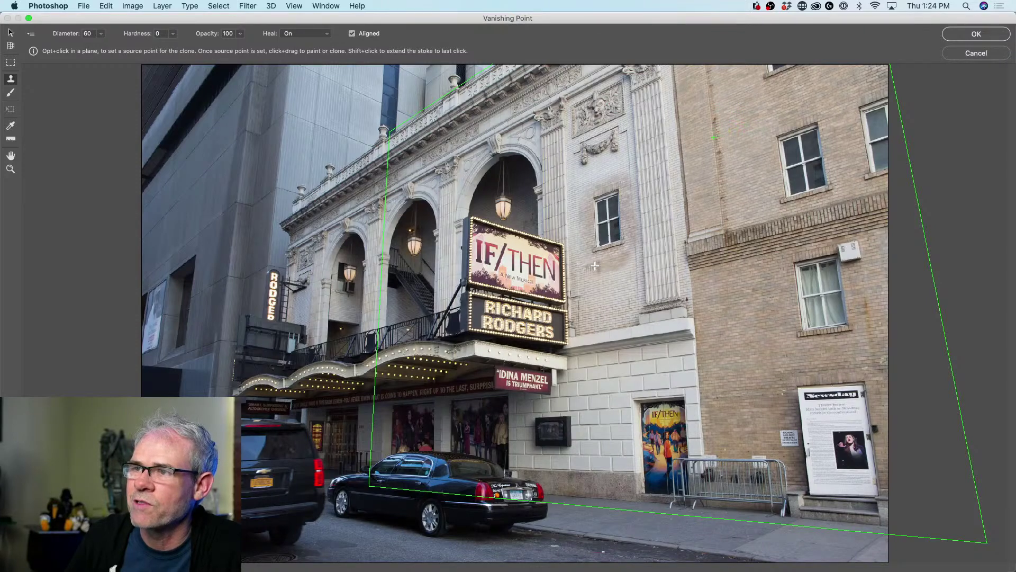
{"action": "key", "text": "alt"}
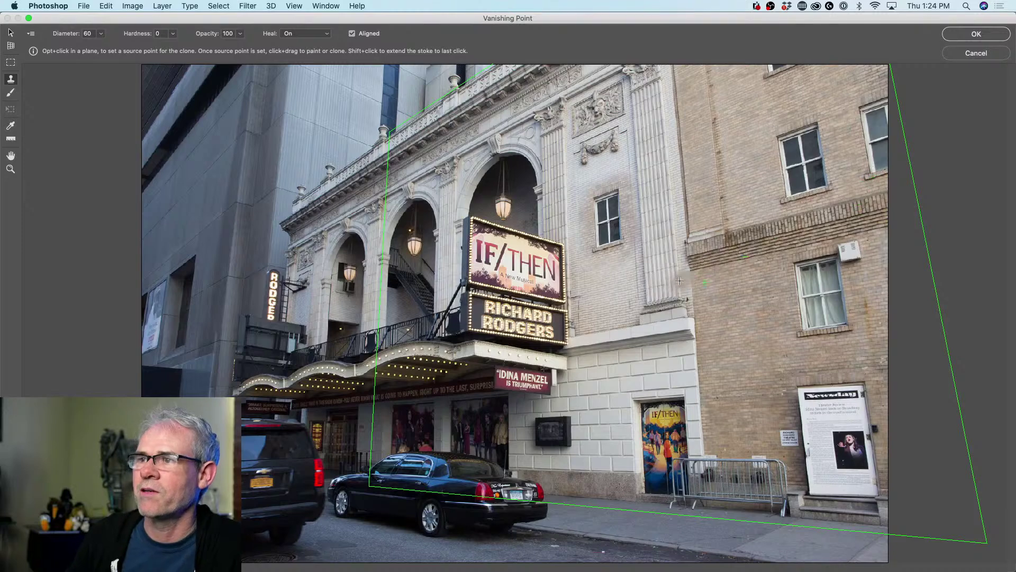
{"action": "left_click", "coordinate": [594, 281], "text": "alt"}
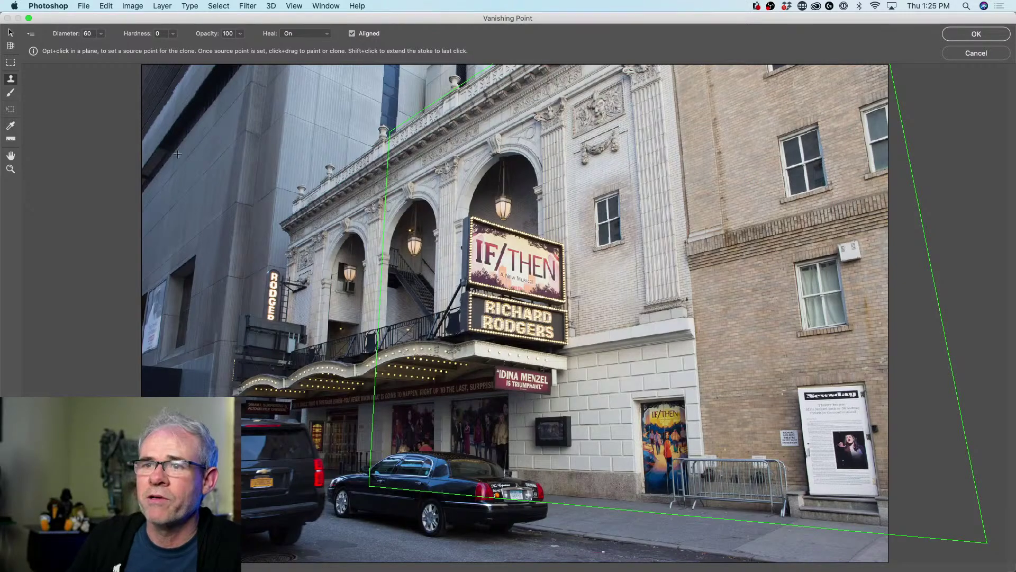
- Create a second perspective plane over the four outer corners of the IF/THEN theater sign
{"action": "left_click", "coordinate": [10, 46]}
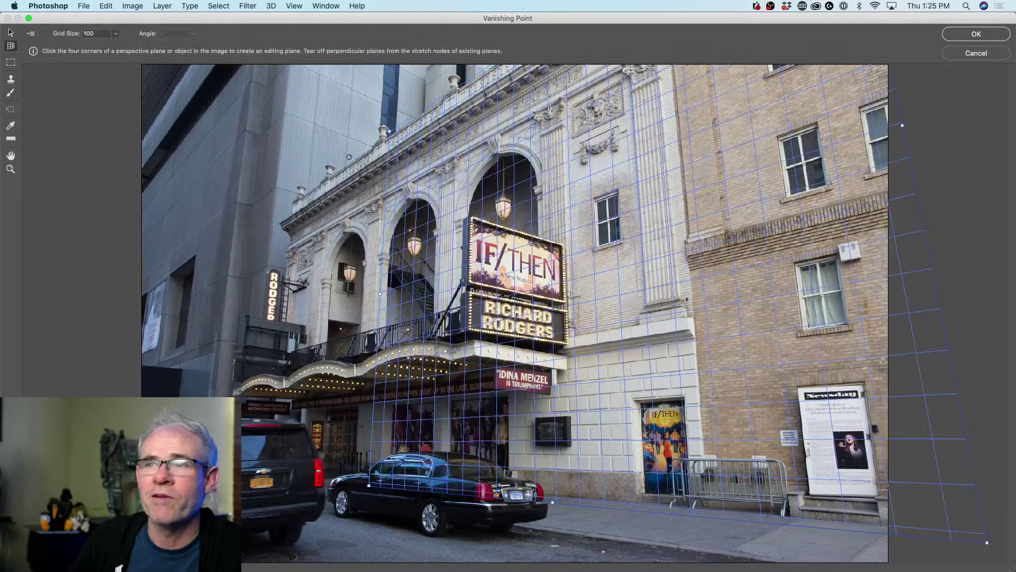
{"action": "left_click", "coordinate": [473, 218]}
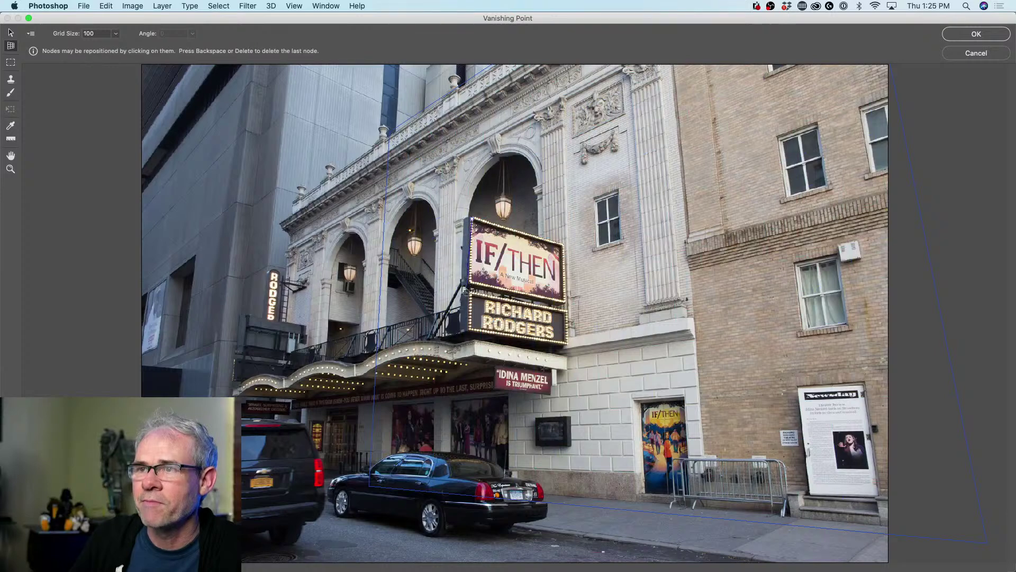
{"action": "left_click", "coordinate": [469, 330]}
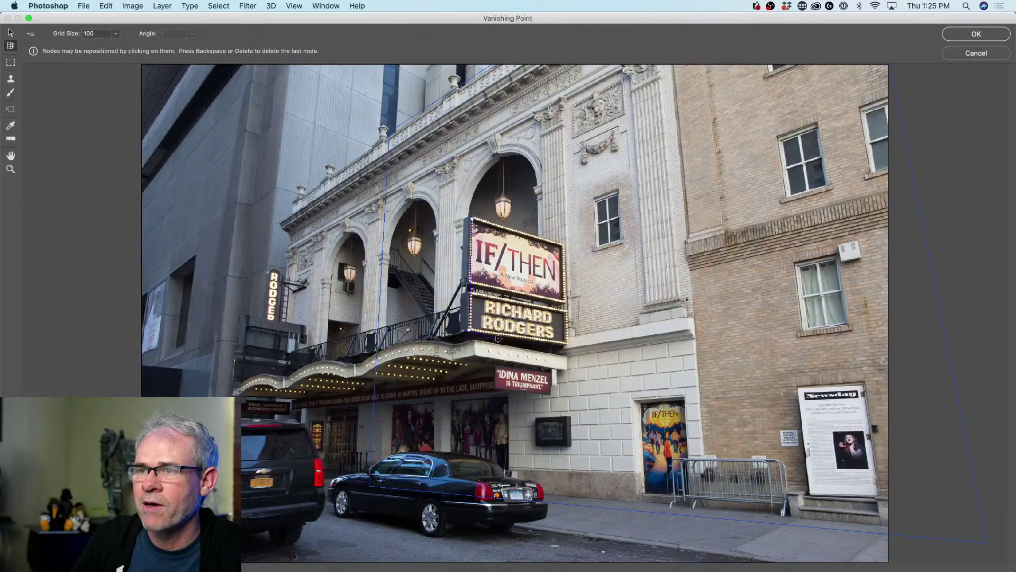
{"action": "left_click", "coordinate": [568, 345]}
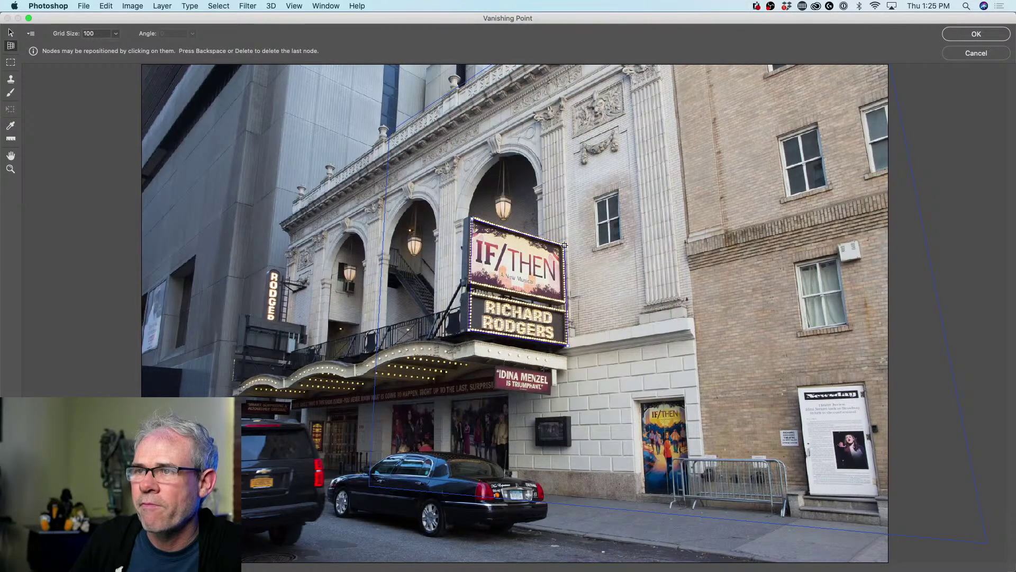
{"action": "left_click", "coordinate": [564, 246]}
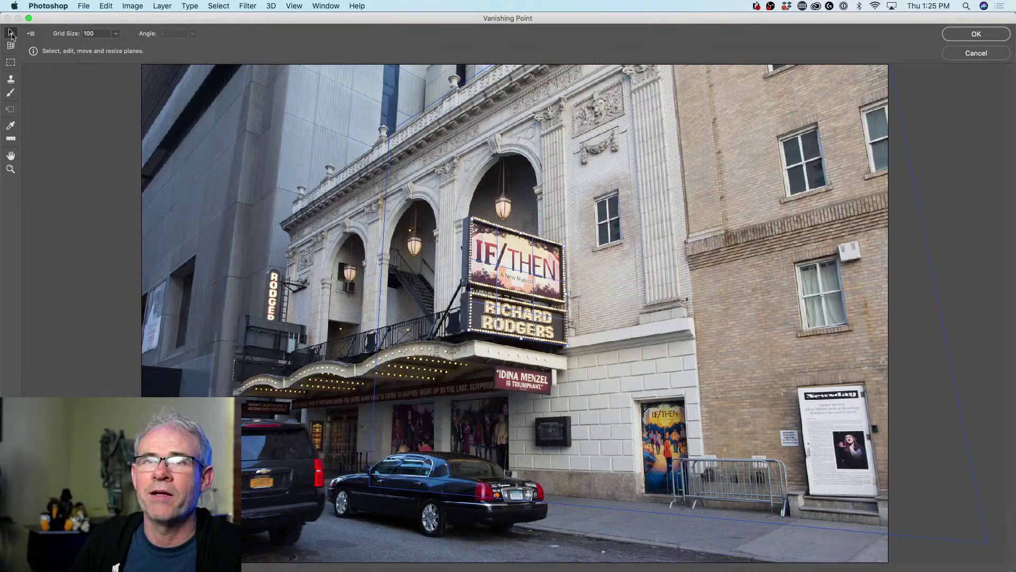
- Try stamping the IF/THEN lettering onto the white wall around the cloned window, and undo it
{"action": "left_click", "coordinate": [10, 78]}
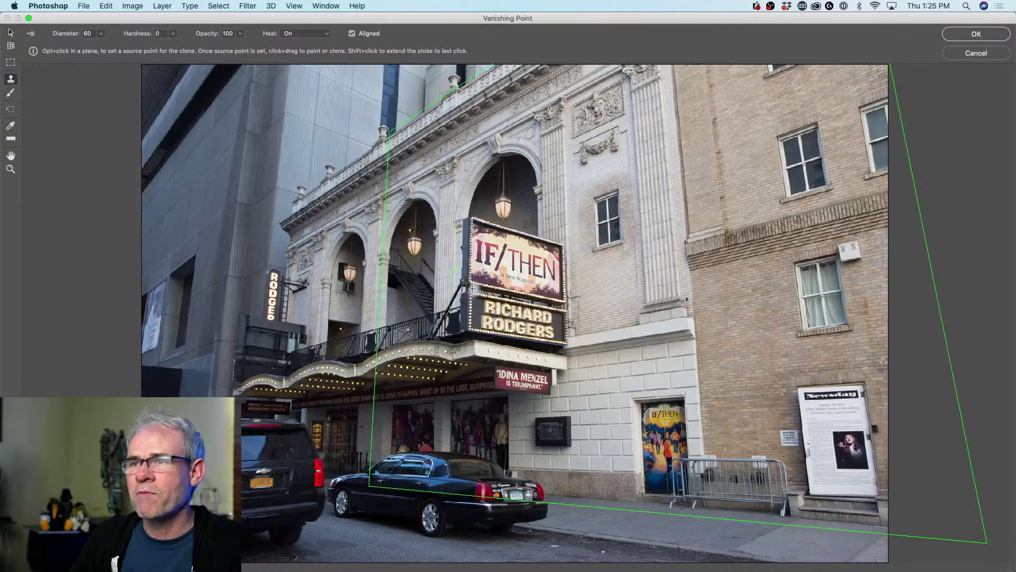
{"action": "left_click", "coordinate": [514, 258], "text": "alt"}
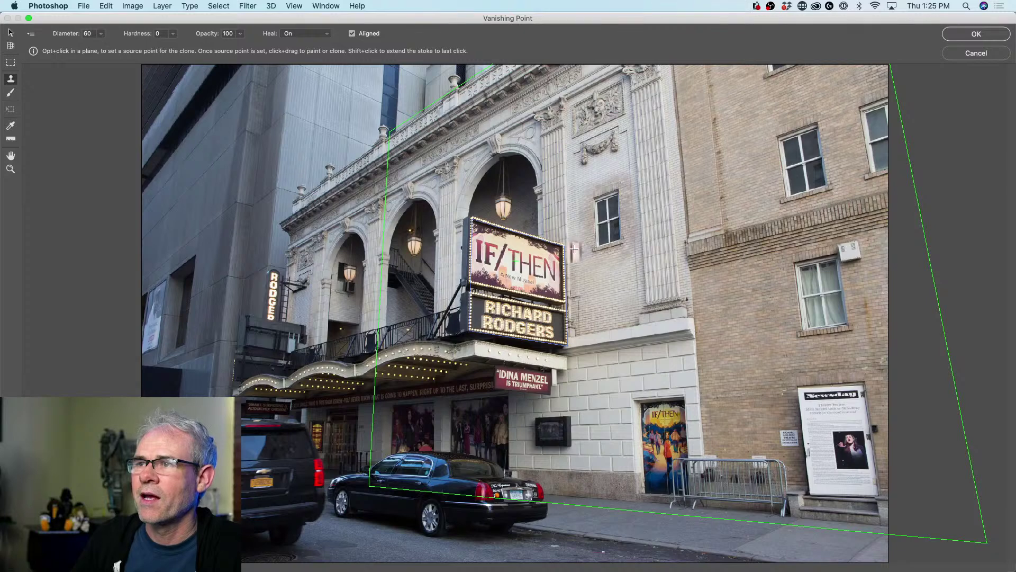
{"action": "mouse_move", "coordinate": [596, 191]}
{"action": "left_mouse_down"}
{"action": "mouse_move", "coordinate": [614, 197]}
{"action": "mouse_move", "coordinate": [582, 182]}
{"action": "left_mouse_up"}
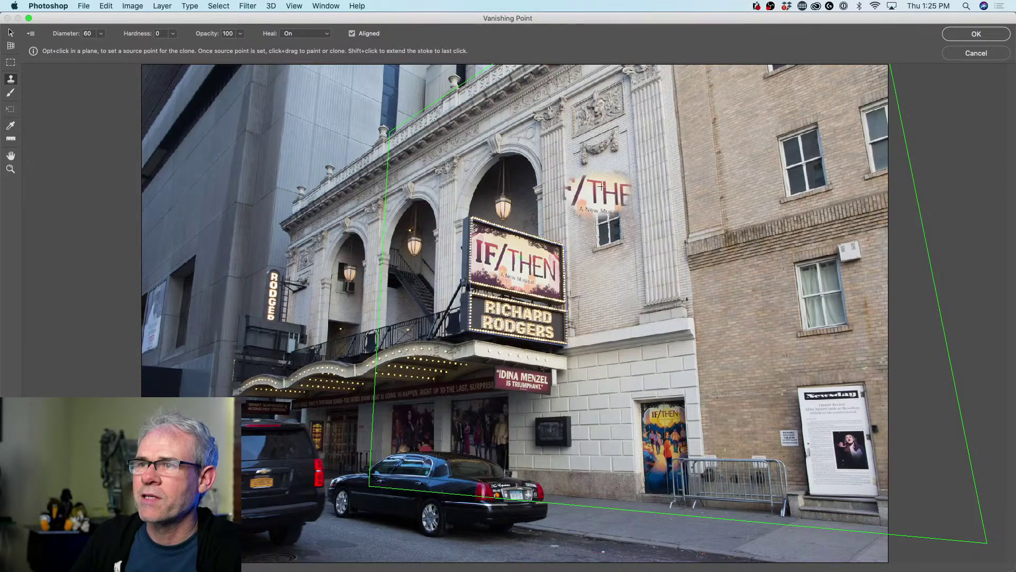
{"action": "key", "text": "super+z"}
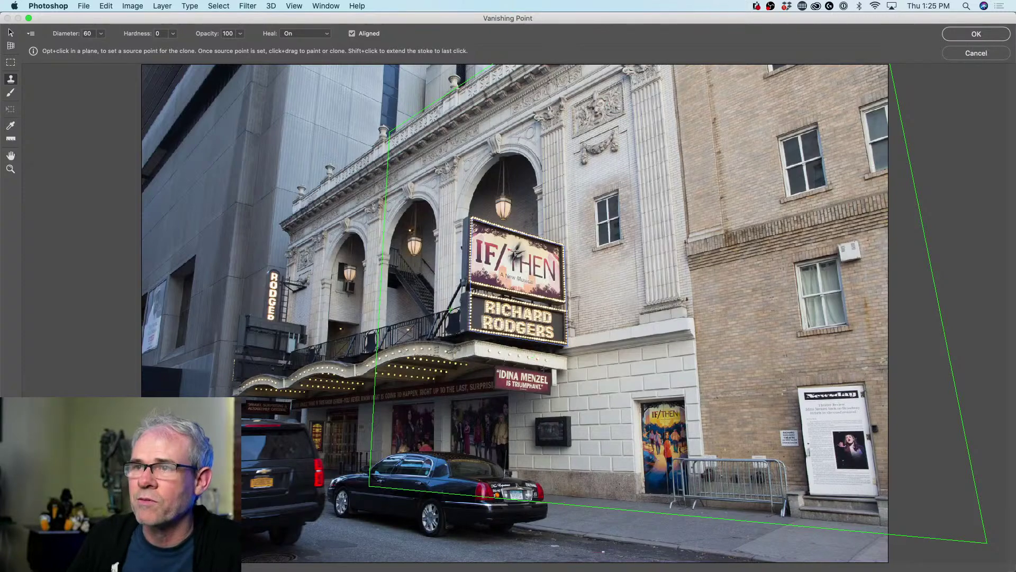
- Select the large facade plane and the smaller plane over the IF/THEN sign, and try adjusting the sign plane near its upper edge
{"action": "left_click", "coordinate": [7, 48]}
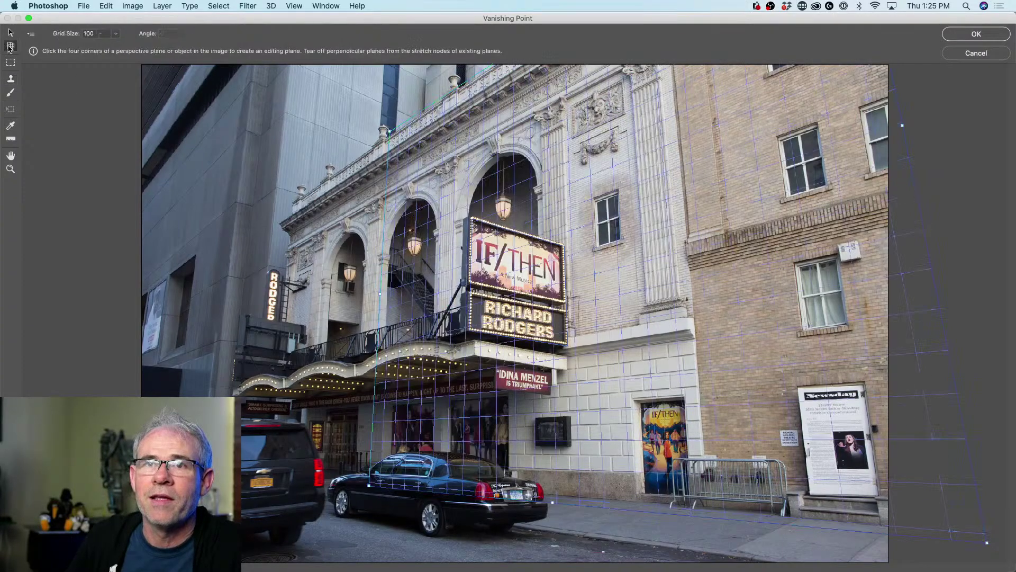
{"action": "left_click", "coordinate": [10, 79]}
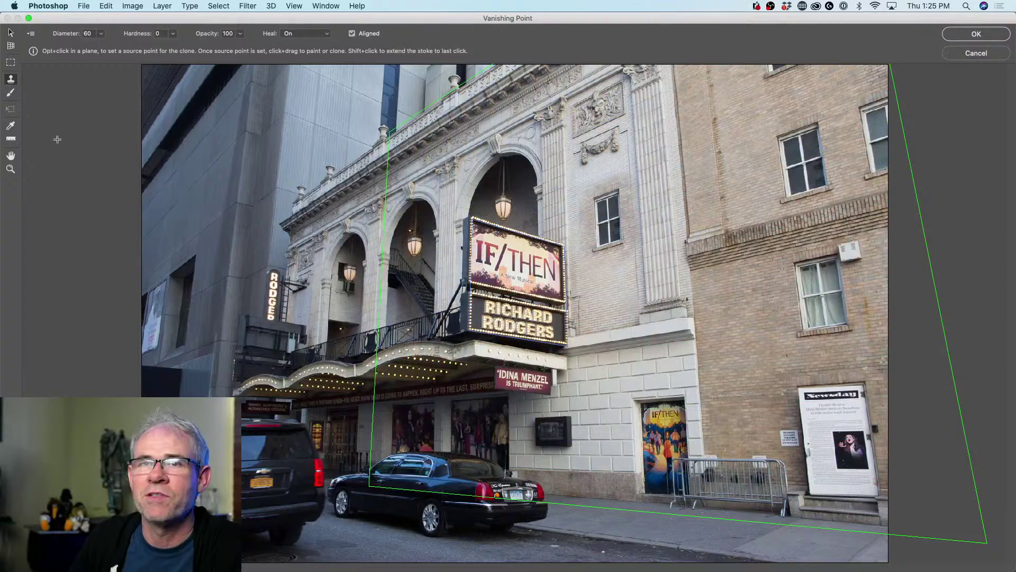
{"action": "left_click", "coordinate": [11, 62]}
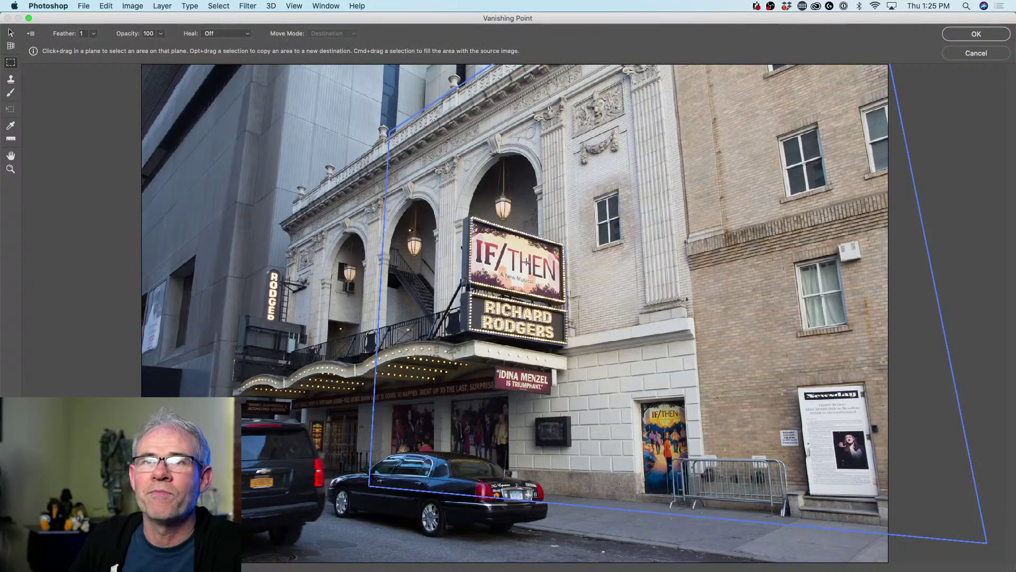
{"action": "left_click", "coordinate": [11, 33]}
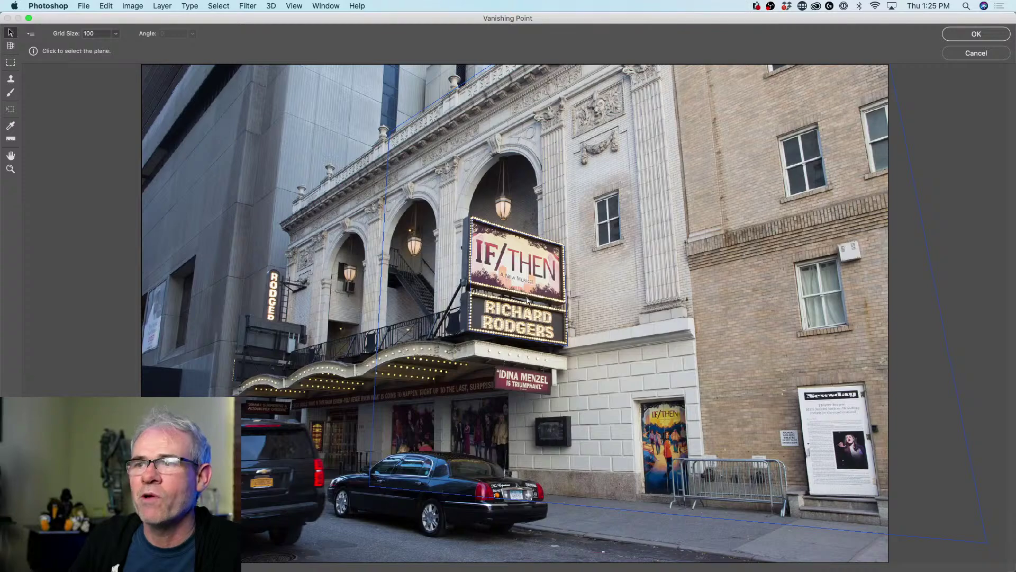
{"action": "left_click", "coordinate": [517, 269]}
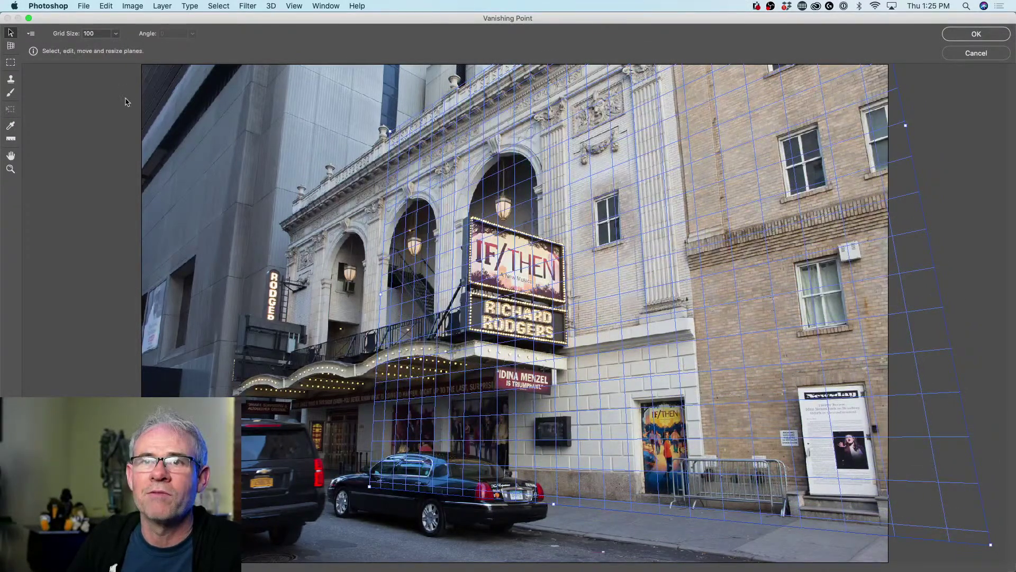
{"action": "left_click", "coordinate": [10, 47]}
{"action": "left_click", "coordinate": [497, 226]}
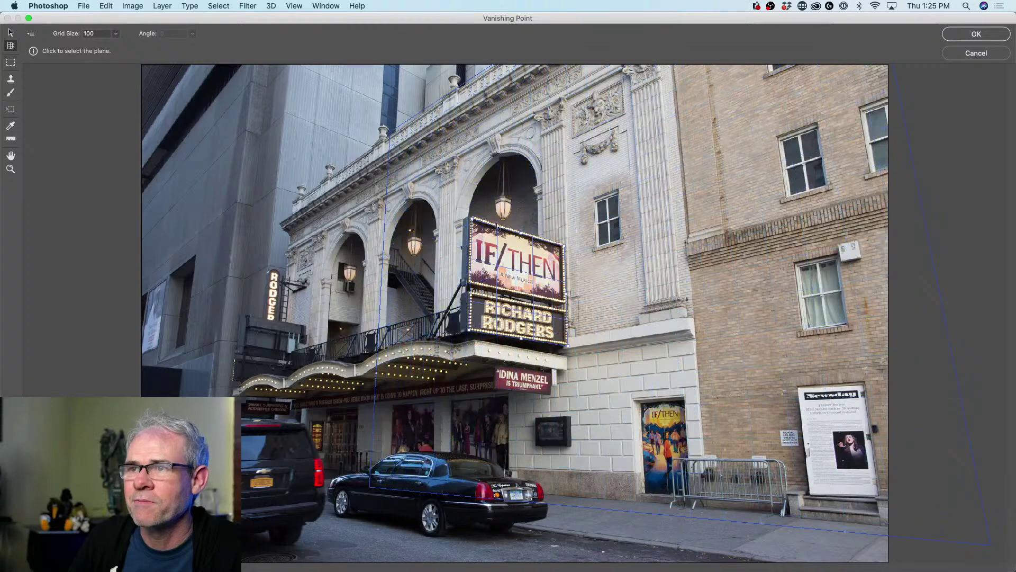
{"action": "left_click_drag", "start_coordinate": [495, 232], "coordinate": [493, 238]}
{"action": "left_click", "coordinate": [496, 228]}
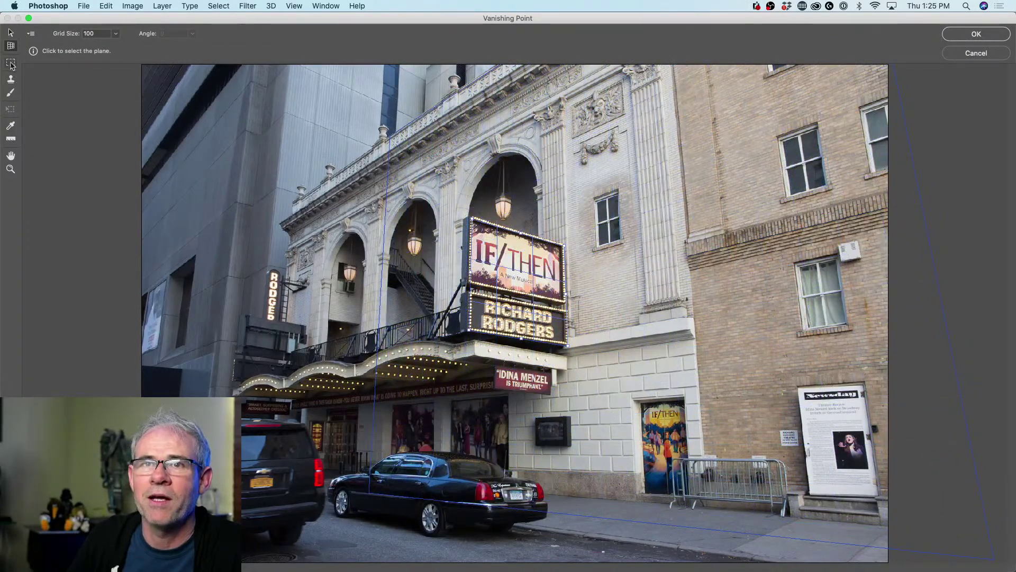
- Try sampling the IF/THEN sign as the clone source for the white wall, and leave Vanishing Point
{"action": "left_click", "coordinate": [10, 33]}
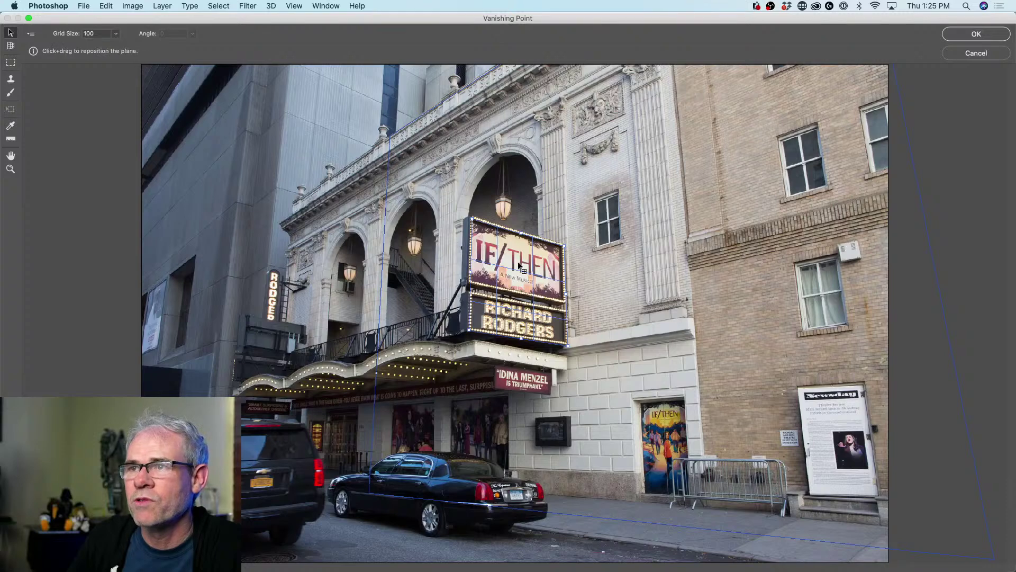
{"action": "mouse_move", "coordinate": [520, 265]}
{"action": "left_mouse_down"}
{"action": "mouse_move", "coordinate": [527, 268]}
{"action": "mouse_move", "coordinate": [520, 263]}
{"action": "left_mouse_up"}
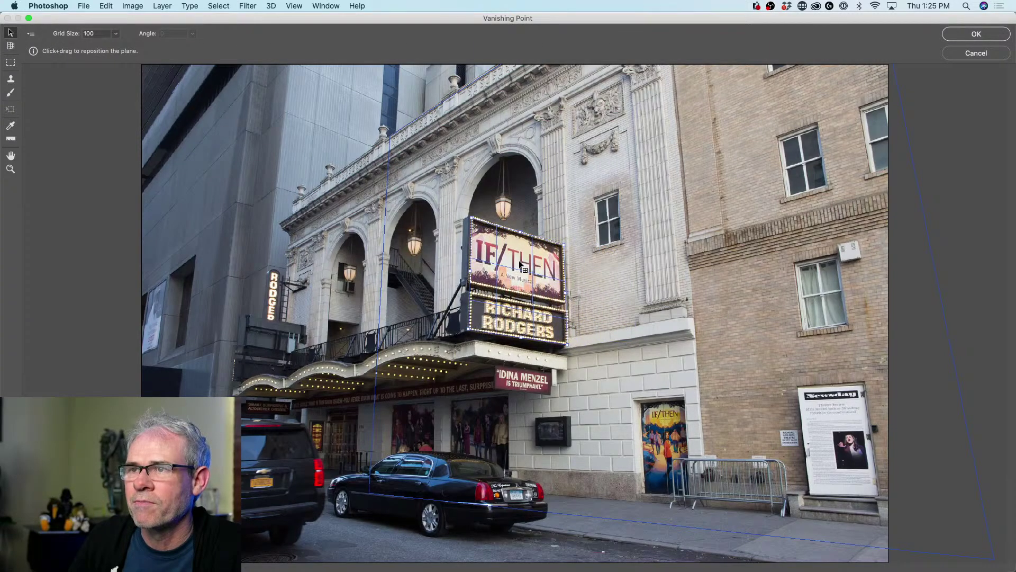
{"action": "left_click", "coordinate": [11, 80]}
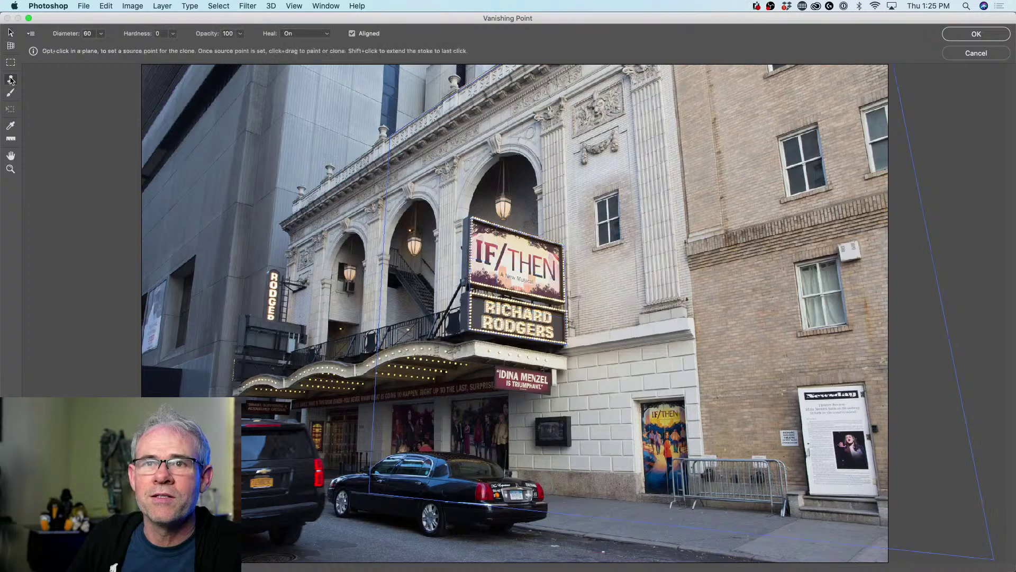
{"action": "key", "text": "alt"}
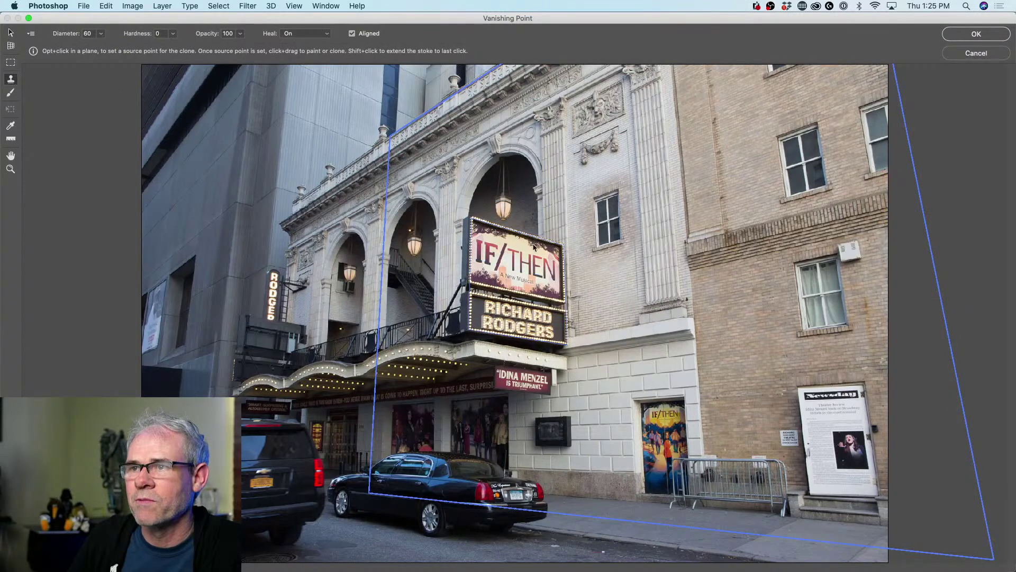
{"action": "left_click", "coordinate": [524, 255], "text": "alt"}
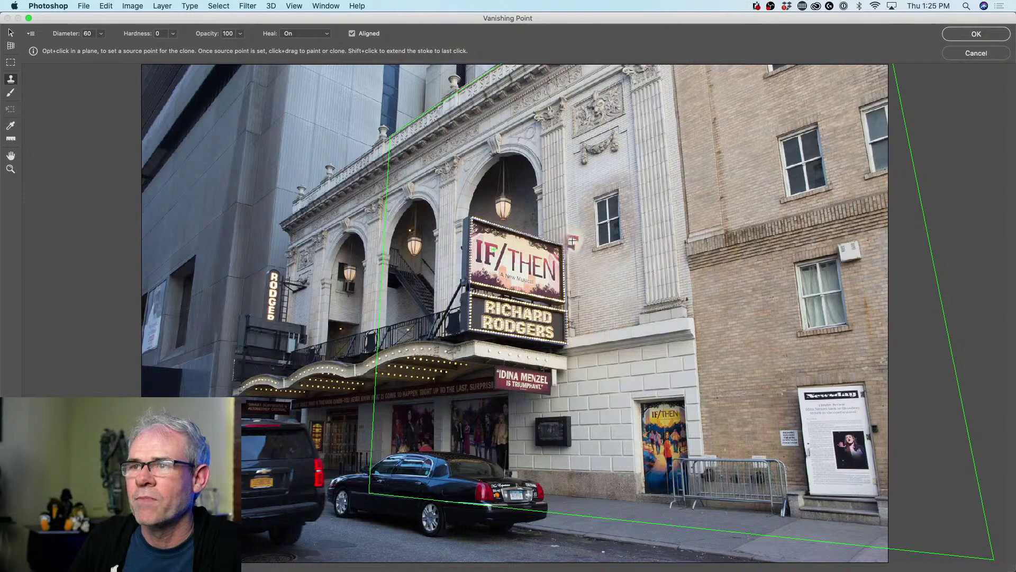
{"action": "left_click", "coordinate": [10, 45]}
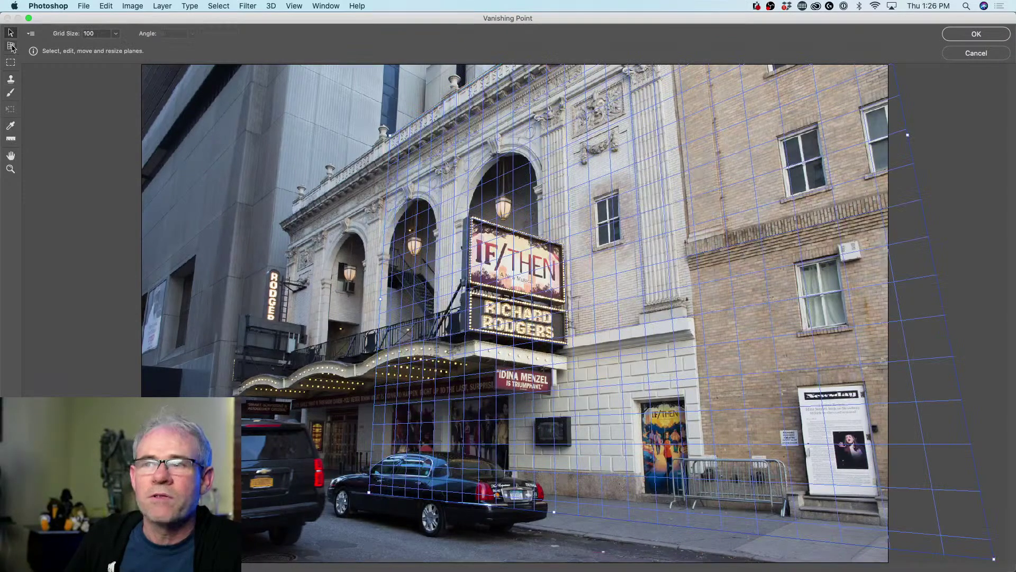
{"action": "key", "text": "Return"}
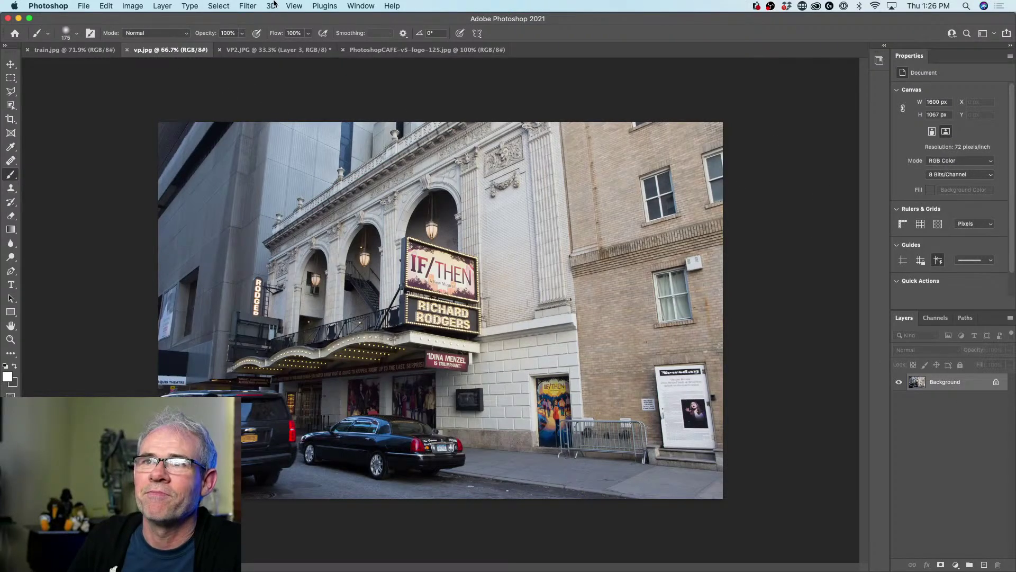
- Reopen Vanishing Point and create a perspective plane over the four outer corners of the theater sign
{"action": "left_click", "coordinate": [249, 6]}
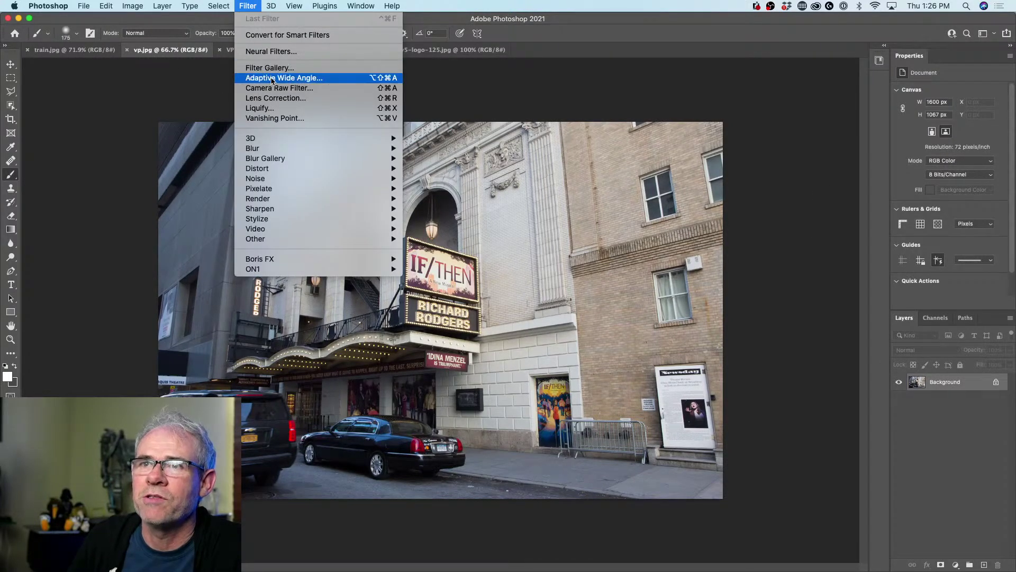
{"action": "left_click", "coordinate": [279, 118]}
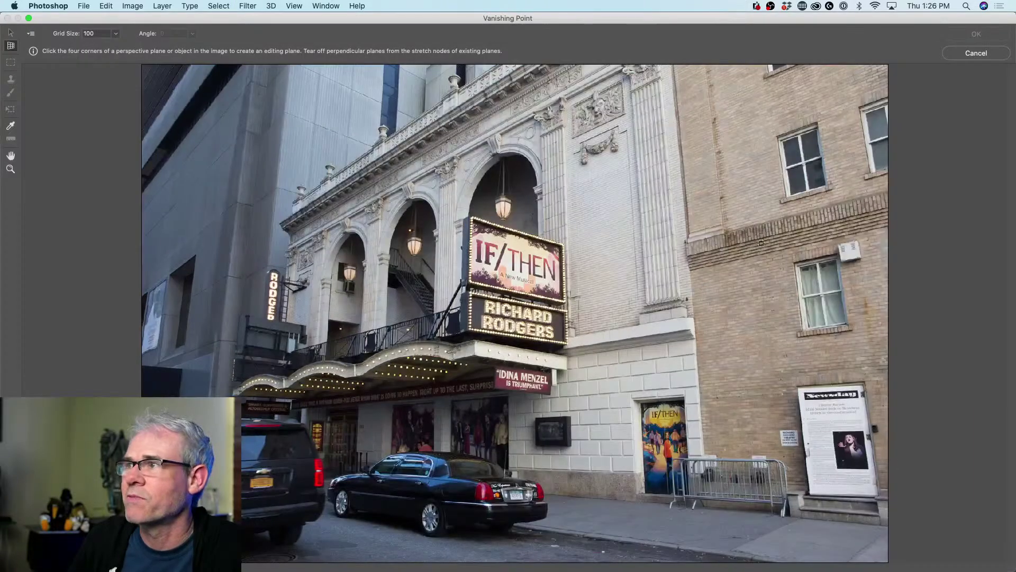
{"action": "left_click", "coordinate": [472, 218]}
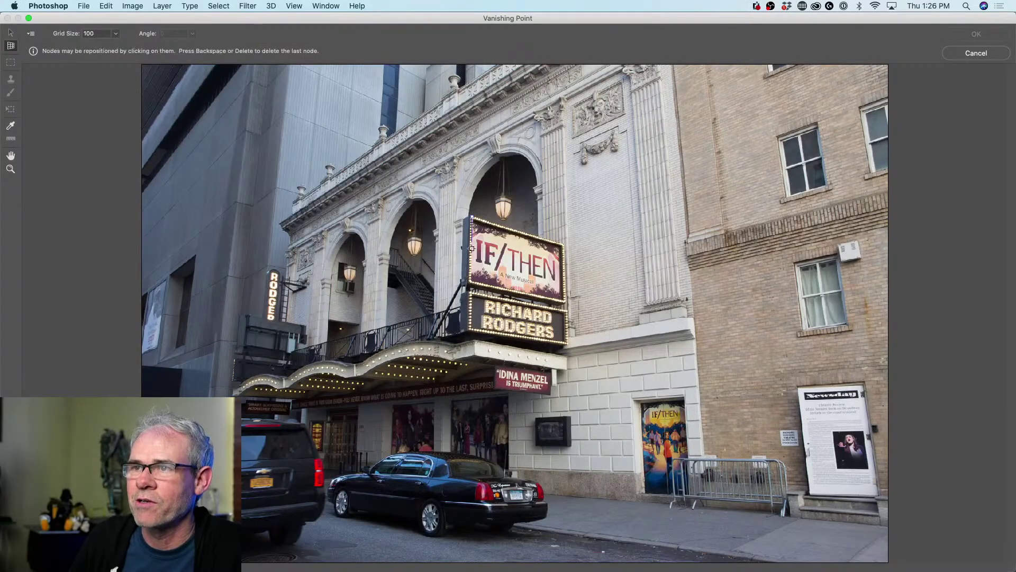
{"action": "left_click", "coordinate": [469, 329]}
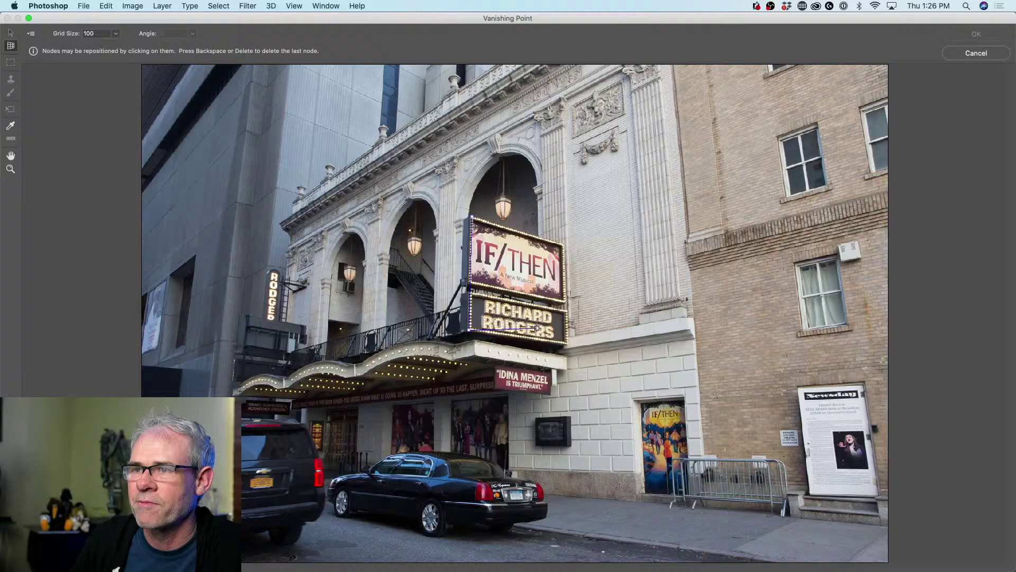
{"action": "left_click", "coordinate": [568, 344]}
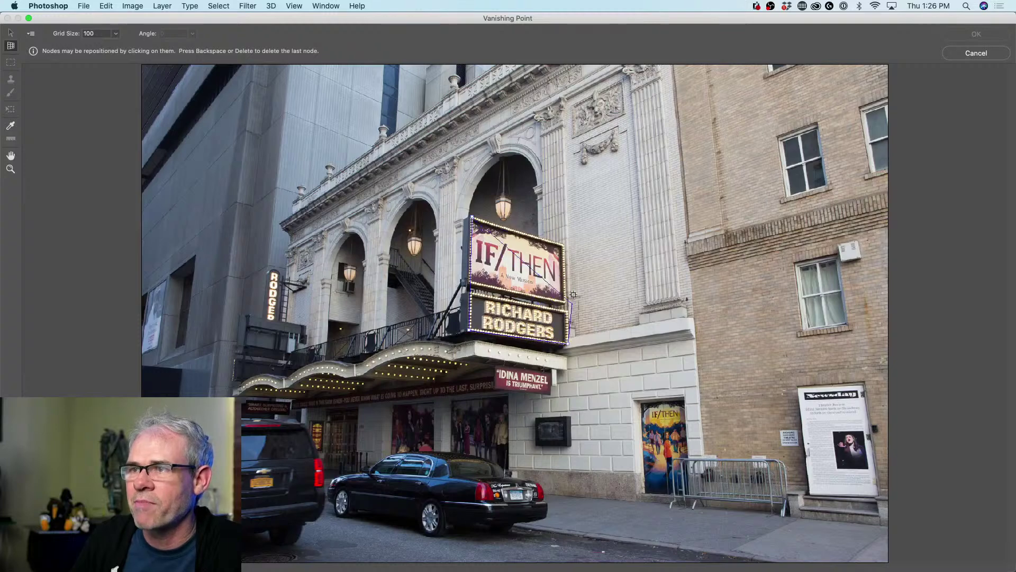
{"action": "left_click", "coordinate": [566, 244]}
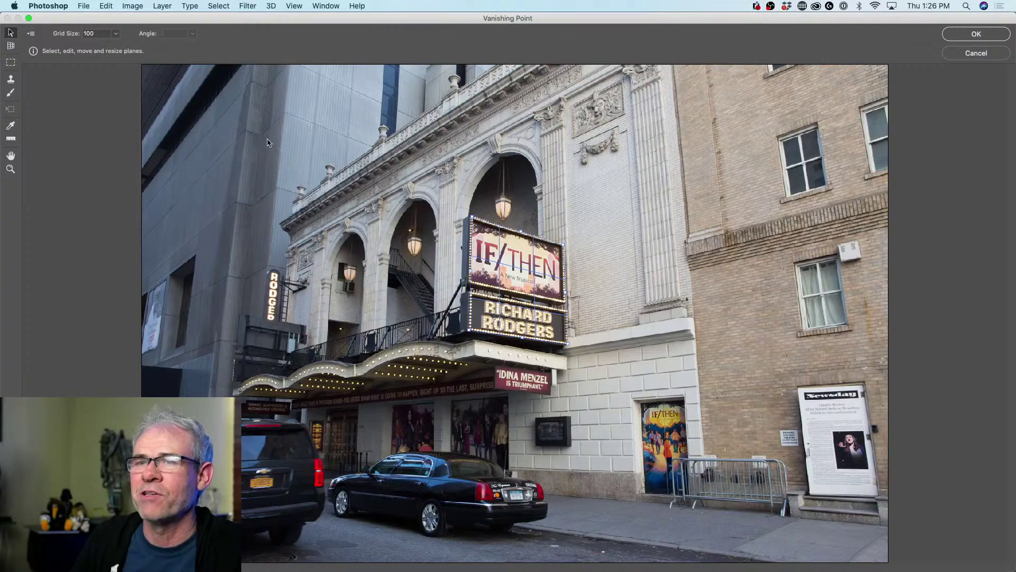
- Create a second perspective plane over the blank white brick panel beside the theater sign
{"action": "left_click", "coordinate": [11, 47]}
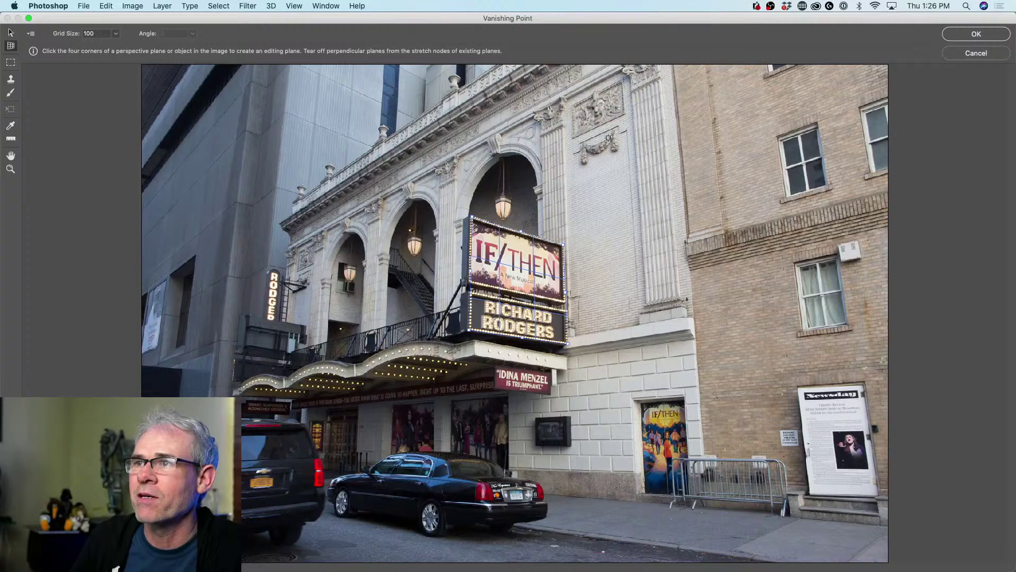
{"action": "left_click", "coordinate": [567, 168]}
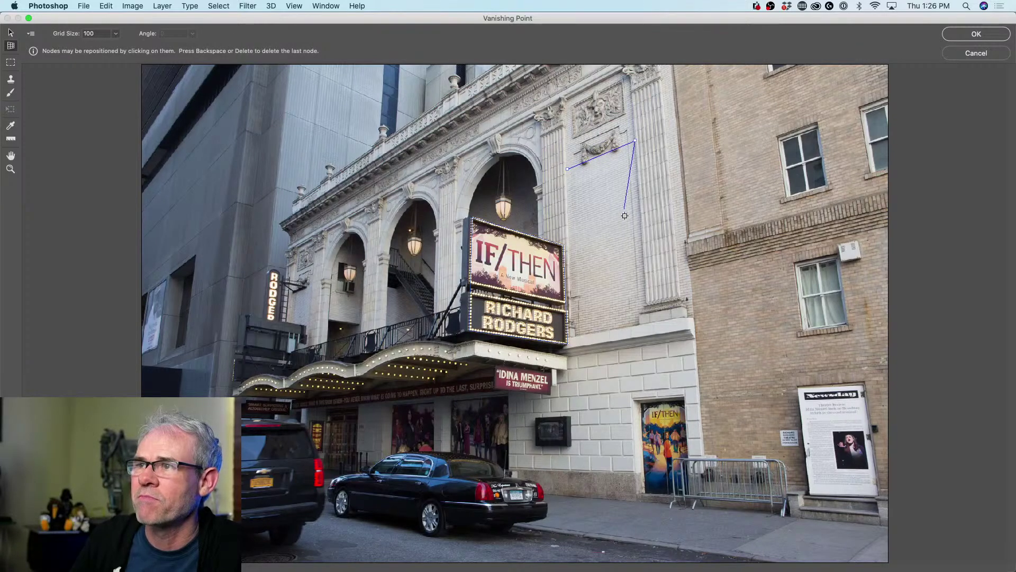
{"action": "left_click", "coordinate": [644, 279]}
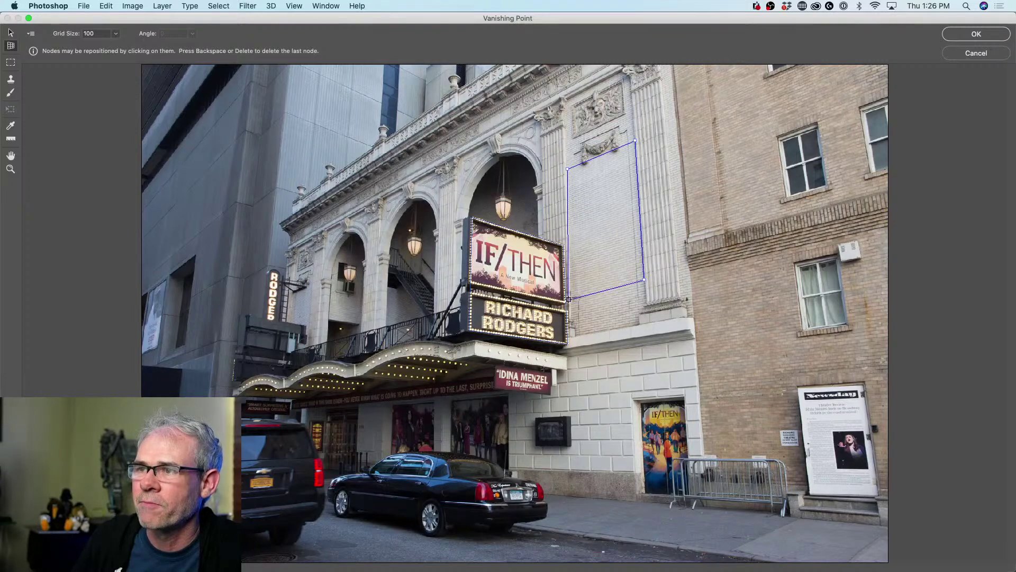
{"action": "left_click", "coordinate": [570, 299]}
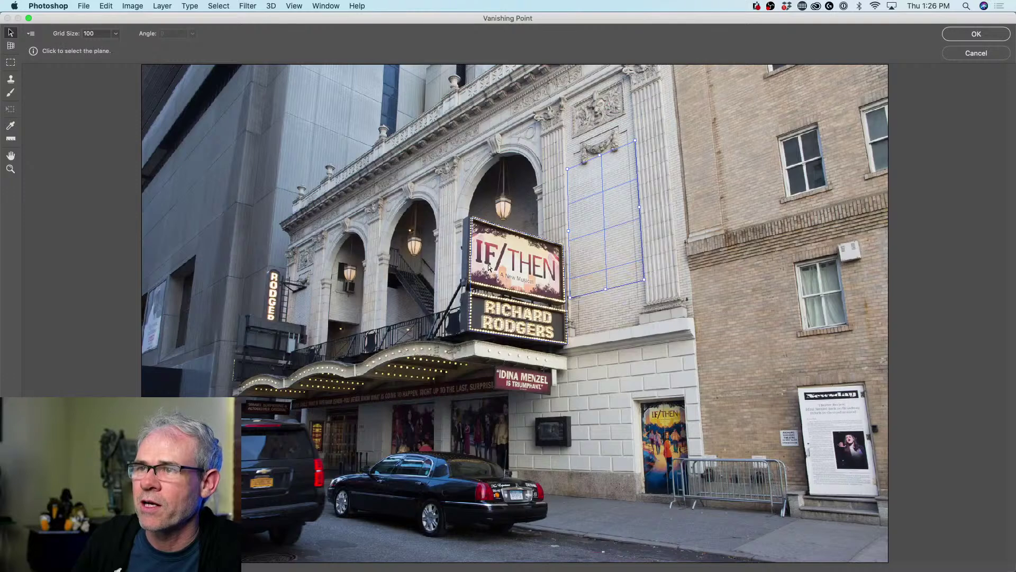
- Try stamping from the slash in the IF/THEN lettering onto the white wall plane, and undo the strokes
{"action": "left_click", "coordinate": [12, 79]}
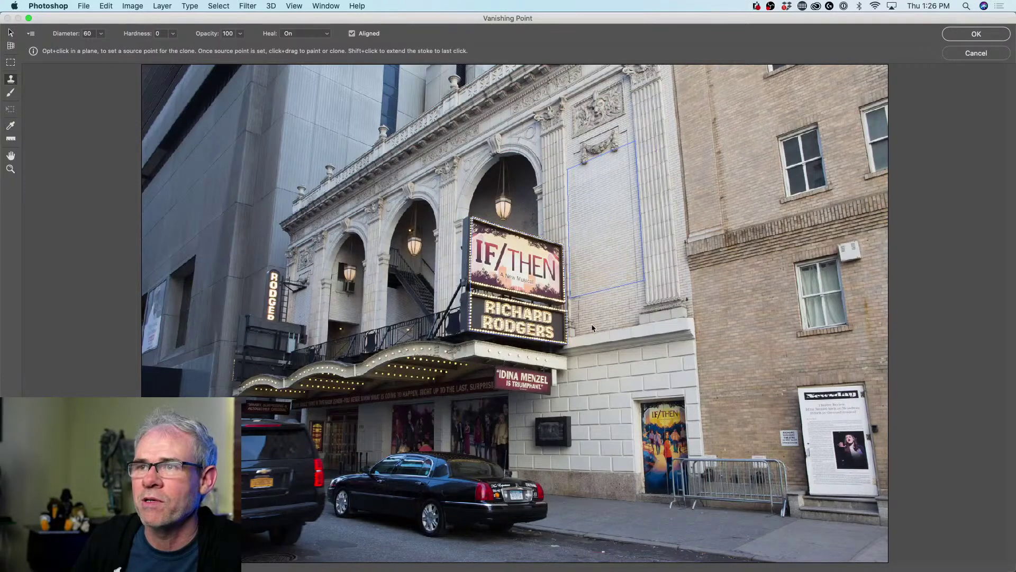
{"action": "left_click", "coordinate": [504, 252], "text": "alt"}
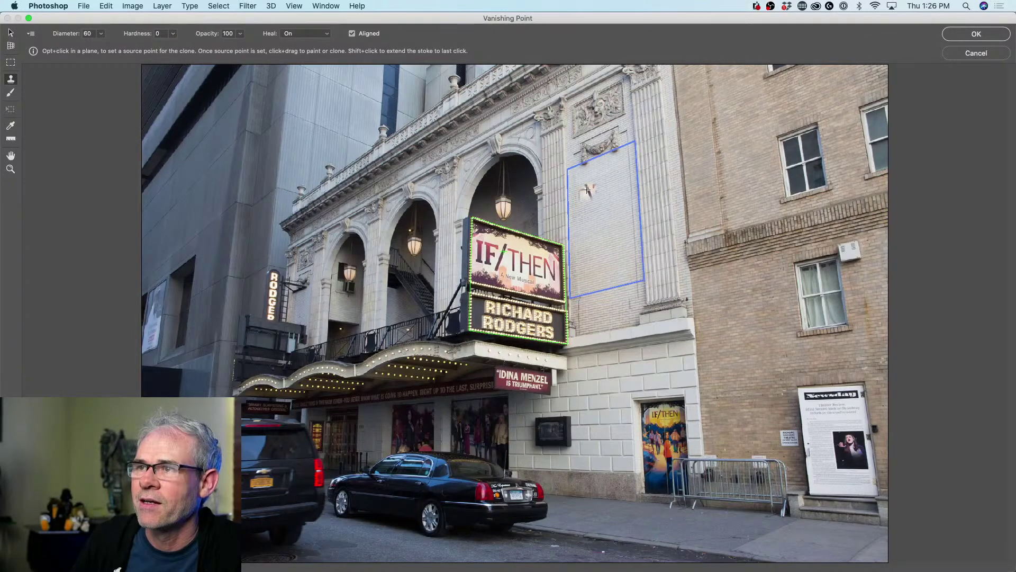
{"action": "mouse_move", "coordinate": [587, 190]}
{"action": "left_mouse_down"}
{"action": "mouse_move", "coordinate": [600, 167]}
{"action": "mouse_move", "coordinate": [584, 188]}
{"action": "mouse_move", "coordinate": [571, 170]}
{"action": "mouse_move", "coordinate": [615, 151]}
{"action": "mouse_move", "coordinate": [566, 204]}
{"action": "mouse_move", "coordinate": [608, 192]}
{"action": "mouse_move", "coordinate": [547, 231]}
{"action": "left_mouse_up"}
{"action": "key", "text": "super+z"}
{"action": "key", "text": "super+z"}
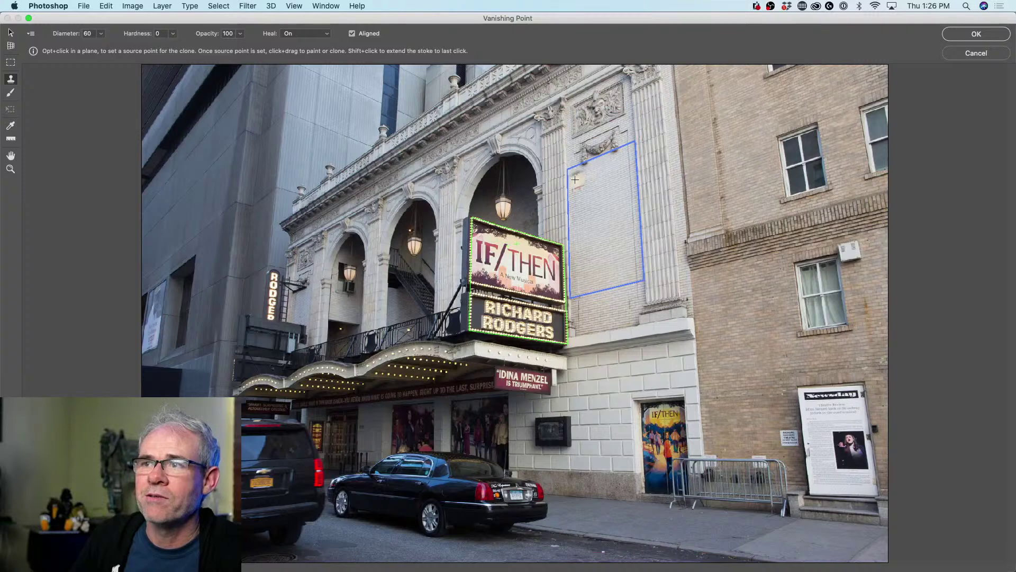
- Try cloning the sign from the THEN lettering onto the white wall, starting at the wall plane's upper corner, and undo it
{"action": "left_click", "coordinate": [534, 260], "text": "alt"}
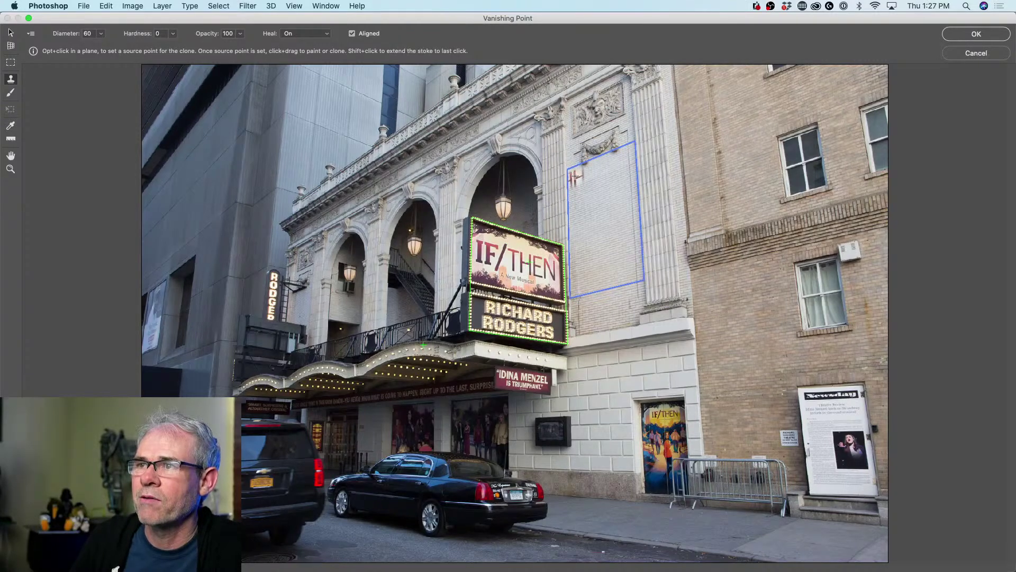
{"action": "mouse_move", "coordinate": [576, 174]}
{"action": "left_mouse_down"}
{"action": "mouse_move", "coordinate": [620, 163]}
{"action": "mouse_move", "coordinate": [578, 199]}
{"action": "mouse_move", "coordinate": [595, 216]}
{"action": "mouse_move", "coordinate": [615, 201]}
{"action": "mouse_move", "coordinate": [605, 227]}
{"action": "mouse_move", "coordinate": [620, 163]}
{"action": "mouse_move", "coordinate": [628, 184]}
{"action": "mouse_move", "coordinate": [641, 142]}
{"action": "left_mouse_up"}
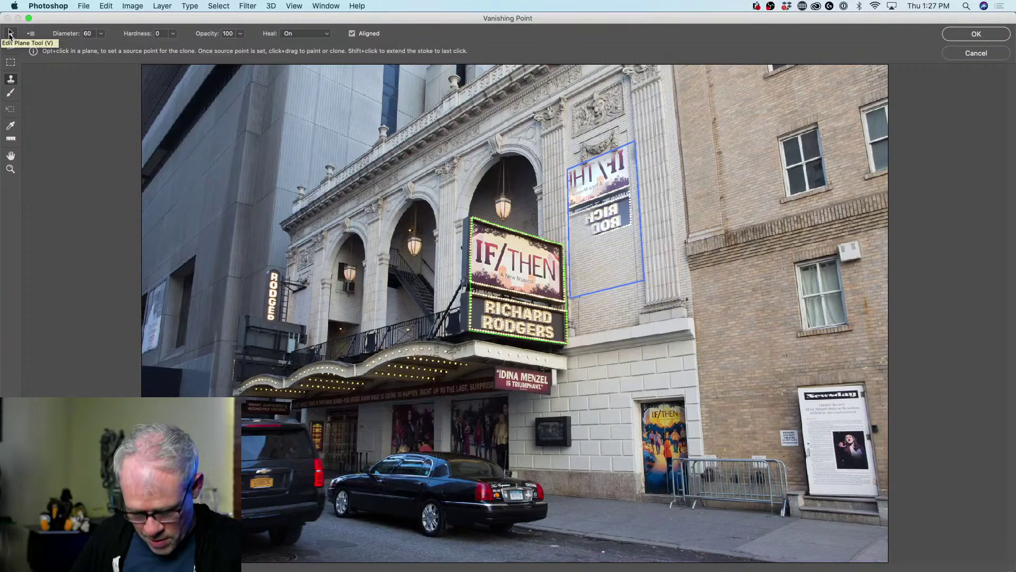
{"action": "key", "text": "super+z"}
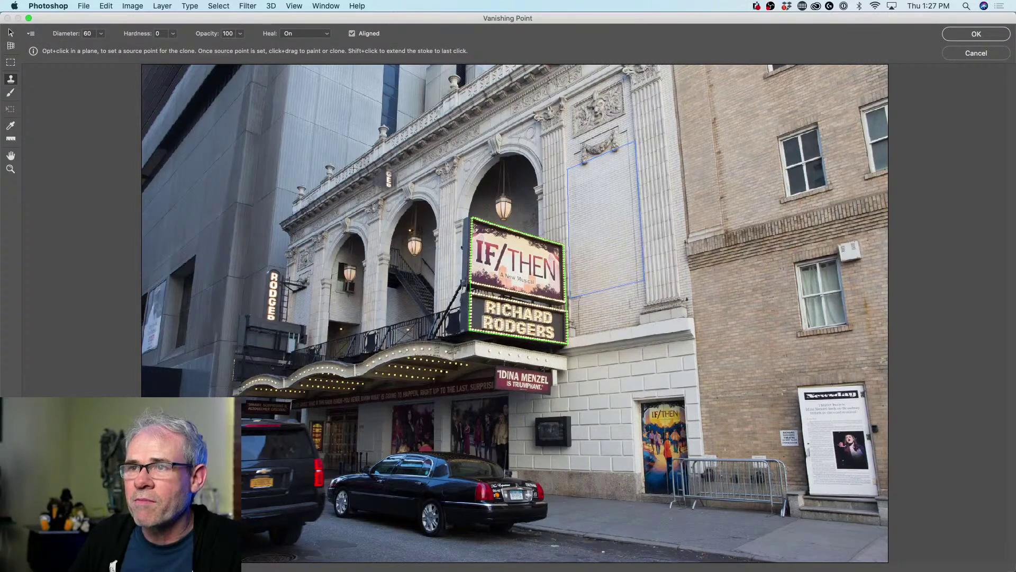
{"action": "left_click", "coordinate": [12, 32]}
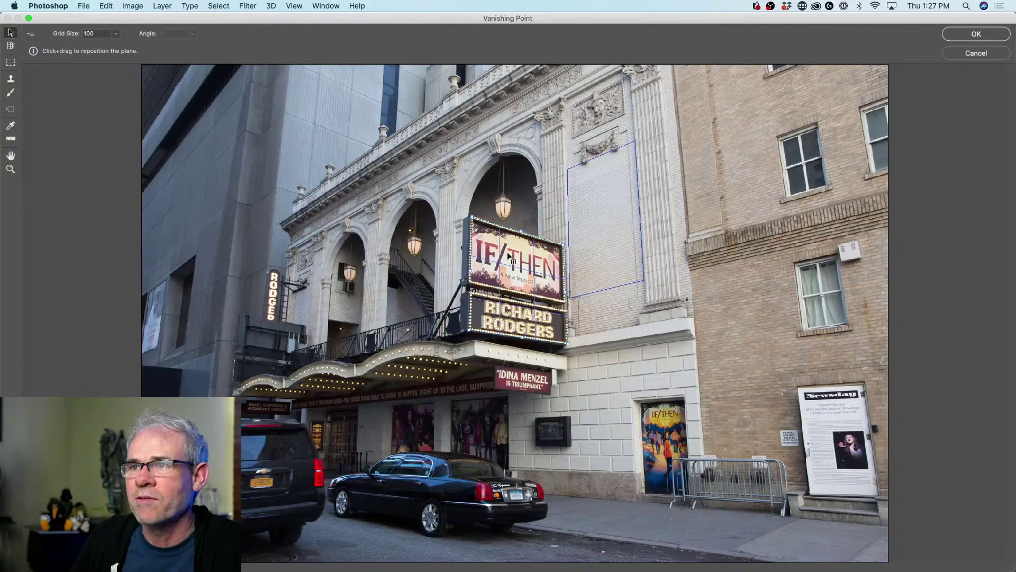
{"action": "left_click", "coordinate": [11, 79]}
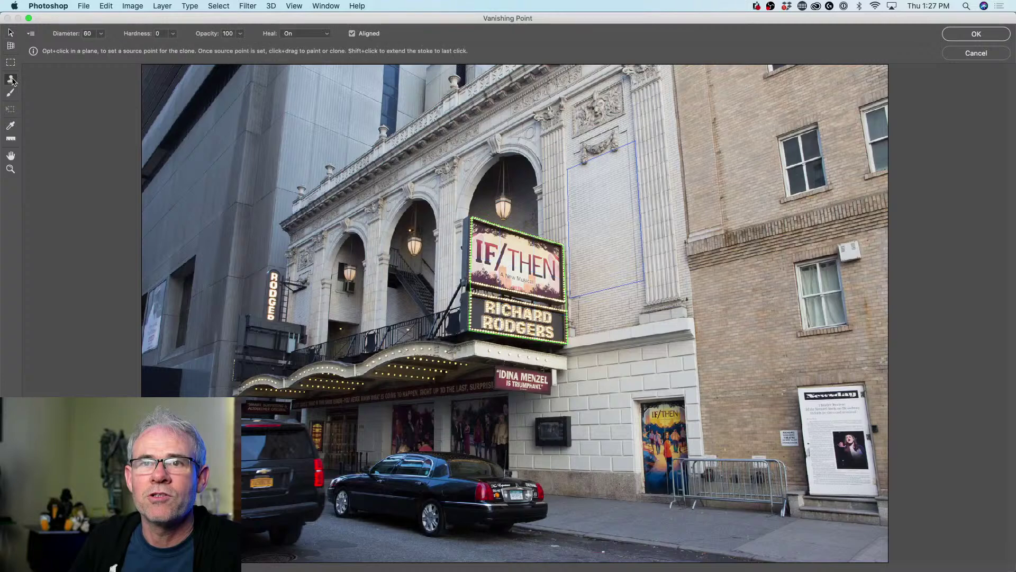
{"action": "left_click", "coordinate": [31, 34]}
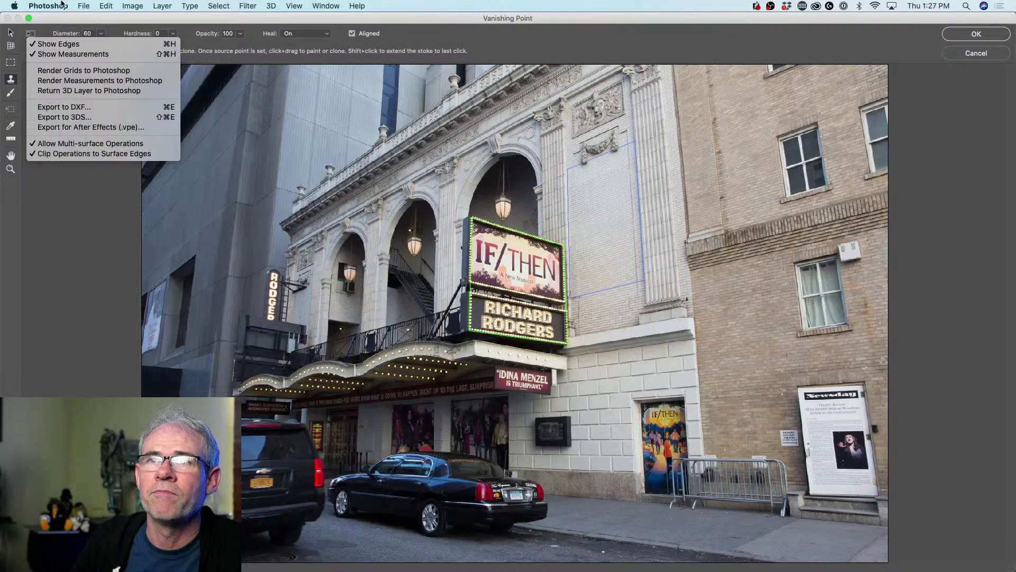
{"action": "left_click", "coordinate": [86, 20]}
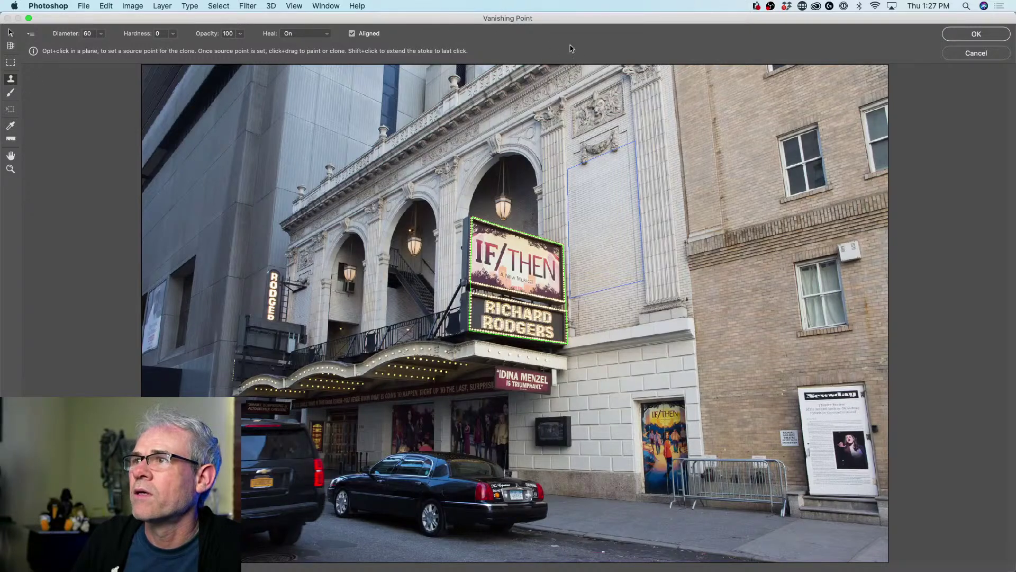
- Turn off Aligned, try stamping the sign near the upper corner of the white wall plane, and undo the stroke
{"action": "left_click", "coordinate": [352, 34]}
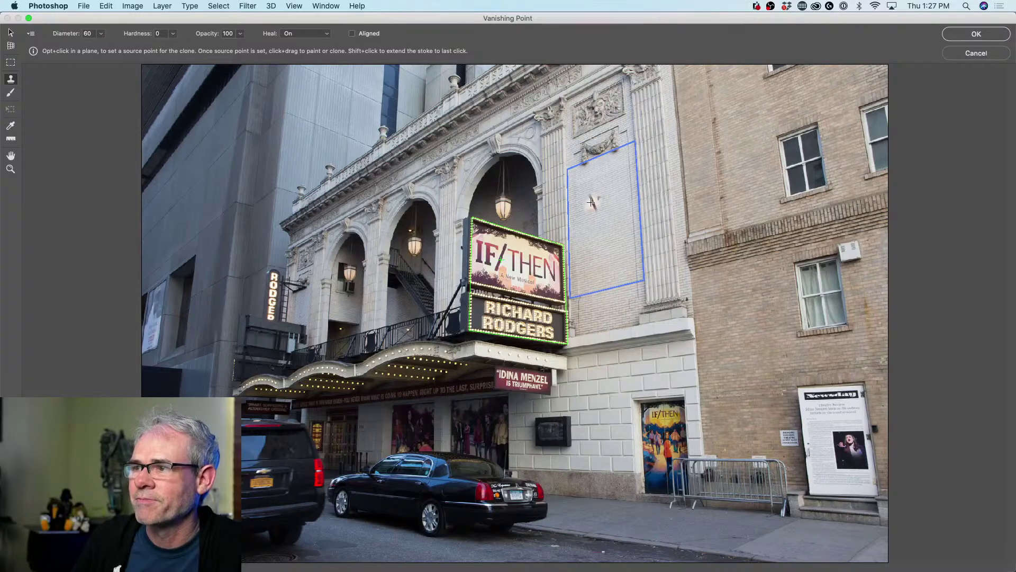
{"action": "mouse_move", "coordinate": [574, 171]}
{"action": "left_mouse_down"}
{"action": "mouse_move", "coordinate": [598, 163]}
{"action": "mouse_move", "coordinate": [561, 180]}
{"action": "mouse_move", "coordinate": [598, 168]}
{"action": "mouse_move", "coordinate": [575, 195]}
{"action": "mouse_move", "coordinate": [585, 183]}
{"action": "mouse_move", "coordinate": [591, 213]}
{"action": "mouse_move", "coordinate": [610, 179]}
{"action": "mouse_move", "coordinate": [602, 219]}
{"action": "mouse_move", "coordinate": [593, 199]}
{"action": "mouse_move", "coordinate": [589, 228]}
{"action": "mouse_move", "coordinate": [576, 225]}
{"action": "mouse_move", "coordinate": [565, 170]}
{"action": "left_mouse_up"}
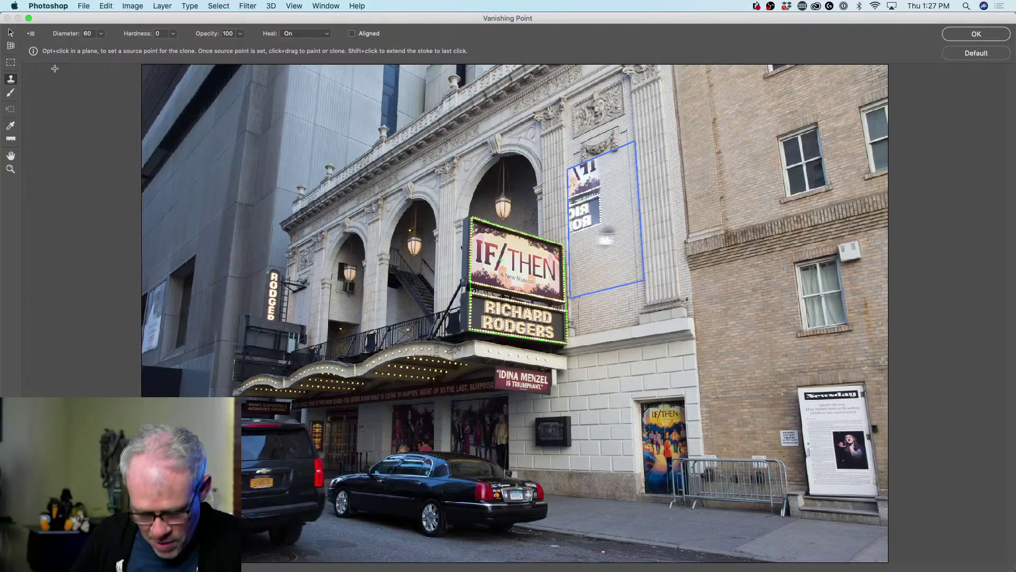
{"action": "key", "text": "super+z"}
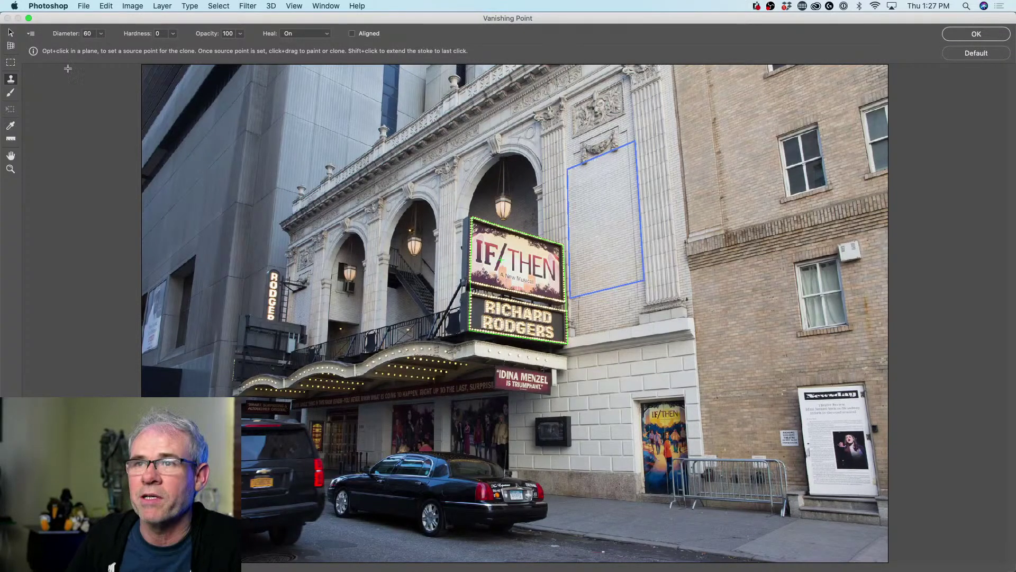
- Set Heal to Off, try stamping the IF/THEN sign onto the middle of the white wall plane, and undo it
{"action": "left_click", "coordinate": [291, 35]}
{"action": "left_click", "coordinate": [296, 20]}
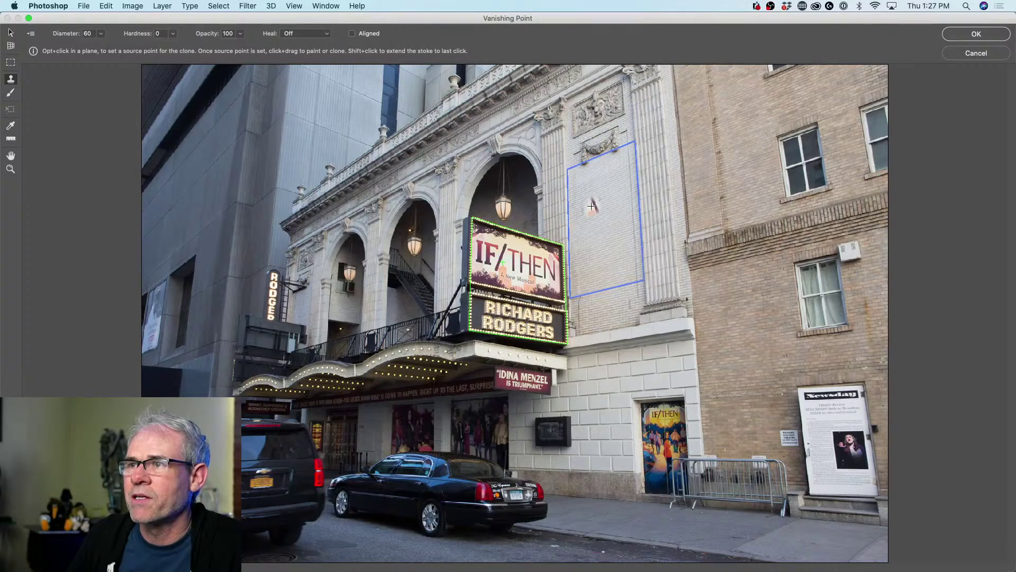
{"action": "mouse_move", "coordinate": [592, 206]}
{"action": "left_mouse_down"}
{"action": "mouse_move", "coordinate": [610, 226]}
{"action": "mouse_move", "coordinate": [609, 205]}
{"action": "mouse_move", "coordinate": [590, 219]}
{"action": "mouse_move", "coordinate": [611, 216]}
{"action": "mouse_move", "coordinate": [592, 192]}
{"action": "mouse_move", "coordinate": [582, 197]}
{"action": "mouse_move", "coordinate": [588, 248]}
{"action": "mouse_move", "coordinate": [613, 234]}
{"action": "mouse_move", "coordinate": [606, 203]}
{"action": "mouse_move", "coordinate": [621, 165]}
{"action": "left_mouse_up"}
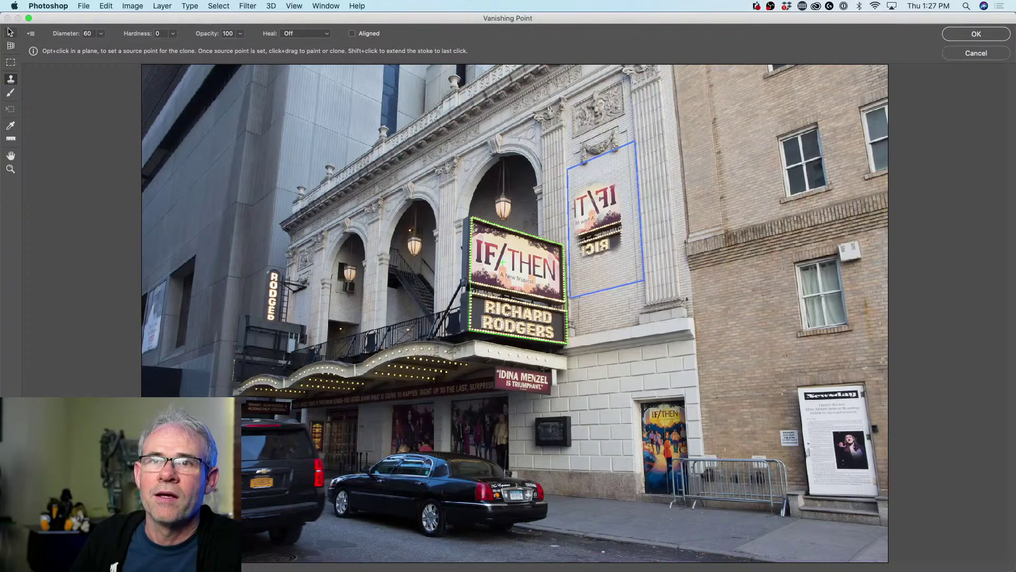
{"action": "left_click", "coordinate": [11, 33]}
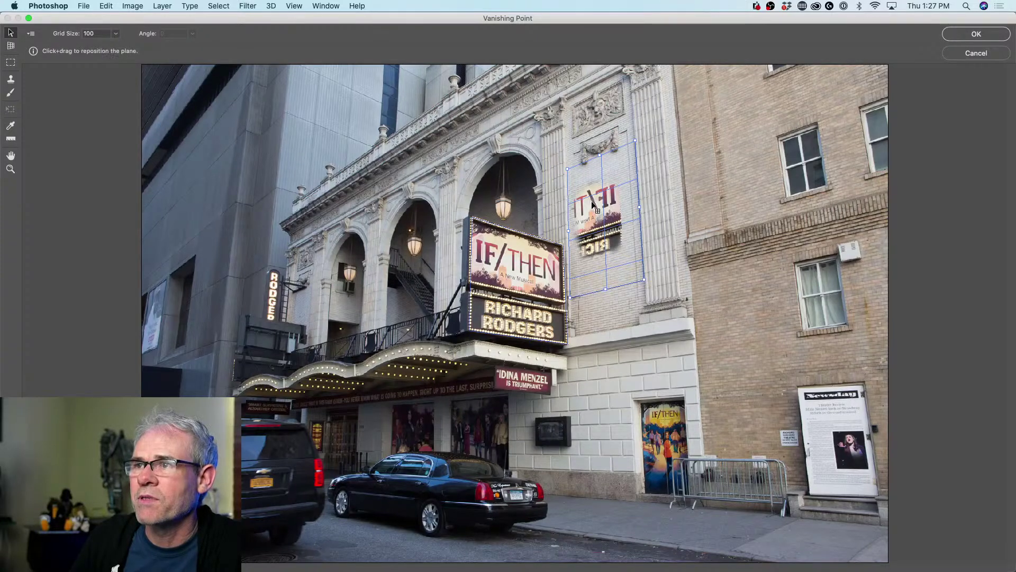
{"action": "left_click_drag", "start_coordinate": [591, 204], "coordinate": [591, 207]}
{"action": "key", "text": "alt"}
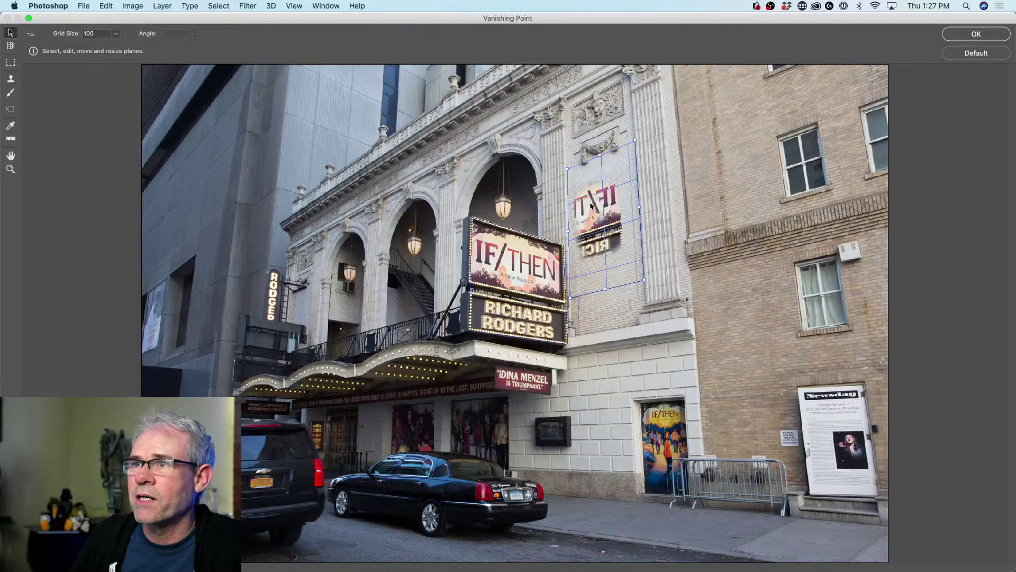
{"action": "key", "text": "super+z"}
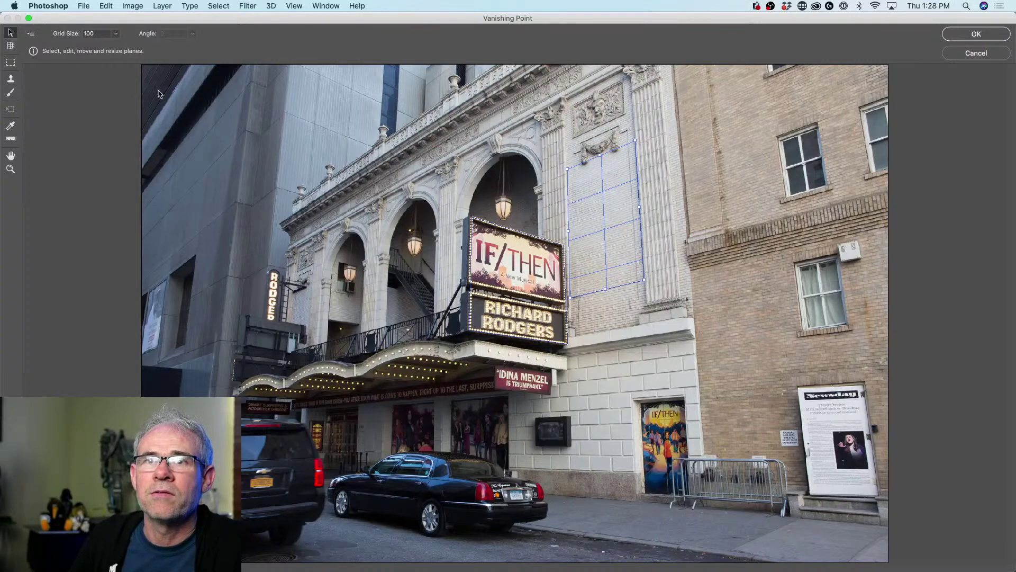
- Sample the THEN lettering on the sign as the stamp source, and reduce the Brush tool's diameter to 20
{"action": "left_click", "coordinate": [11, 80]}
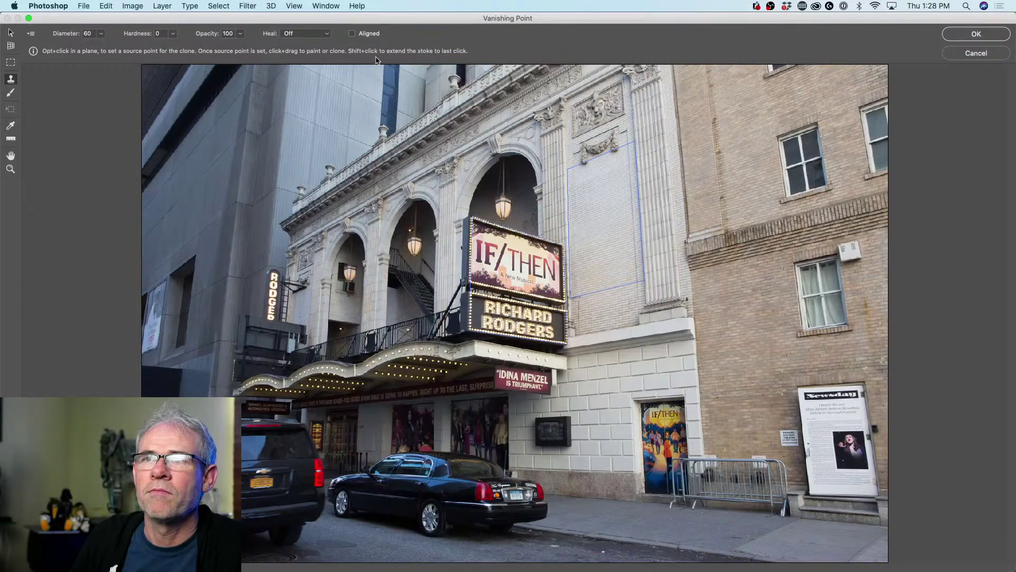
{"action": "left_click", "coordinate": [513, 261], "text": "alt"}
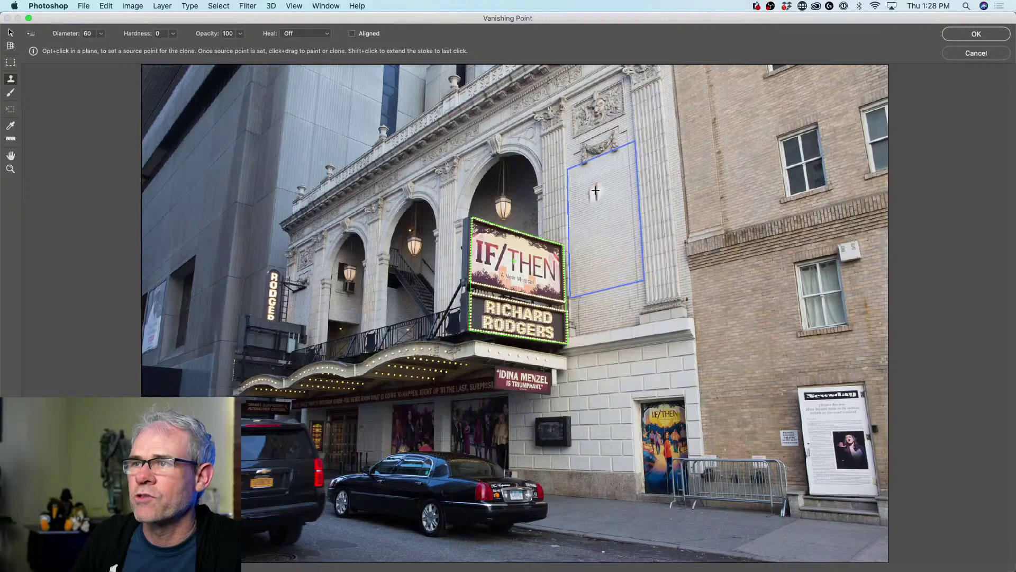
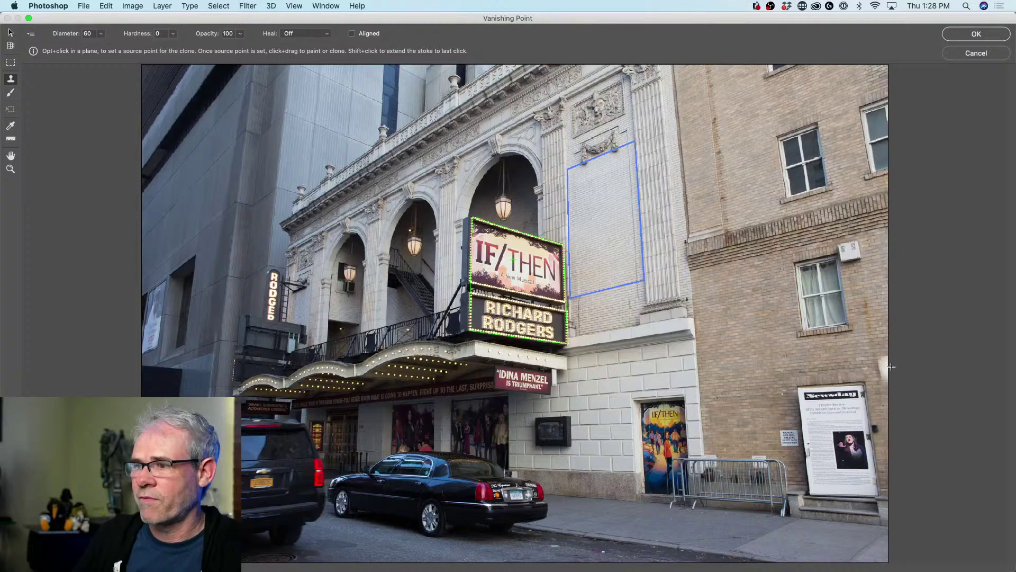
{"action": "left_click", "coordinate": [11, 93]}
{"action": "key", "text": "alt"}
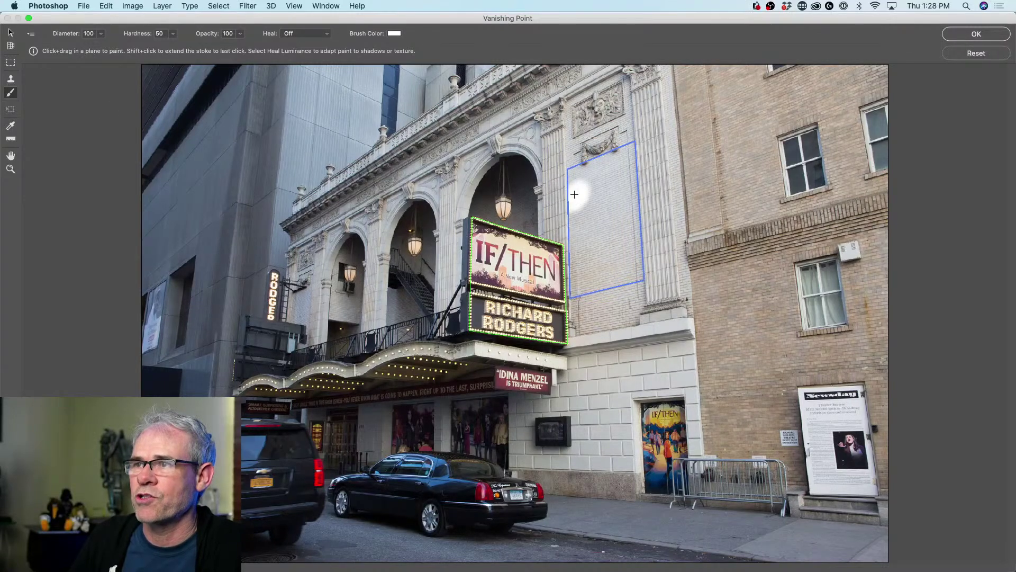
{"action": "key", "text": "bracketleft"}
{"action": "key", "text": "bracketleft"}
{"action": "key", "text": "bracketleft"}
{"action": "key", "text": "bracketleft"}
{"action": "key", "text": "bracketleft"}
{"action": "key", "text": "bracketleft"}
{"action": "key", "text": "bracketleft"}
{"action": "key", "text": "bracketleft"}
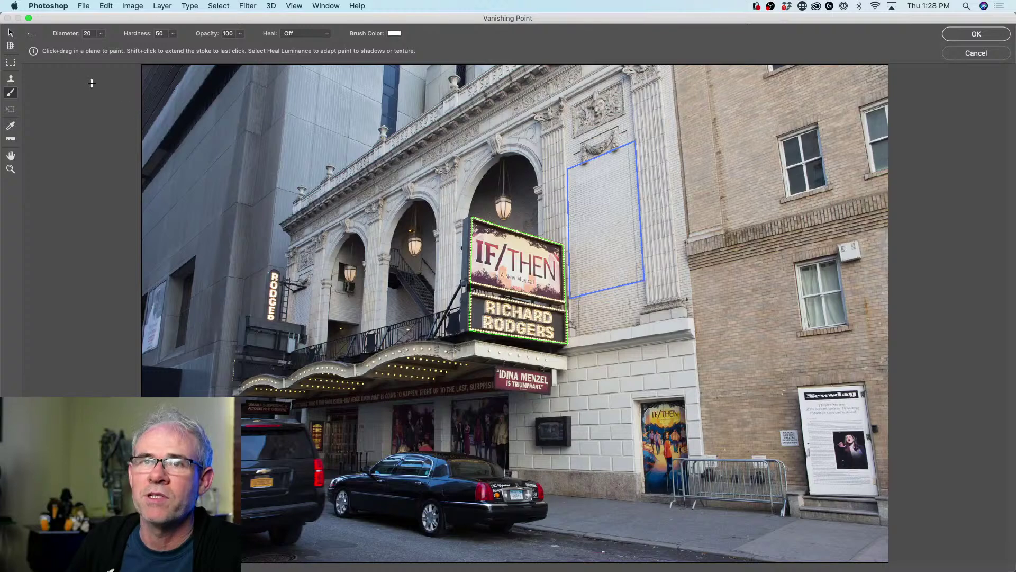
- Try pulling a new plane off the edge of the white wall plane, delete it, and reselect the wall plane
{"action": "left_click", "coordinate": [11, 46]}
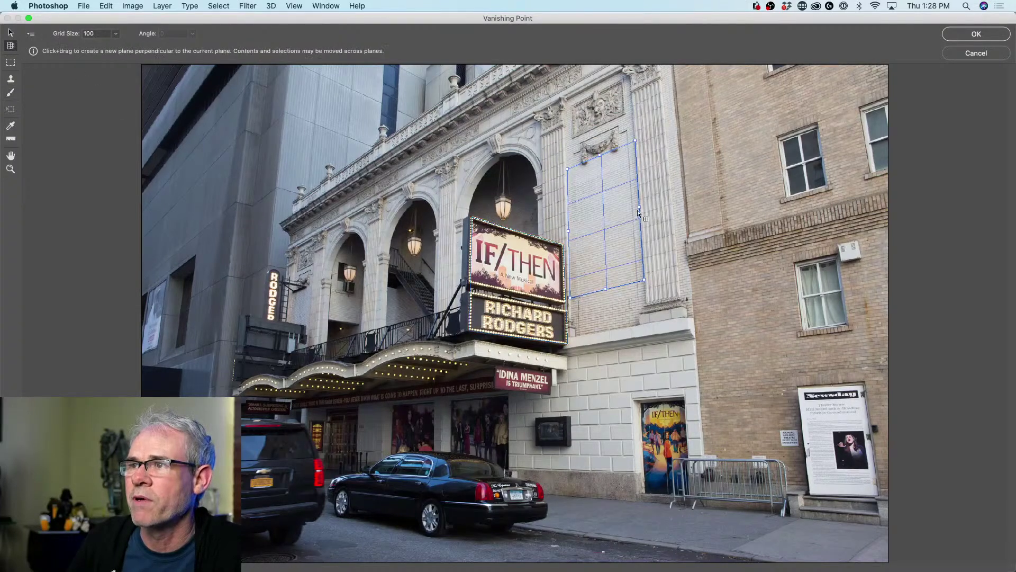
{"action": "left_click_drag", "start_coordinate": [639, 209], "coordinate": [603, 190]}
{"action": "key", "text": "BackSpace"}
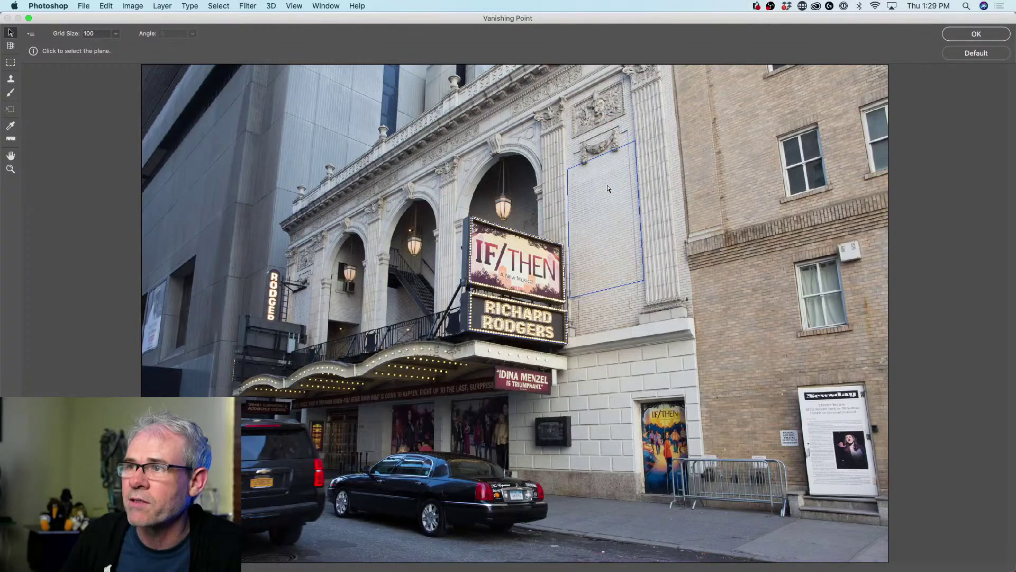
{"action": "left_click", "coordinate": [614, 185]}
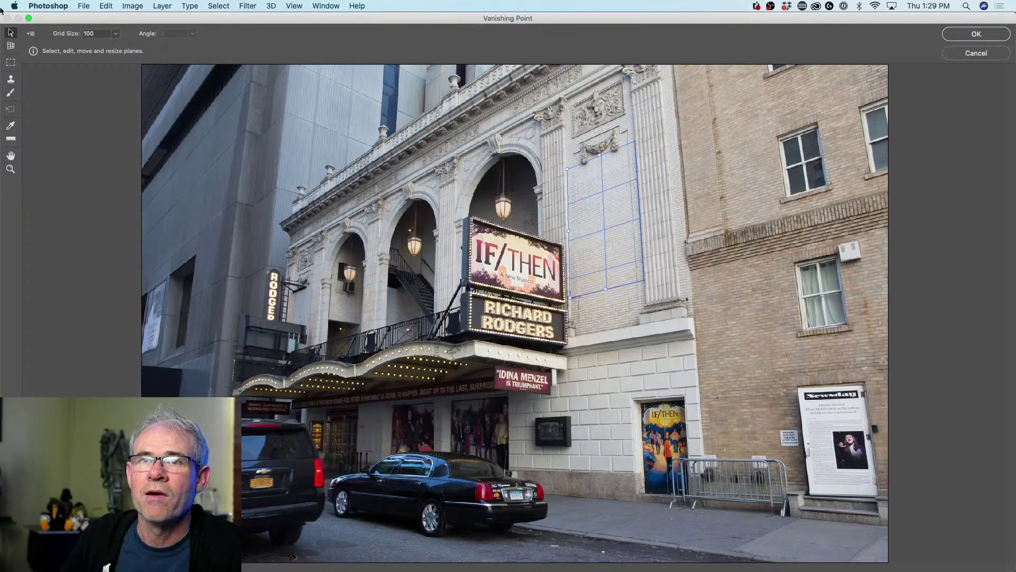
- Create a four-corner perspective plane spanning the white wall and the brick building, from the upper frieze down to the sidewalk
{"action": "left_click", "coordinate": [11, 46]}
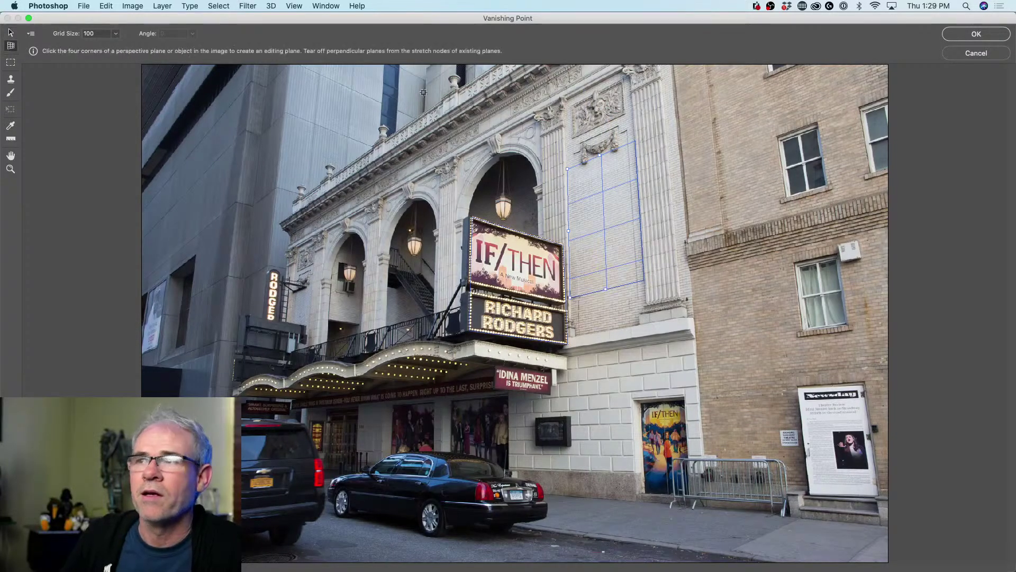
{"action": "left_click", "coordinate": [566, 100]}
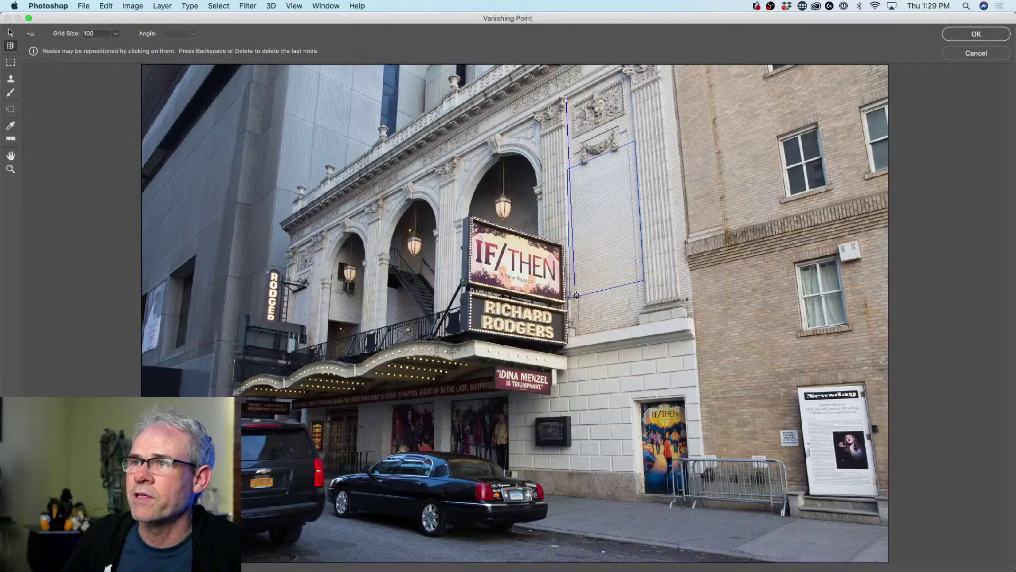
{"action": "left_click", "coordinate": [575, 498]}
{"action": "left_click", "coordinate": [868, 519]}
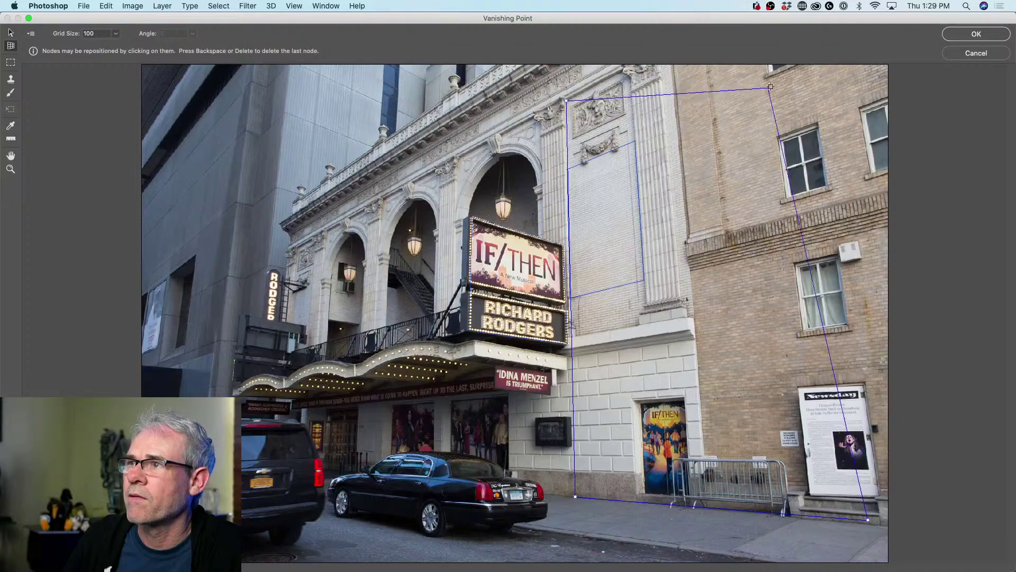
{"action": "left_click", "coordinate": [806, 81]}
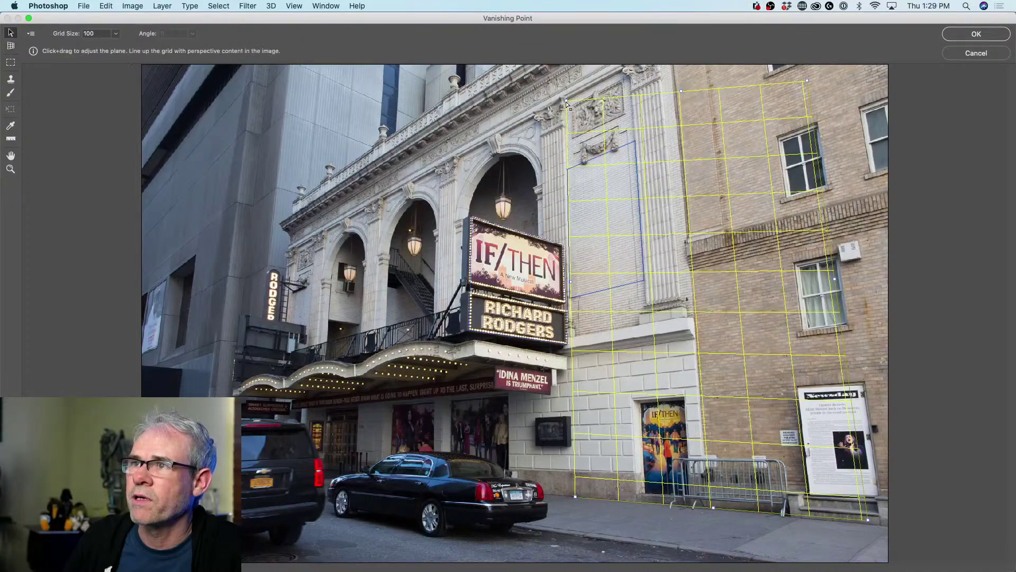
- Adjust the large plane's upper corners to match the wall's perspective, and extend its side edge beyond the image
{"action": "left_click_drag", "start_coordinate": [566, 106], "coordinate": [572, 176]}
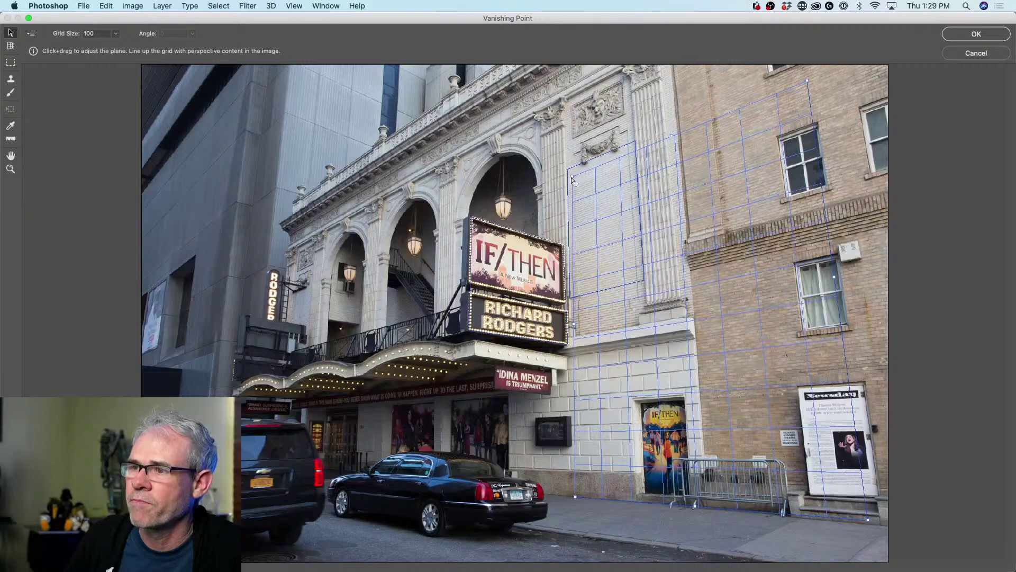
{"action": "left_click_drag", "start_coordinate": [807, 84], "coordinate": [801, 77]}
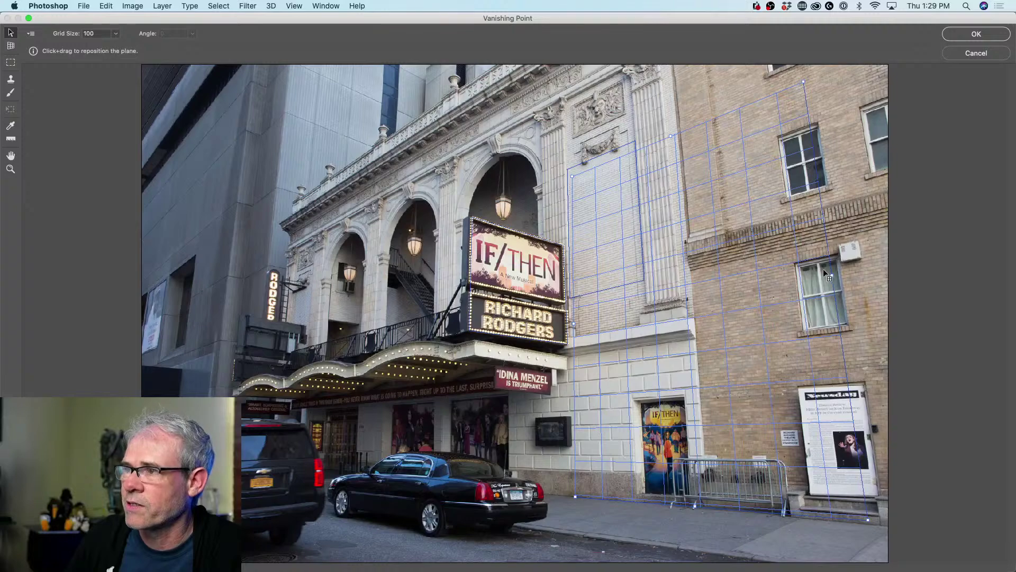
{"action": "left_click_drag", "start_coordinate": [832, 275], "coordinate": [935, 236]}
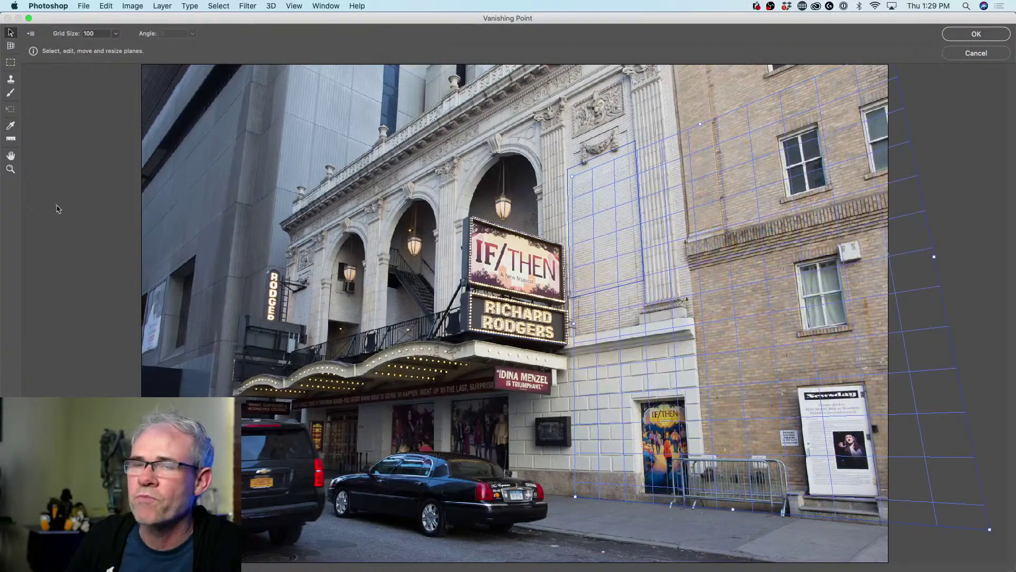
- Try painting a white freehand line with the Brush tool across the large wall plane, and undo the stroke
{"action": "left_click", "coordinate": [11, 93]}
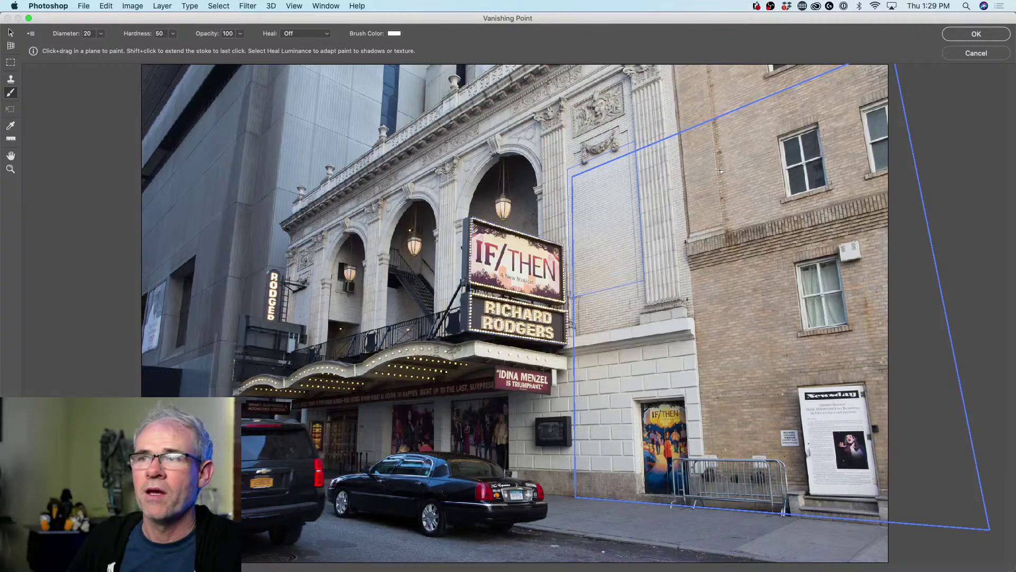
{"action": "mouse_move", "coordinate": [693, 159]}
{"action": "left_mouse_down"}
{"action": "mouse_move", "coordinate": [705, 192]}
{"action": "mouse_move", "coordinate": [747, 142]}
{"action": "mouse_move", "coordinate": [696, 231]}
{"action": "mouse_move", "coordinate": [709, 198]}
{"action": "mouse_move", "coordinate": [715, 220]}
{"action": "mouse_move", "coordinate": [590, 210]}
{"action": "mouse_move", "coordinate": [654, 243]}
{"action": "mouse_move", "coordinate": [751, 180]}
{"action": "mouse_move", "coordinate": [877, 148]}
{"action": "mouse_move", "coordinate": [855, 267]}
{"action": "mouse_move", "coordinate": [696, 254]}
{"action": "mouse_move", "coordinate": [805, 339]}
{"action": "mouse_move", "coordinate": [918, 361]}
{"action": "mouse_move", "coordinate": [759, 353]}
{"action": "left_mouse_up"}
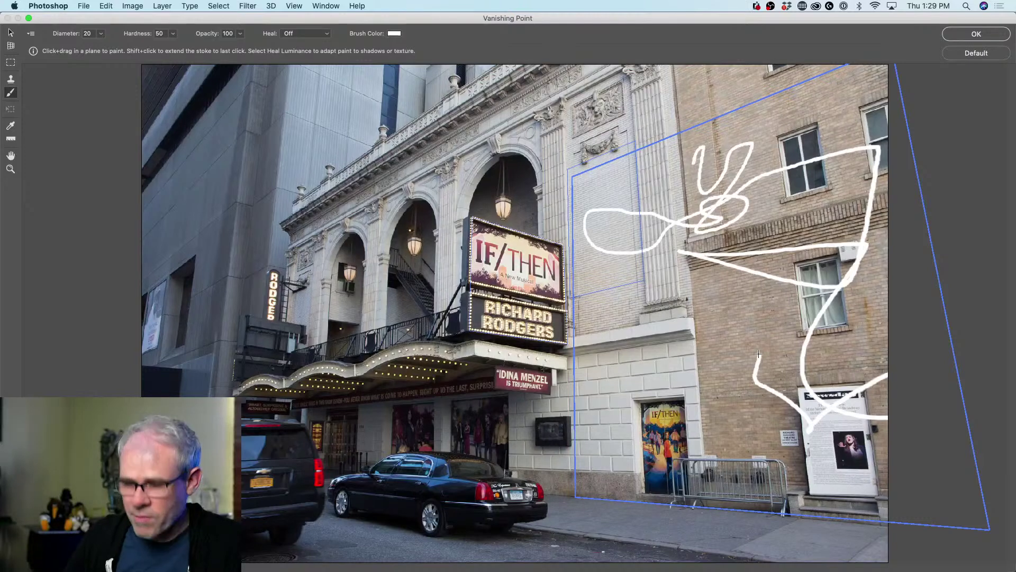
{"action": "key", "text": "super+z"}
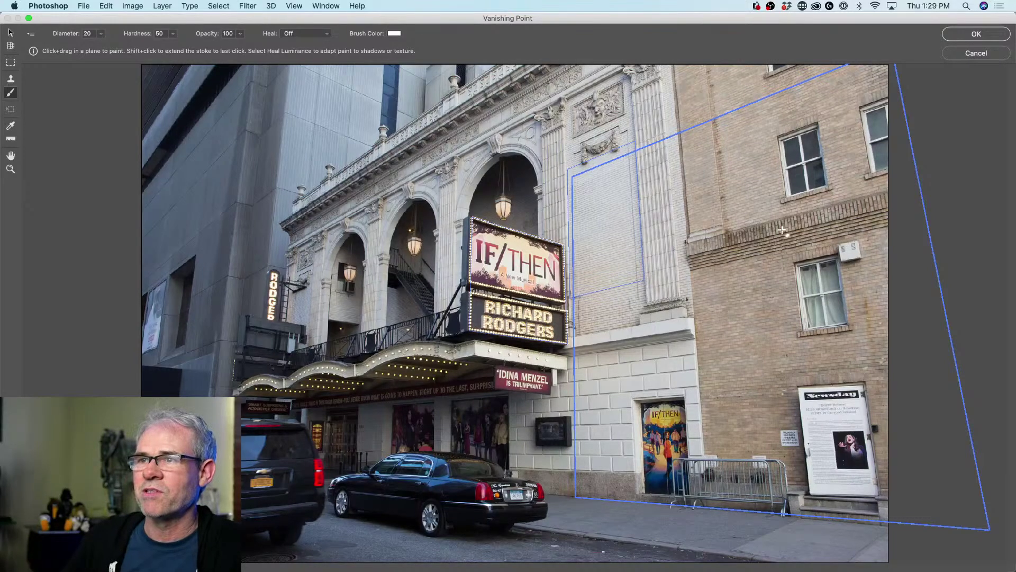
{"action": "key", "text": "alt"}
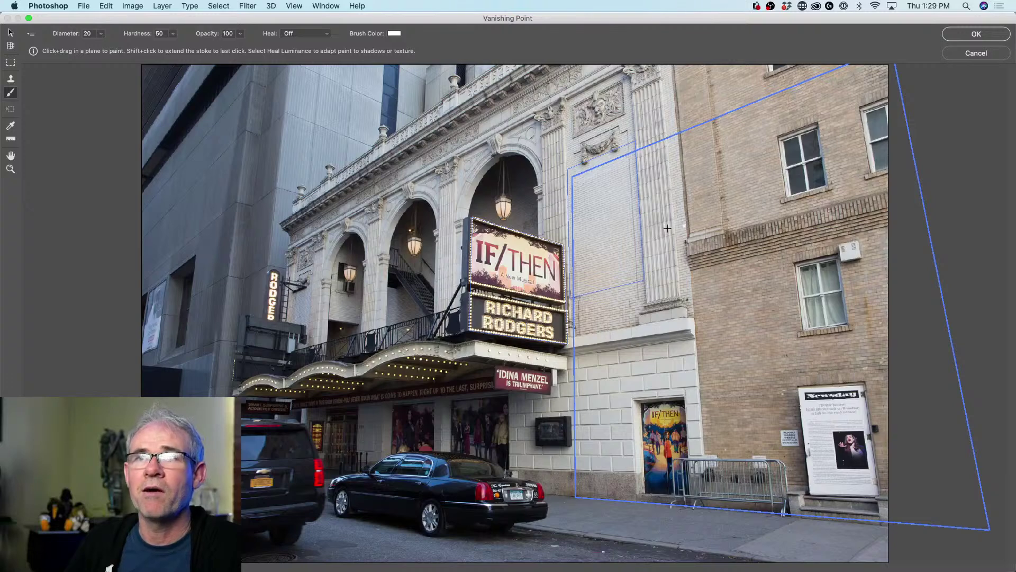
- Set the brush color to black (000000)
{"action": "left_click", "coordinate": [395, 33]}
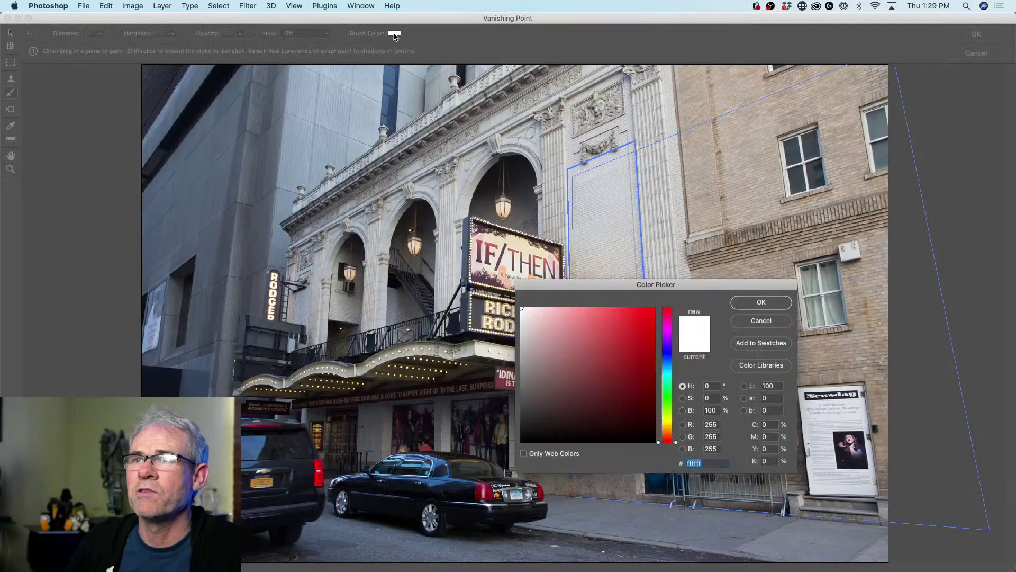
{"action": "left_click", "coordinate": [531, 435]}
{"action": "left_click_drag", "start_coordinate": [532, 435], "coordinate": [522, 441]}
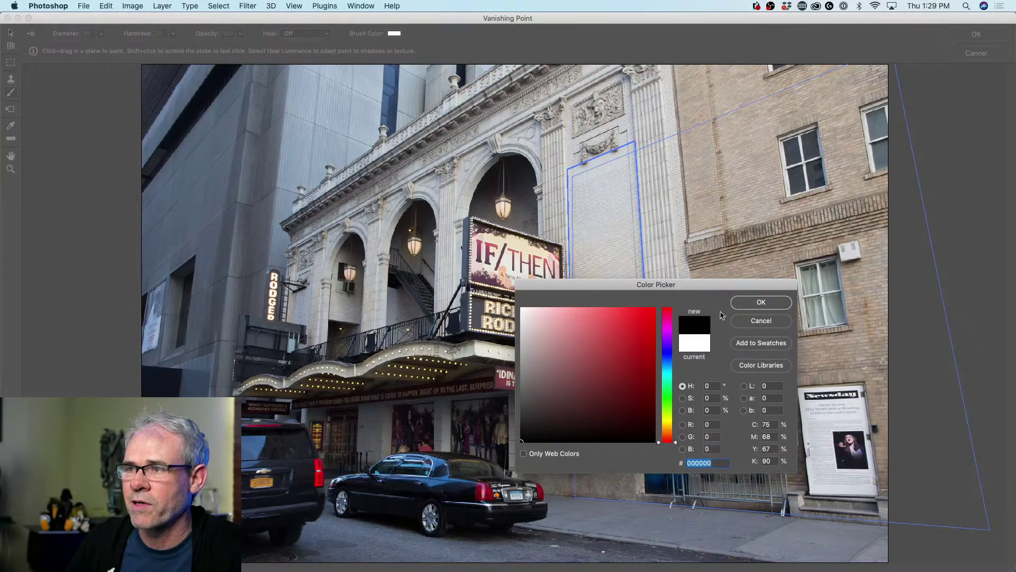
{"action": "left_click", "coordinate": [758, 301]}
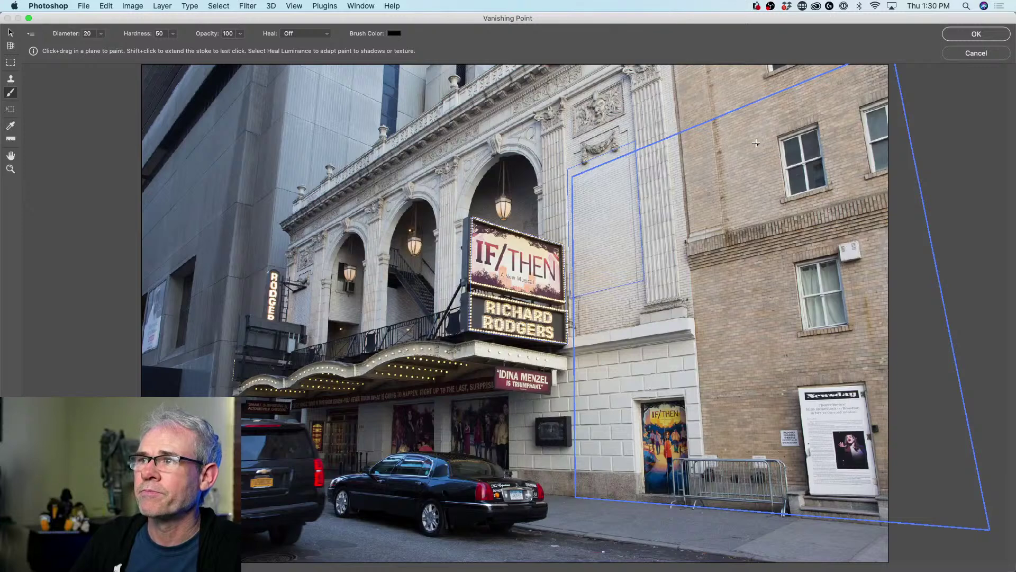
- Set the large wall plane's grid size to 20.98
{"action": "left_click", "coordinate": [10, 34]}
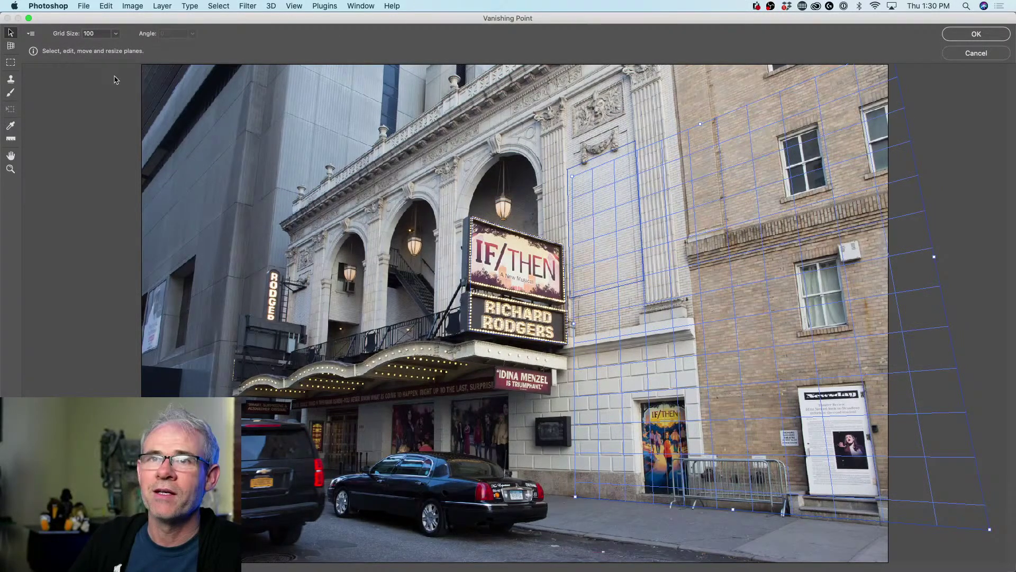
{"action": "left_click", "coordinate": [11, 45]}
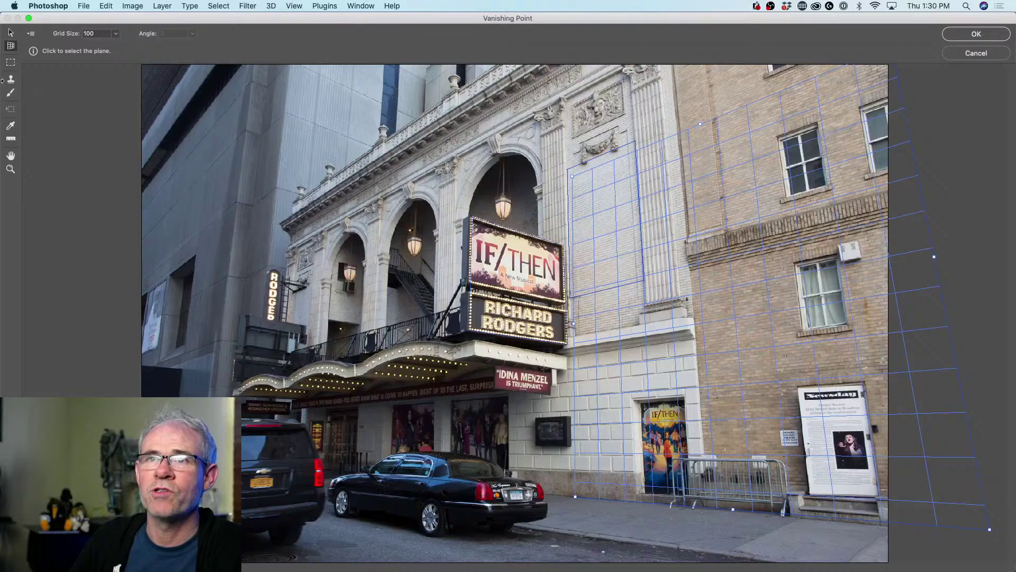
{"action": "left_click", "coordinate": [10, 33]}
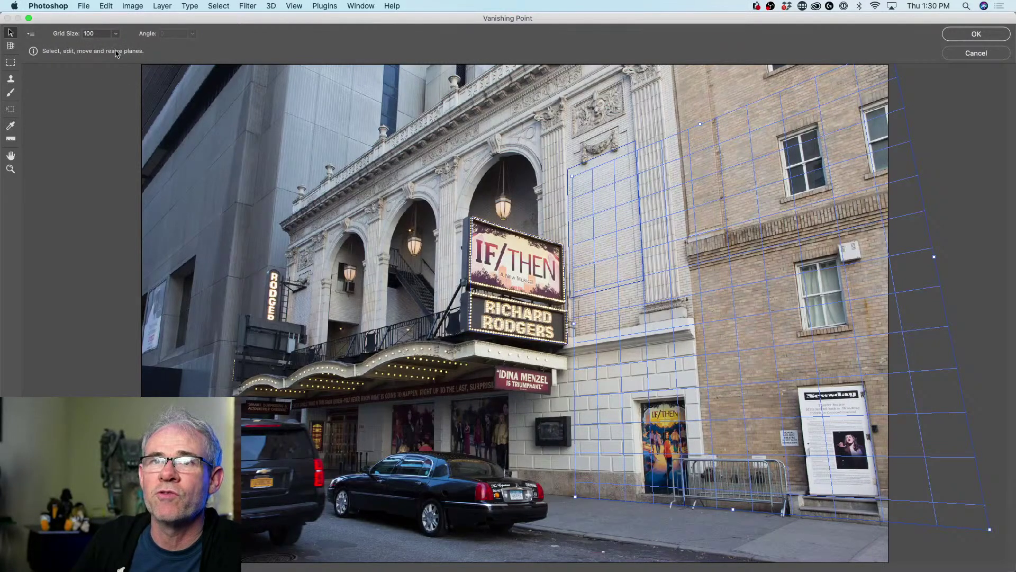
{"action": "left_click", "coordinate": [116, 34]}
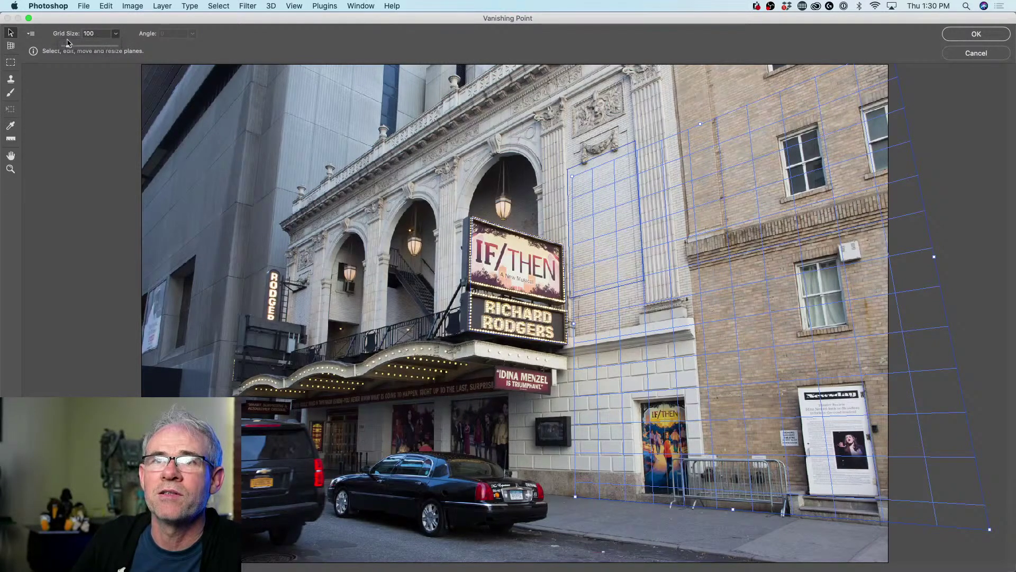
{"action": "left_click_drag", "start_coordinate": [67, 47], "coordinate": [63, 47]}
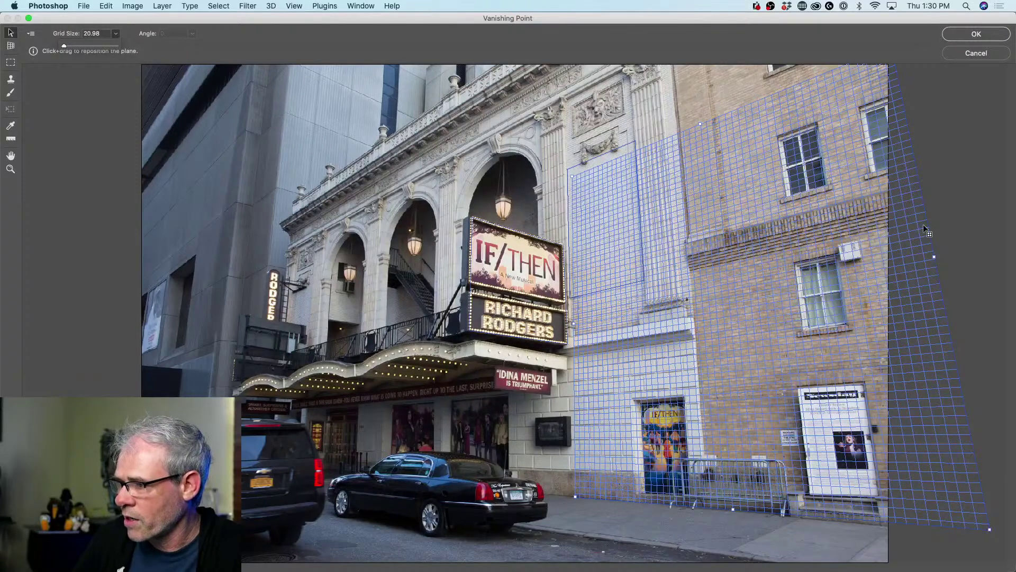
- Review the Vanishing Point display and export options from the Stamp tool, and apply the filter to vp.jpg
{"action": "left_click", "coordinate": [10, 80]}
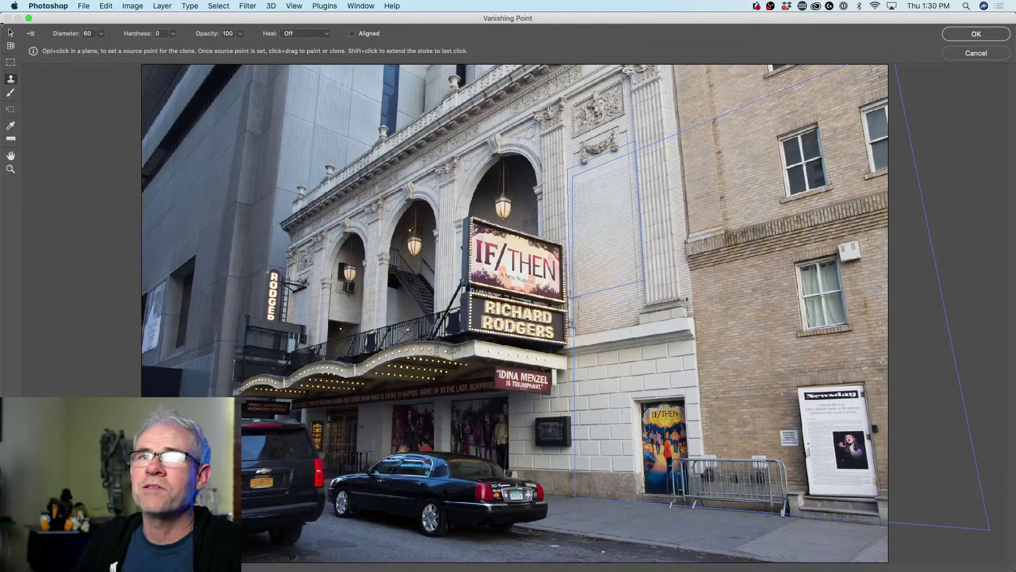
{"action": "left_click", "coordinate": [32, 34]}
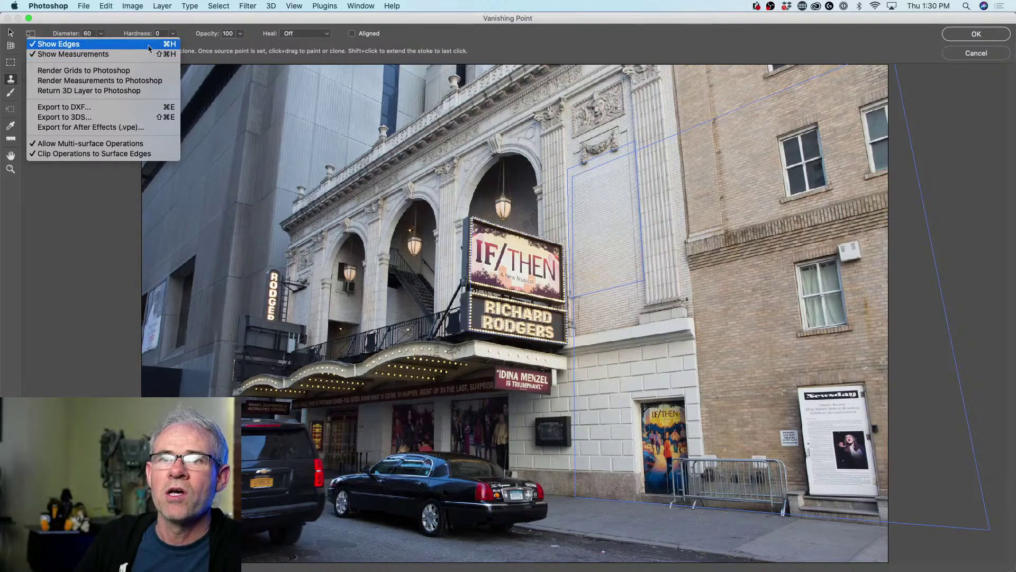
{"action": "left_click", "coordinate": [206, 23]}
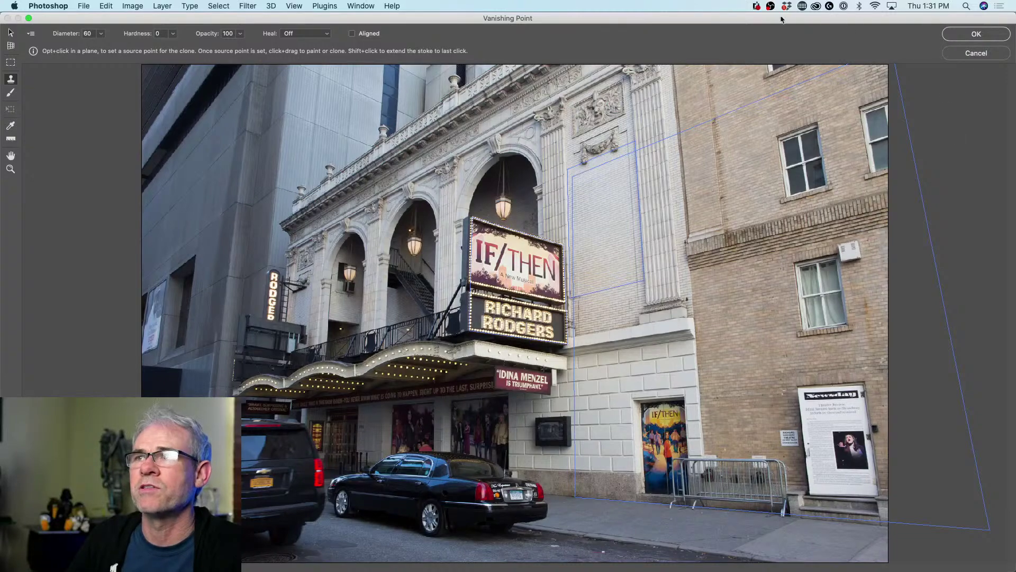
{"action": "left_click", "coordinate": [964, 35]}
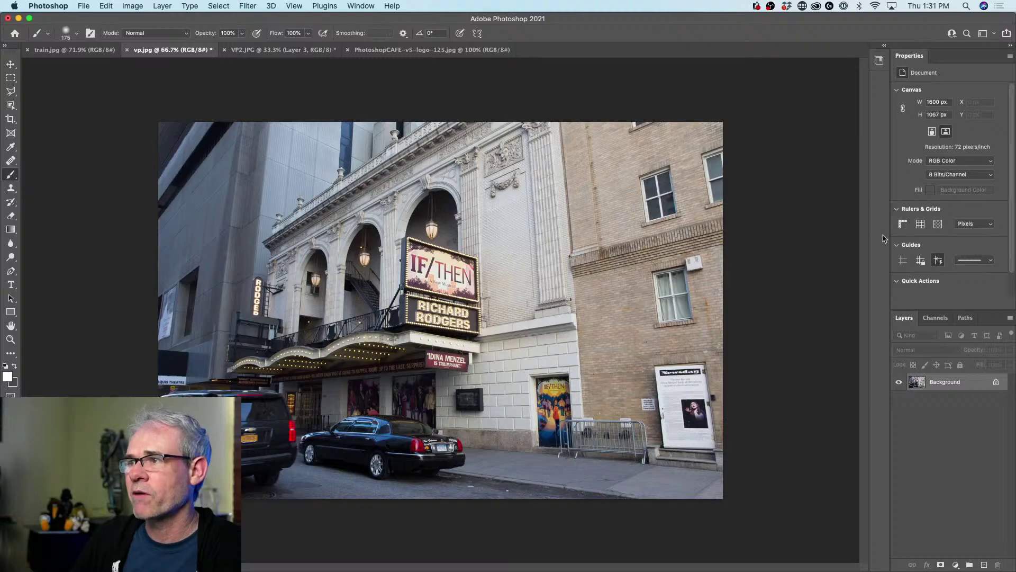
- Switch to train.jpg and add a horizontal placeholder text layer over the NMRX lettering on the locomotive's side
{"action": "scroll", "coordinate": [470, 217], "scroll_direction": "up", "scroll_amount": 2}
{"action": "scroll", "coordinate": [470, 217], "scroll_direction": "down", "scroll_amount": 3}
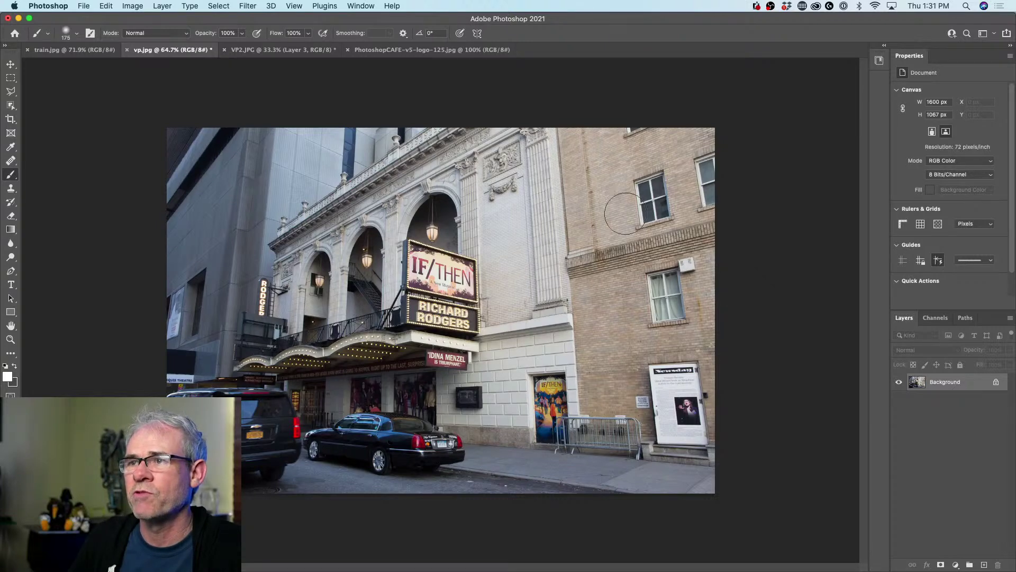
{"action": "left_click", "coordinate": [279, 53]}
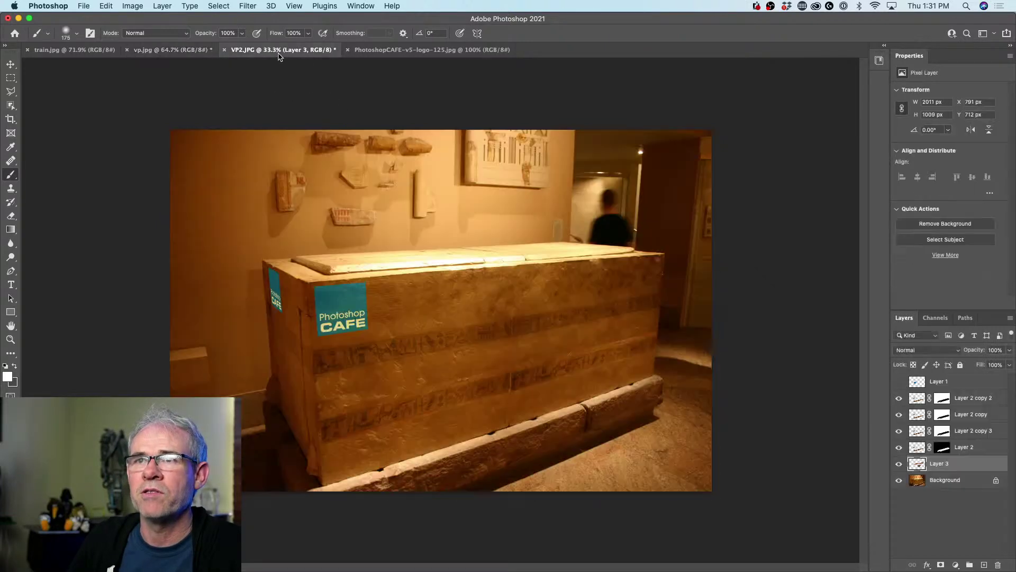
{"action": "left_click", "coordinate": [82, 52]}
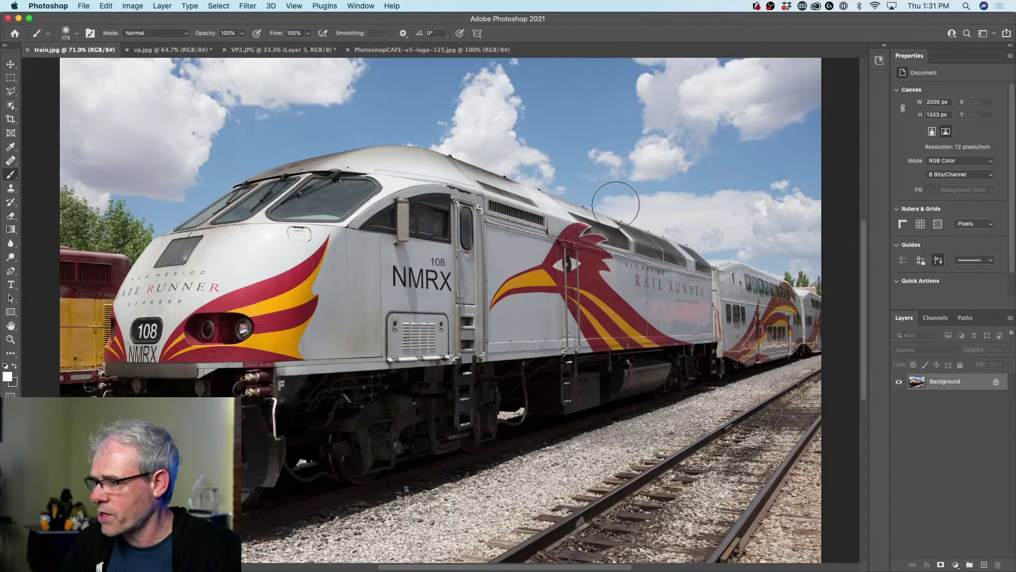
{"action": "left_click", "coordinate": [12, 284]}
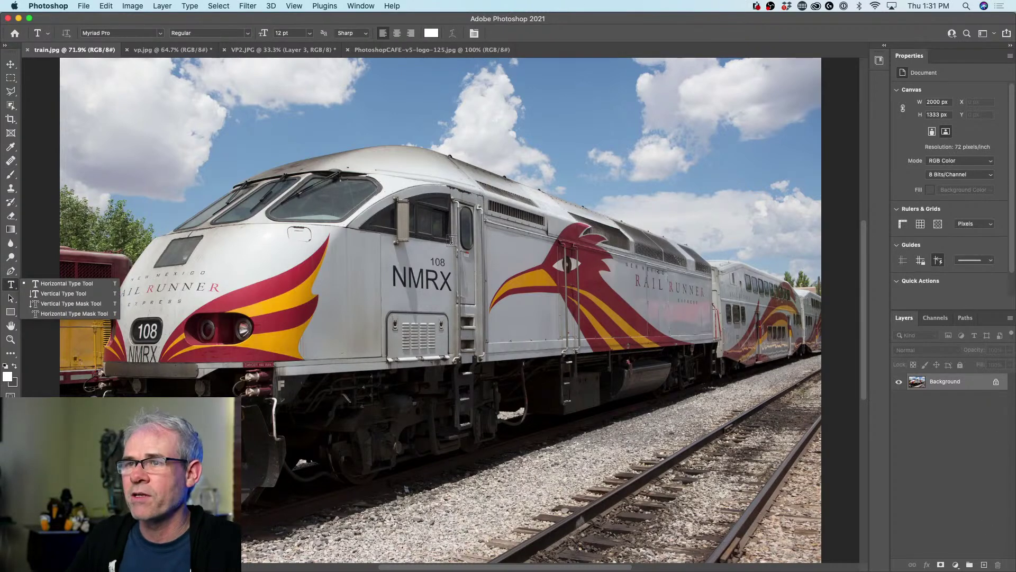
{"action": "left_click", "coordinate": [391, 288]}
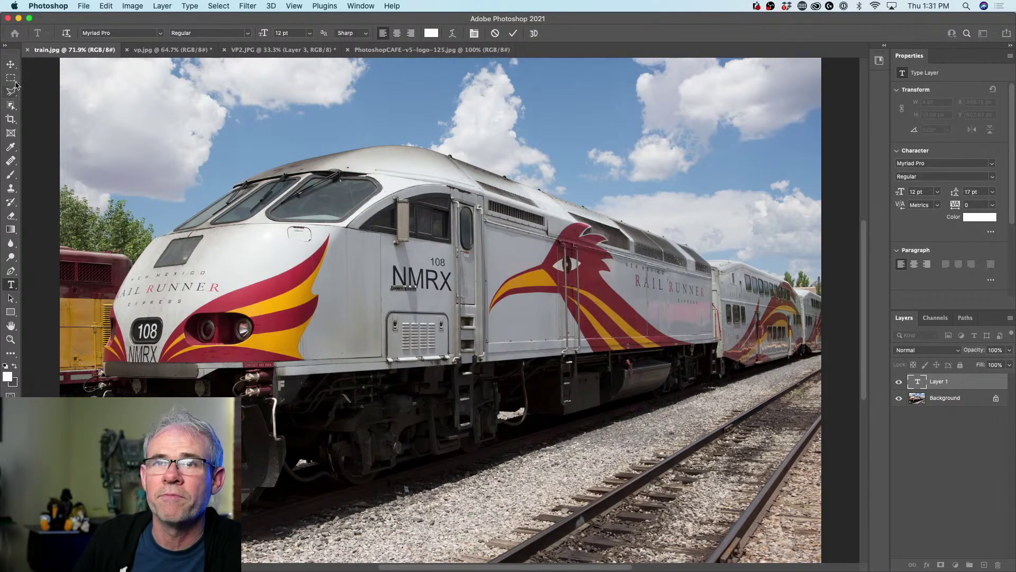
- Scale the placeholder text proportionally to about 1043%, extending it across the locomotive's side
{"action": "left_click", "coordinate": [11, 64]}
{"action": "key", "text": "super+t"}
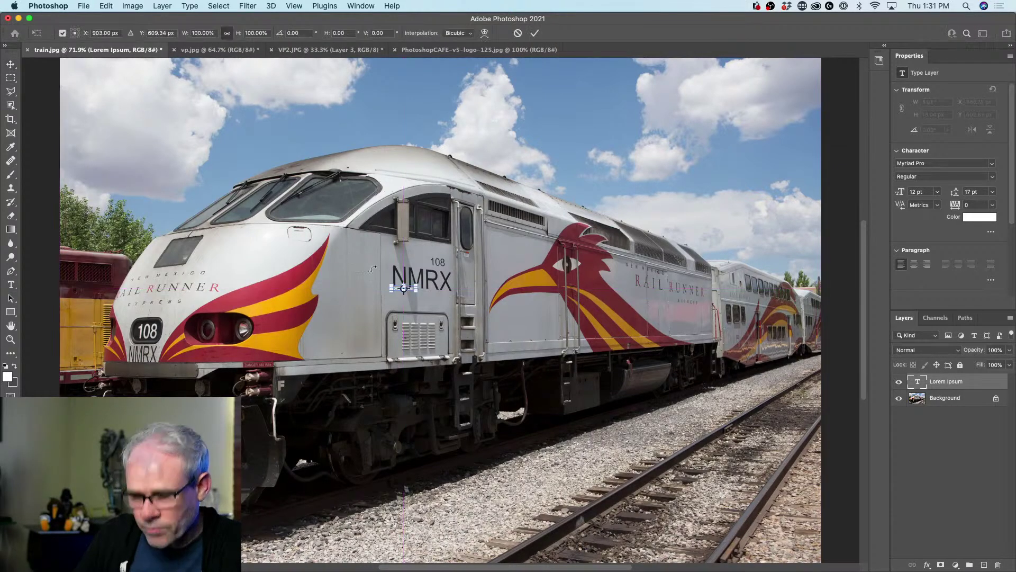
{"action": "left_click_drag", "start_coordinate": [416, 290], "coordinate": [651, 337]}
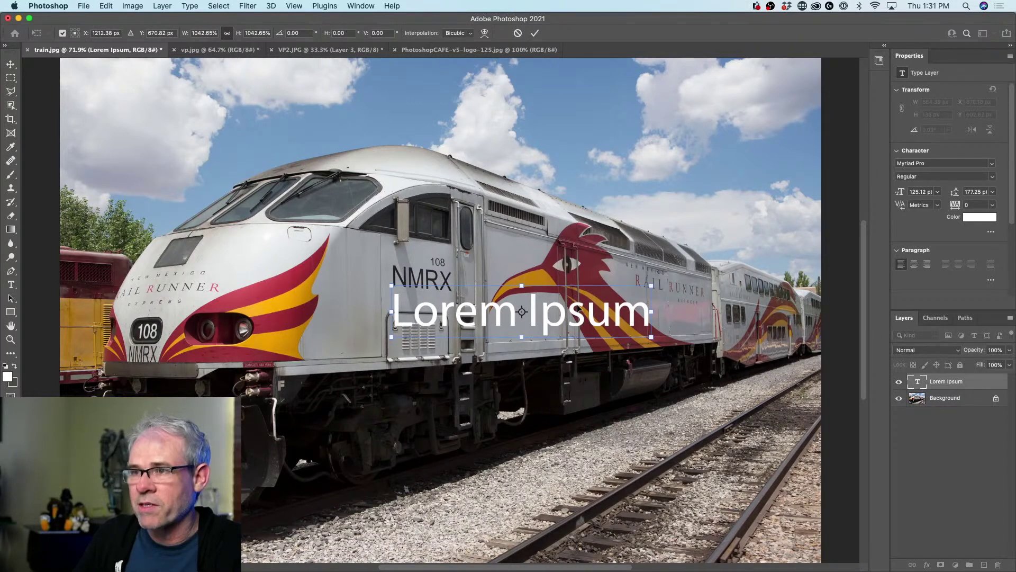
{"action": "key", "text": "Return"}
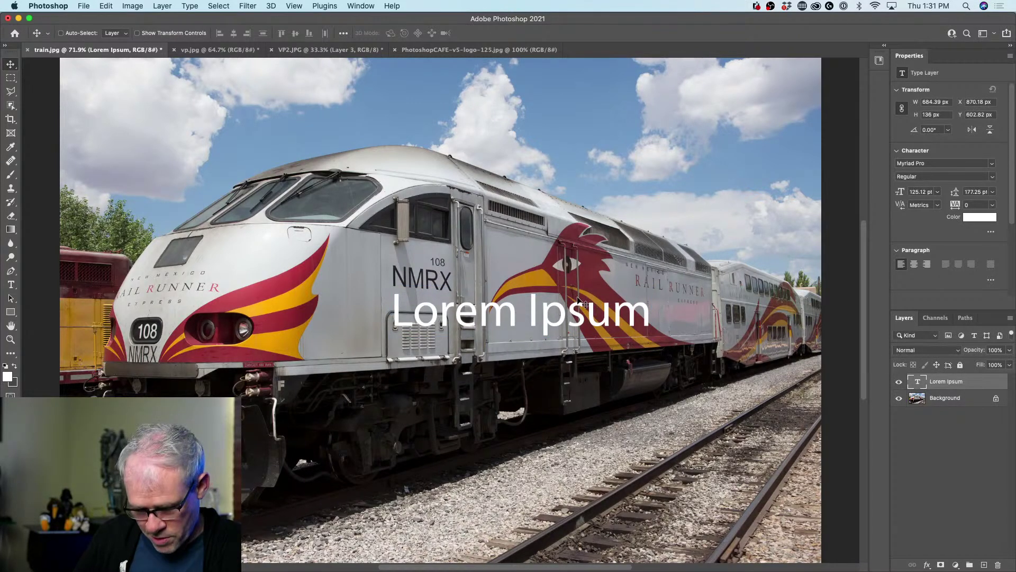
- Replace the placeholder text with "THE TRAIN"
{"action": "key", "text": "t"}
{"action": "left_click", "coordinate": [577, 297]}
{"action": "key", "text": "super+a"}
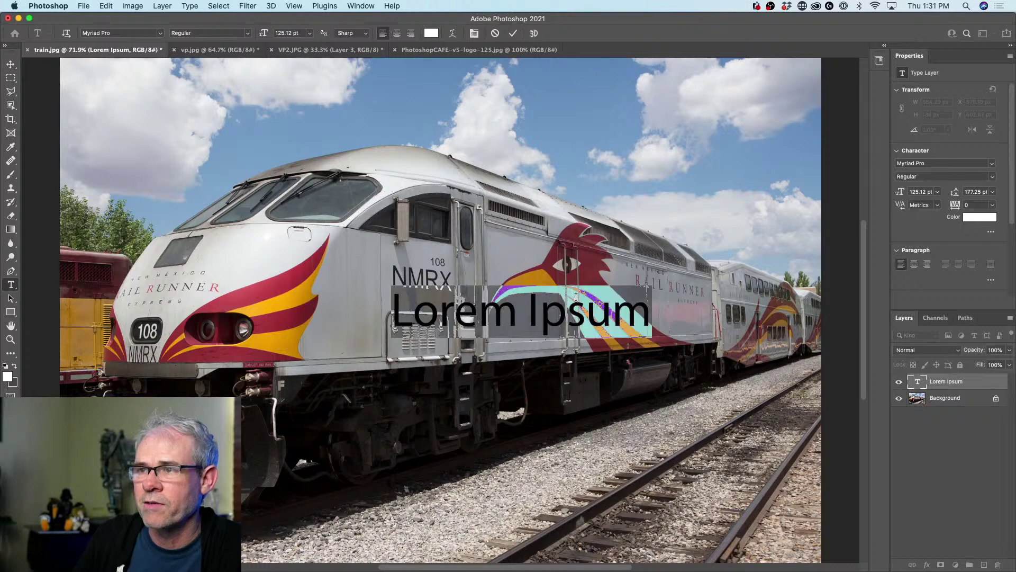
{"action": "type", "text": "THE"}
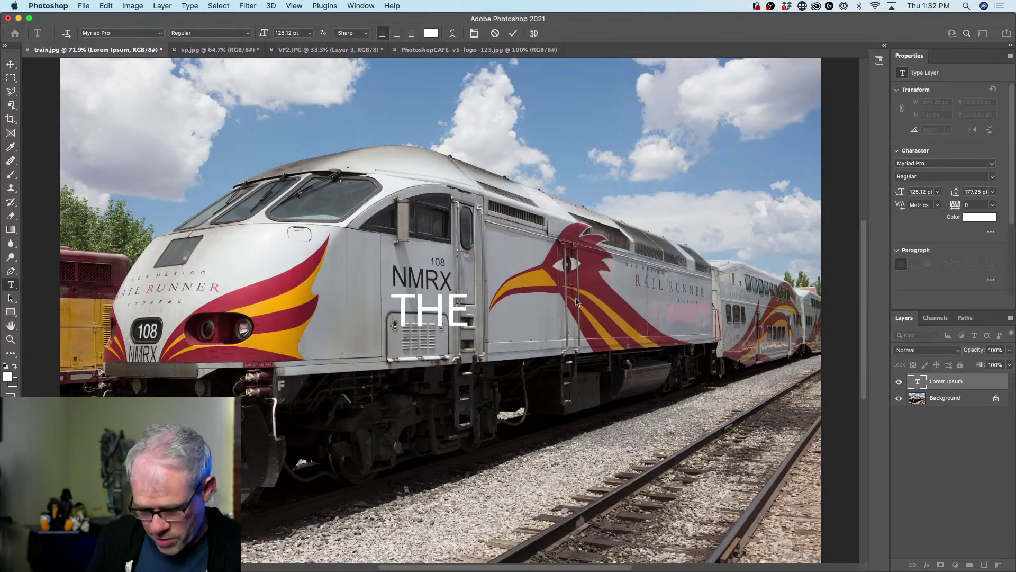
{"action": "type", "text": " TRAIN"}
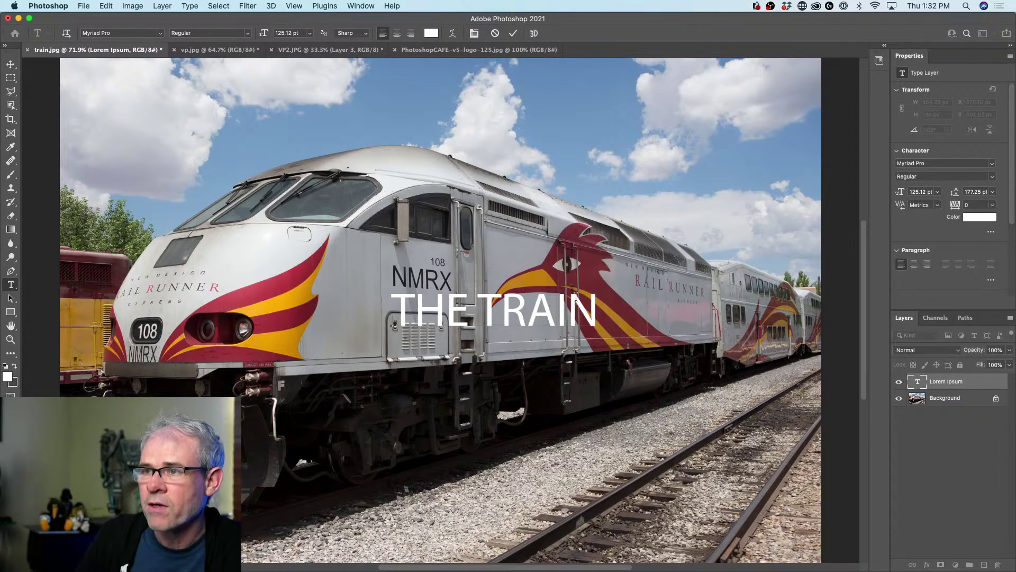
- Set the color of the entire THE TRAIN text to black (000000)
{"action": "key", "text": "alt+shift+Left"}
{"action": "key", "text": "alt+shift+Left"}
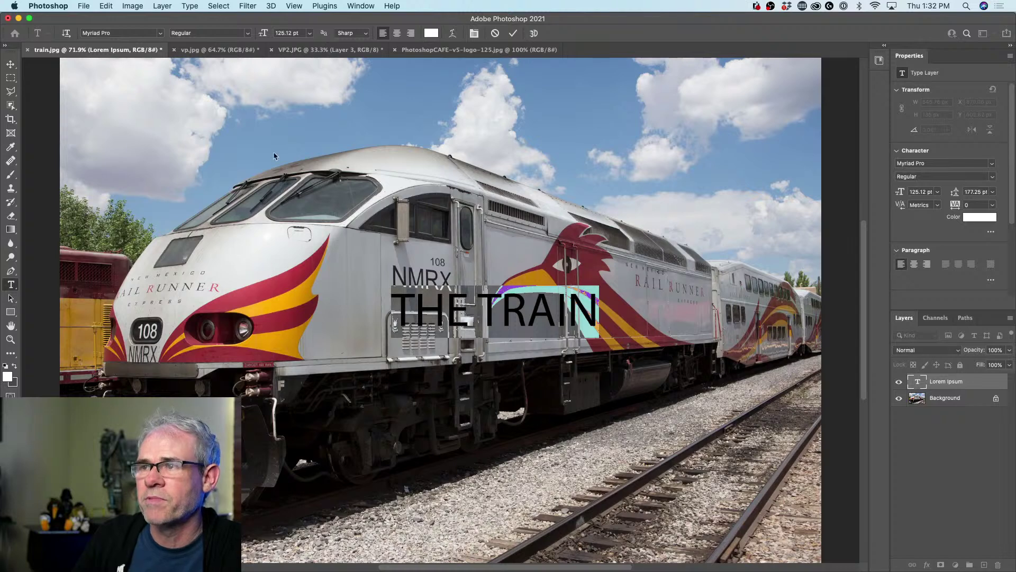
{"action": "left_click", "coordinate": [16, 367]}
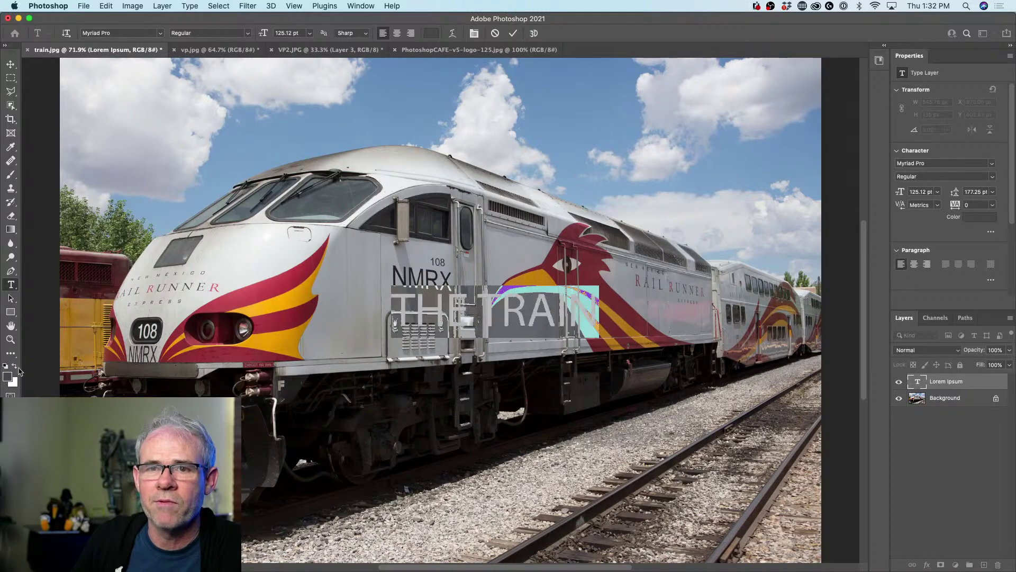
{"action": "left_click", "coordinate": [9, 378]}
{"action": "left_click_drag", "start_coordinate": [578, 378], "coordinate": [495, 447]}
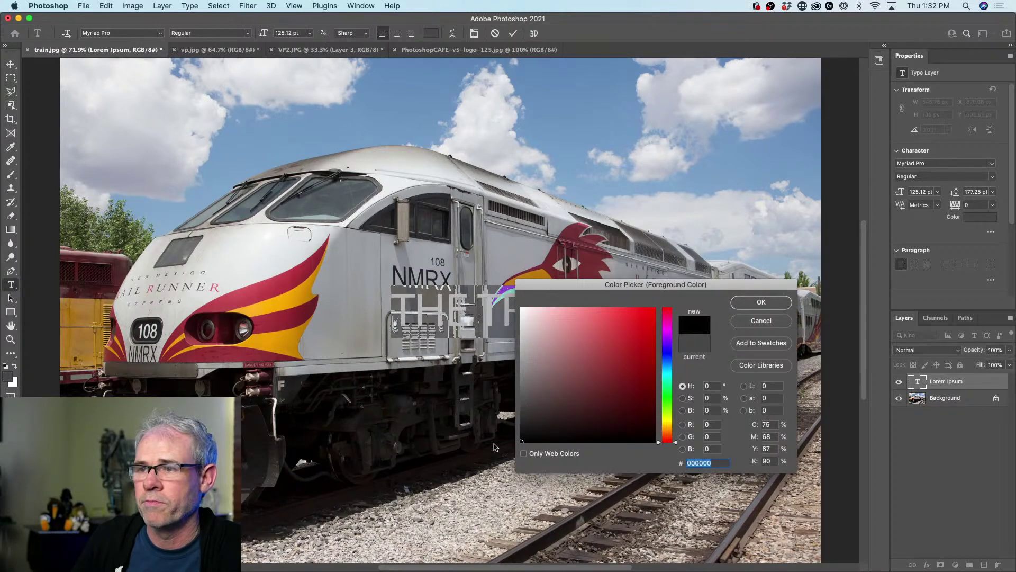
{"action": "left_click", "coordinate": [778, 303]}
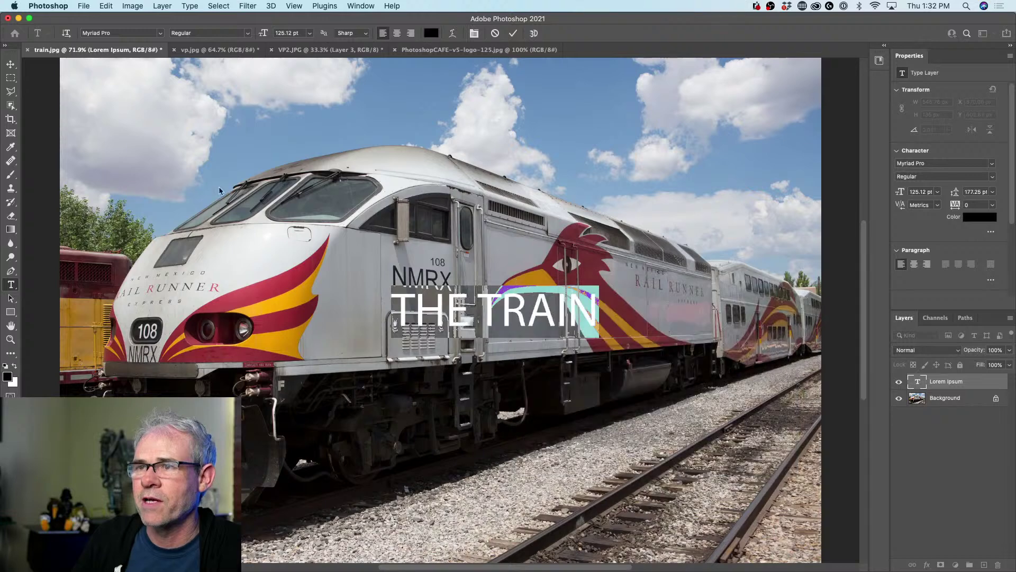
- Move the THE TRAIN text over the bird graphic on the locomotive's side and rasterize the type layer
{"action": "left_click", "coordinate": [11, 64]}
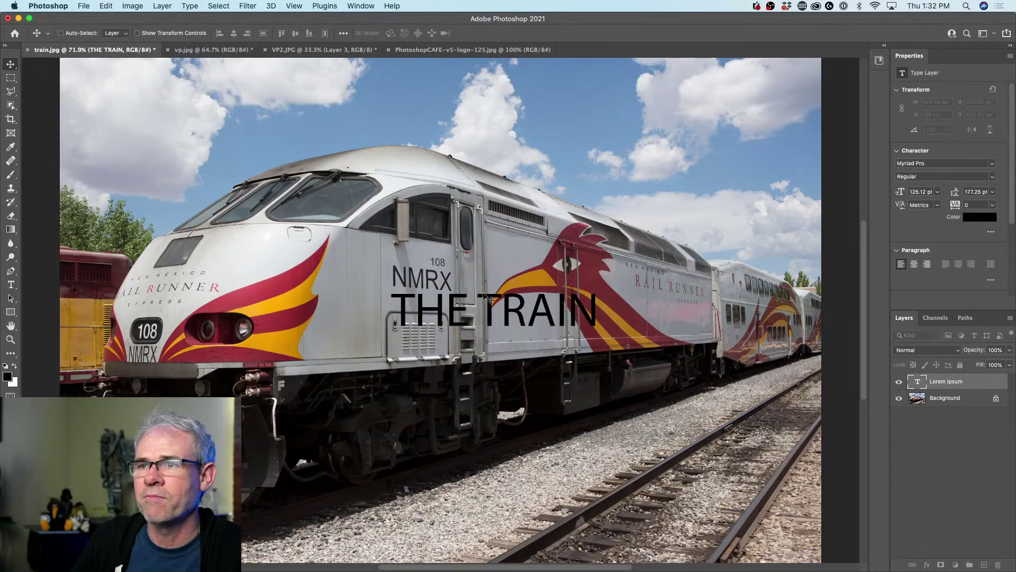
{"action": "left_click_drag", "start_coordinate": [484, 295], "coordinate": [584, 280]}
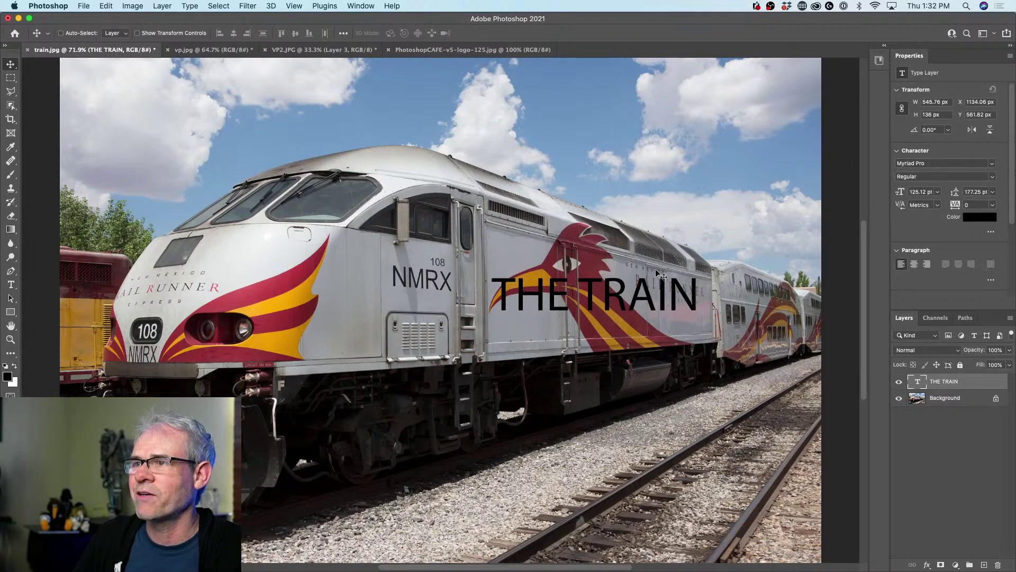
{"action": "right_click", "coordinate": [946, 381]}
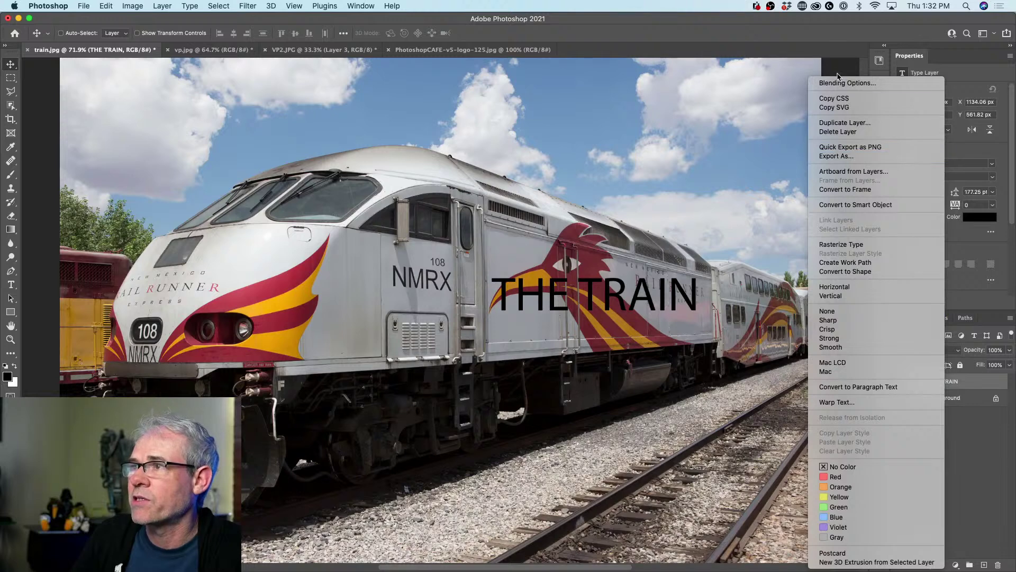
{"action": "left_click", "coordinate": [840, 244]}
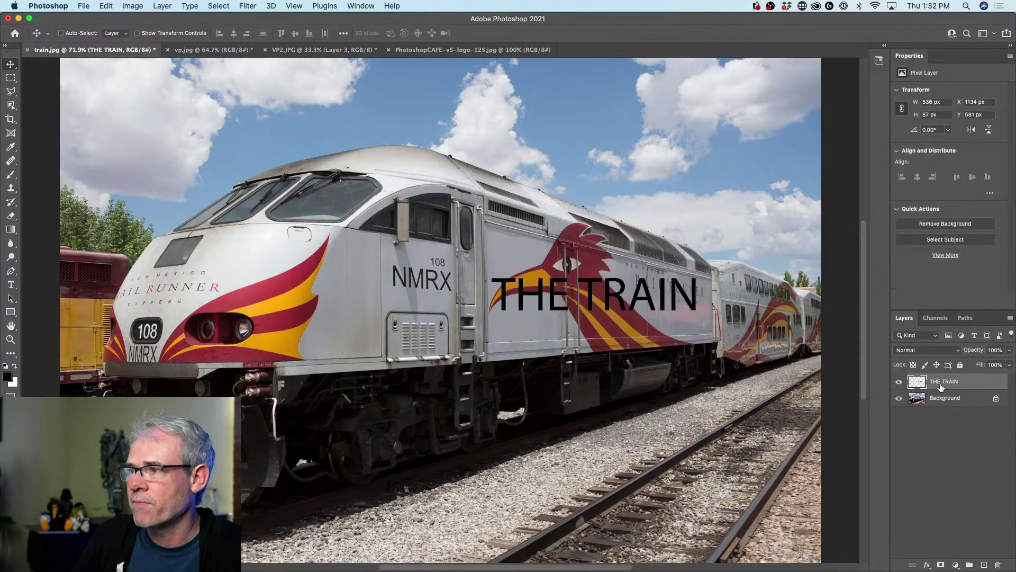
- Select the full canvas on the THE TRAIN layer and hide the layer
{"action": "key", "text": "super+a"}
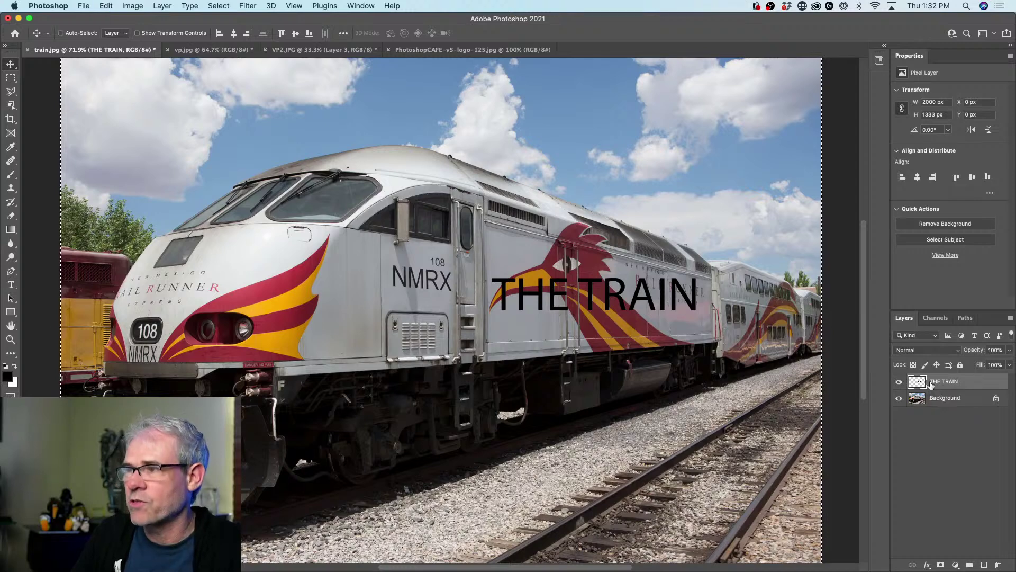
{"action": "left_click", "coordinate": [898, 381]}
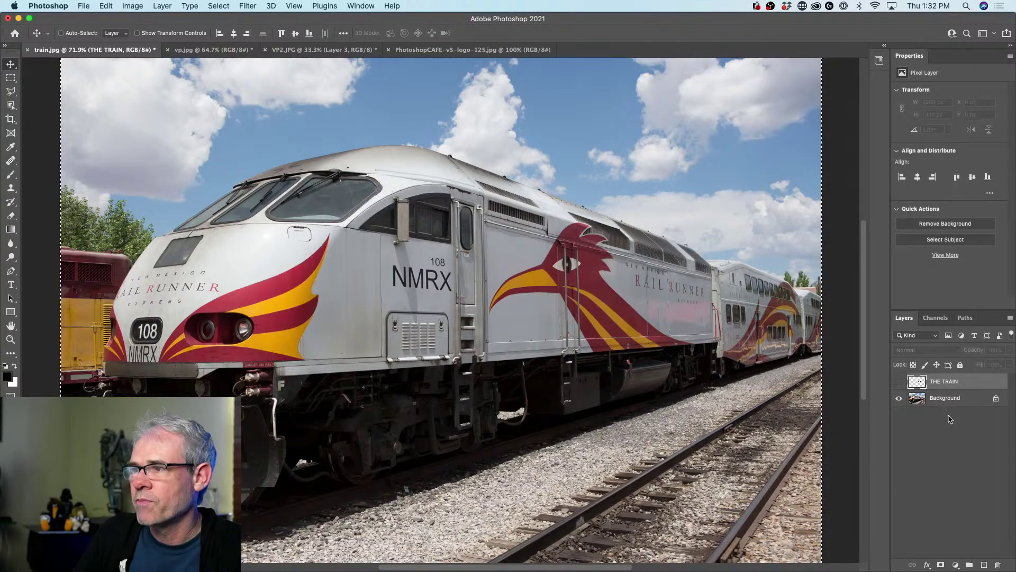
- Add a new empty layer between THE TRAIN and the Background, and clear the selection
{"action": "left_click", "coordinate": [984, 564]}
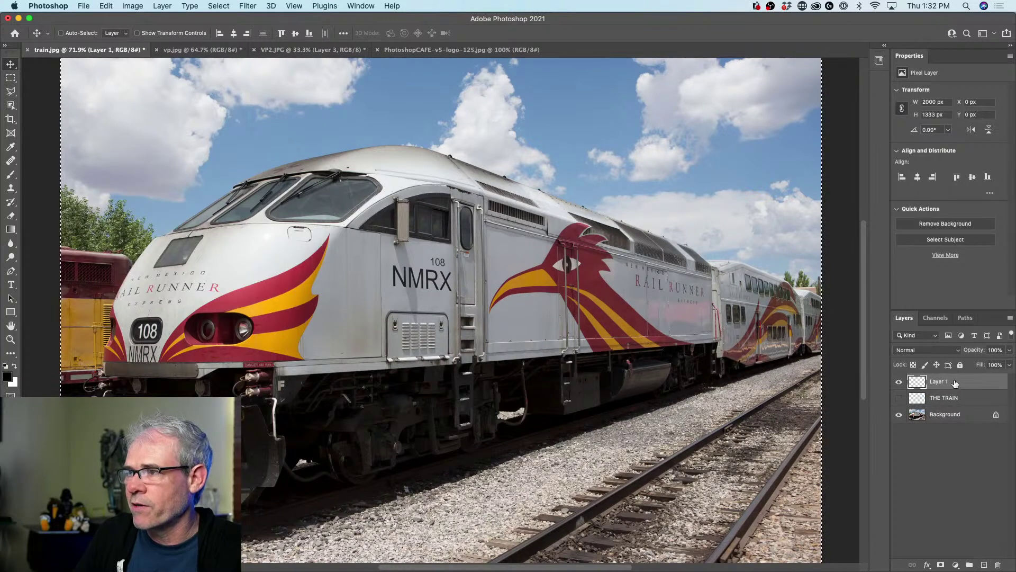
{"action": "left_click_drag", "start_coordinate": [953, 382], "coordinate": [954, 405]}
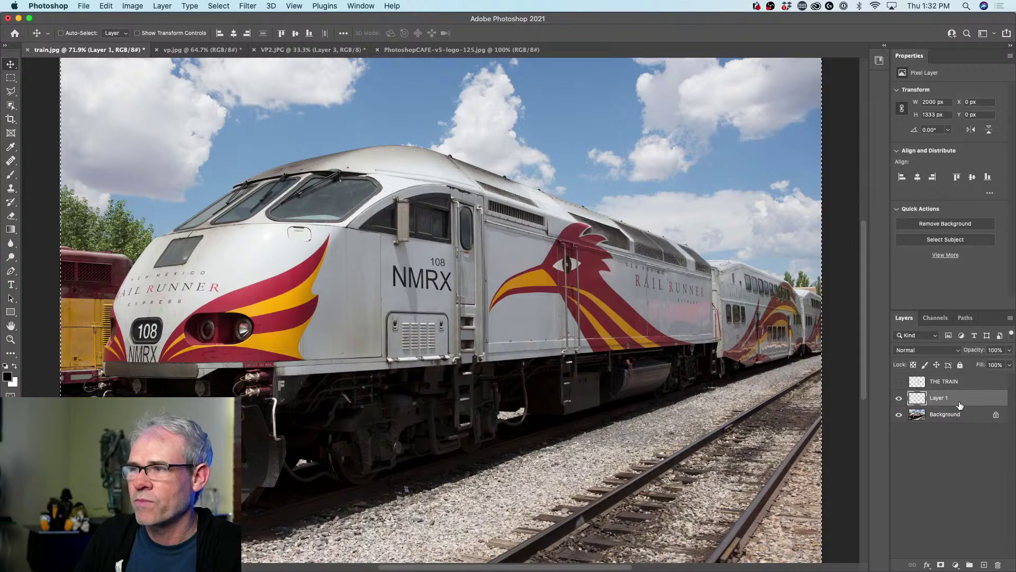
{"action": "key", "text": "super+d"}
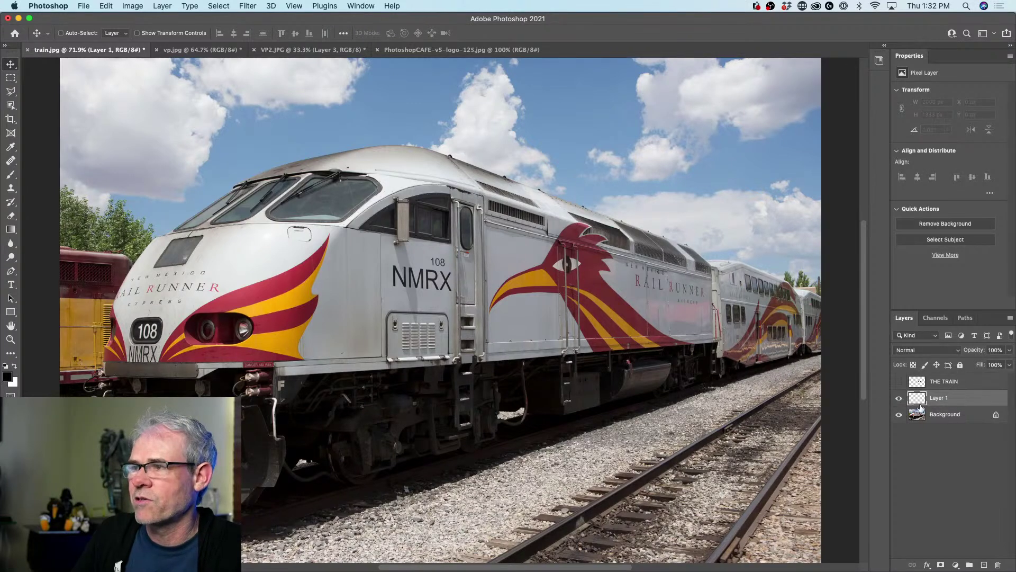
- Create a four-corner Vanishing Point plane along the locomotive's side and extend its front edge onto the nose
{"action": "left_click", "coordinate": [245, 5]}
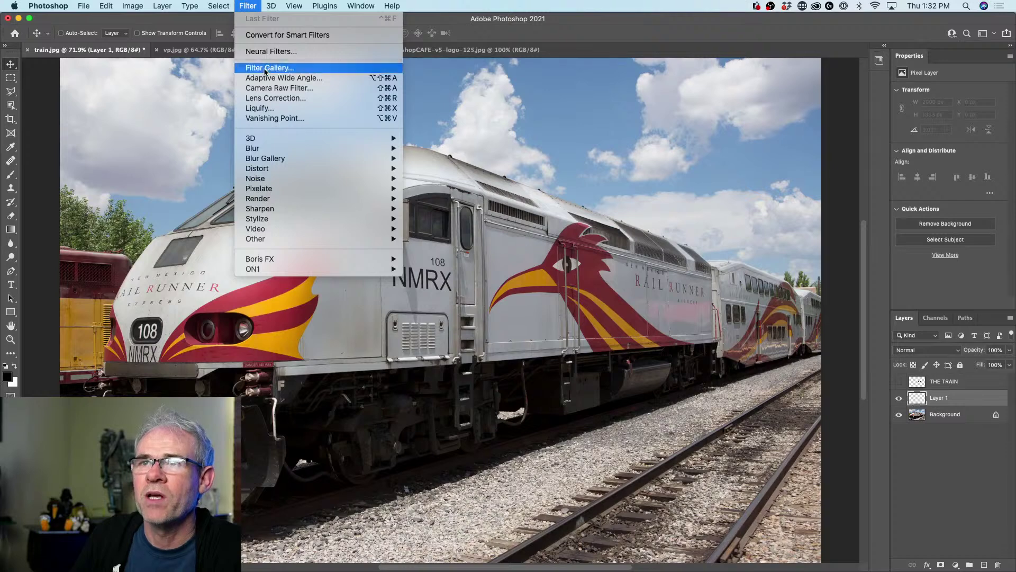
{"action": "left_click", "coordinate": [274, 118]}
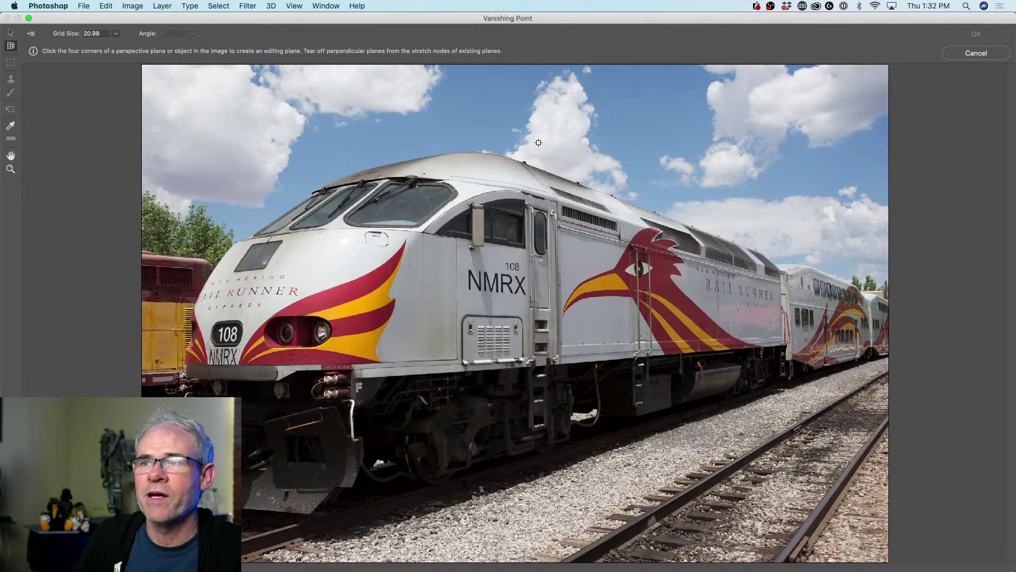
{"action": "left_click", "coordinate": [780, 271]}
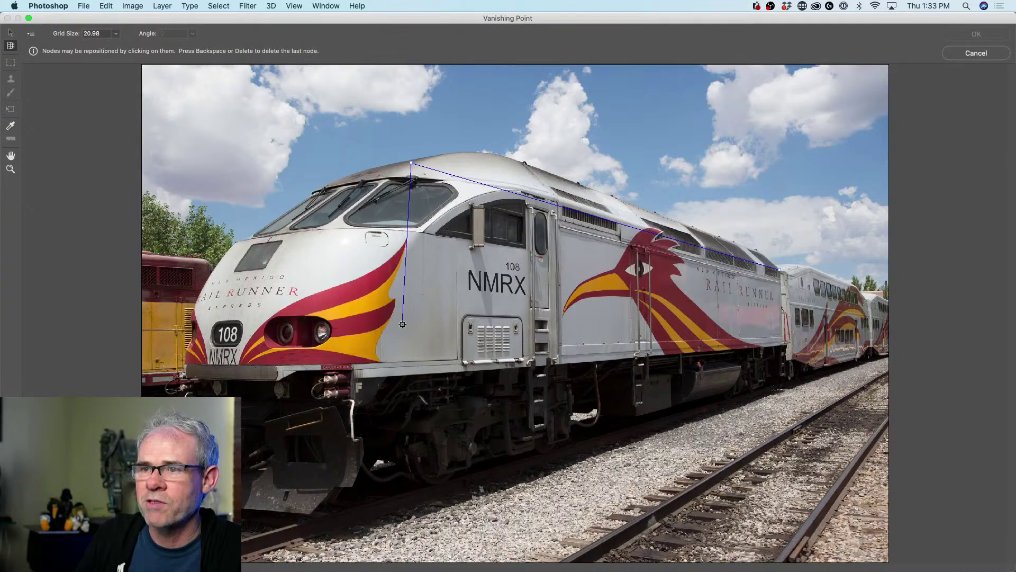
{"action": "left_click", "coordinate": [411, 374]}
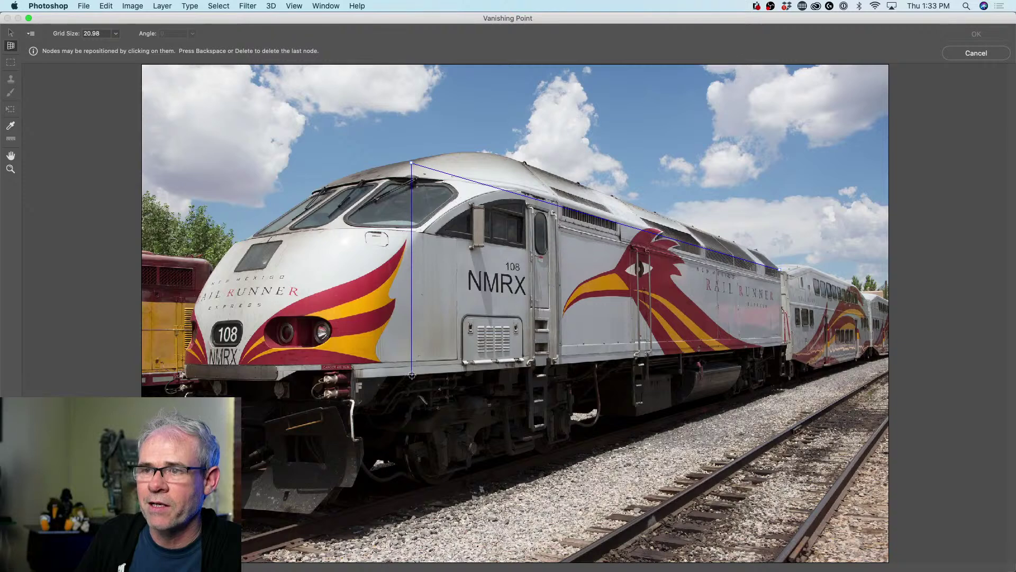
{"action": "left_click", "coordinate": [782, 344]}
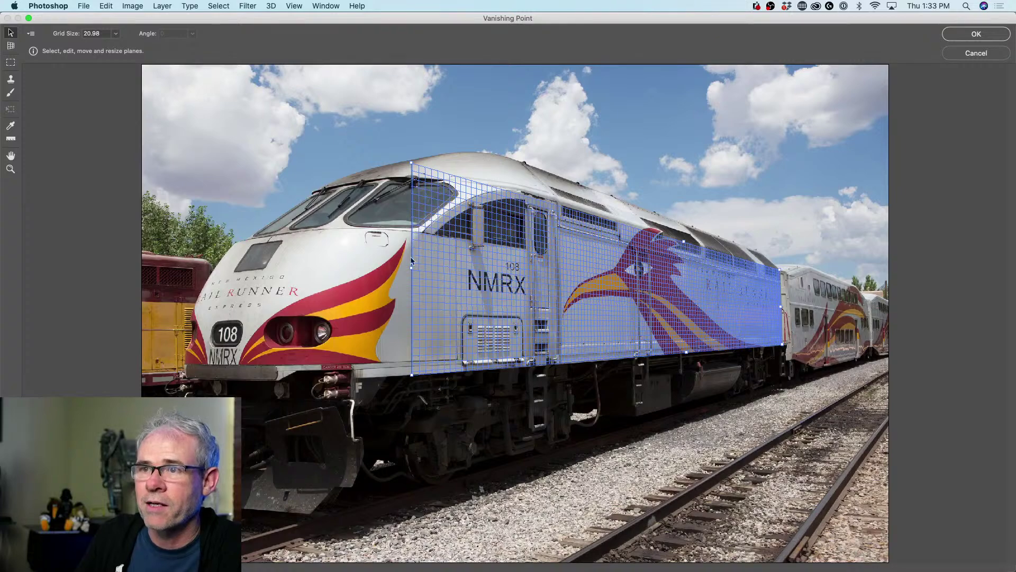
{"action": "left_click_drag", "start_coordinate": [411, 260], "coordinate": [358, 261]}
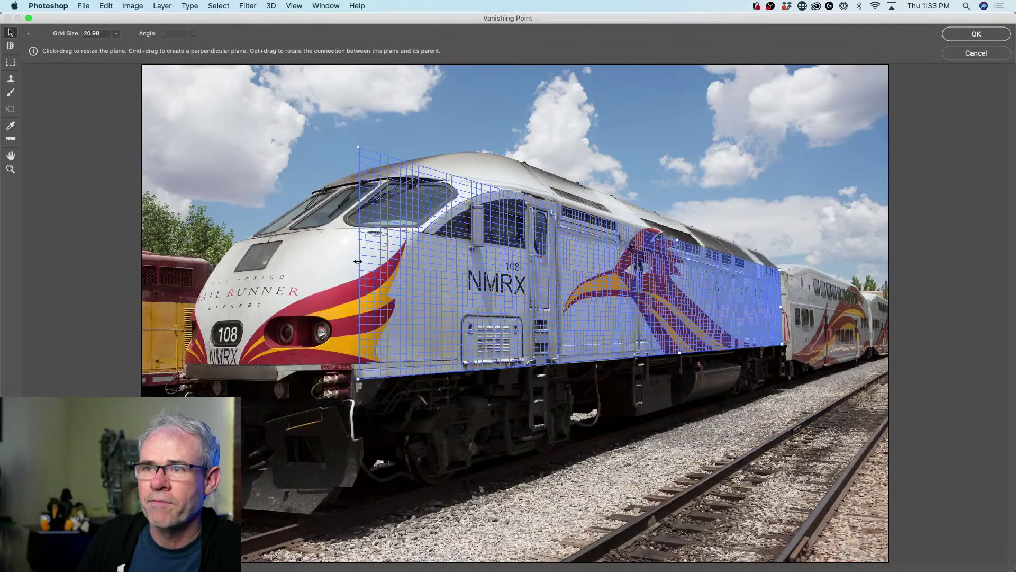
- Tear off a perpendicular plane across the locomotive's nose and adjust its outer corners to match the front's perspective
{"action": "key", "text": "alt"}
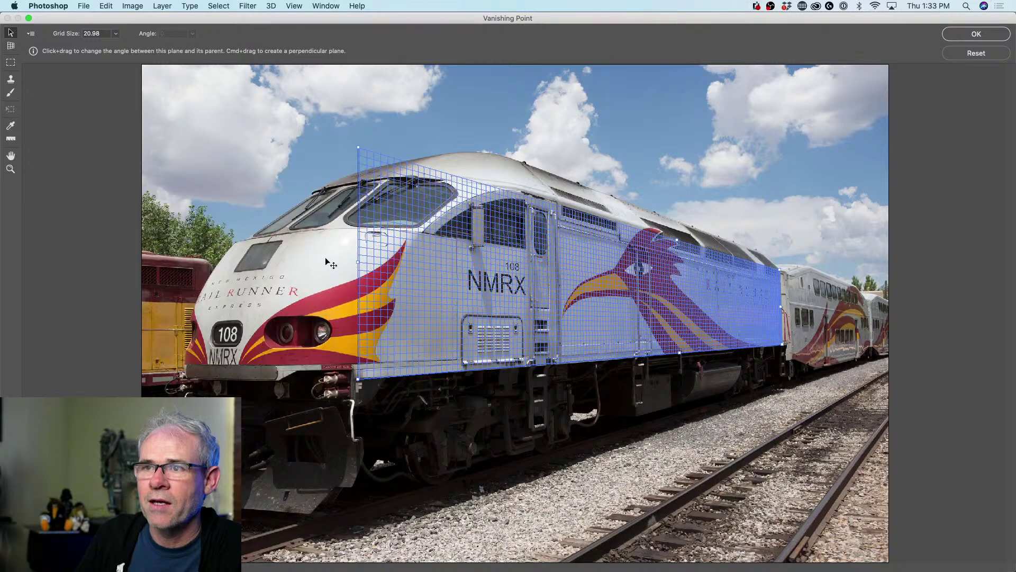
{"action": "left_click_drag", "start_coordinate": [359, 261], "coordinate": [195, 283]}
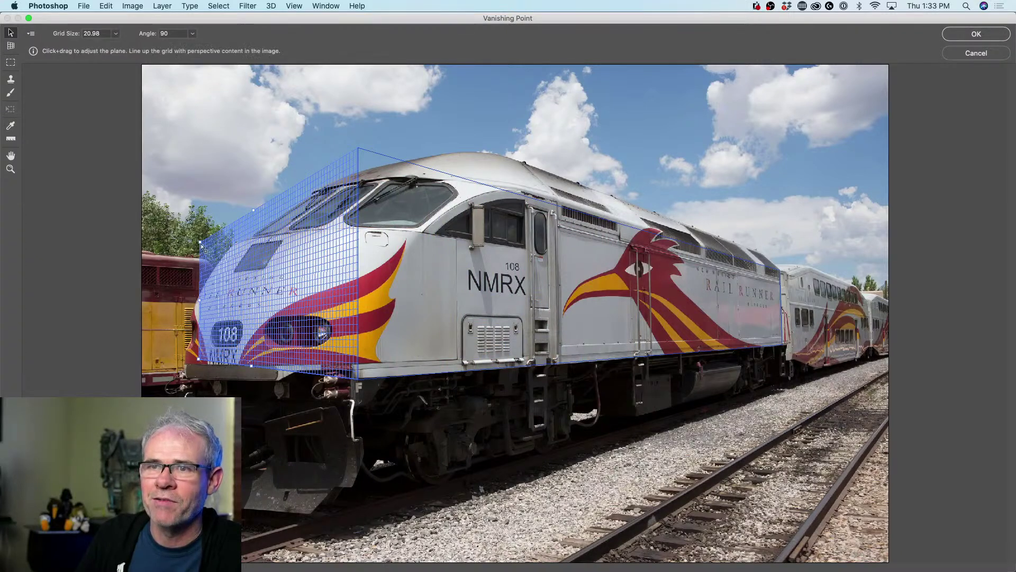
{"action": "left_click_drag", "start_coordinate": [199, 239], "coordinate": [196, 194]}
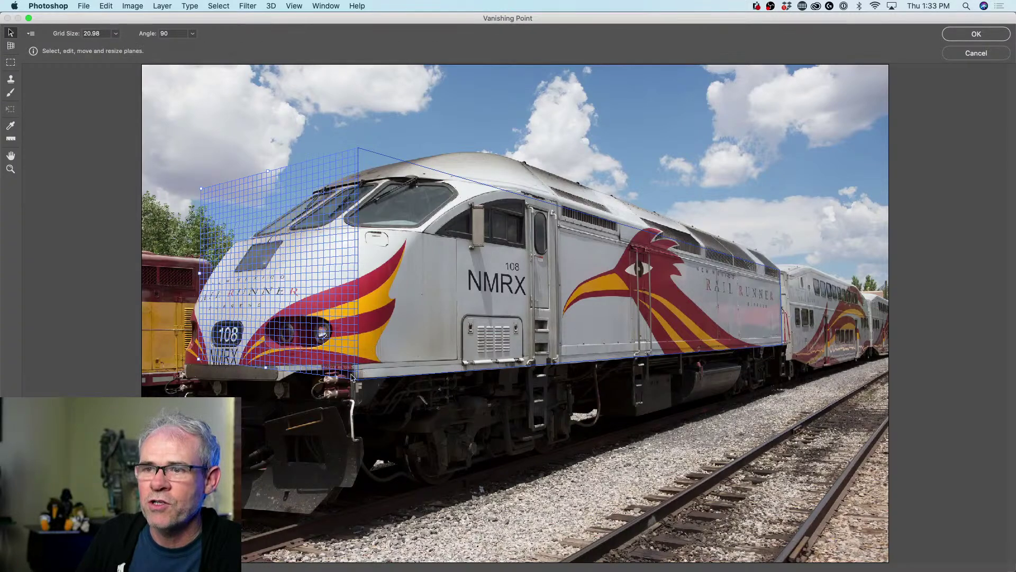
{"action": "left_click_drag", "start_coordinate": [198, 360], "coordinate": [197, 377]}
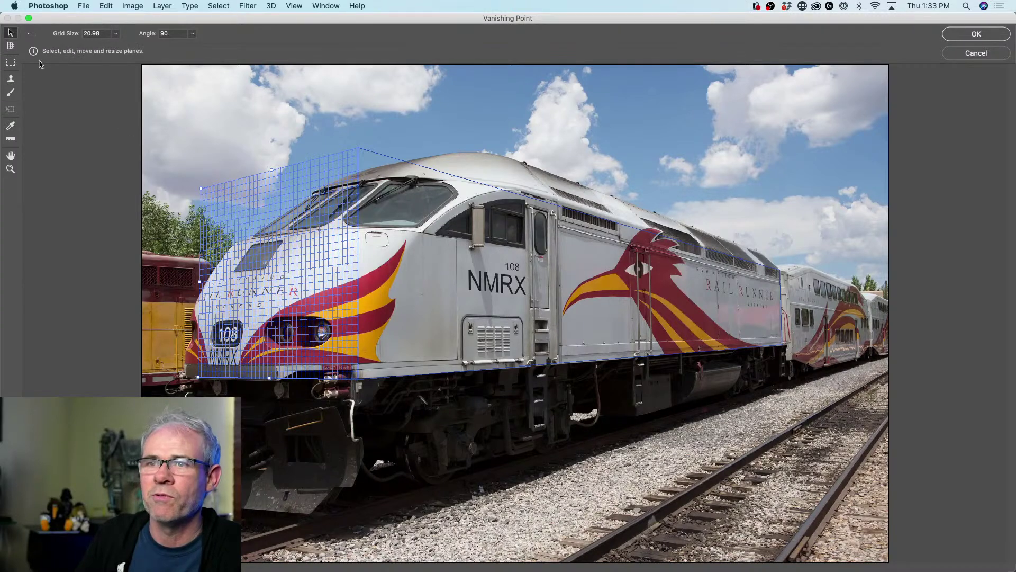
- Try cloning the RAIL RUNNER lettering from the nose plane onto the locomotive's side with the Stamp tool, and undo it
{"action": "left_click", "coordinate": [11, 79]}
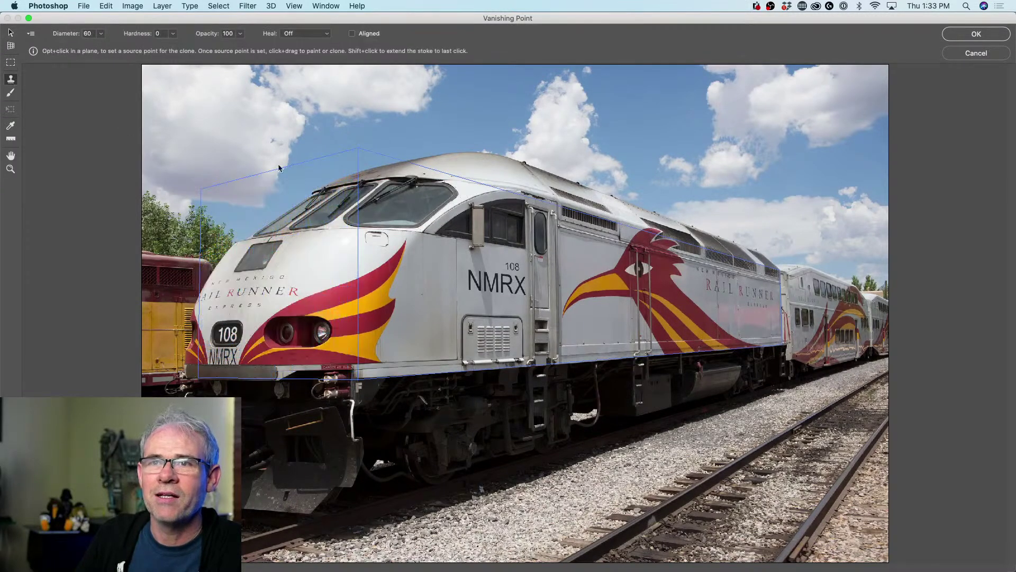
{"action": "key", "text": "alt"}
{"action": "left_click", "coordinate": [269, 288], "text": "alt"}
{"action": "mouse_move", "coordinate": [376, 294]}
{"action": "left_mouse_down"}
{"action": "mouse_move", "coordinate": [437, 287]}
{"action": "mouse_move", "coordinate": [352, 276]}
{"action": "mouse_move", "coordinate": [425, 283]}
{"action": "mouse_move", "coordinate": [401, 297]}
{"action": "mouse_move", "coordinate": [388, 281]}
{"action": "mouse_move", "coordinate": [409, 294]}
{"action": "mouse_move", "coordinate": [402, 302]}
{"action": "mouse_move", "coordinate": [444, 301]}
{"action": "mouse_move", "coordinate": [398, 299]}
{"action": "mouse_move", "coordinate": [422, 266]}
{"action": "mouse_move", "coordinate": [433, 278]}
{"action": "mouse_move", "coordinate": [349, 270]}
{"action": "mouse_move", "coordinate": [430, 258]}
{"action": "mouse_move", "coordinate": [429, 314]}
{"action": "mouse_move", "coordinate": [454, 279]}
{"action": "mouse_move", "coordinate": [455, 301]}
{"action": "mouse_move", "coordinate": [318, 264]}
{"action": "mouse_move", "coordinate": [376, 273]}
{"action": "mouse_move", "coordinate": [318, 278]}
{"action": "mouse_move", "coordinate": [396, 287]}
{"action": "mouse_move", "coordinate": [400, 307]}
{"action": "mouse_move", "coordinate": [418, 276]}
{"action": "mouse_move", "coordinate": [386, 294]}
{"action": "mouse_move", "coordinate": [374, 267]}
{"action": "mouse_move", "coordinate": [377, 293]}
{"action": "mouse_move", "coordinate": [457, 297]}
{"action": "left_mouse_up"}
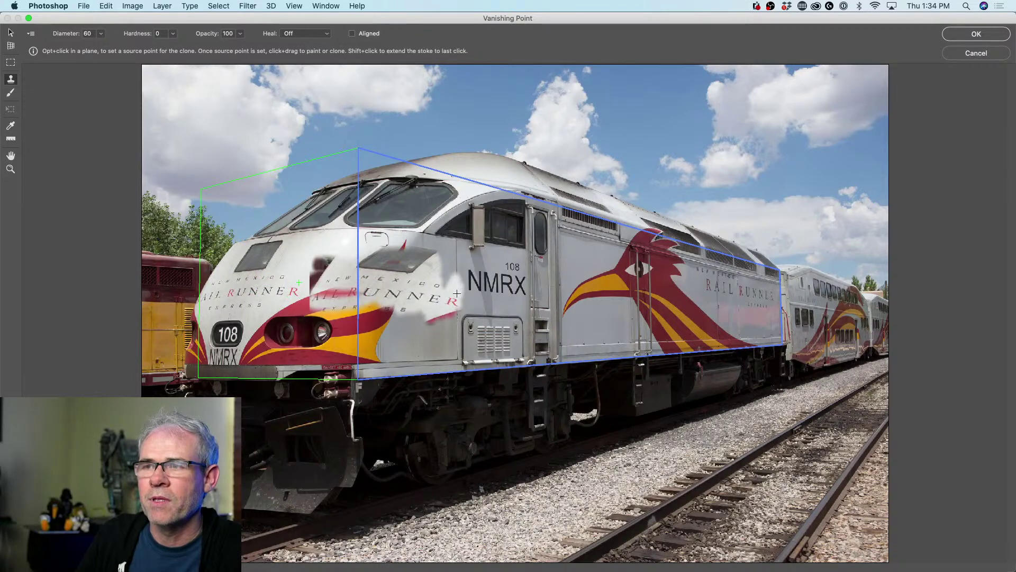
{"action": "key", "text": "alt+super+z"}
{"action": "key", "text": "alt+super+z"}
{"action": "key", "text": "alt+super+z"}
{"action": "key", "text": "alt+super+z"}
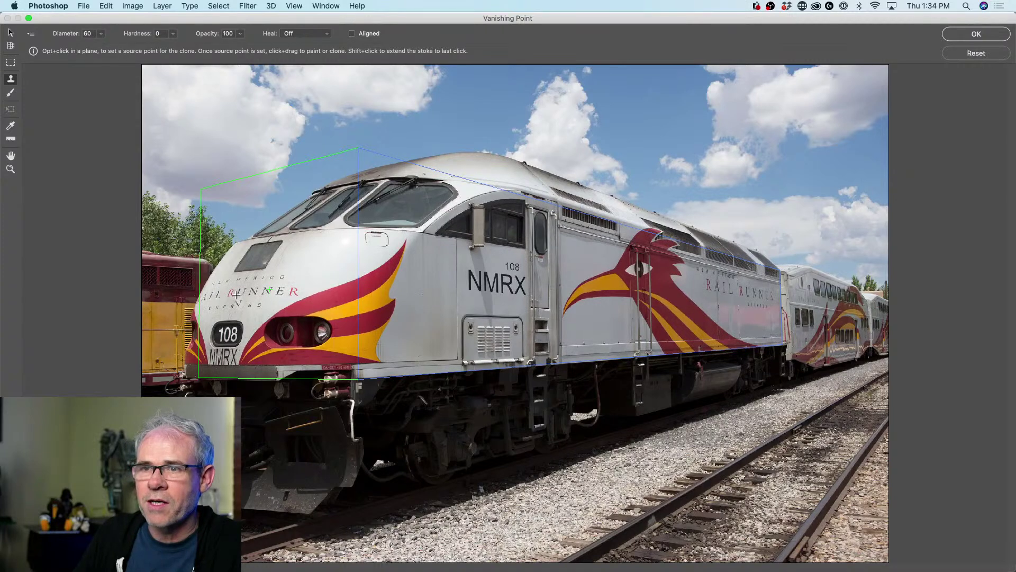
- Try cloning the nose lettering over the bird graphic on the side plane, and undo the stroke
{"action": "left_click", "coordinate": [239, 288], "text": "alt"}
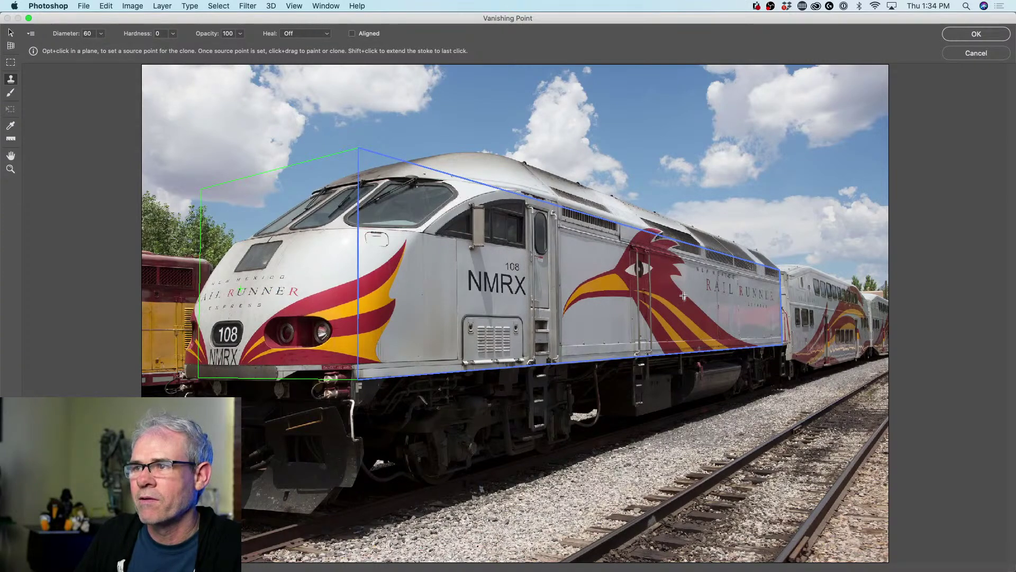
{"action": "mouse_move", "coordinate": [680, 298]}
{"action": "left_mouse_down"}
{"action": "mouse_move", "coordinate": [655, 320]}
{"action": "mouse_move", "coordinate": [653, 306]}
{"action": "mouse_move", "coordinate": [641, 306]}
{"action": "mouse_move", "coordinate": [762, 319]}
{"action": "mouse_move", "coordinate": [665, 303]}
{"action": "mouse_move", "coordinate": [705, 292]}
{"action": "left_mouse_up"}
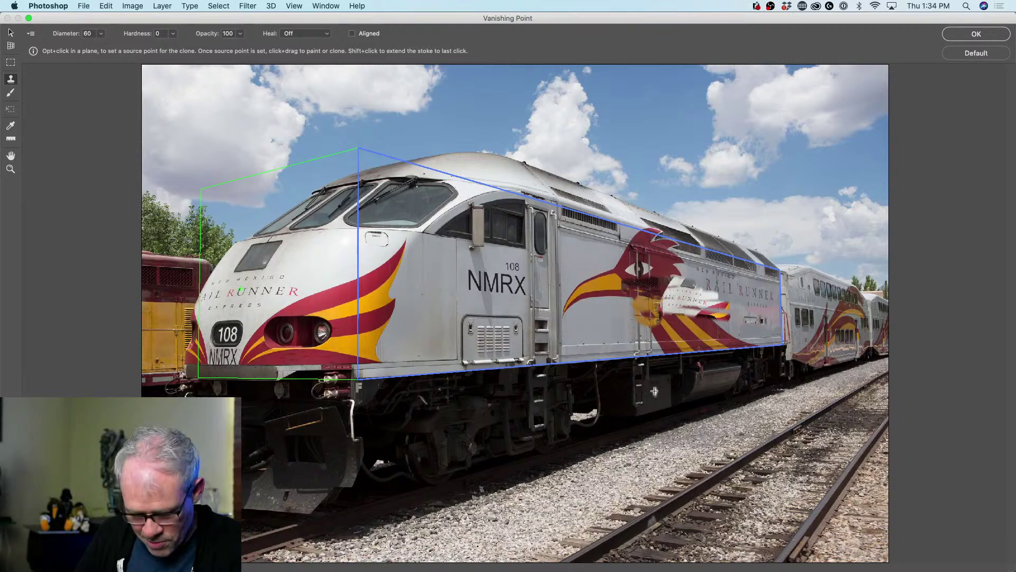
{"action": "key", "text": "super+z"}
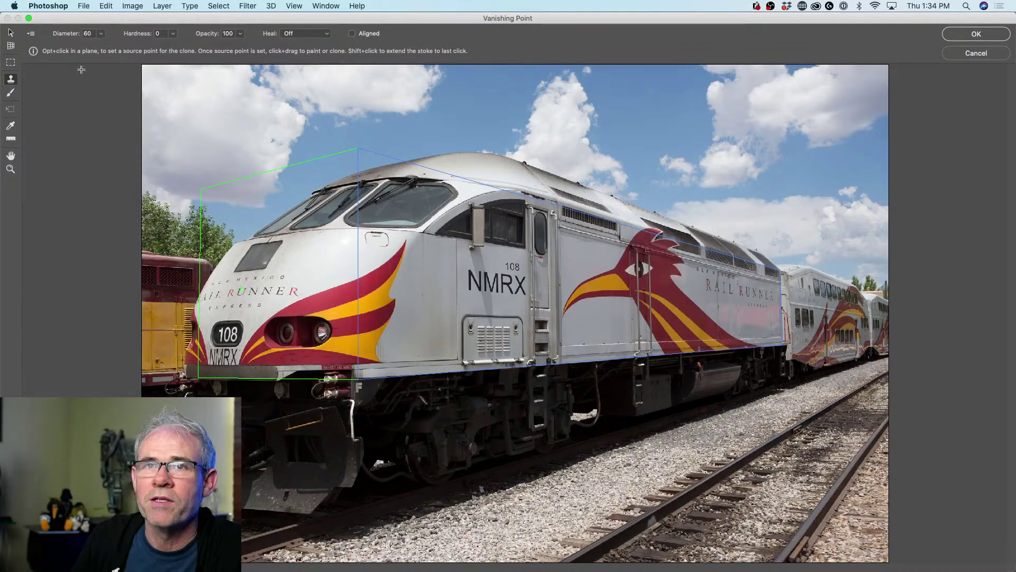
- Paste the copied THE TRAIN text, place it on the side plane below the rear RAIL RUNNER lettering, and apply Vanishing Point
{"action": "left_click", "coordinate": [11, 34]}
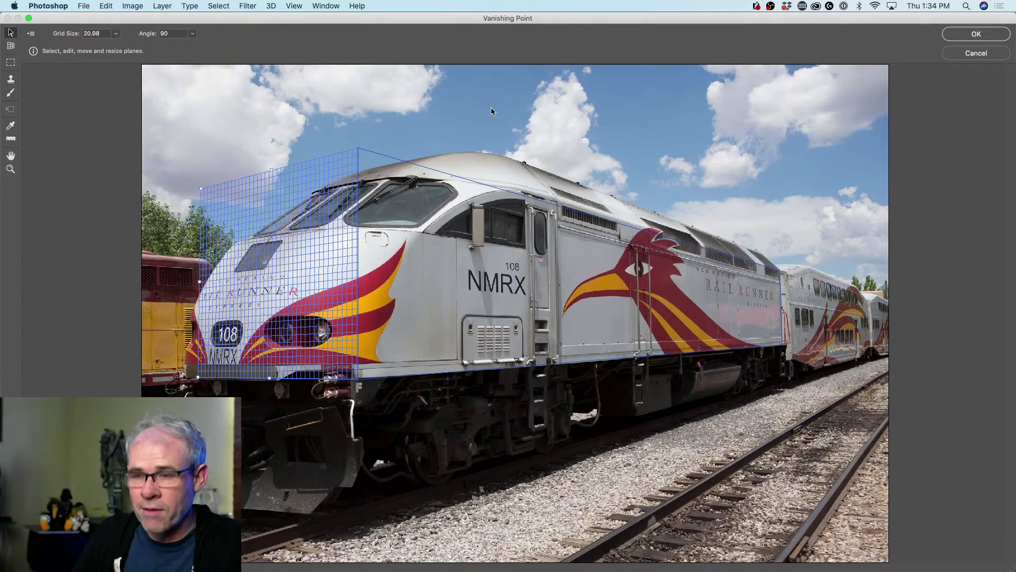
{"action": "key", "text": "super+v"}
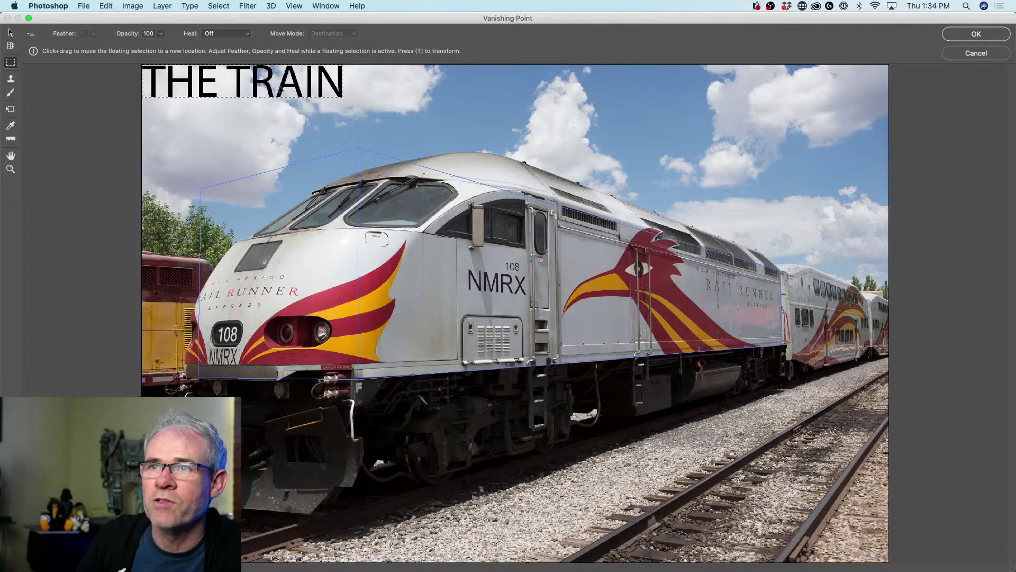
{"action": "left_click_drag", "start_coordinate": [286, 104], "coordinate": [756, 327]}
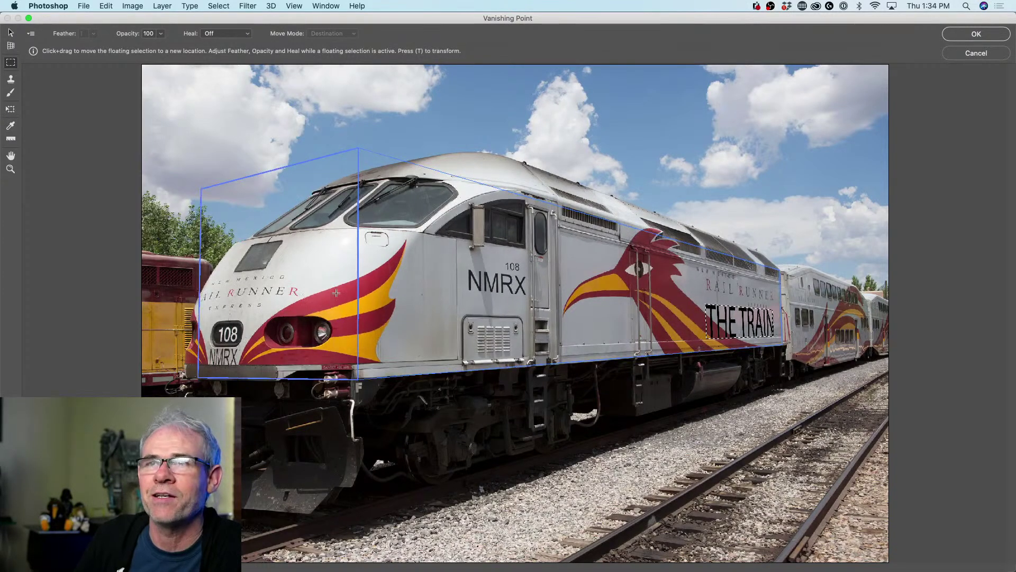
{"action": "left_click", "coordinate": [10, 34]}
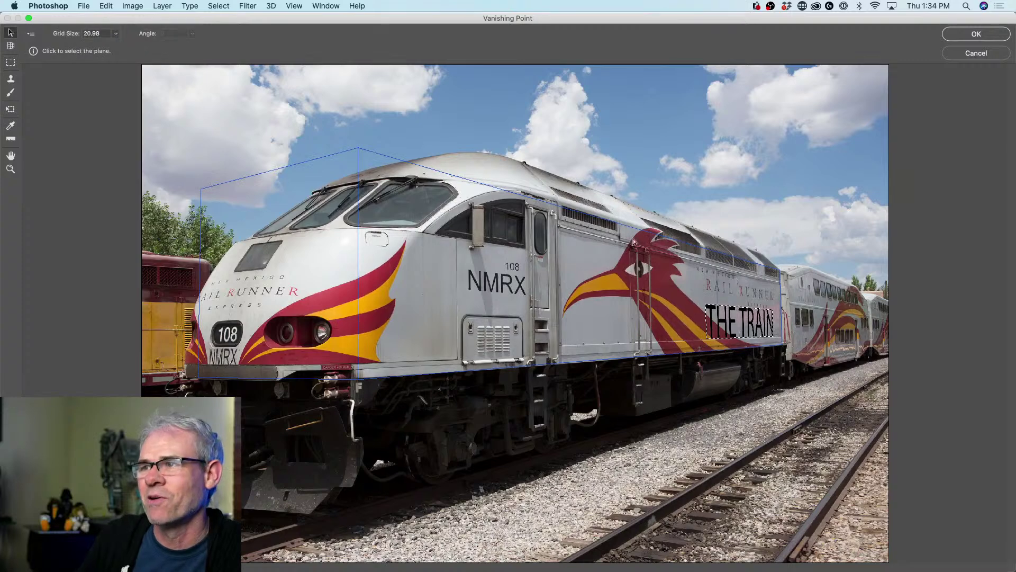
{"action": "left_click", "coordinate": [678, 302]}
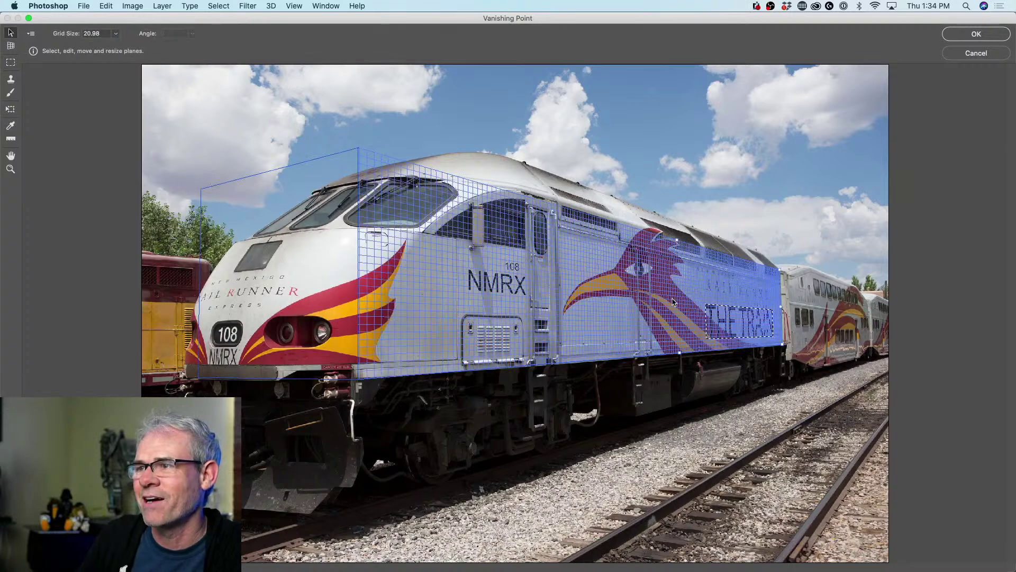
{"action": "left_click", "coordinate": [732, 206]}
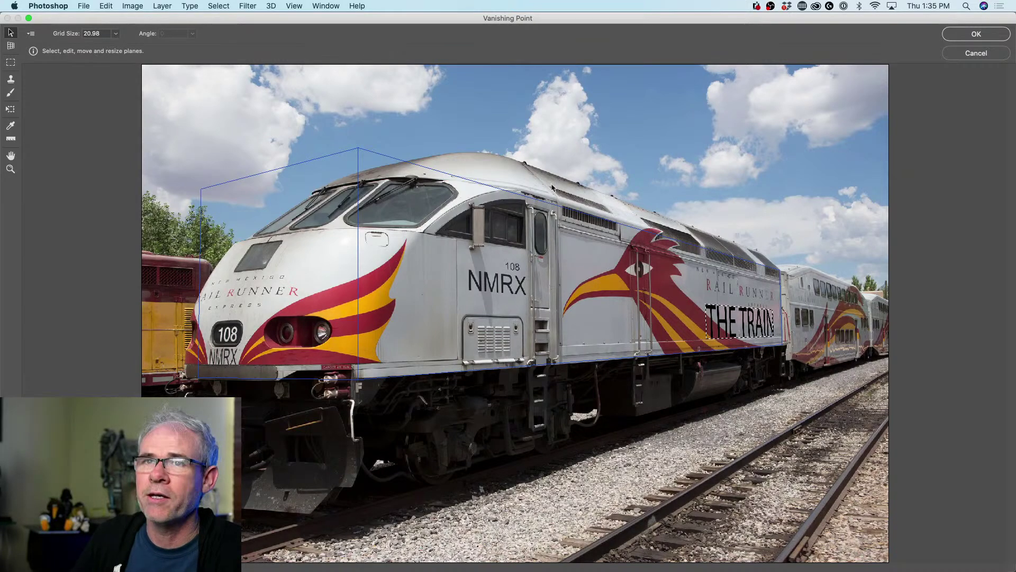
{"action": "left_click", "coordinate": [977, 34]}
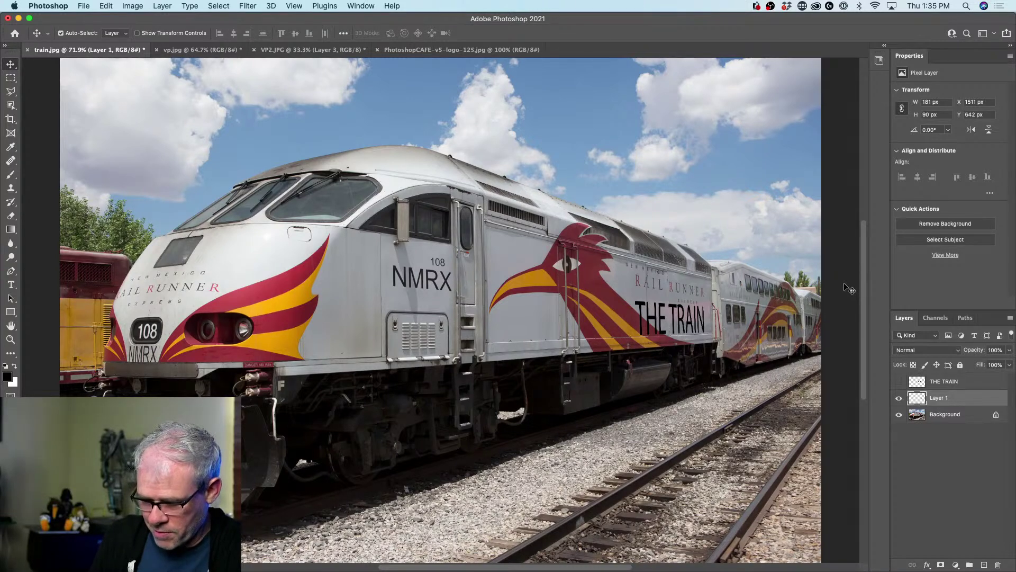
- Start a Hue/Saturation adjustment on Layer 1's wrapped text and enable Colorize
{"action": "key", "text": "super+u"}
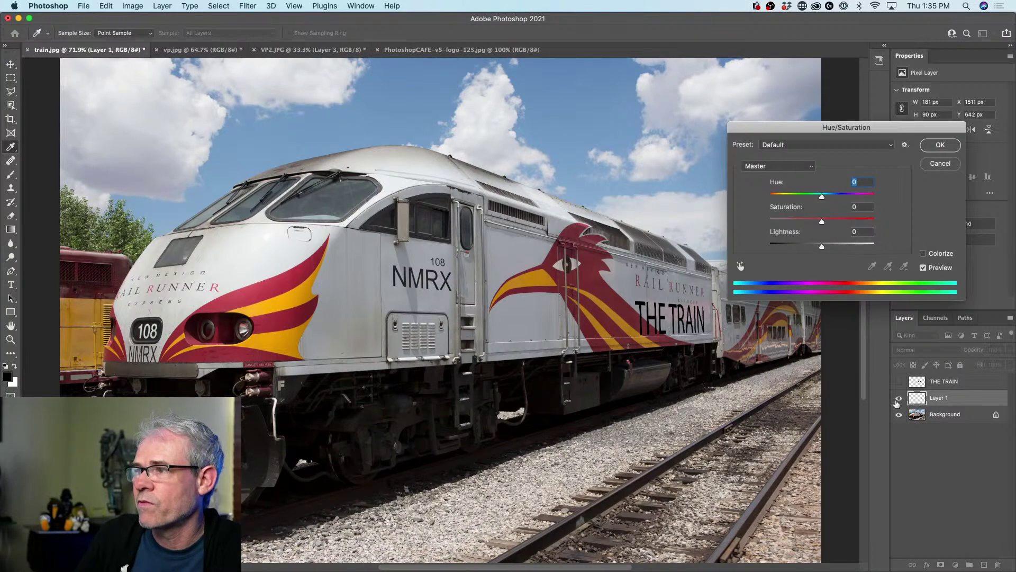
{"action": "left_click_drag", "start_coordinate": [821, 129], "coordinate": [818, 35]}
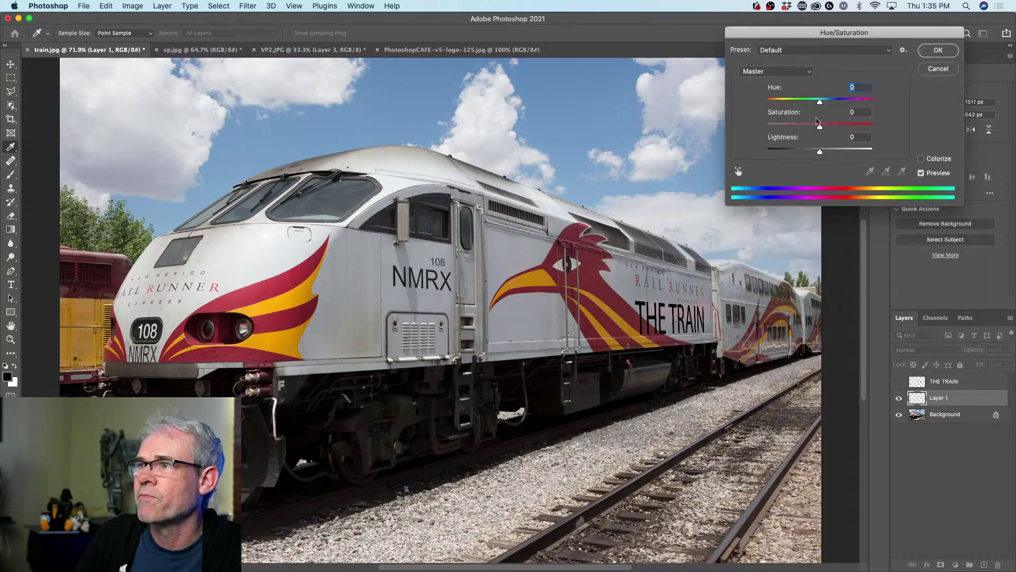
{"action": "left_click_drag", "start_coordinate": [819, 125], "coordinate": [835, 154]}
{"action": "left_click", "coordinate": [921, 158]}
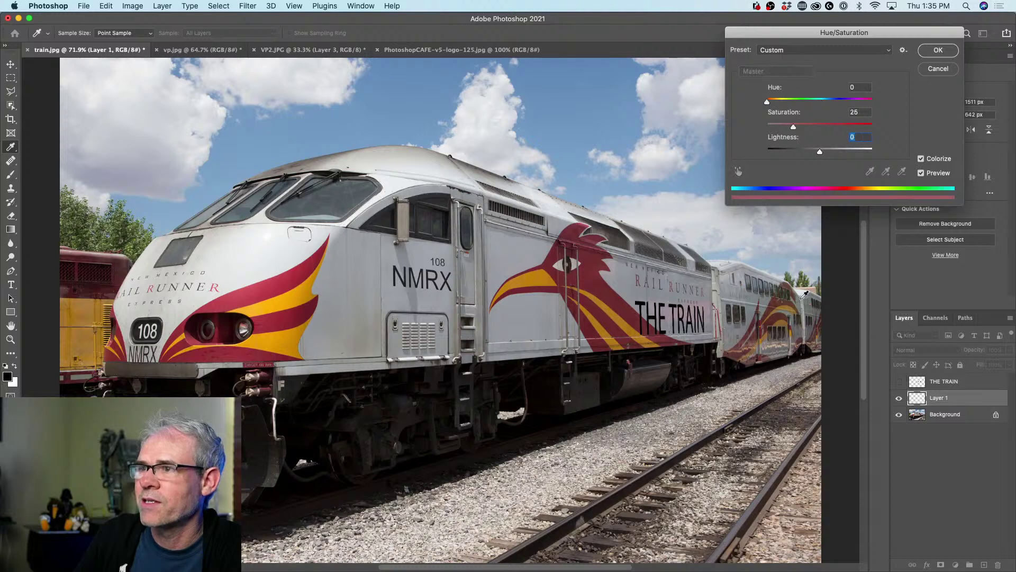
- Colorize the THE TRAIN lettering on Layer 1 red with saturation 93 and lightness +20
{"action": "left_click_drag", "start_coordinate": [794, 127], "coordinate": [866, 130]}
{"action": "left_click", "coordinate": [821, 153]}
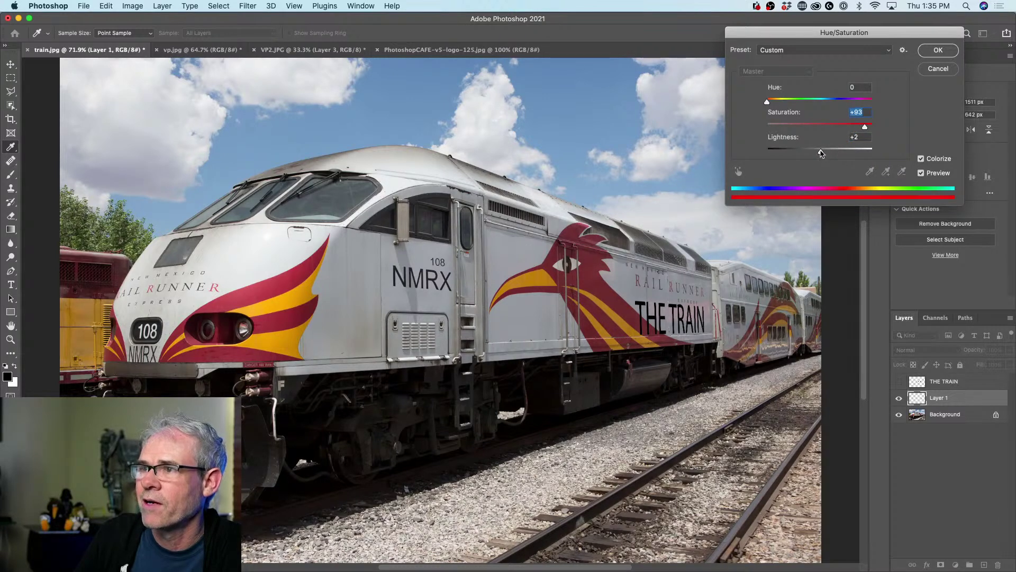
{"action": "left_click_drag", "start_coordinate": [821, 153], "coordinate": [830, 153]}
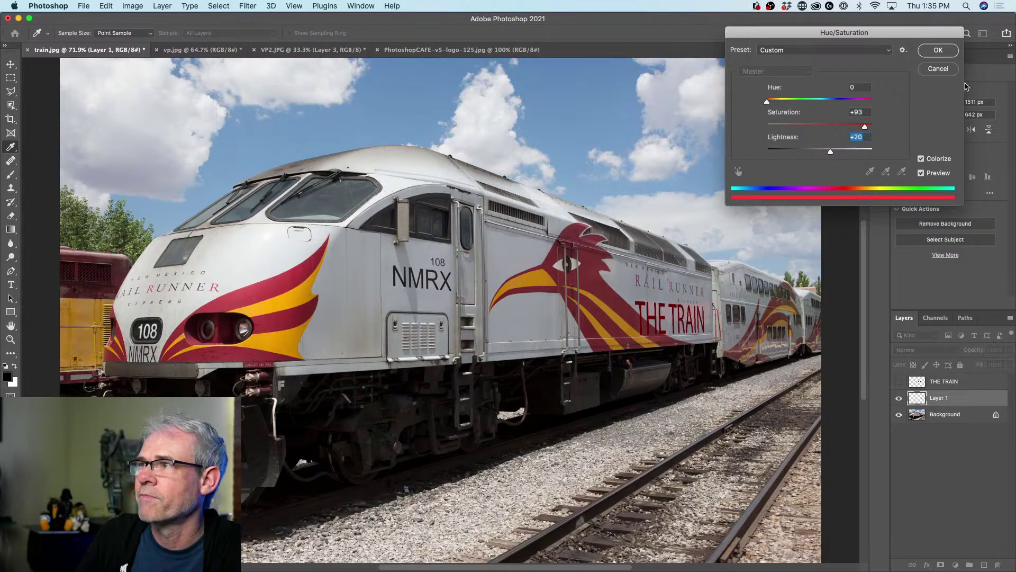
{"action": "left_click", "coordinate": [938, 50]}
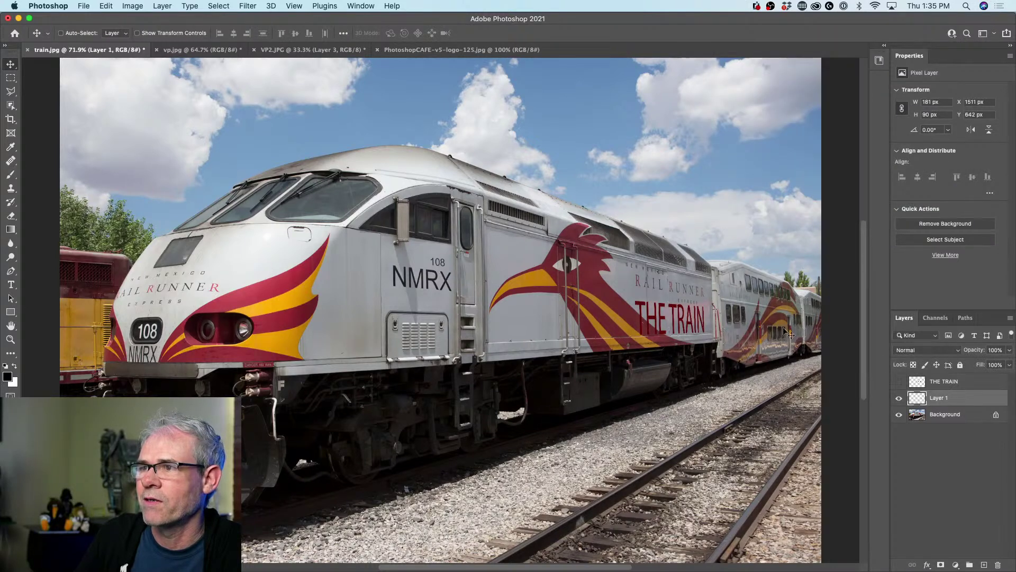
- Set Layer 1's blend mode to Hard Light and compare the train with the lettering hidden and shown
{"action": "left_click", "coordinate": [925, 352]}
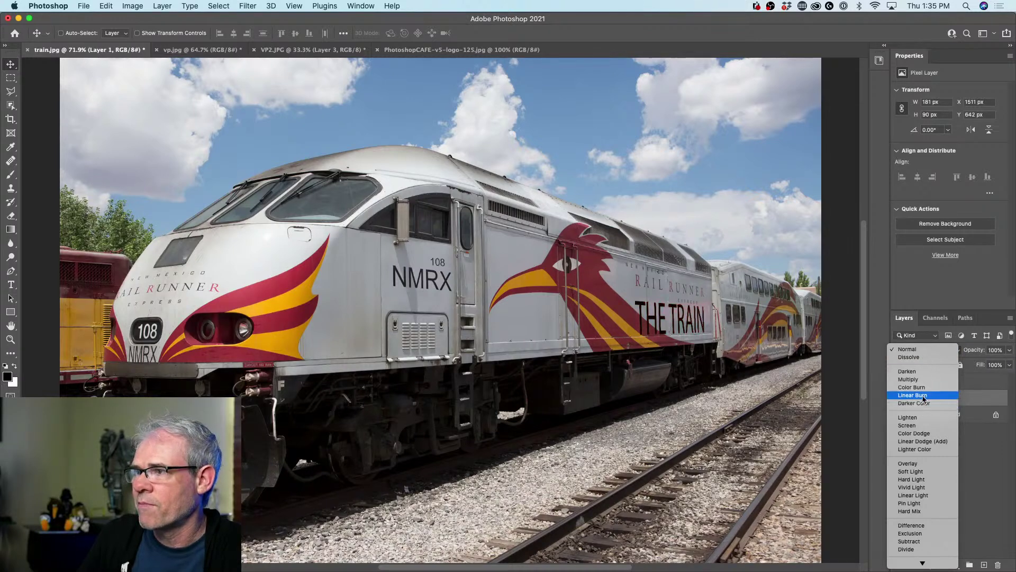
{"action": "left_click", "coordinate": [911, 480]}
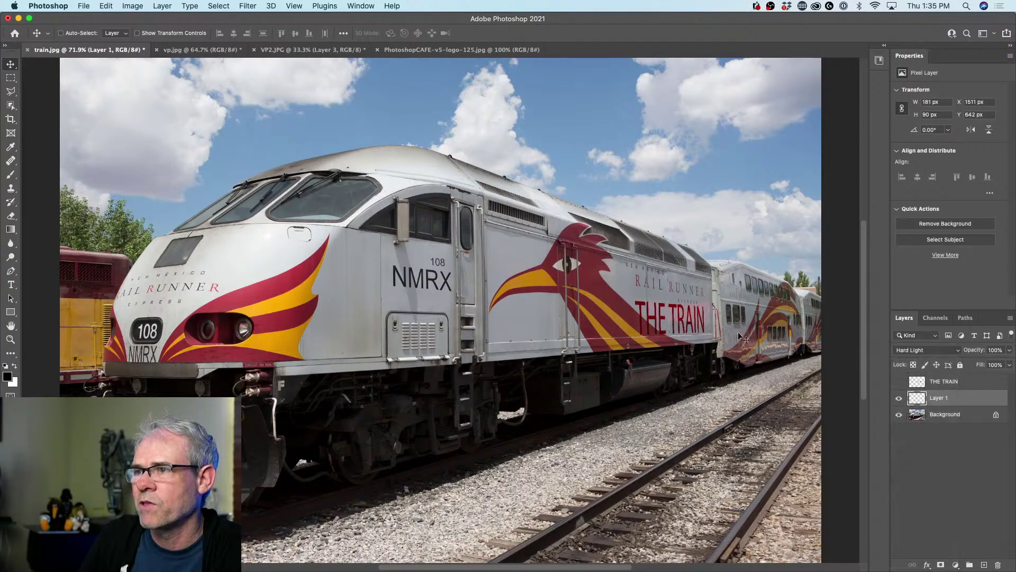
{"action": "scroll", "coordinate": [672, 309], "scroll_direction": "up", "scroll_amount": 7}
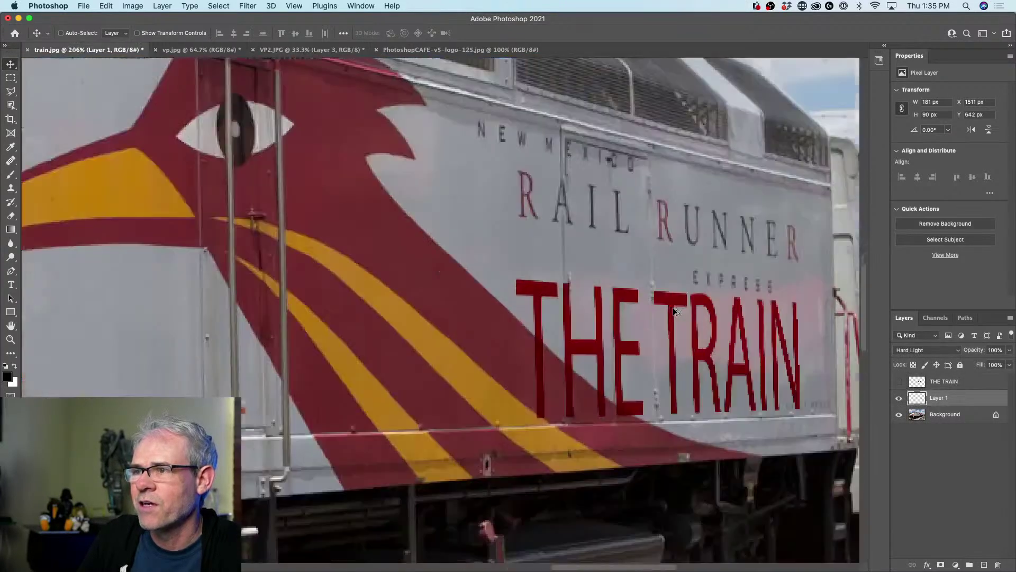
{"action": "scroll", "coordinate": [723, 329], "scroll_direction": "down", "scroll_amount": 1}
{"action": "scroll", "coordinate": [723, 327], "scroll_direction": "down", "scroll_amount": 4}
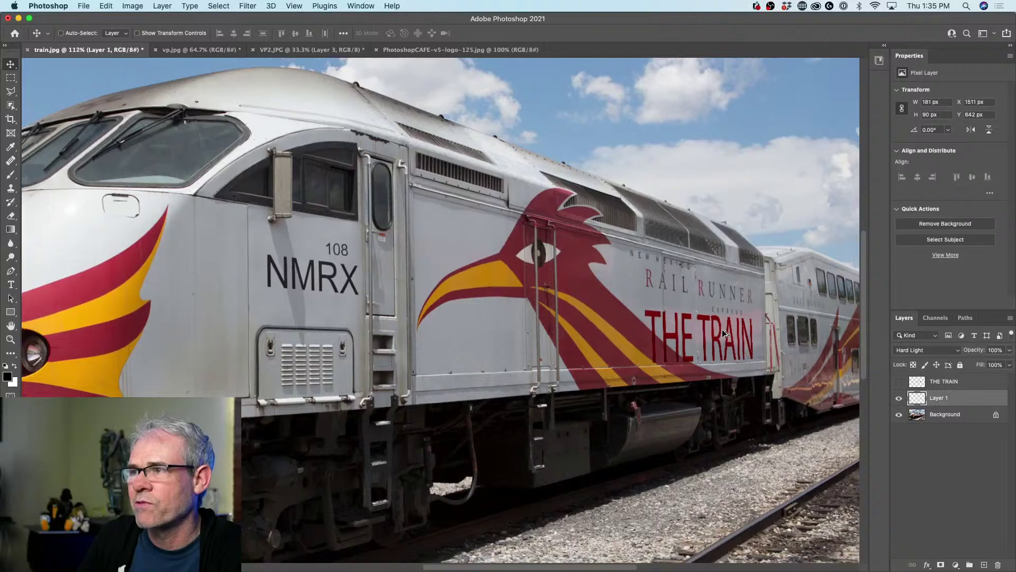
{"action": "scroll", "coordinate": [743, 303], "scroll_direction": "down", "scroll_amount": 1}
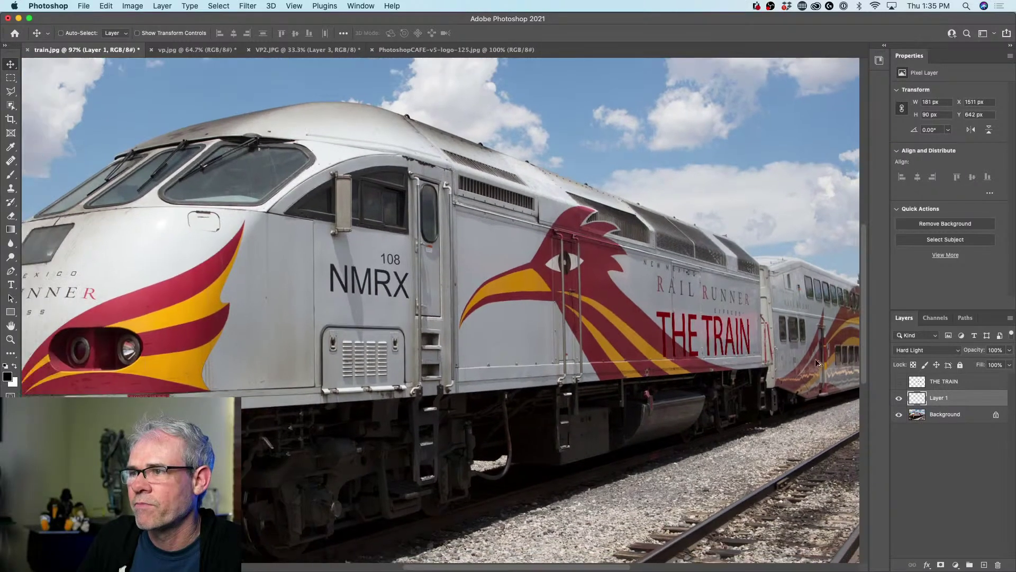
{"action": "left_click", "coordinate": [898, 401]}
{"action": "left_click", "coordinate": [898, 401]}
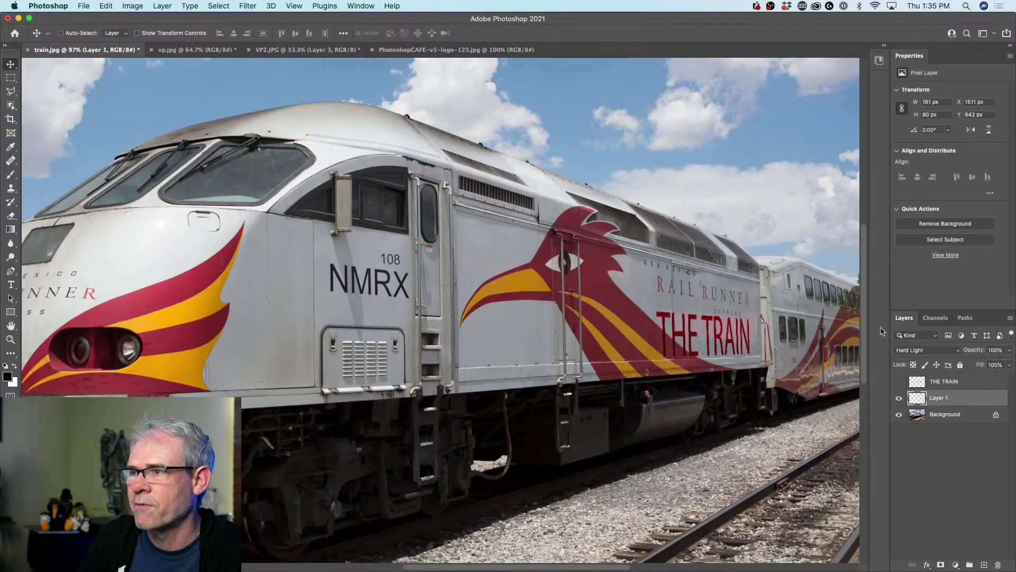
{"action": "left_click", "coordinate": [907, 350]}
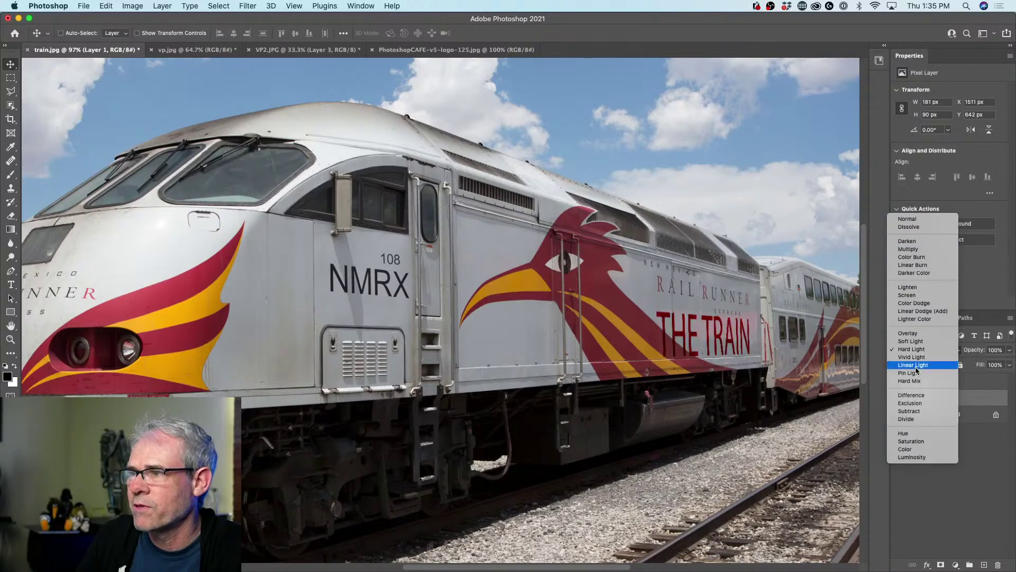
{"action": "left_click", "coordinate": [917, 350]}
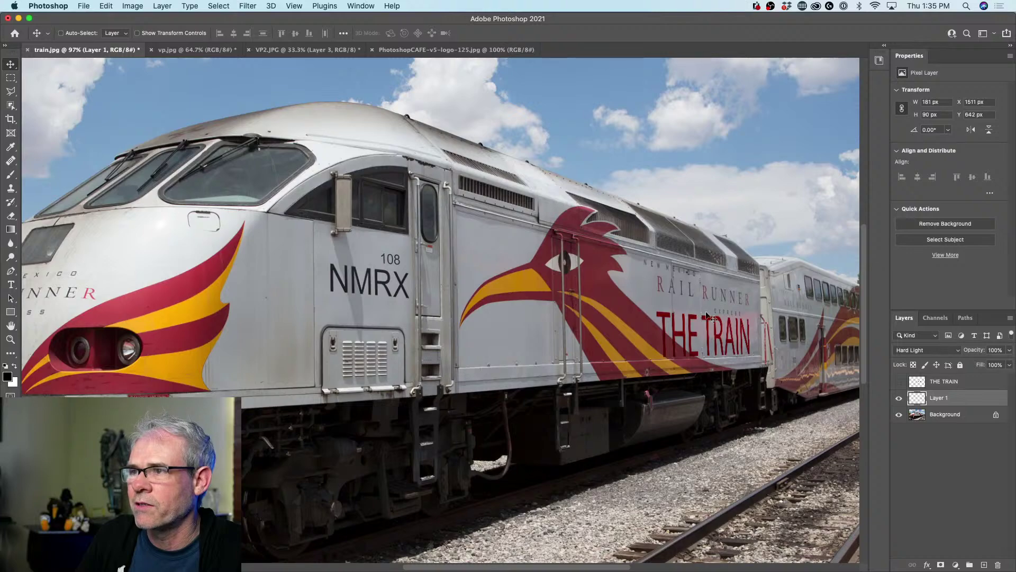
- Lower the opacity of the red lettering on Layer 1 to 93%
{"action": "scroll", "coordinate": [708, 304], "scroll_direction": "down", "scroll_amount": 4}
{"action": "scroll", "coordinate": [708, 303], "scroll_direction": "down", "scroll_amount": 2}
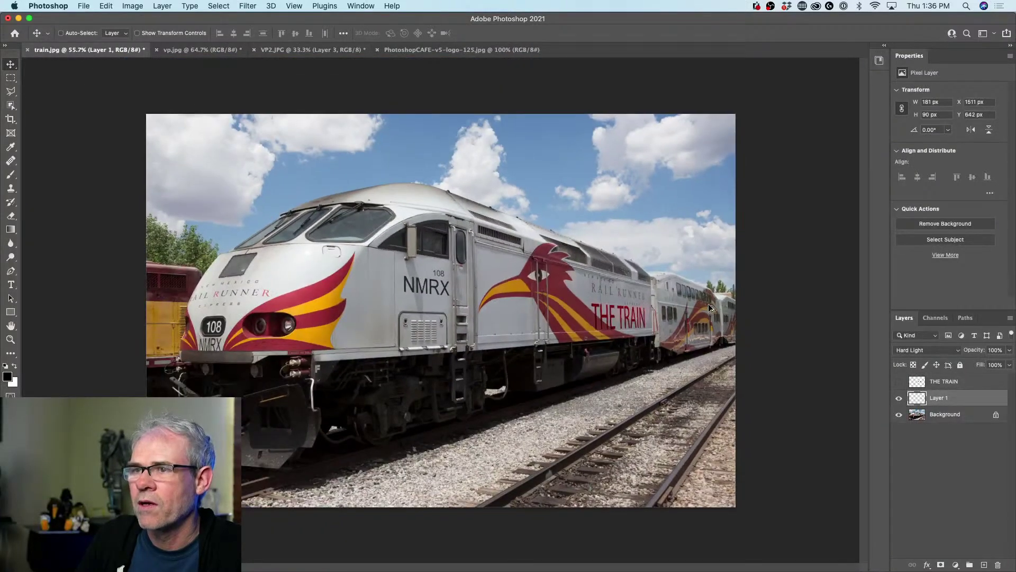
{"action": "scroll", "coordinate": [708, 304], "scroll_direction": "up", "scroll_amount": 5}
{"action": "scroll", "coordinate": [710, 307], "scroll_direction": "up", "scroll_amount": 2}
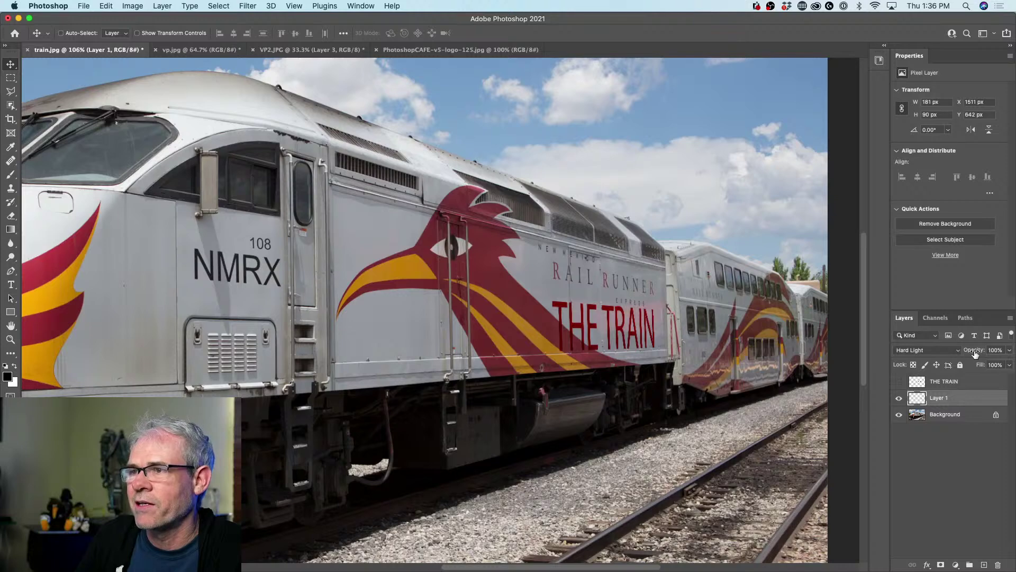
{"action": "left_click_drag", "start_coordinate": [975, 353], "coordinate": [970, 354]}
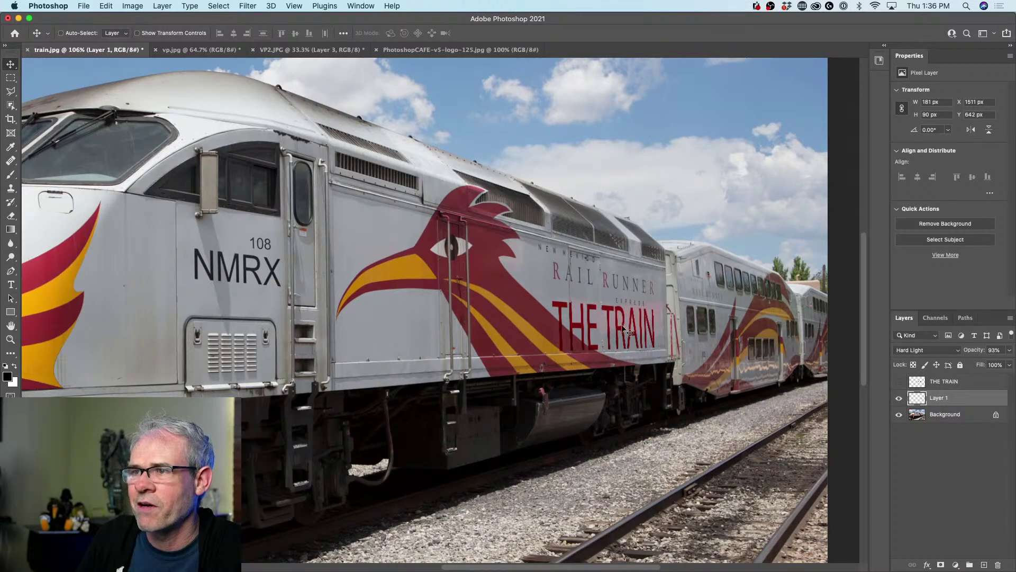
- Examine how the red lettering blends with the train's side, both up close and across the whole picture
{"action": "scroll", "coordinate": [629, 331], "scroll_direction": "down", "scroll_amount": 3}
{"action": "scroll", "coordinate": [577, 338], "scroll_direction": "up", "scroll_amount": 10}
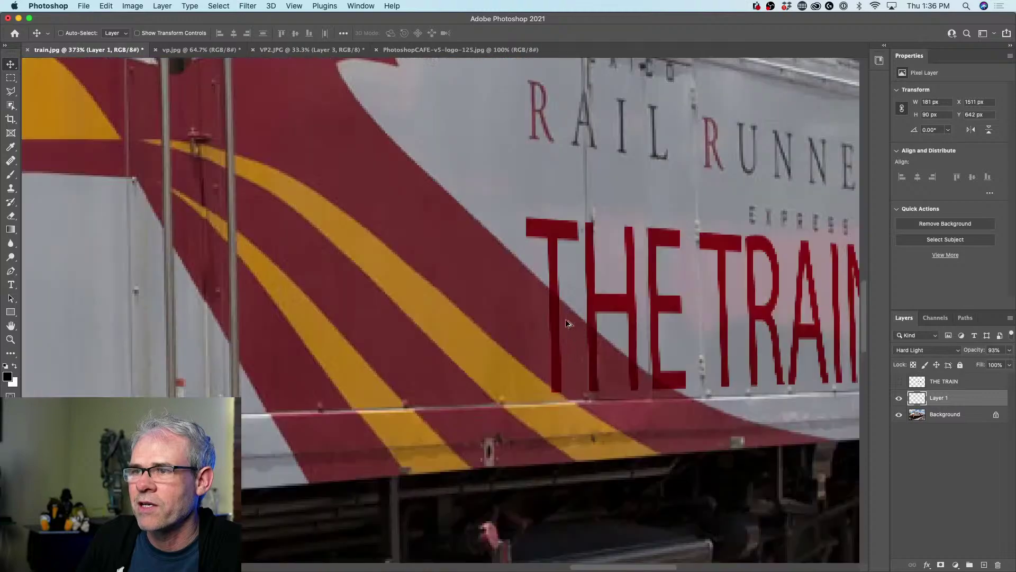
{"action": "scroll", "coordinate": [598, 311], "scroll_direction": "down", "scroll_amount": 5}
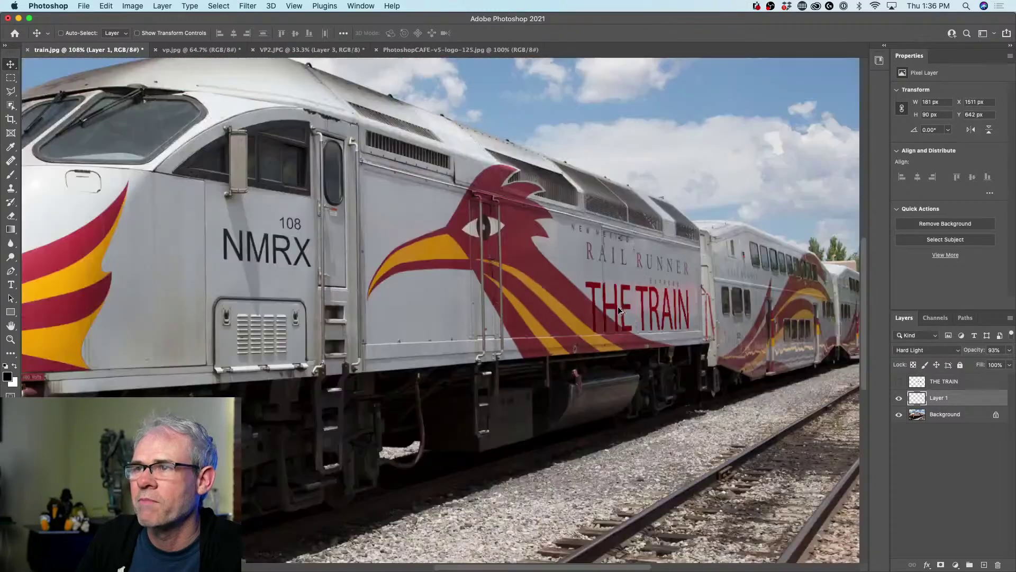
{"action": "scroll", "coordinate": [646, 306], "scroll_direction": "down", "scroll_amount": 4}
{"action": "scroll", "coordinate": [646, 305], "scroll_direction": "up", "scroll_amount": 4}
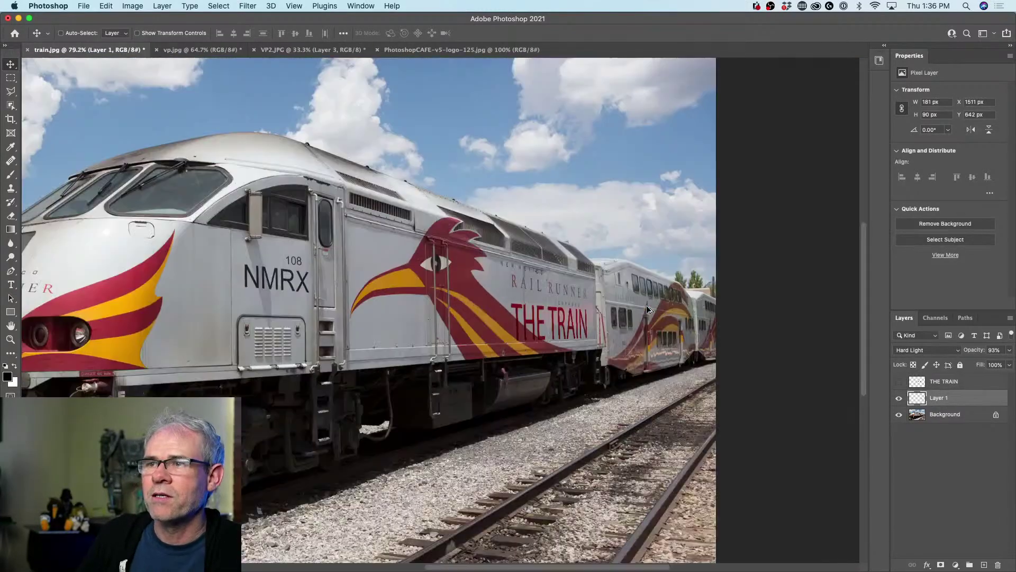
{"action": "scroll", "coordinate": [646, 305], "scroll_direction": "down", "scroll_amount": 3}
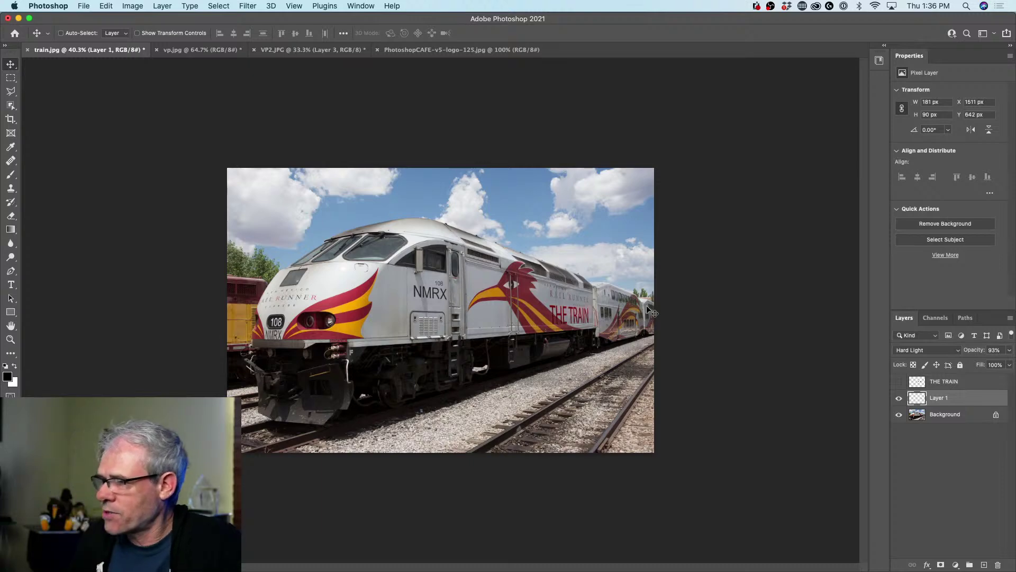
{"action": "scroll", "coordinate": [548, 353], "scroll_direction": "up", "scroll_amount": 3}
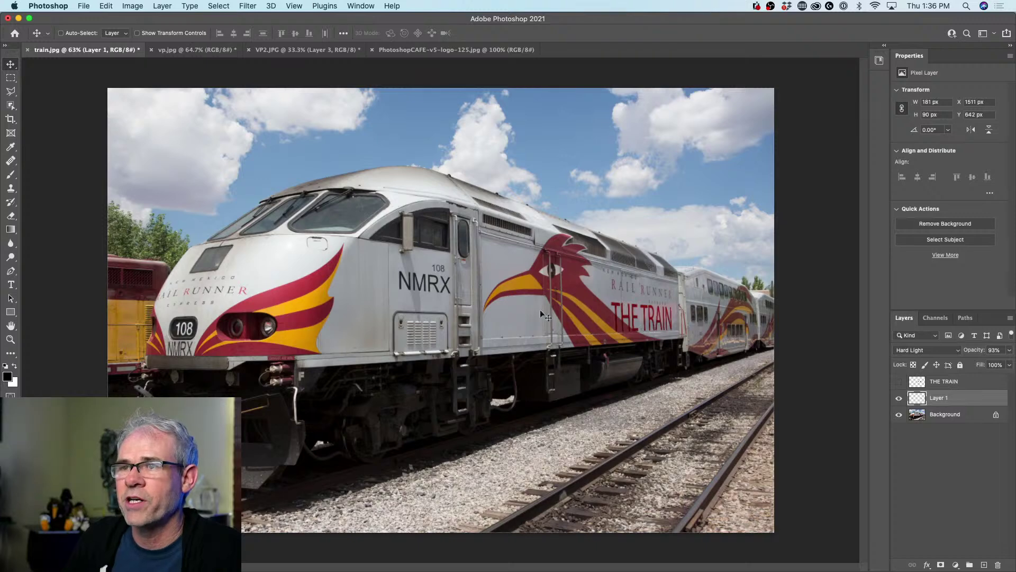
- Try converting the Background layer to a smart object for use with Vanishing Point, and undo the conversion
{"action": "left_click", "coordinate": [934, 416]}
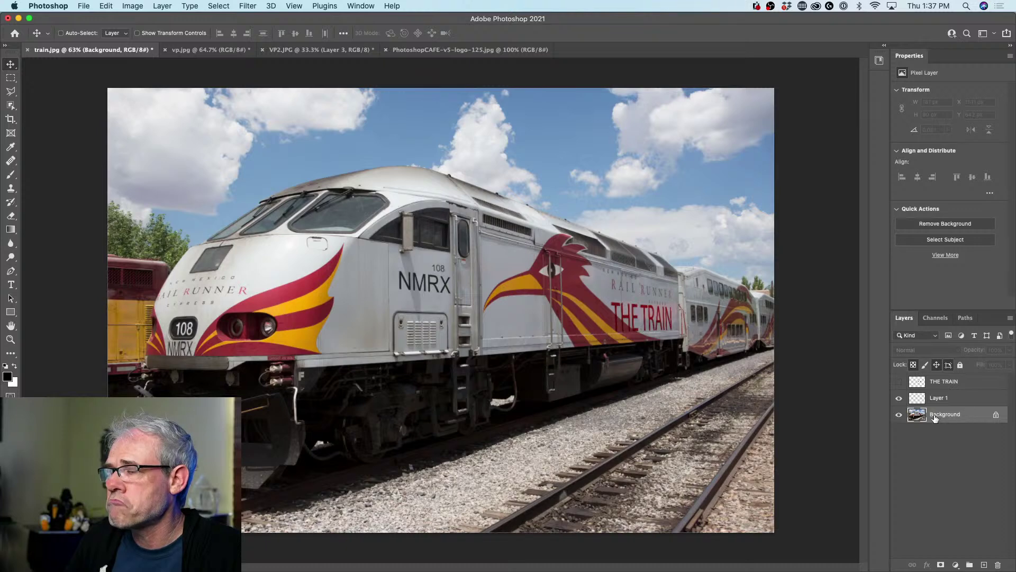
{"action": "right_click", "coordinate": [936, 413]}
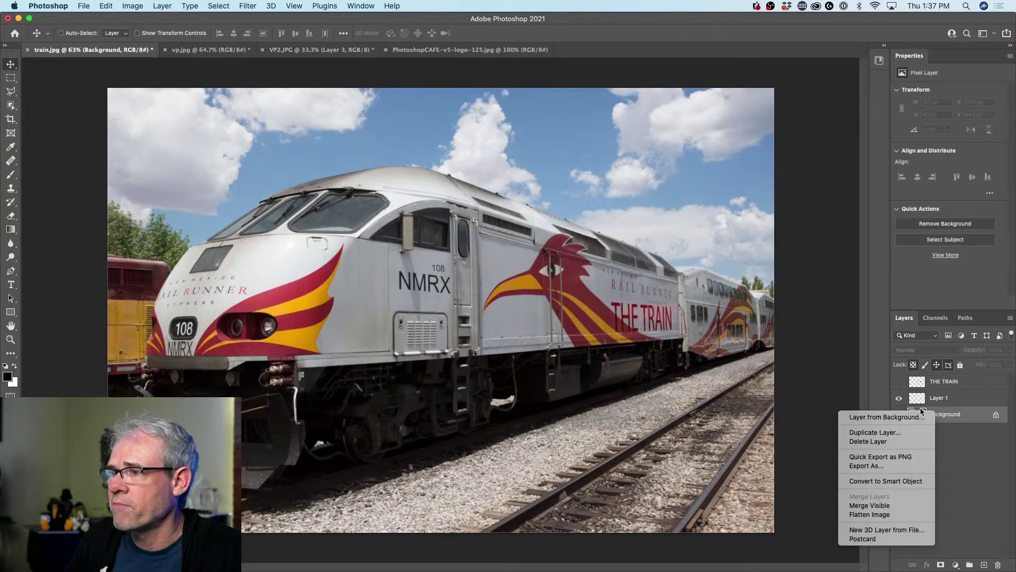
{"action": "left_click", "coordinate": [881, 480]}
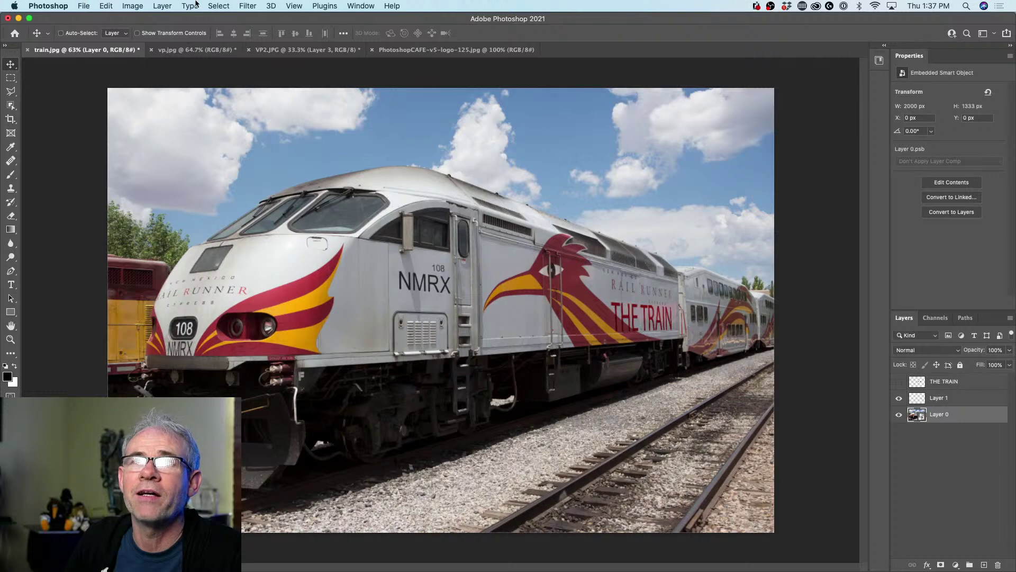
{"action": "left_click", "coordinate": [255, 6]}
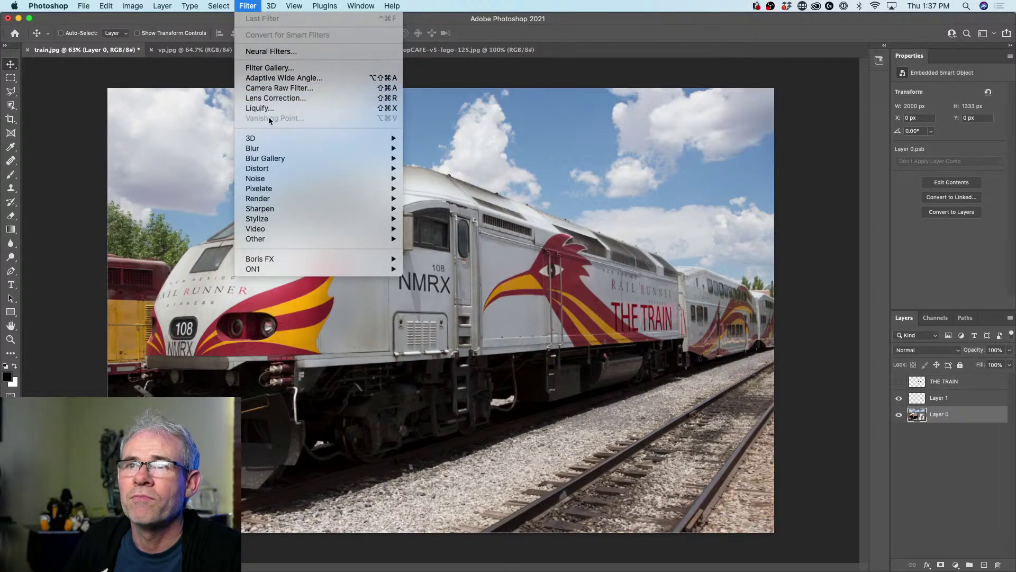
{"action": "left_click", "coordinate": [921, 501]}
{"action": "key", "text": "super+z"}
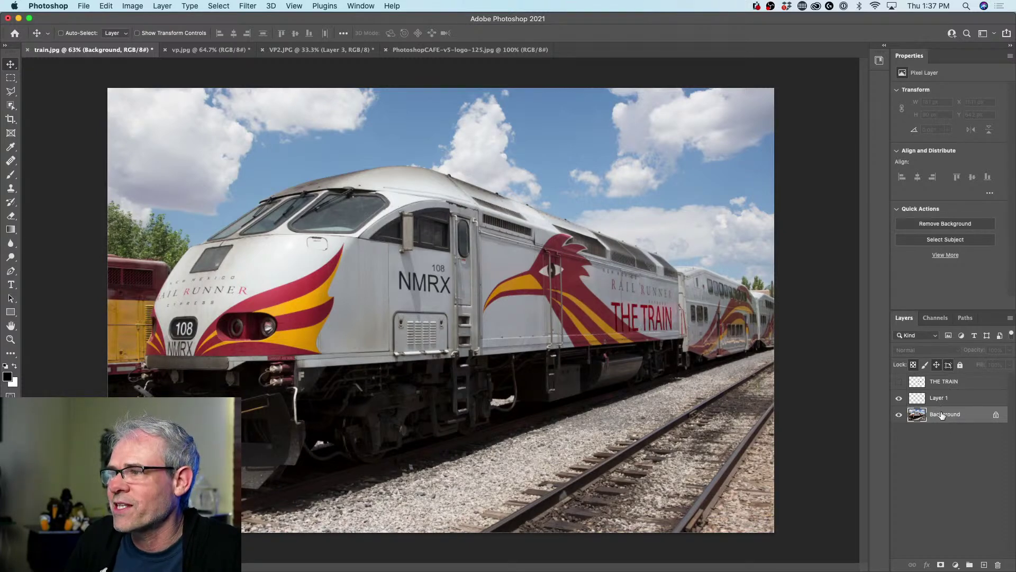
- Add an empty layer above Background and render the Vanishing Point perspective grids onto it
{"action": "left_click", "coordinate": [983, 564]}
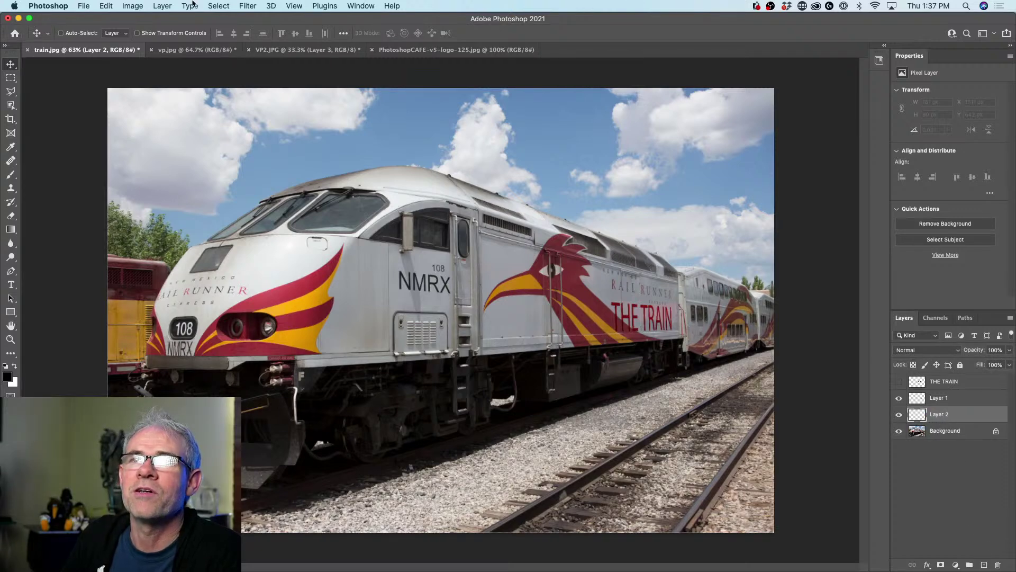
{"action": "left_click", "coordinate": [132, 6]}
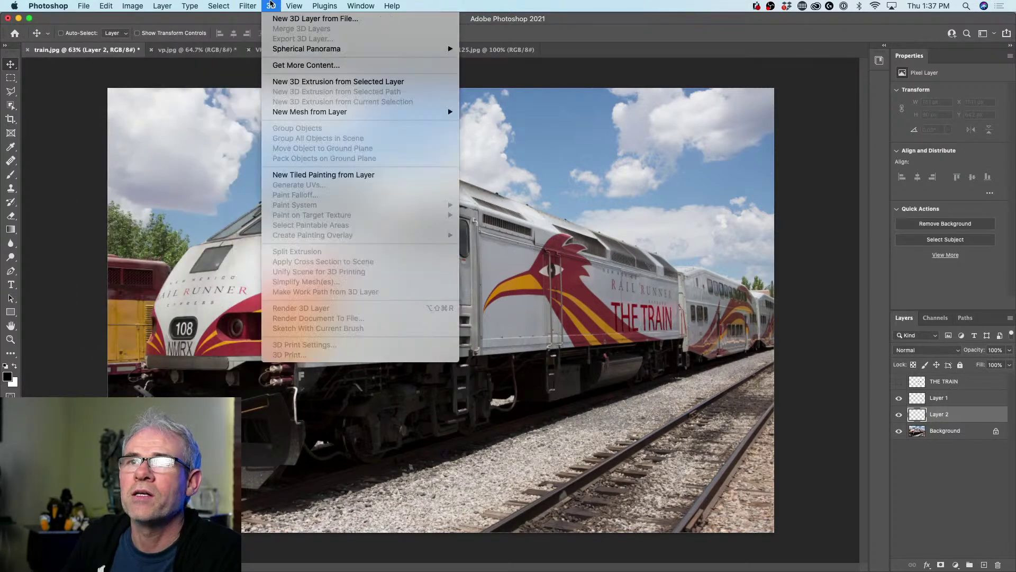
{"action": "mouse_move", "coordinate": [248, 6]}
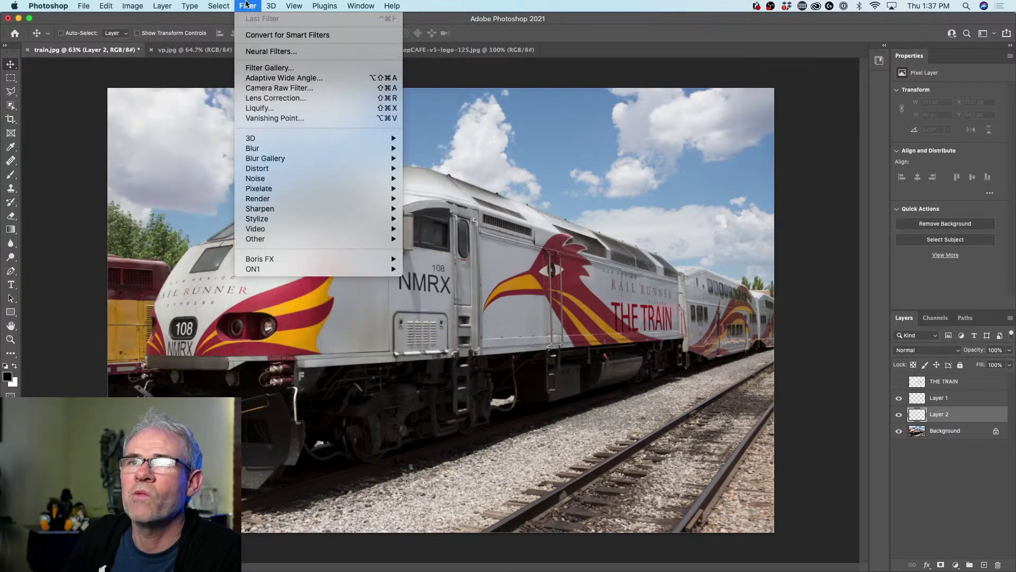
{"action": "left_click", "coordinate": [282, 118]}
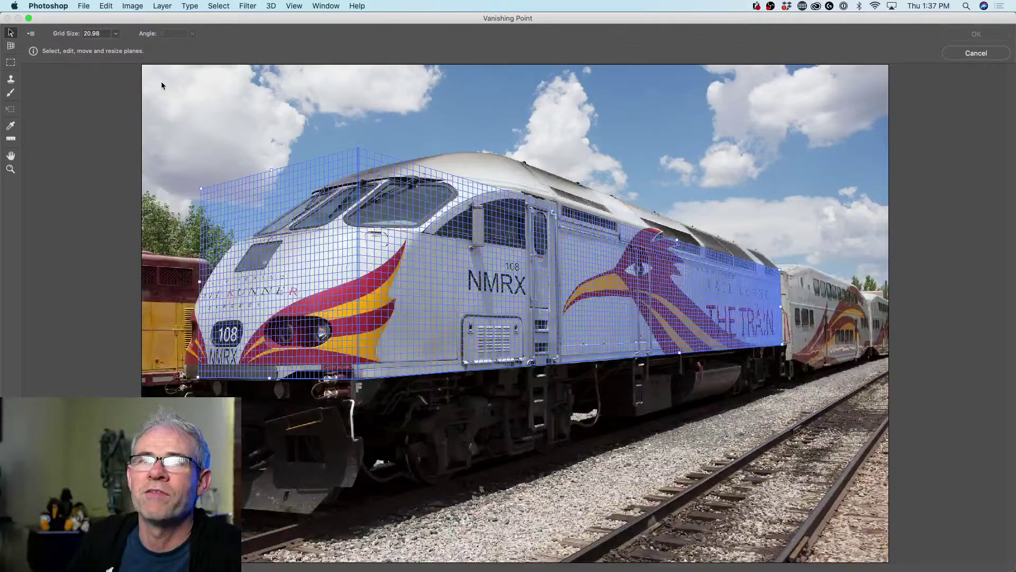
{"action": "left_click", "coordinate": [31, 33]}
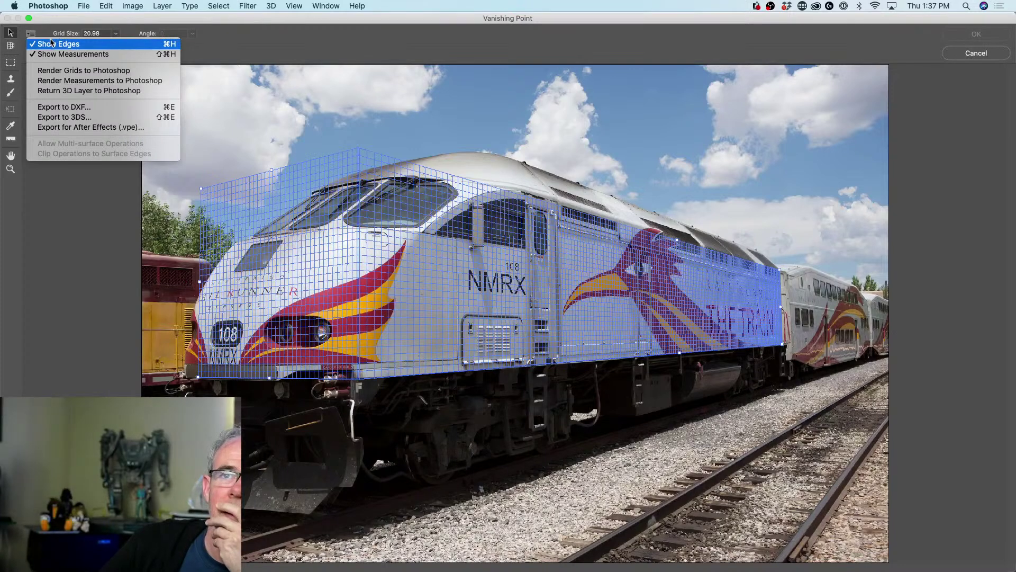
{"action": "left_click", "coordinate": [77, 72]}
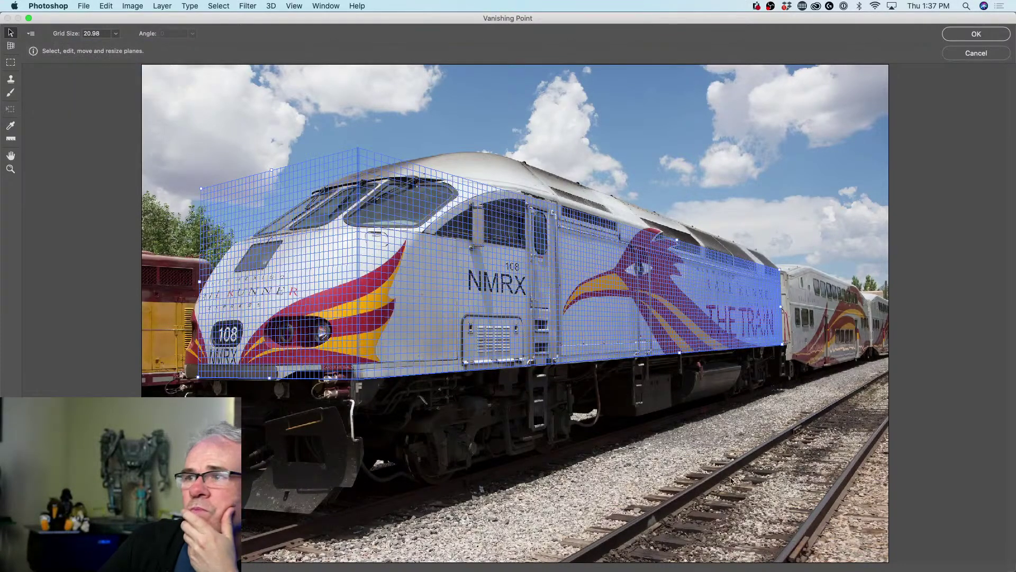
{"action": "left_click", "coordinate": [974, 35]}
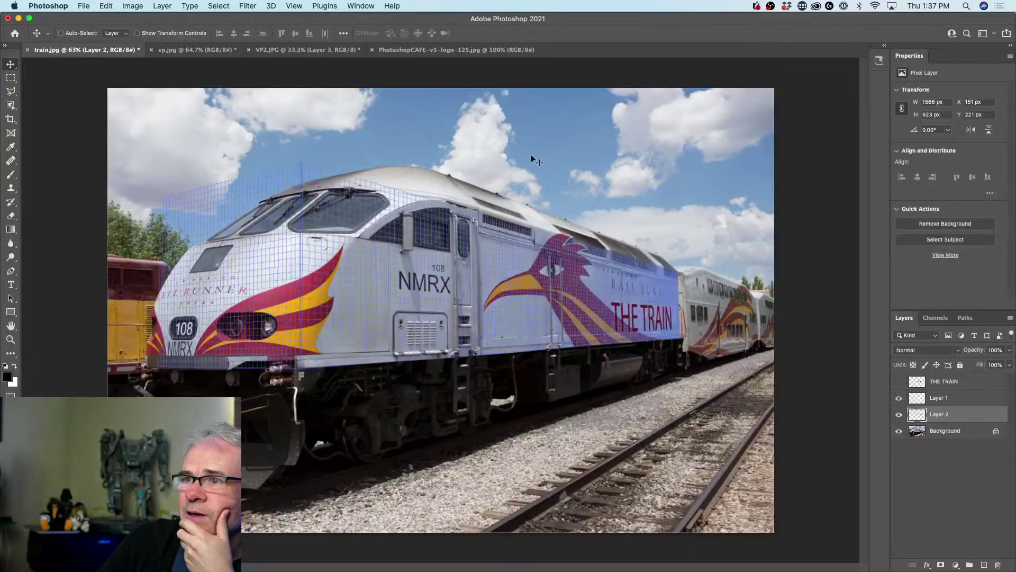
- Inspect the rendered grid on its own by hiding and showing Background, Layer 1 and Layer 2, leaving all three shown
{"action": "left_click", "coordinate": [899, 431]}
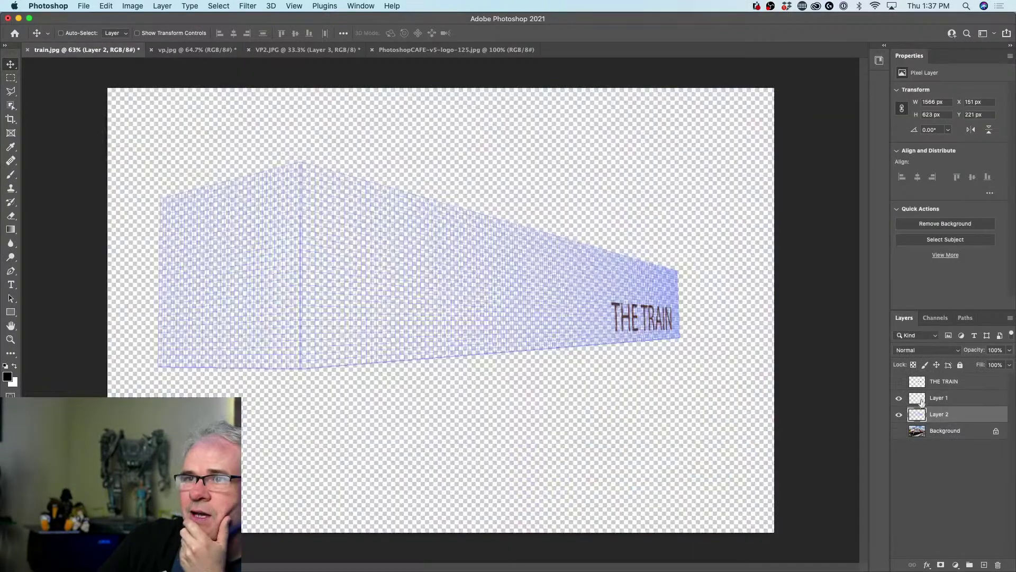
{"action": "left_click", "coordinate": [899, 398]}
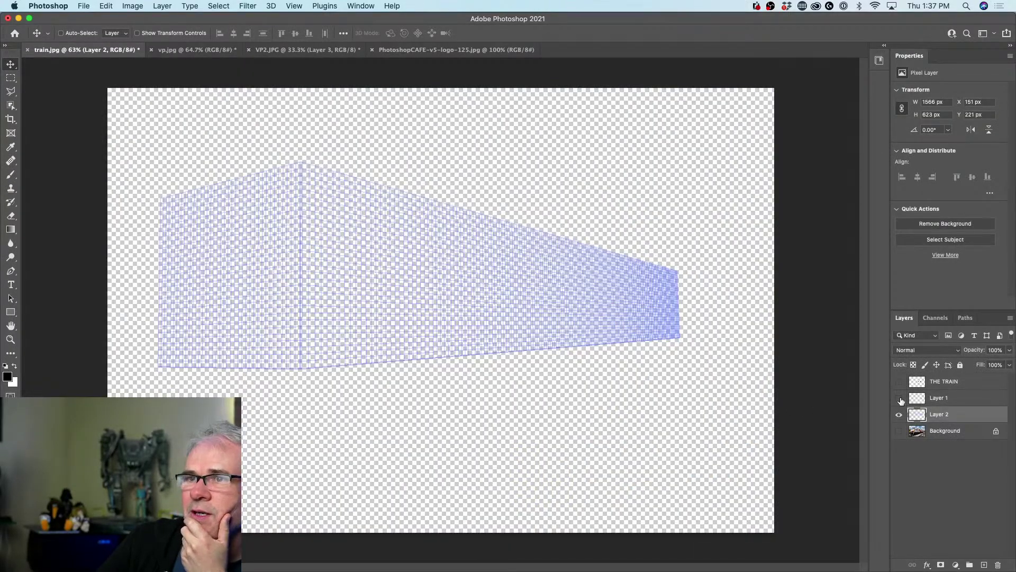
{"action": "left_click", "coordinate": [899, 398]}
{"action": "left_click", "coordinate": [899, 414]}
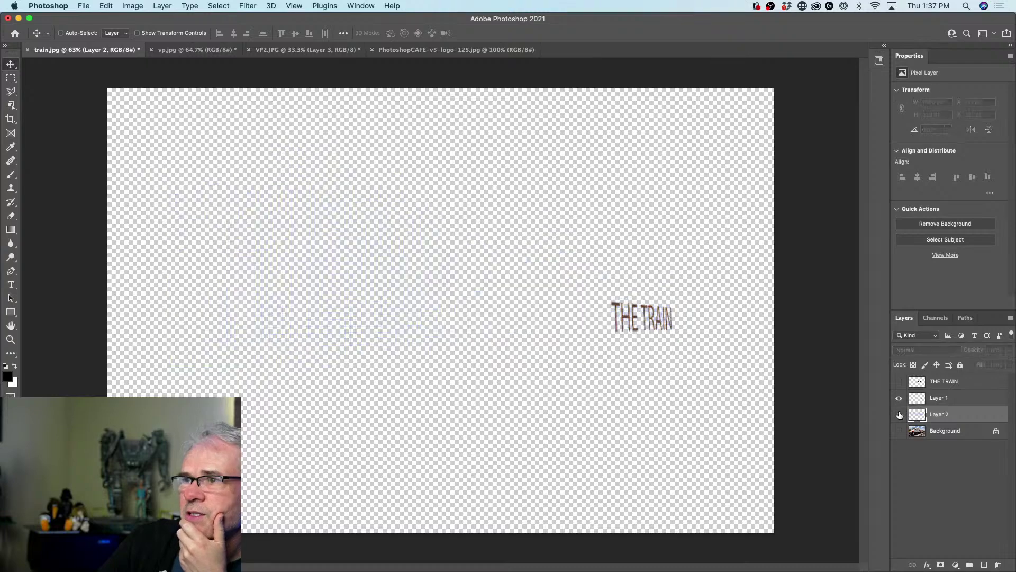
{"action": "left_click", "coordinate": [899, 414]}
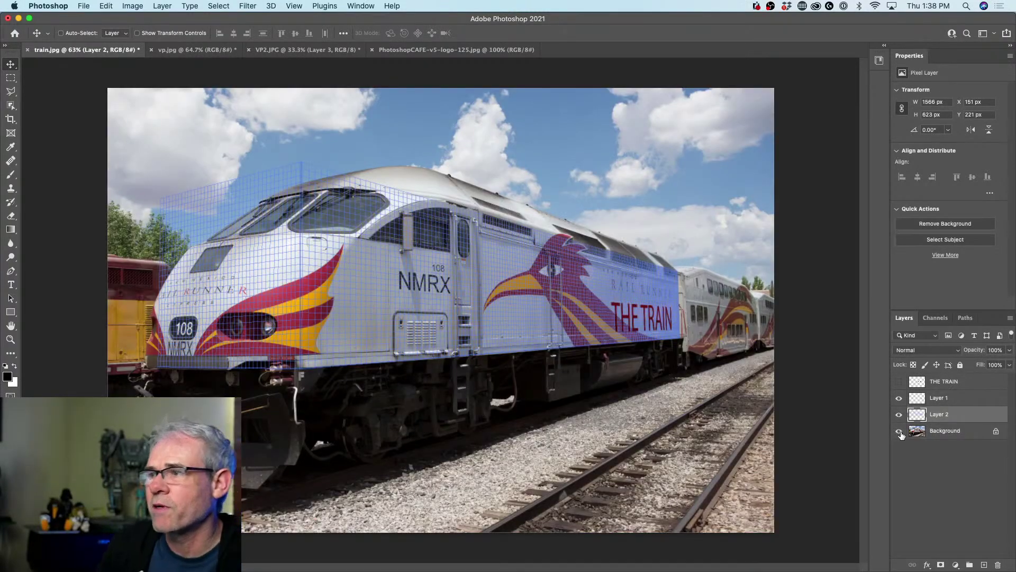
- Compare the train with and without the Layer 2 grid and the Layer 1 lettering, leaving both layers shown
{"action": "left_click", "coordinate": [899, 414]}
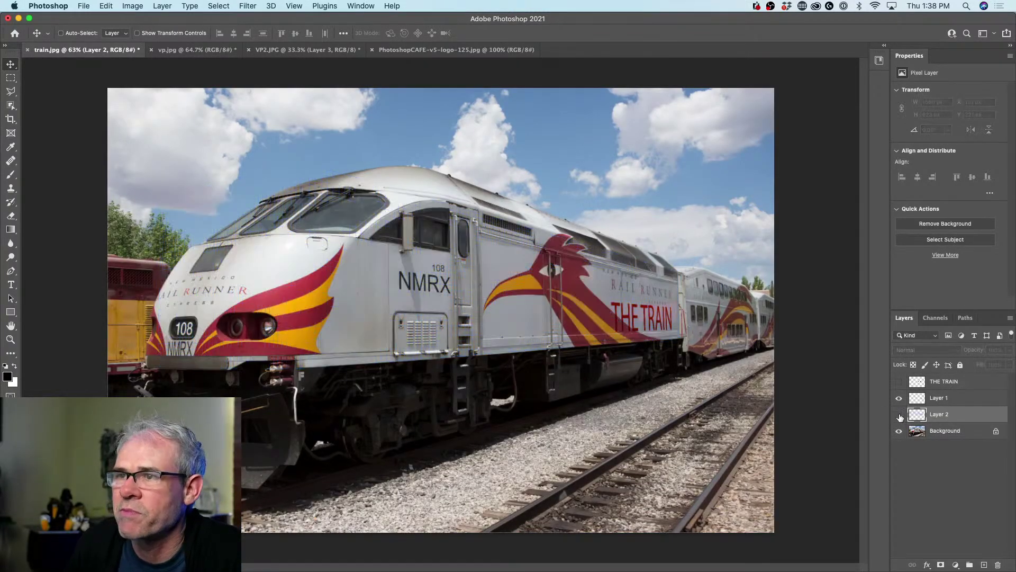
{"action": "left_click", "coordinate": [899, 414]}
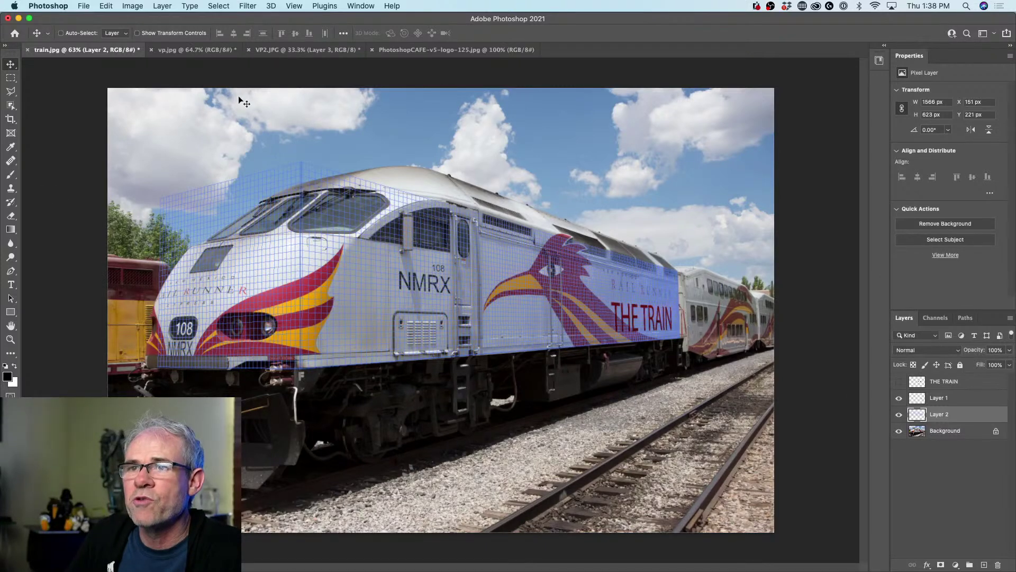
{"action": "left_click", "coordinate": [899, 399]}
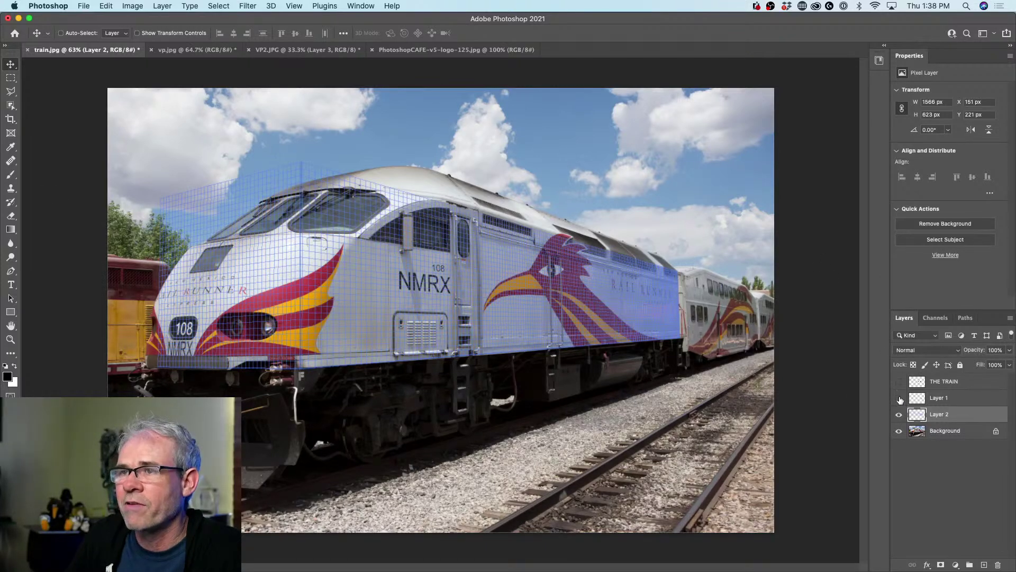
{"action": "left_click", "coordinate": [900, 400]}
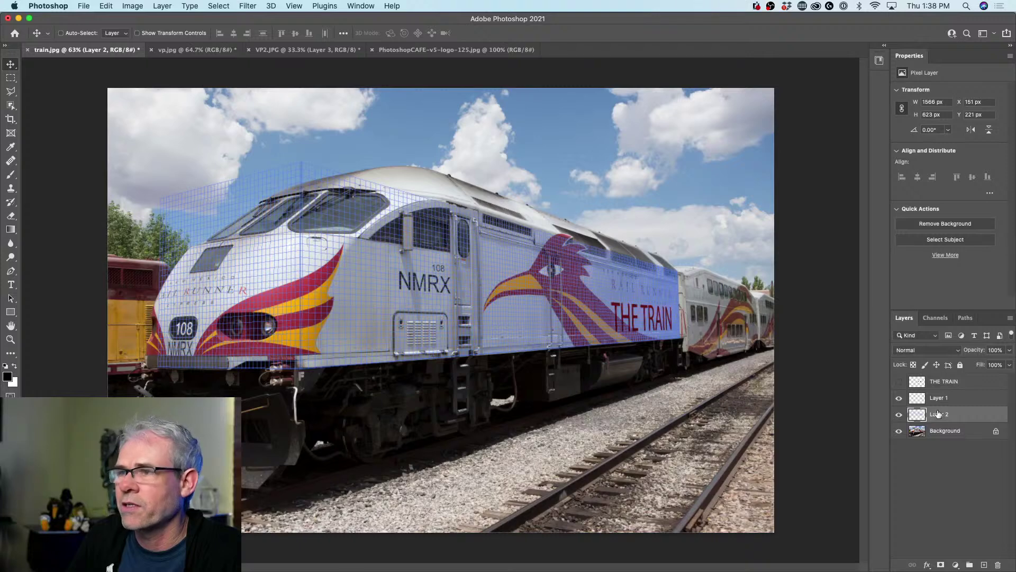
- Copy the PhotoshopCAFE logo from its own document into train.jpg as a new layer above Layer 2
{"action": "left_click", "coordinate": [450, 49]}
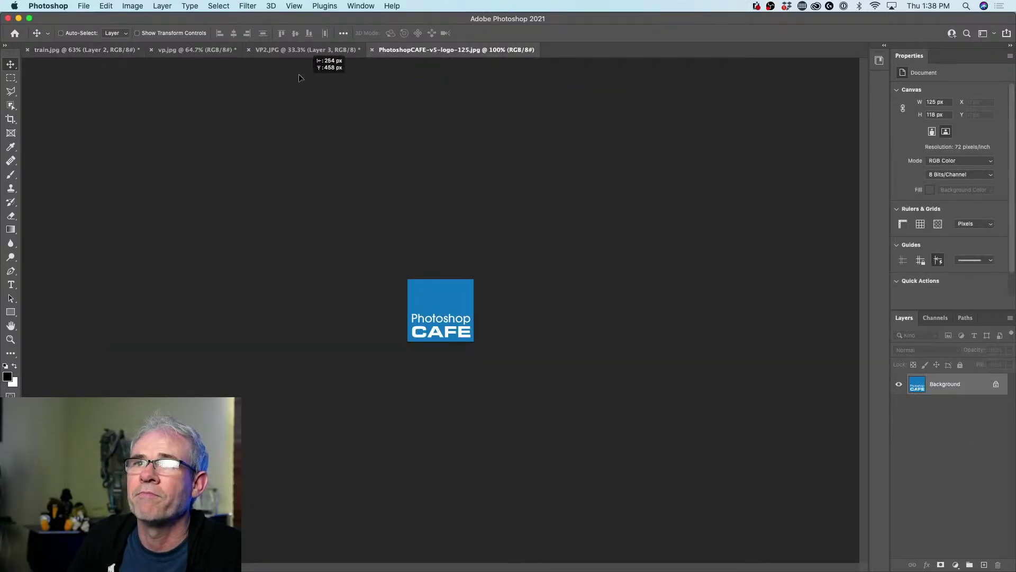
{"action": "left_click", "coordinate": [293, 49]}
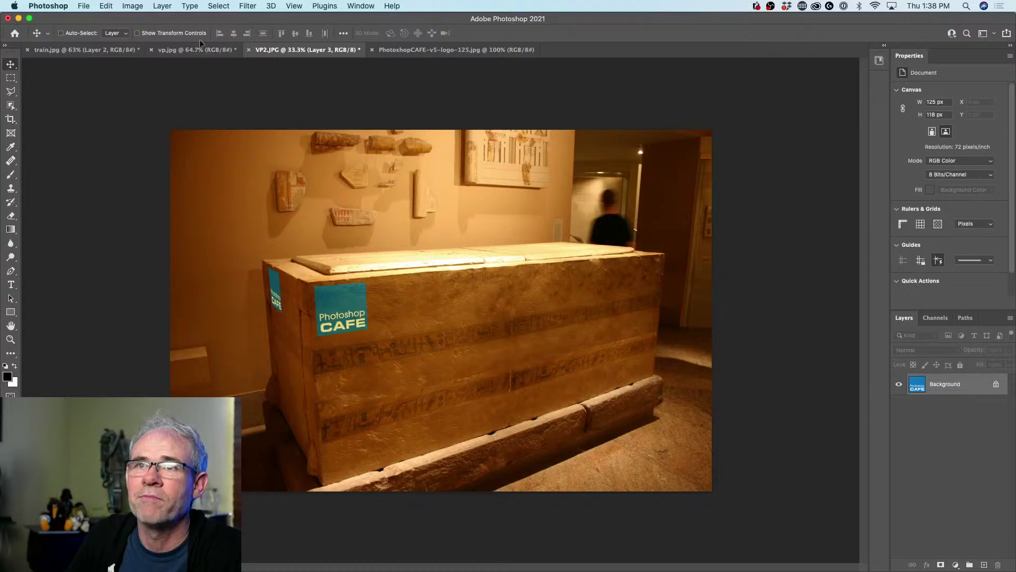
{"action": "key", "text": "ctrl+Tab"}
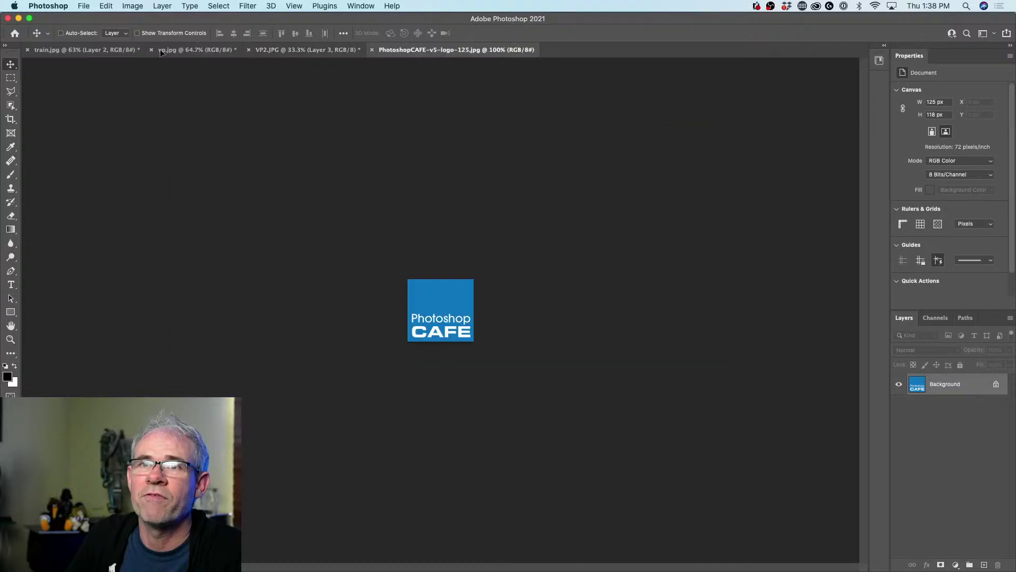
{"action": "left_click", "coordinate": [127, 50]}
{"action": "key", "text": "ctrl+v"}
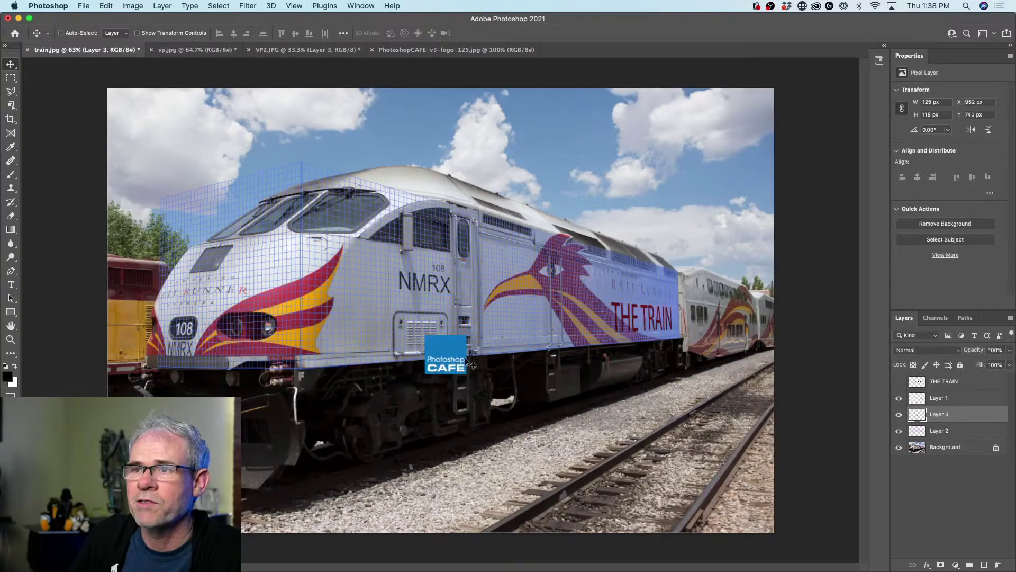
- Enlarge the pasted logo to about 277 × 262 px
{"action": "key", "text": "ctrl+t"}
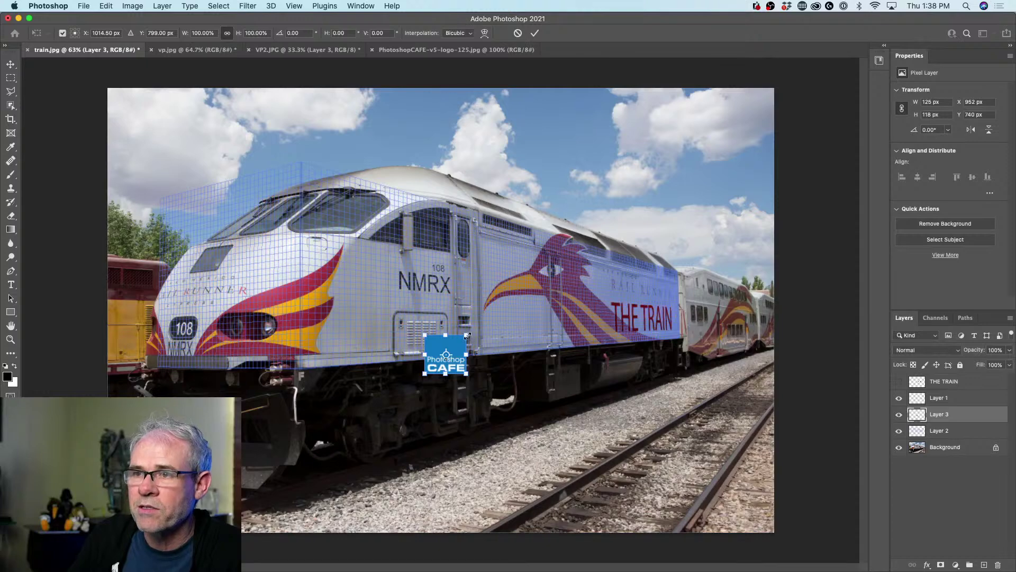
{"action": "left_click_drag", "start_coordinate": [467, 336], "coordinate": [519, 288]}
{"action": "key", "text": "Return"}
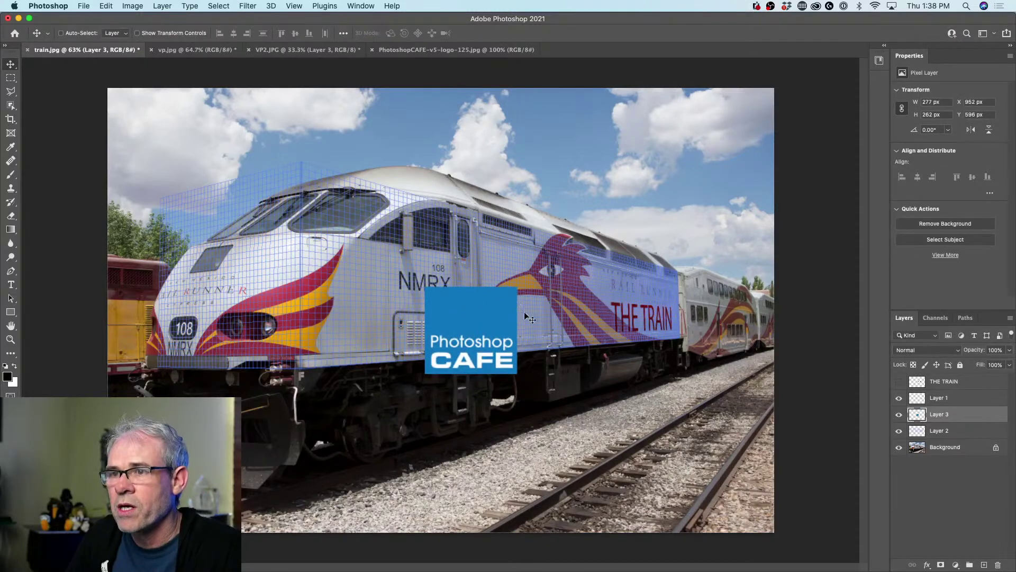
- Hide Layer 2 and Layer 1, and add an empty layer directly above Background
{"action": "left_click", "coordinate": [898, 430]}
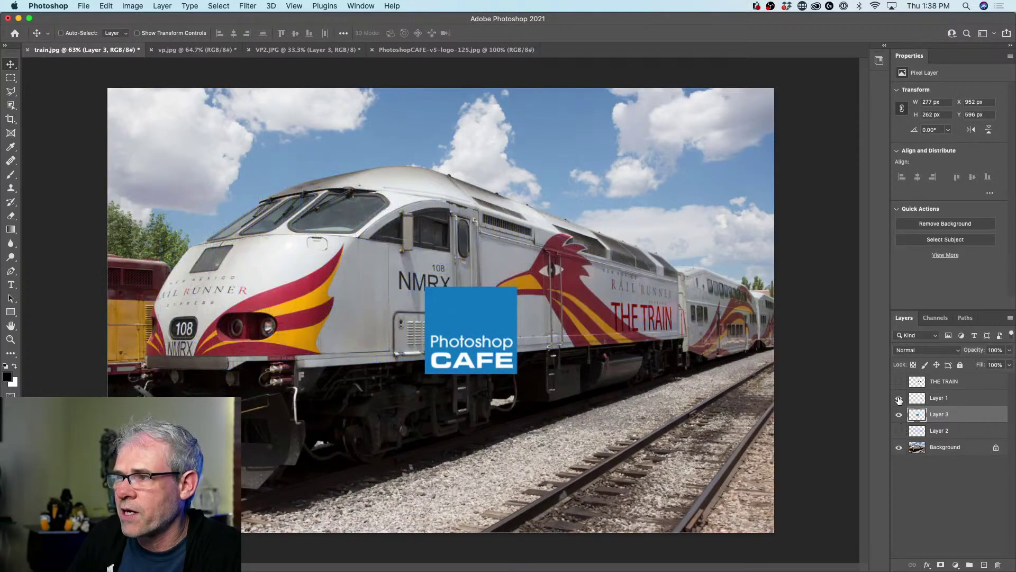
{"action": "left_click", "coordinate": [898, 398]}
{"action": "left_click", "coordinate": [947, 449]}
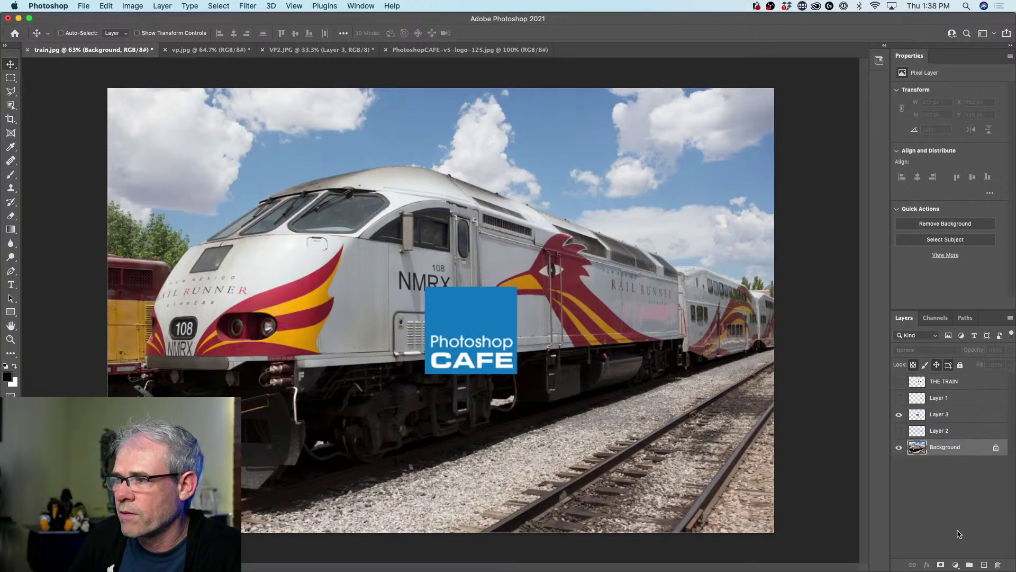
{"action": "left_click", "coordinate": [984, 564]}
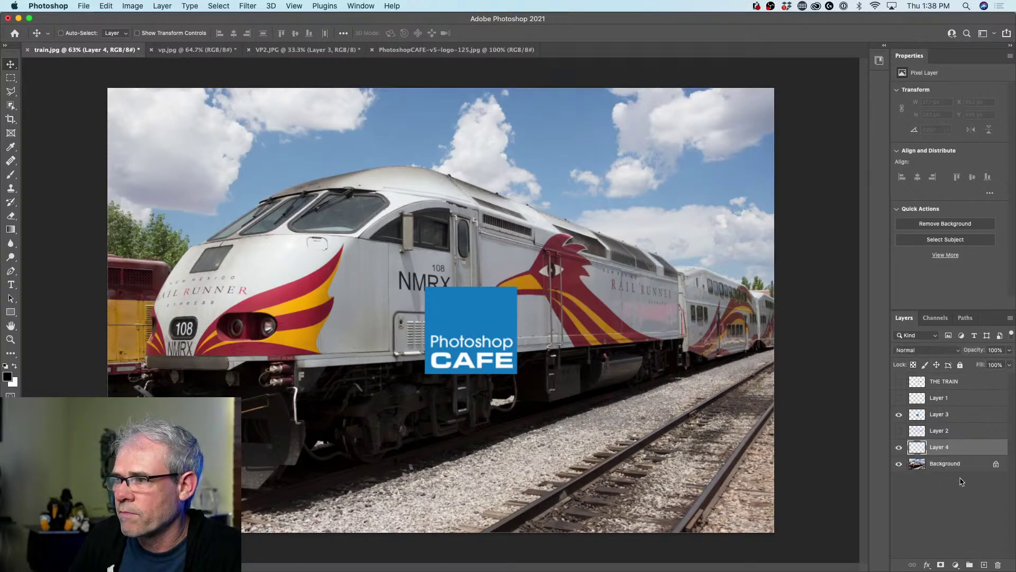
- Copy the whole logo from Layer 3, clear the selection and hide Layer 3
{"action": "left_click", "coordinate": [919, 413]}
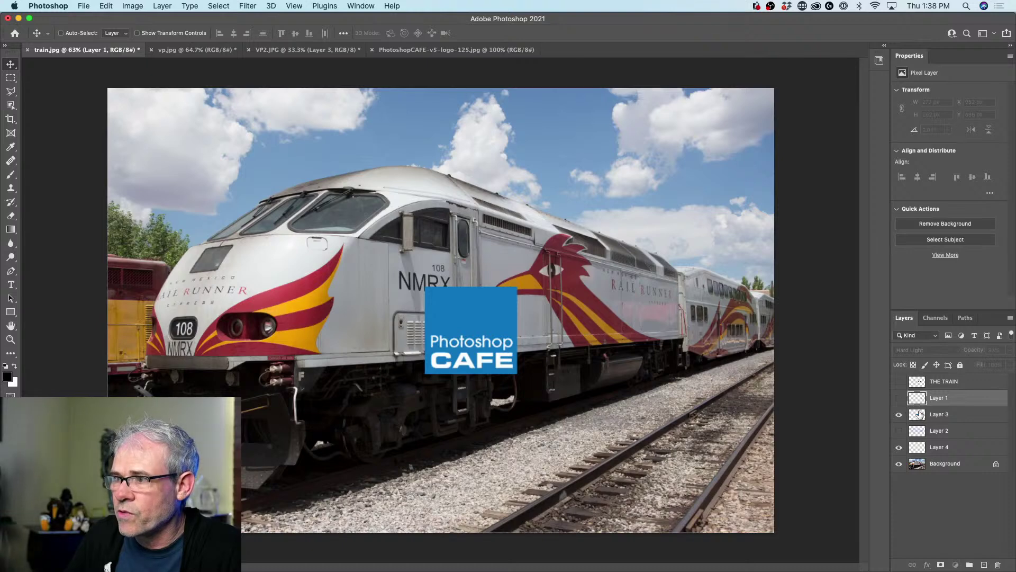
{"action": "key", "text": "super+a"}
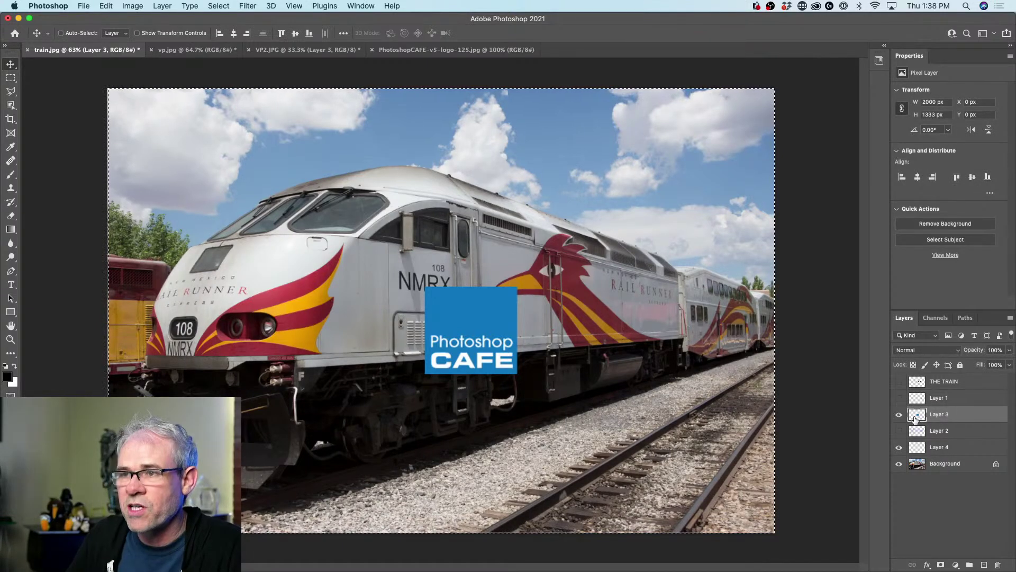
{"action": "key", "text": "super+d"}
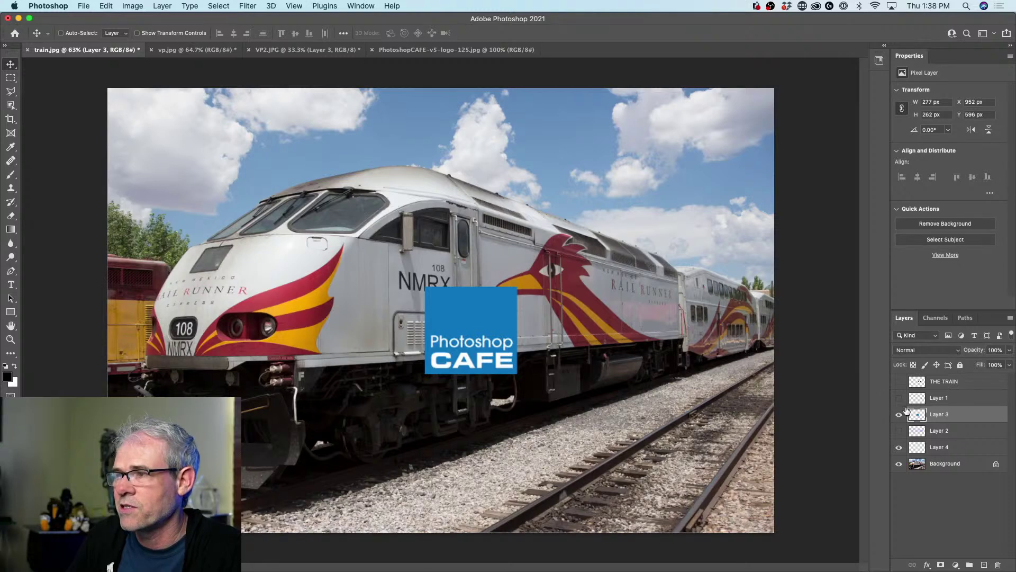
{"action": "left_click", "coordinate": [898, 415]}
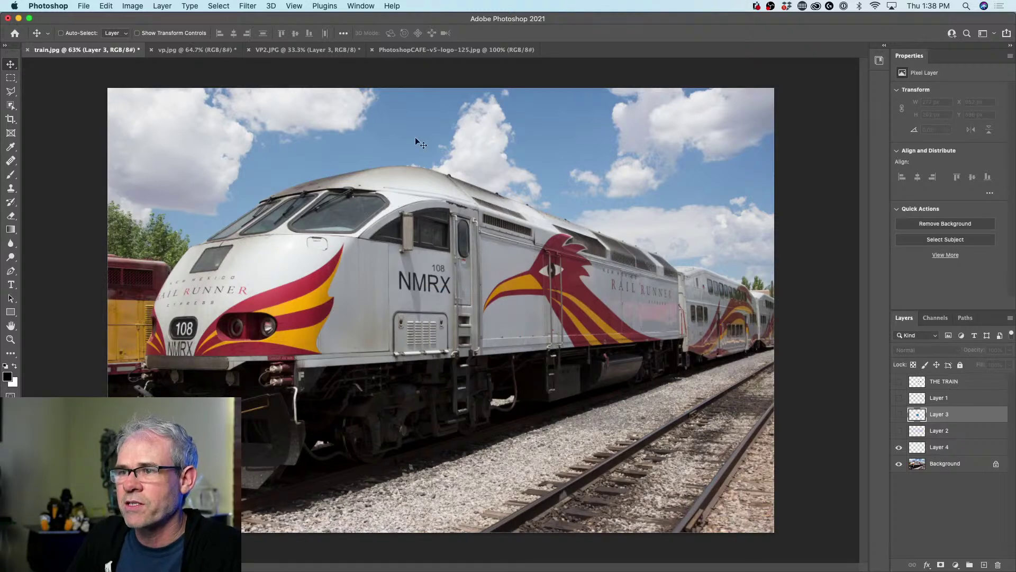
{"action": "left_click", "coordinate": [899, 415]}
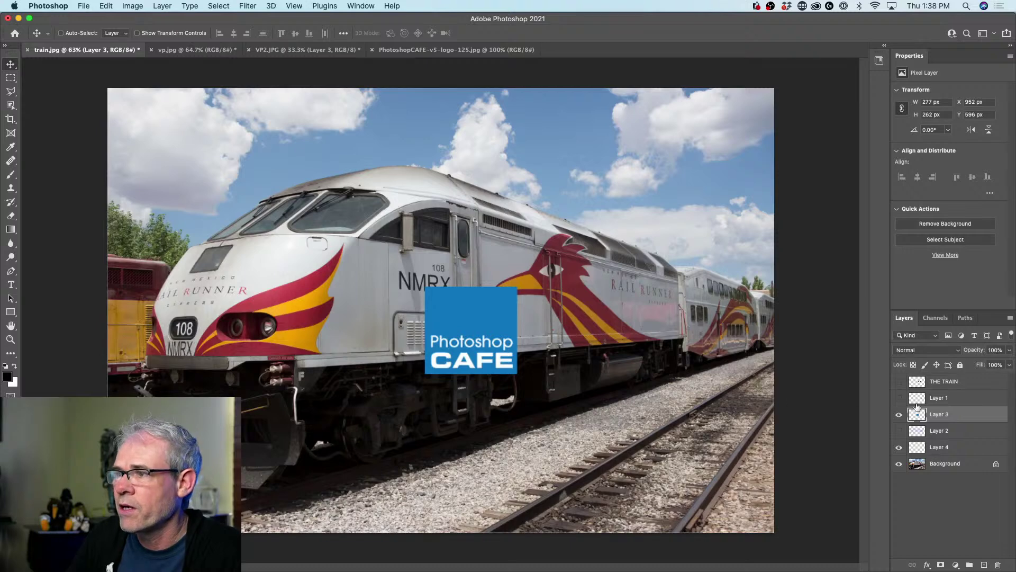
{"action": "left_click", "coordinate": [898, 415]}
{"action": "left_click", "coordinate": [898, 415]}
- Open Vanishing Point on the empty Layer 4 and paste the logo onto the perspective plane at the train's front
{"action": "left_click", "coordinate": [940, 448]}
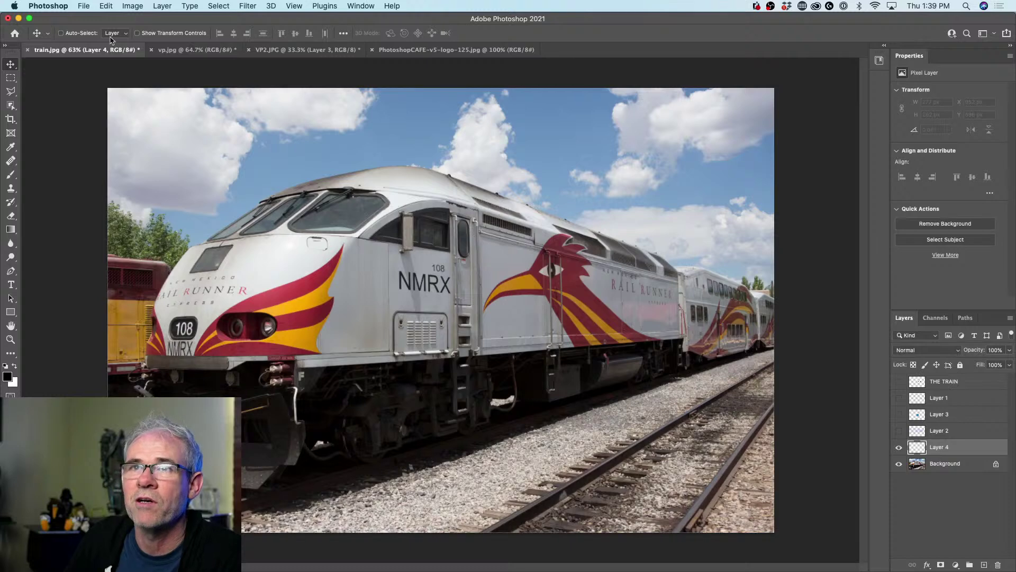
{"action": "left_click", "coordinate": [241, 5]}
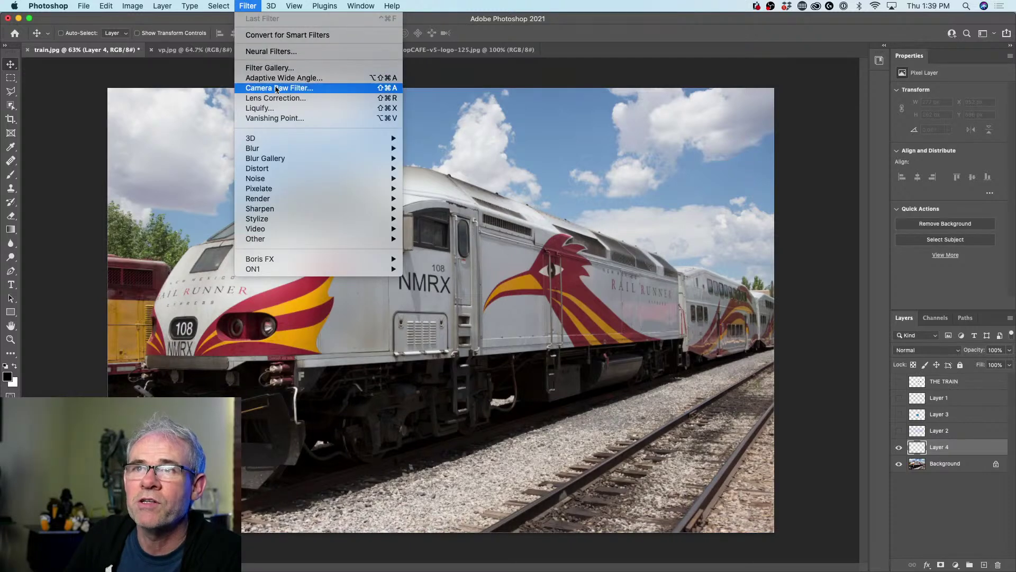
{"action": "left_click", "coordinate": [275, 118]}
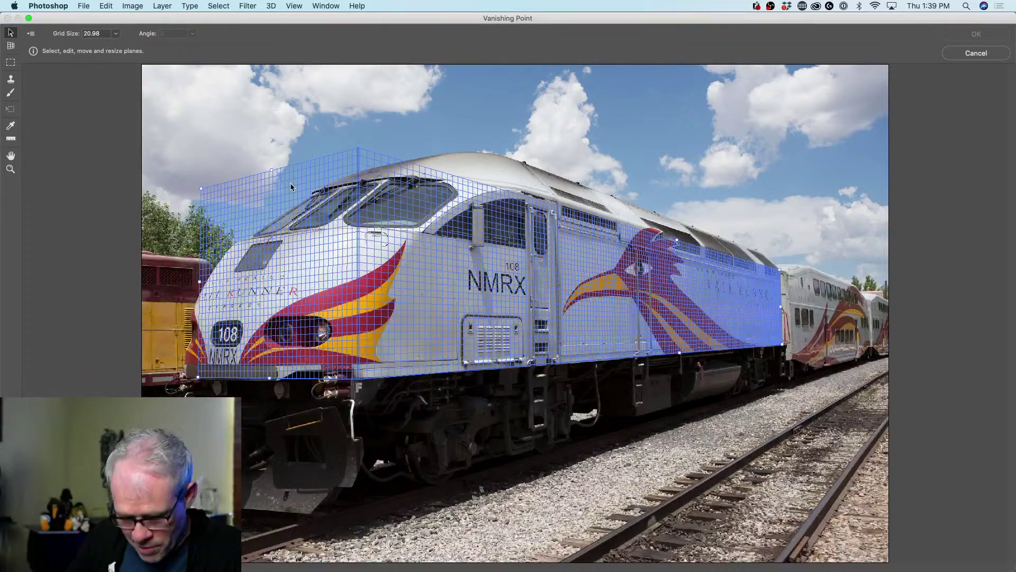
{"action": "key", "text": "super+v"}
{"action": "left_click_drag", "start_coordinate": [199, 81], "coordinate": [271, 227]}
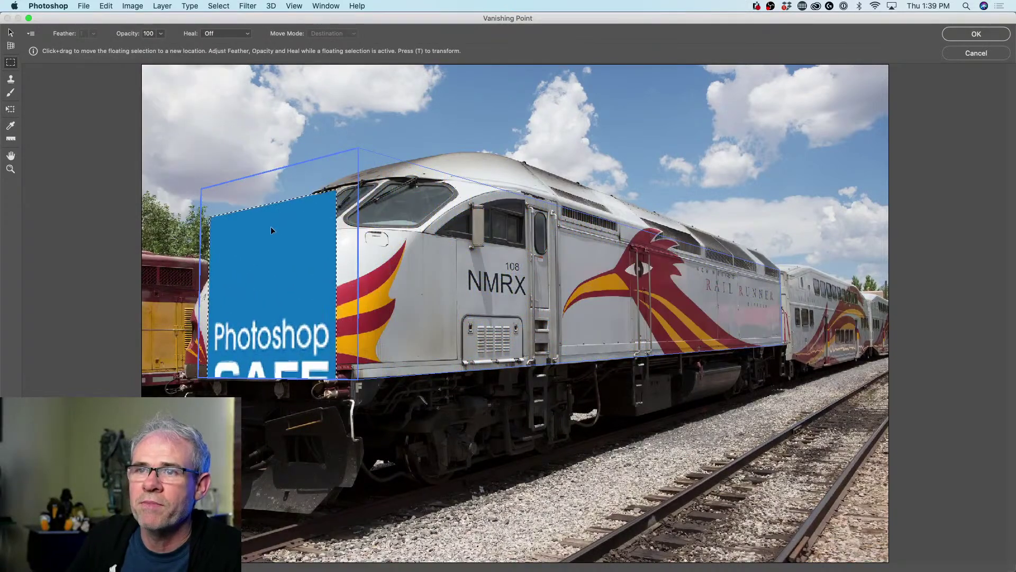
- Scale the logo down to about 177 × 309 px over the train's nose and apply Vanishing Point, checking Layer 4
{"action": "left_click", "coordinate": [10, 109]}
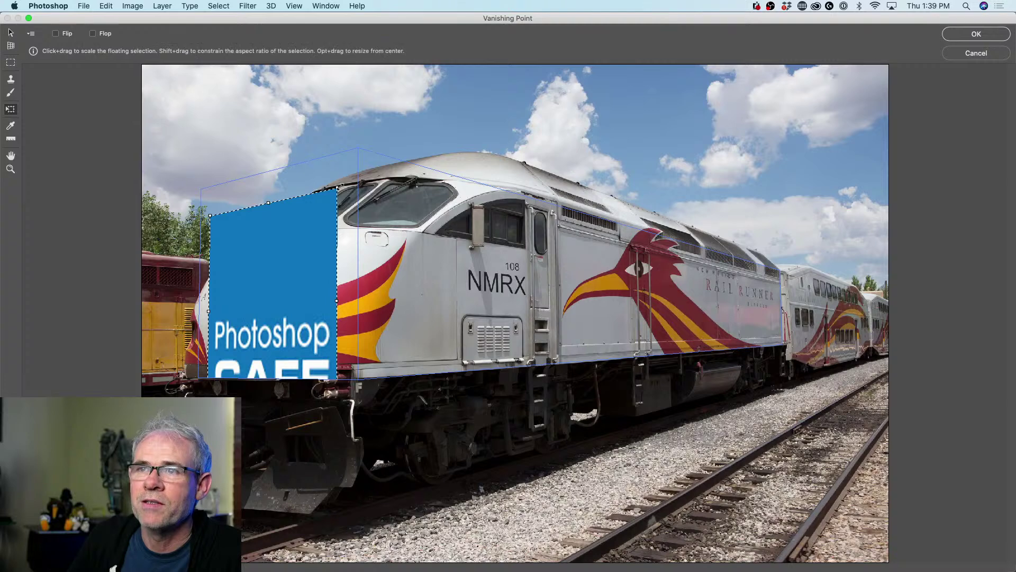
{"action": "left_click_drag", "start_coordinate": [338, 188], "coordinate": [254, 266]}
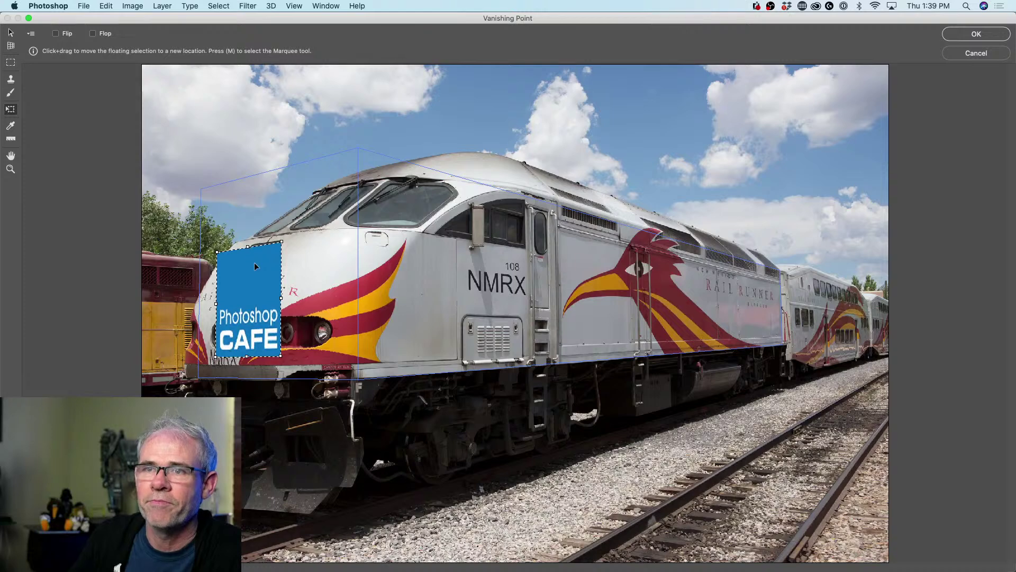
{"action": "key", "text": "Return"}
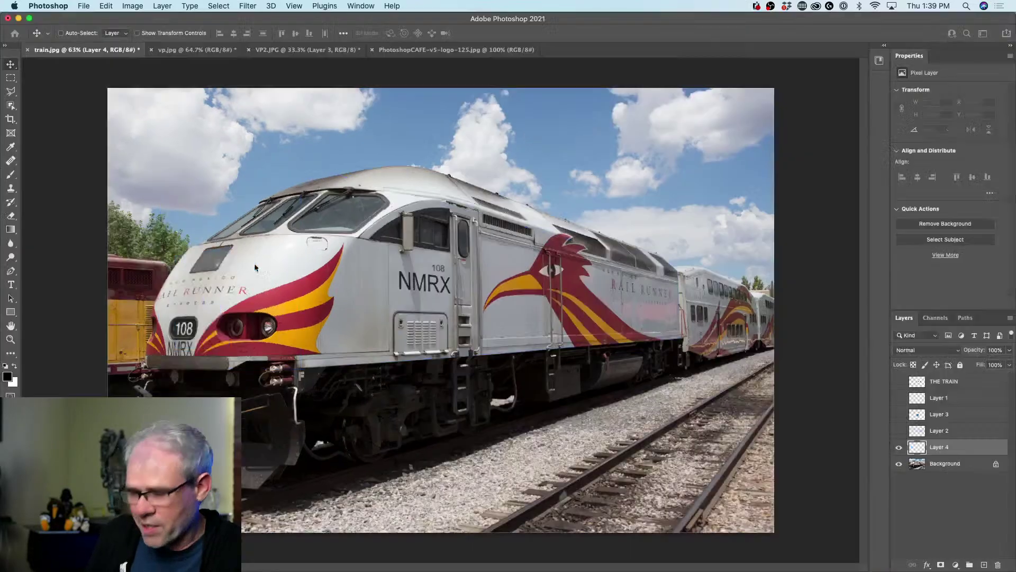
{"action": "left_click", "coordinate": [899, 447]}
{"action": "left_click", "coordinate": [899, 447]}
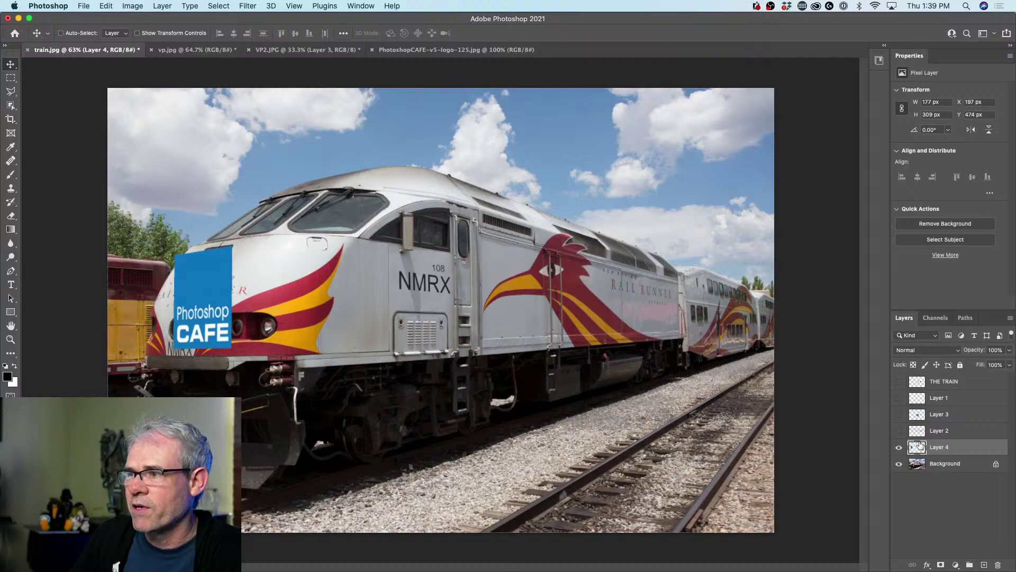
- Warp the logo on Layer 4 to follow the curve of the train's nose, ending at about 193 × 285 px
{"action": "key", "text": "super"}
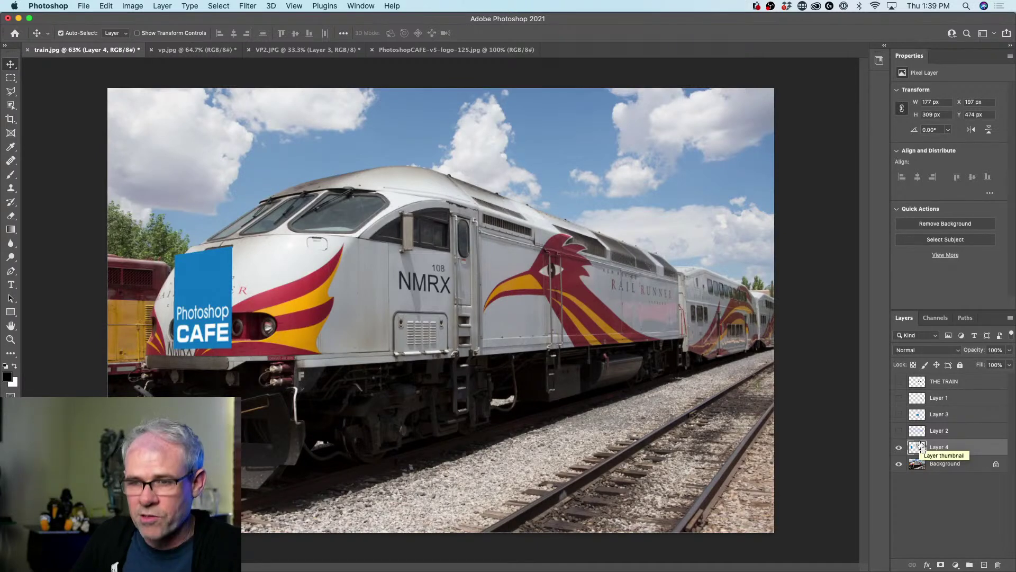
{"action": "key", "text": "super+t"}
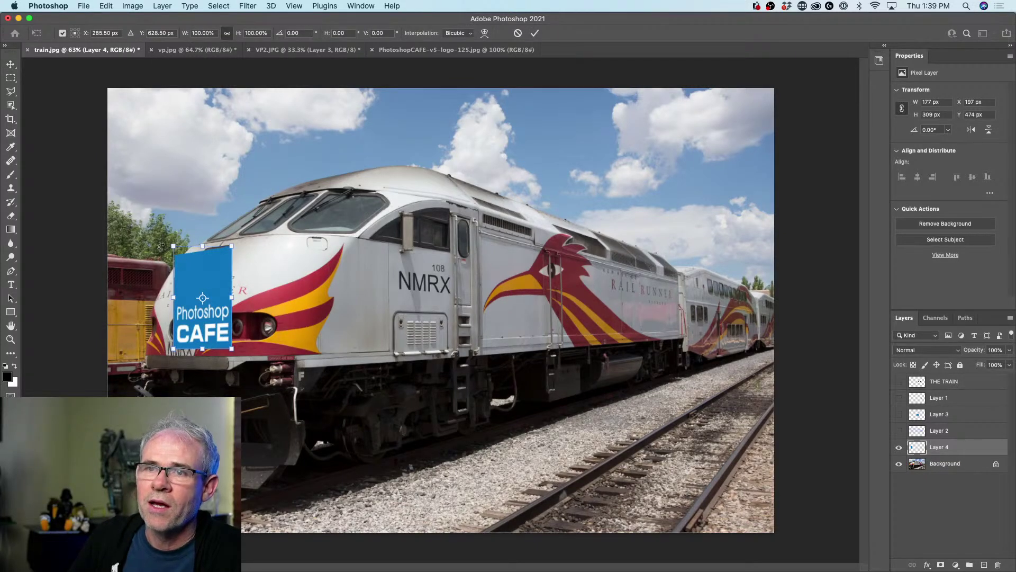
{"action": "right_click", "coordinate": [185, 258]}
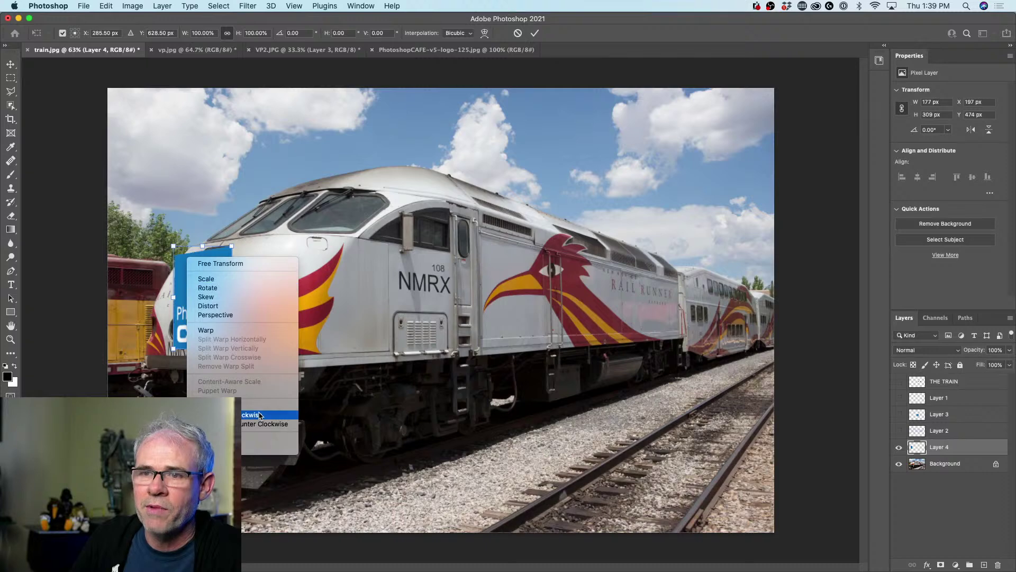
{"action": "left_click", "coordinate": [248, 331]}
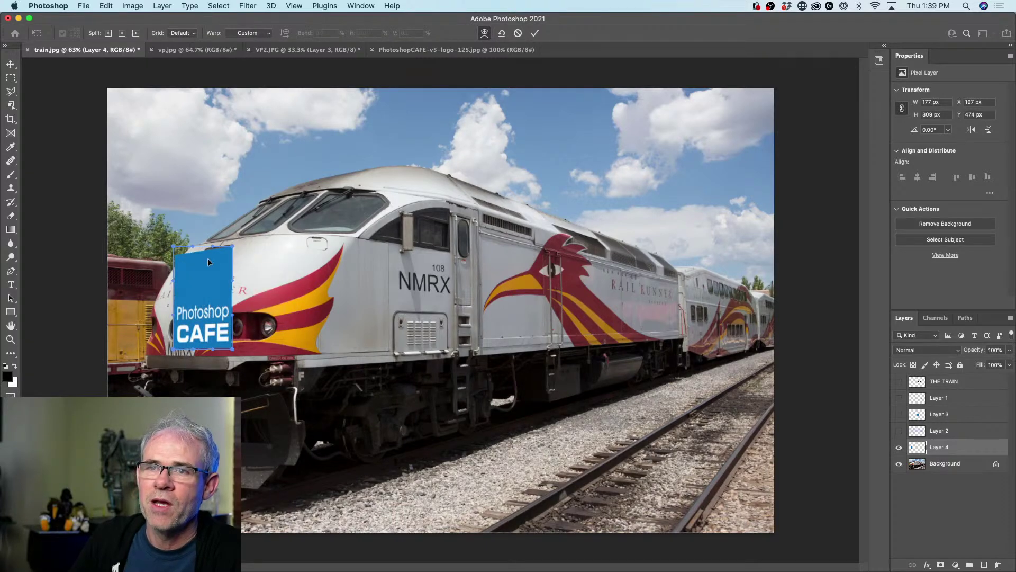
{"action": "left_click_drag", "start_coordinate": [174, 246], "coordinate": [238, 251]}
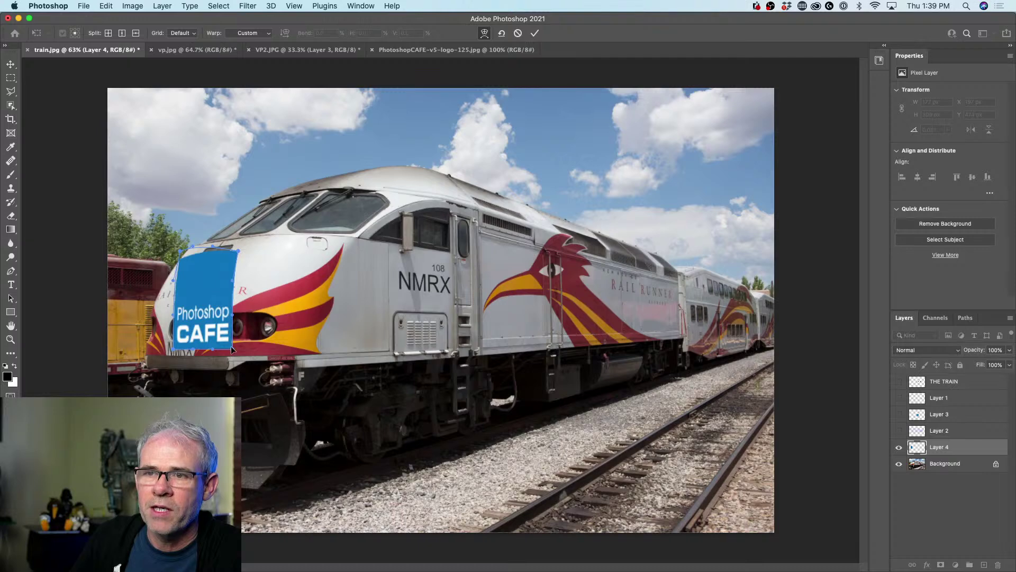
{"action": "left_click_drag", "start_coordinate": [231, 348], "coordinate": [179, 345]}
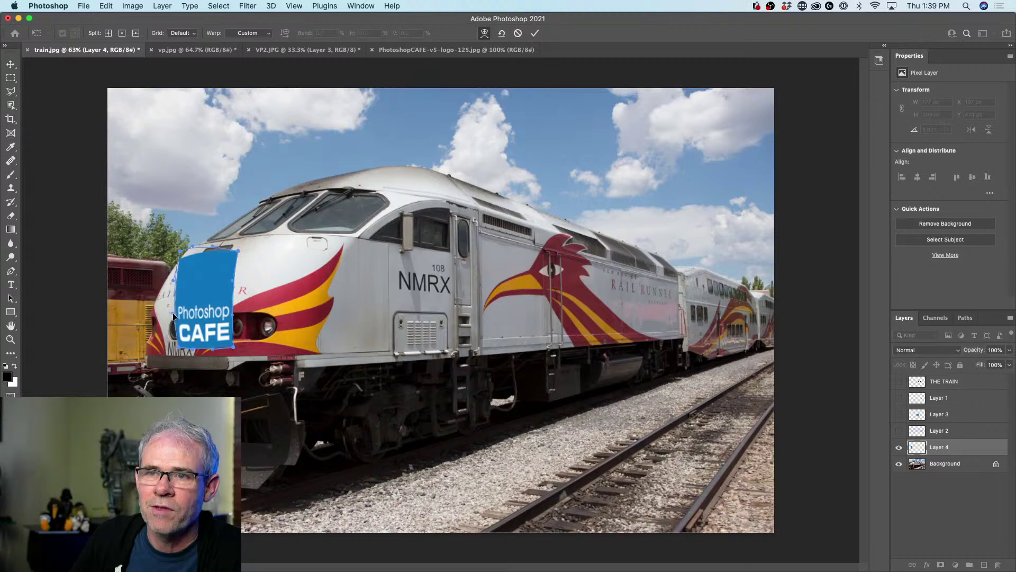
{"action": "left_click_drag", "start_coordinate": [178, 250], "coordinate": [194, 255]}
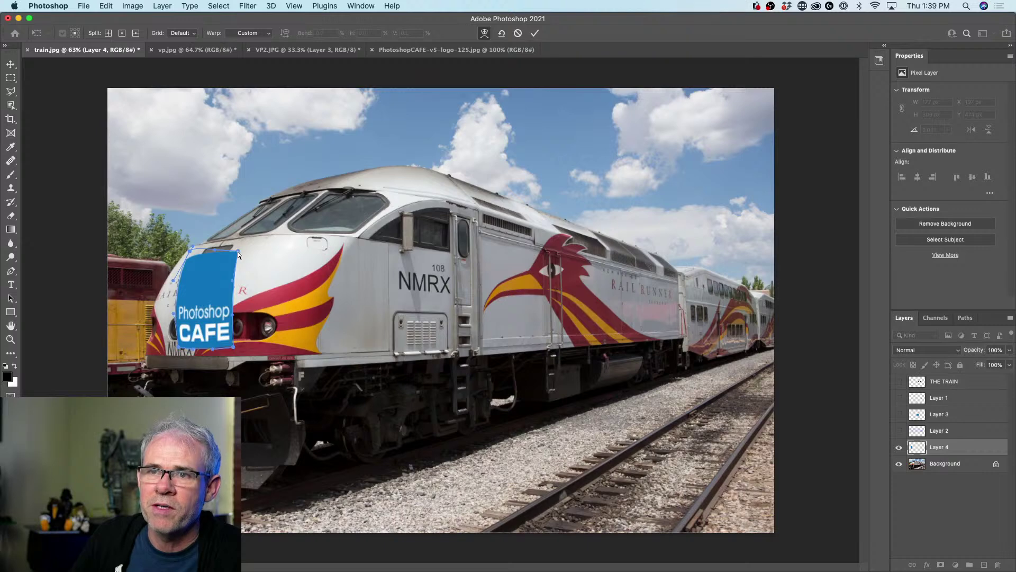
{"action": "left_click_drag", "start_coordinate": [238, 253], "coordinate": [230, 254]}
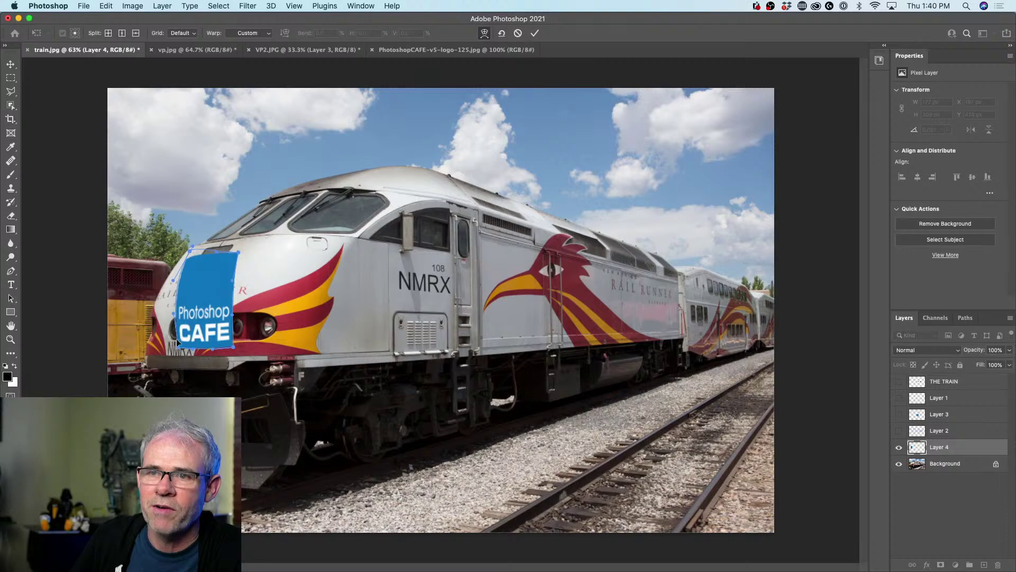
{"action": "left_click", "coordinate": [179, 297]}
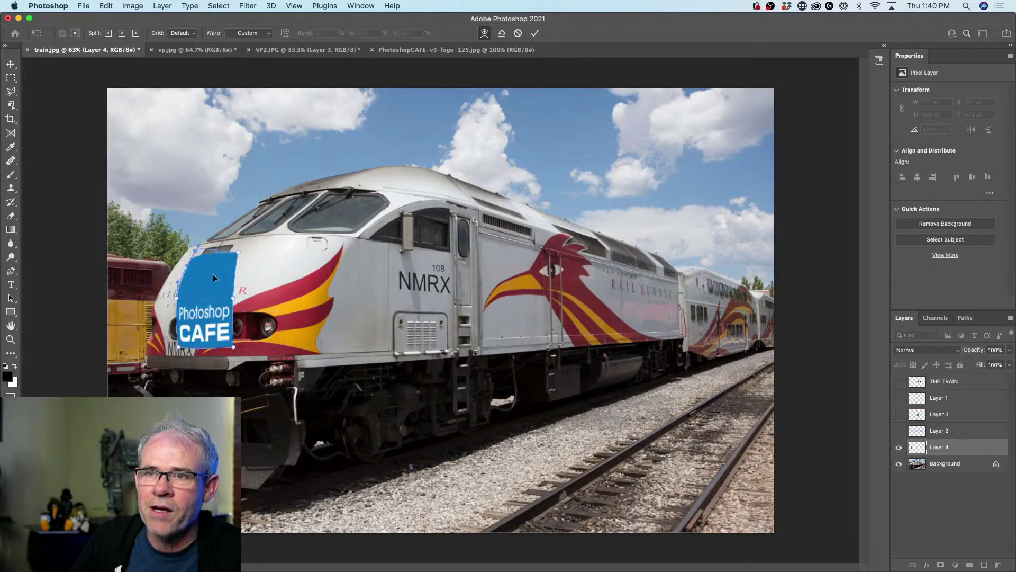
{"action": "left_click_drag", "start_coordinate": [239, 253], "coordinate": [242, 255]}
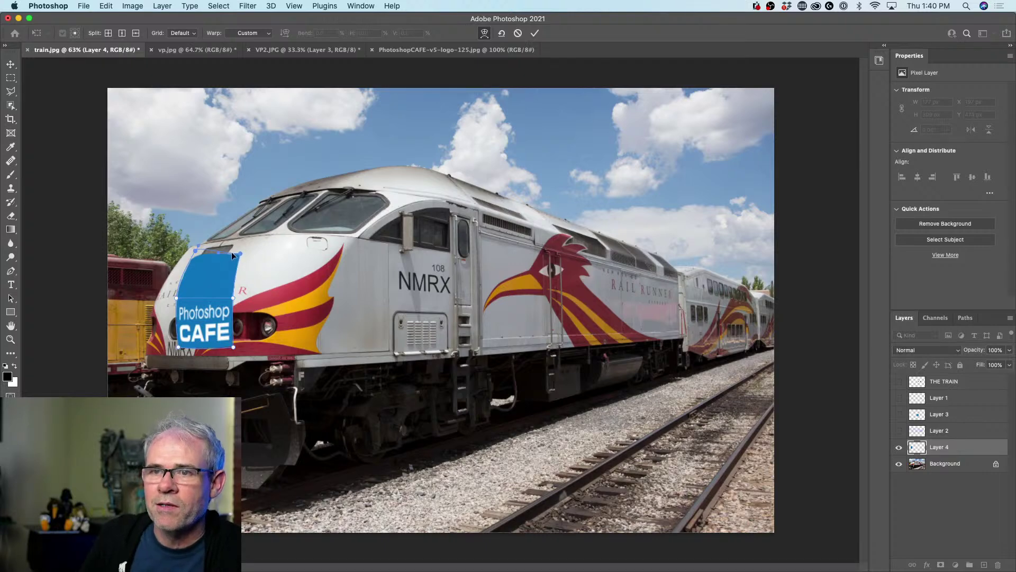
{"action": "key", "text": "Return"}
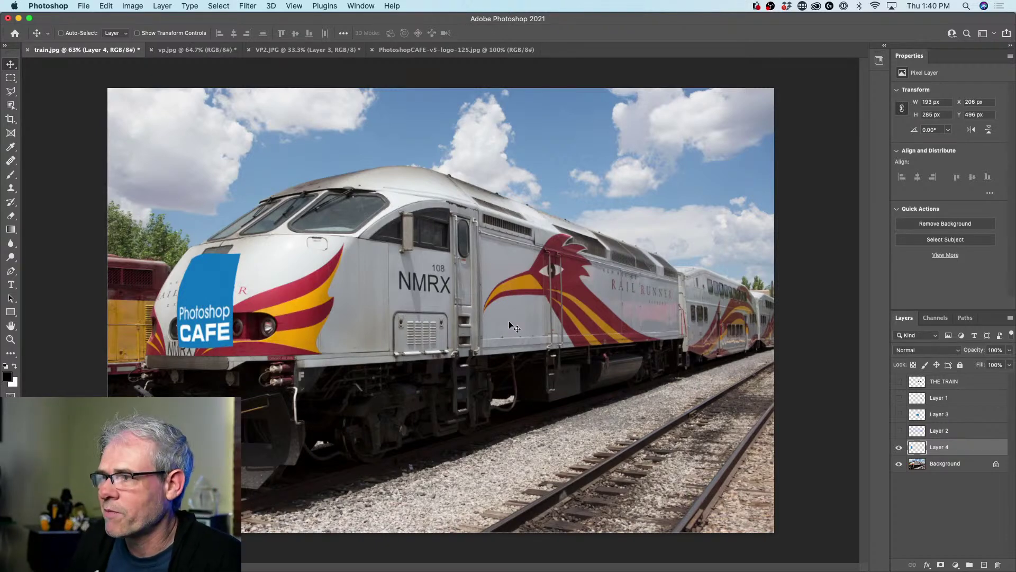
- Set Layer 4's blend mode to Multiply and add a layer mask to it
{"action": "left_click", "coordinate": [927, 350]}
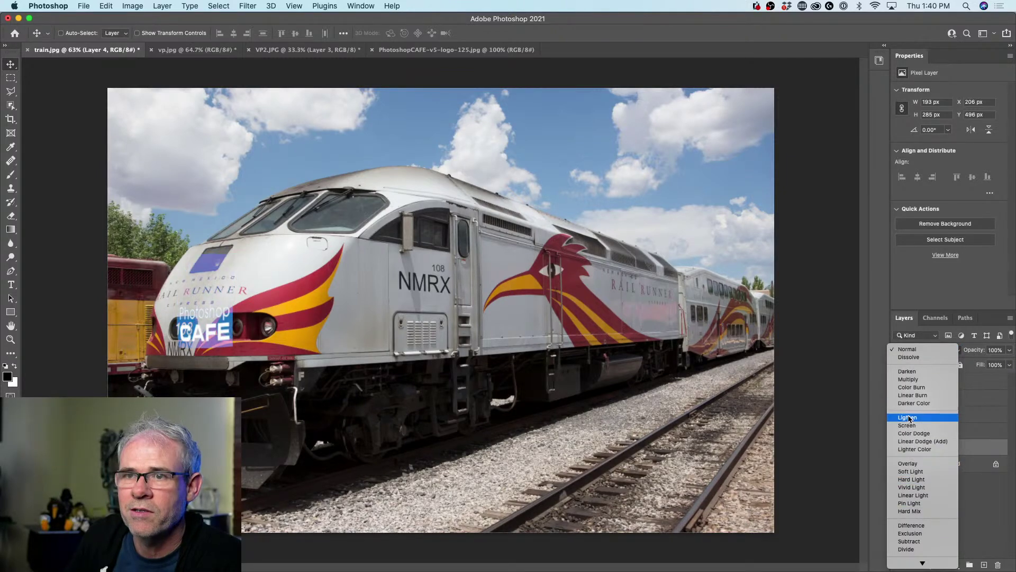
{"action": "left_click", "coordinate": [921, 380]}
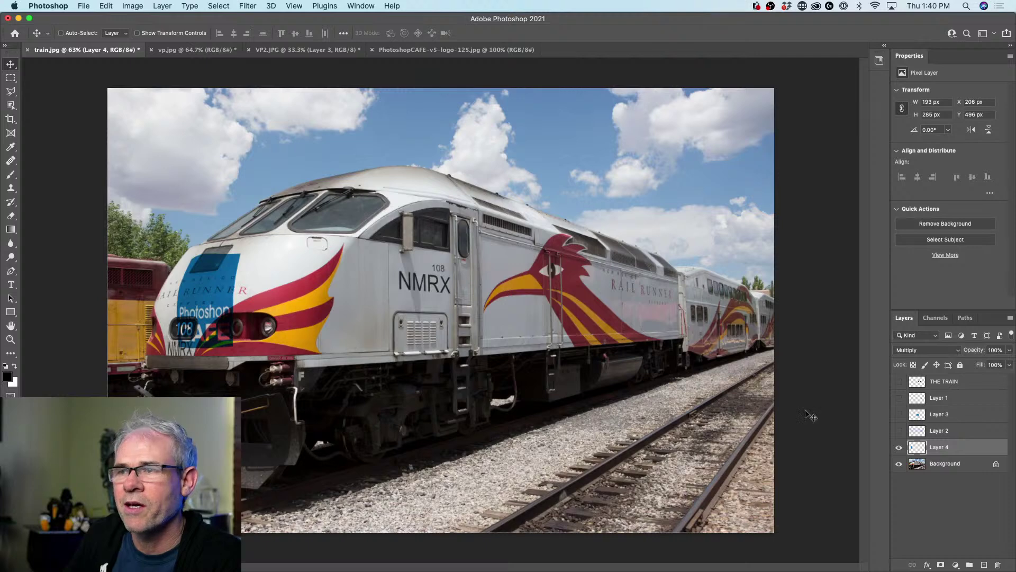
{"action": "left_click", "coordinate": [940, 565]}
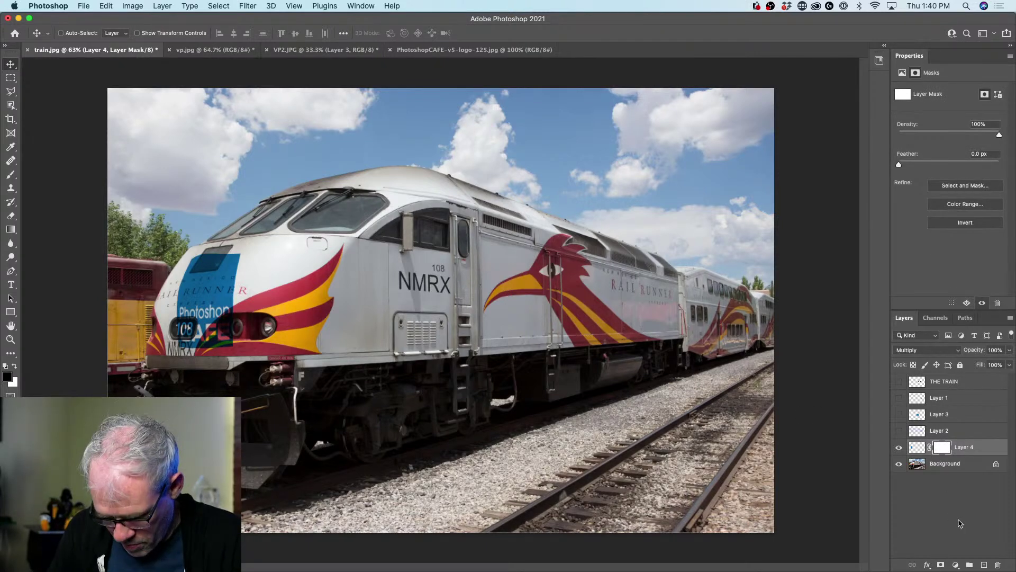
- Mask off the logo's upper edge with a 40 px brush at 100% hardness, and turn off the brush's Transfer option
{"action": "key", "text": "b"}
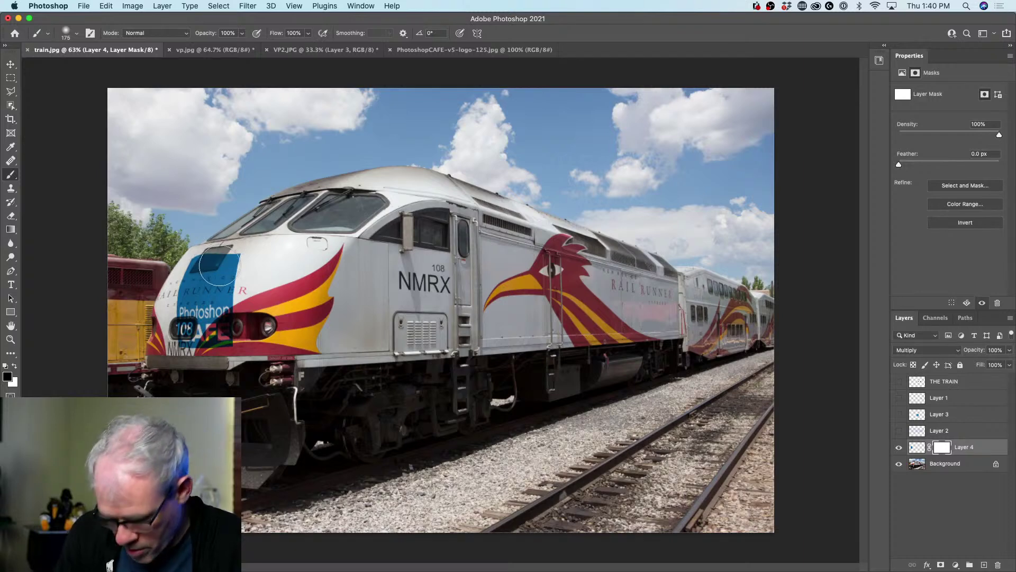
{"action": "key", "text": "bracketleft"}
{"action": "key", "text": "bracketleft"}
{"action": "key", "text": "bracketleft"}
{"action": "key", "text": "bracketleft"}
{"action": "key", "text": "bracketleft"}
{"action": "key", "text": "bracketleft"}
{"action": "key", "text": "bracketleft"}
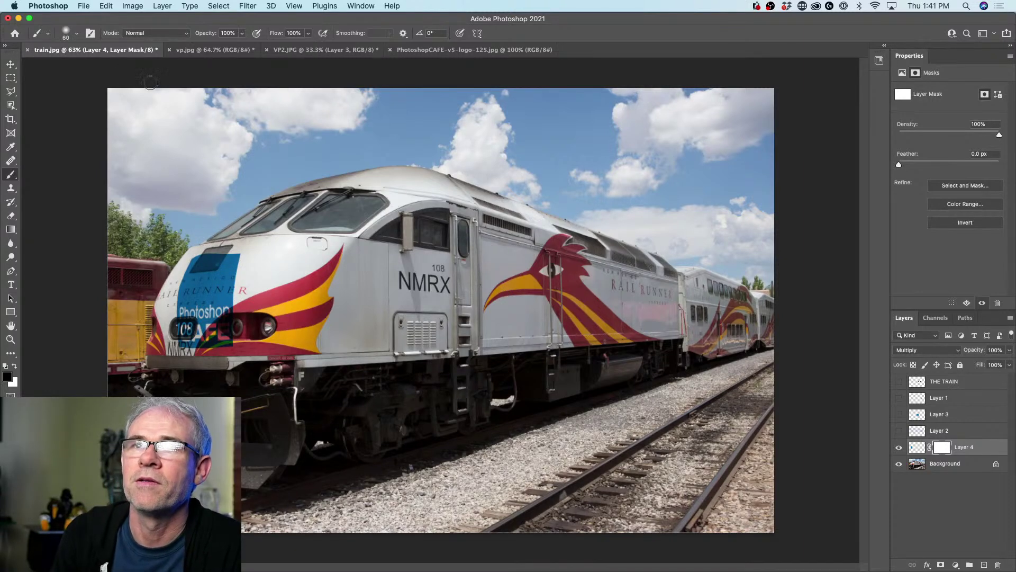
{"action": "left_click", "coordinate": [77, 33]}
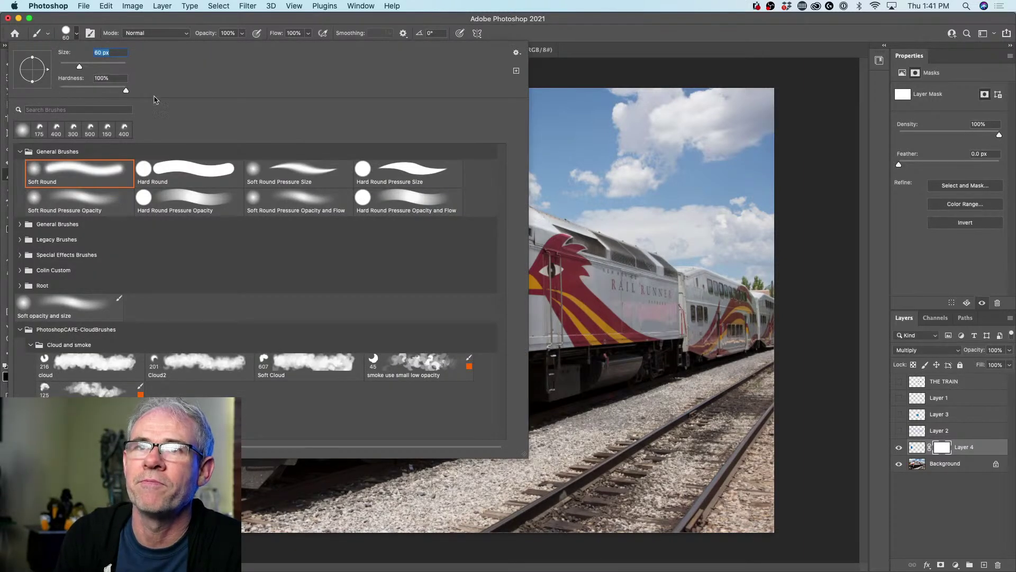
{"action": "type", "text": "40"}
{"action": "key", "text": "Return"}
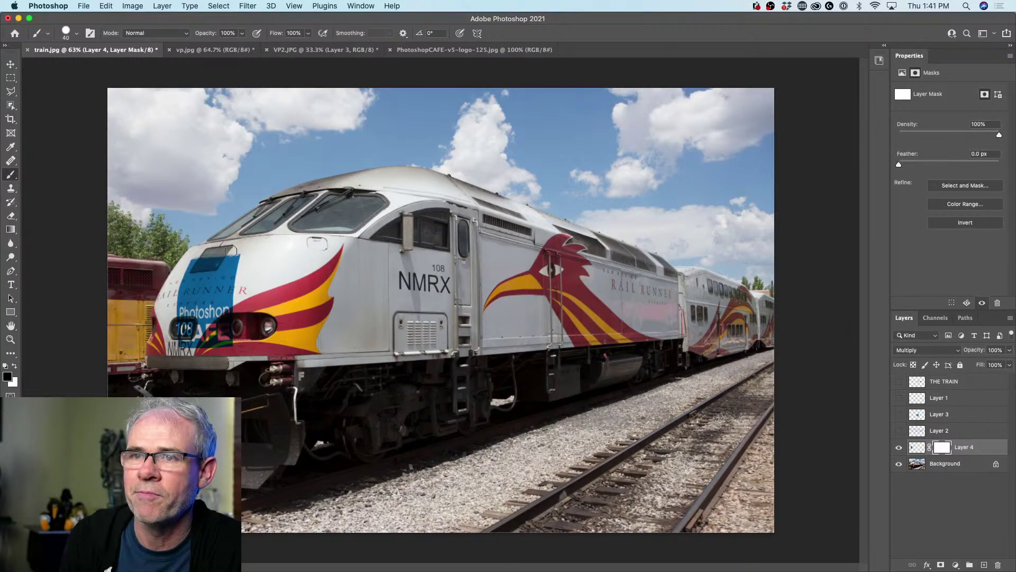
{"action": "left_click_drag", "start_coordinate": [185, 254], "coordinate": [248, 247]}
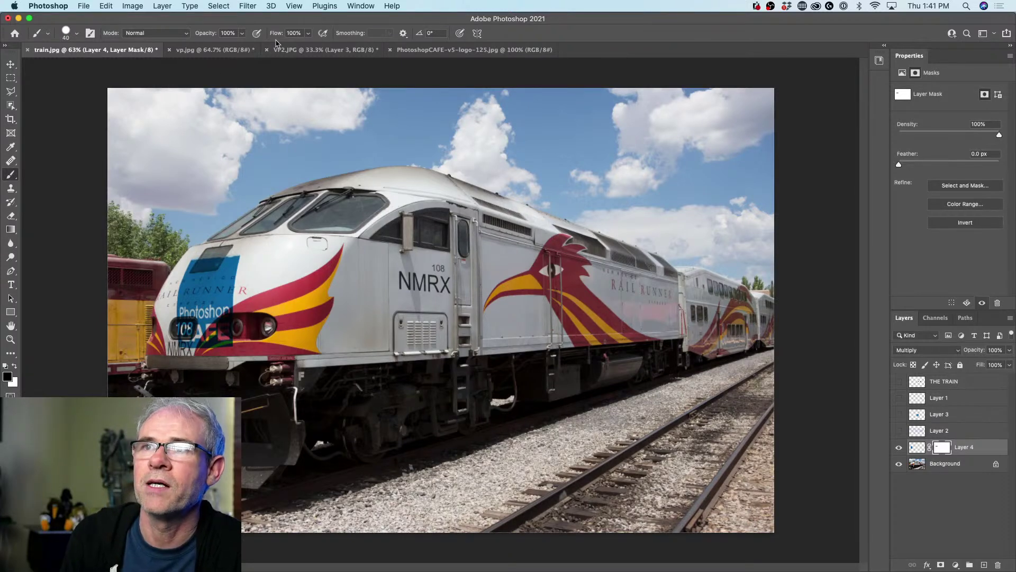
{"action": "left_click", "coordinate": [89, 33]}
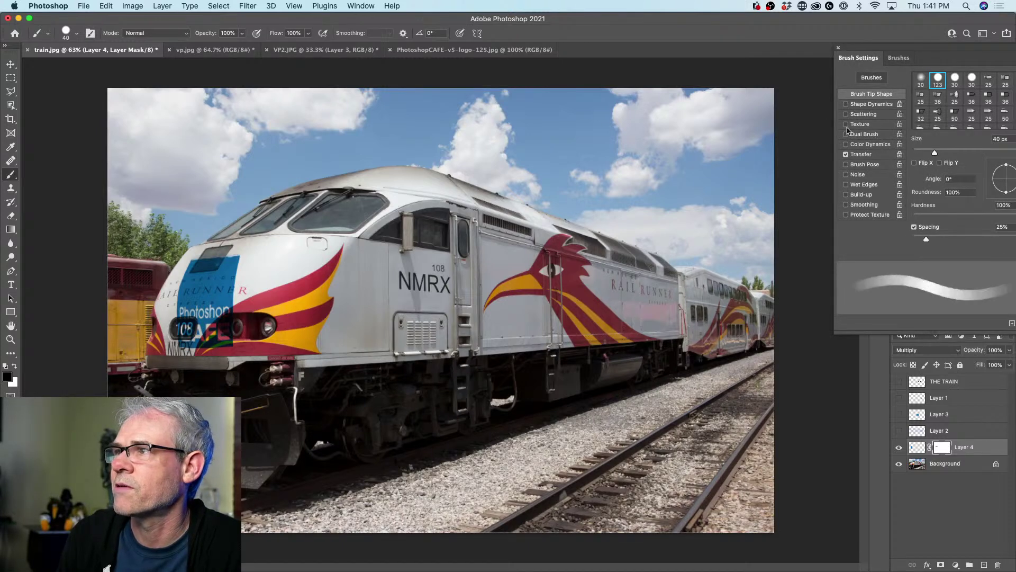
{"action": "left_click", "coordinate": [845, 155]}
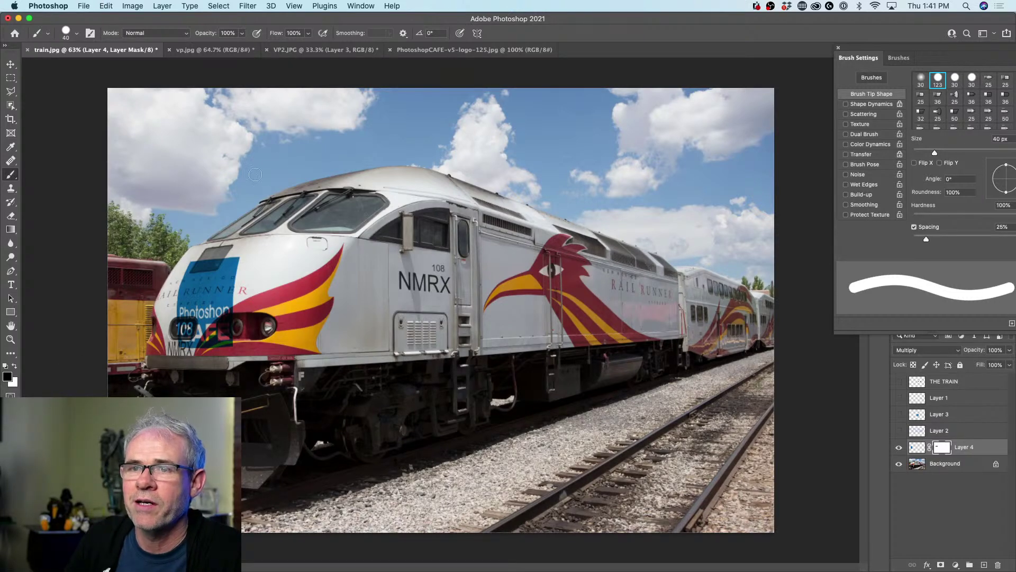
- Open Liquify on Layer 4's logo image with the backdrop shown, and set the brush size to 90
{"action": "left_click", "coordinate": [917, 447]}
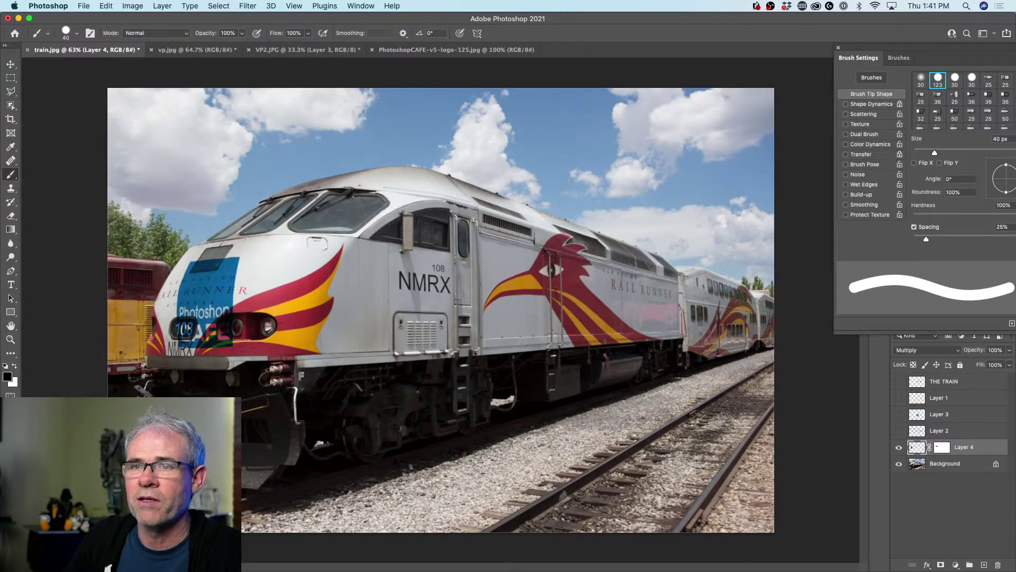
{"action": "left_click", "coordinate": [247, 6]}
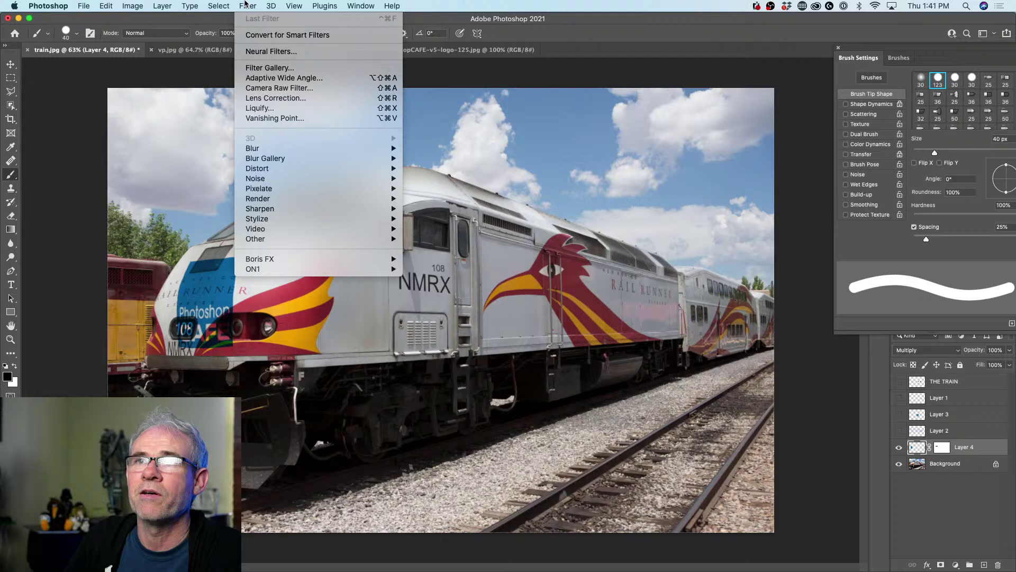
{"action": "left_click", "coordinate": [267, 108]}
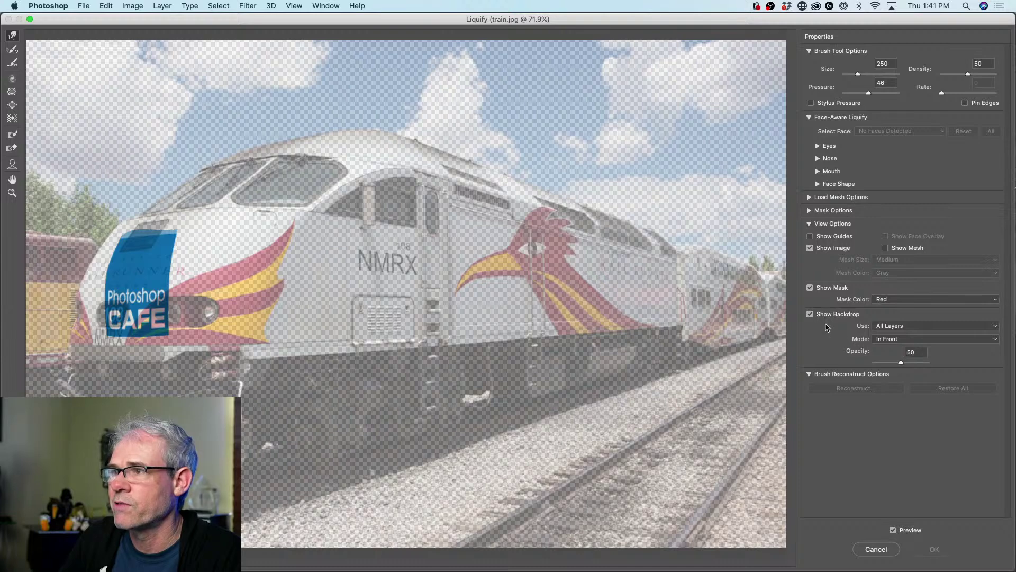
{"action": "left_click", "coordinate": [810, 314]}
{"action": "left_click", "coordinate": [810, 314]}
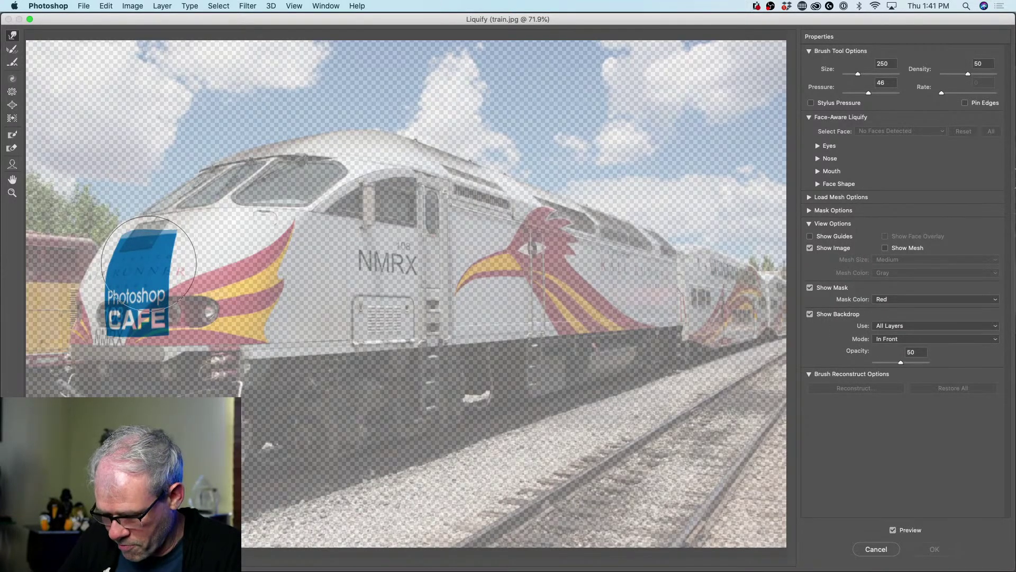
{"action": "key", "text": "bracketleft"}
{"action": "key", "text": "bracketleft"}
{"action": "key", "text": "bracketleft"}
{"action": "key", "text": "bracketleft"}
{"action": "key", "text": "bracketleft"}
{"action": "key", "text": "bracketleft"}
{"action": "key", "text": "bracketleft"}
{"action": "key", "text": "bracketleft"}
{"action": "key", "text": "bracketleft"}
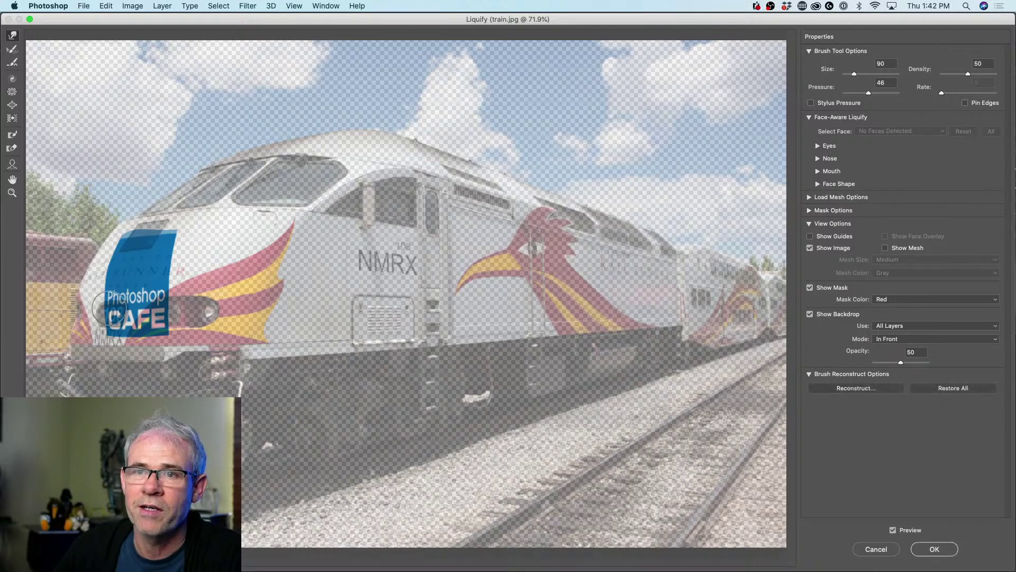
- Push the logo's side edges into a slight curve matching the nose, using brush sizes up to 125, and apply Liquify
{"action": "left_click_drag", "start_coordinate": [108, 307], "coordinate": [114, 308]}
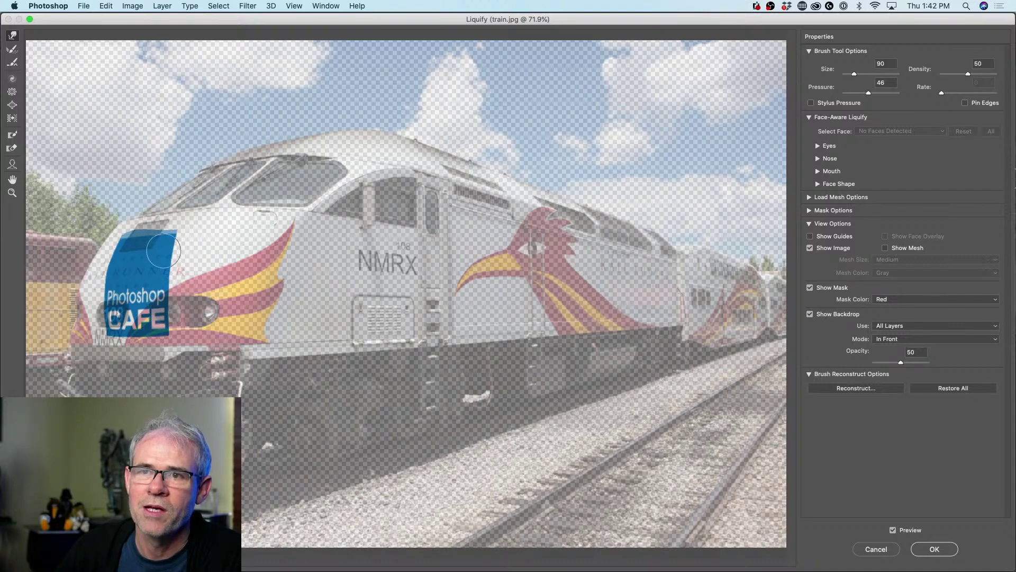
{"action": "key", "text": "bracketleft"}
{"action": "key", "text": "bracketleft"}
{"action": "key", "text": "bracketright"}
{"action": "key", "text": "bracketright"}
{"action": "key", "text": "bracketright"}
{"action": "key", "text": "bracketright"}
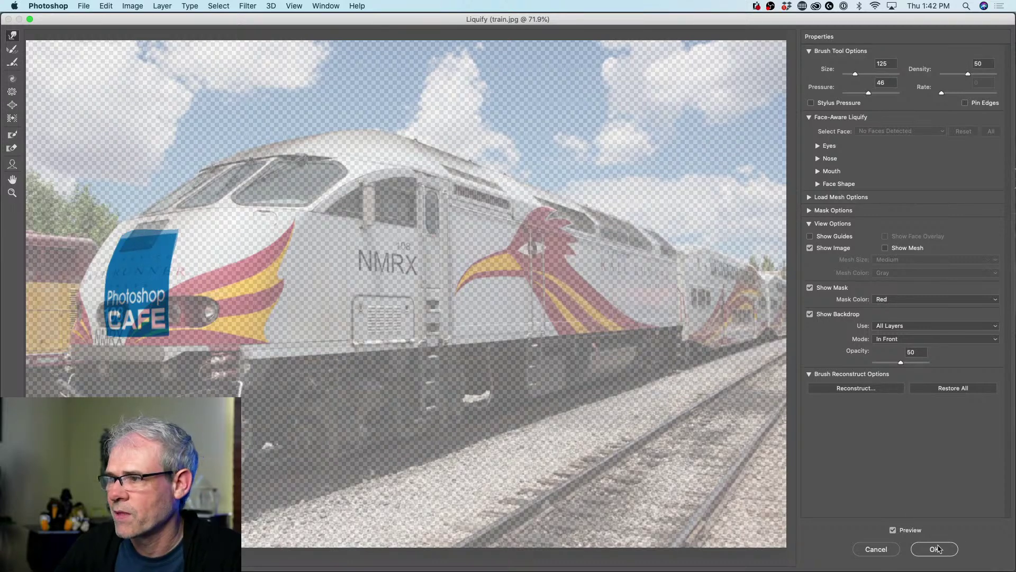
{"action": "left_click", "coordinate": [940, 548]}
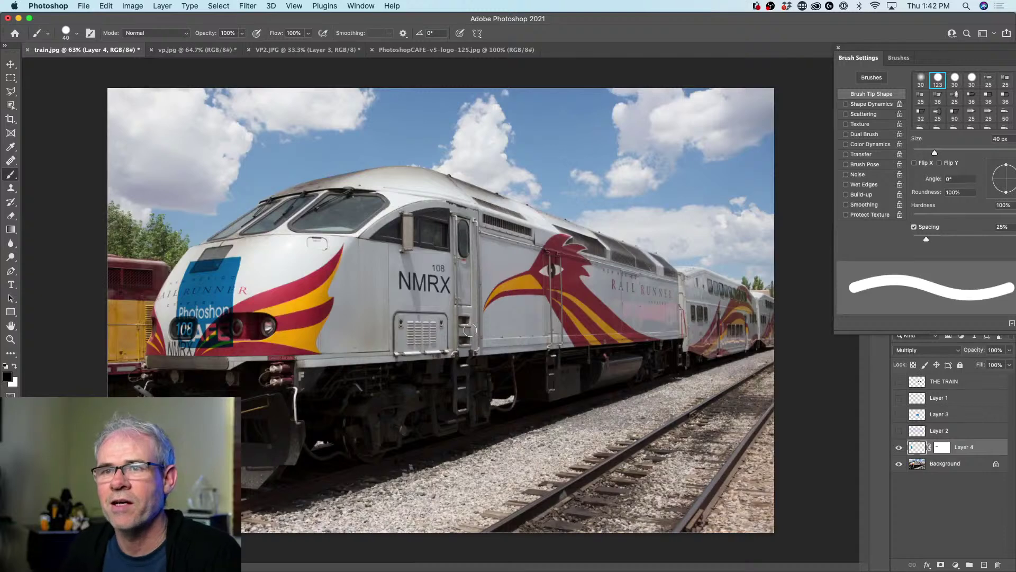
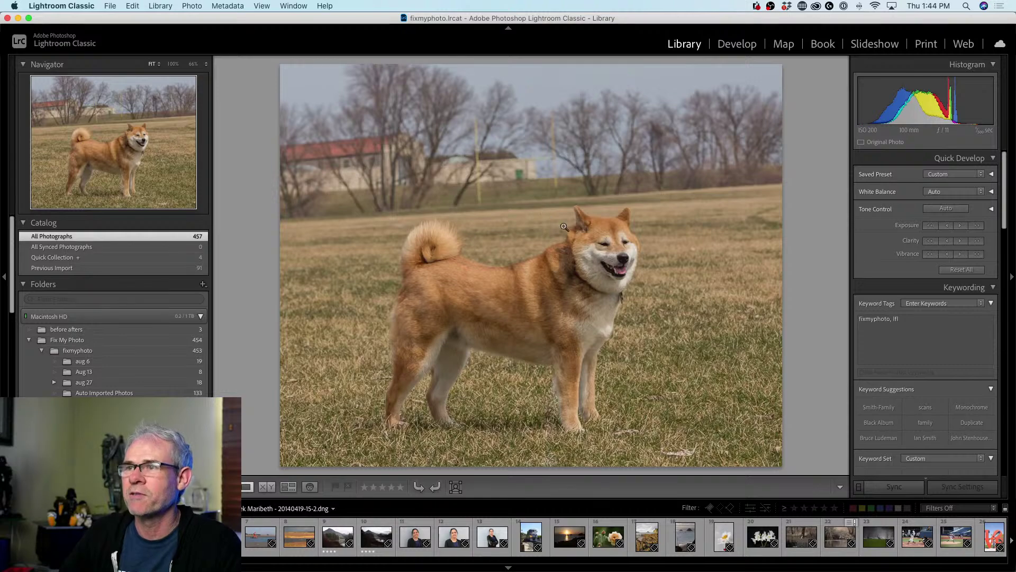
- From the Lightroom Classic library, open the photo of the dog on the grass for editing in Adobe Photoshop 2021
{"action": "right_click", "coordinate": [529, 176]}
{"action": "mouse_move", "coordinate": [586, 276]}
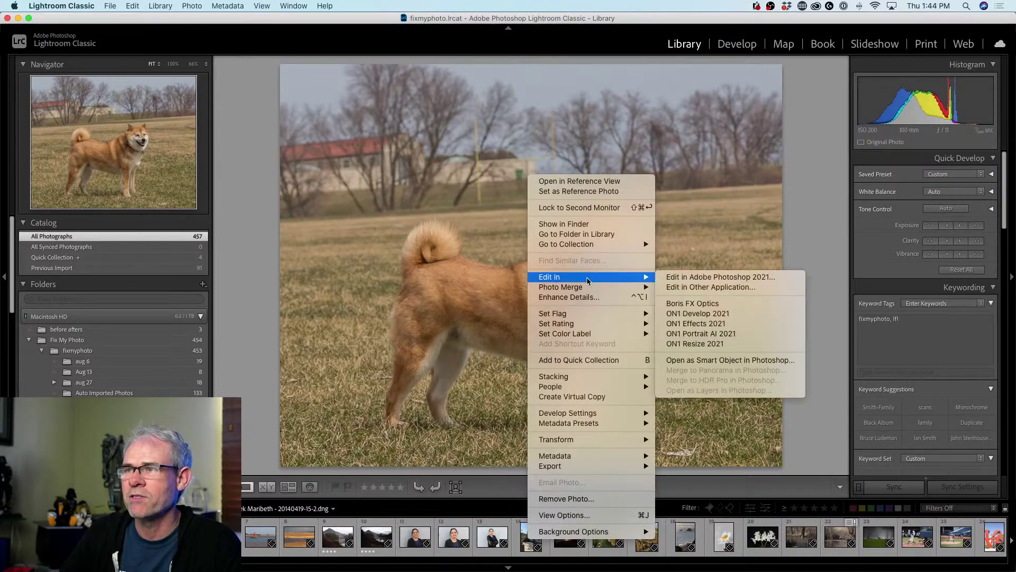
{"action": "left_click", "coordinate": [731, 276]}
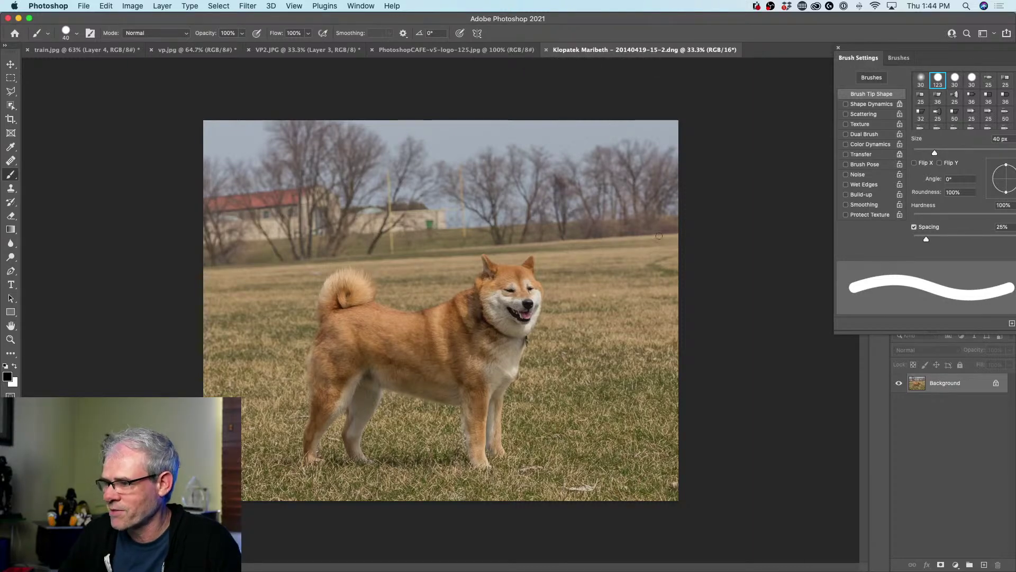
- Select the dog's head with an elliptical marquee and copy it onto a new layer above Background
{"action": "left_click", "coordinate": [10, 78]}
{"action": "left_click", "coordinate": [45, 87]}
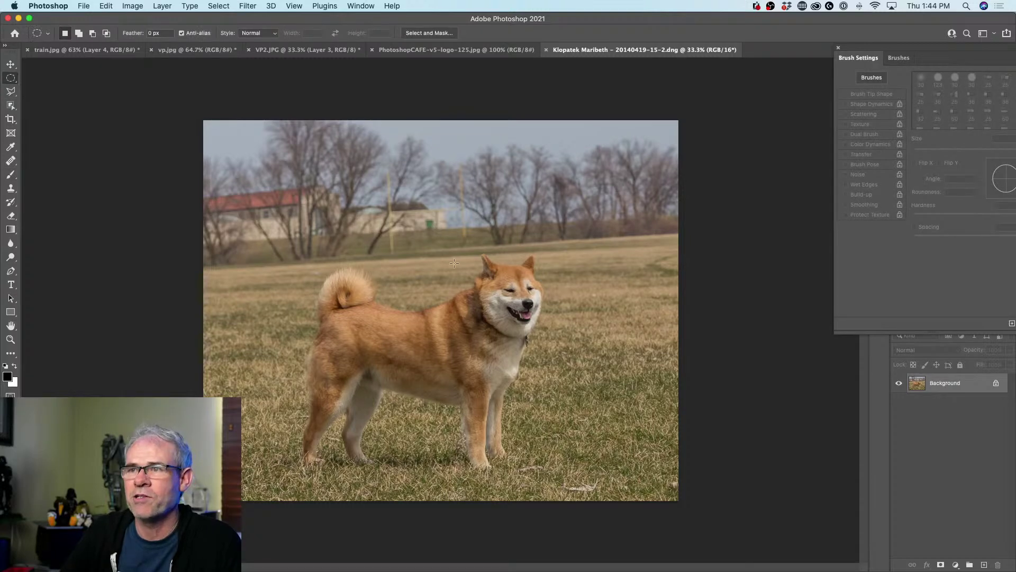
{"action": "left_click_drag", "start_coordinate": [487, 261], "coordinate": [561, 350]}
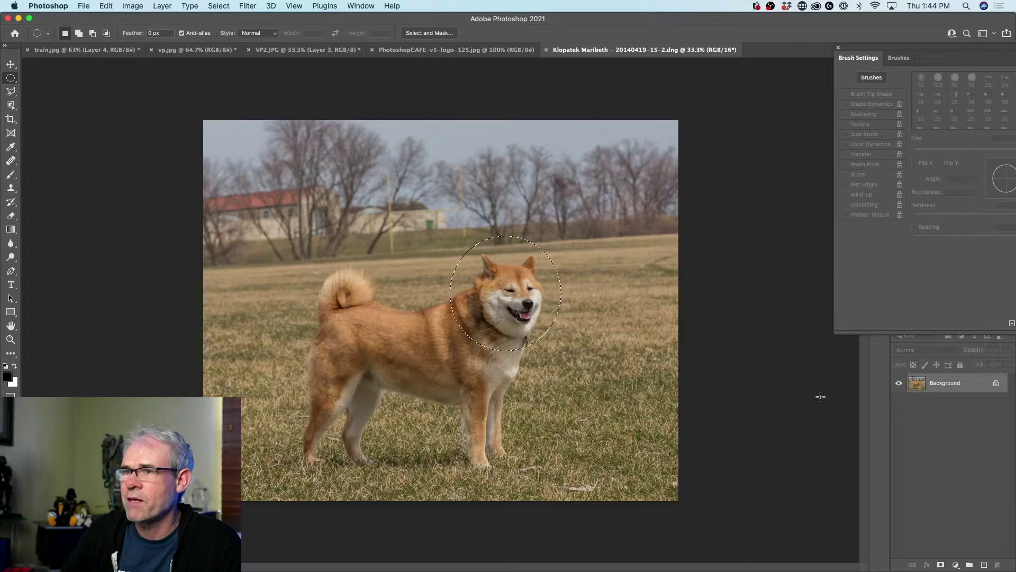
{"action": "key", "text": "super+j"}
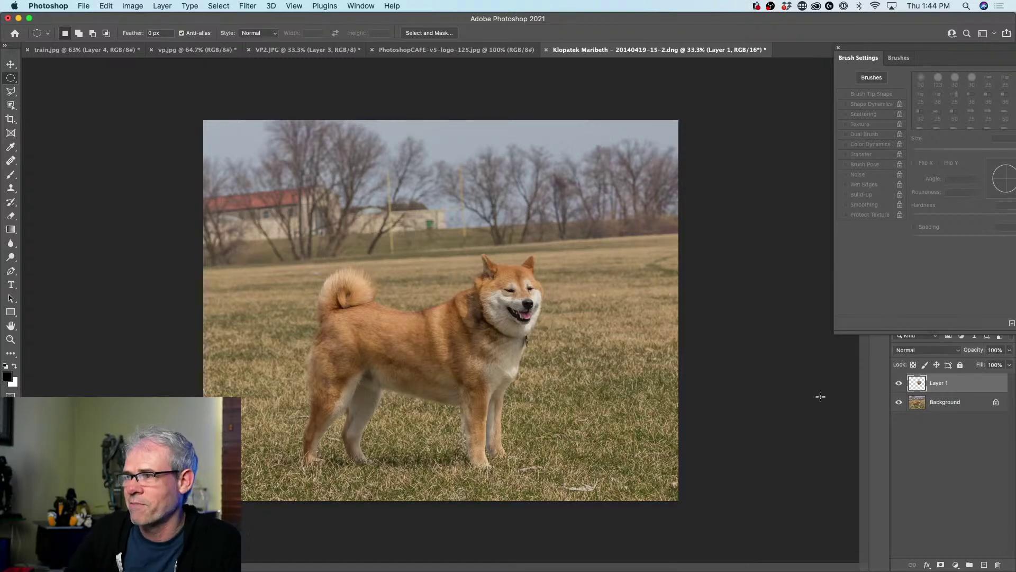
- Hide the Background layer of the dog photo and open the man's portrait, Unknown.jpeg, as a separate document
{"action": "left_click", "coordinate": [899, 404]}
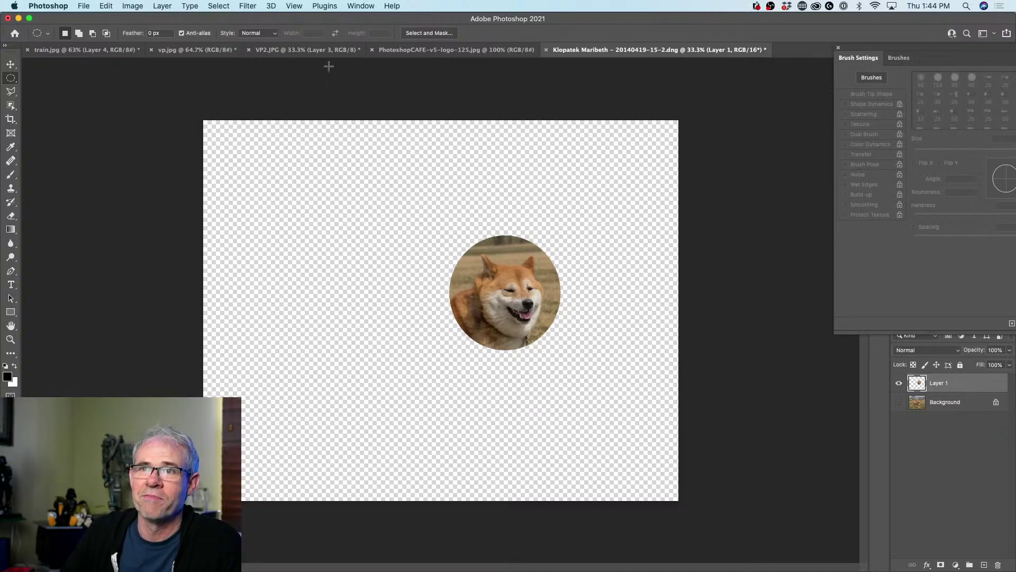
{"action": "mouse_move", "coordinate": [347, 562]}
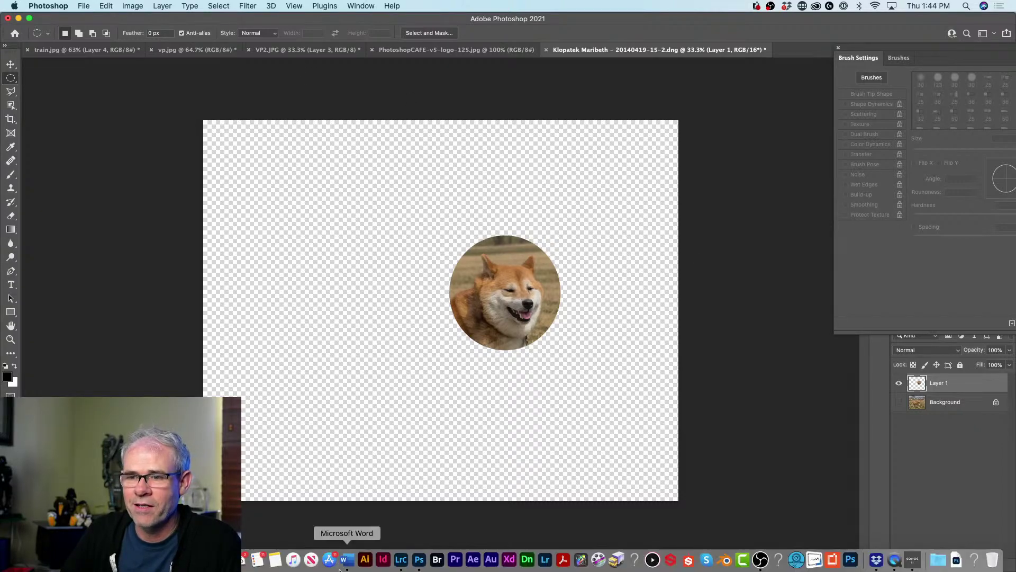
{"action": "left_click", "coordinate": [761, 559]}
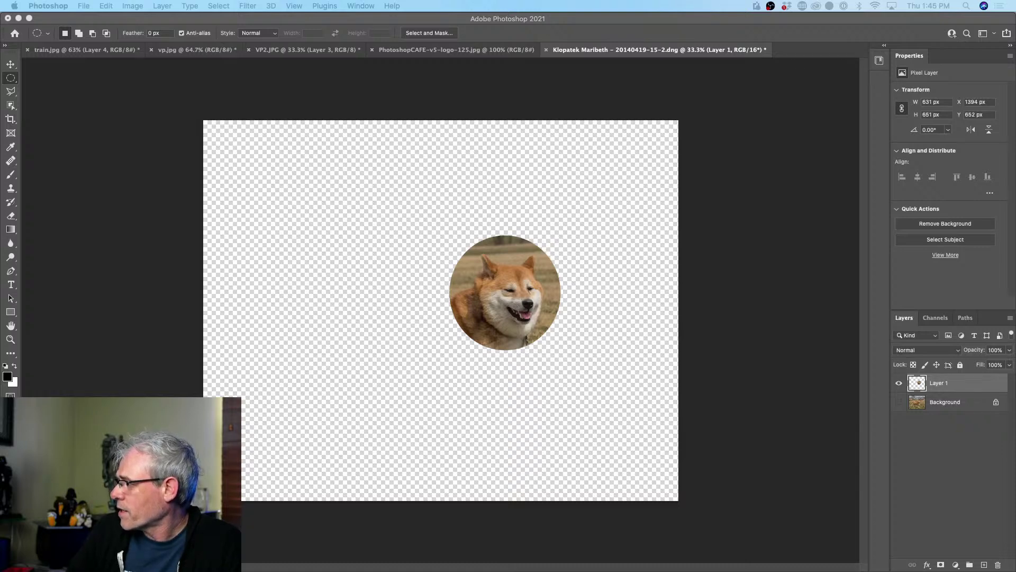
{"action": "mouse_move", "coordinate": [536, 392]}
{"action": "left_mouse_down"}
{"action": "mouse_move", "coordinate": [381, 434]}
{"action": "mouse_move", "coordinate": [385, 534]}
{"action": "mouse_move", "coordinate": [352, 561]}
{"action": "mouse_move", "coordinate": [420, 560]}
{"action": "left_mouse_up"}
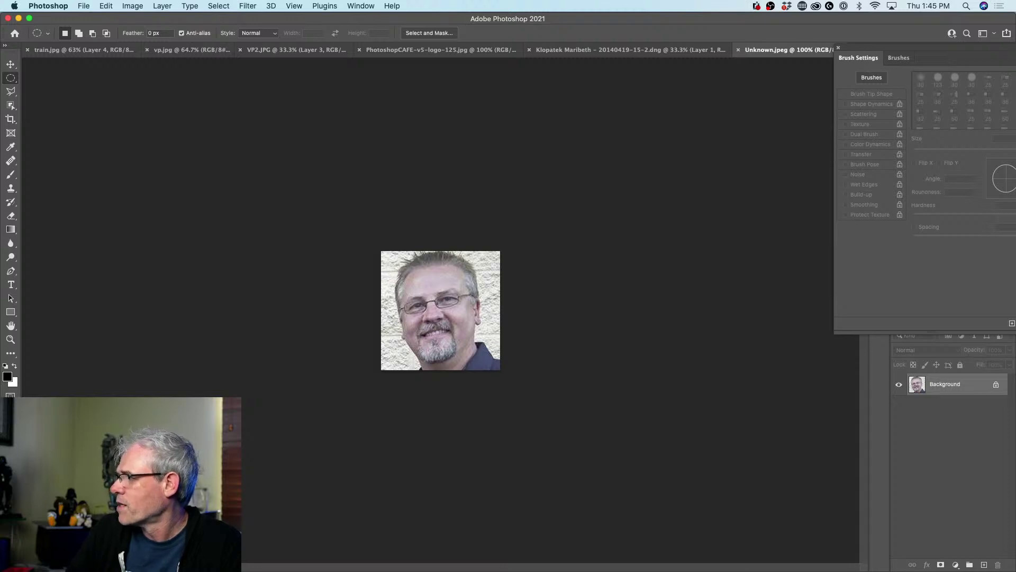
- Copy the dog-head layer into Unknown.jpeg with the Move tool, accepting the difference in bit depth
{"action": "left_click", "coordinate": [11, 64]}
{"action": "left_click", "coordinate": [691, 50]}
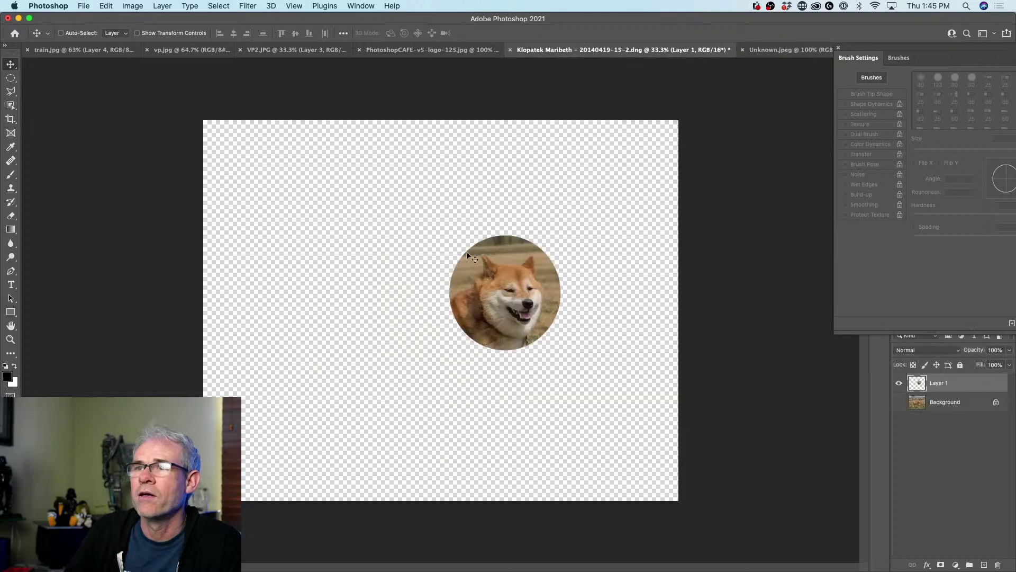
{"action": "left_click_drag", "start_coordinate": [538, 282], "coordinate": [521, 217]}
{"action": "left_click_drag", "start_coordinate": [410, 297], "coordinate": [508, 178]}
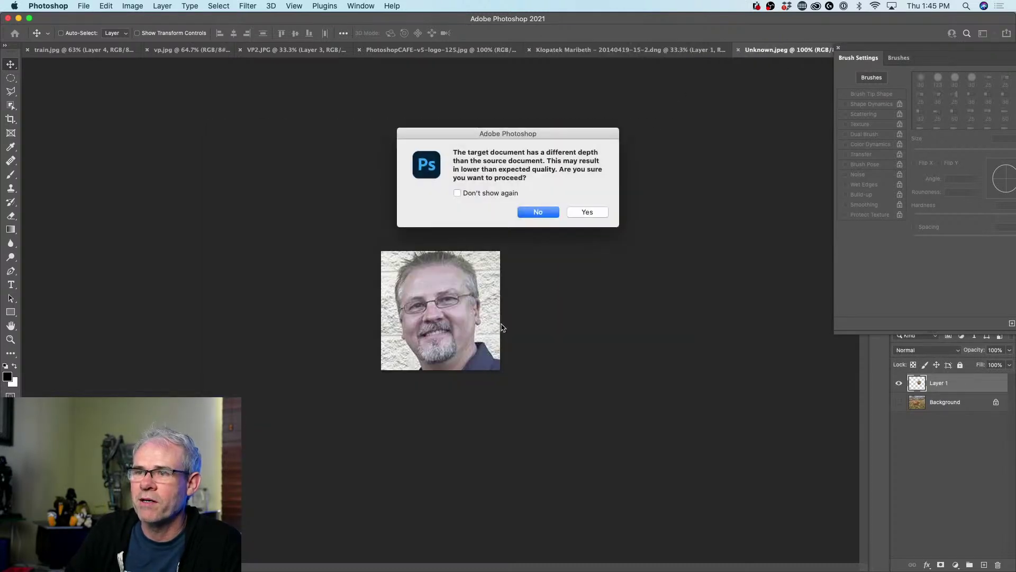
{"action": "left_click", "coordinate": [580, 213]}
{"action": "key", "text": "super"}
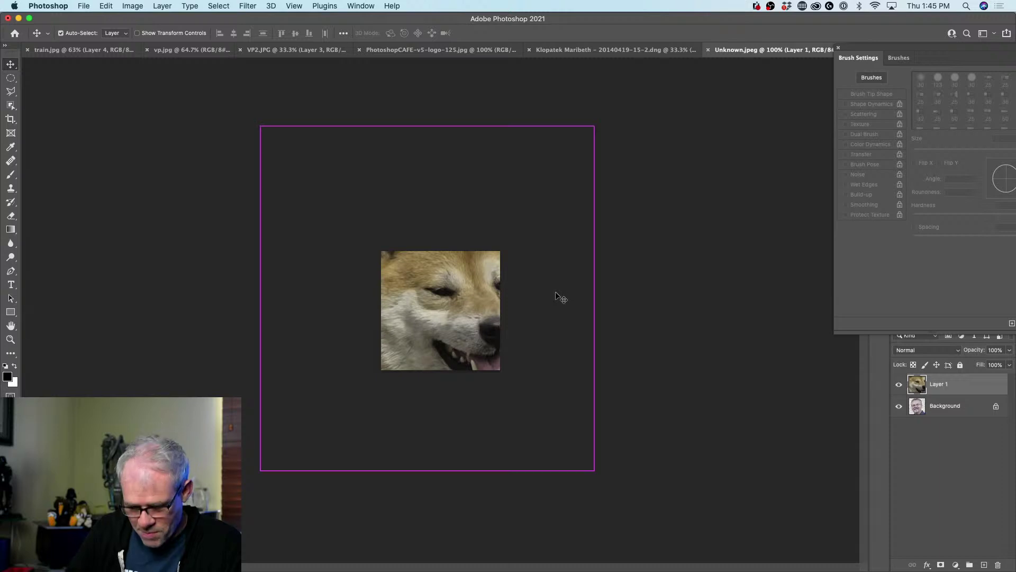
- Scale the dog-head layer to about 33% width and 35% height, flip it horizontally, and position it over the man's face
{"action": "key", "text": "super+t"}
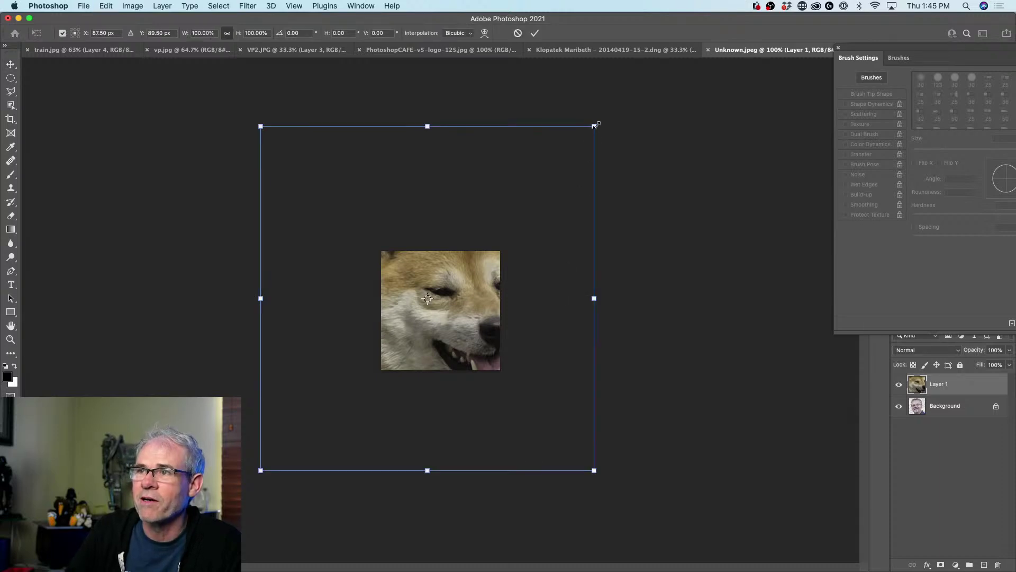
{"action": "left_click_drag", "start_coordinate": [595, 125], "coordinate": [491, 238]}
{"action": "left_click_drag", "start_coordinate": [476, 277], "coordinate": [471, 275]}
{"action": "right_click", "coordinate": [460, 297]}
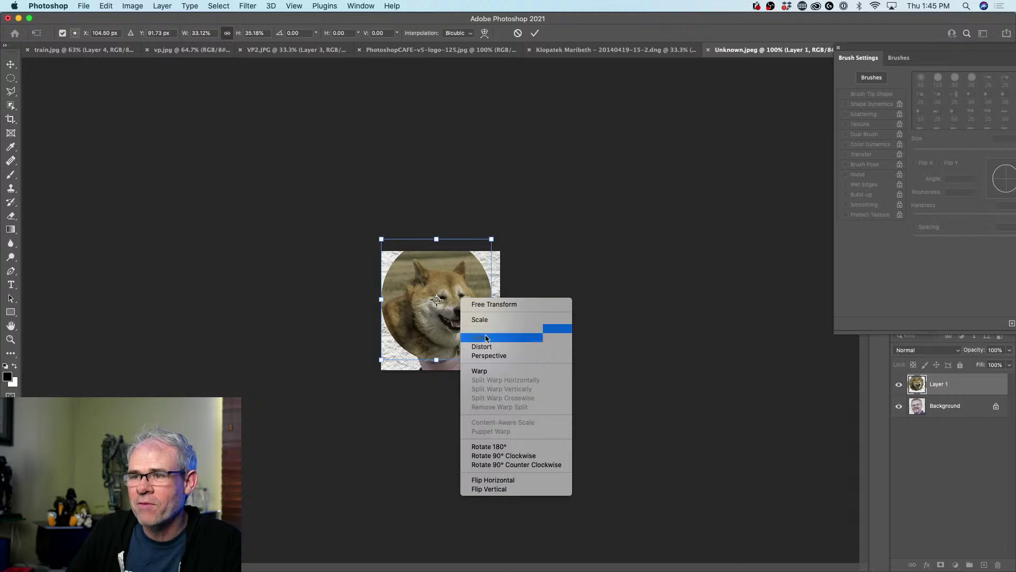
{"action": "left_click", "coordinate": [503, 479]}
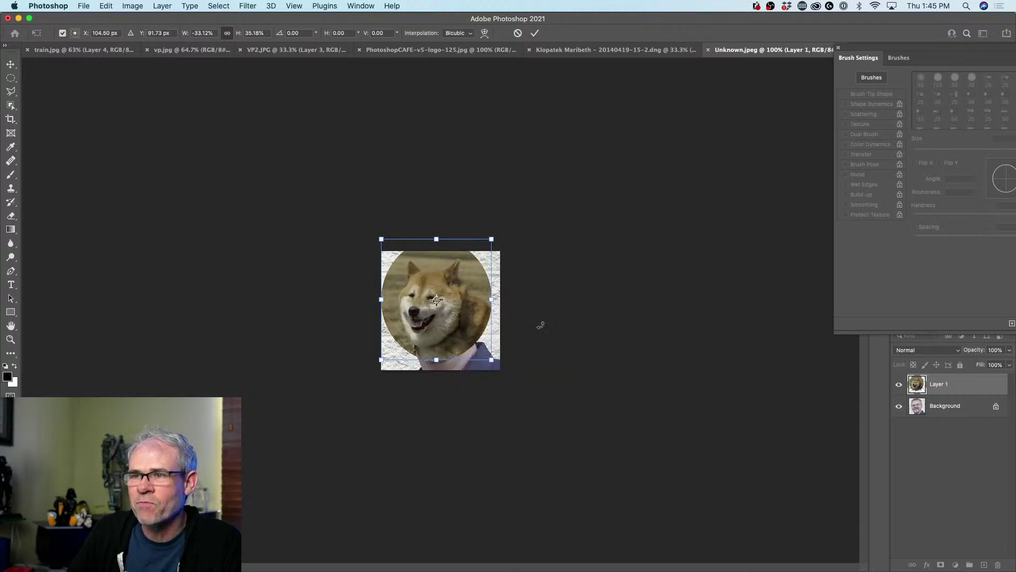
{"action": "left_click_drag", "start_coordinate": [455, 318], "coordinate": [452, 321]}
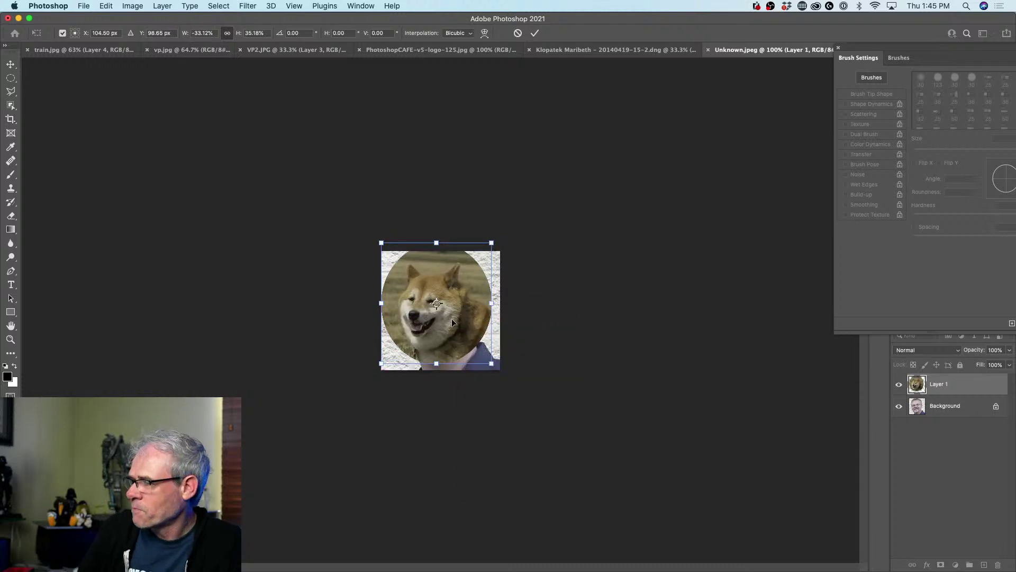
{"action": "key", "text": "Return"}
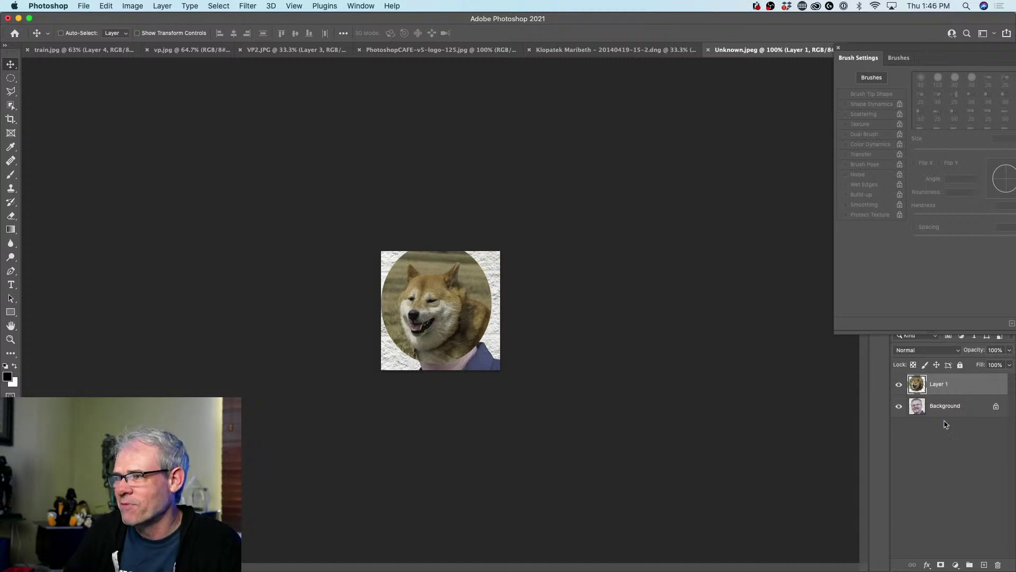
- Add a layer mask to Layer 1 and hide the surroundings of the dog's face with a black 40 px brush at 0% hardness
{"action": "left_click", "coordinate": [941, 565]}
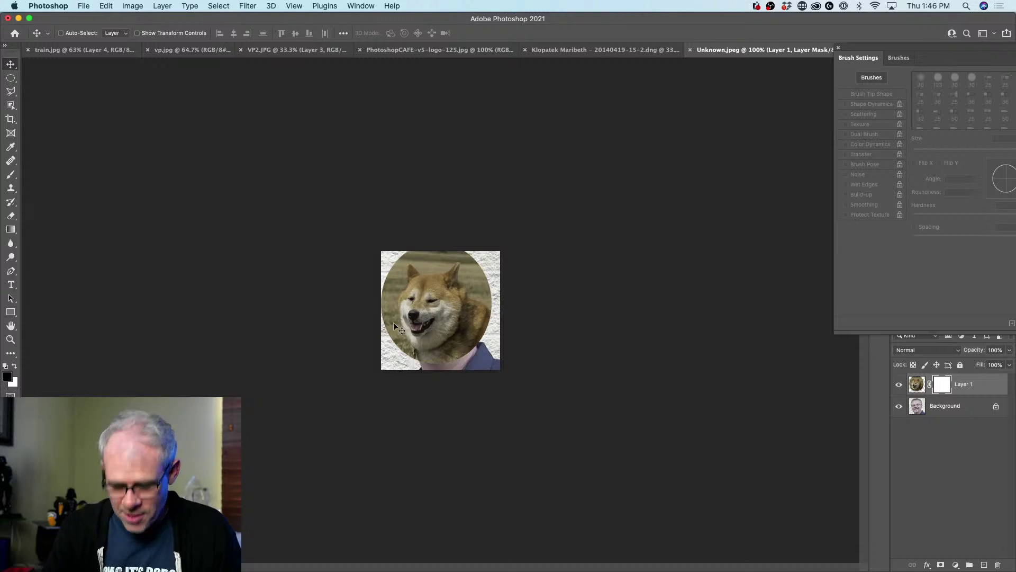
{"action": "key", "text": "b"}
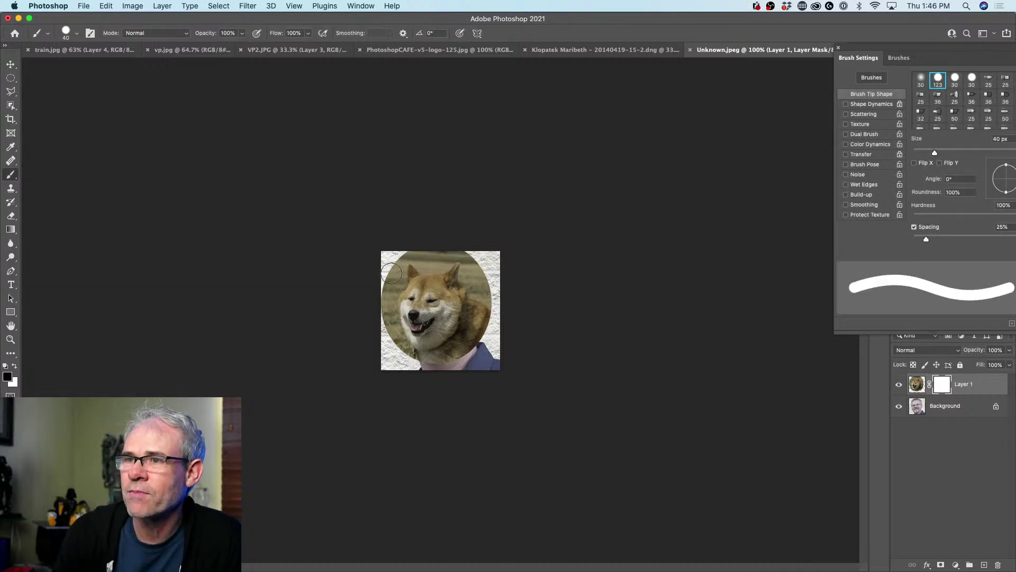
{"action": "left_click", "coordinate": [76, 33]}
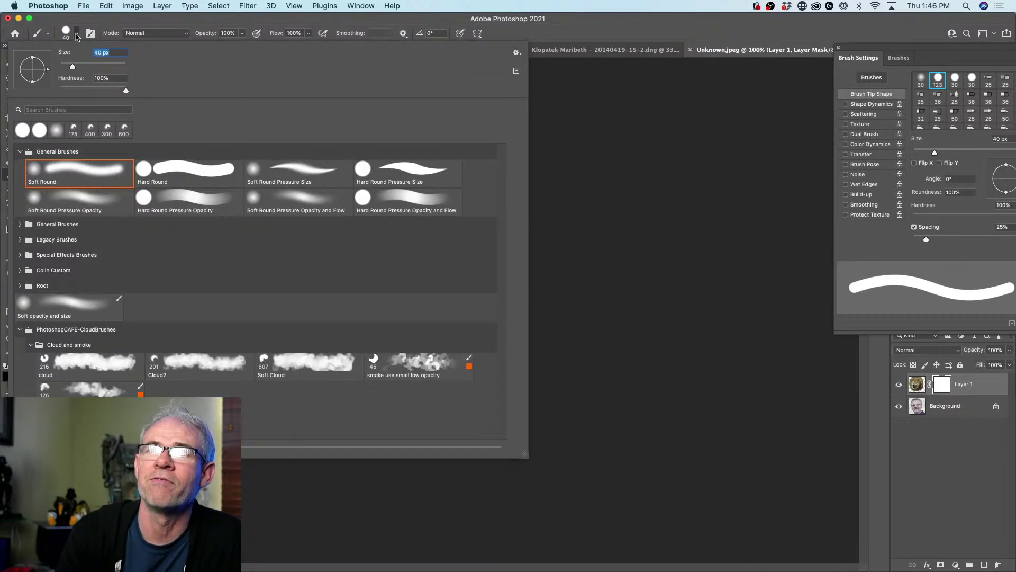
{"action": "left_click", "coordinate": [102, 79]}
{"action": "type", "text": "0"}
{"action": "key", "text": "Return"}
{"action": "left_click", "coordinate": [564, 20]}
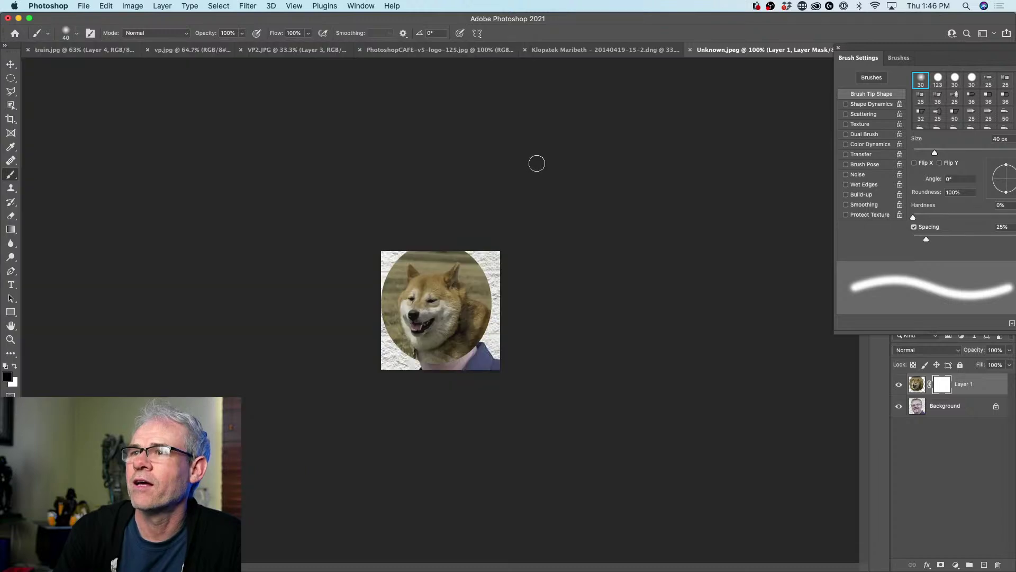
{"action": "mouse_move", "coordinate": [400, 253]}
{"action": "left_mouse_down"}
{"action": "mouse_move", "coordinate": [384, 274]}
{"action": "mouse_move", "coordinate": [407, 246]}
{"action": "mouse_move", "coordinate": [378, 291]}
{"action": "mouse_move", "coordinate": [388, 339]}
{"action": "mouse_move", "coordinate": [410, 357]}
{"action": "mouse_move", "coordinate": [384, 284]}
{"action": "mouse_move", "coordinate": [389, 312]}
{"action": "mouse_move", "coordinate": [397, 264]}
{"action": "mouse_move", "coordinate": [397, 277]}
{"action": "mouse_move", "coordinate": [450, 243]}
{"action": "mouse_move", "coordinate": [431, 254]}
{"action": "mouse_move", "coordinate": [484, 271]}
{"action": "mouse_move", "coordinate": [463, 259]}
{"action": "mouse_move", "coordinate": [483, 330]}
{"action": "mouse_move", "coordinate": [458, 357]}
{"action": "mouse_move", "coordinate": [418, 368]}
{"action": "mouse_move", "coordinate": [441, 358]}
{"action": "mouse_move", "coordinate": [459, 274]}
{"action": "left_mouse_up"}
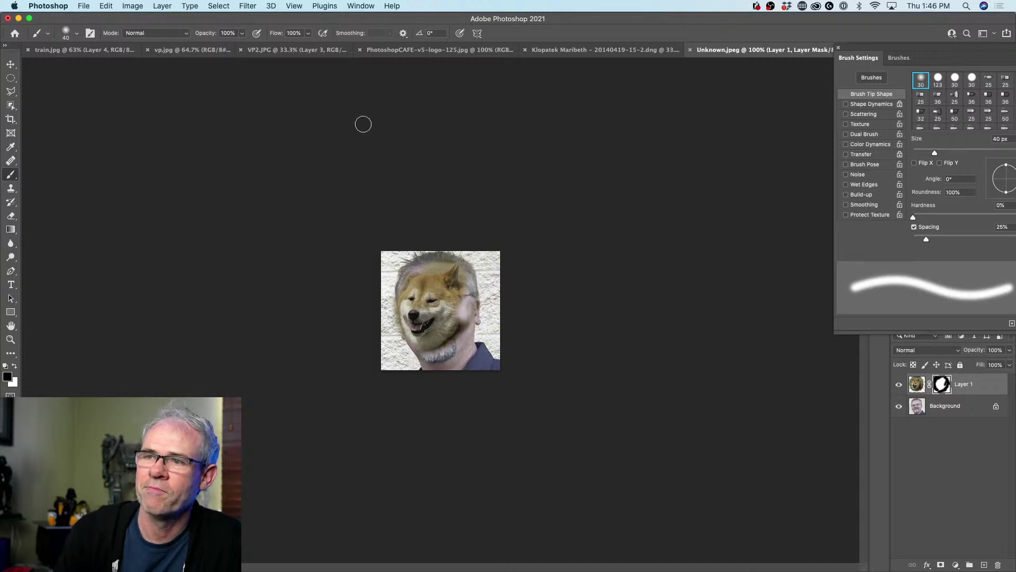
- Enlarge the masked dog face to about 117% and reposition it to cover the man's face
{"action": "left_click", "coordinate": [11, 64]}
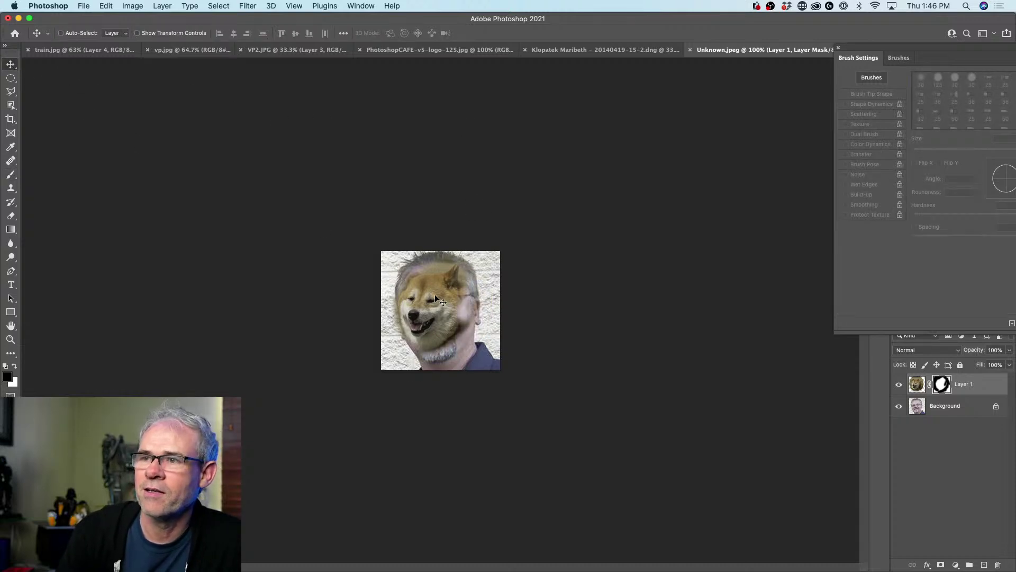
{"action": "left_click_drag", "start_coordinate": [435, 296], "coordinate": [435, 284]}
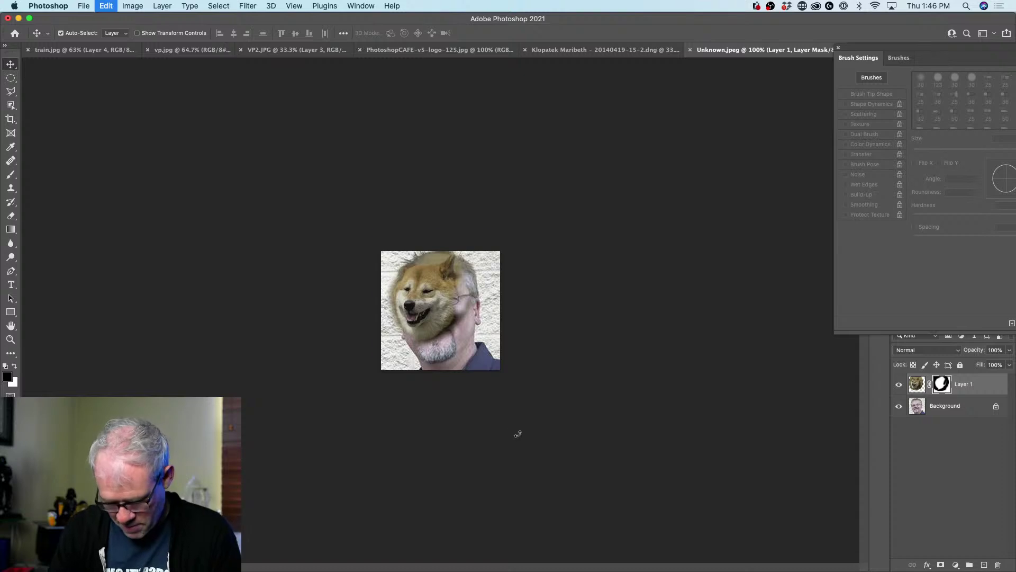
{"action": "key", "text": "super+t"}
{"action": "left_click_drag", "start_coordinate": [487, 354], "coordinate": [505, 373]}
{"action": "key", "text": "Return"}
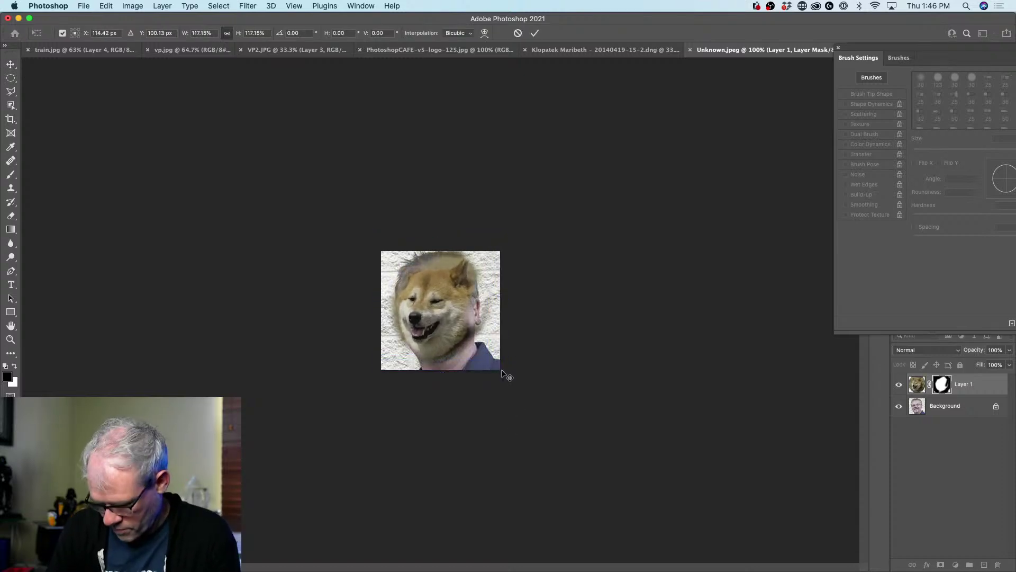
{"action": "left_click_drag", "start_coordinate": [465, 319], "coordinate": [462, 323]}
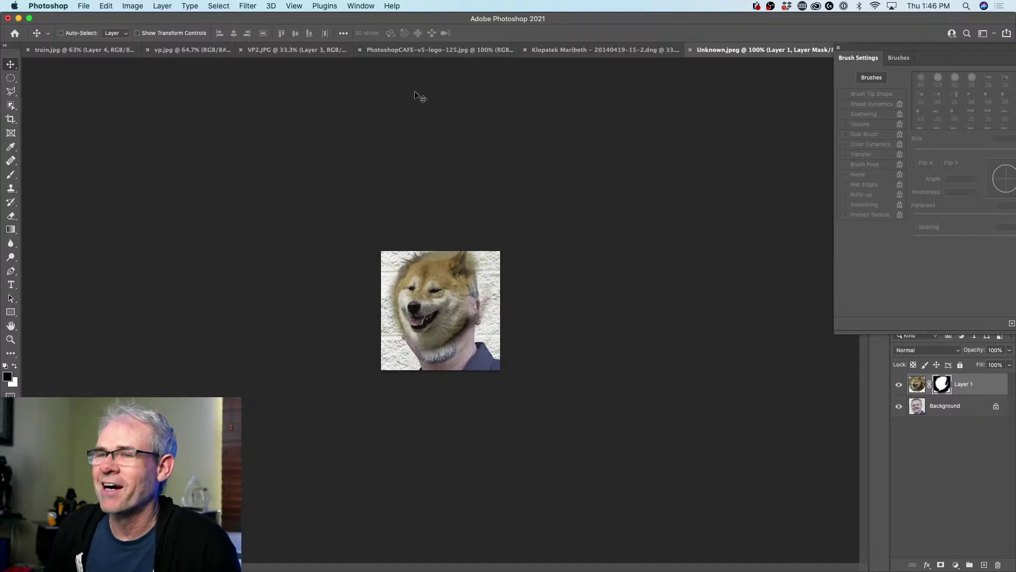
- Close the portrait composite and undo the hiding of the dog photo's Background layer
{"action": "left_click", "coordinate": [690, 49]}
{"action": "left_click", "coordinate": [475, 198]}
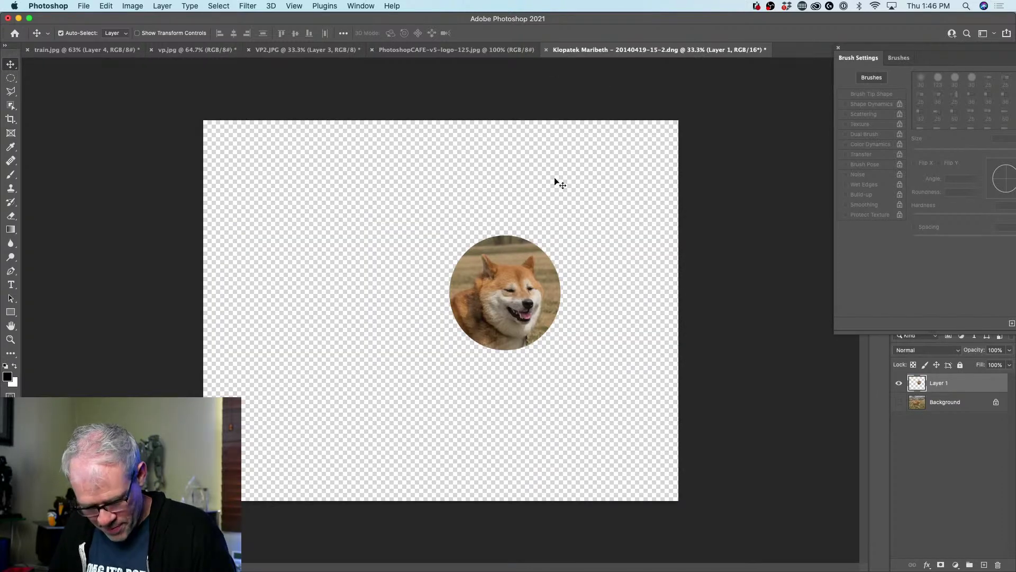
{"action": "key", "text": "super+z"}
- Launch Adobe Bridge, then switch to Lightroom Classic and open the dog photo in the Develop module
{"action": "mouse_move", "coordinate": [401, 565]}
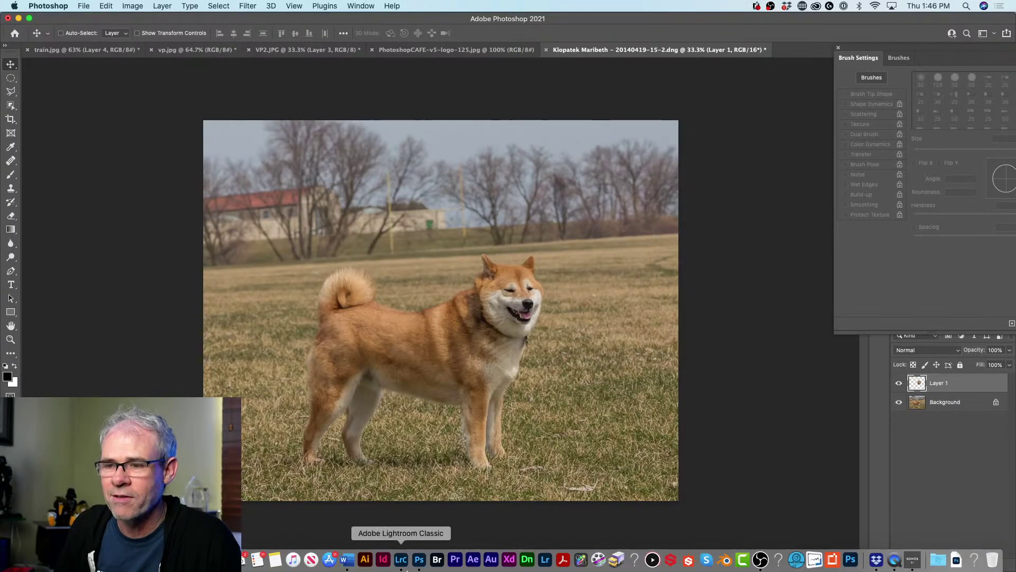
{"action": "left_click", "coordinate": [437, 565]}
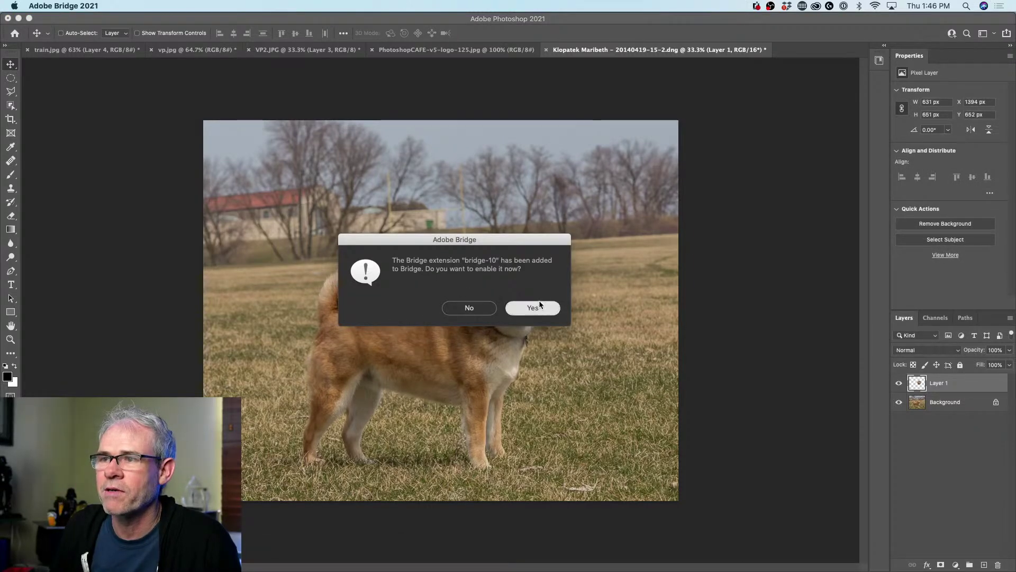
{"action": "left_click", "coordinate": [753, 417]}
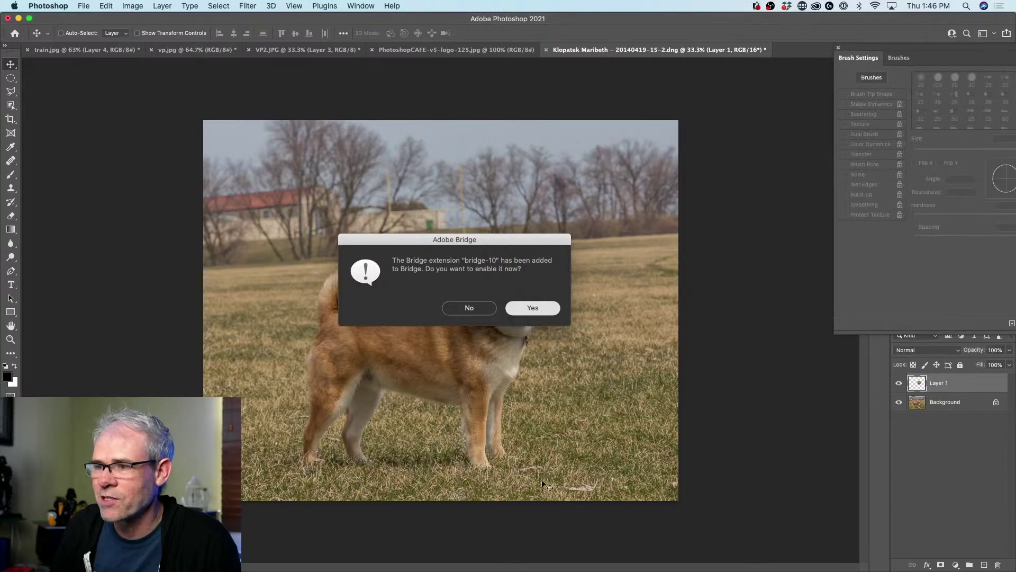
{"action": "left_click", "coordinate": [431, 559]}
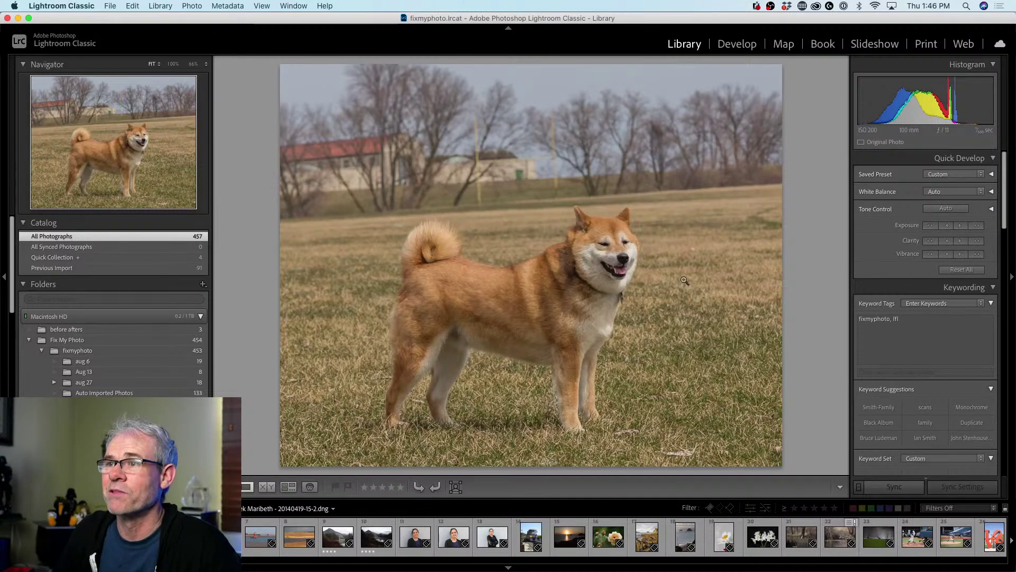
{"action": "left_click", "coordinate": [727, 44]}
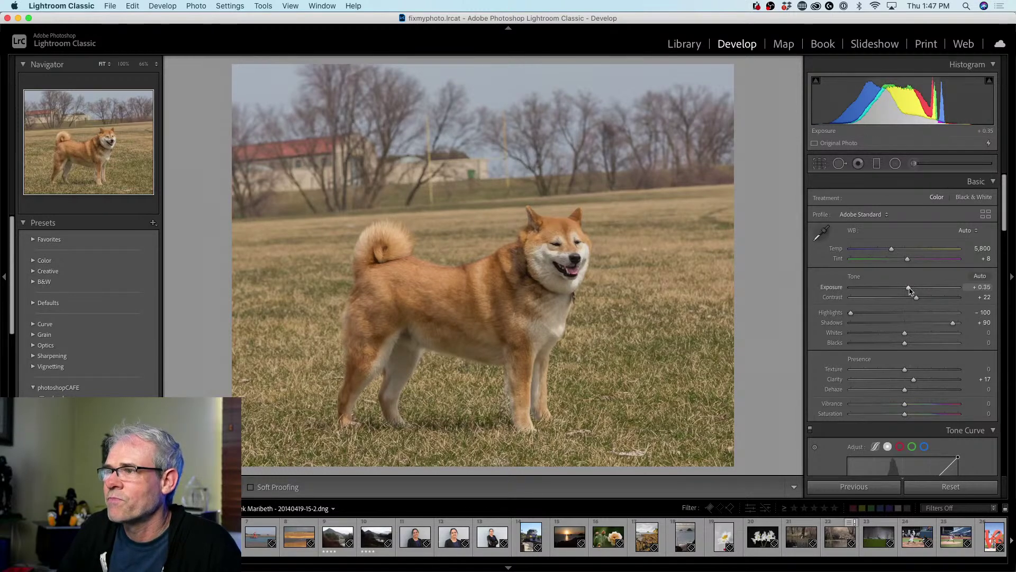
- Set Exposure to +0.45, Highlights to −100 and Shadows to +89 on the dog photo, and show its Before view
{"action": "left_click_drag", "start_coordinate": [908, 289], "coordinate": [909, 289]}
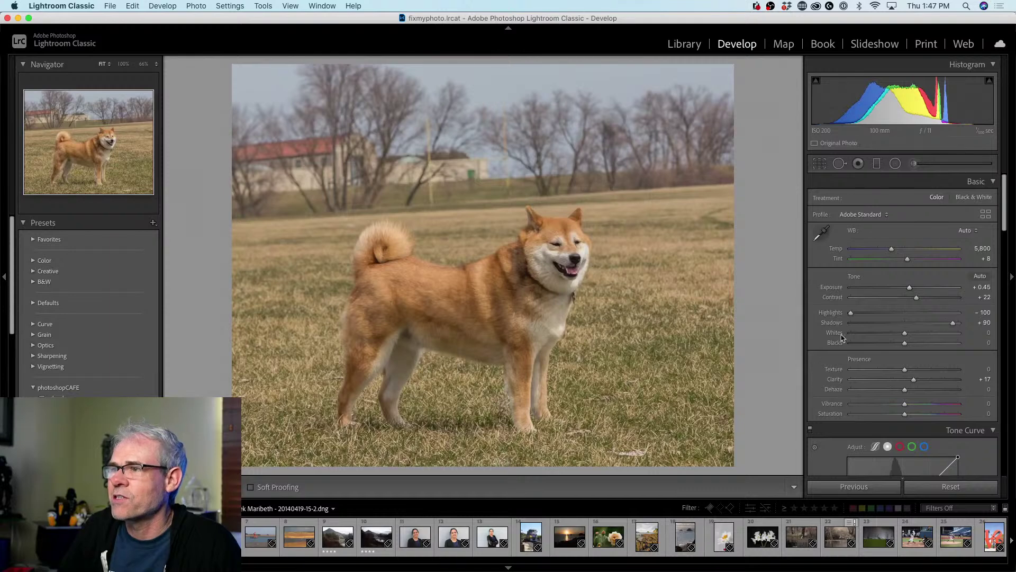
{"action": "mouse_move", "coordinate": [847, 312]}
{"action": "left_mouse_down"}
{"action": "mouse_move", "coordinate": [867, 315]}
{"action": "mouse_move", "coordinate": [851, 314]}
{"action": "left_mouse_up"}
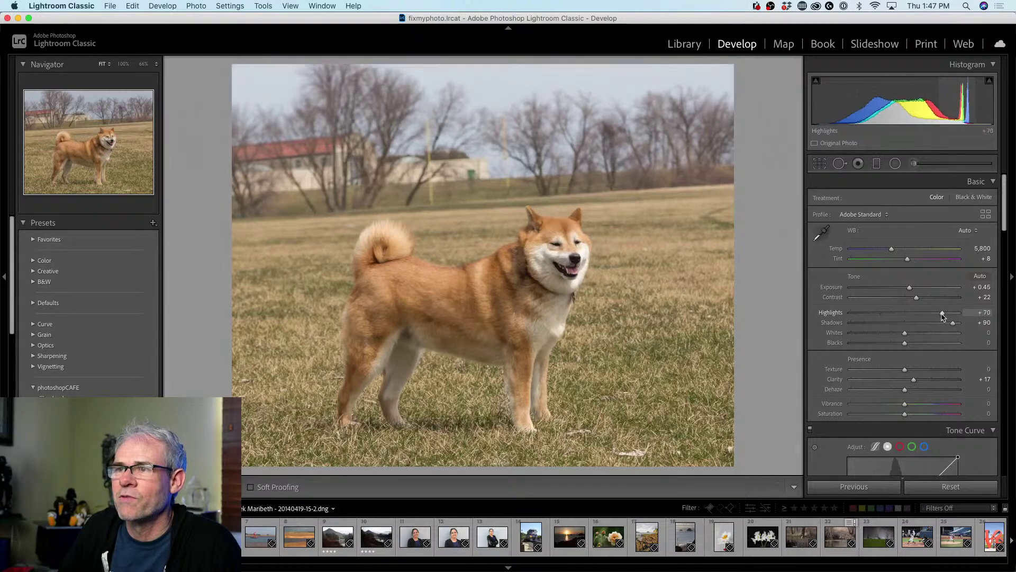
{"action": "mouse_move", "coordinate": [956, 328]}
{"action": "left_mouse_down"}
{"action": "mouse_move", "coordinate": [927, 329]}
{"action": "mouse_move", "coordinate": [956, 325]}
{"action": "left_mouse_up"}
{"action": "key", "text": "backslash"}
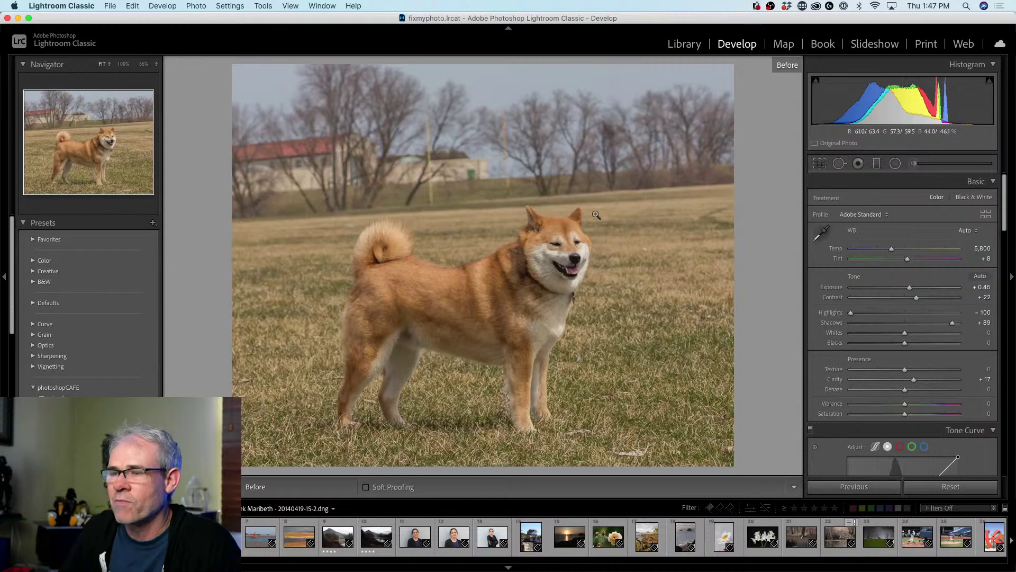
- Create a develop preset named "before dog" in the photoshopCAFE group from the current settings
{"action": "left_click", "coordinate": [153, 222]}
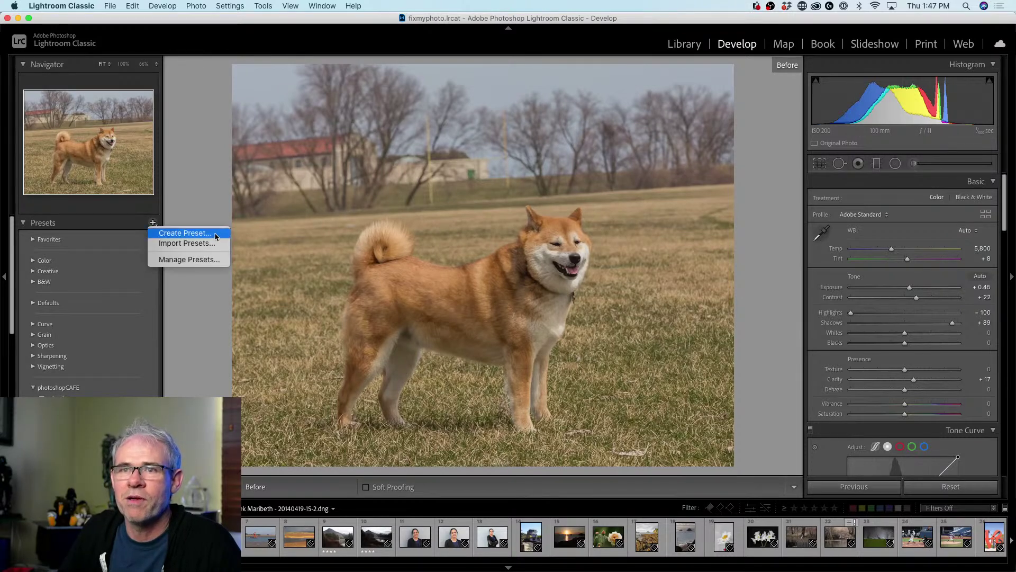
{"action": "left_click", "coordinate": [550, 191]}
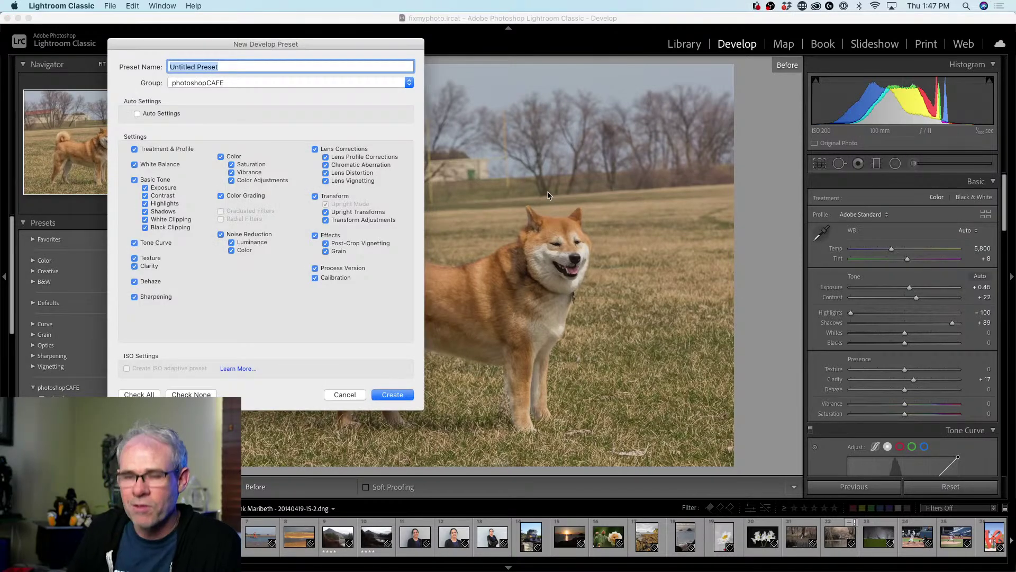
{"action": "type", "text": "before"}
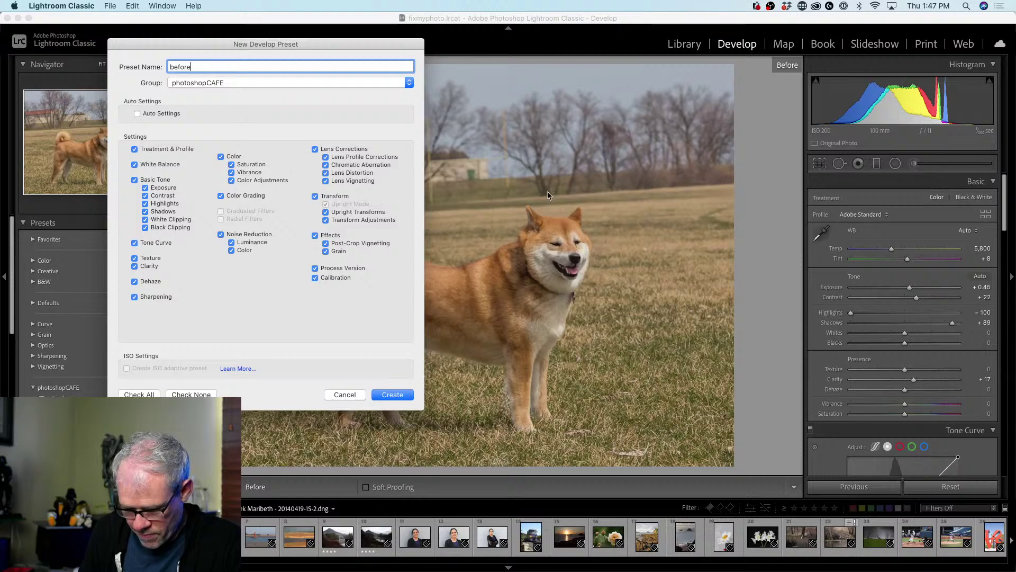
{"action": "type", "text": " dog"}
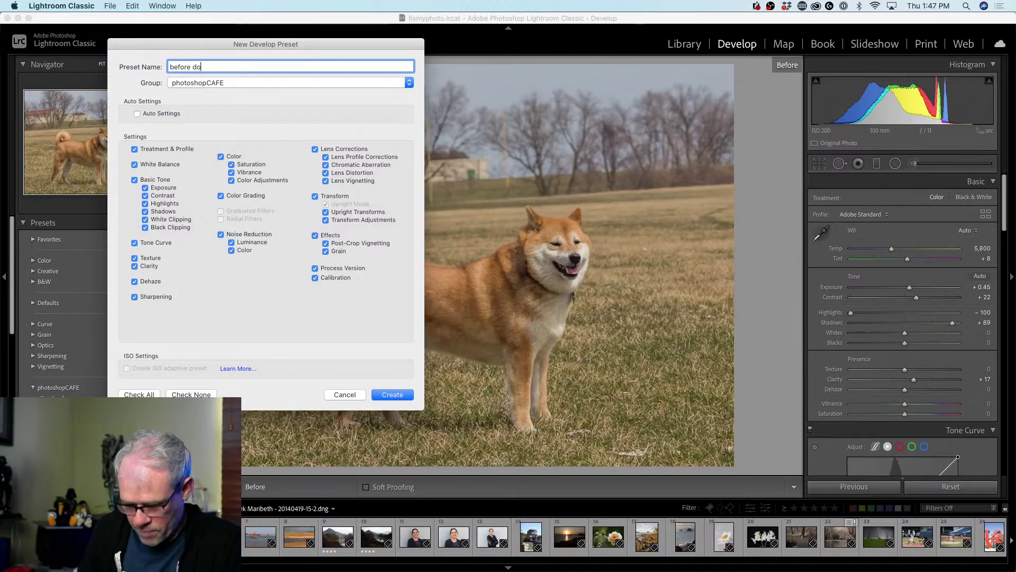
{"action": "left_click", "coordinate": [392, 394]}
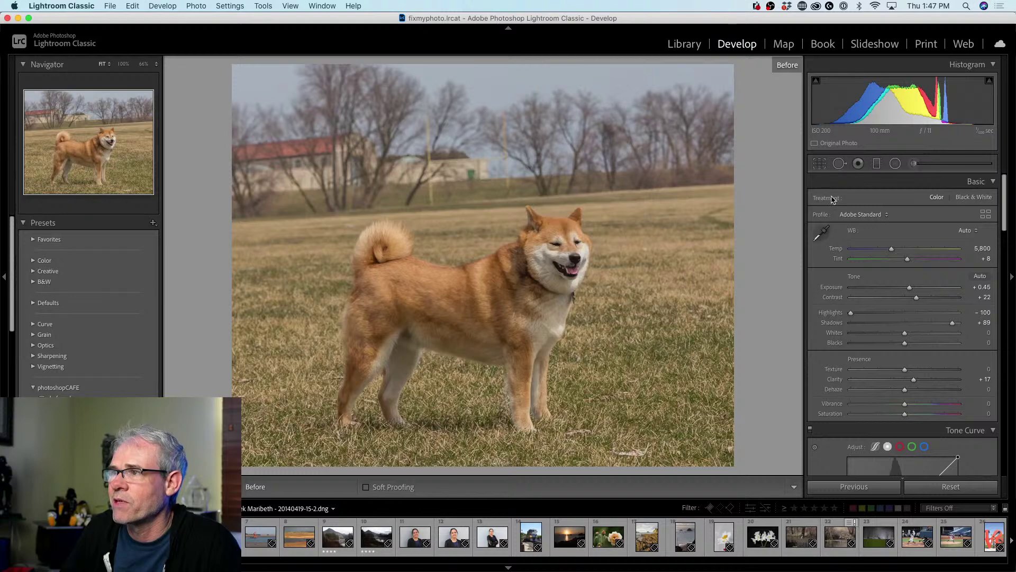
- Reset the dog photo's Tone and Presence adjustments and set its white balance to As Shot
{"action": "key", "text": "alt"}
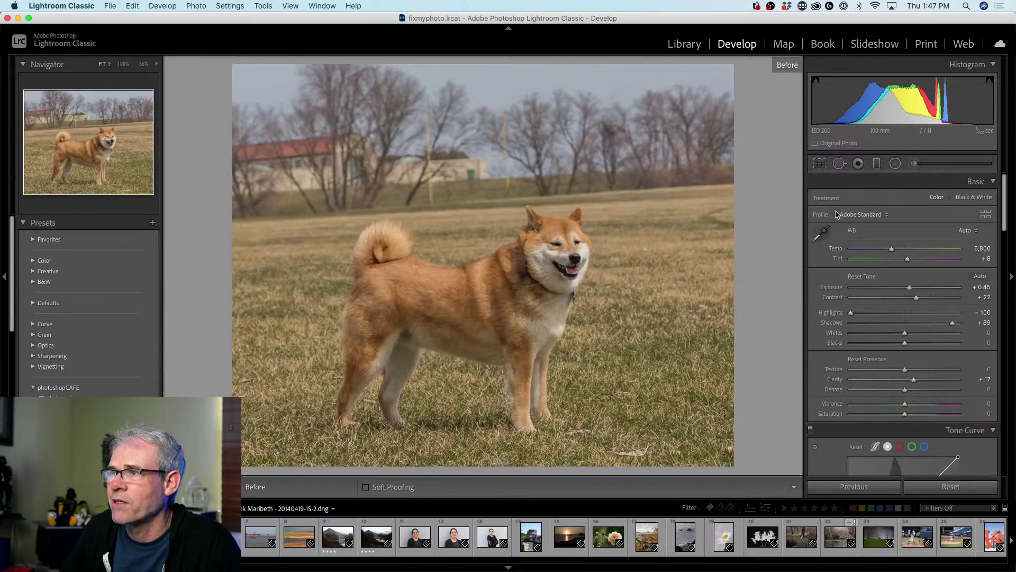
{"action": "left_click", "coordinate": [862, 276], "text": "alt"}
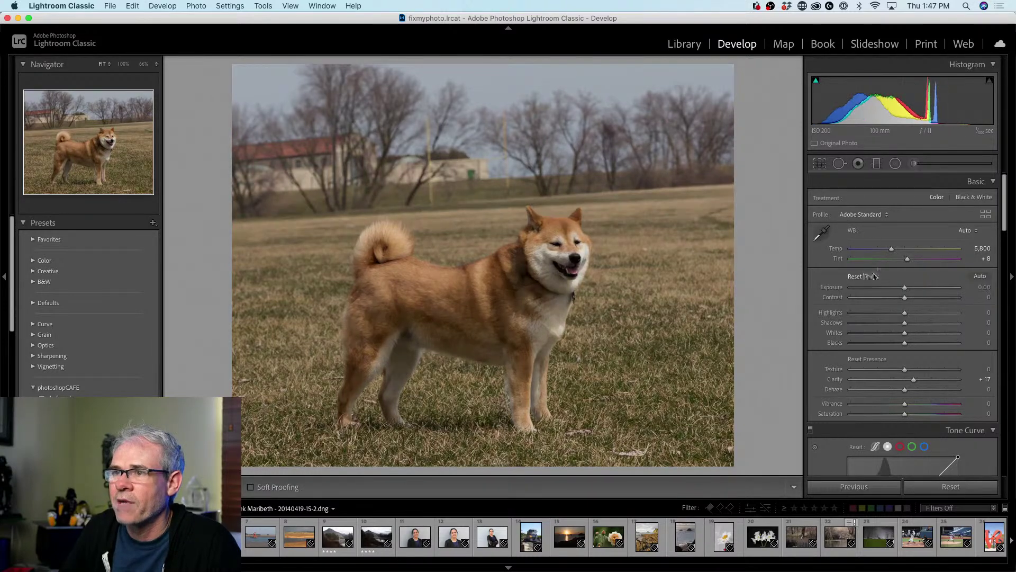
{"action": "left_click", "coordinate": [870, 359], "text": "alt"}
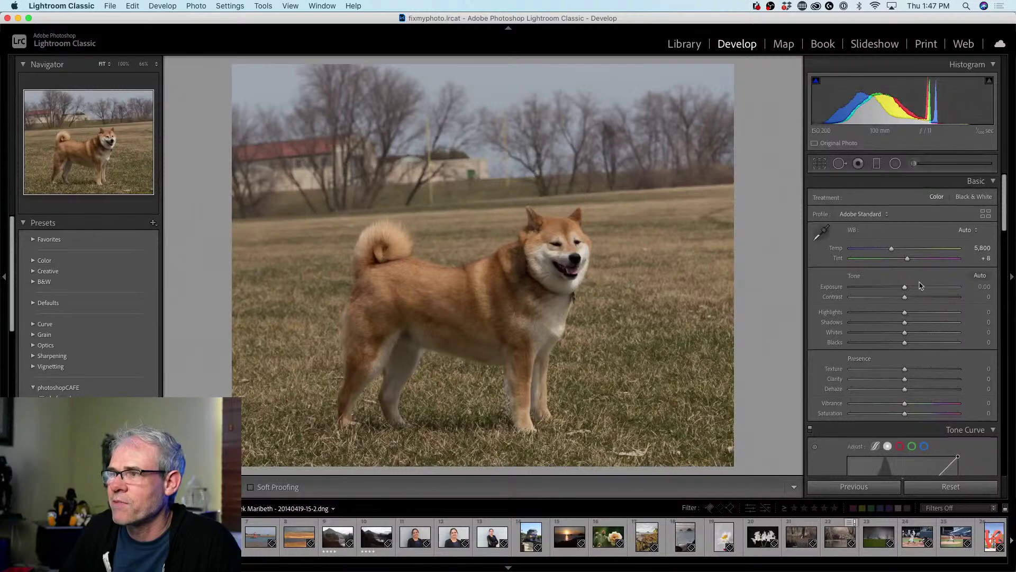
{"action": "scroll", "coordinate": [919, 285], "scroll_direction": "down", "scroll_amount": 3}
{"action": "scroll", "coordinate": [919, 286], "scroll_direction": "down", "scroll_amount": 10}
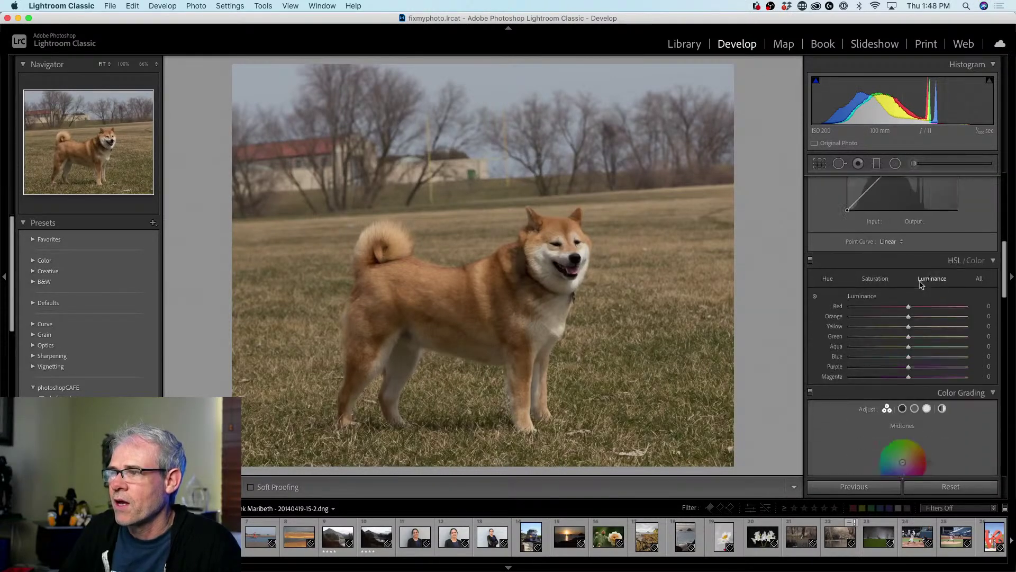
{"action": "scroll", "coordinate": [920, 286], "scroll_direction": "up", "scroll_amount": 15}
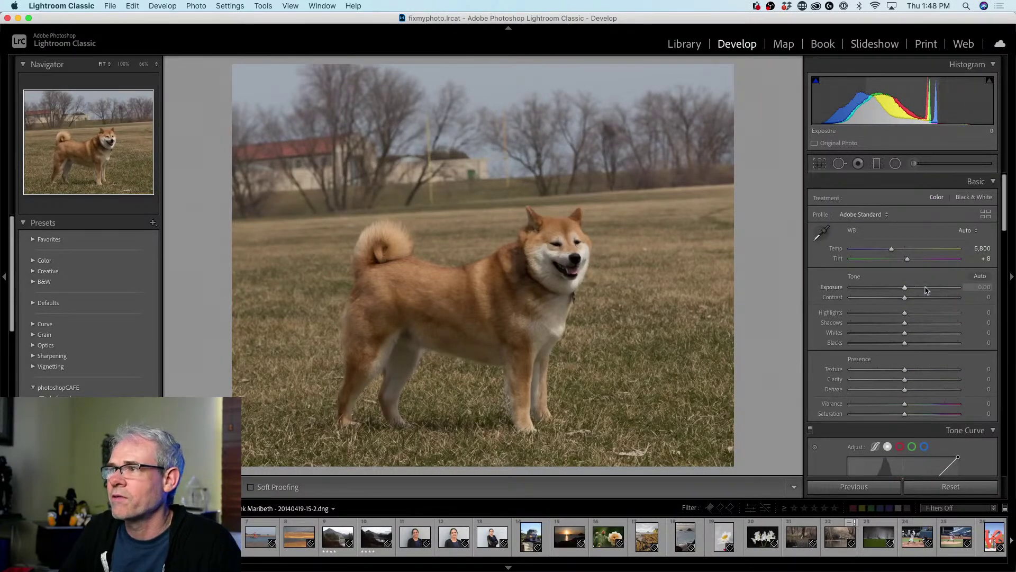
{"action": "left_click", "coordinate": [980, 231]}
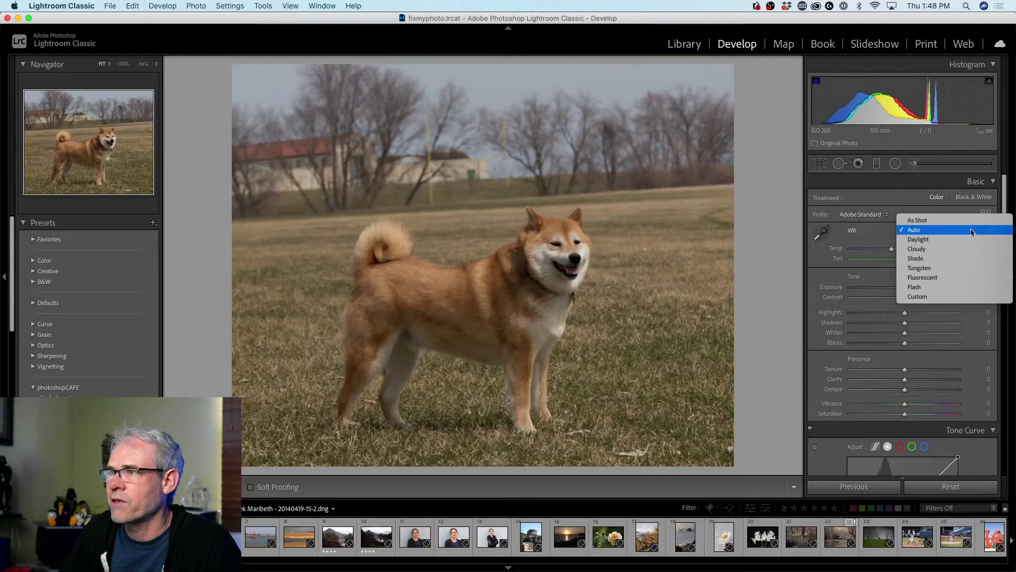
{"action": "left_click", "coordinate": [960, 220]}
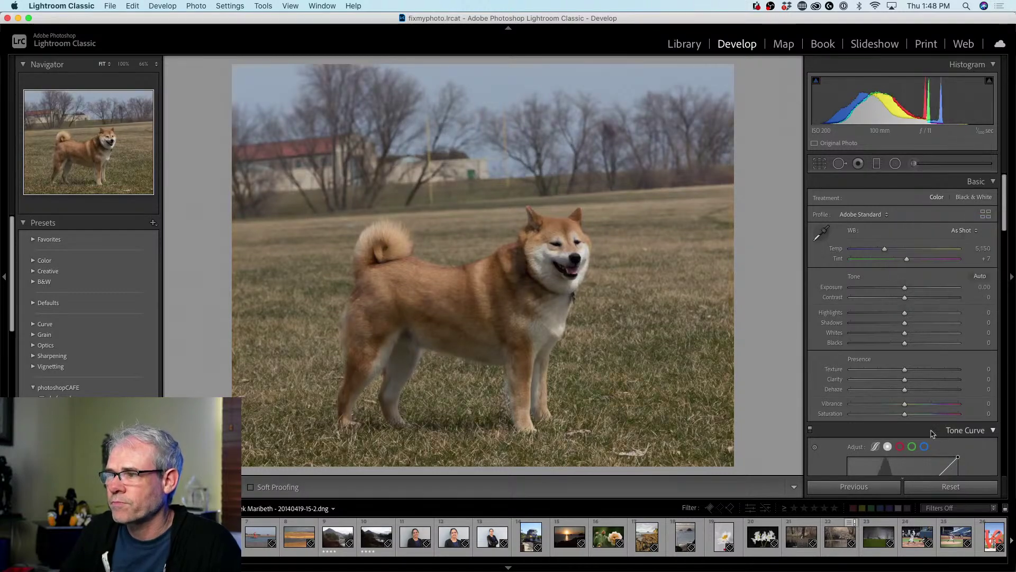
- Reset all develop settings of the dog photo and apply the "before dog" preset from the photoshopCAFE group
{"action": "left_click", "coordinate": [950, 487]}
{"action": "key", "text": "alt"}
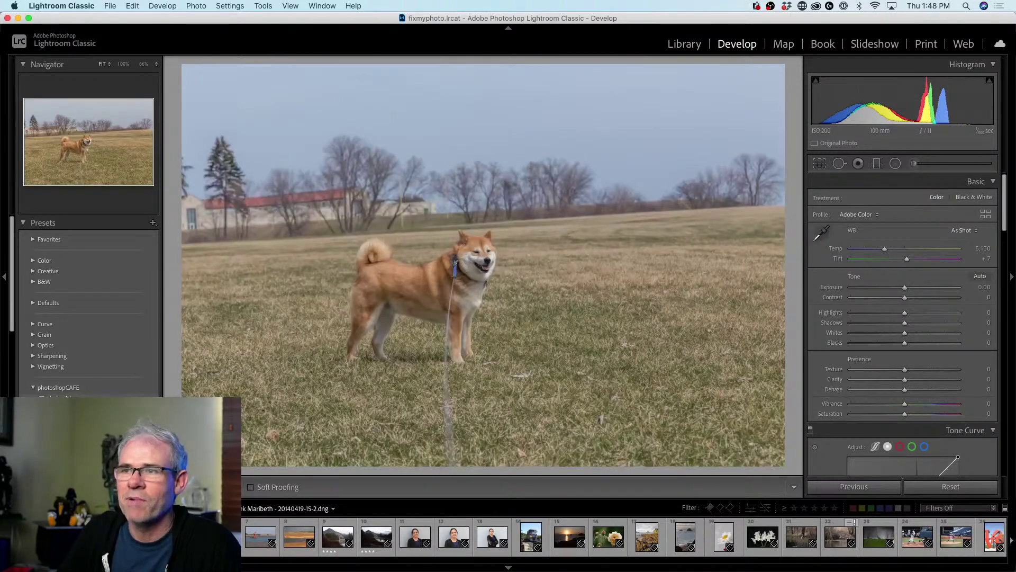
{"action": "left_click", "coordinate": [64, 398]}
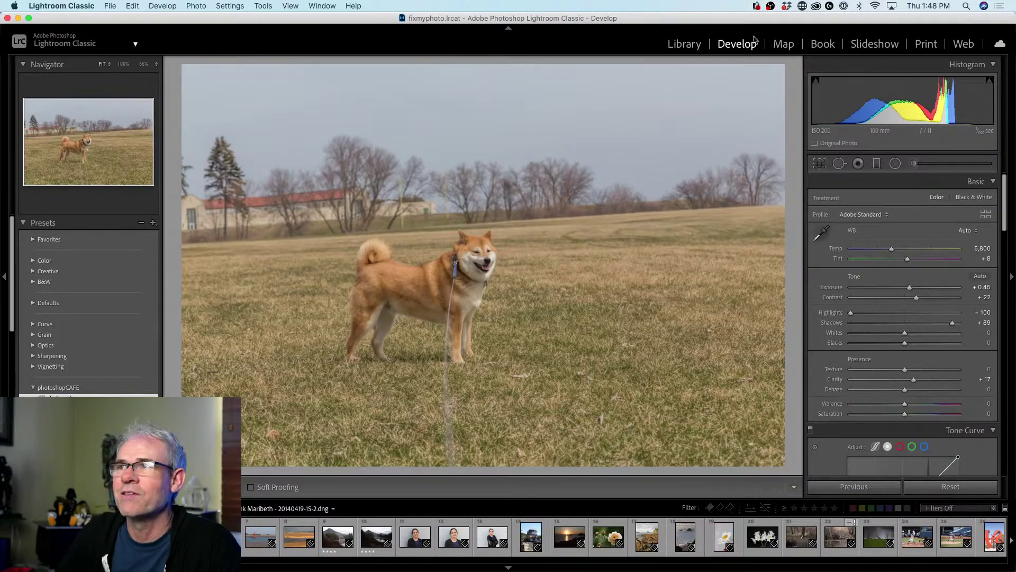
- Crop the photo tightly around the dog at the original aspect ratio, then undo the last crop repositioning
{"action": "left_click", "coordinate": [819, 163]}
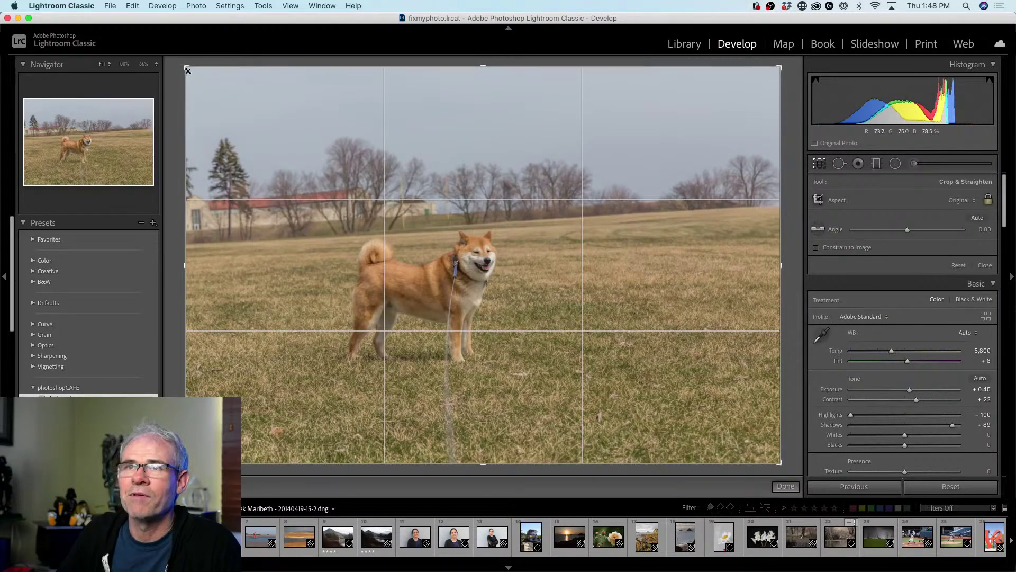
{"action": "left_click_drag", "start_coordinate": [188, 70], "coordinate": [257, 113]}
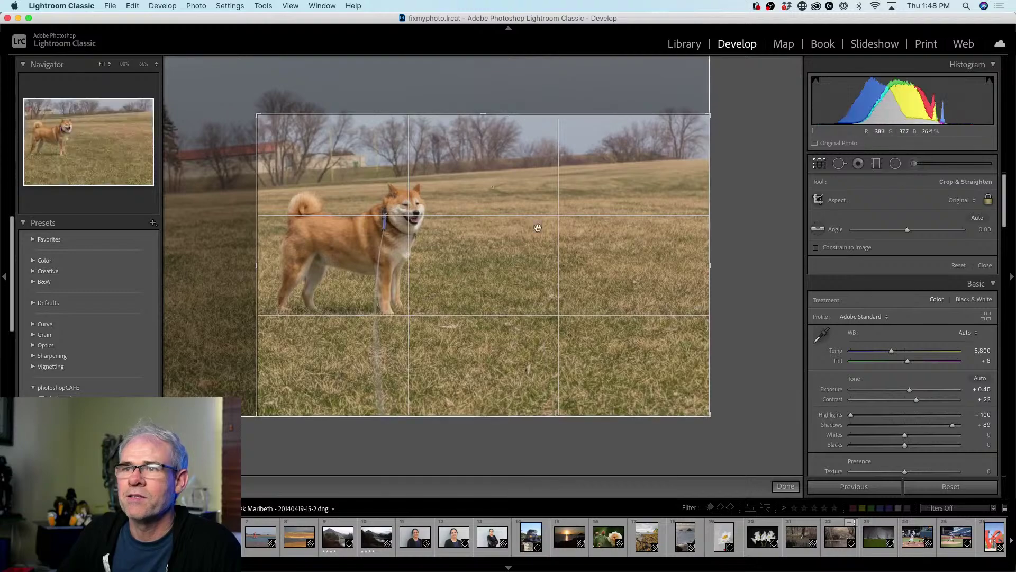
{"action": "left_click_drag", "start_coordinate": [710, 416], "coordinate": [631, 372]}
{"action": "left_click_drag", "start_coordinate": [495, 276], "coordinate": [532, 233]}
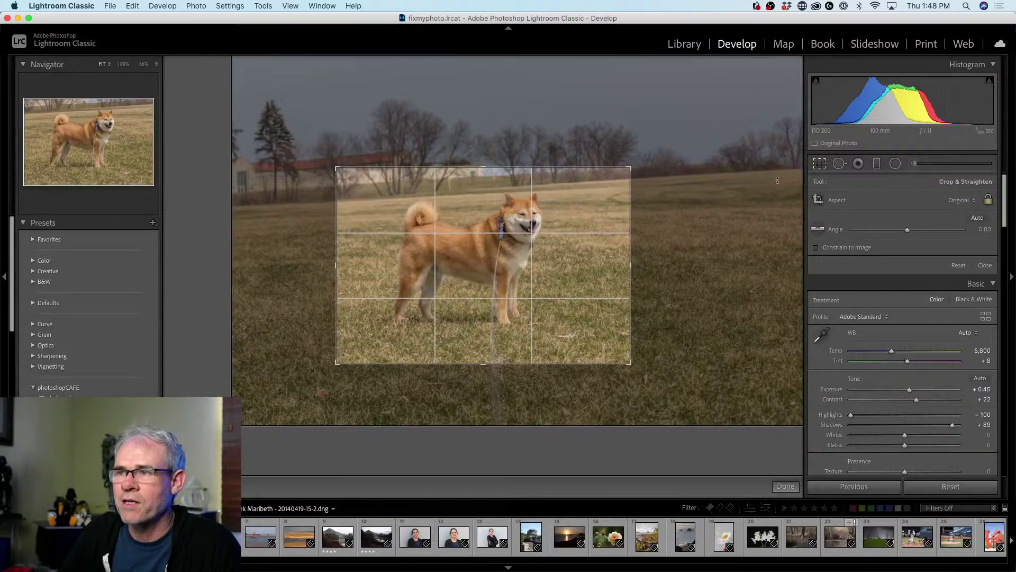
{"action": "key", "text": "super+z"}
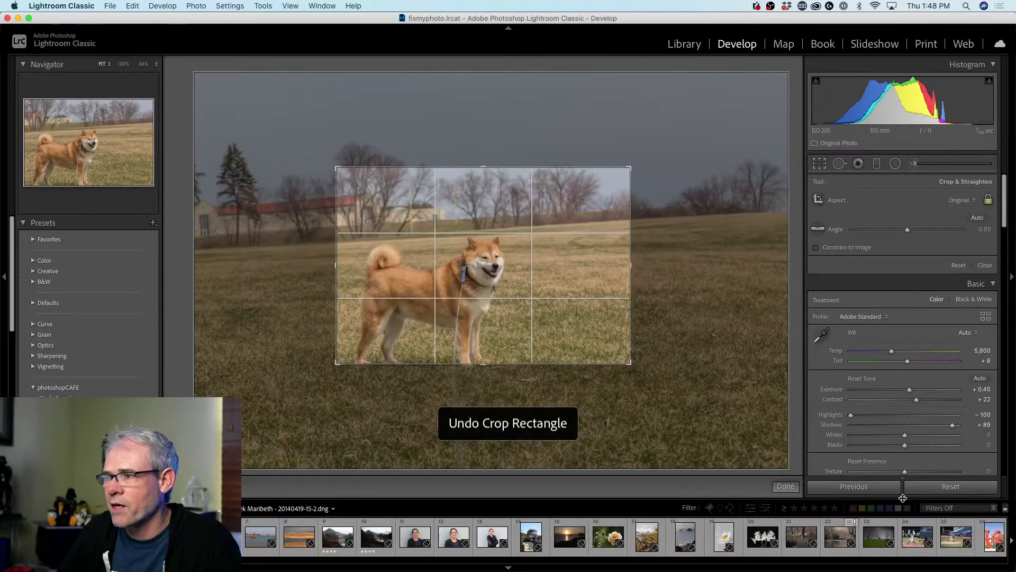
- Reset all develop settings, undo back through the earlier resets and crops to the edited version, and close the Crop tool
{"action": "left_click", "coordinate": [938, 485]}
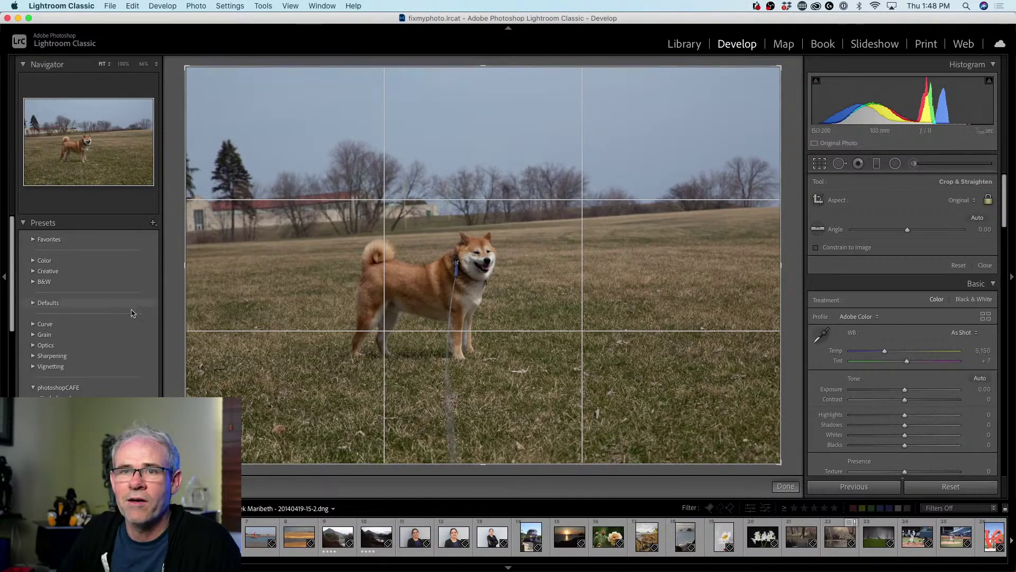
{"action": "key", "text": "super+z"}
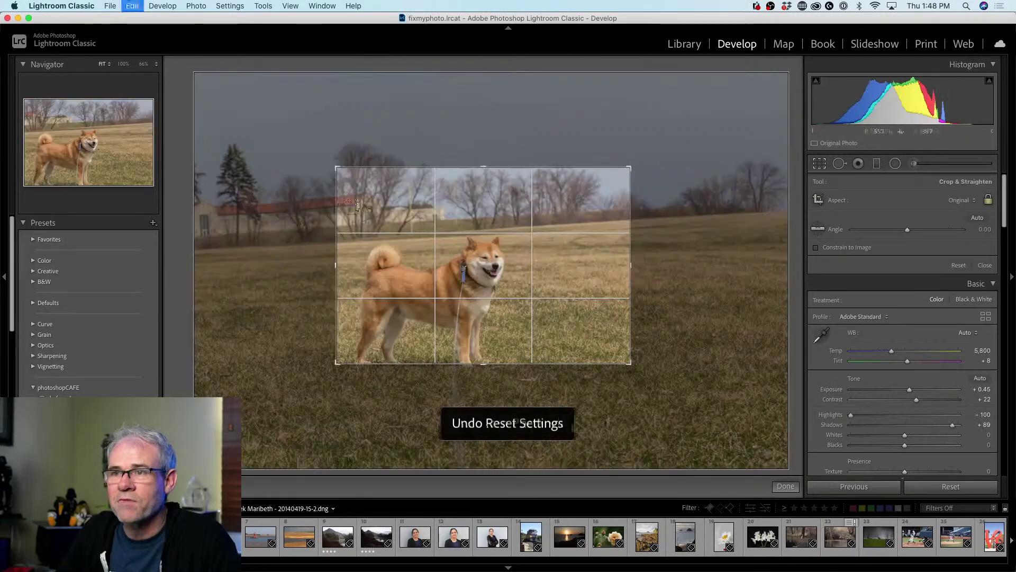
{"action": "key", "text": "super+z"}
{"action": "key", "text": "super+z"}
{"action": "key", "text": "super+z"}
{"action": "key", "text": "super+z"}
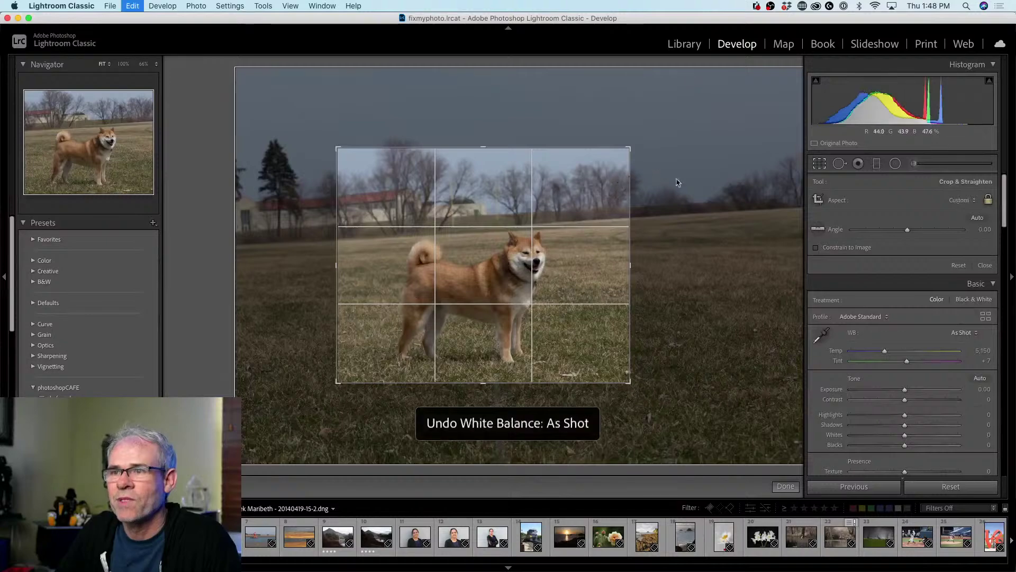
{"action": "key", "text": "super+z"}
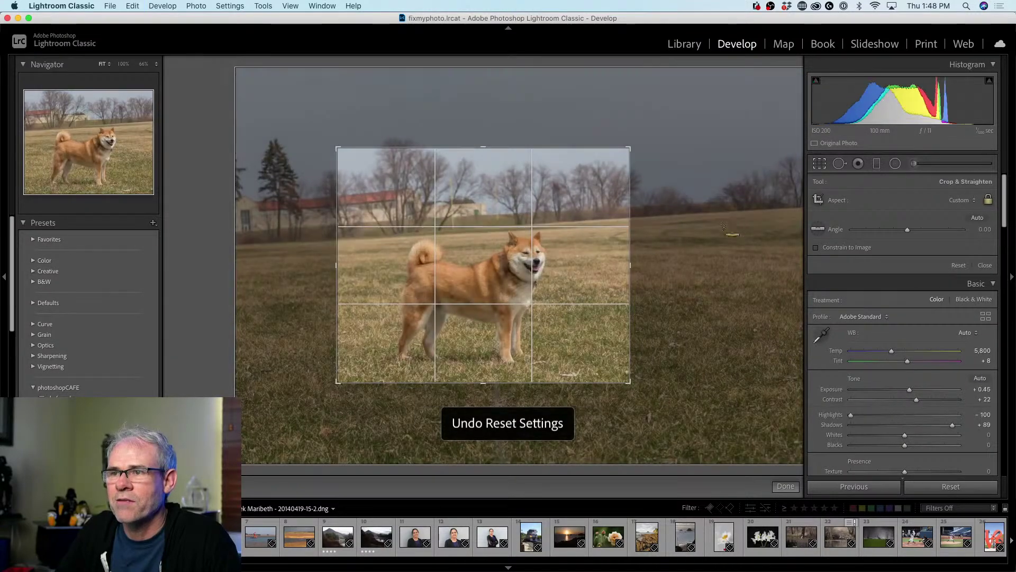
{"action": "key", "text": "super+z"}
{"action": "key", "text": "super+z"}
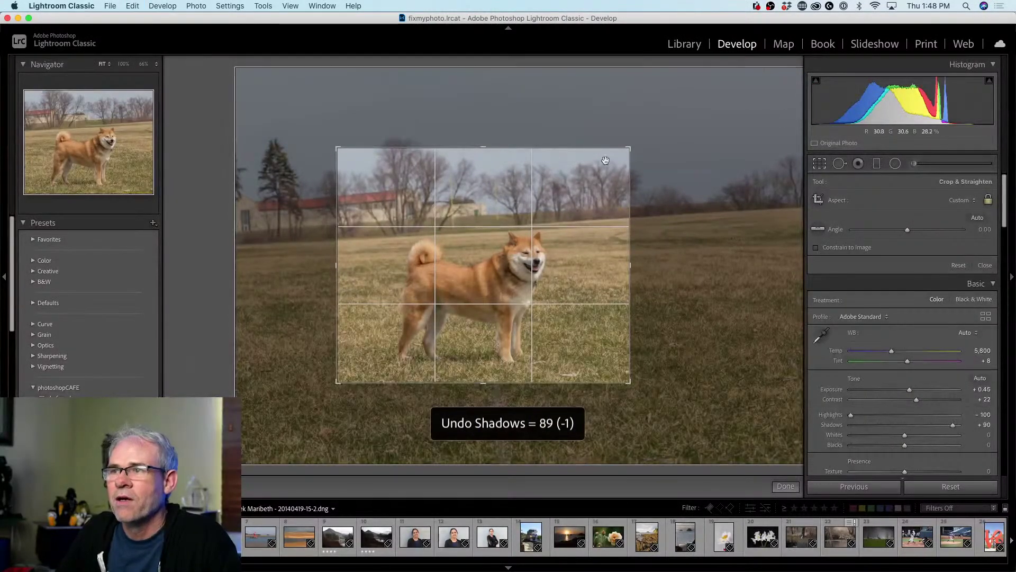
{"action": "left_click", "coordinate": [819, 163]}
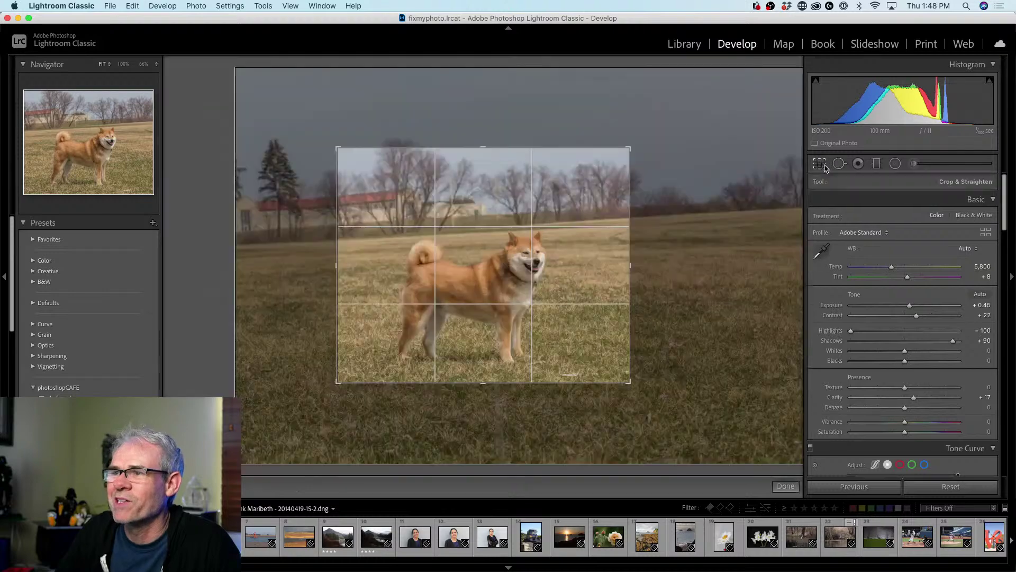
{"action": "left_click", "coordinate": [819, 163]}
{"action": "left_click", "coordinate": [819, 164]}
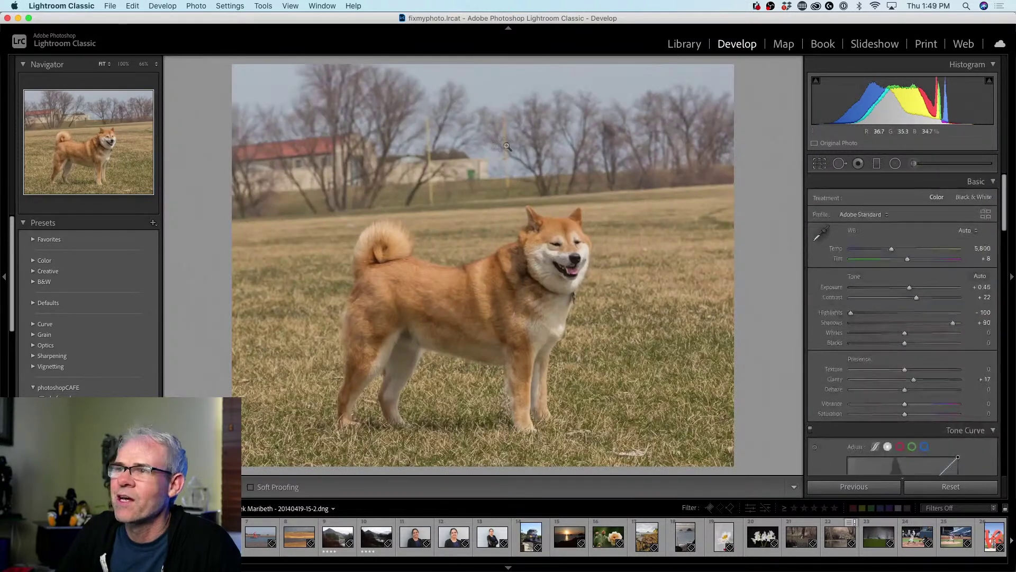
- Open the dog photo in Adobe Photoshop 2021 for editing and collapse the floating Brush Settings panel to icons beside the image
{"action": "right_click", "coordinate": [469, 151]}
{"action": "mouse_move", "coordinate": [524, 242]}
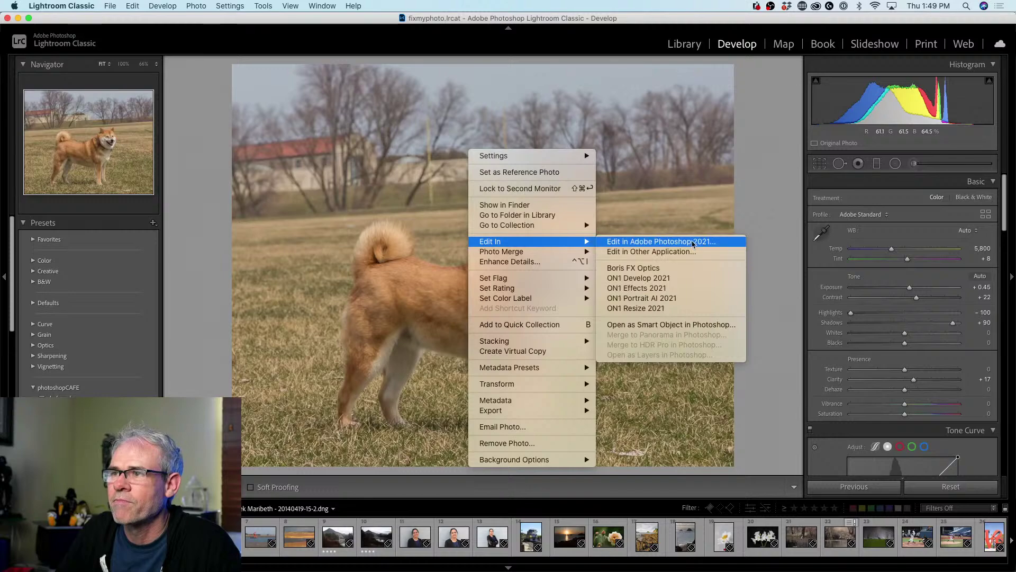
{"action": "left_click", "coordinate": [693, 242]}
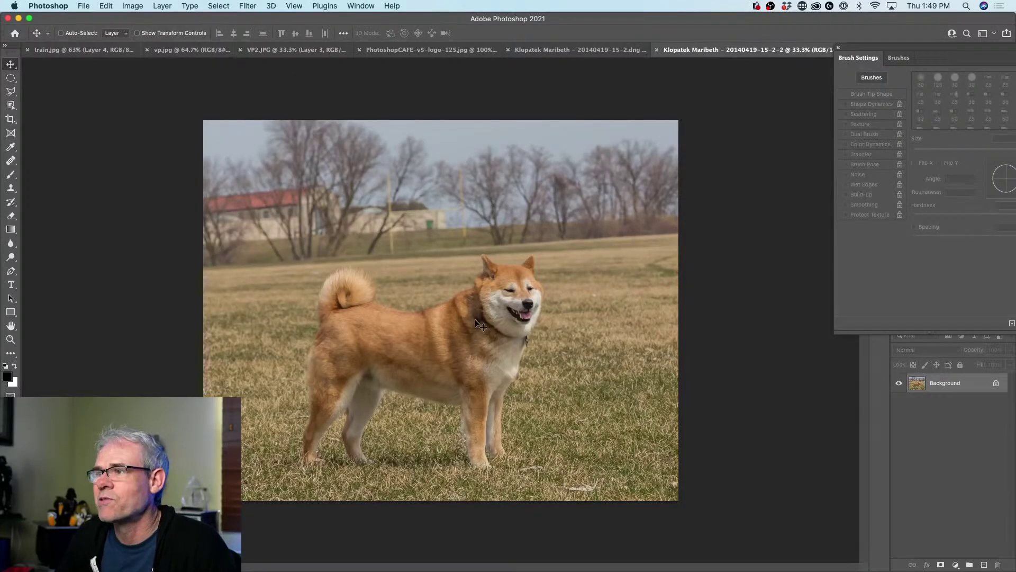
{"action": "key", "text": "super+0"}
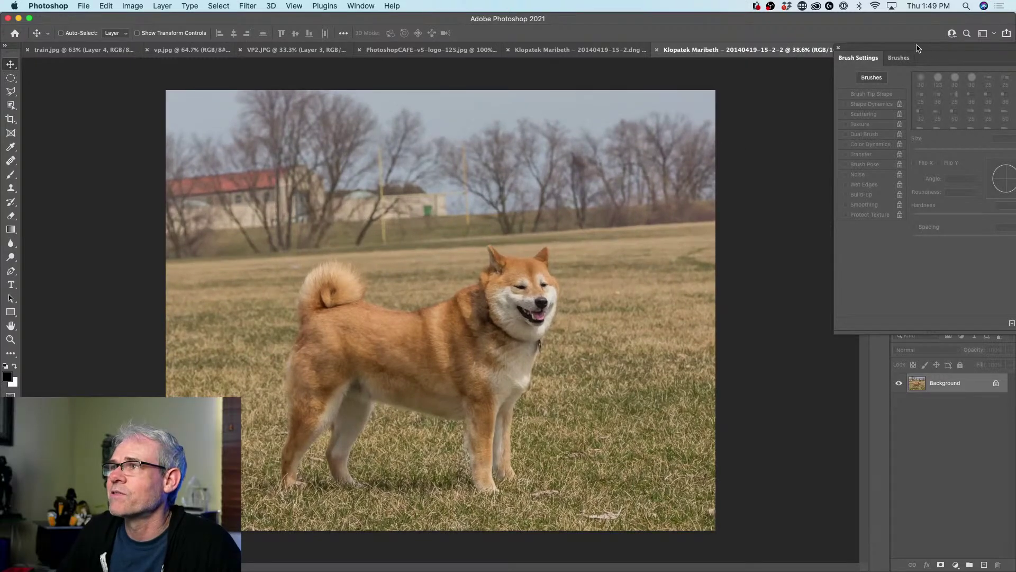
{"action": "mouse_move", "coordinate": [918, 48]}
{"action": "left_mouse_down"}
{"action": "mouse_move", "coordinate": [830, 81]}
{"action": "mouse_move", "coordinate": [808, 70]}
{"action": "left_mouse_up"}
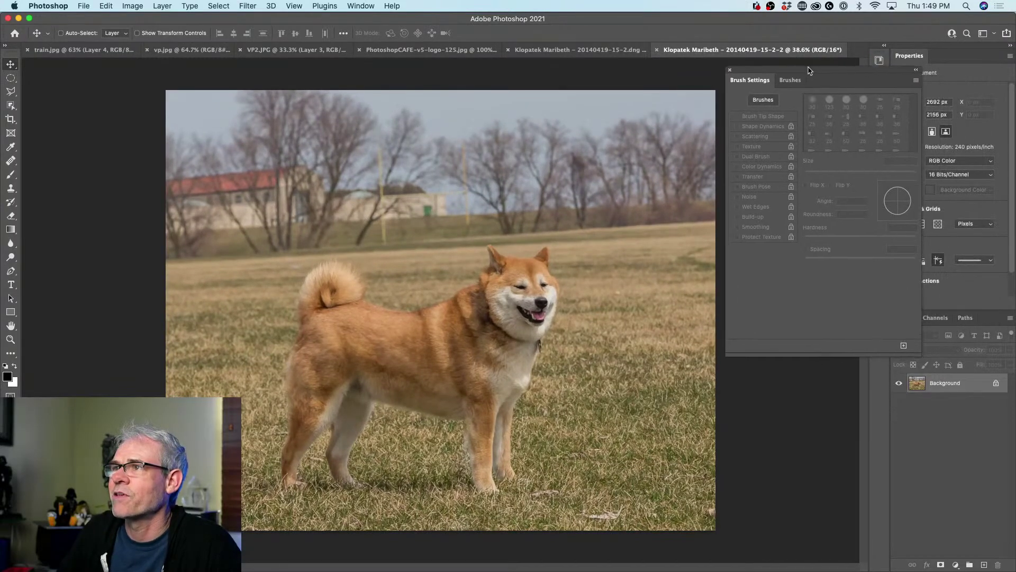
{"action": "left_click", "coordinate": [916, 71]}
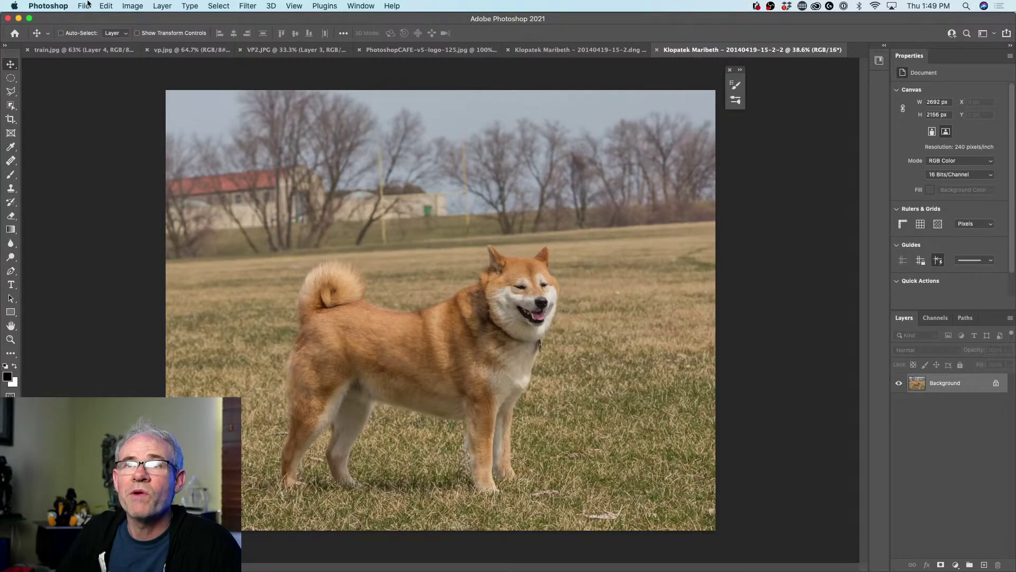
{"action": "left_click", "coordinate": [248, 5]}
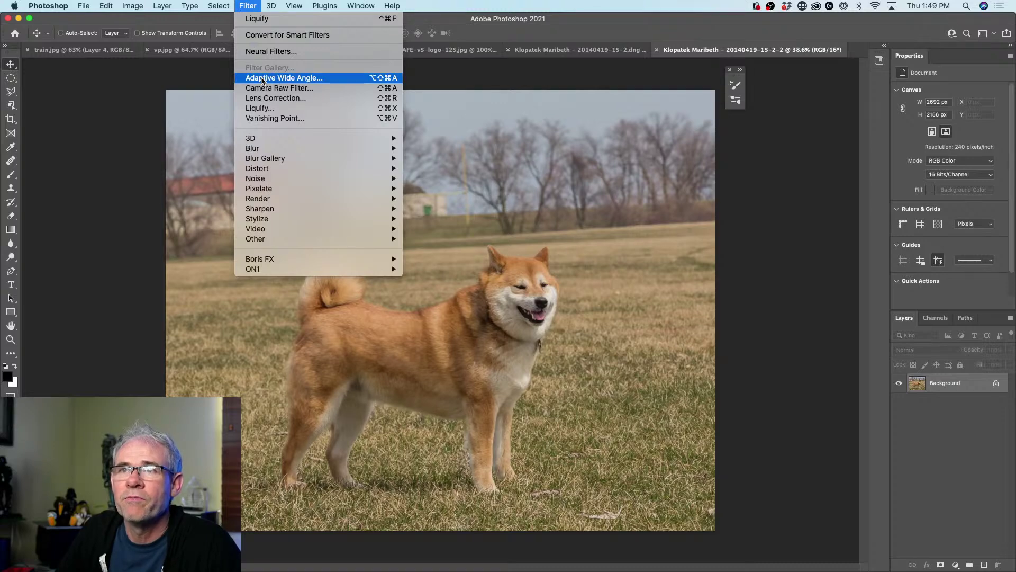
{"action": "left_click", "coordinate": [919, 391]}
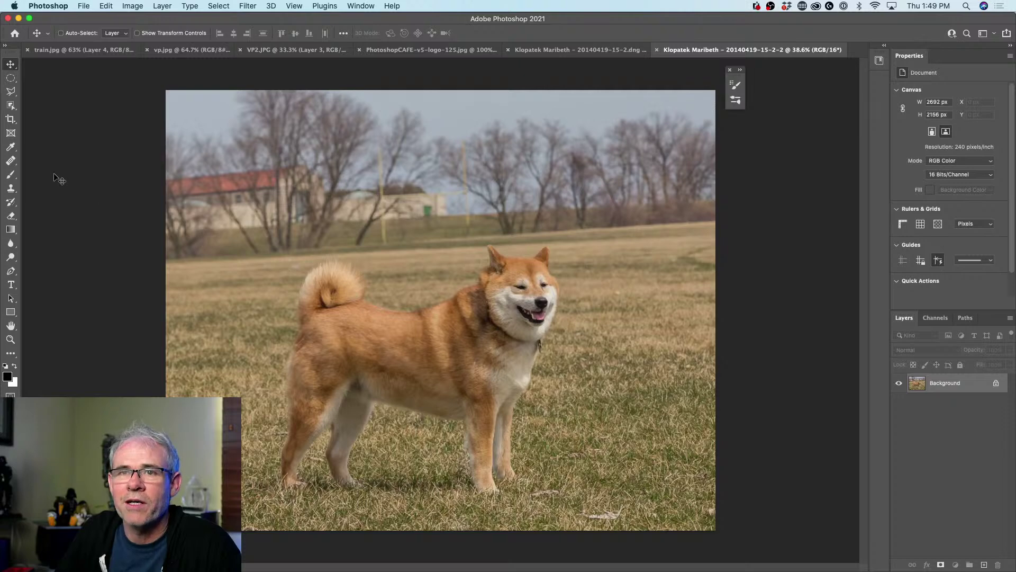
- Activate the Quick Selection tool and select the dog automatically with Select Subject
{"action": "left_click", "coordinate": [11, 107]}
{"action": "left_click", "coordinate": [53, 114]}
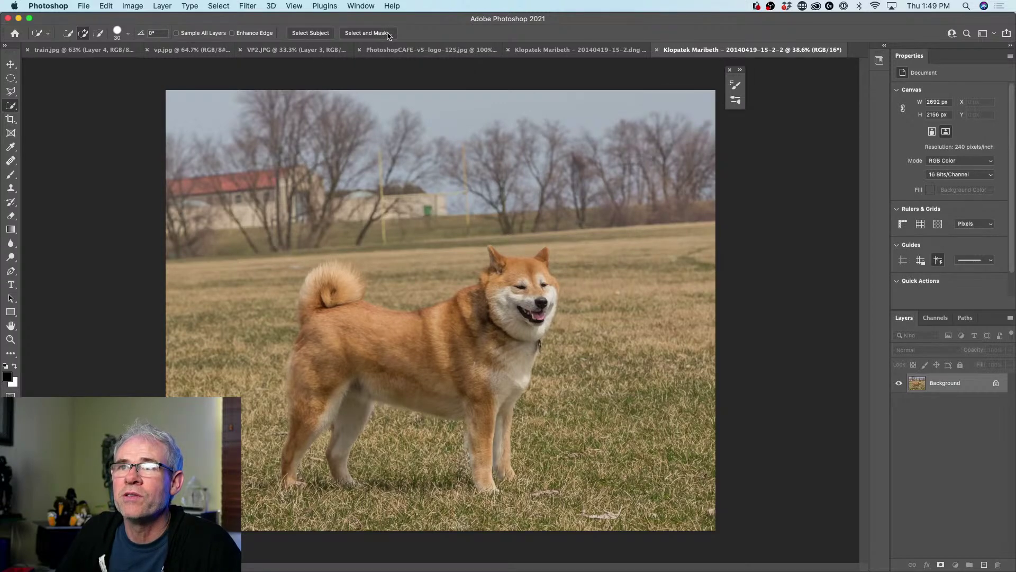
{"action": "left_click", "coordinate": [318, 33]}
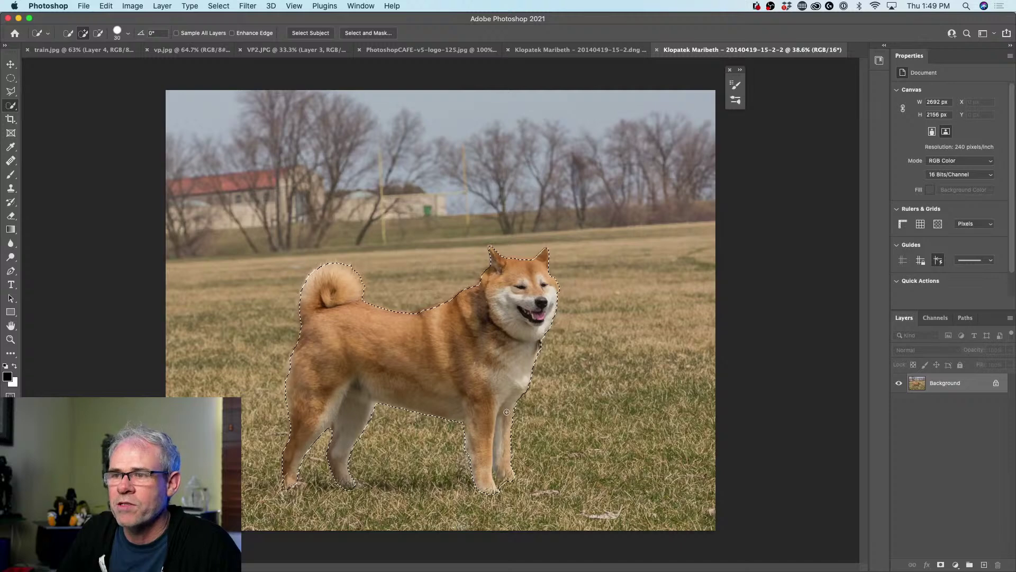
- Clear the selection, try painting one over the dog while subtracting the grass above its back, and deselect it
{"action": "key", "text": "super+d"}
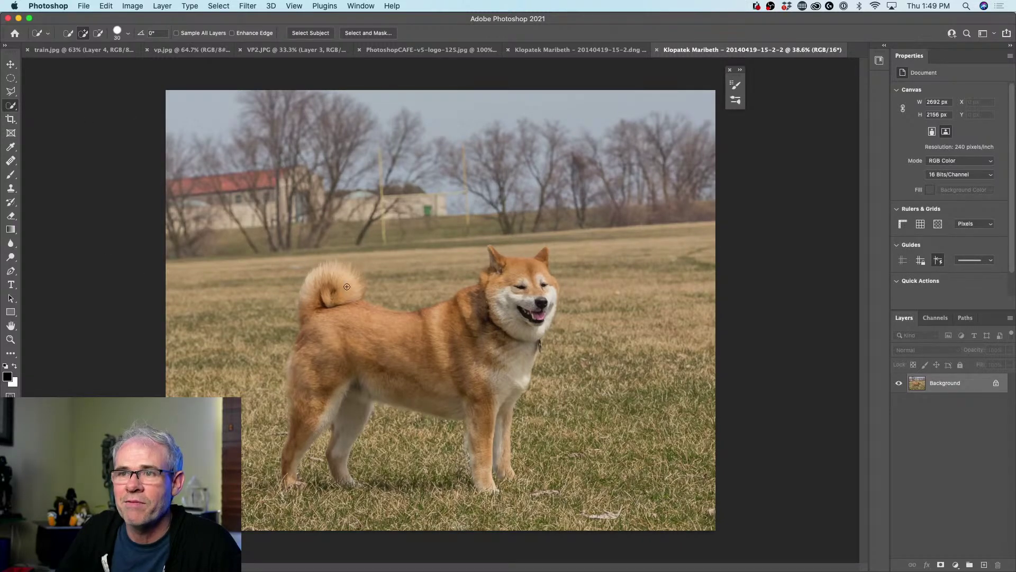
{"action": "mouse_move", "coordinate": [347, 287]}
{"action": "left_mouse_down"}
{"action": "mouse_move", "coordinate": [325, 320]}
{"action": "mouse_move", "coordinate": [294, 435]}
{"action": "mouse_move", "coordinate": [332, 332]}
{"action": "mouse_move", "coordinate": [453, 344]}
{"action": "mouse_move", "coordinate": [504, 327]}
{"action": "mouse_move", "coordinate": [515, 290]}
{"action": "mouse_move", "coordinate": [544, 274]}
{"action": "mouse_move", "coordinate": [545, 250]}
{"action": "left_mouse_up"}
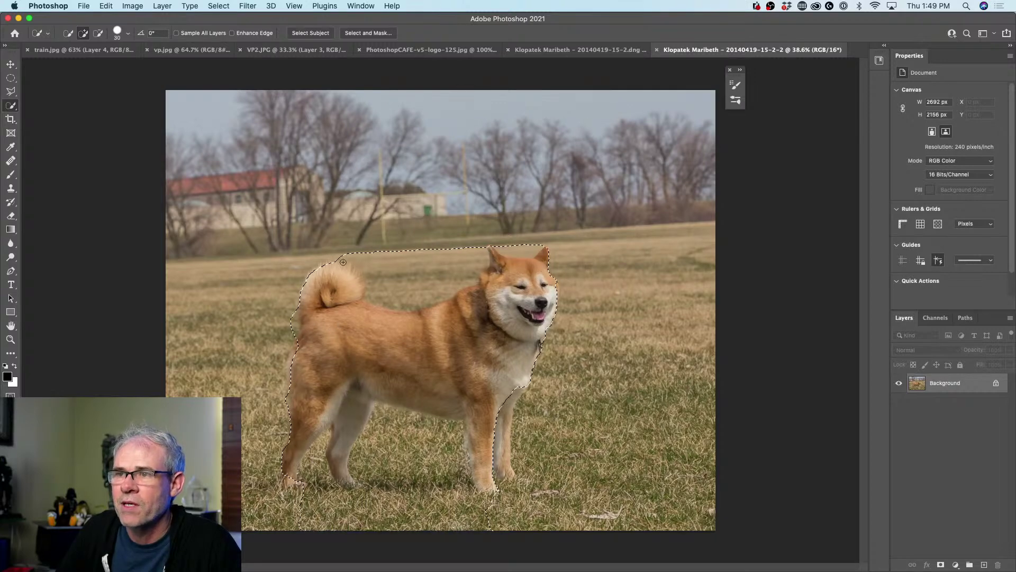
{"action": "key", "text": "alt"}
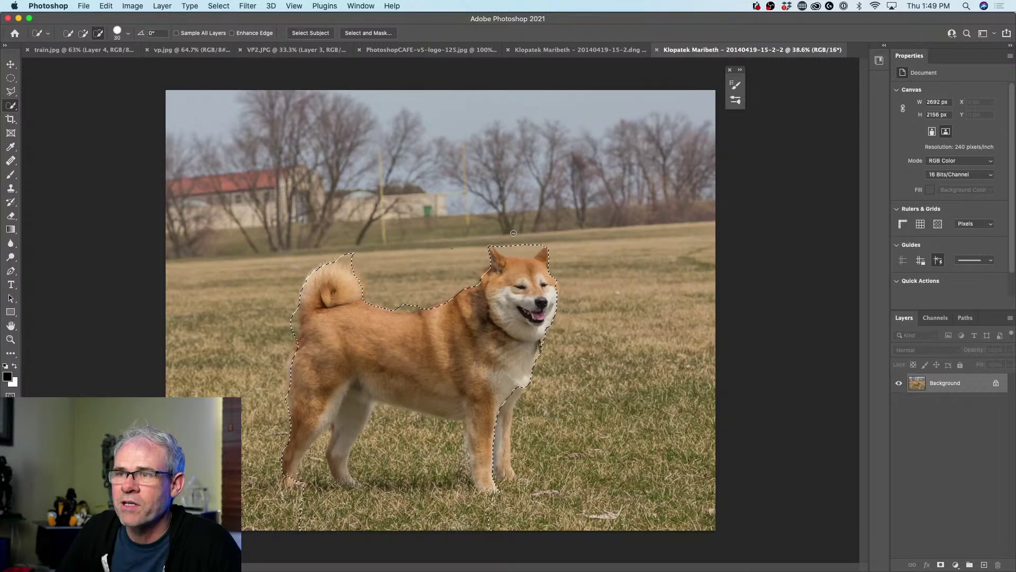
{"action": "left_click", "coordinate": [363, 255]}
{"action": "key", "text": "ctrl+d"}
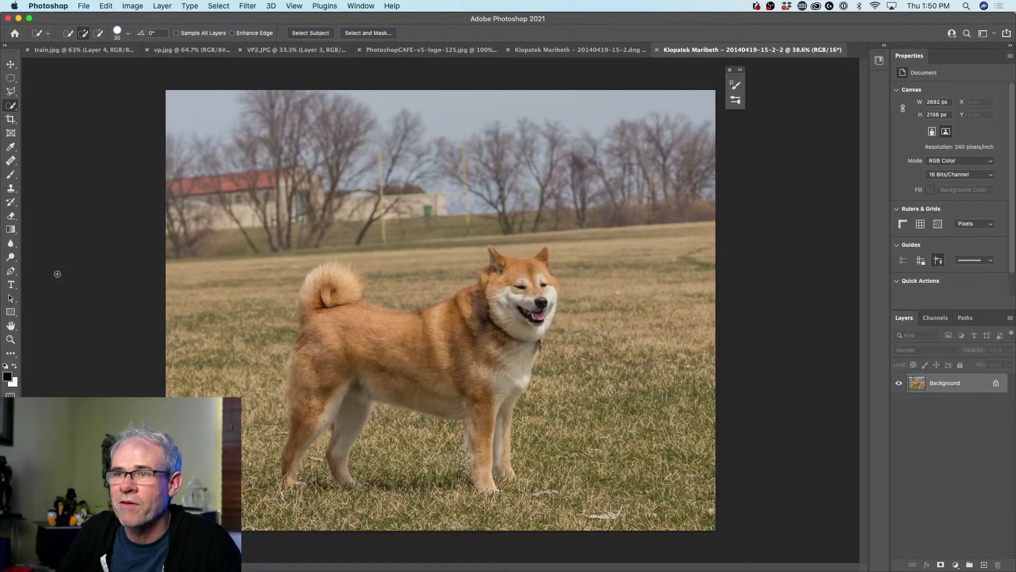
- Select the dog again with Select Subject
{"action": "left_click", "coordinate": [310, 33]}
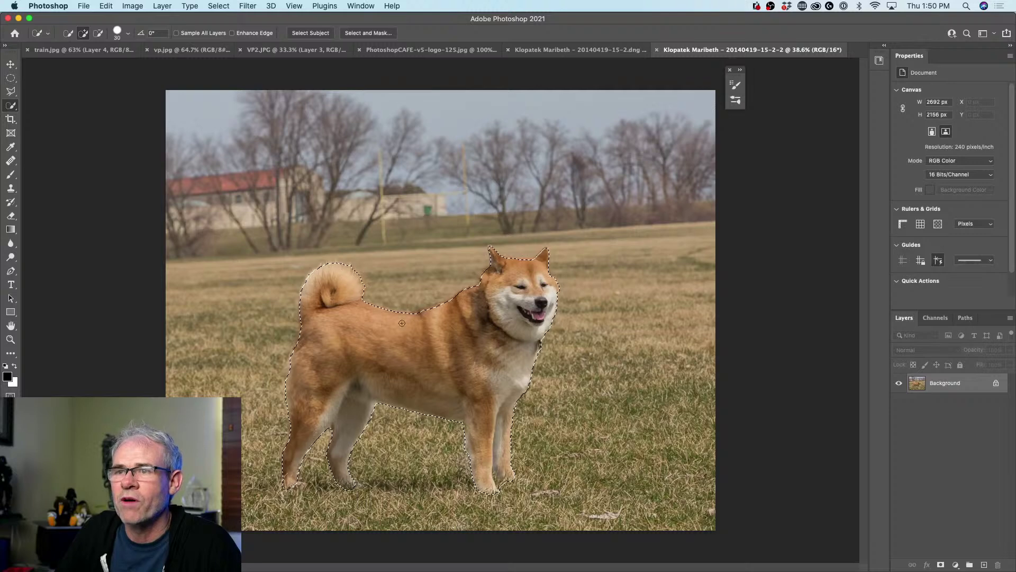
{"action": "scroll", "coordinate": [508, 280], "scroll_direction": "up", "scroll_amount": 3}
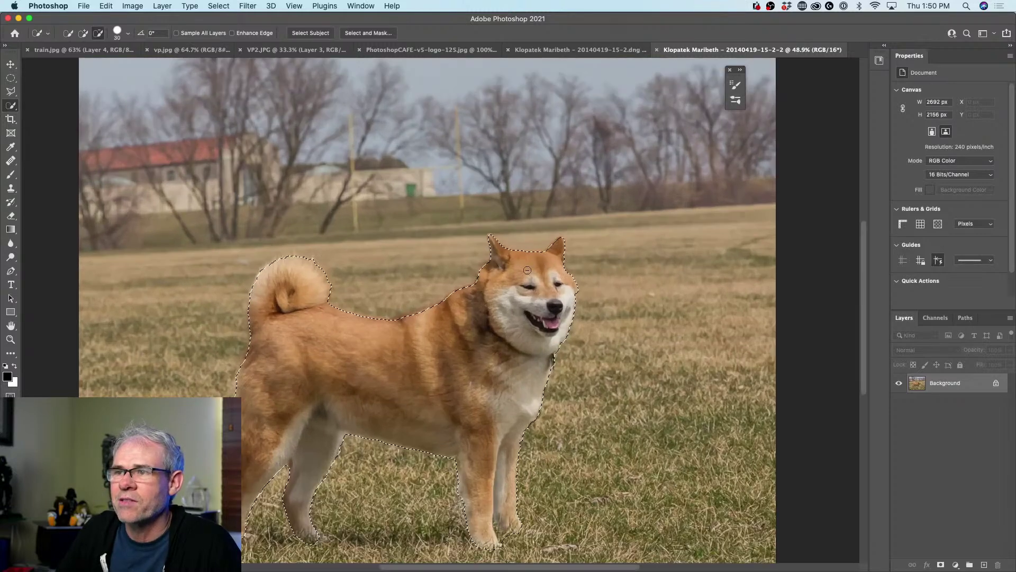
- Subtract the grass between the dog's front paws from the selection
{"action": "scroll", "coordinate": [527, 270], "scroll_direction": "up", "scroll_amount": 2}
{"action": "scroll", "coordinate": [527, 270], "scroll_direction": "down", "scroll_amount": 1}
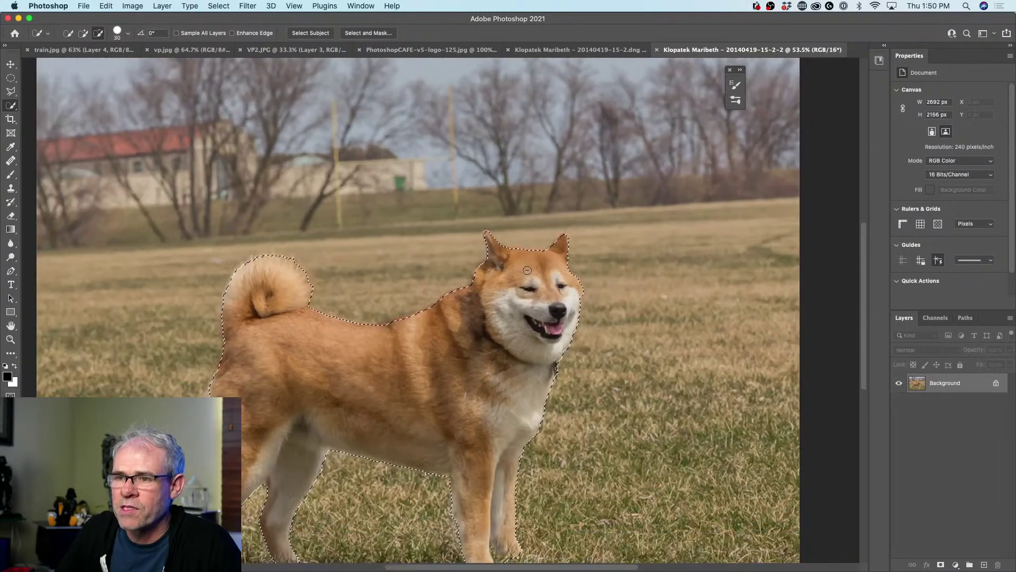
{"action": "left_click_drag", "start_coordinate": [437, 386], "coordinate": [452, 329]}
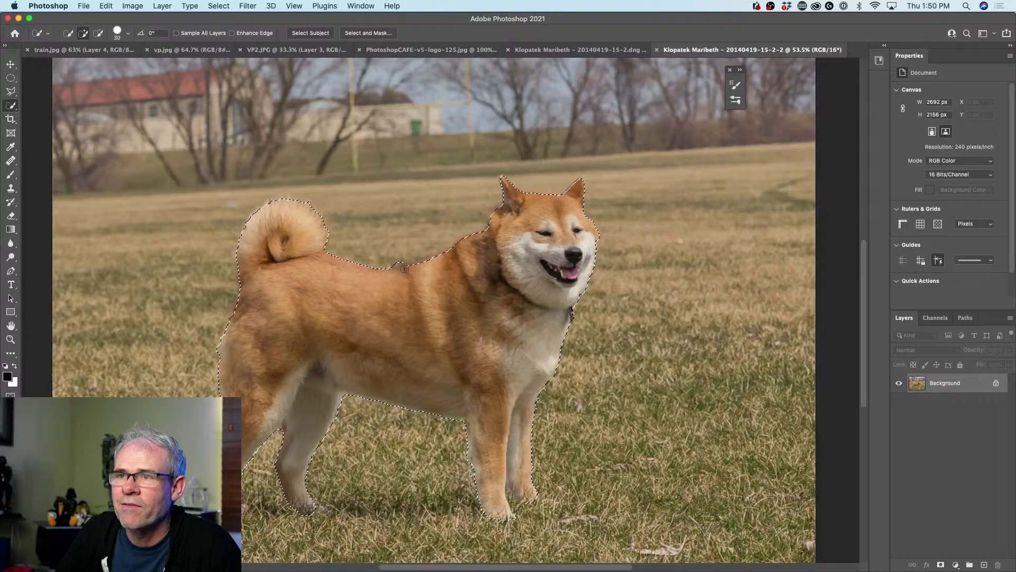
{"action": "key", "text": "alt"}
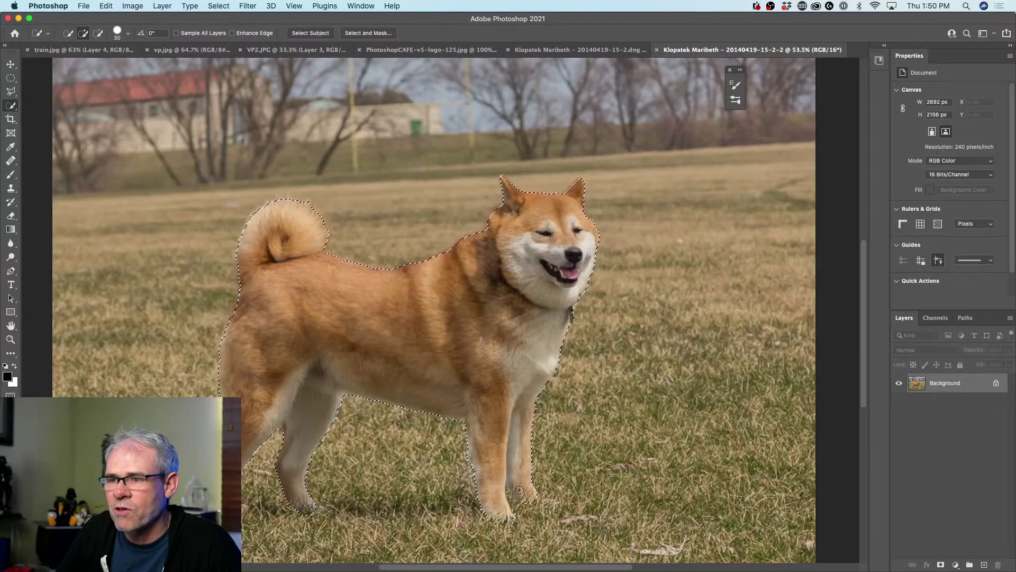
{"action": "key", "text": "alt"}
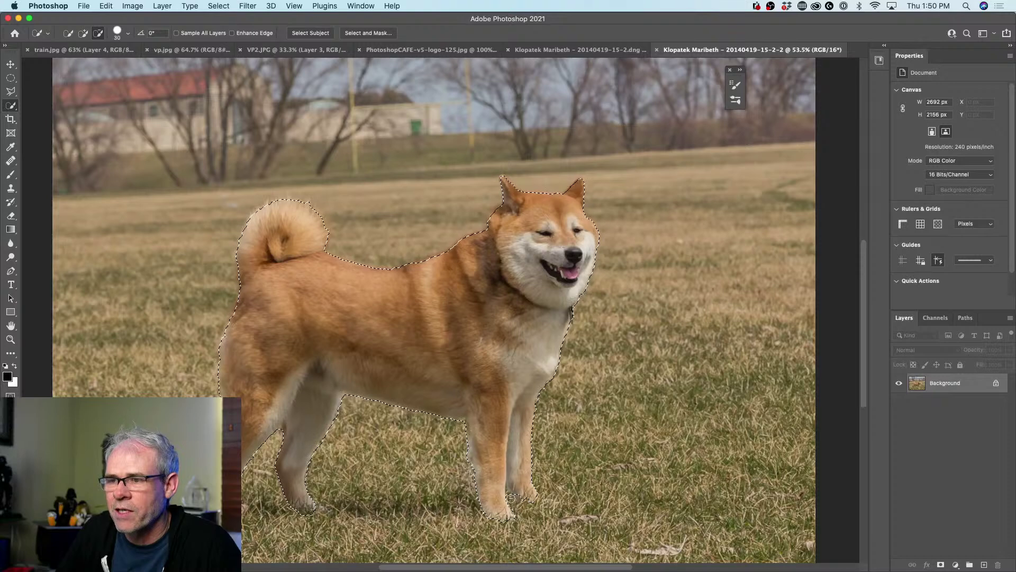
{"action": "left_click", "coordinate": [511, 497], "text": "alt"}
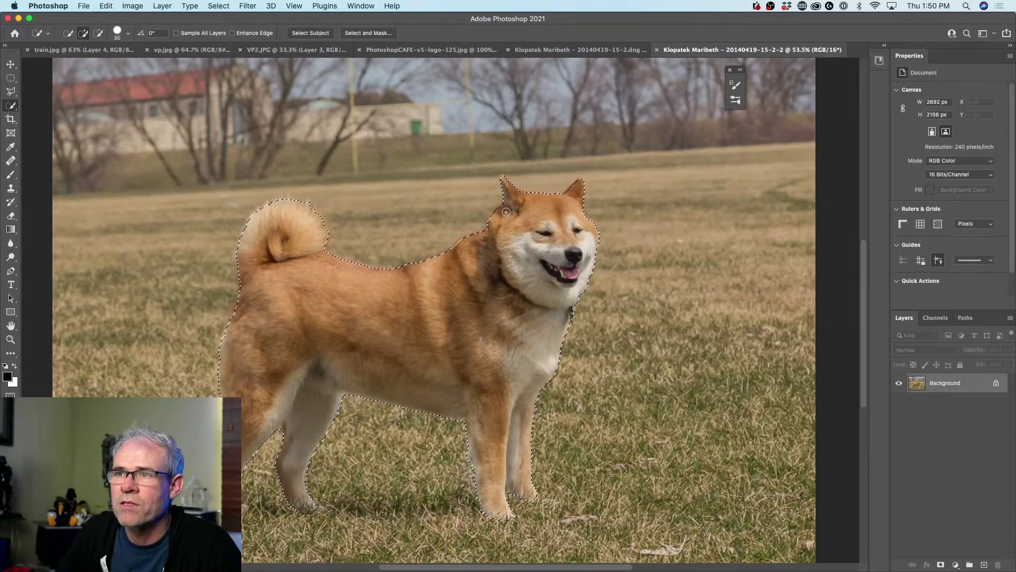
- Open the selection in Select and Mask, try the Color Aware refine mode, and return to Object Aware
{"action": "left_click", "coordinate": [373, 34]}
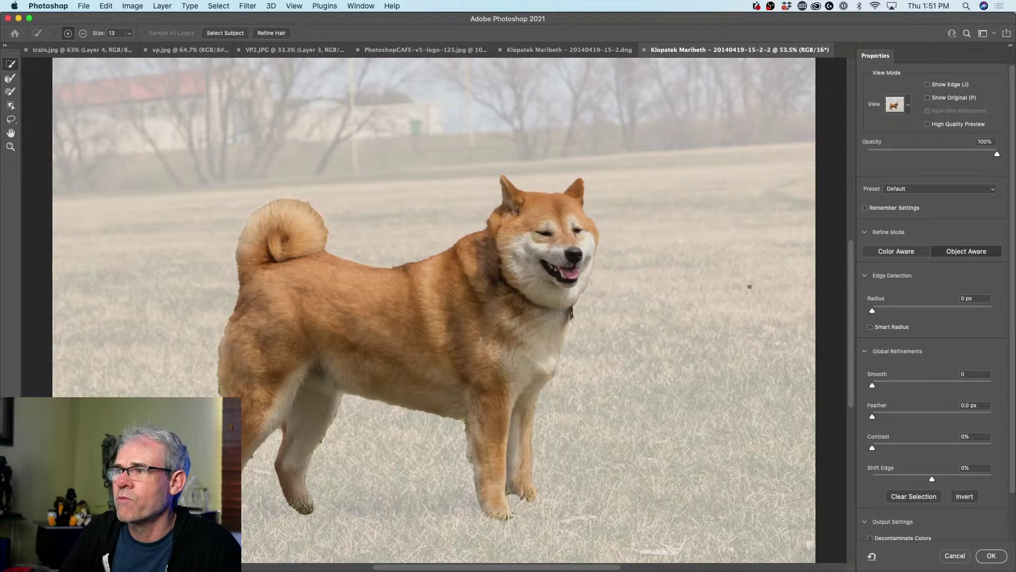
{"action": "left_click", "coordinate": [894, 252]}
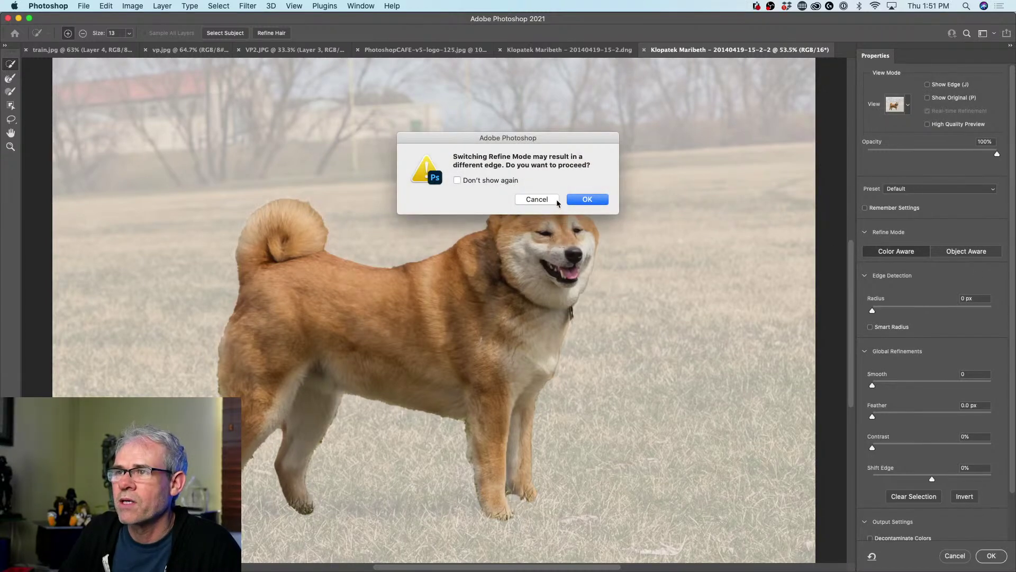
{"action": "left_click", "coordinate": [582, 199]}
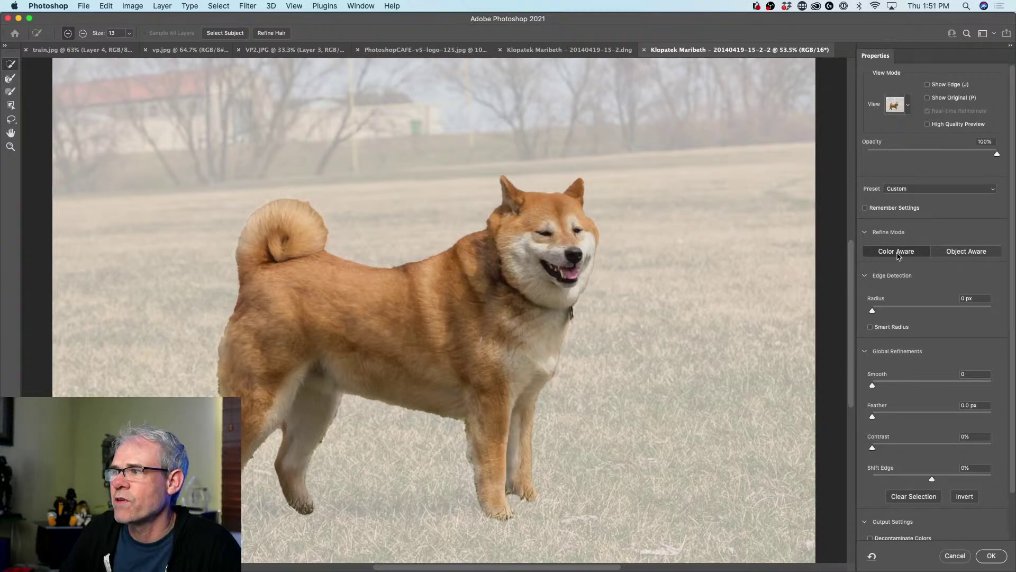
{"action": "left_click", "coordinate": [951, 252]}
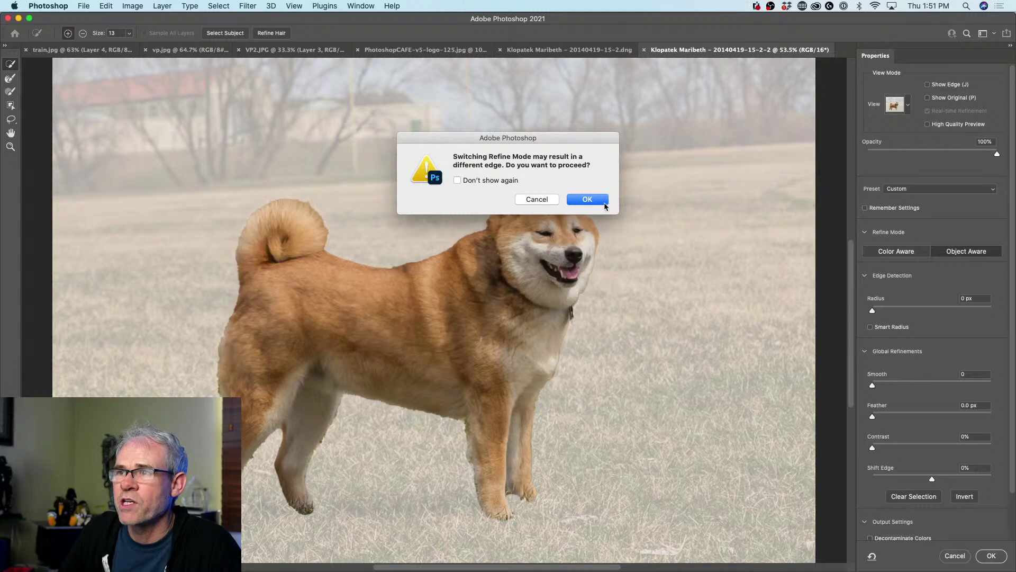
{"action": "left_click", "coordinate": [587, 198]}
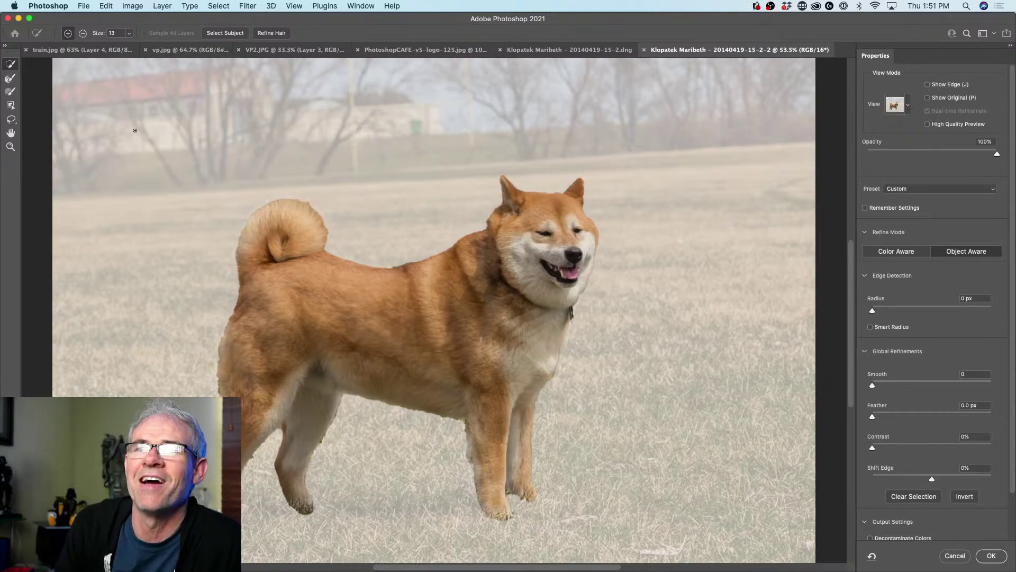
- Refine the fur edges around the dog's curled tail and rump with the Refine Edge Brush at size 20
{"action": "left_click", "coordinate": [10, 77]}
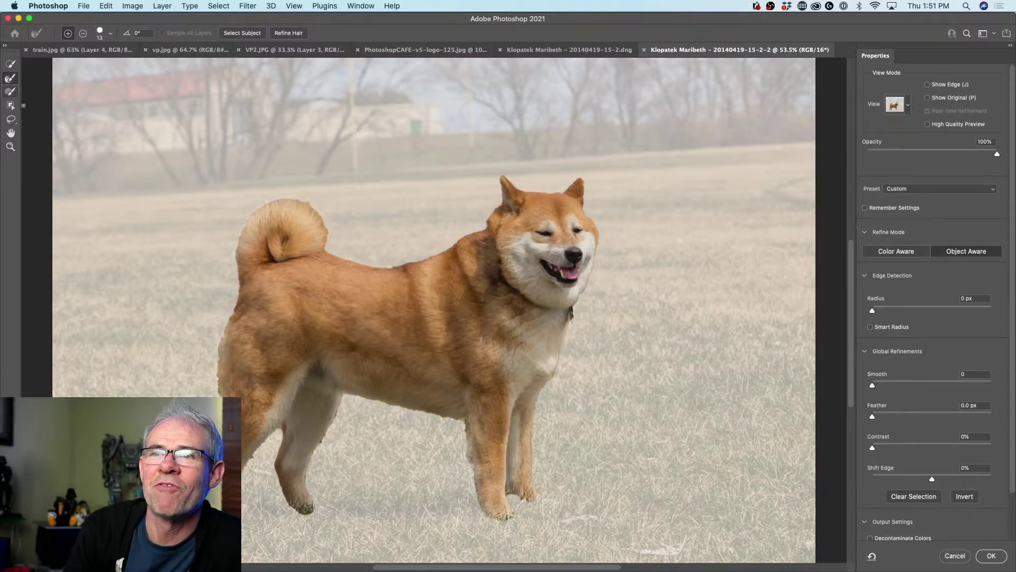
{"action": "key", "text": "bracketright"}
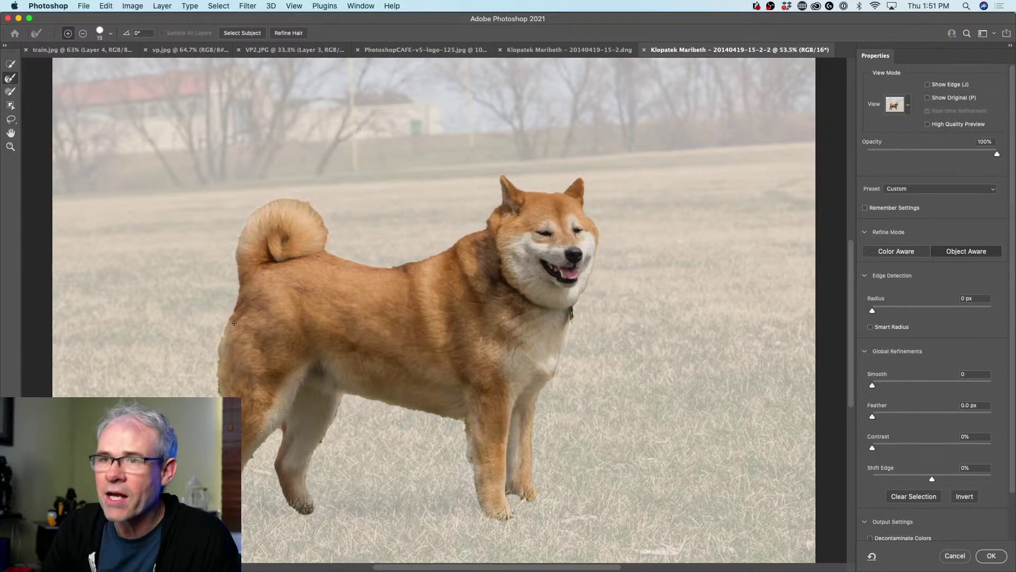
{"action": "key", "text": "bracketright"}
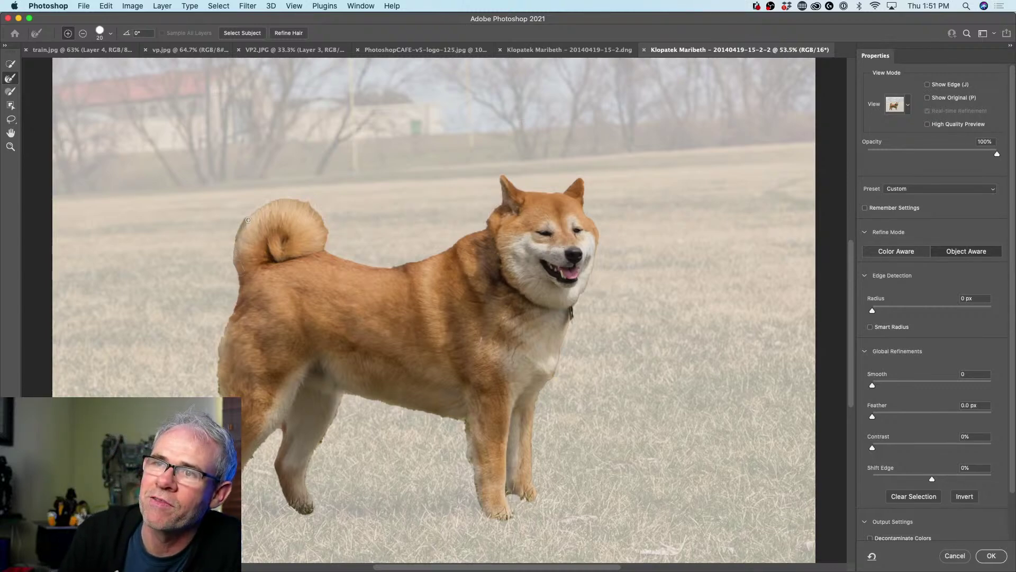
{"action": "mouse_move", "coordinate": [275, 200]}
{"action": "left_mouse_down"}
{"action": "mouse_move", "coordinate": [292, 197]}
{"action": "mouse_move", "coordinate": [301, 219]}
{"action": "mouse_move", "coordinate": [286, 196]}
{"action": "mouse_move", "coordinate": [313, 207]}
{"action": "mouse_move", "coordinate": [326, 248]}
{"action": "left_mouse_up"}
{"action": "mouse_move", "coordinate": [294, 204]}
{"action": "left_mouse_down"}
{"action": "mouse_move", "coordinate": [310, 198]}
{"action": "mouse_move", "coordinate": [326, 250]}
{"action": "left_mouse_up"}
{"action": "mouse_move", "coordinate": [294, 194]}
{"action": "left_mouse_down"}
{"action": "mouse_move", "coordinate": [329, 241]}
{"action": "mouse_move", "coordinate": [298, 195]}
{"action": "mouse_move", "coordinate": [323, 226]}
{"action": "mouse_move", "coordinate": [287, 196]}
{"action": "mouse_move", "coordinate": [267, 199]}
{"action": "mouse_move", "coordinate": [236, 239]}
{"action": "mouse_move", "coordinate": [232, 313]}
{"action": "mouse_move", "coordinate": [237, 257]}
{"action": "left_mouse_up"}
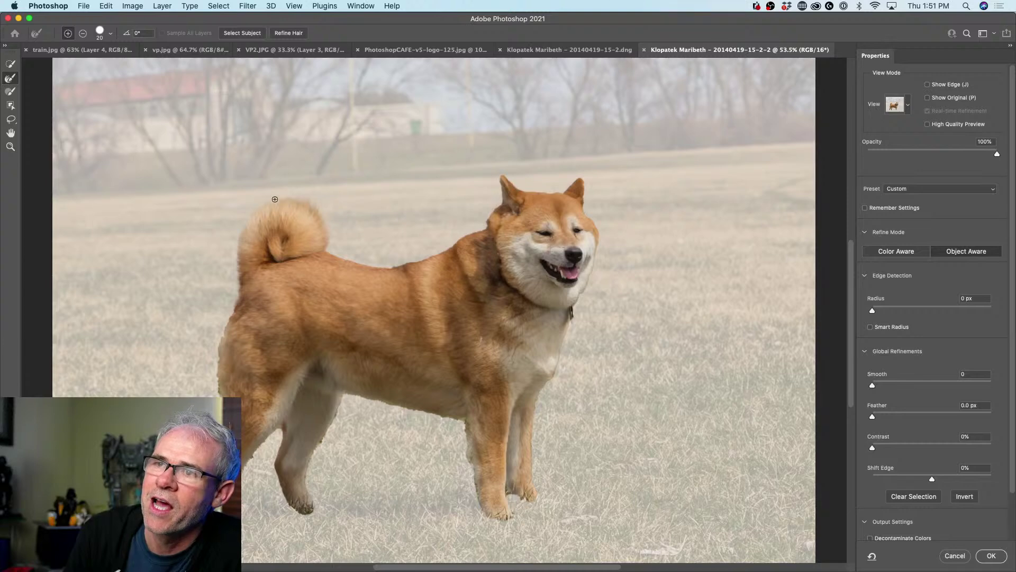
{"action": "mouse_move", "coordinate": [246, 298]}
{"action": "left_mouse_down"}
{"action": "mouse_move", "coordinate": [240, 285]}
{"action": "mouse_move", "coordinate": [214, 368]}
{"action": "left_mouse_up"}
{"action": "left_click_drag", "start_coordinate": [228, 330], "coordinate": [218, 381]}
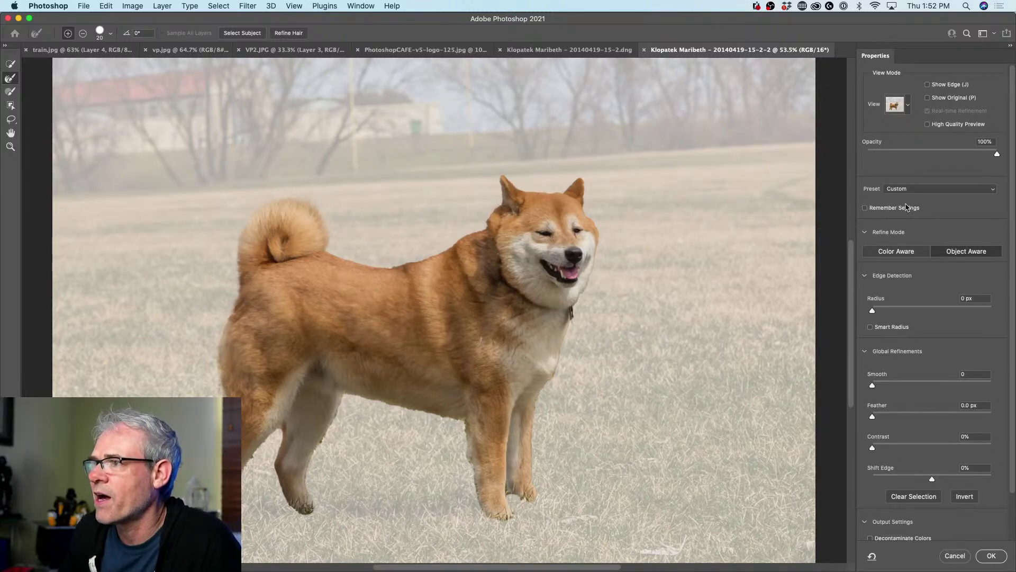
- Set the Edge Detection radius to 2 px and brush the edge along the dog's back from tail to neck at size 30
{"action": "left_click", "coordinate": [880, 312]}
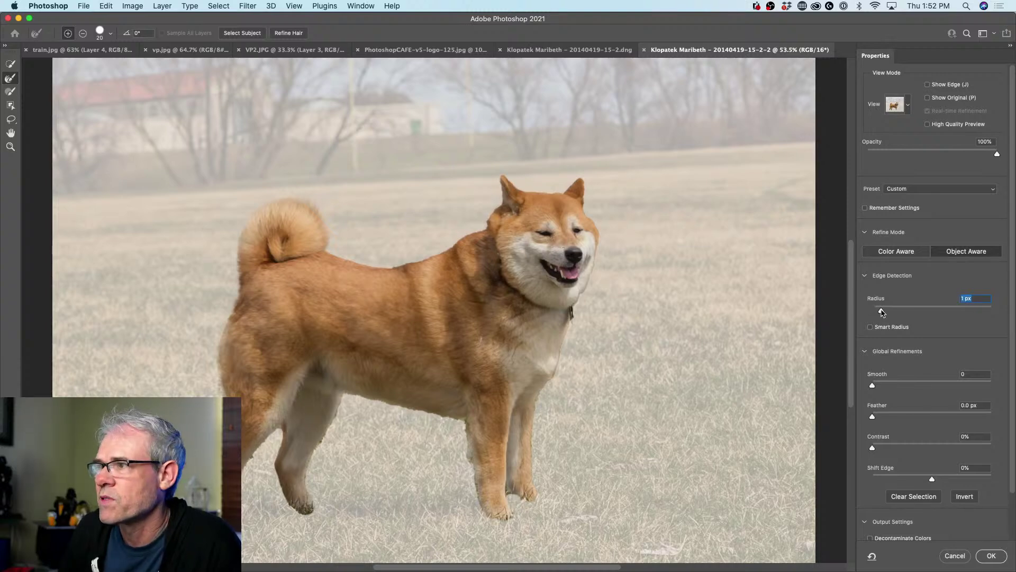
{"action": "left_click_drag", "start_coordinate": [882, 313], "coordinate": [885, 312]}
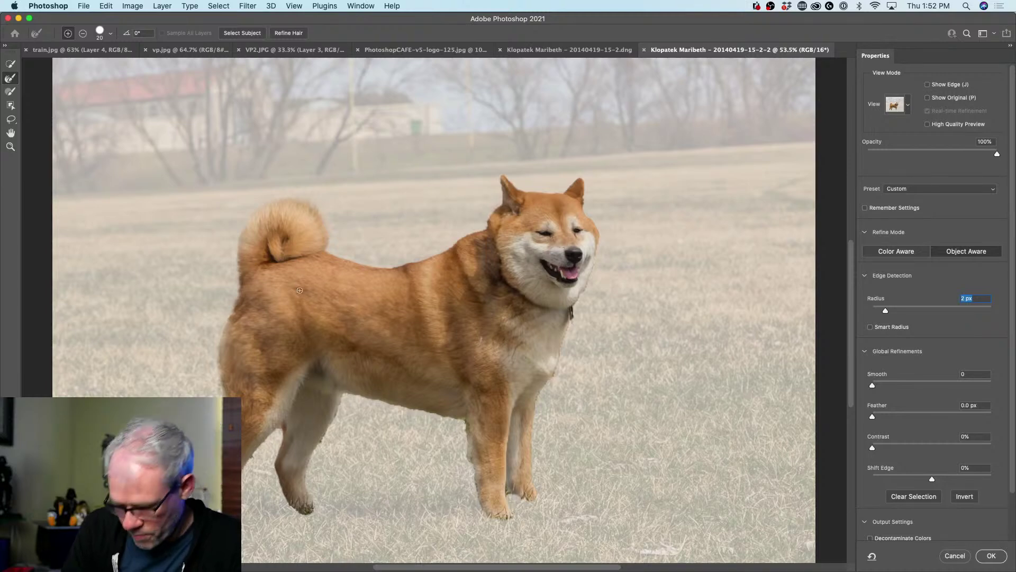
{"action": "key", "text": "bracketleft"}
{"action": "key", "text": "bracketleft"}
{"action": "key", "text": "bracketleft"}
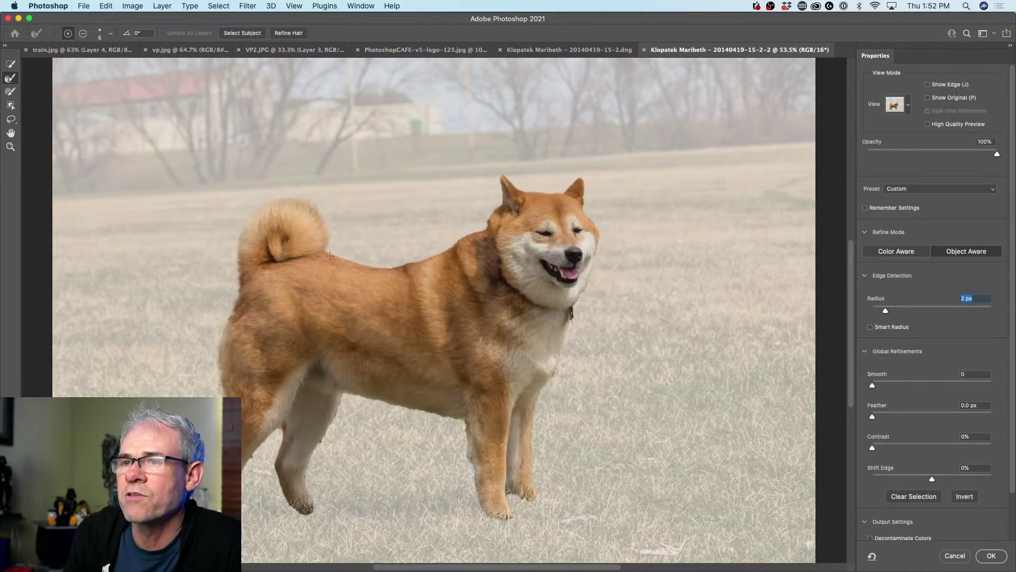
{"action": "key", "text": "bracketright"}
{"action": "key", "text": "bracketright"}
{"action": "key", "text": "bracketright"}
{"action": "key", "text": "bracketright"}
{"action": "key", "text": "bracketright"}
{"action": "key", "text": "bracketright"}
{"action": "mouse_move", "coordinate": [330, 252]}
{"action": "left_mouse_down"}
{"action": "mouse_move", "coordinate": [383, 266]}
{"action": "mouse_move", "coordinate": [426, 259]}
{"action": "mouse_move", "coordinate": [494, 230]}
{"action": "left_mouse_up"}
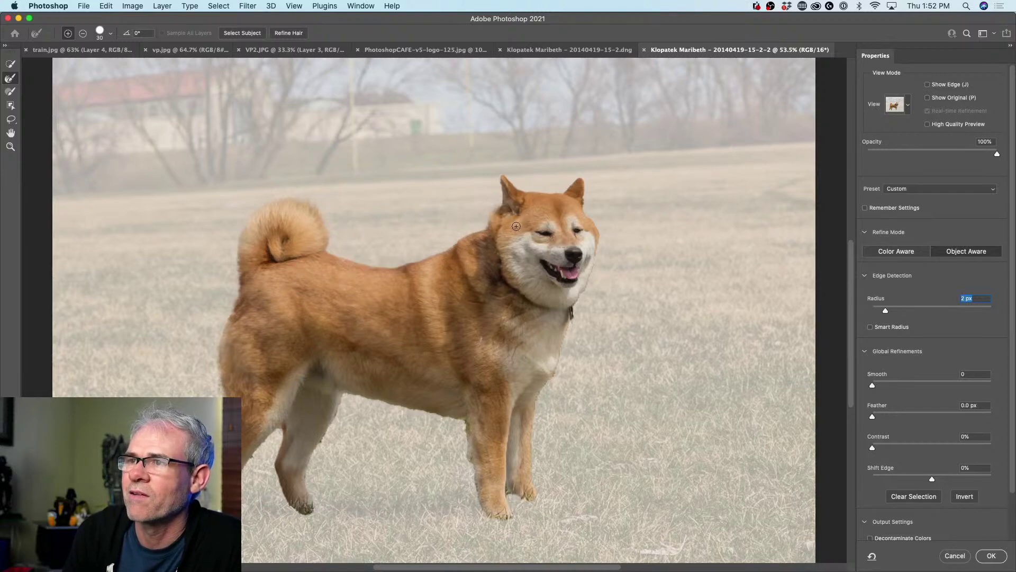
- Refine the fur edges at the back of the dog's neck and up the adjacent ear with the Refine Edge Brush
{"action": "scroll", "coordinate": [503, 215], "scroll_direction": "up", "scroll_amount": 10}
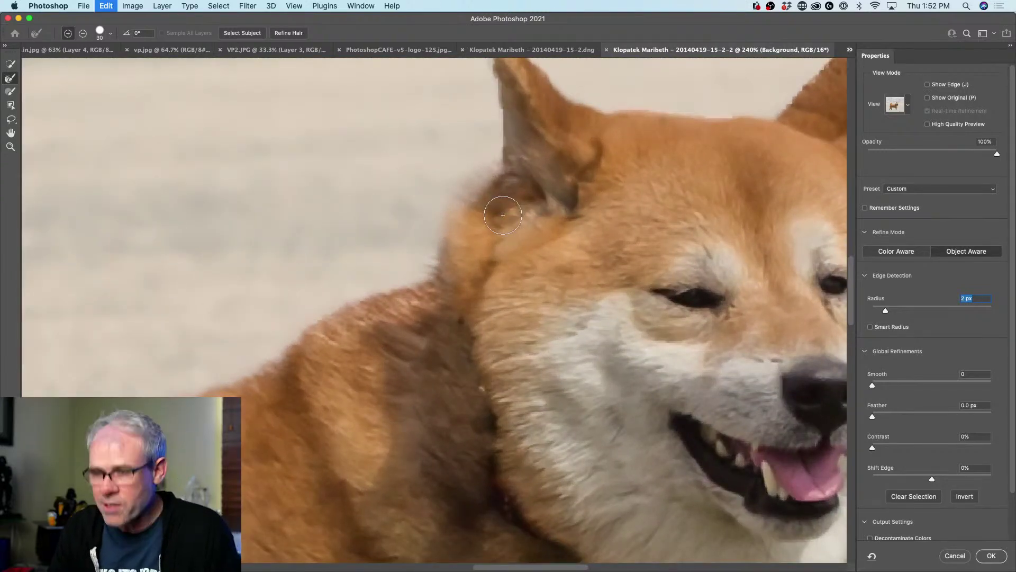
{"action": "key", "text": "z"}
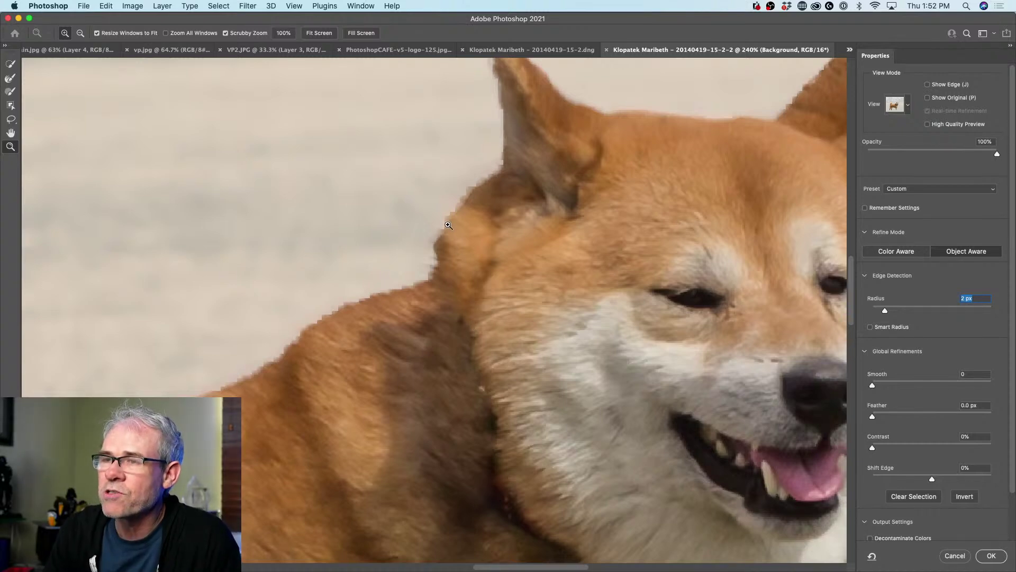
{"action": "left_click", "coordinate": [10, 78]}
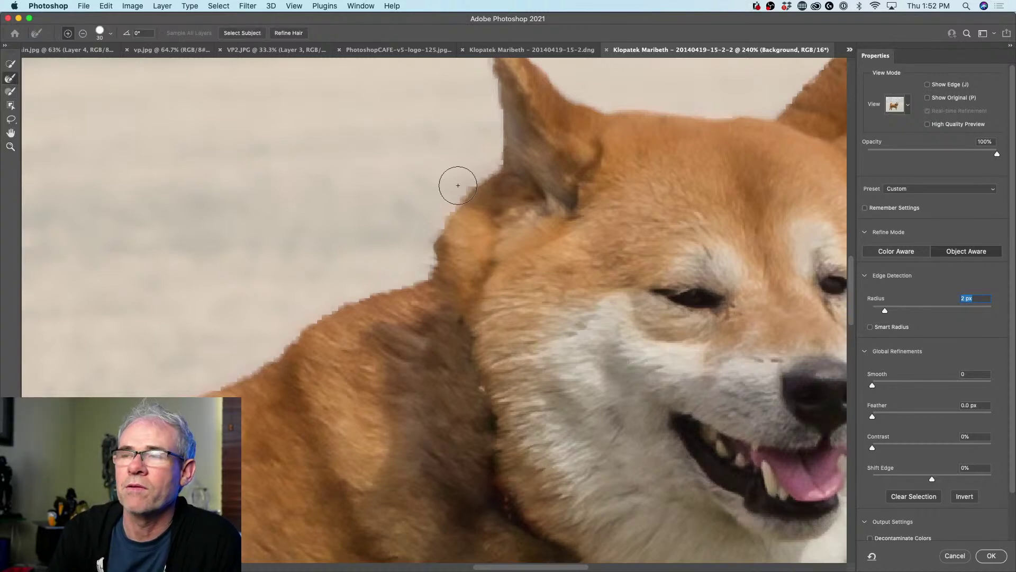
{"action": "mouse_move", "coordinate": [439, 255]}
{"action": "left_mouse_down"}
{"action": "mouse_move", "coordinate": [433, 269]}
{"action": "mouse_move", "coordinate": [455, 202]}
{"action": "mouse_move", "coordinate": [494, 162]}
{"action": "mouse_move", "coordinate": [443, 251]}
{"action": "mouse_move", "coordinate": [443, 288]}
{"action": "left_mouse_up"}
{"action": "left_click_drag", "start_coordinate": [500, 169], "coordinate": [505, 66]}
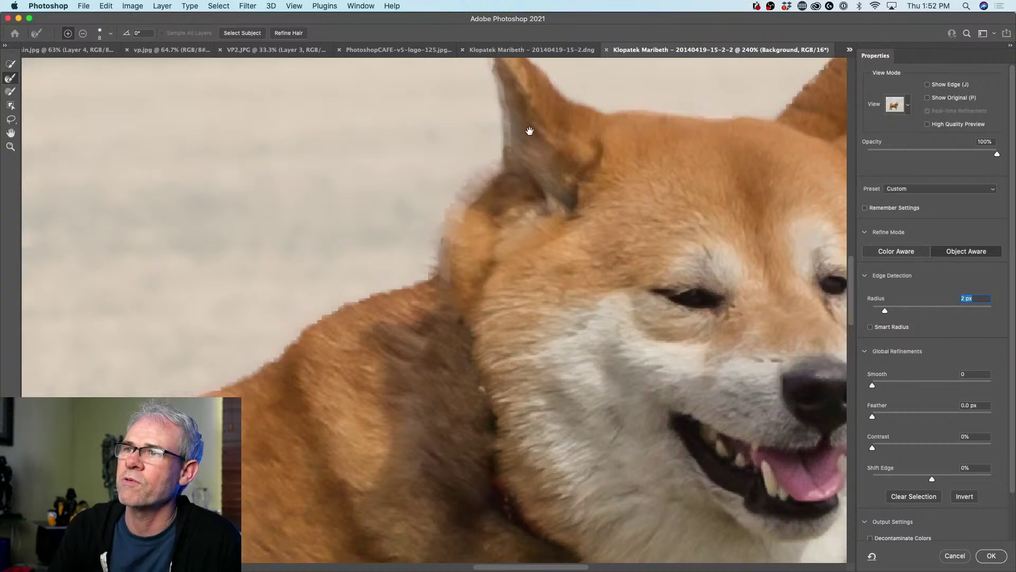
{"action": "mouse_move", "coordinate": [530, 130]}
{"action": "left_mouse_down"}
{"action": "mouse_move", "coordinate": [529, 227]}
{"action": "mouse_move", "coordinate": [517, 188]}
{"action": "mouse_move", "coordinate": [524, 278]}
{"action": "left_mouse_up"}
{"action": "mouse_move", "coordinate": [516, 185]}
{"action": "left_mouse_down"}
{"action": "mouse_move", "coordinate": [498, 155]}
{"action": "mouse_move", "coordinate": [516, 147]}
{"action": "mouse_move", "coordinate": [506, 165]}
{"action": "mouse_move", "coordinate": [514, 141]}
{"action": "left_mouse_up"}
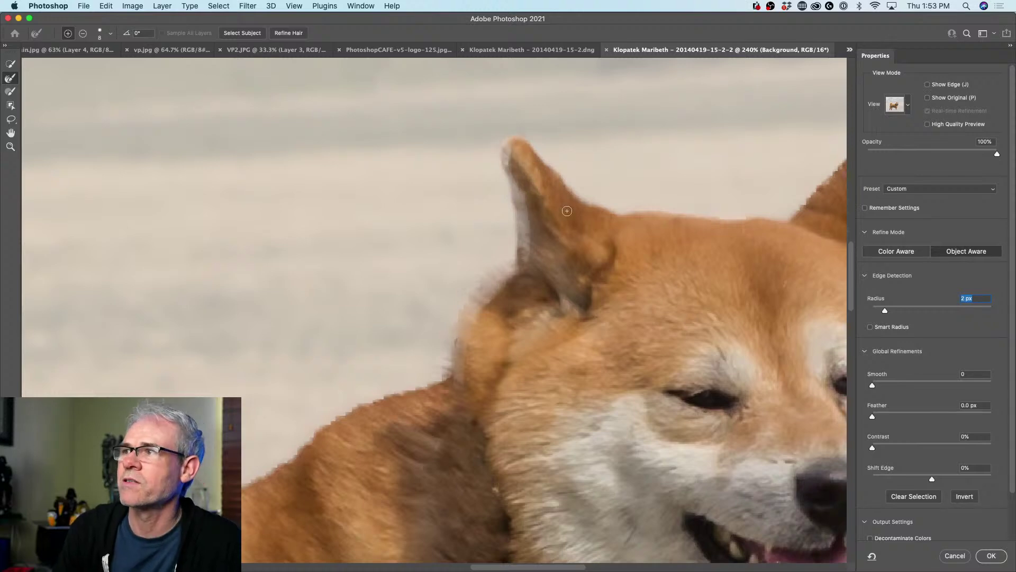
- Paint a strip of background beside the dog's neck and adjacent ear into the selection with the Brush, and set Radius to 0 px
{"action": "scroll", "coordinate": [547, 202], "scroll_direction": "down", "scroll_amount": 3}
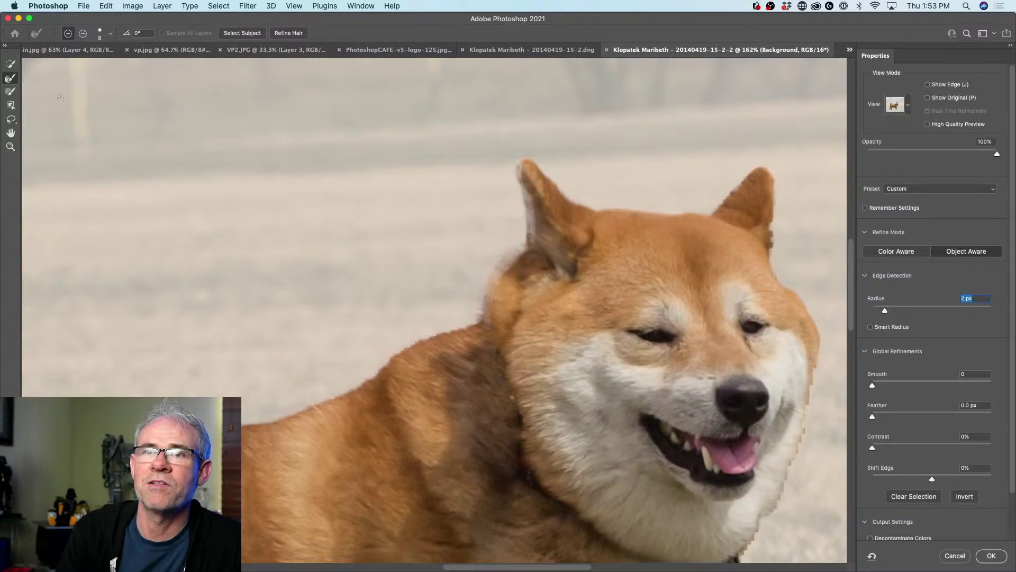
{"action": "left_click", "coordinate": [12, 91]}
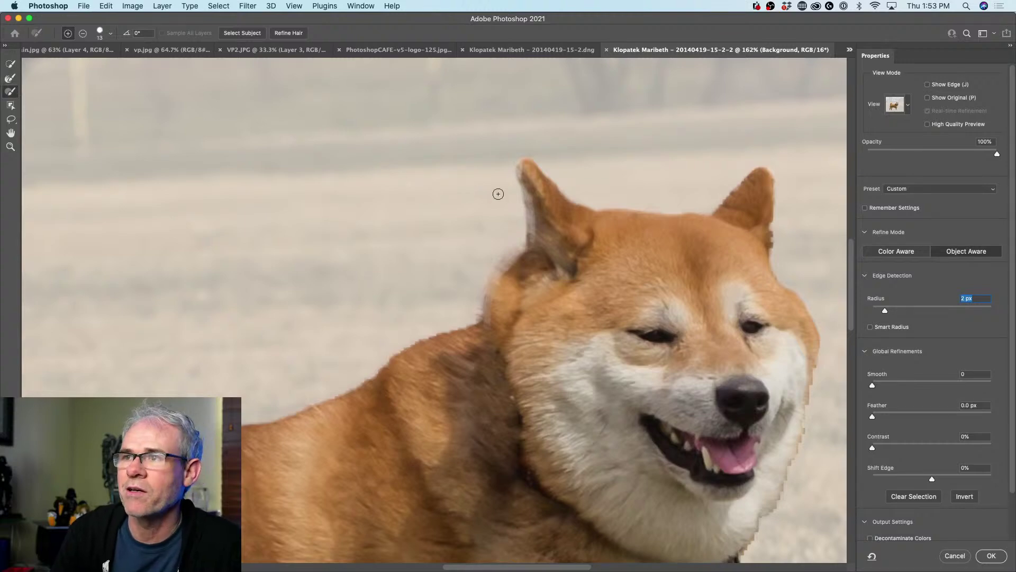
{"action": "mouse_move", "coordinate": [526, 188]}
{"action": "left_mouse_down"}
{"action": "mouse_move", "coordinate": [525, 157]}
{"action": "mouse_move", "coordinate": [510, 177]}
{"action": "mouse_move", "coordinate": [524, 246]}
{"action": "mouse_move", "coordinate": [496, 281]}
{"action": "mouse_move", "coordinate": [486, 319]}
{"action": "mouse_move", "coordinate": [508, 249]}
{"action": "mouse_move", "coordinate": [473, 311]}
{"action": "mouse_move", "coordinate": [486, 266]}
{"action": "mouse_move", "coordinate": [516, 237]}
{"action": "mouse_move", "coordinate": [507, 177]}
{"action": "mouse_move", "coordinate": [532, 155]}
{"action": "left_mouse_up"}
{"action": "key", "text": "Down"}
{"action": "key", "text": "Down"}
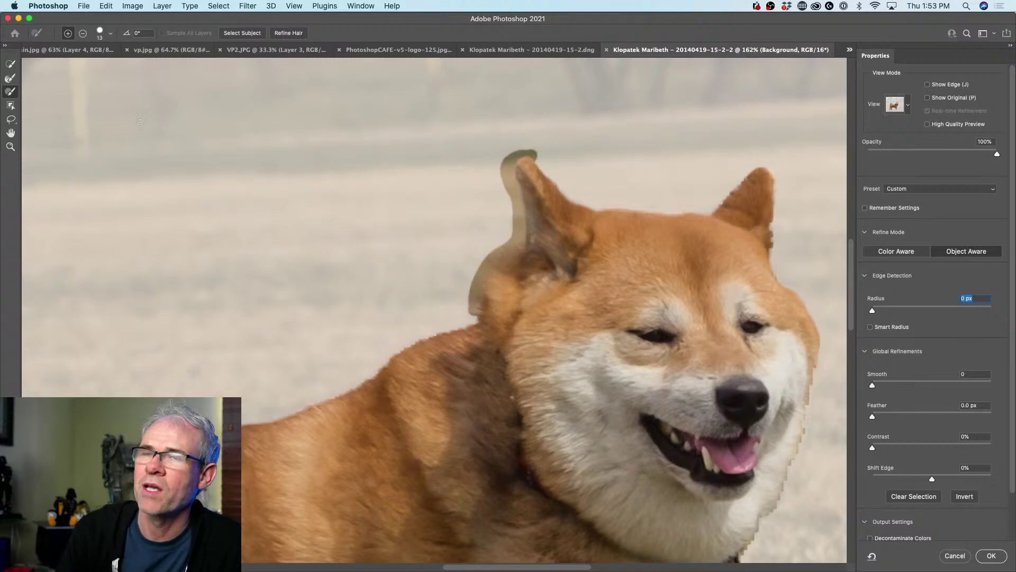
- Brush over the painted strip with the Refine Edge Brush to remove the background and restore the ear and neck fur edges
{"action": "left_click", "coordinate": [10, 77]}
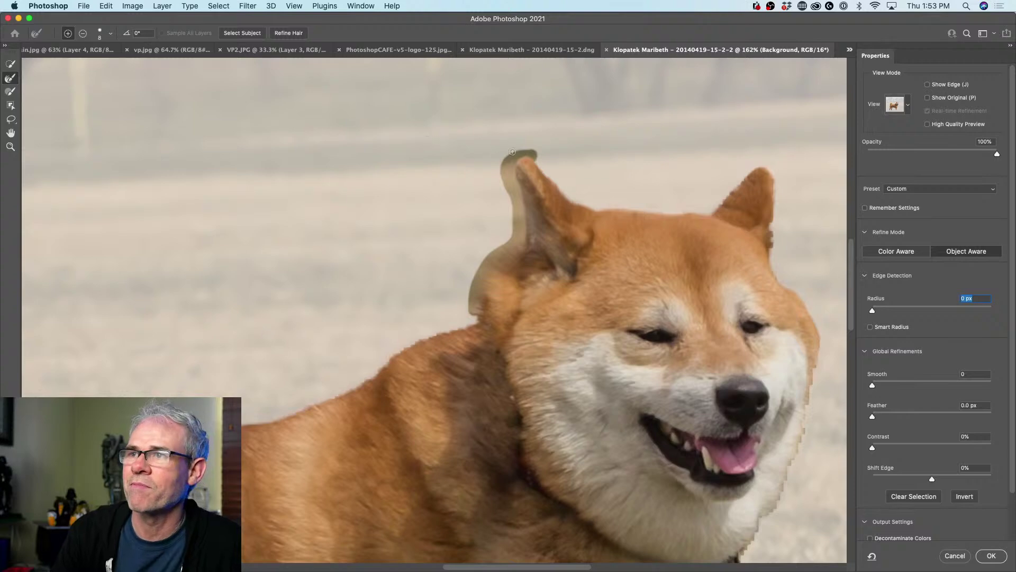
{"action": "mouse_move", "coordinate": [532, 152]}
{"action": "left_mouse_down"}
{"action": "mouse_move", "coordinate": [506, 160]}
{"action": "mouse_move", "coordinate": [499, 184]}
{"action": "mouse_move", "coordinate": [518, 231]}
{"action": "left_mouse_up"}
{"action": "mouse_move", "coordinate": [503, 171]}
{"action": "left_mouse_down"}
{"action": "mouse_move", "coordinate": [514, 227]}
{"action": "mouse_move", "coordinate": [512, 208]}
{"action": "mouse_move", "coordinate": [503, 260]}
{"action": "mouse_move", "coordinate": [508, 242]}
{"action": "mouse_move", "coordinate": [484, 264]}
{"action": "mouse_move", "coordinate": [487, 285]}
{"action": "mouse_move", "coordinate": [496, 245]}
{"action": "mouse_move", "coordinate": [470, 307]}
{"action": "mouse_move", "coordinate": [462, 295]}
{"action": "mouse_move", "coordinate": [495, 248]}
{"action": "left_mouse_up"}
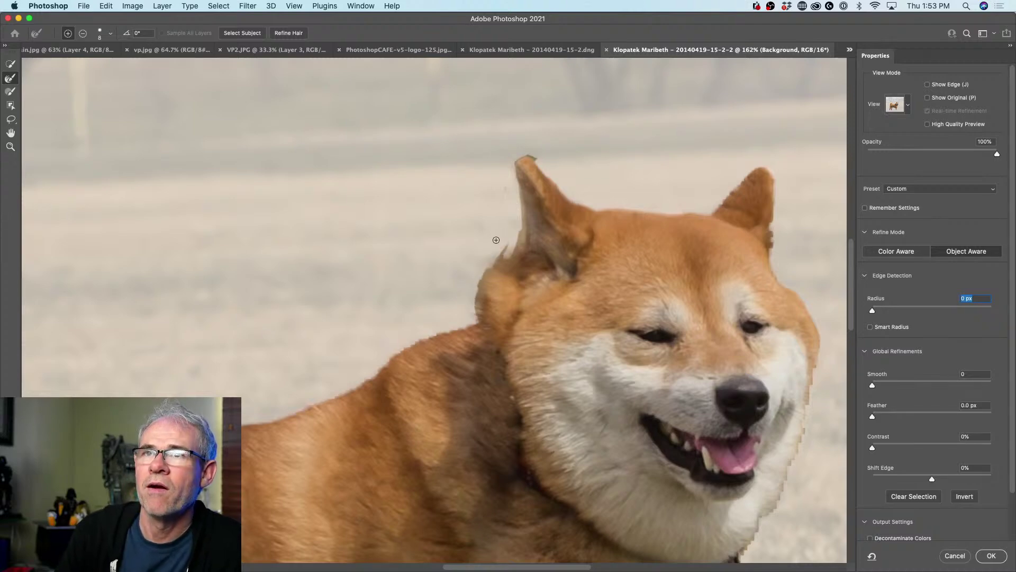
{"action": "mouse_move", "coordinate": [515, 244]}
{"action": "left_mouse_down"}
{"action": "mouse_move", "coordinate": [487, 264]}
{"action": "mouse_move", "coordinate": [500, 251]}
{"action": "mouse_move", "coordinate": [477, 289]}
{"action": "mouse_move", "coordinate": [476, 321]}
{"action": "mouse_move", "coordinate": [492, 264]}
{"action": "mouse_move", "coordinate": [512, 242]}
{"action": "left_mouse_up"}
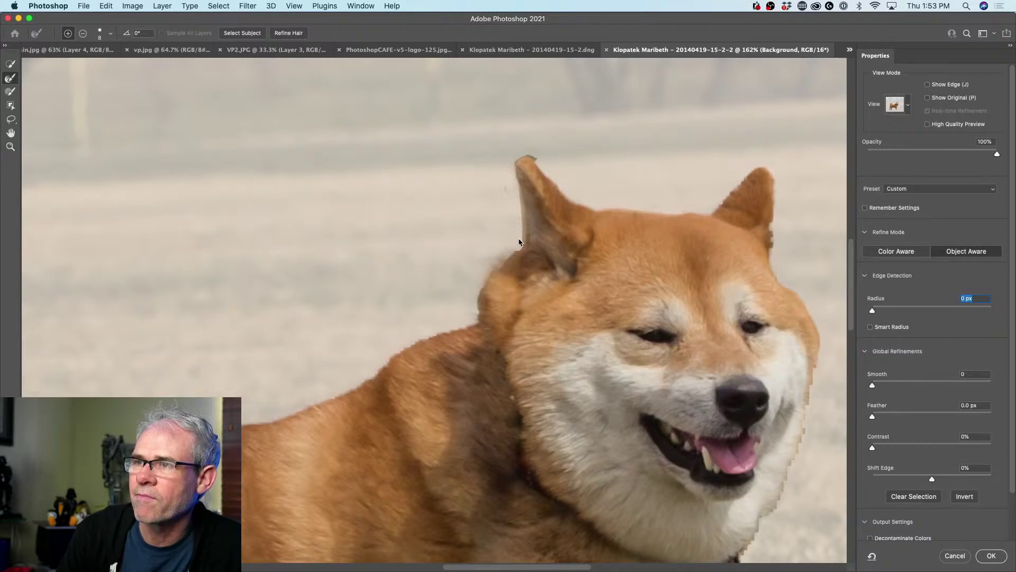
{"action": "mouse_move", "coordinate": [514, 182]}
{"action": "left_mouse_down"}
{"action": "mouse_move", "coordinate": [513, 236]}
{"action": "mouse_move", "coordinate": [479, 300]}
{"action": "mouse_move", "coordinate": [488, 272]}
{"action": "left_mouse_up"}
{"action": "left_click_drag", "start_coordinate": [530, 163], "coordinate": [533, 159]}
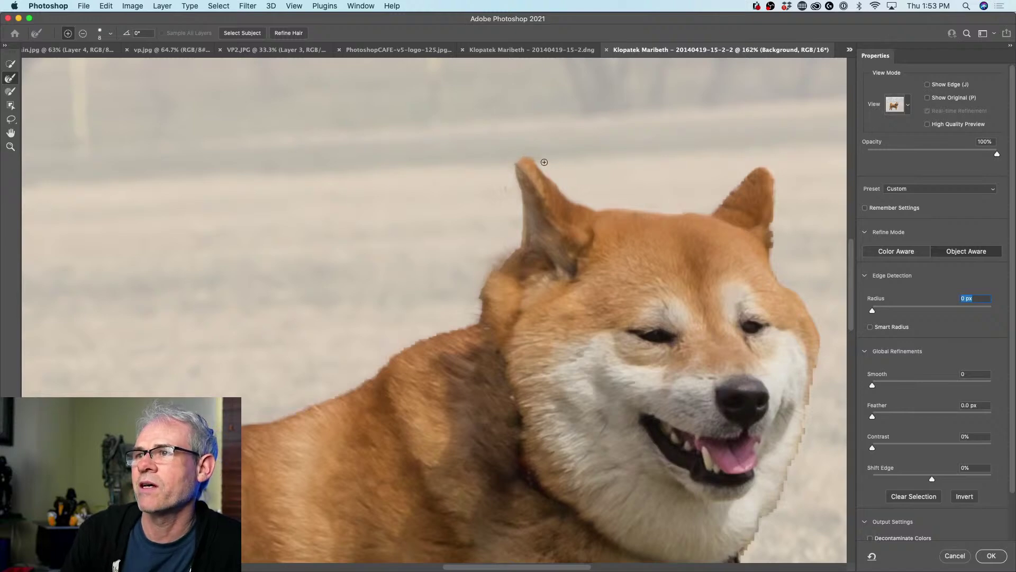
- Refine the edges across the top of the dog's head, around the other ear, and down the side of the face
{"action": "mouse_move", "coordinate": [541, 170]}
{"action": "left_mouse_down"}
{"action": "mouse_move", "coordinate": [587, 208]}
{"action": "mouse_move", "coordinate": [735, 213]}
{"action": "left_mouse_up"}
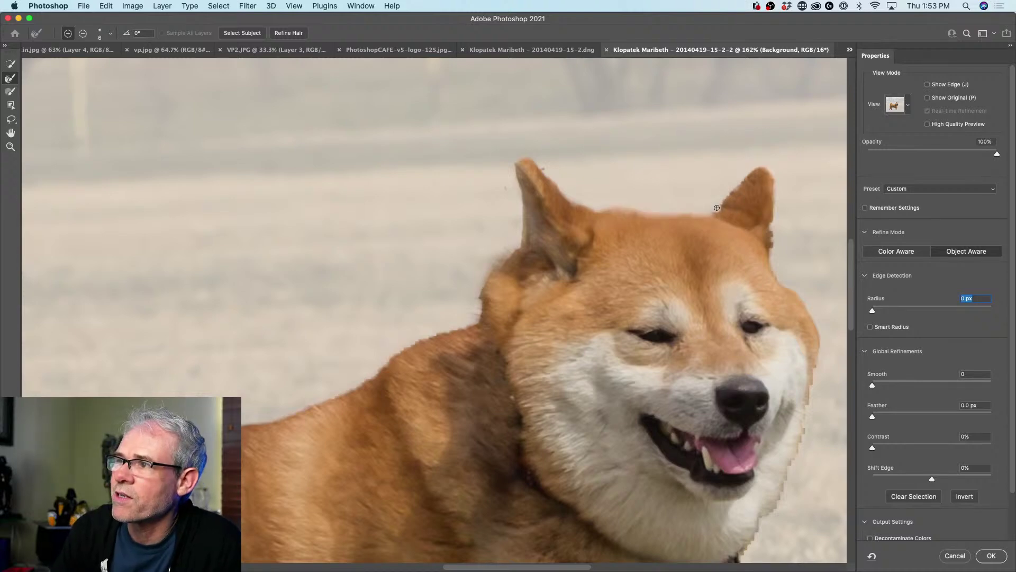
{"action": "mouse_move", "coordinate": [716, 207]}
{"action": "left_mouse_down"}
{"action": "mouse_move", "coordinate": [752, 172]}
{"action": "mouse_move", "coordinate": [769, 189]}
{"action": "mouse_move", "coordinate": [773, 169]}
{"action": "mouse_move", "coordinate": [776, 275]}
{"action": "mouse_move", "coordinate": [771, 268]}
{"action": "mouse_move", "coordinate": [821, 337]}
{"action": "left_mouse_up"}
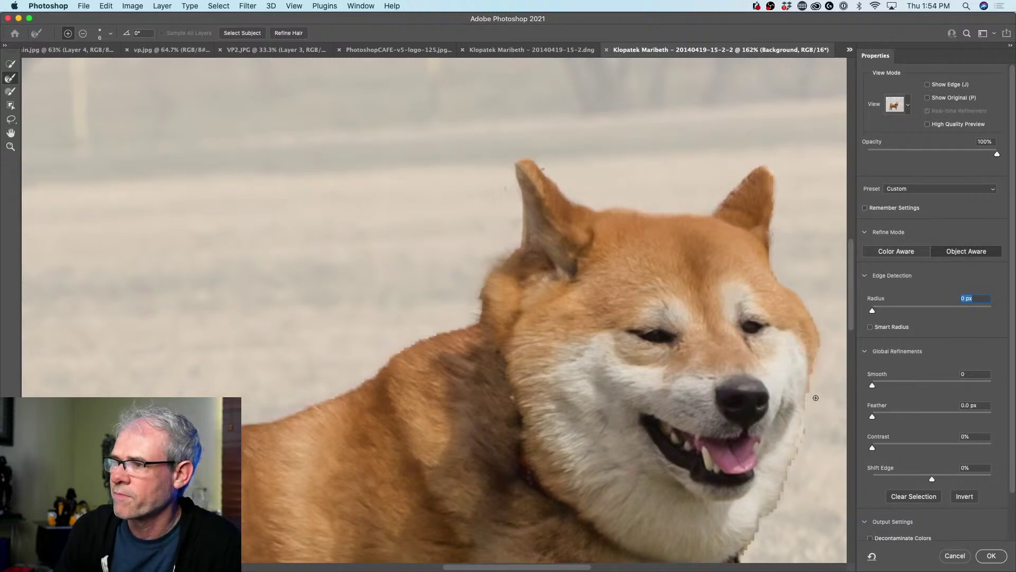
{"action": "mouse_move", "coordinate": [802, 432]}
{"action": "left_mouse_down"}
{"action": "mouse_move", "coordinate": [727, 306]}
{"action": "mouse_move", "coordinate": [749, 311]}
{"action": "mouse_move", "coordinate": [698, 391]}
{"action": "left_mouse_up"}
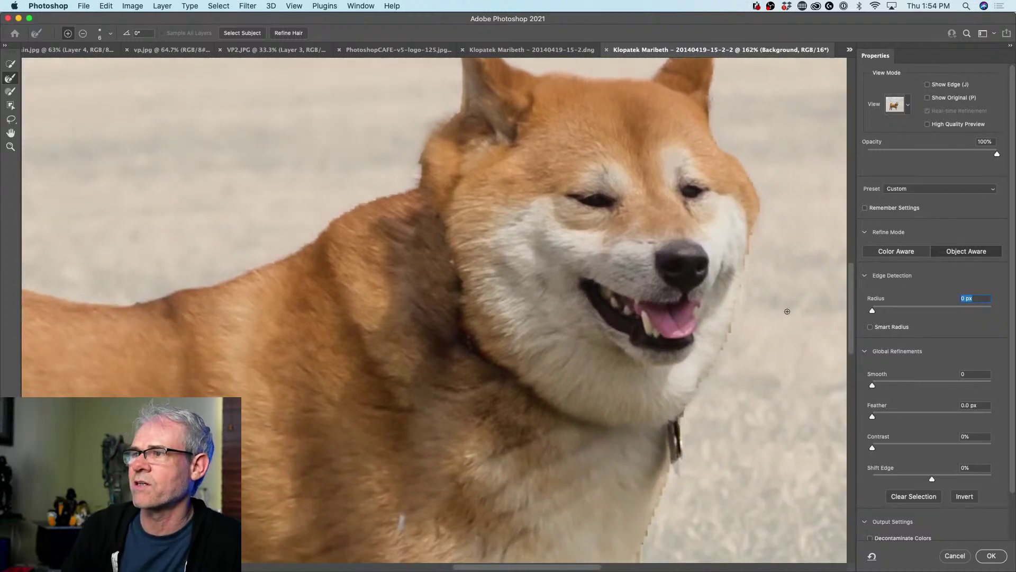
{"action": "scroll", "coordinate": [788, 311], "scroll_direction": "up", "scroll_amount": 5}
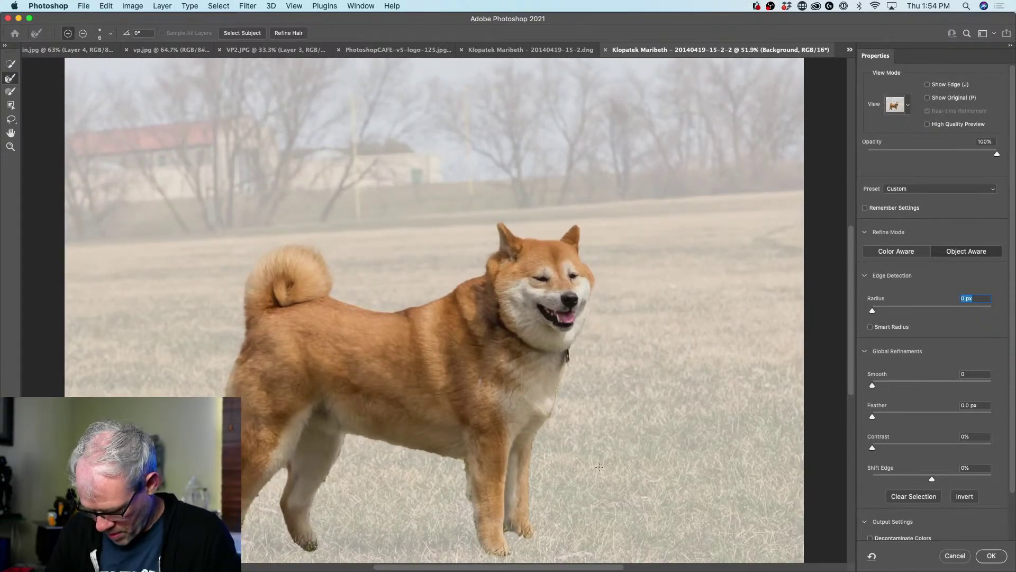
- Enlarge the Refine Edge Brush to 30 and refine the edges of the dog's chest, front legs, belly and hind leg
{"action": "key", "text": "bracketright"}
{"action": "key", "text": "bracketright"}
{"action": "key", "text": "bracketright"}
{"action": "key", "text": "bracketright"}
{"action": "key", "text": "bracketright"}
{"action": "key", "text": "bracketright"}
{"action": "key", "text": "bracketright"}
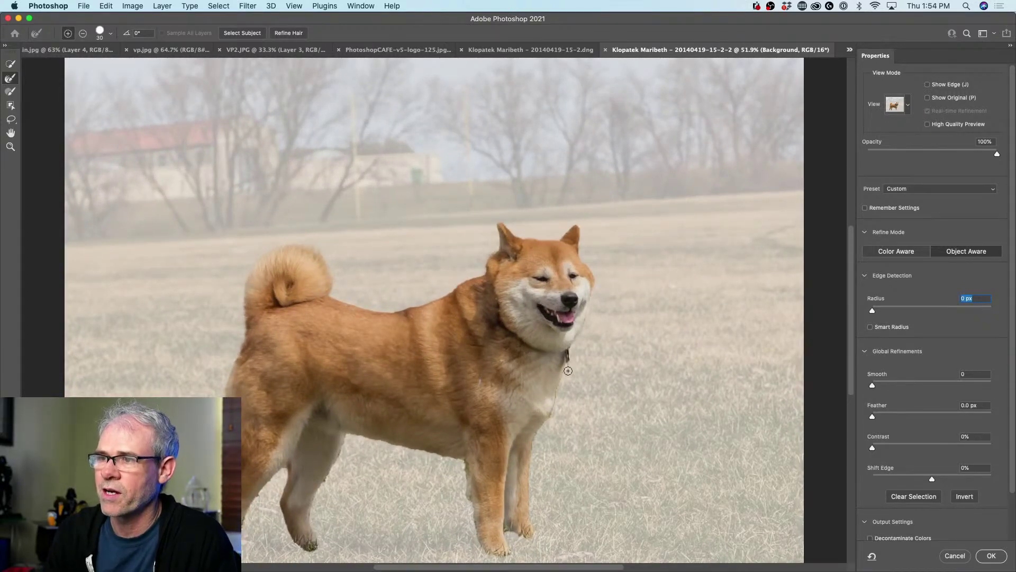
{"action": "mouse_move", "coordinate": [566, 358]}
{"action": "left_mouse_down"}
{"action": "mouse_move", "coordinate": [544, 442]}
{"action": "mouse_move", "coordinate": [529, 453]}
{"action": "mouse_move", "coordinate": [543, 418]}
{"action": "mouse_move", "coordinate": [526, 480]}
{"action": "mouse_move", "coordinate": [540, 550]}
{"action": "left_mouse_up"}
{"action": "mouse_move", "coordinate": [468, 463]}
{"action": "left_mouse_down"}
{"action": "mouse_move", "coordinate": [465, 486]}
{"action": "mouse_move", "coordinate": [489, 558]}
{"action": "mouse_move", "coordinate": [420, 456]}
{"action": "mouse_move", "coordinate": [349, 436]}
{"action": "mouse_move", "coordinate": [319, 488]}
{"action": "mouse_move", "coordinate": [318, 541]}
{"action": "left_mouse_up"}
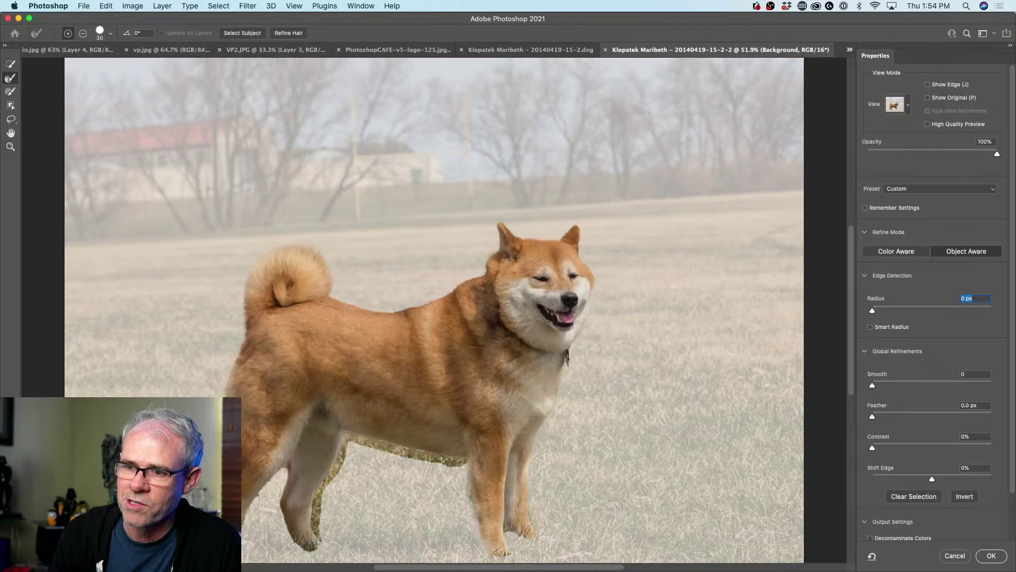
{"action": "left_click_drag", "start_coordinate": [336, 483], "coordinate": [337, 483]}
{"action": "mouse_move", "coordinate": [242, 532]}
{"action": "left_mouse_down"}
{"action": "mouse_move", "coordinate": [278, 467]}
{"action": "mouse_move", "coordinate": [285, 515]}
{"action": "mouse_move", "coordinate": [310, 543]}
{"action": "left_mouse_up"}
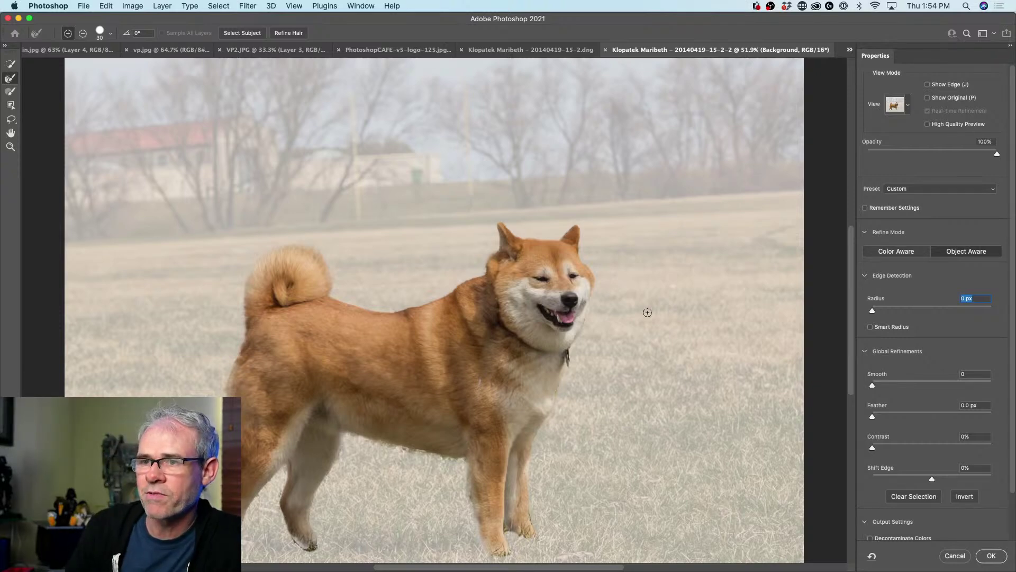
- Clean up the remaining edge along the dog's chest below the collar tag with a smaller Refine Edge Brush
{"action": "scroll", "coordinate": [570, 376], "scroll_direction": "up", "scroll_amount": 5}
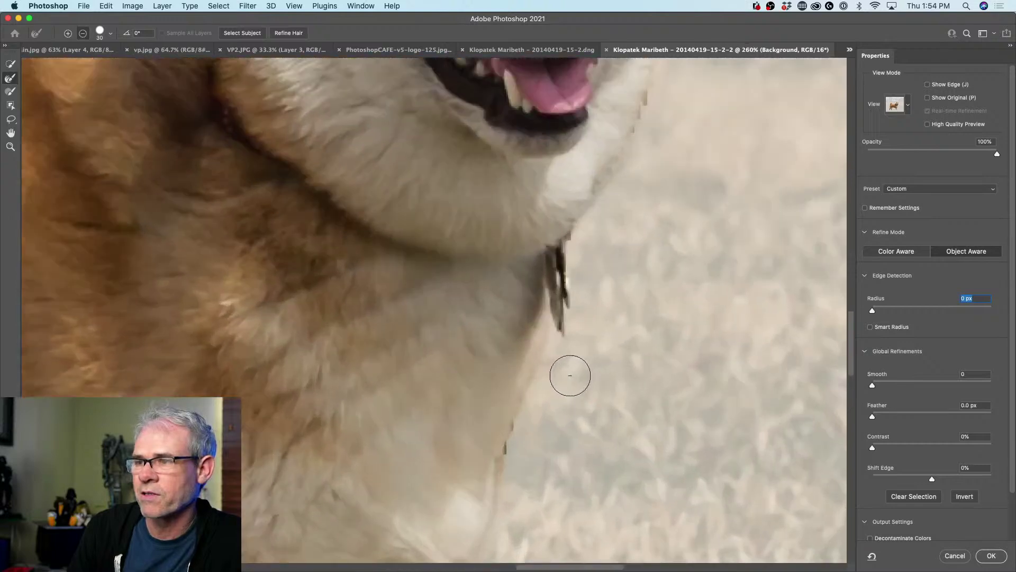
{"action": "scroll", "coordinate": [570, 375], "scroll_direction": "down", "scroll_amount": 3}
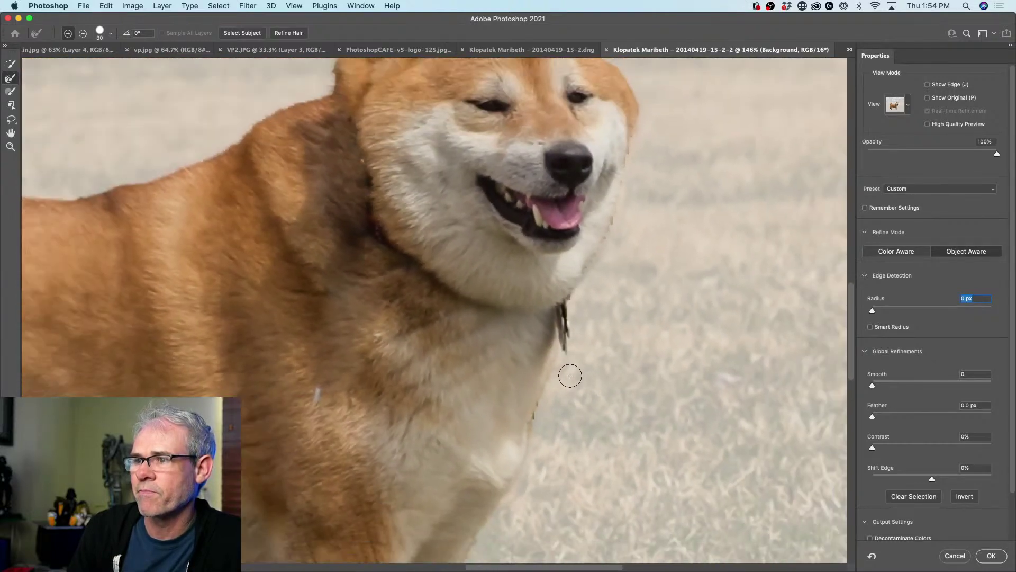
{"action": "key", "text": "bracketleft"}
{"action": "key", "text": "bracketleft"}
{"action": "key", "text": "bracketleft"}
{"action": "key", "text": "bracketleft"}
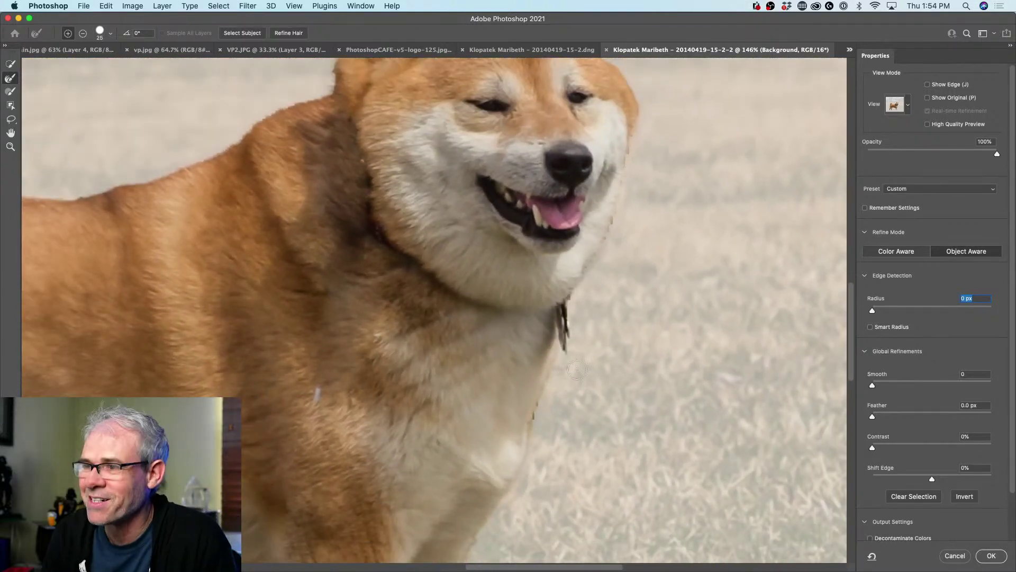
{"action": "mouse_move", "coordinate": [540, 413]}
{"action": "left_mouse_down"}
{"action": "mouse_move", "coordinate": [539, 397]}
{"action": "mouse_move", "coordinate": [533, 421]}
{"action": "mouse_move", "coordinate": [565, 347]}
{"action": "left_mouse_up"}
{"action": "mouse_move", "coordinate": [531, 426]}
{"action": "left_mouse_down"}
{"action": "mouse_move", "coordinate": [530, 440]}
{"action": "mouse_move", "coordinate": [529, 429]}
{"action": "left_mouse_up"}
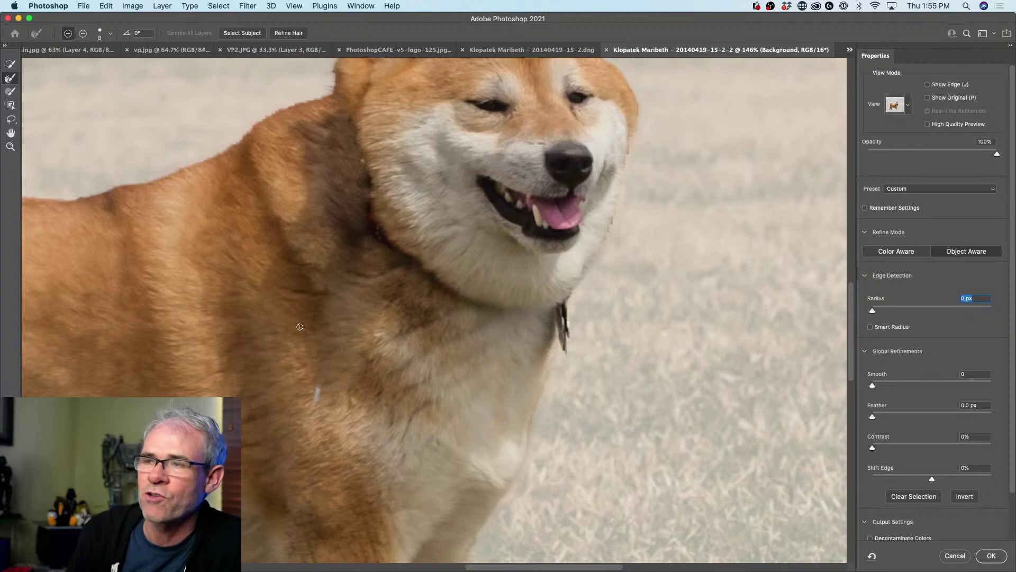
- Remove the leftover background fringe along the underside of the dog's belly with the small Refine Edge Brush
{"action": "scroll", "coordinate": [479, 321], "scroll_direction": "down", "scroll_amount": 5}
{"action": "scroll", "coordinate": [479, 320], "scroll_direction": "left", "scroll_amount": 3}
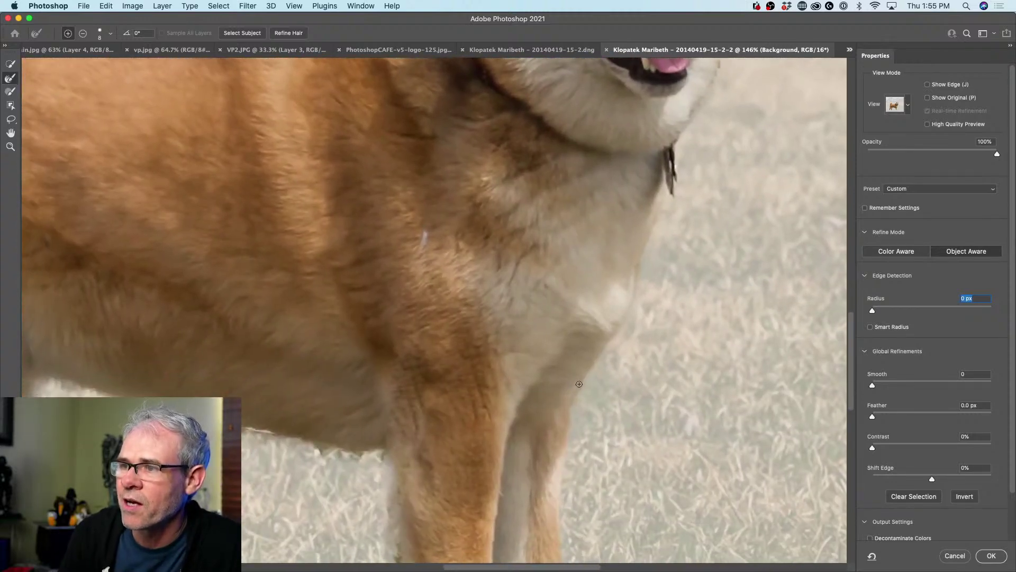
{"action": "scroll", "coordinate": [563, 426], "scroll_direction": "down", "scroll_amount": 3}
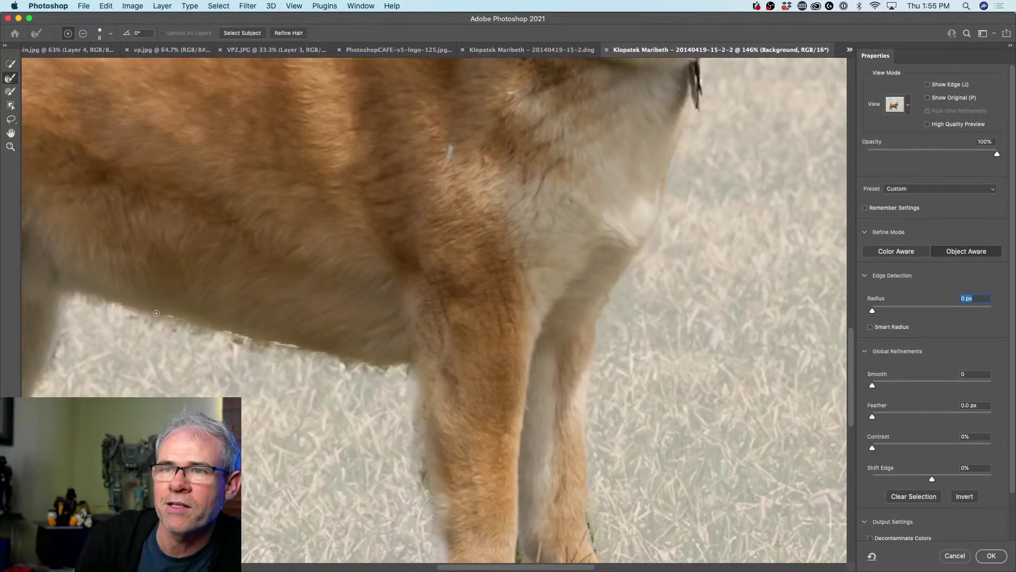
{"action": "mouse_move", "coordinate": [164, 314]}
{"action": "left_mouse_down"}
{"action": "mouse_move", "coordinate": [187, 319]}
{"action": "mouse_move", "coordinate": [184, 335]}
{"action": "mouse_move", "coordinate": [196, 325]}
{"action": "mouse_move", "coordinate": [199, 342]}
{"action": "mouse_move", "coordinate": [236, 337]}
{"action": "left_mouse_up"}
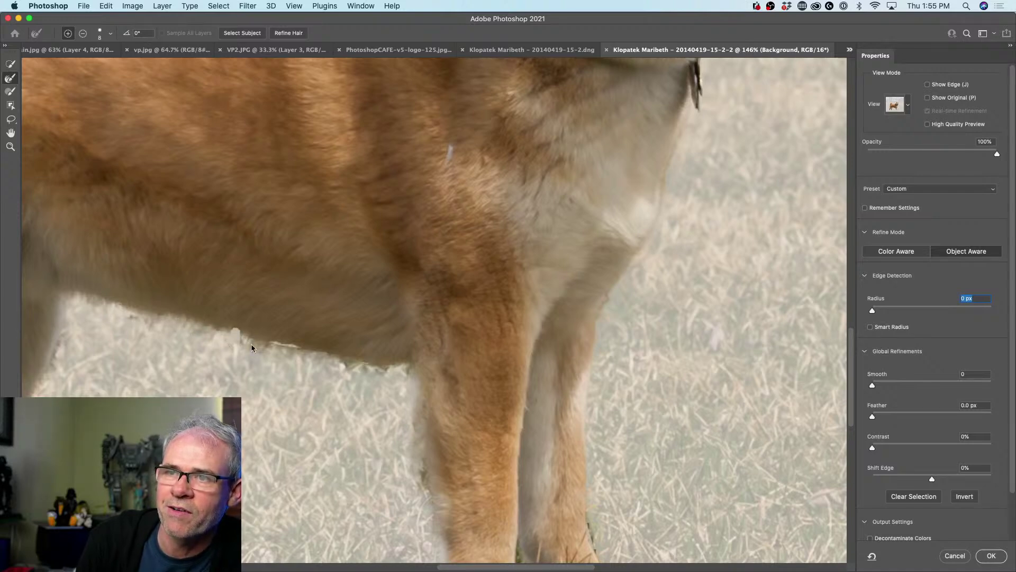
{"action": "mouse_move", "coordinate": [241, 339]}
{"action": "left_mouse_down"}
{"action": "mouse_move", "coordinate": [282, 358]}
{"action": "mouse_move", "coordinate": [365, 358]}
{"action": "left_mouse_up"}
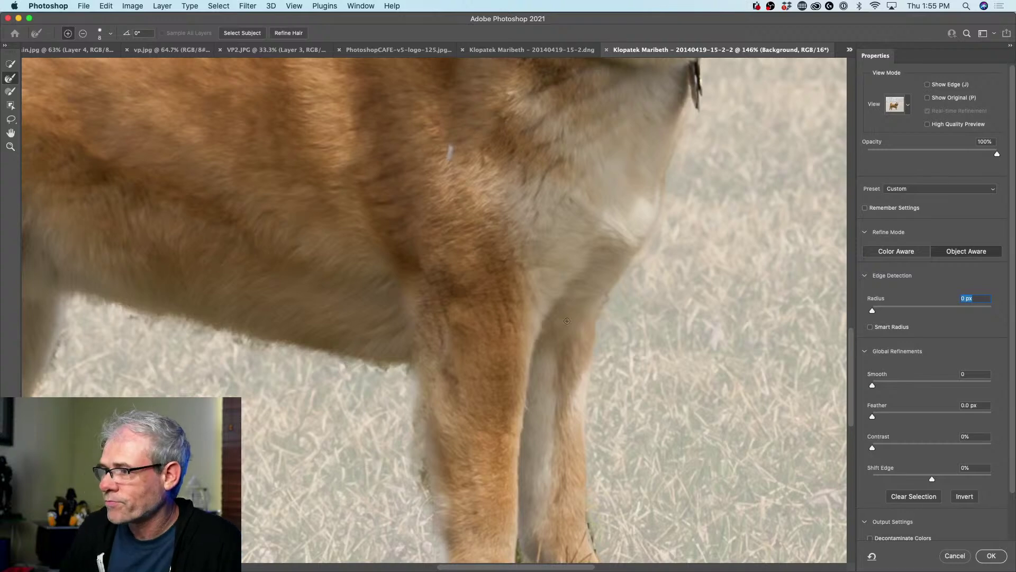
- Enable Decontaminate Colors and output the refined selection as a new layer with a layer mask
{"action": "left_click", "coordinate": [919, 538]}
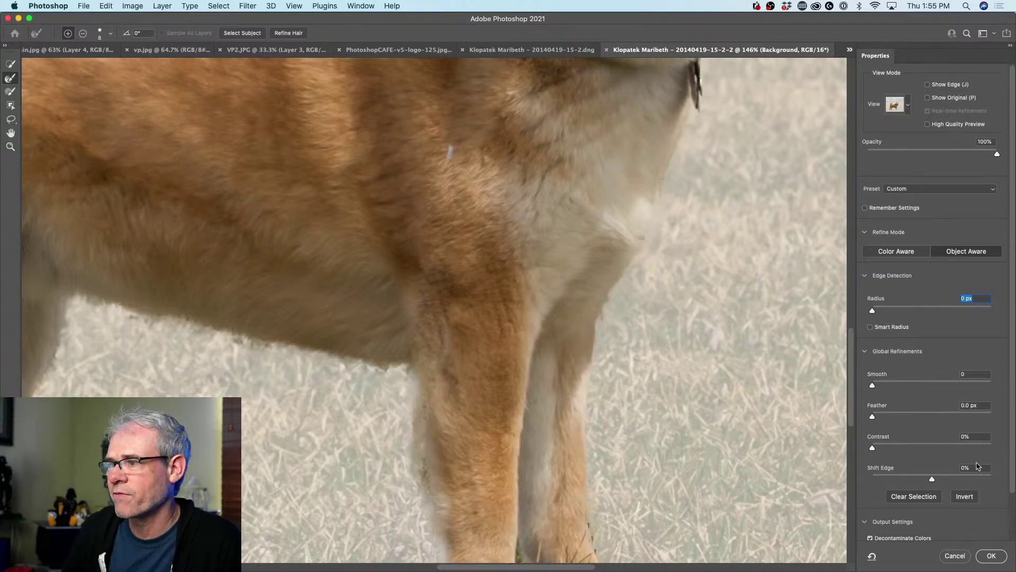
{"action": "left_click", "coordinate": [991, 555]}
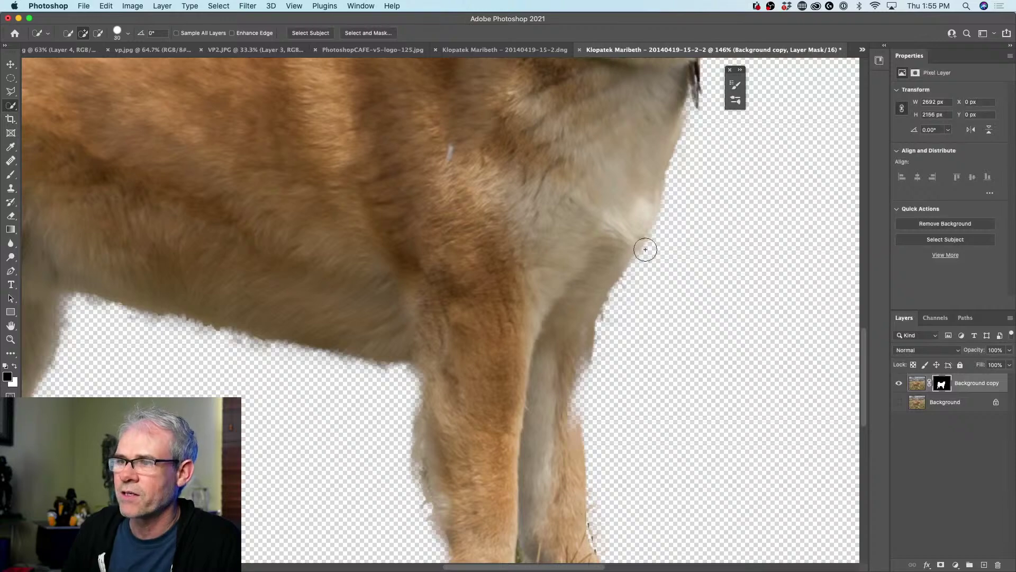
- Inspect the masked dog's edges against transparency, from the belly and paws to the head and tail
{"action": "scroll", "coordinate": [611, 227], "scroll_direction": "down", "scroll_amount": 3}
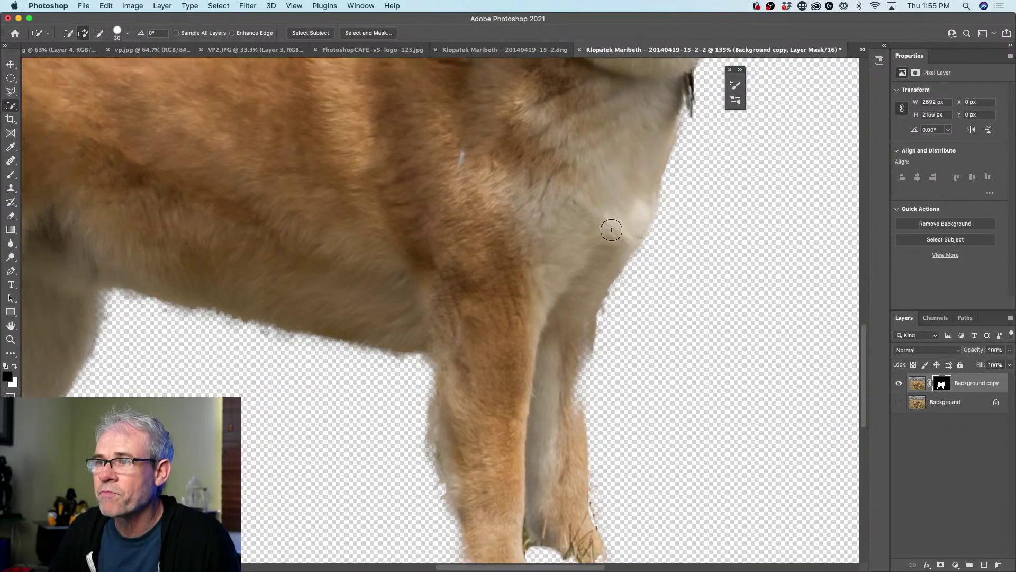
{"action": "scroll", "coordinate": [659, 137], "scroll_direction": "down", "scroll_amount": 3}
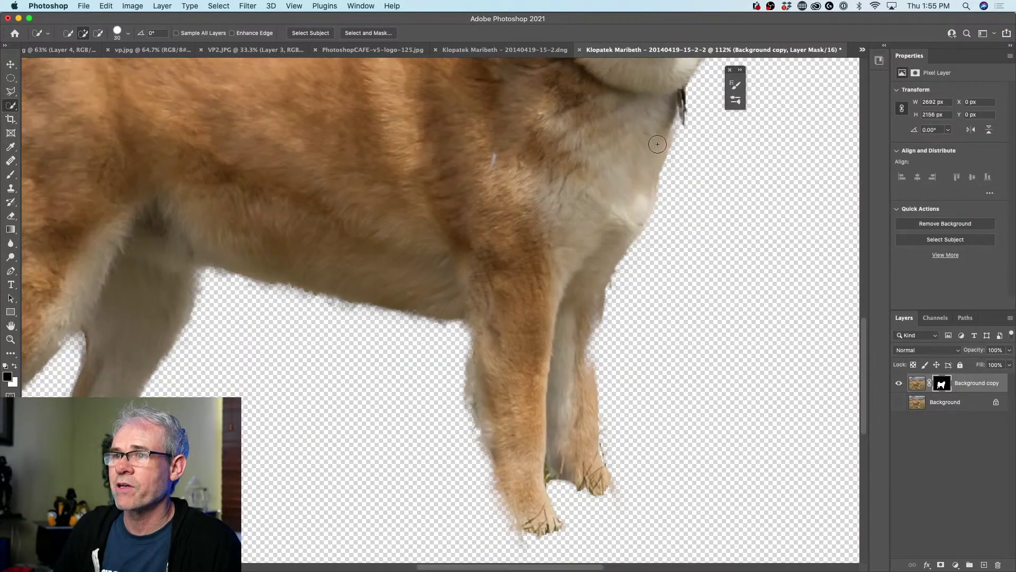
{"action": "scroll", "coordinate": [516, 256], "scroll_direction": "down", "scroll_amount": 4}
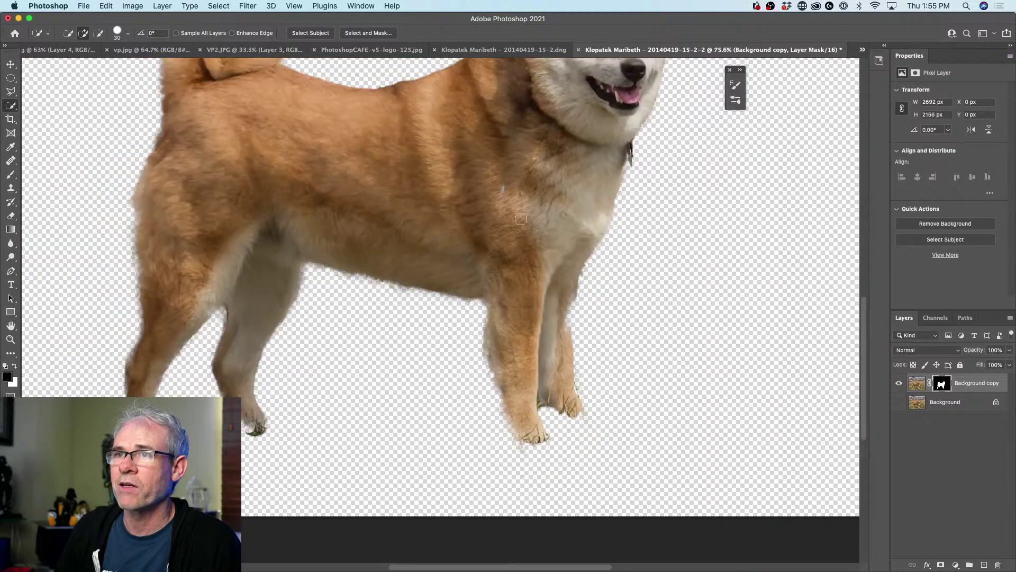
{"action": "left_click_drag", "start_coordinate": [538, 143], "coordinate": [526, 332]}
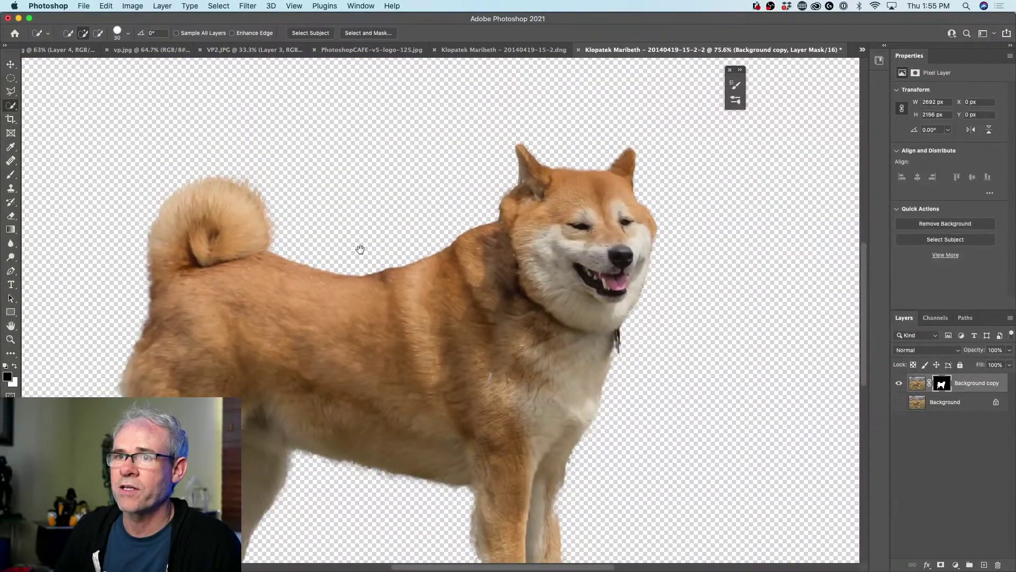
{"action": "left_click_drag", "start_coordinate": [591, 407], "coordinate": [524, 254]}
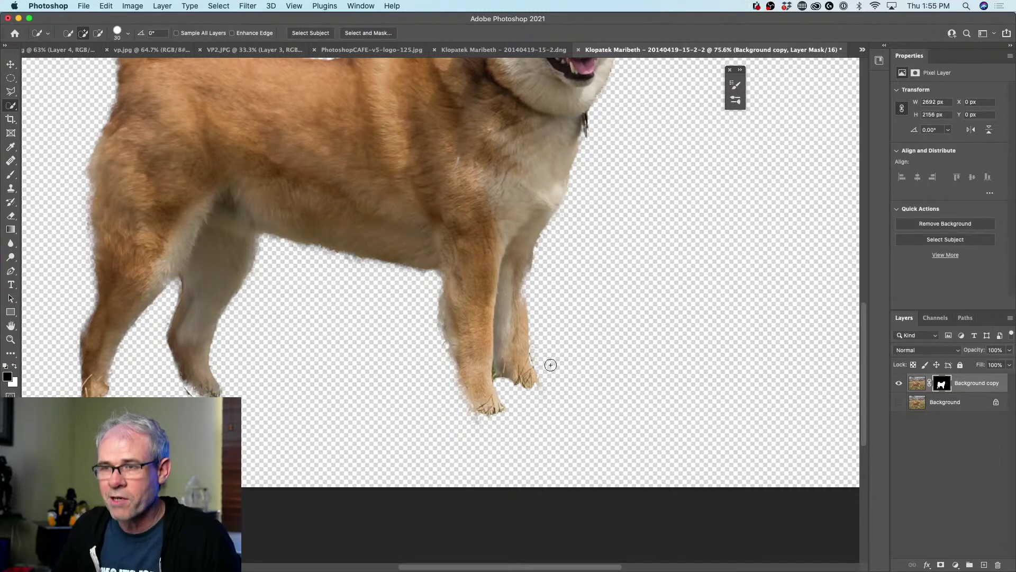
{"action": "scroll", "coordinate": [638, 265], "scroll_direction": "down", "scroll_amount": 5}
{"action": "scroll", "coordinate": [637, 268], "scroll_direction": "up", "scroll_amount": 2}
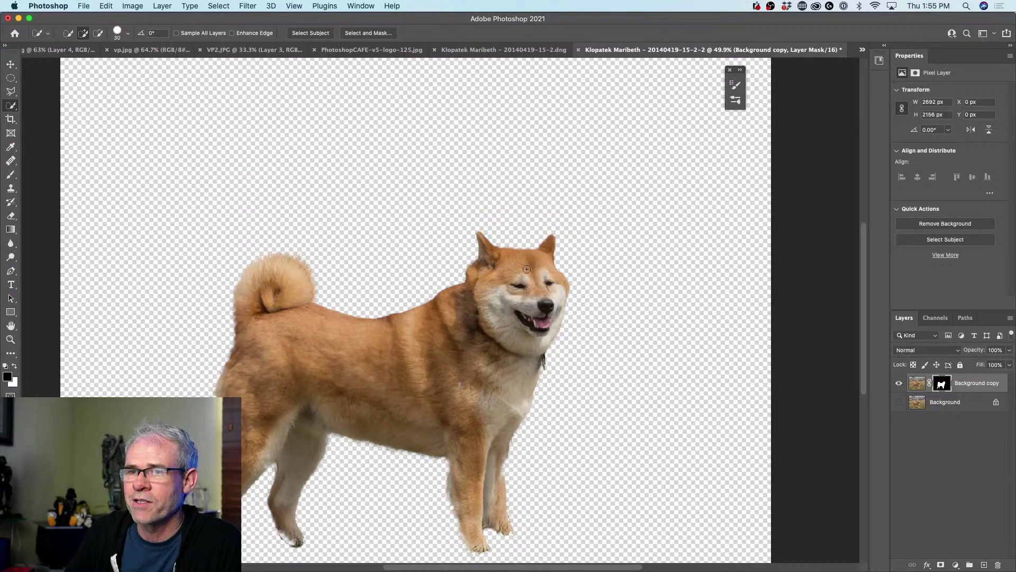
- Close both open dog image documents
{"action": "left_click", "coordinate": [578, 50]}
{"action": "left_click", "coordinate": [472, 197]}
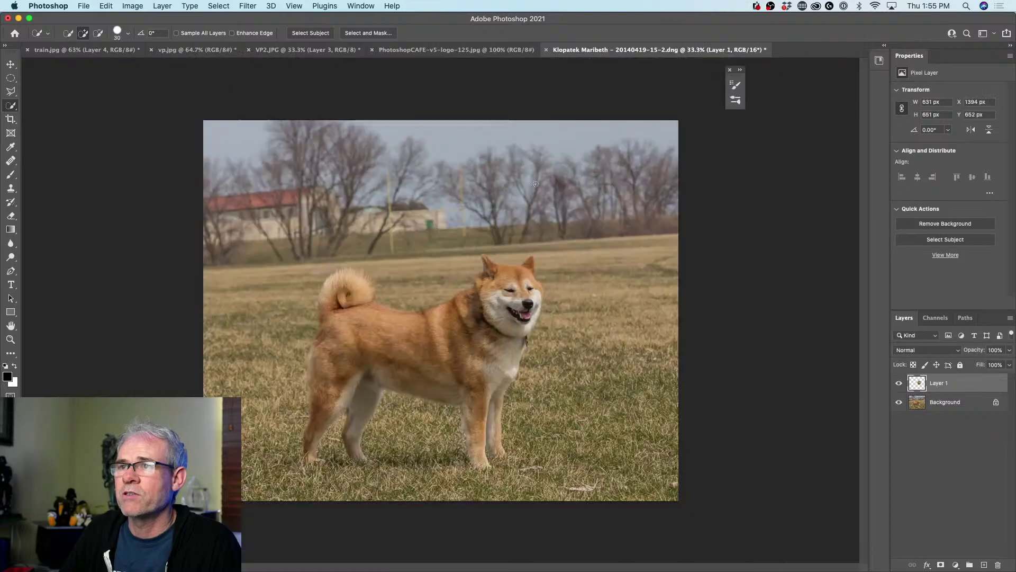
{"action": "left_click", "coordinate": [547, 50]}
{"action": "left_click", "coordinate": [471, 198]}
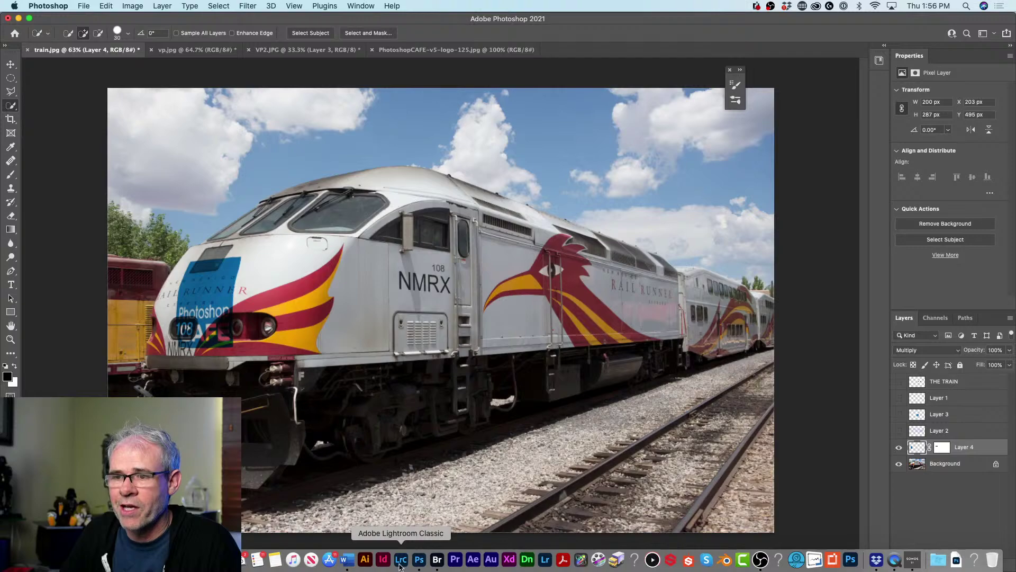
- Switch to Lightroom Classic and open the photo of the flying propeller aircraft from the Library grid
{"action": "left_click", "coordinate": [401, 560]}
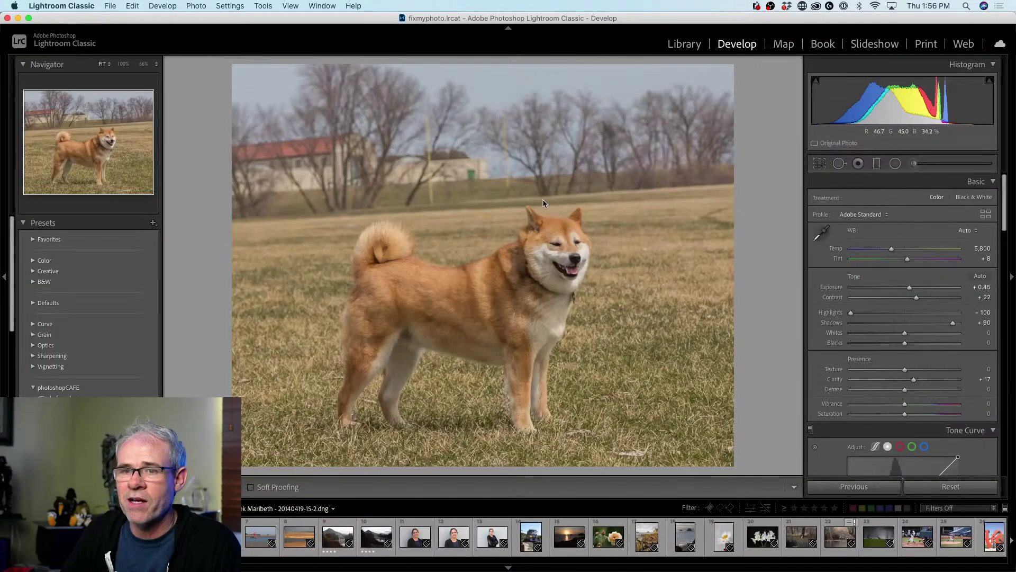
{"action": "key", "text": "g"}
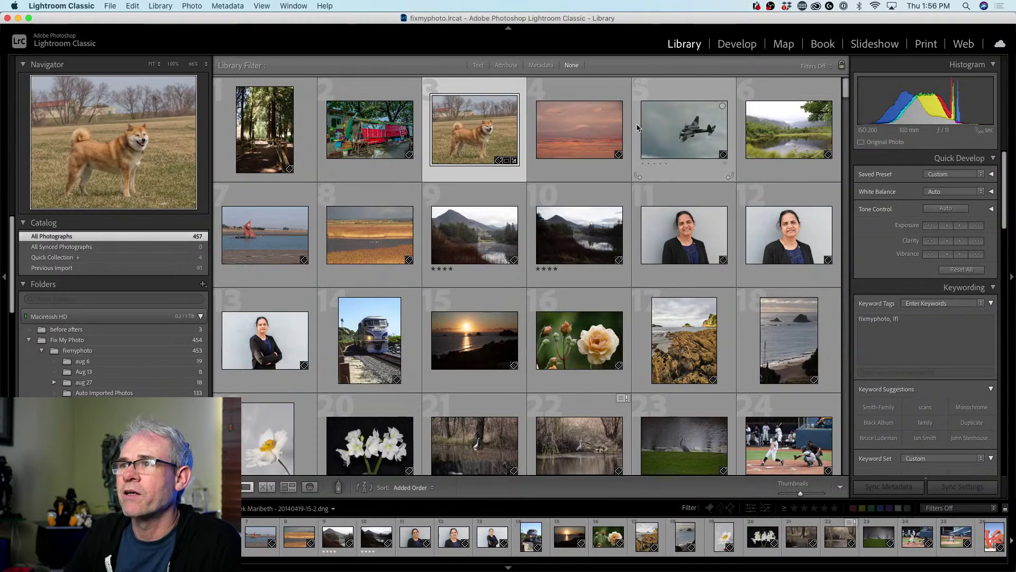
{"action": "left_click", "coordinate": [681, 133]}
{"action": "double_click", "coordinate": [680, 132]}
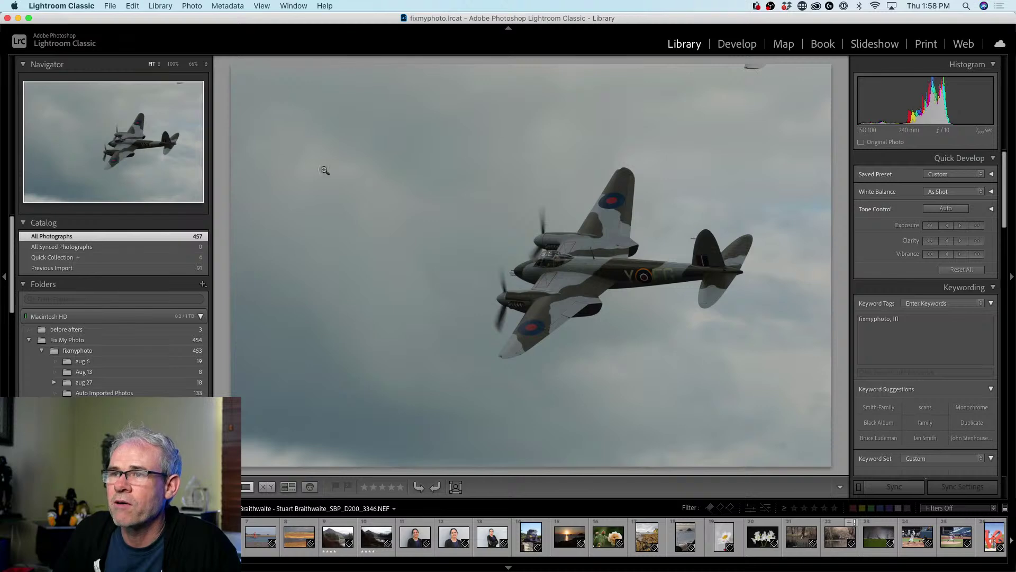
- Examine the aircraft's cockpit, engines and wings at close range and in the full frame
{"action": "left_click", "coordinate": [572, 260]}
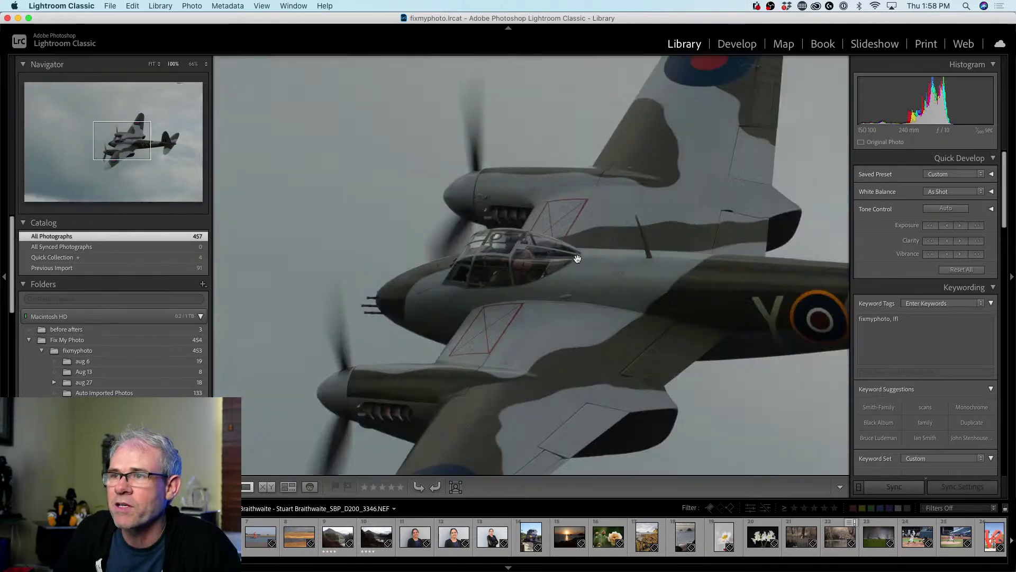
{"action": "left_click_drag", "start_coordinate": [590, 316], "coordinate": [522, 221]}
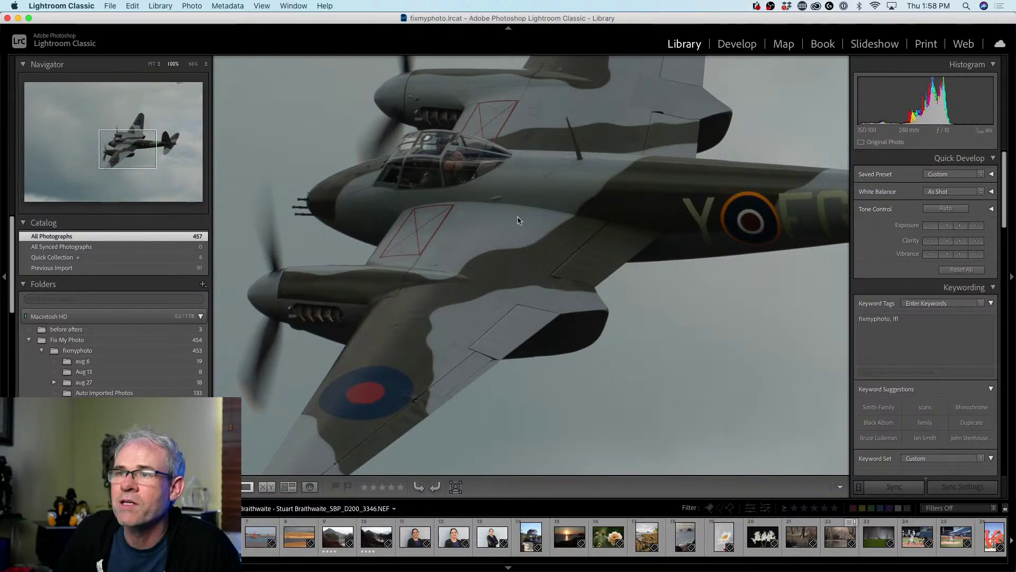
{"action": "left_click", "coordinate": [519, 217]}
{"action": "left_click", "coordinate": [538, 246]}
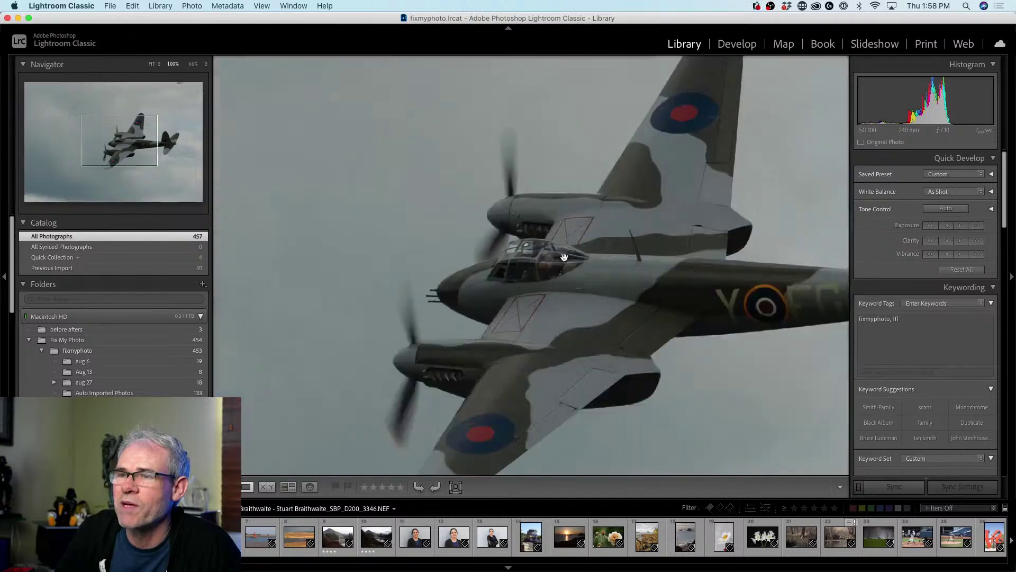
{"action": "left_click", "coordinate": [562, 191]}
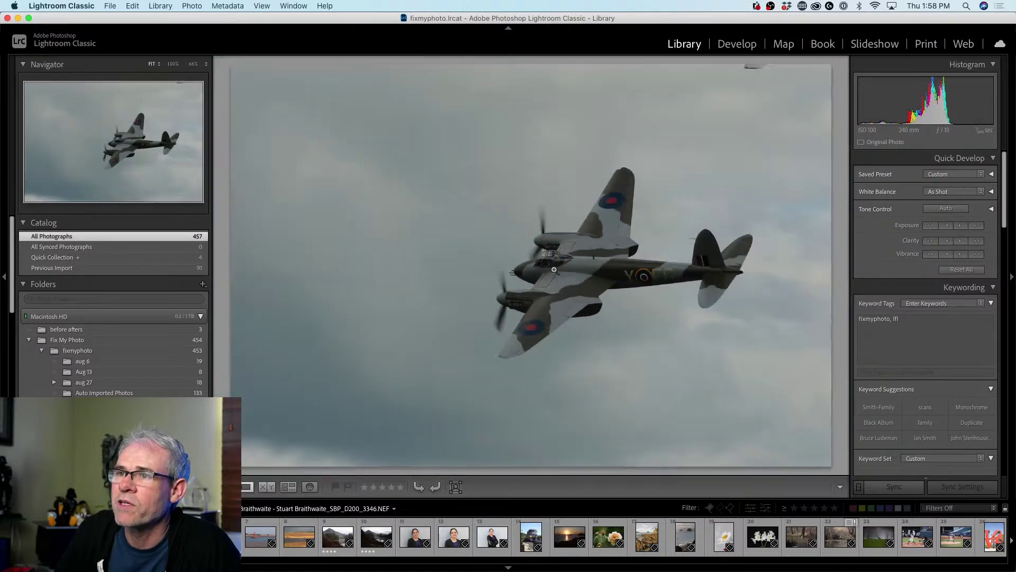
{"action": "left_click", "coordinate": [573, 255]}
{"action": "left_click", "coordinate": [572, 254]}
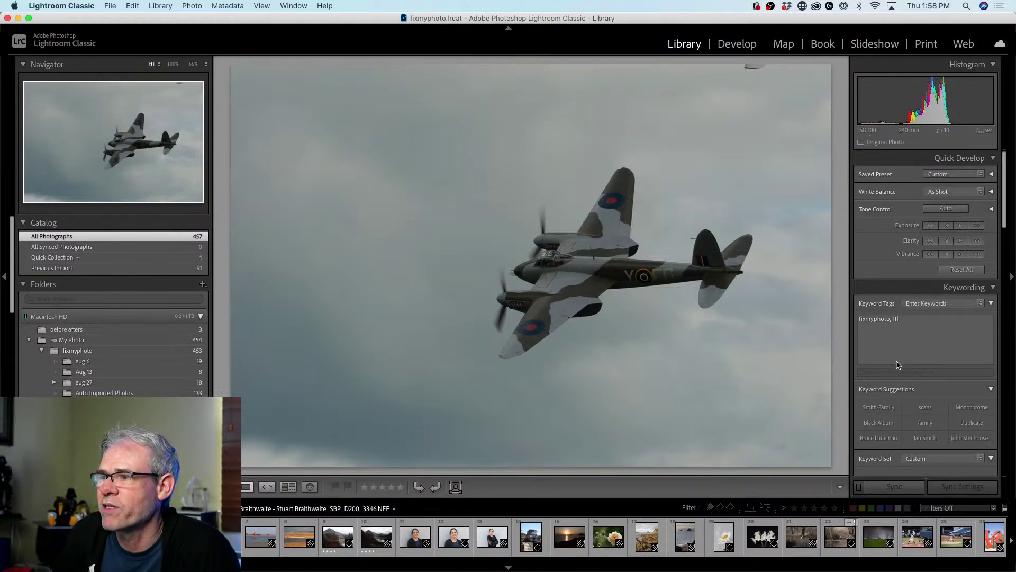
- Bring the aircraft photo into Develop and set Highlights to -23, Whites to +77, Blacks to -14 and Exposure to -0.65
{"action": "key", "text": "d"}
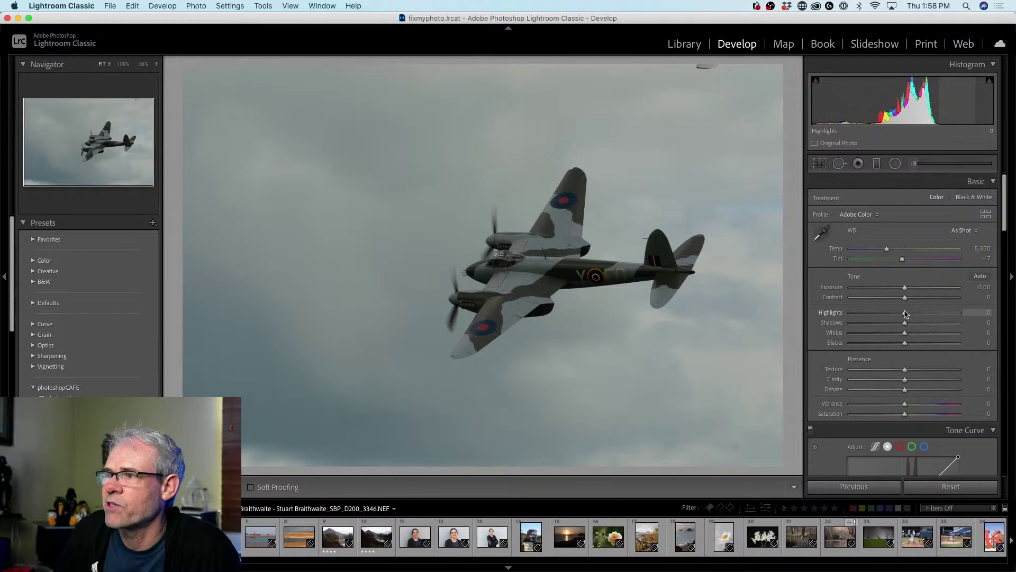
{"action": "mouse_move", "coordinate": [905, 314]}
{"action": "left_mouse_down"}
{"action": "mouse_move", "coordinate": [882, 312]}
{"action": "mouse_move", "coordinate": [905, 313]}
{"action": "mouse_move", "coordinate": [892, 312]}
{"action": "left_mouse_up"}
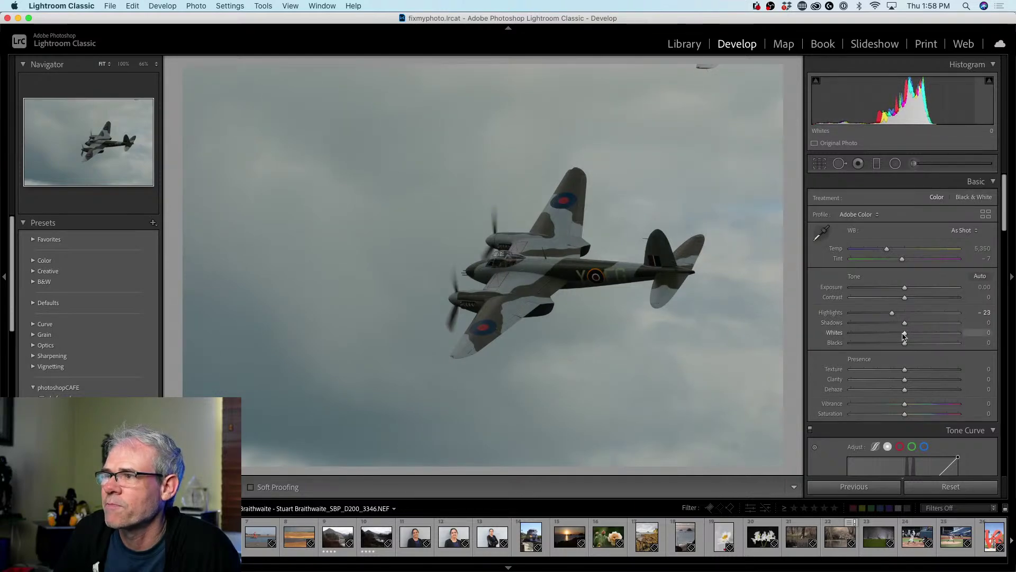
{"action": "left_click_drag", "start_coordinate": [904, 333], "coordinate": [938, 344]}
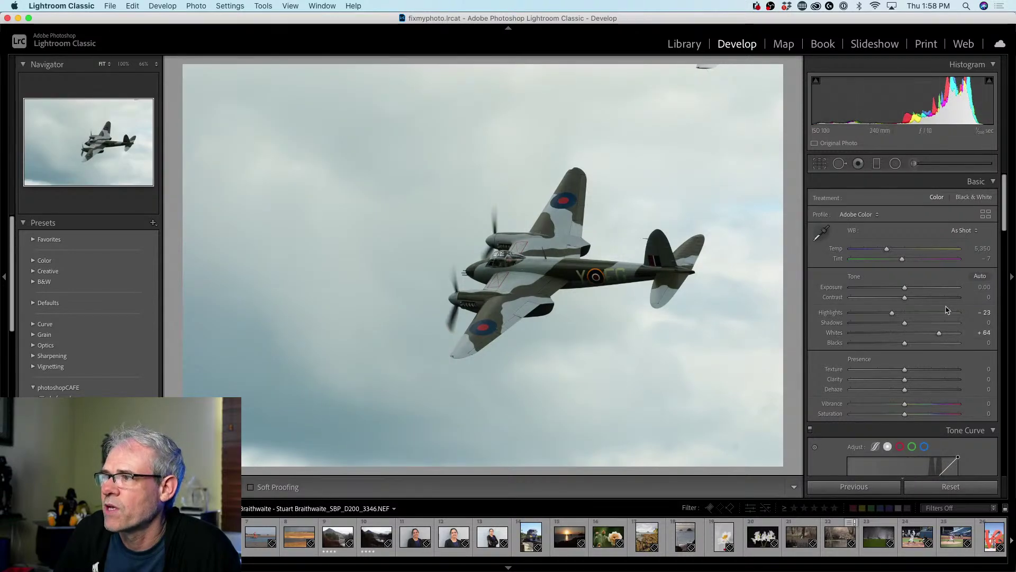
{"action": "left_click_drag", "start_coordinate": [943, 337], "coordinate": [895, 342]}
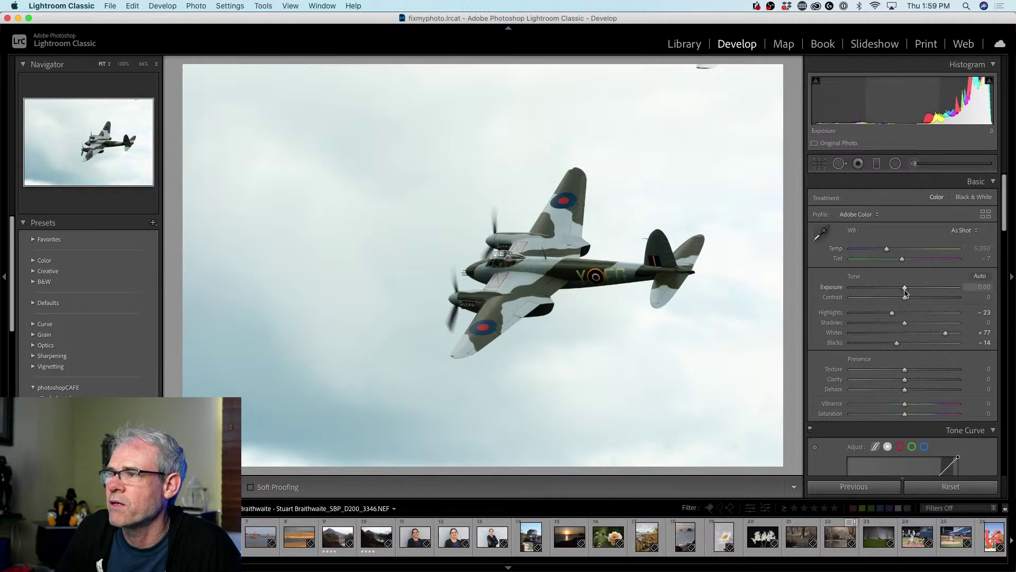
{"action": "left_click_drag", "start_coordinate": [905, 289], "coordinate": [897, 292]}
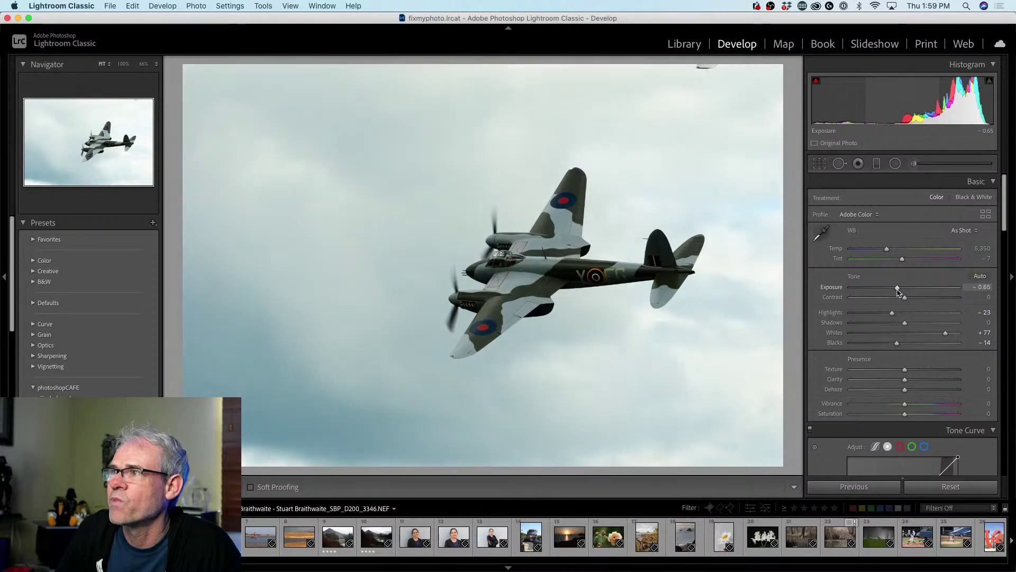
{"action": "key", "text": "alt"}
{"action": "left_click", "coordinate": [897, 344], "text": "alt"}
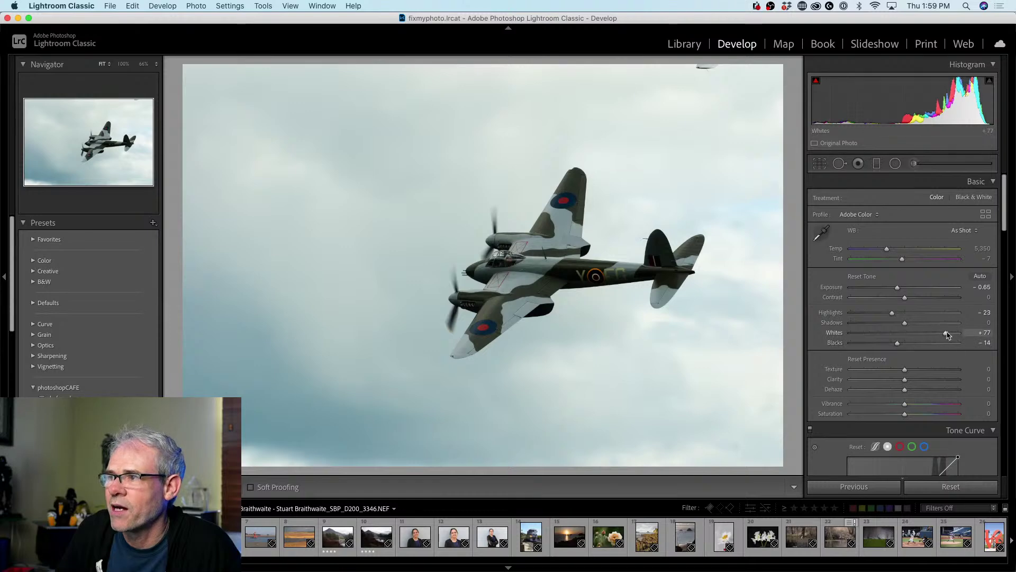
- Set Shadows to +68, Whites to +71 and Blacks to -5, and compare the aircraft photo with its unedited version
{"action": "mouse_move", "coordinate": [946, 334]}
{"action": "left_mouse_down"}
{"action": "mouse_move", "coordinate": [900, 345]}
{"action": "mouse_move", "coordinate": [947, 353]}
{"action": "mouse_move", "coordinate": [903, 345]}
{"action": "mouse_move", "coordinate": [921, 323]}
{"action": "mouse_move", "coordinate": [942, 327]}
{"action": "left_mouse_up"}
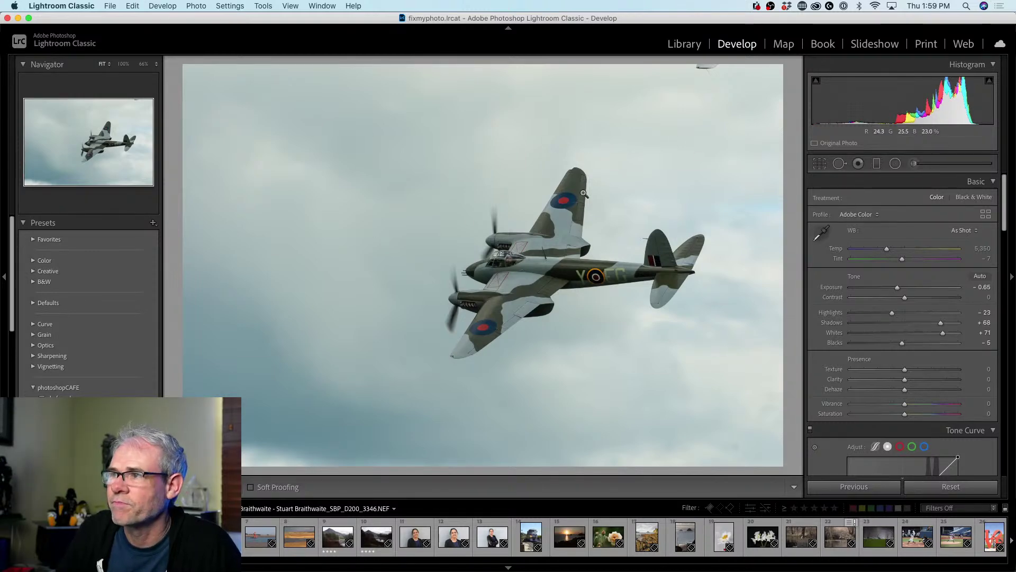
{"action": "key", "text": "backslash"}
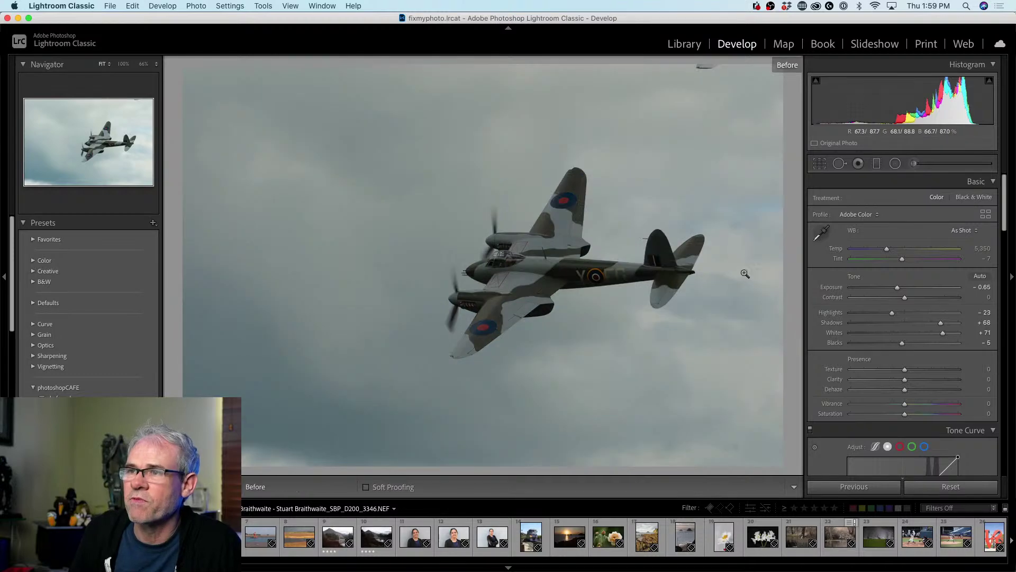
{"action": "key", "text": "backslash"}
- Open the aircraft photo as a Smart Object in Photoshop and select the aircraft with Select Subject
{"action": "right_click", "coordinate": [470, 182]}
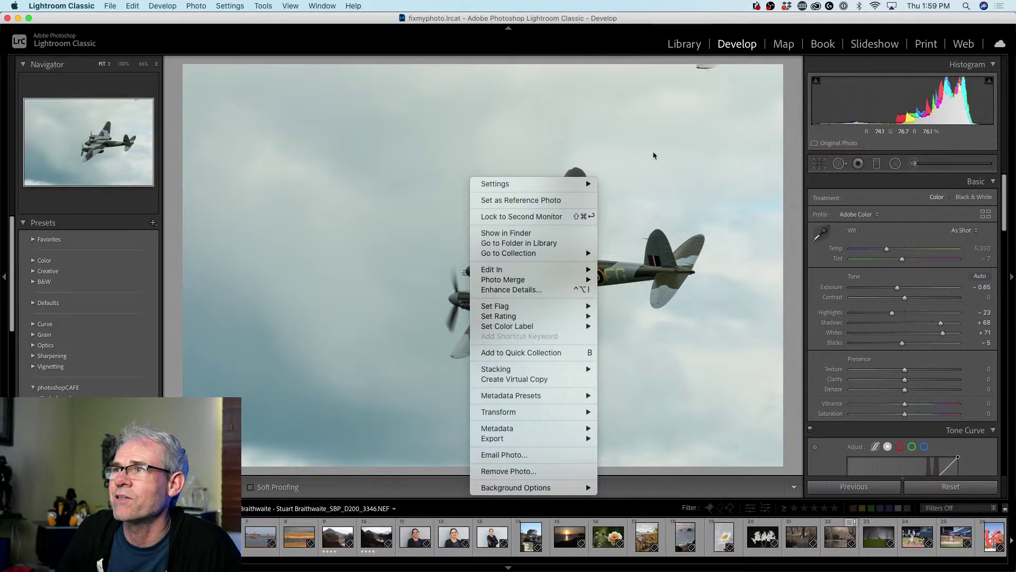
{"action": "mouse_move", "coordinate": [510, 269]}
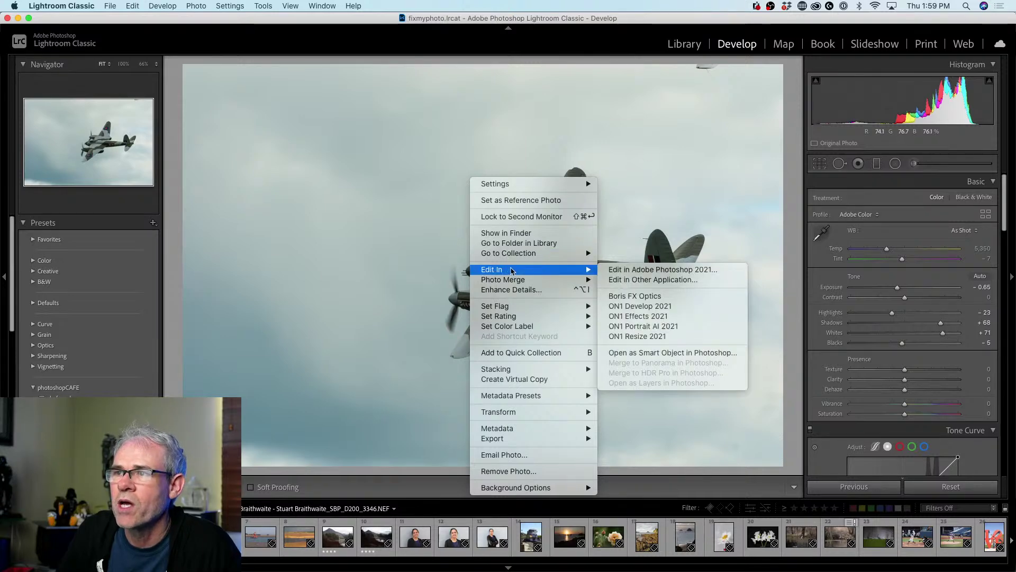
{"action": "left_click", "coordinate": [662, 352]}
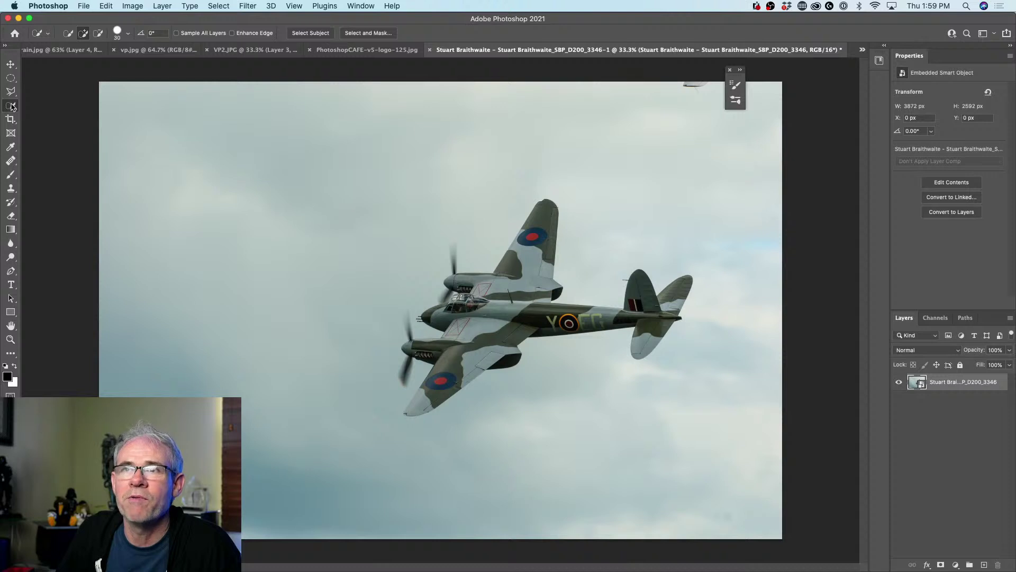
{"action": "left_click", "coordinate": [310, 33]}
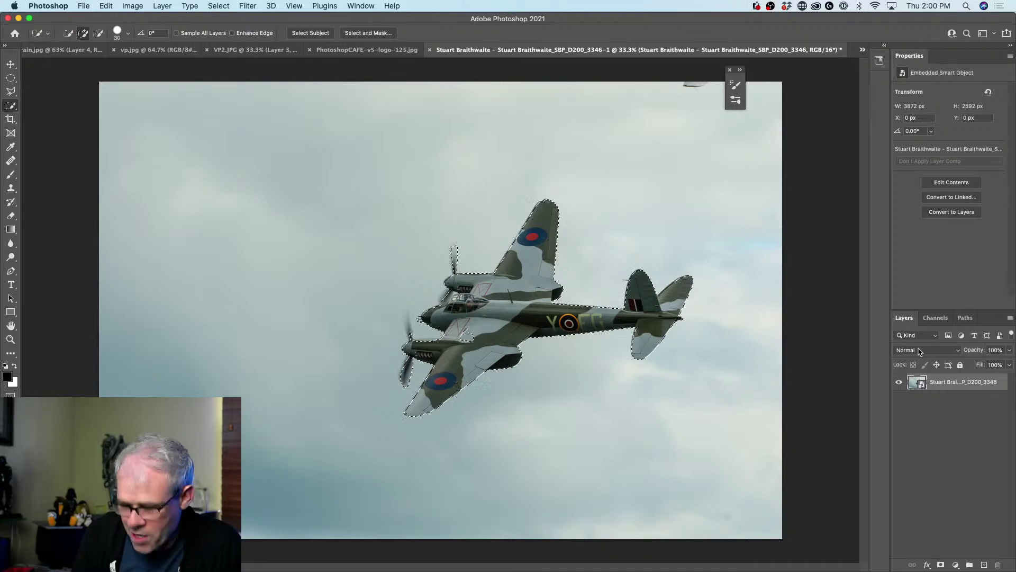
- Try copying the selected aircraft to its own layer with the photo layer hidden, and undo the copy
{"action": "key", "text": "super+j"}
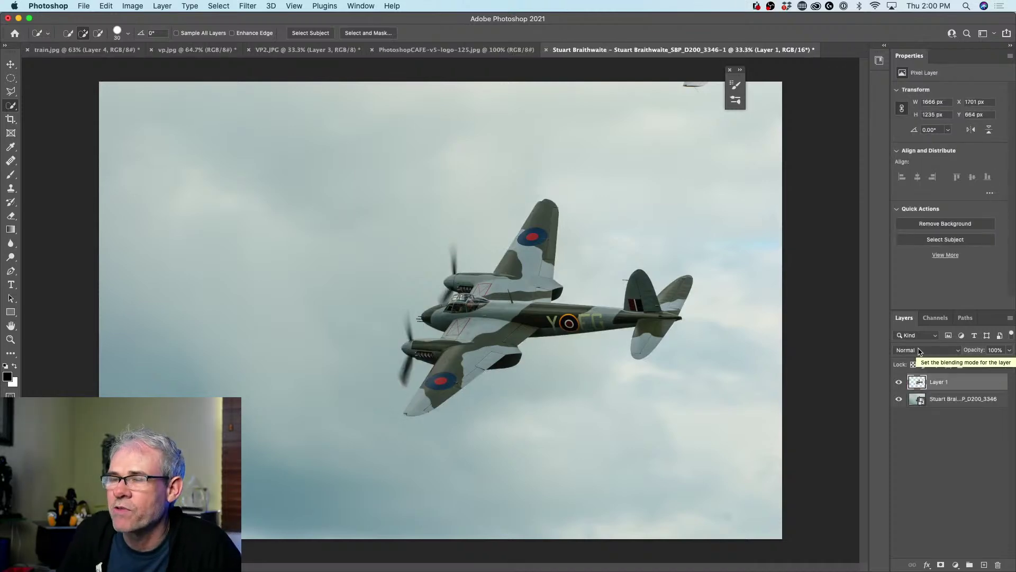
{"action": "left_click", "coordinate": [898, 400]}
{"action": "left_click", "coordinate": [898, 400]}
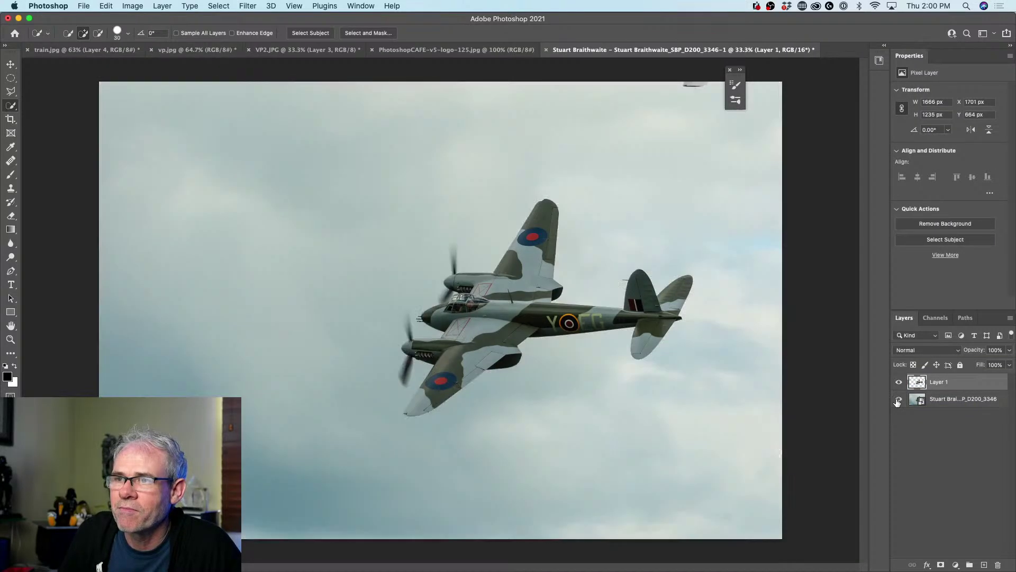
{"action": "left_click", "coordinate": [898, 400]}
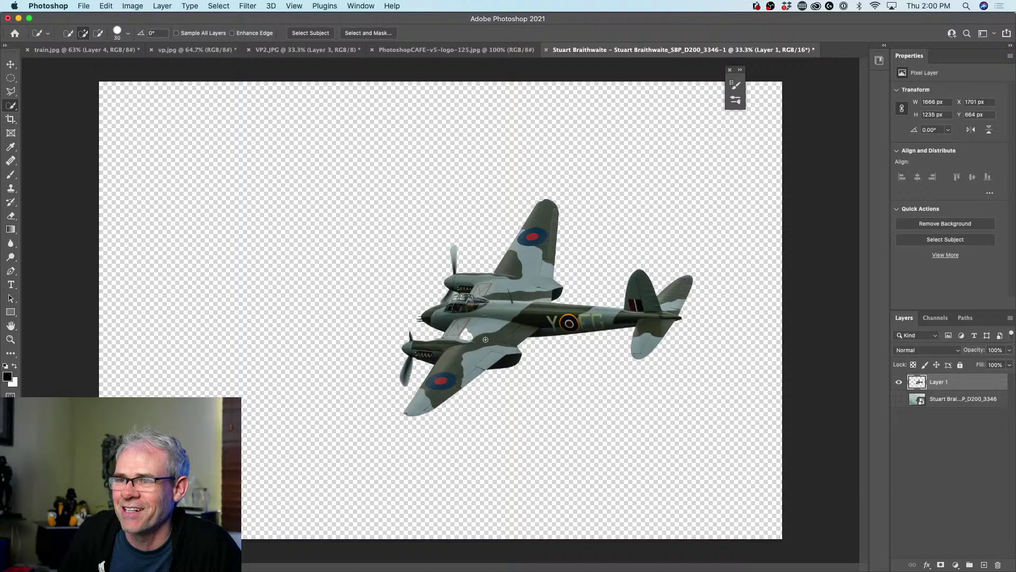
{"action": "key", "text": "super+z"}
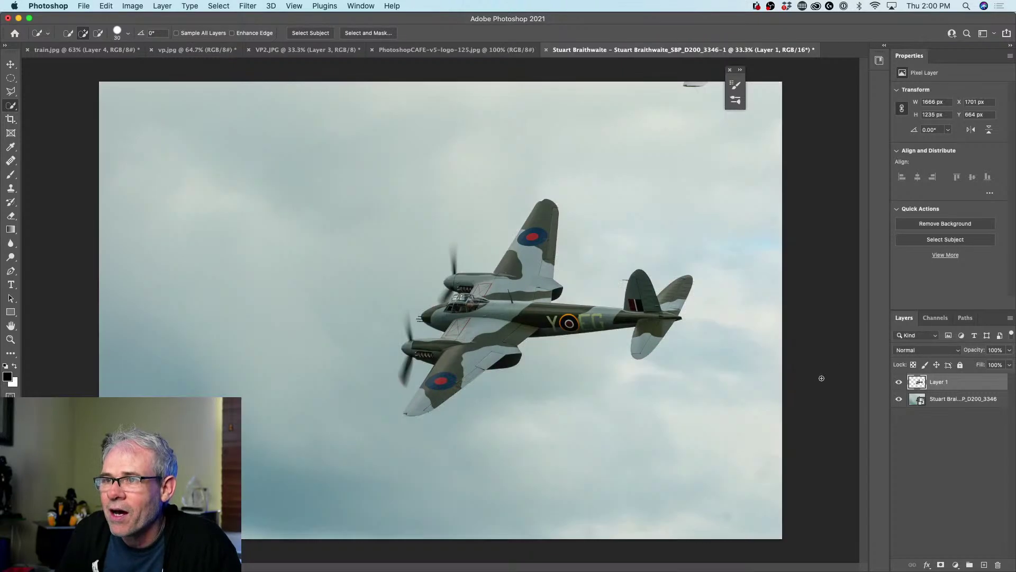
{"action": "left_click", "coordinate": [899, 399]}
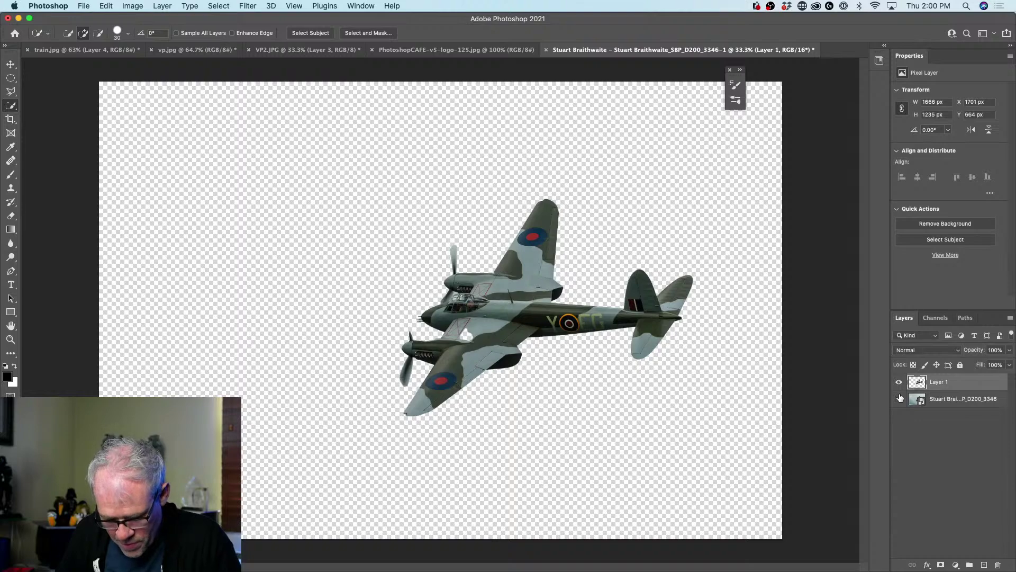
{"action": "key", "text": "super+z"}
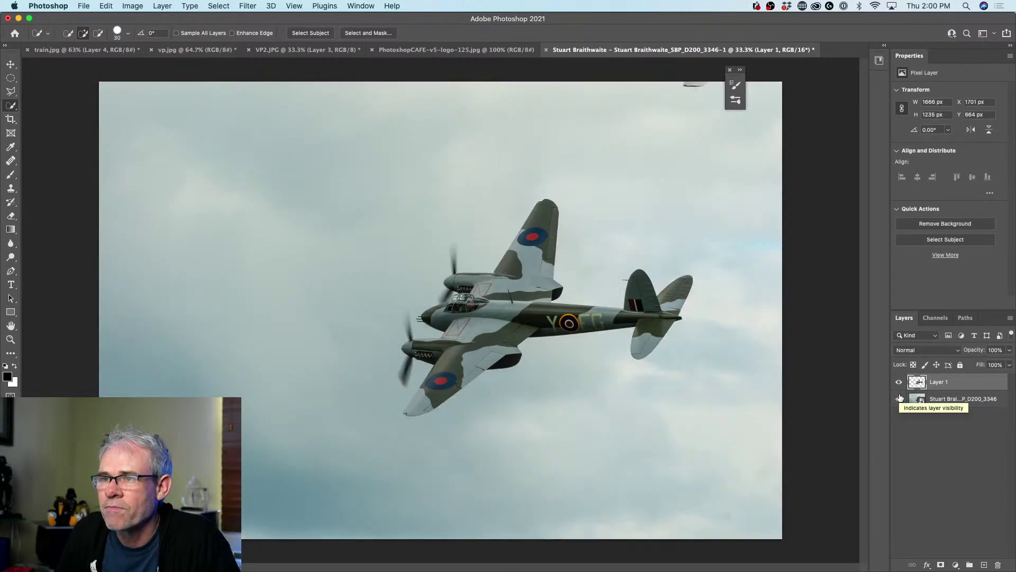
{"action": "key", "text": "super+z"}
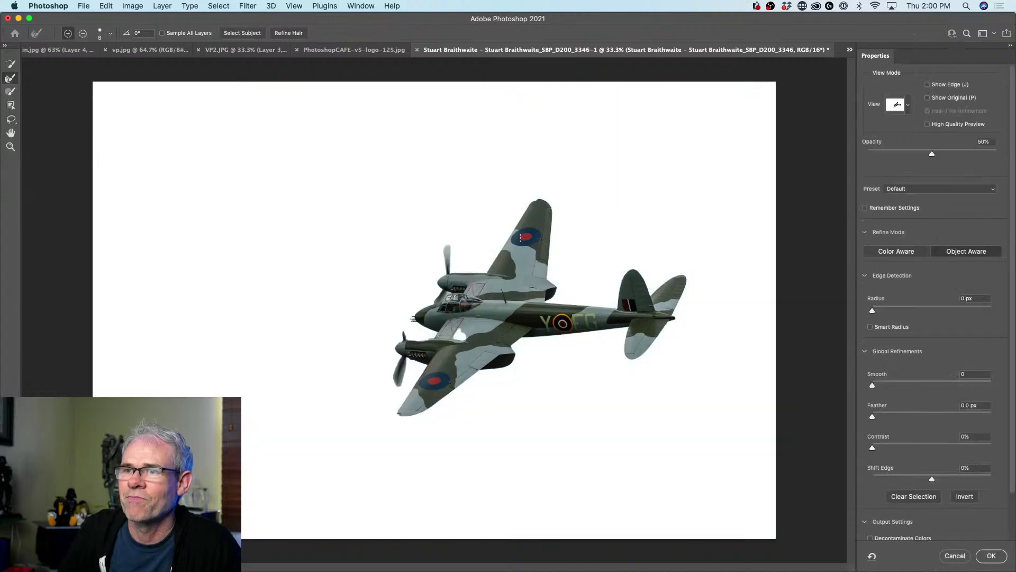
- In Select and Mask, brush the missing patch of the near wing back into the selection and set the Radius to 1 px
{"action": "key", "text": "b"}
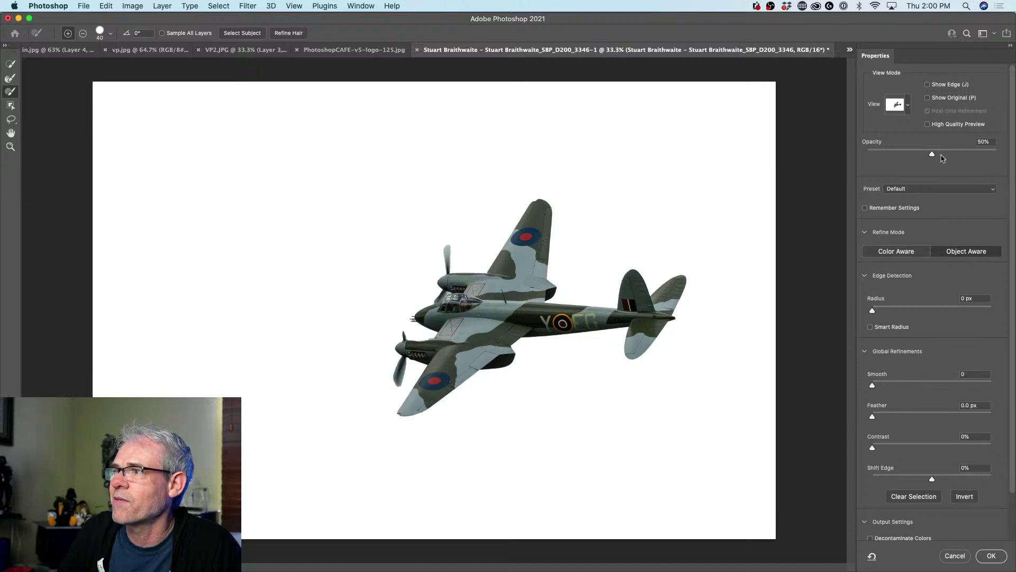
{"action": "left_click_drag", "start_coordinate": [981, 299], "coordinate": [954, 294]}
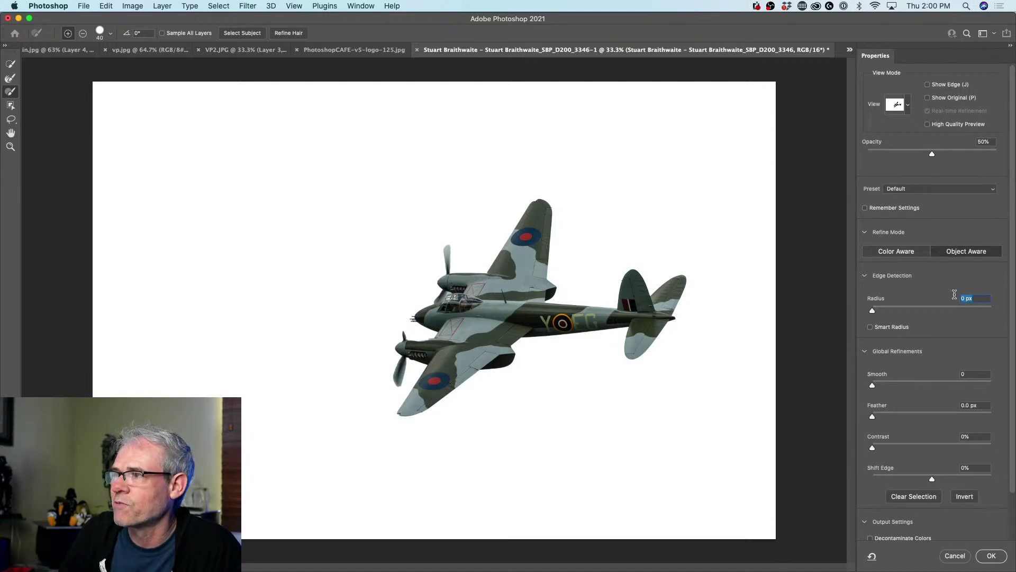
{"action": "key", "text": "Up"}
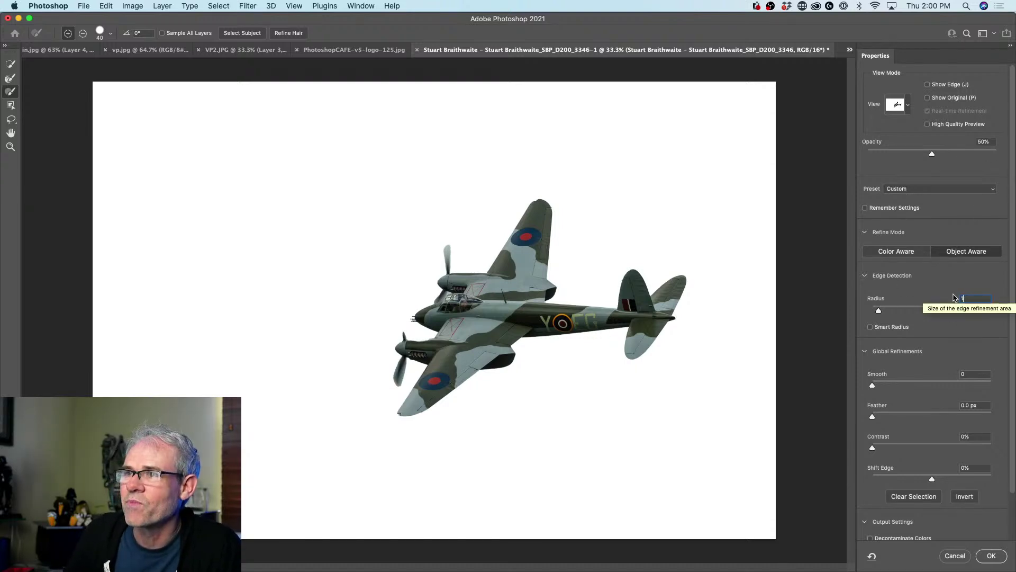
- Smooth the aircraft's jagged selection edge by setting Smooth to 1 and Feather to 1 px
{"action": "left_click", "coordinate": [10, 147]}
{"action": "left_click", "coordinate": [432, 263]}
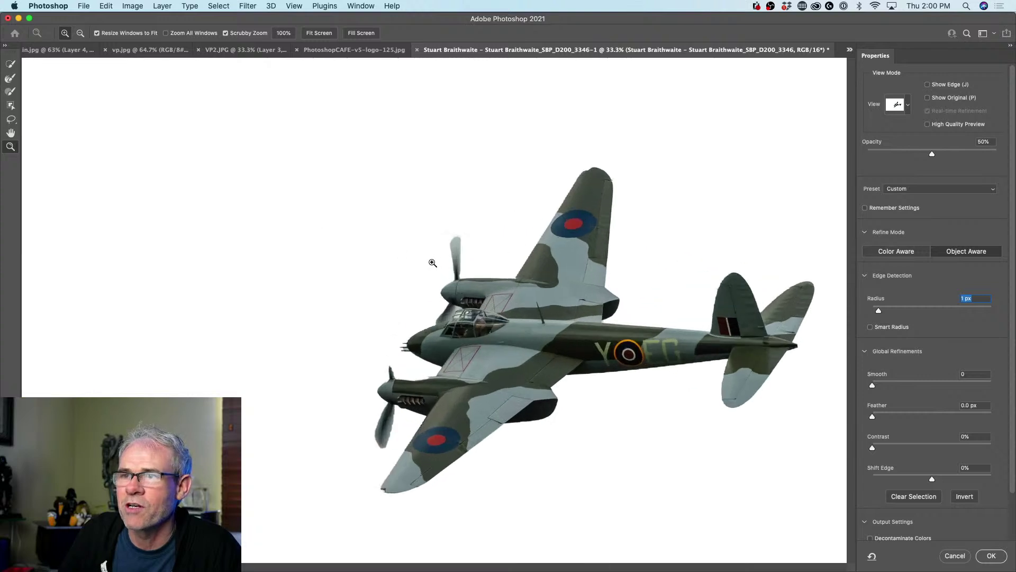
{"action": "left_click", "coordinate": [537, 261]}
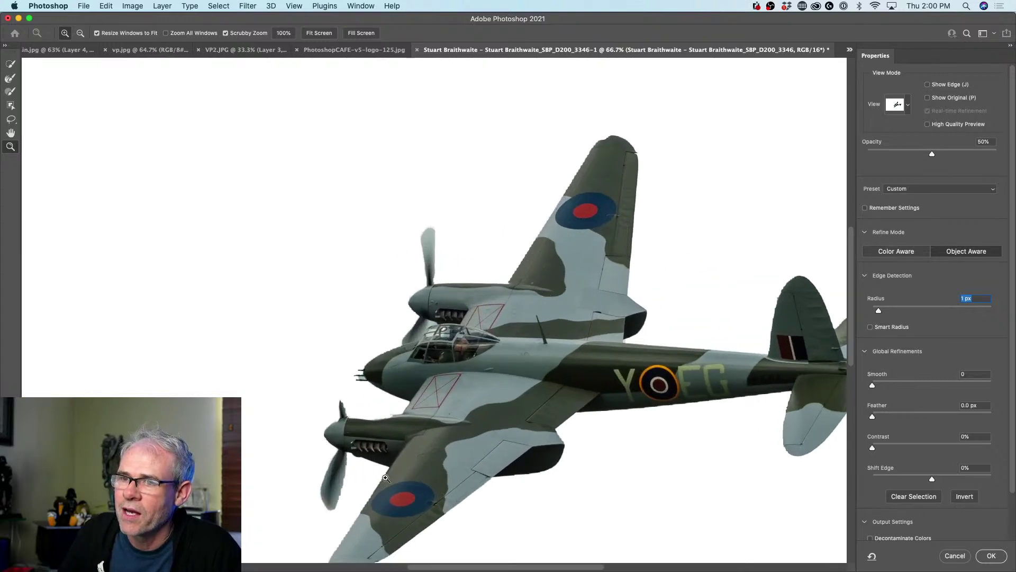
{"action": "left_click_drag", "start_coordinate": [481, 359], "coordinate": [459, 281]}
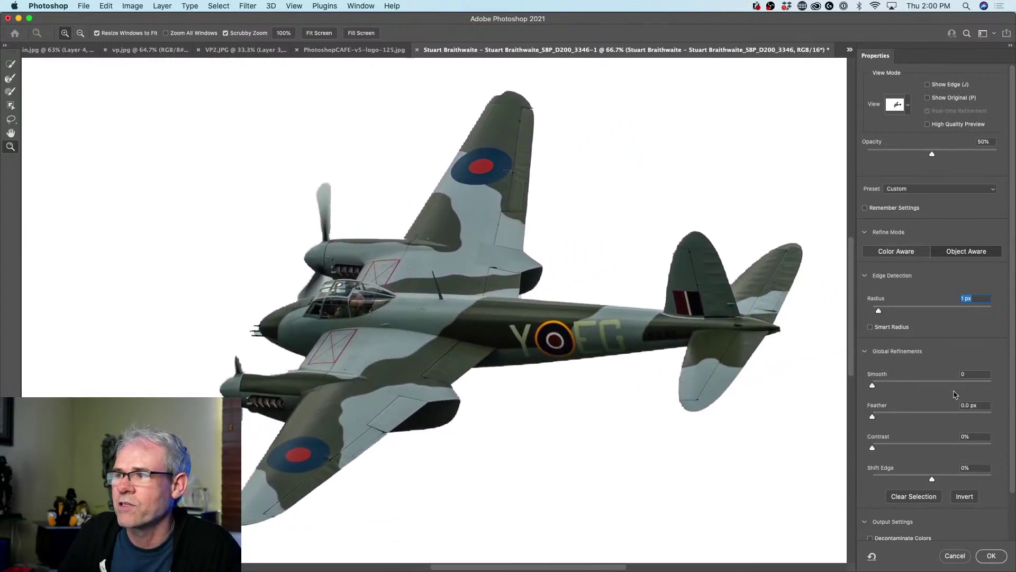
{"action": "left_click", "coordinate": [982, 375]}
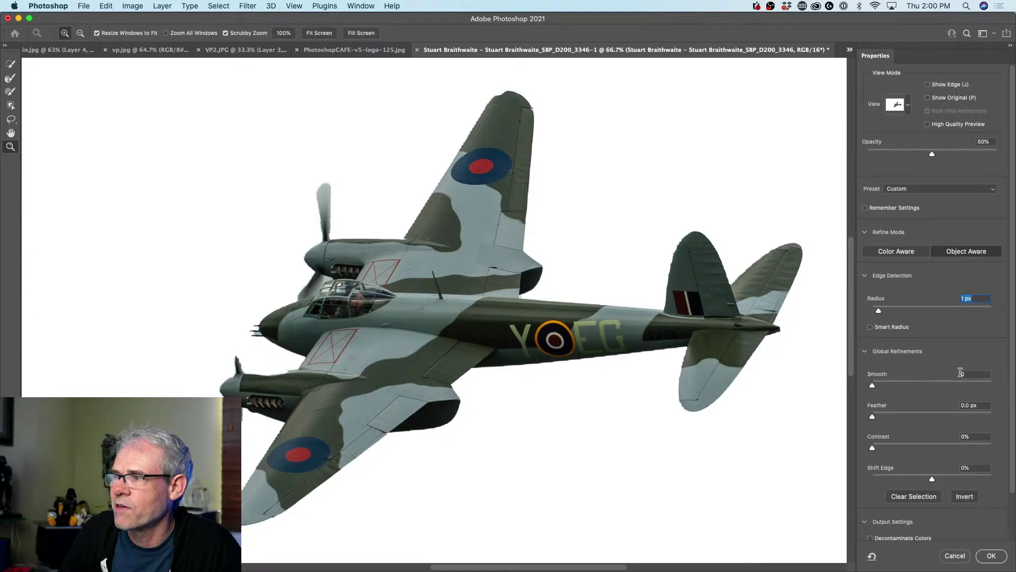
{"action": "type", "text": "1"}
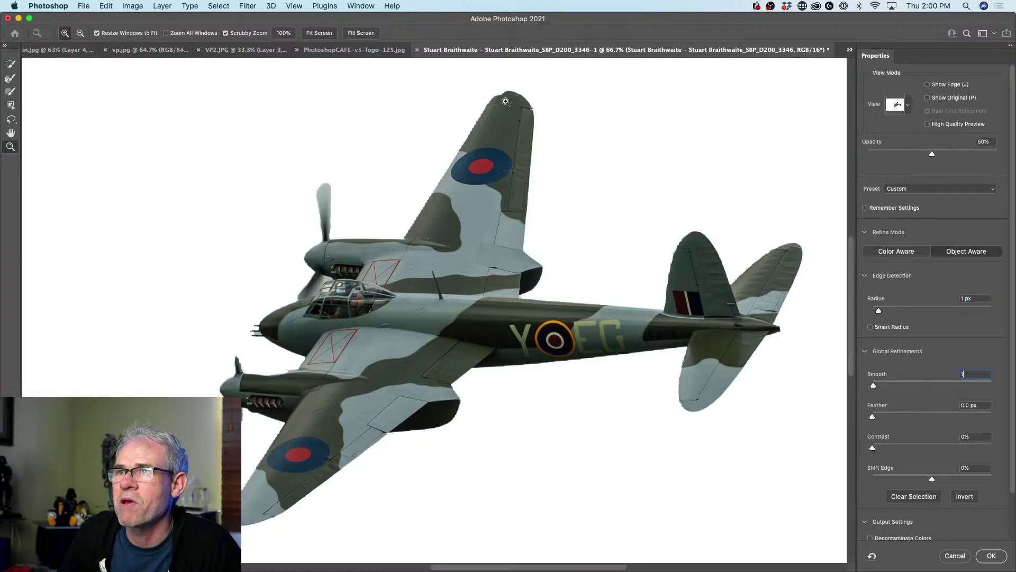
{"action": "left_click", "coordinate": [977, 405]}
{"action": "type", "text": "1"}
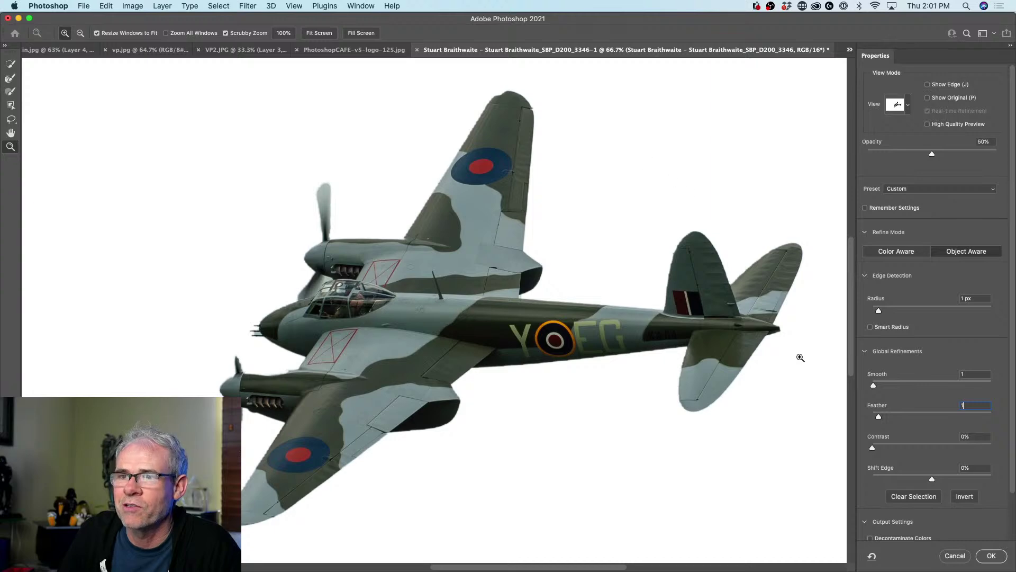
- Turn on High Quality Preview and set the Feather of the selection edge to 1.9 px
{"action": "left_click_drag", "start_coordinate": [879, 417], "coordinate": [883, 418]}
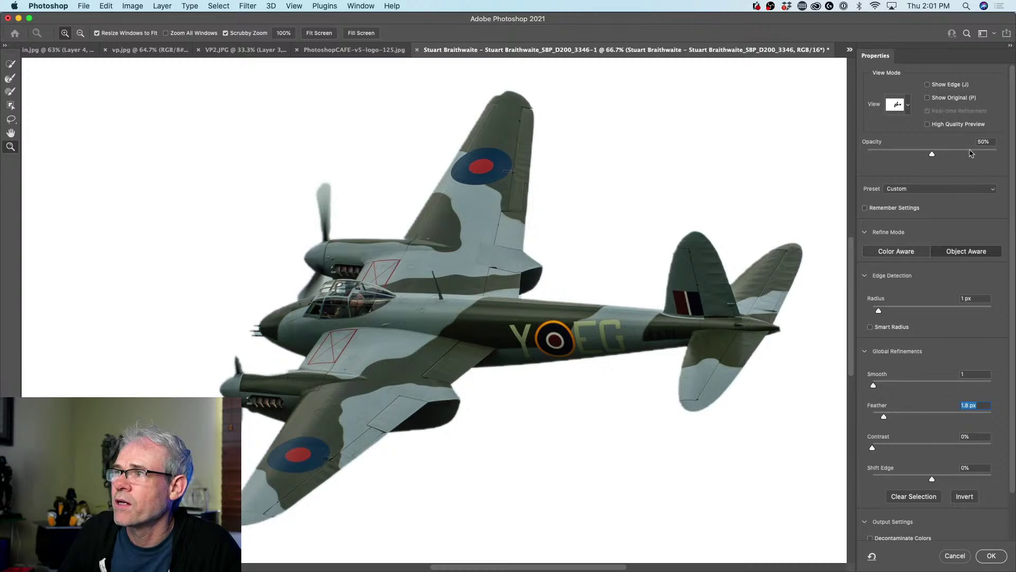
{"action": "left_click", "coordinate": [956, 127]}
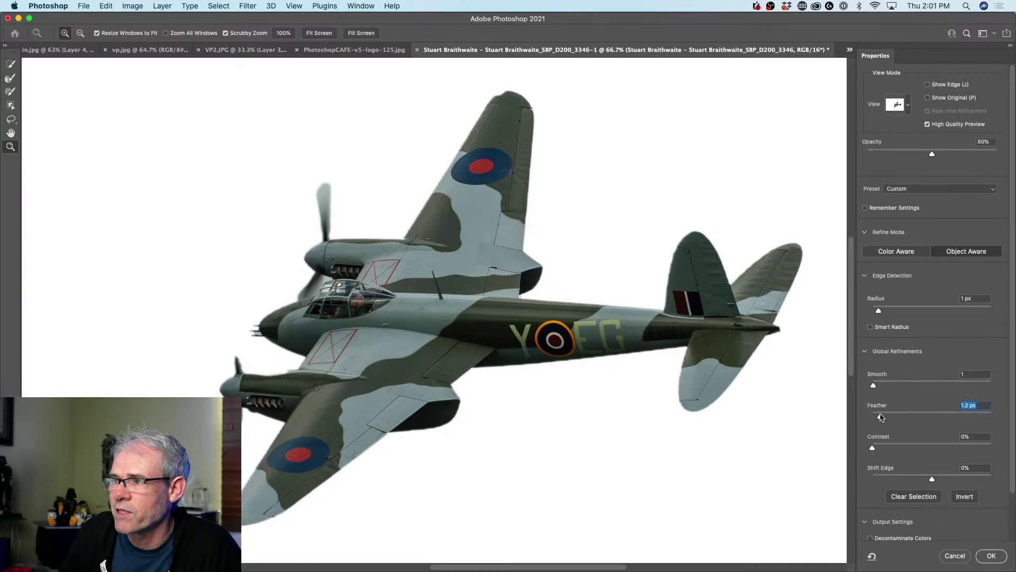
{"action": "left_click_drag", "start_coordinate": [881, 417], "coordinate": [884, 417]}
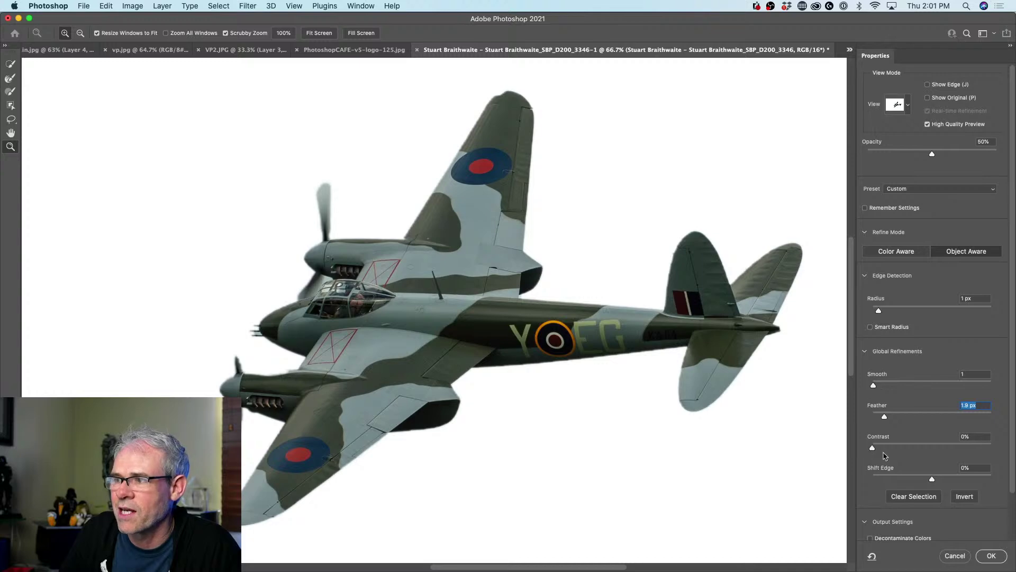
- Set Feather to 4.6 px, Contrast to 36% and Shift Edge to +4% for the aircraft selection
{"action": "left_click_drag", "start_coordinate": [874, 448], "coordinate": [896, 418]}
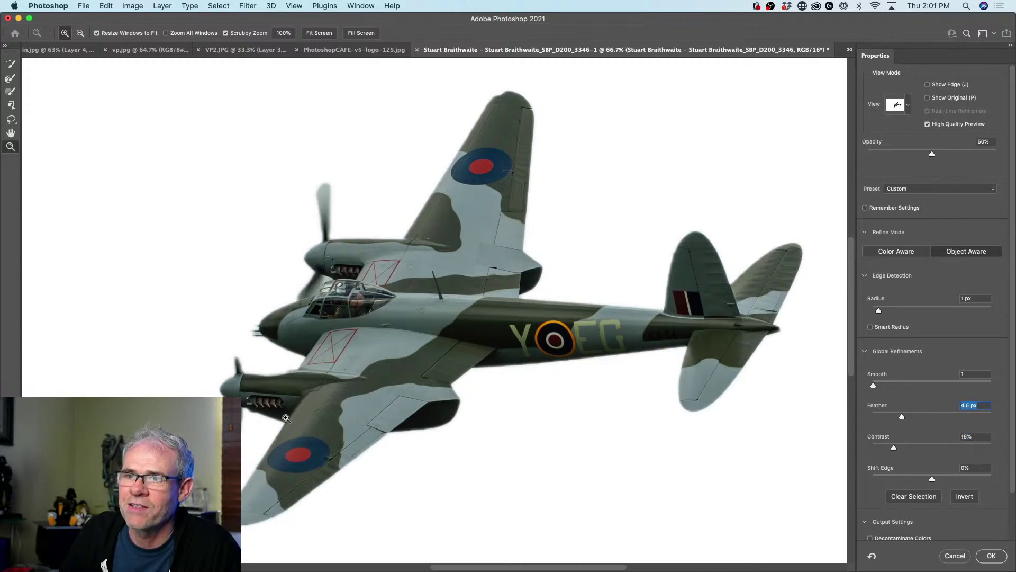
{"action": "left_click_drag", "start_coordinate": [895, 449], "coordinate": [912, 448]}
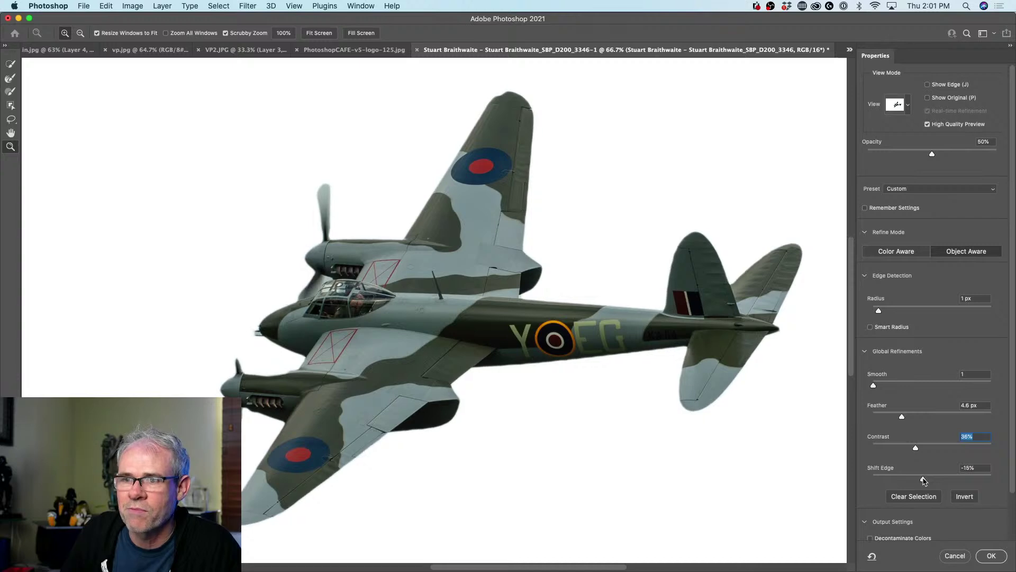
{"action": "mouse_move", "coordinate": [926, 480]}
{"action": "left_mouse_down"}
{"action": "mouse_move", "coordinate": [961, 480]}
{"action": "mouse_move", "coordinate": [923, 476]}
{"action": "mouse_move", "coordinate": [935, 474]}
{"action": "left_mouse_up"}
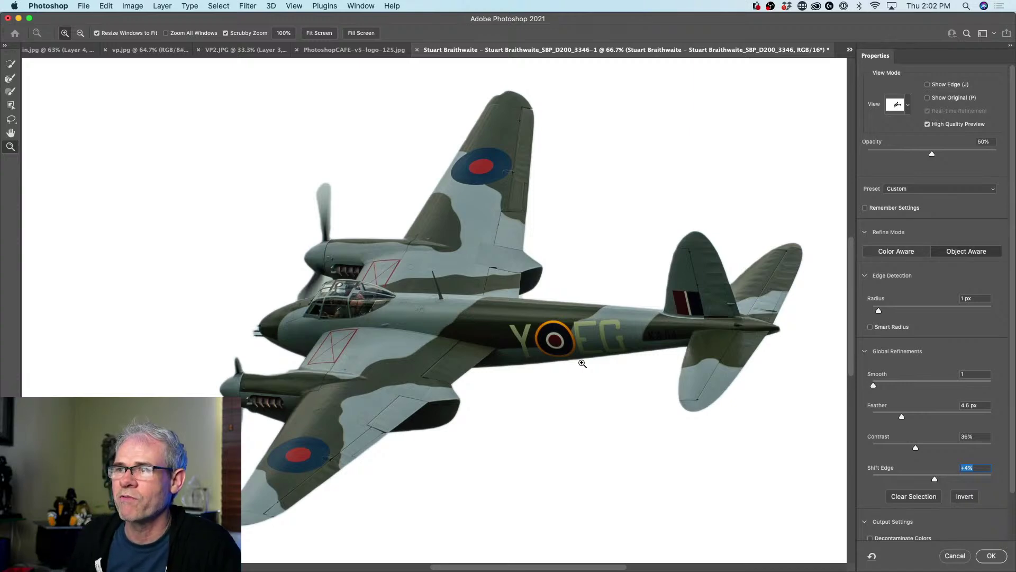
- Refine the blurred upper propeller blade on the far engine with the Refine Edge Brush at size 40
{"action": "scroll", "coordinate": [467, 218], "scroll_direction": "down", "scroll_amount": 5}
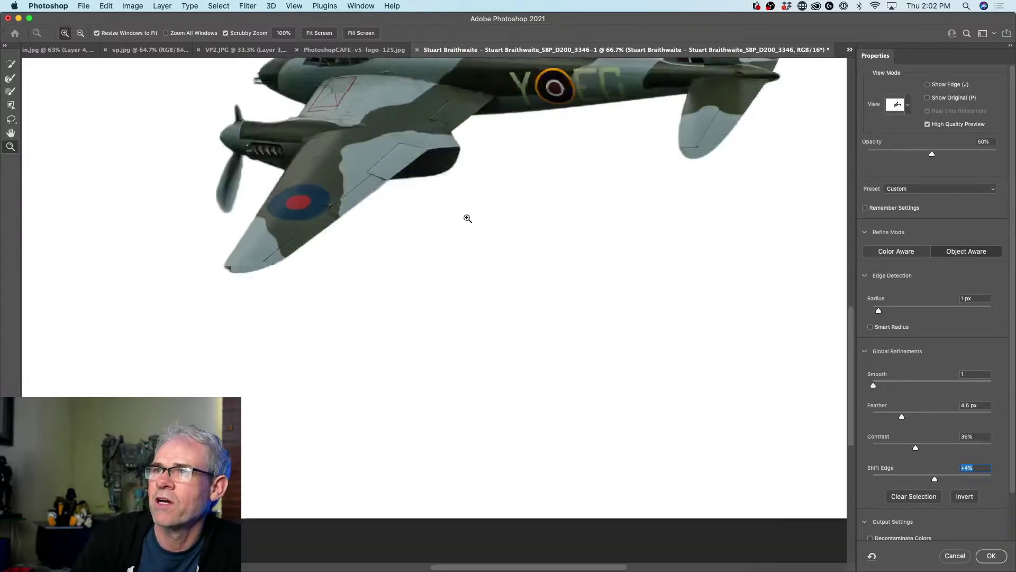
{"action": "scroll", "coordinate": [467, 218], "scroll_direction": "down", "scroll_amount": 8}
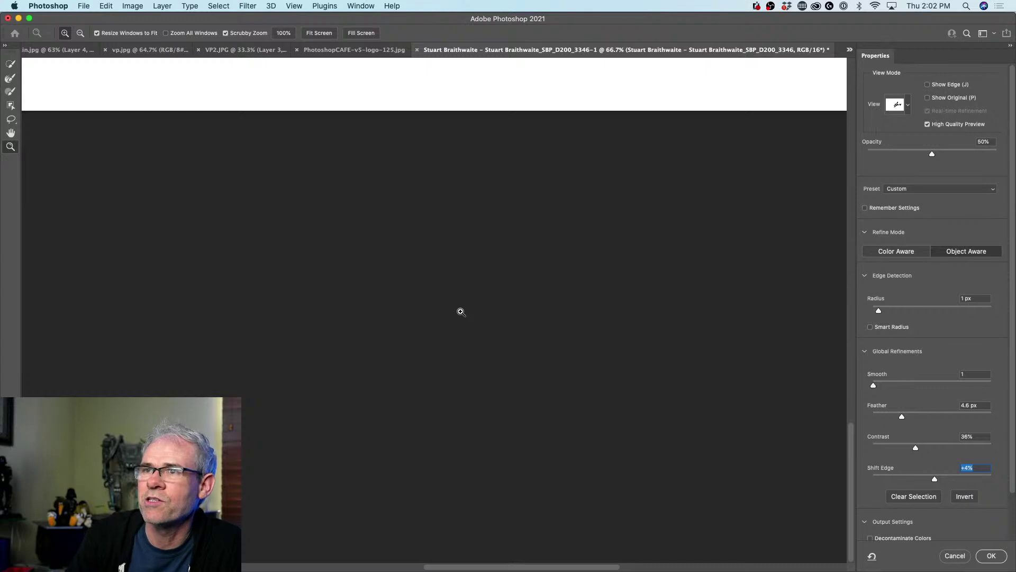
{"action": "scroll", "coordinate": [461, 312], "scroll_direction": "up", "scroll_amount": 10}
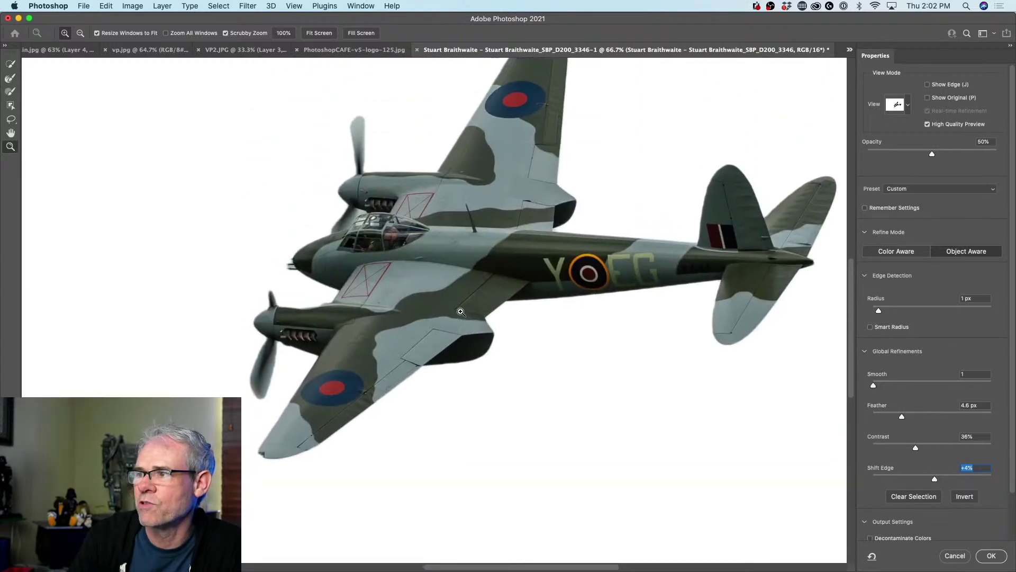
{"action": "scroll", "coordinate": [461, 311], "scroll_direction": "left", "scroll_amount": 3}
{"action": "scroll", "coordinate": [461, 311], "scroll_direction": "right", "scroll_amount": 6}
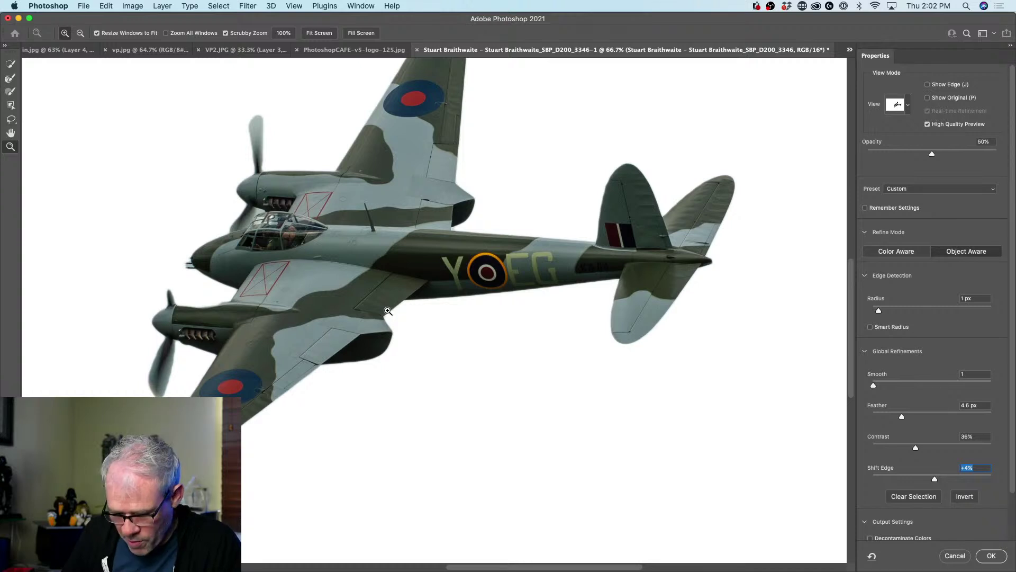
{"action": "scroll", "coordinate": [403, 211], "scroll_direction": "up", "scroll_amount": 5}
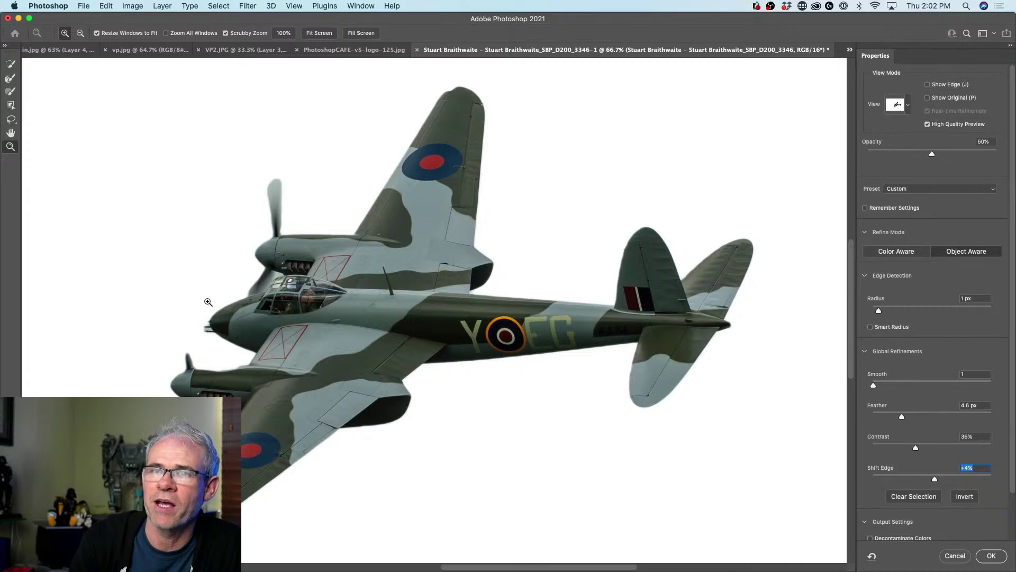
{"action": "left_click", "coordinate": [9, 79]}
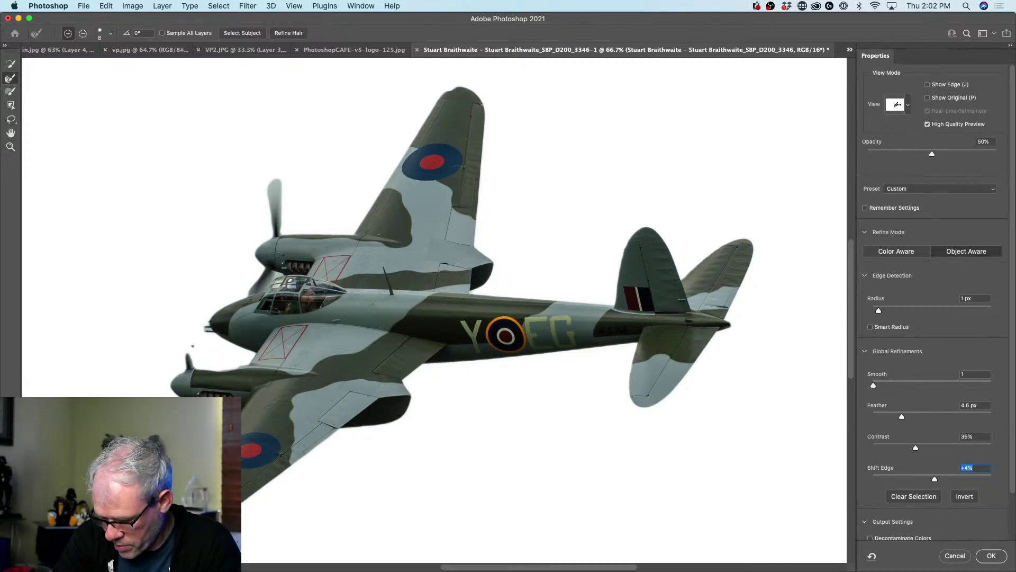
{"action": "key", "text": "bracketright"}
{"action": "key", "text": "bracketright"}
{"action": "key", "text": "bracketright"}
{"action": "key", "text": "bracketright"}
{"action": "key", "text": "bracketright"}
{"action": "left_click_drag", "start_coordinate": [273, 183], "coordinate": [276, 218]}
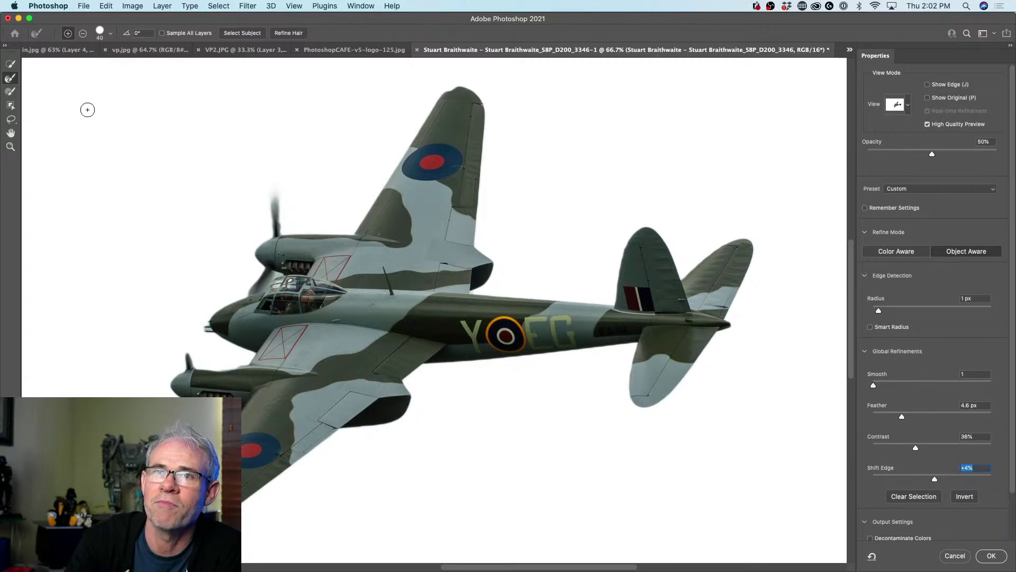
- Refine the near engine's blurred upper propeller blade and output the selection as a New Layer with Layer Mask
{"action": "left_click_drag", "start_coordinate": [192, 356], "coordinate": [183, 296]}
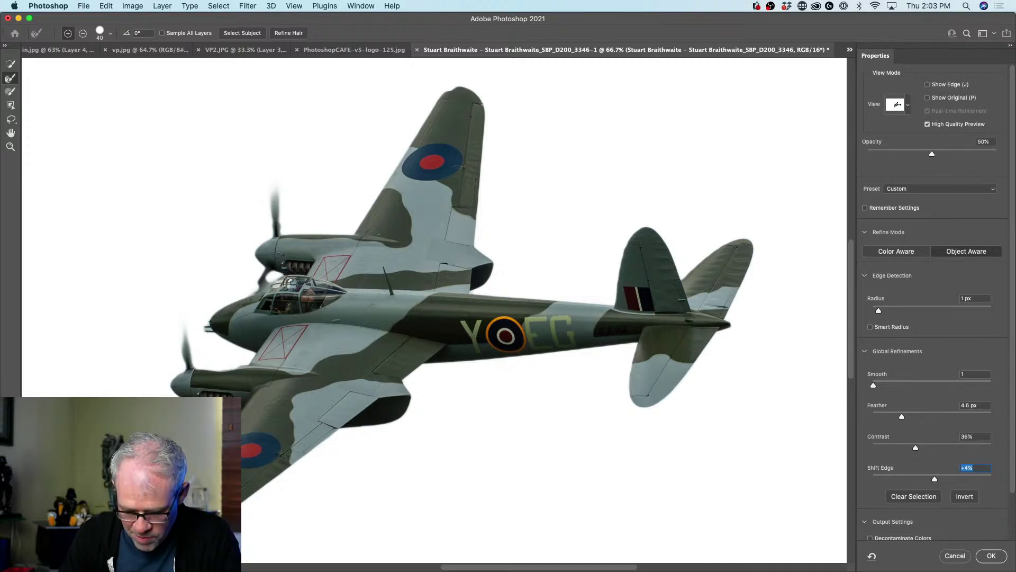
{"action": "key", "text": "z"}
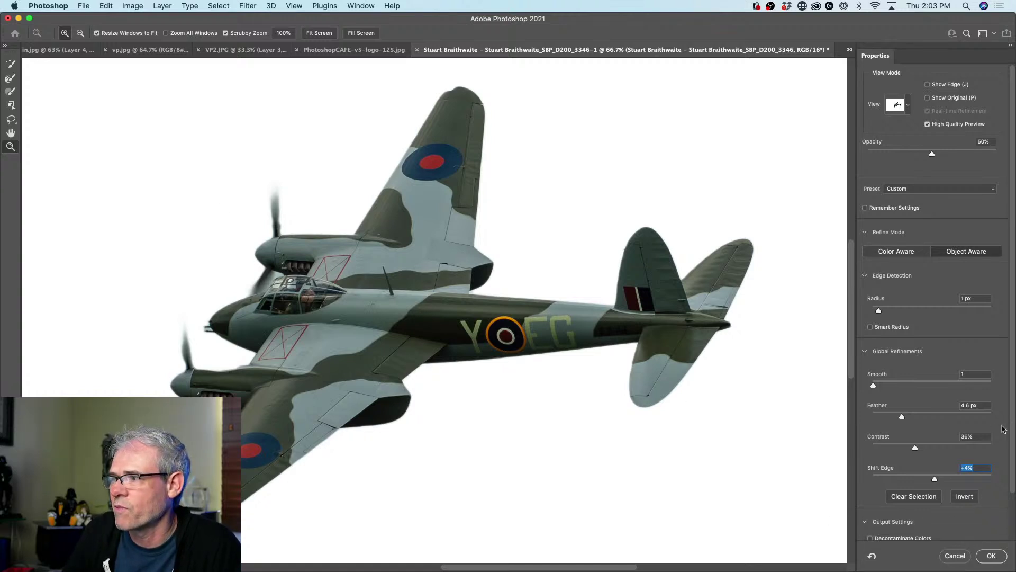
{"action": "left_click_drag", "start_coordinate": [1012, 426], "coordinate": [1011, 485]}
{"action": "left_click", "coordinate": [932, 530]}
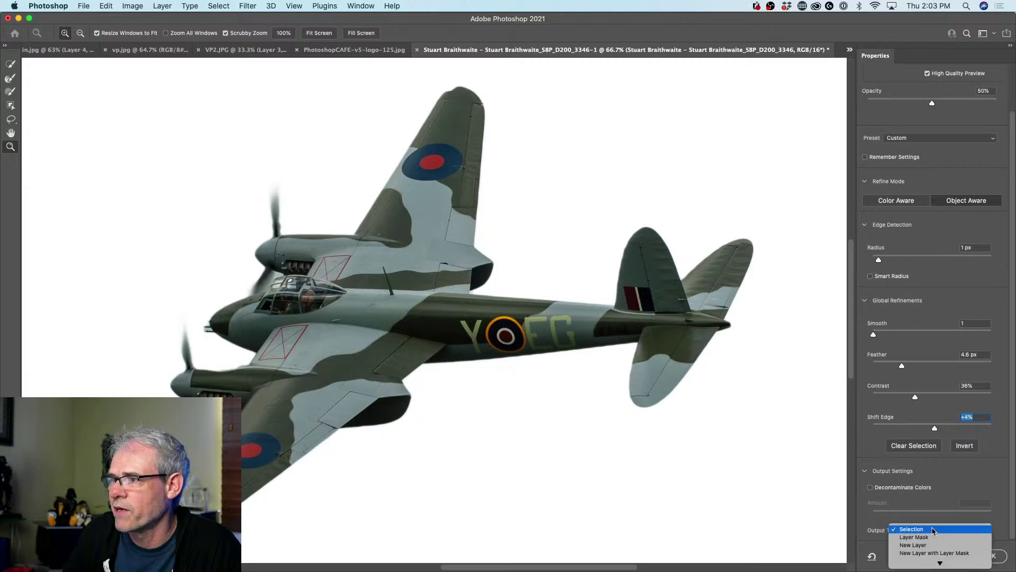
{"action": "left_click", "coordinate": [934, 546]}
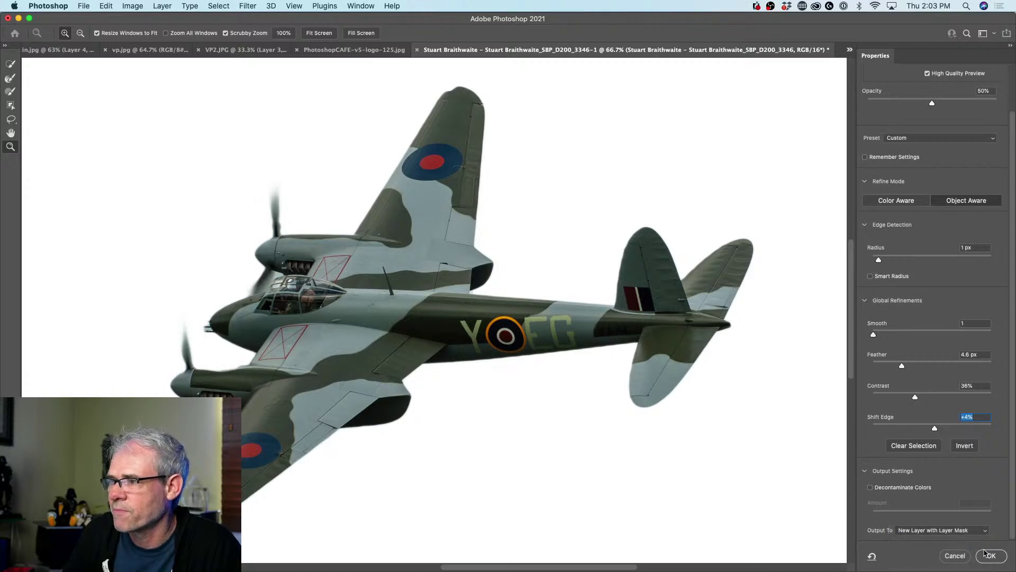
{"action": "left_click", "coordinate": [995, 555]}
{"action": "key", "text": "super+0"}
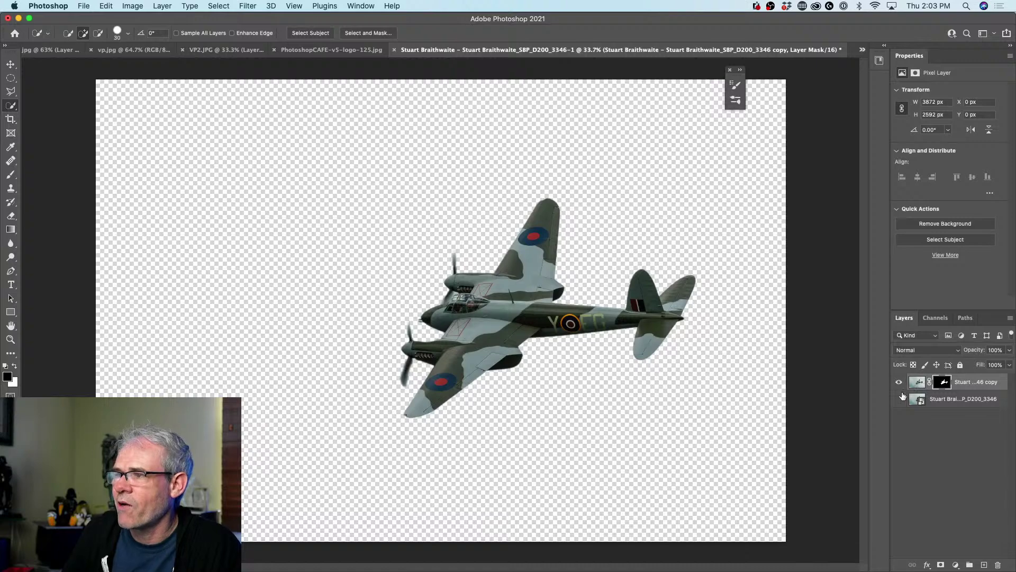
- Show the original photo layer, hide the masked aircraft copy, and convert the original smart object to layers
{"action": "left_click", "coordinate": [899, 399]}
{"action": "left_click", "coordinate": [899, 381]}
{"action": "left_click", "coordinate": [963, 404]}
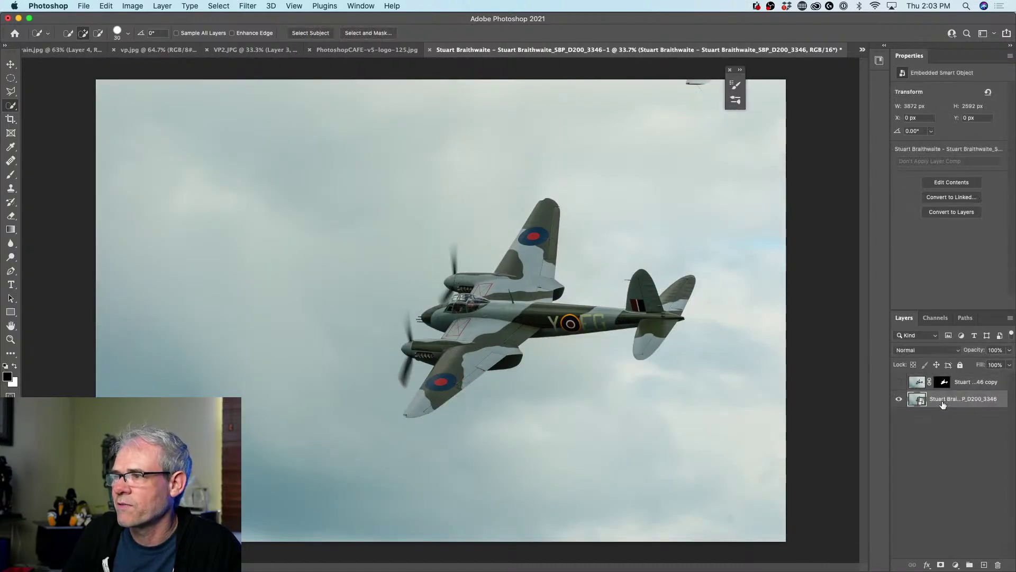
{"action": "right_click", "coordinate": [944, 401]}
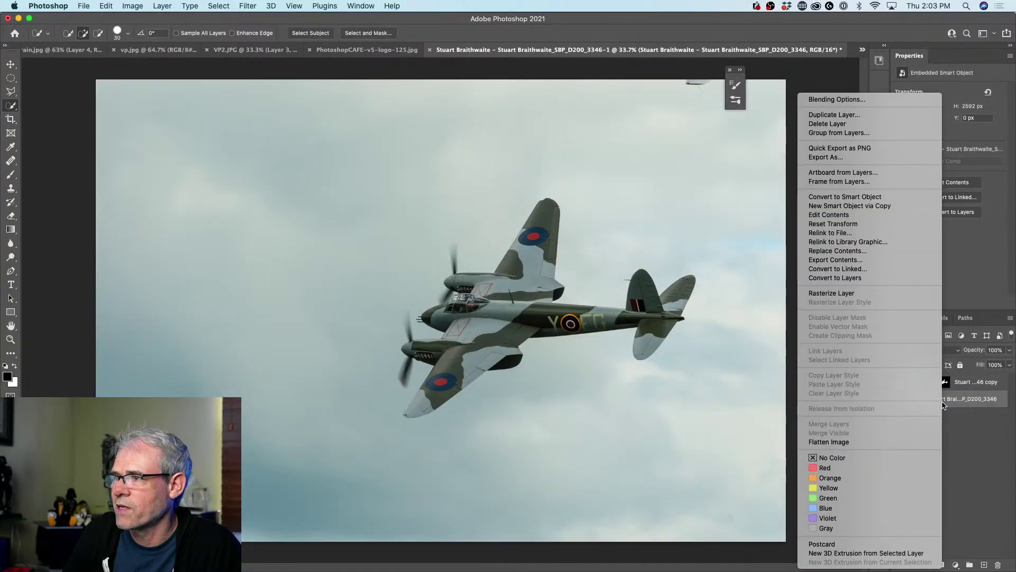
{"action": "left_click", "coordinate": [847, 279]}
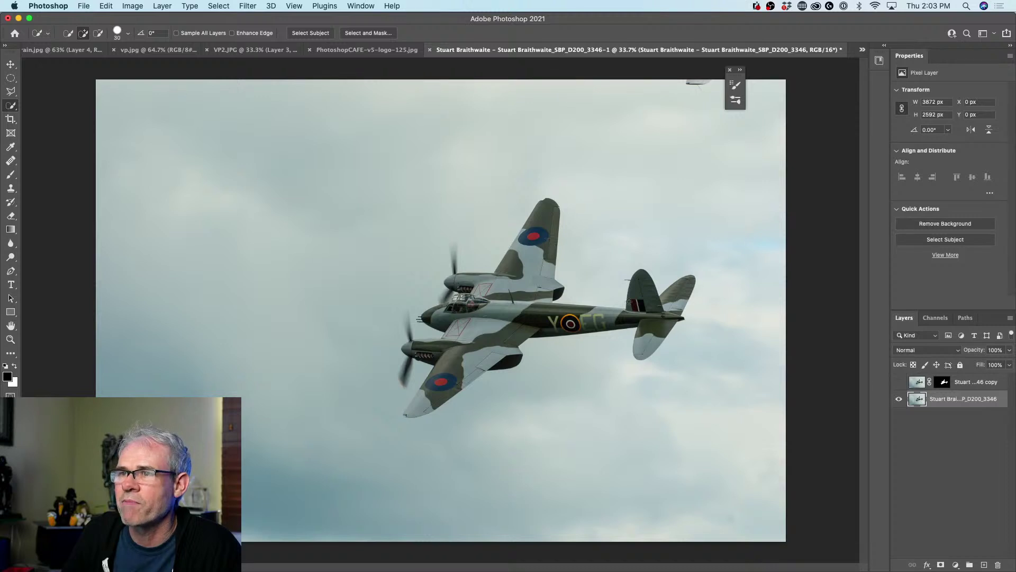
{"action": "left_click", "coordinate": [899, 383]}
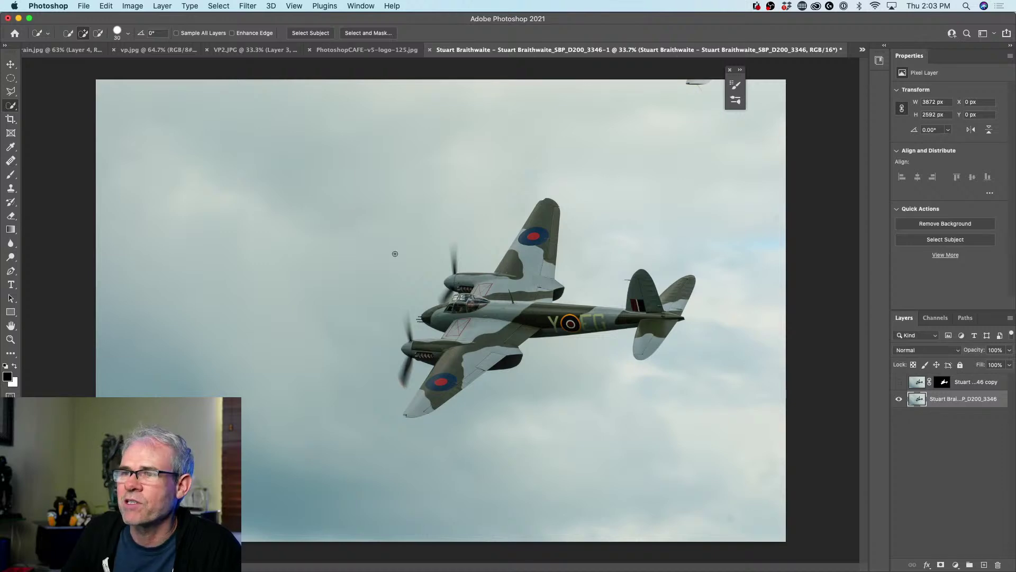
- Start Sky Replacement on the original photo and choose the stormy sky over the sea from the PhotoshopCAFE group
{"action": "left_click", "coordinate": [104, 6]}
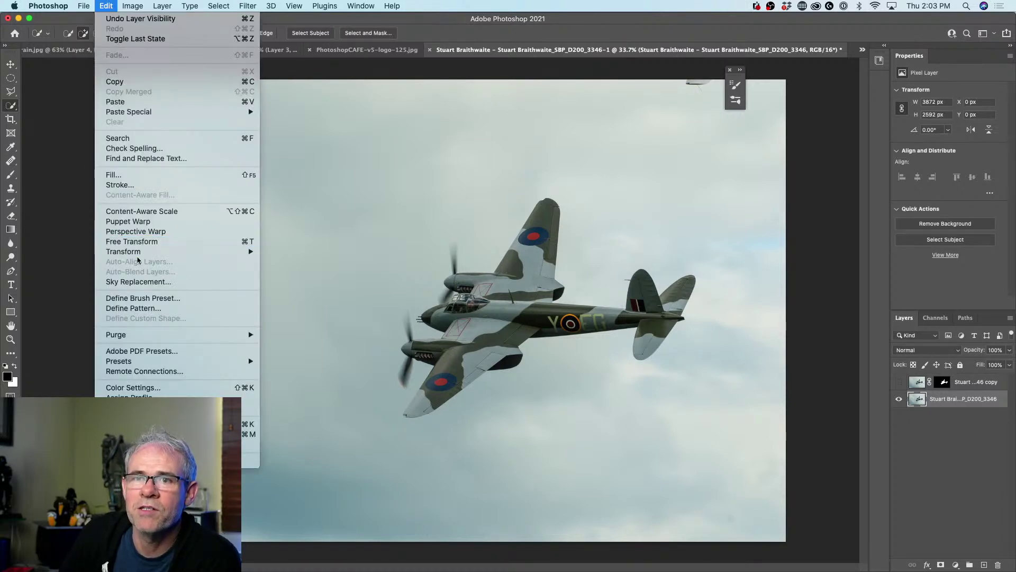
{"action": "left_click", "coordinate": [142, 282]}
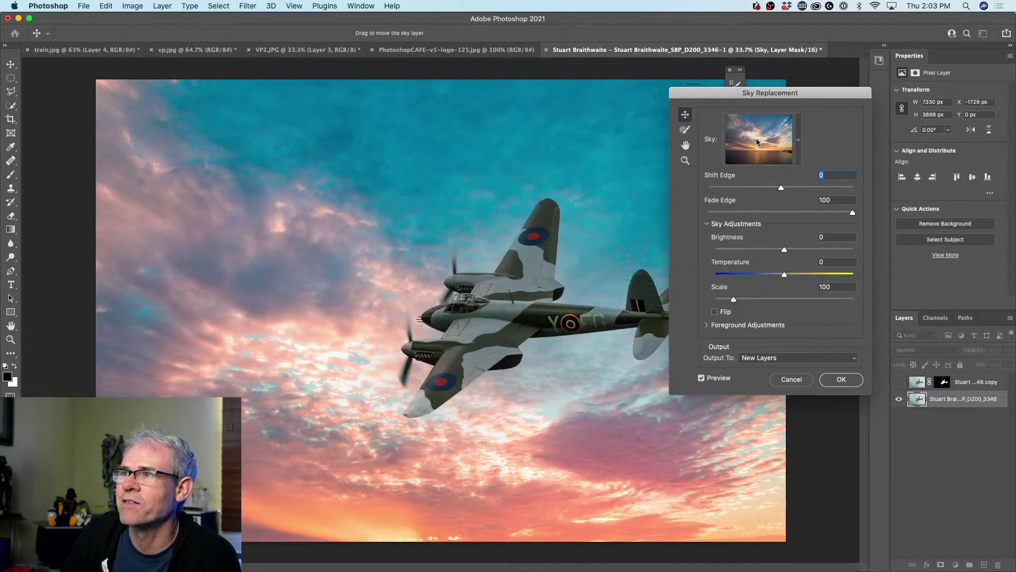
{"action": "left_click", "coordinate": [799, 138]}
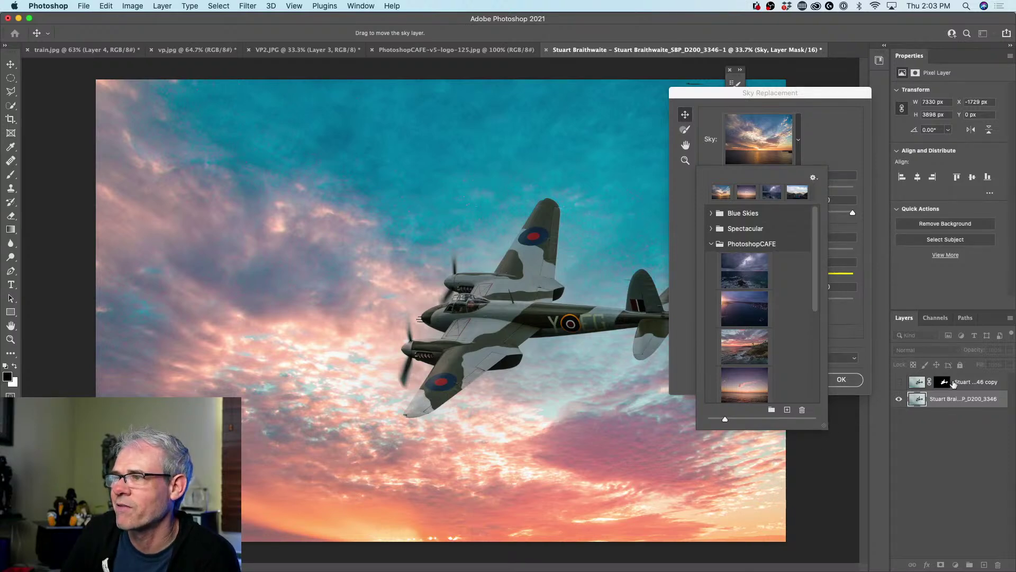
{"action": "left_click", "coordinate": [743, 270]}
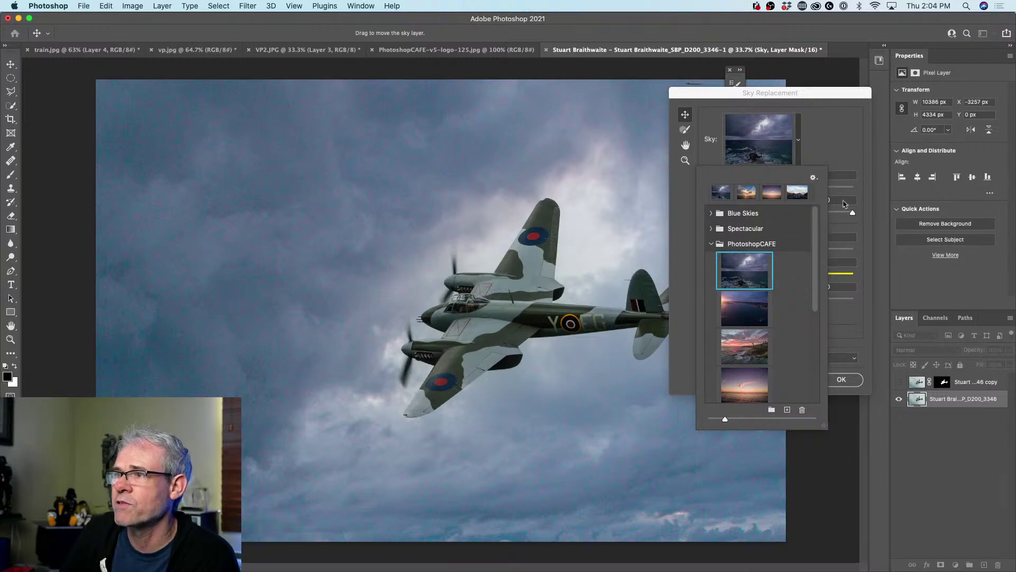
{"action": "left_click", "coordinate": [843, 95]}
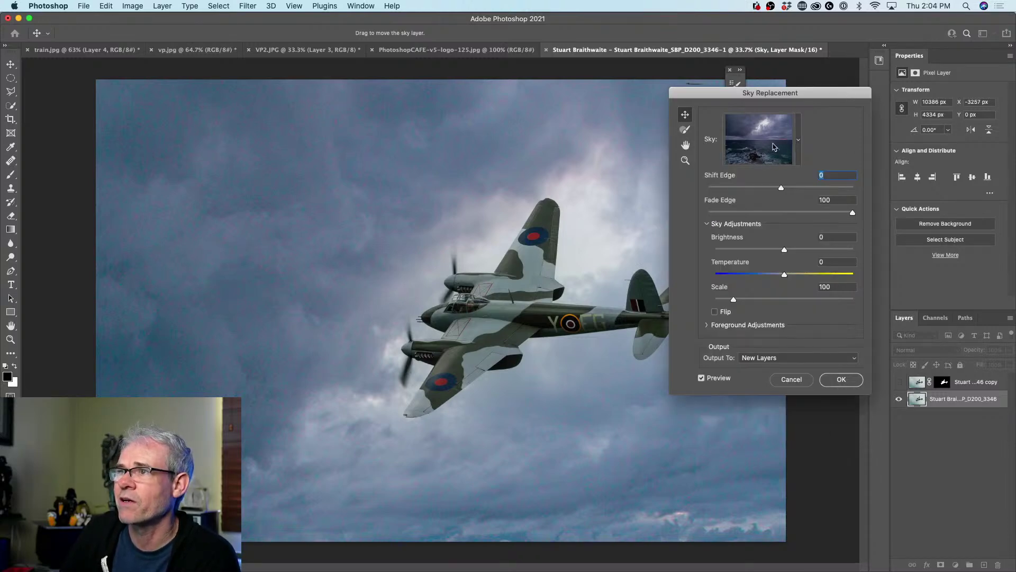
{"action": "left_click", "coordinate": [799, 144]}
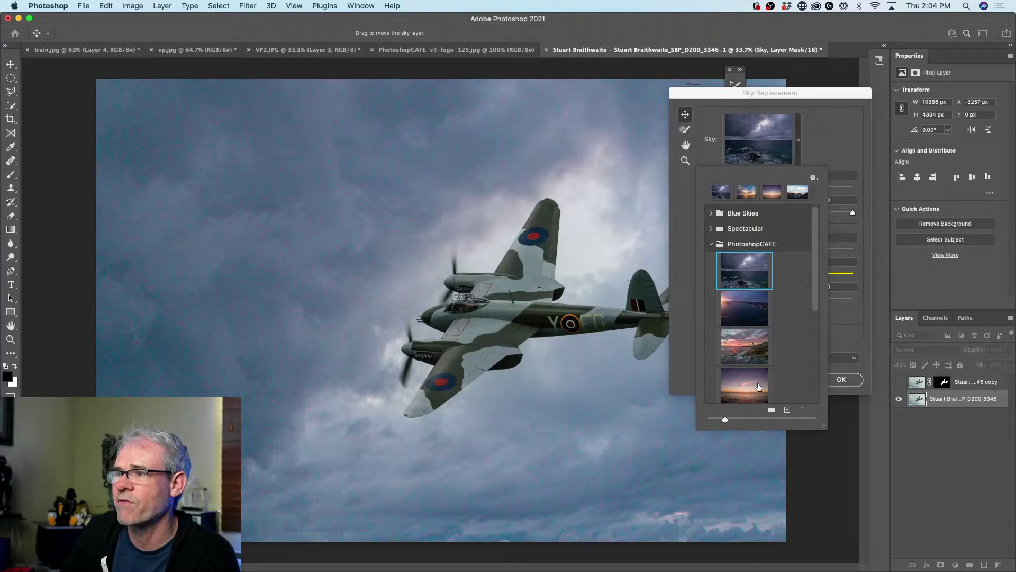
{"action": "left_click", "coordinate": [823, 98]}
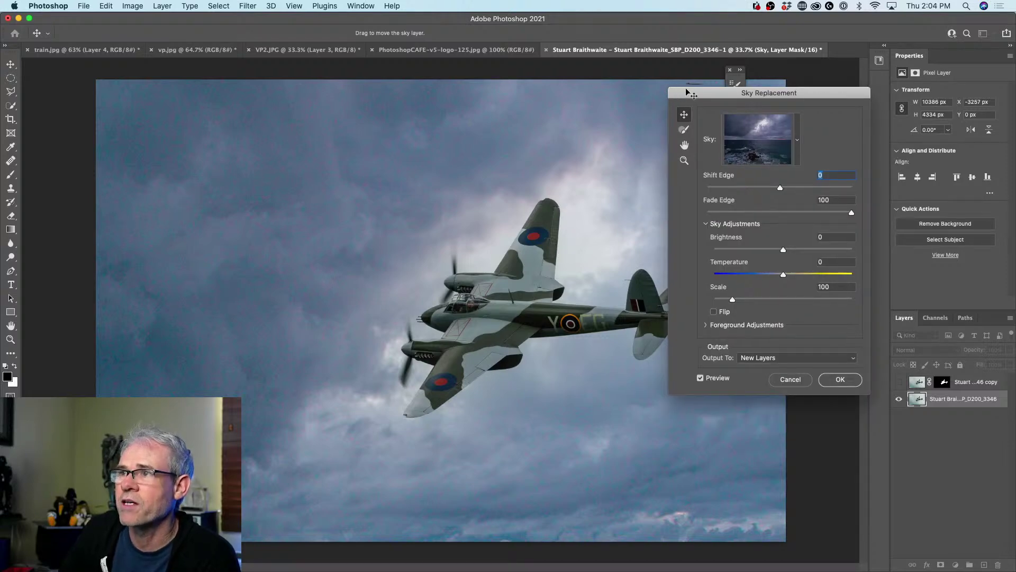
- Apply the sky replacement to New Layers with Lighting Adjustment 70, Color Adjustment 96, Temperature 19 and Brightness -16
{"action": "left_click_drag", "start_coordinate": [689, 94], "coordinate": [739, 75]}
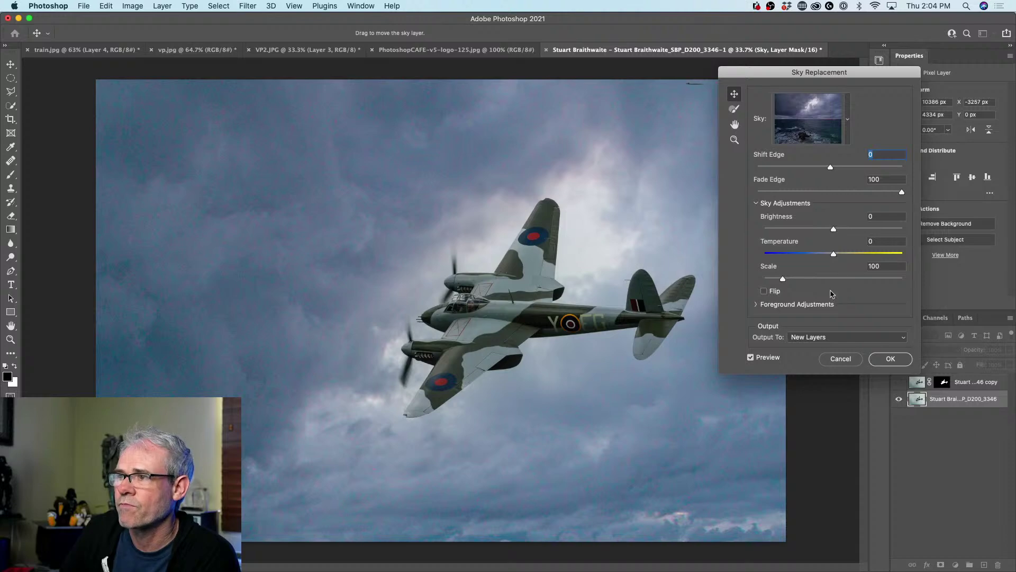
{"action": "left_click", "coordinate": [756, 305]}
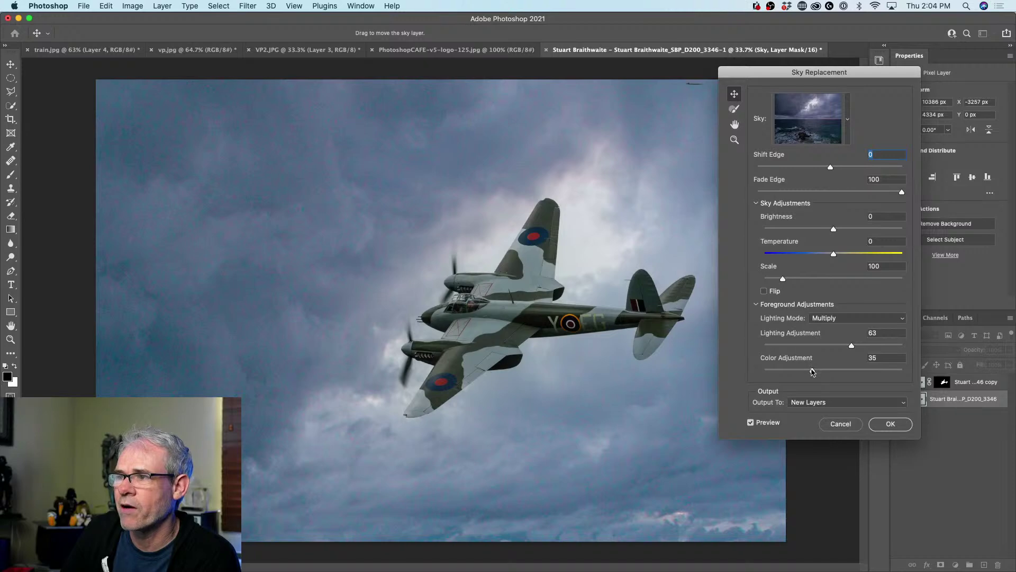
{"action": "left_click_drag", "start_coordinate": [809, 372], "coordinate": [894, 372]}
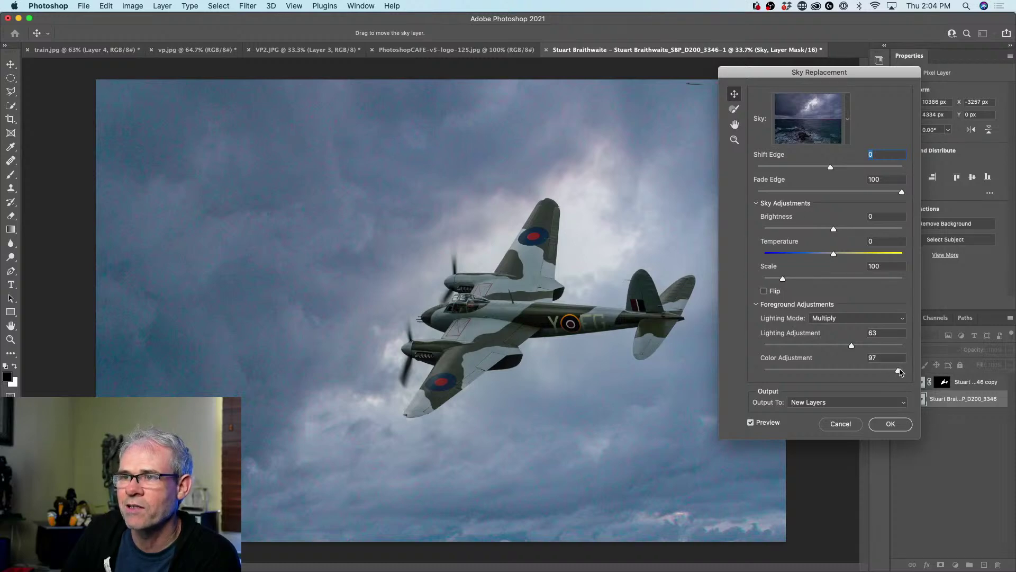
{"action": "left_click_drag", "start_coordinate": [900, 372], "coordinate": [897, 371]}
{"action": "mouse_move", "coordinate": [852, 347]}
{"action": "left_mouse_down"}
{"action": "mouse_move", "coordinate": [821, 343]}
{"action": "mouse_move", "coordinate": [905, 350]}
{"action": "mouse_move", "coordinate": [860, 347]}
{"action": "left_mouse_up"}
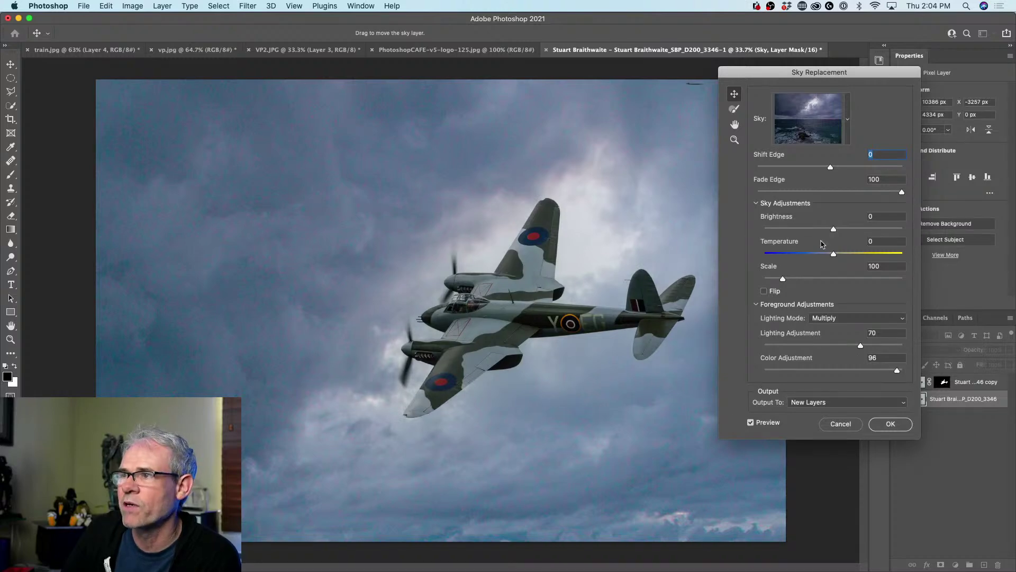
{"action": "left_click_drag", "start_coordinate": [833, 253], "coordinate": [822, 228]}
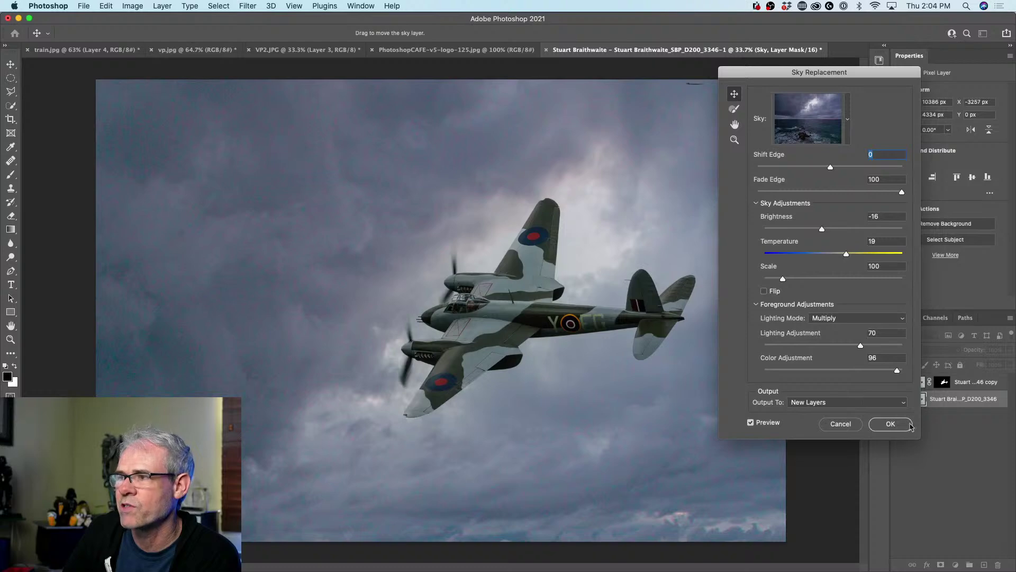
{"action": "left_click", "coordinate": [893, 424]}
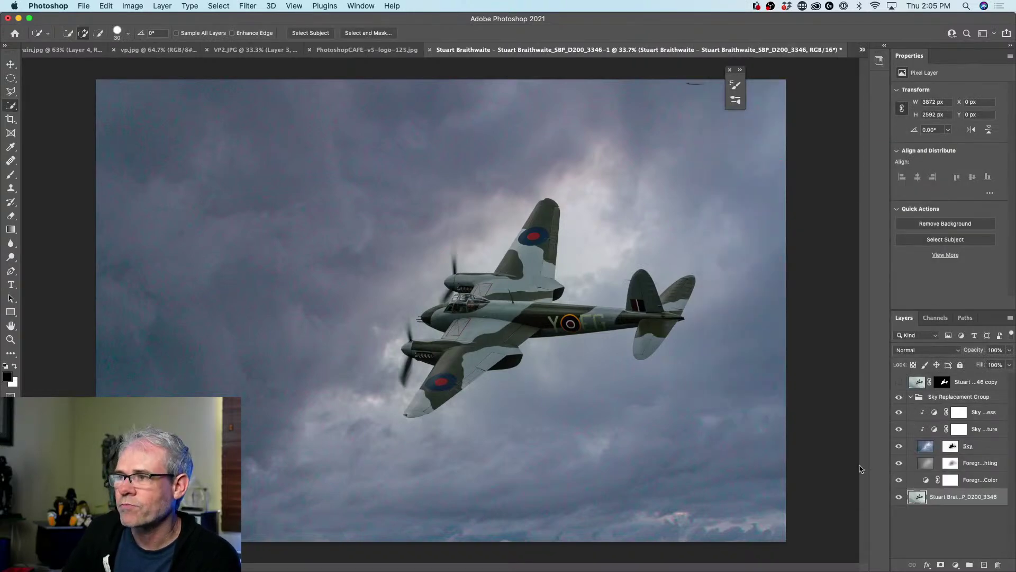
- Select the image of the Sky layer in the Sky Replacement Group and open it in the Camera Raw Filter
{"action": "left_click", "coordinate": [901, 445]}
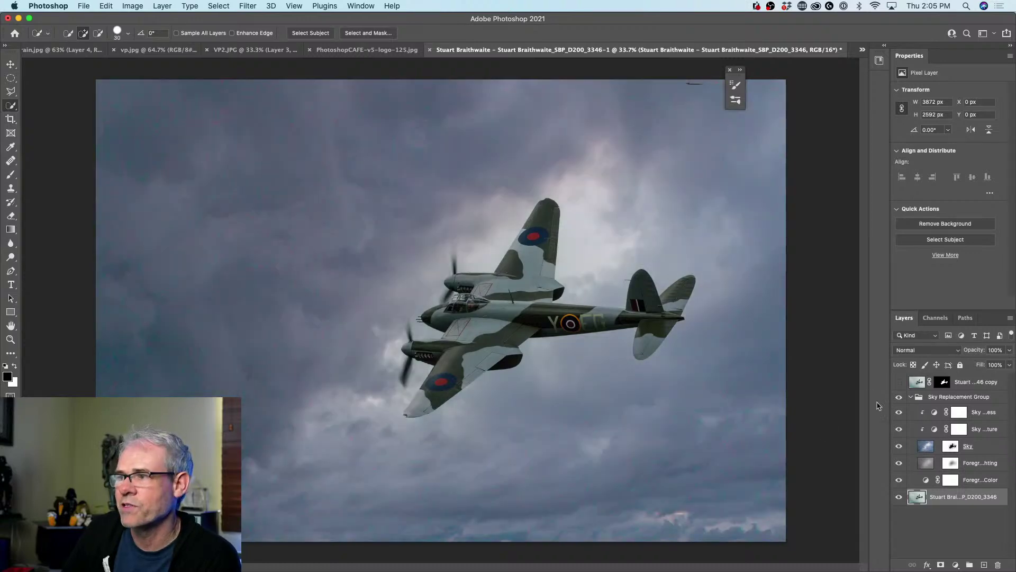
{"action": "left_click", "coordinate": [927, 446]}
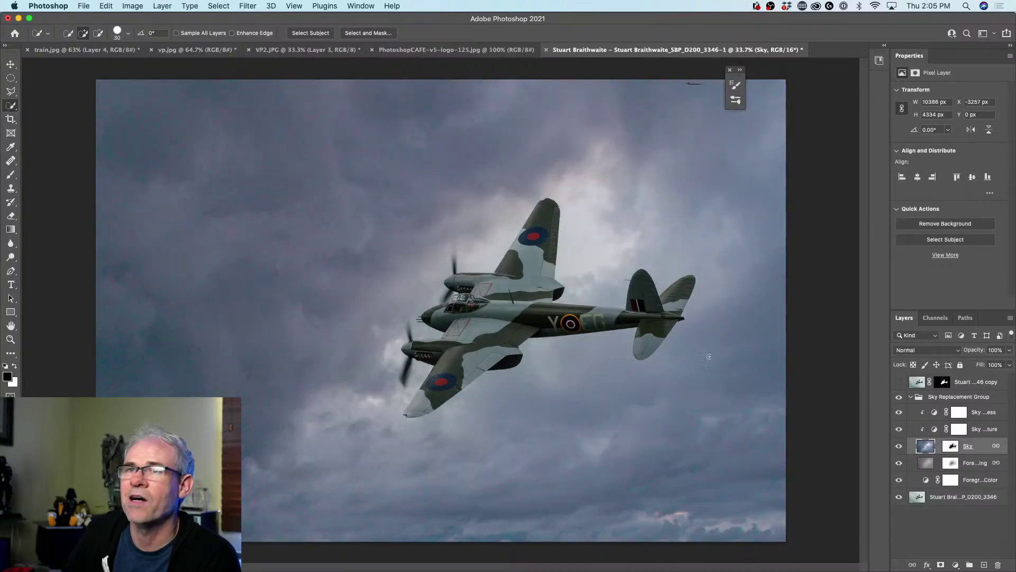
{"action": "left_click", "coordinate": [247, 5]}
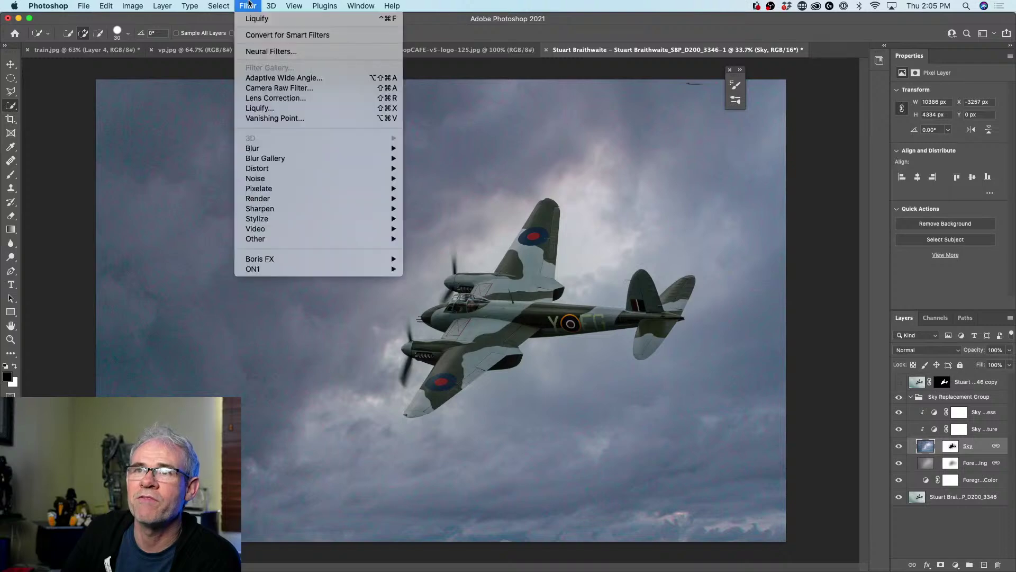
{"action": "left_click", "coordinate": [270, 87]}
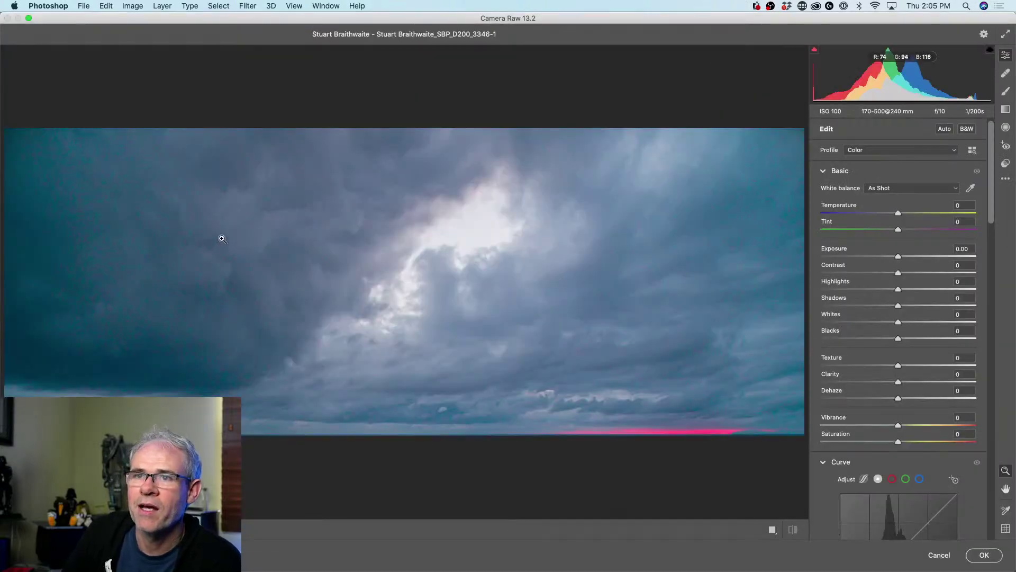
- Reduce the sky's noise by setting Color Noise Reduction to 75 and Noise Reduction to 23
{"action": "left_click", "coordinate": [264, 250]}
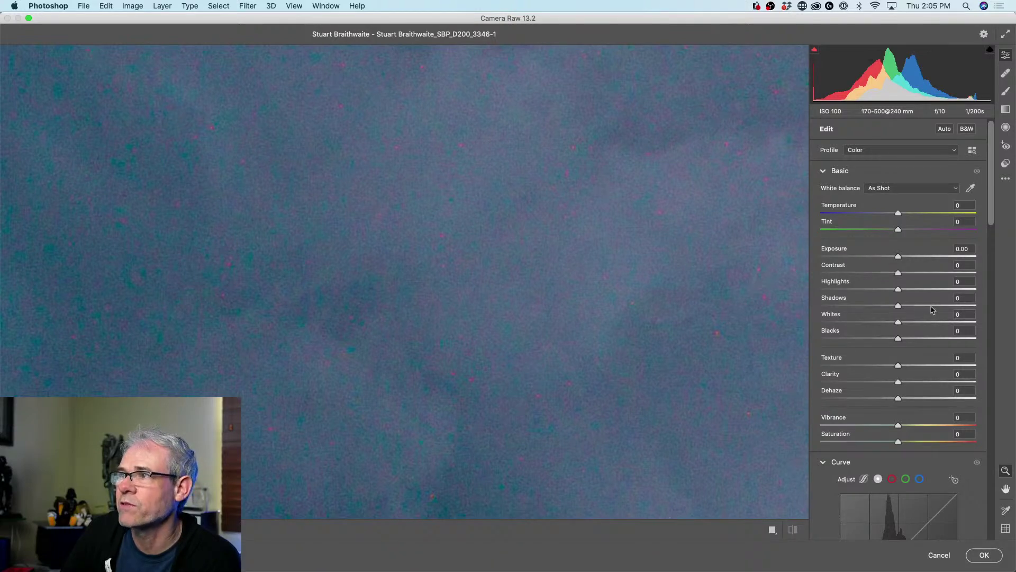
{"action": "left_click_drag", "start_coordinate": [992, 196], "coordinate": [972, 517]}
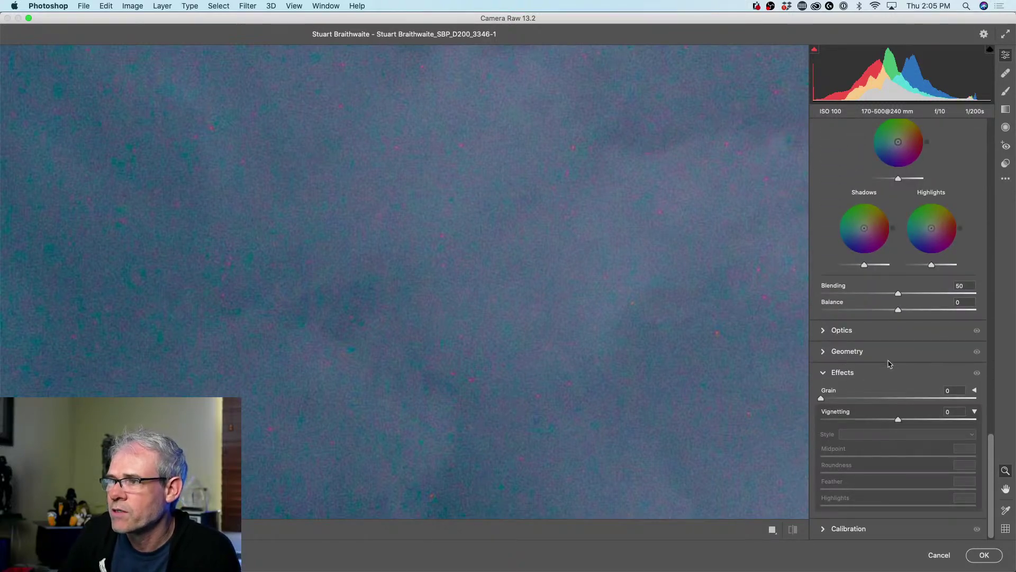
{"action": "left_click", "coordinate": [827, 374]}
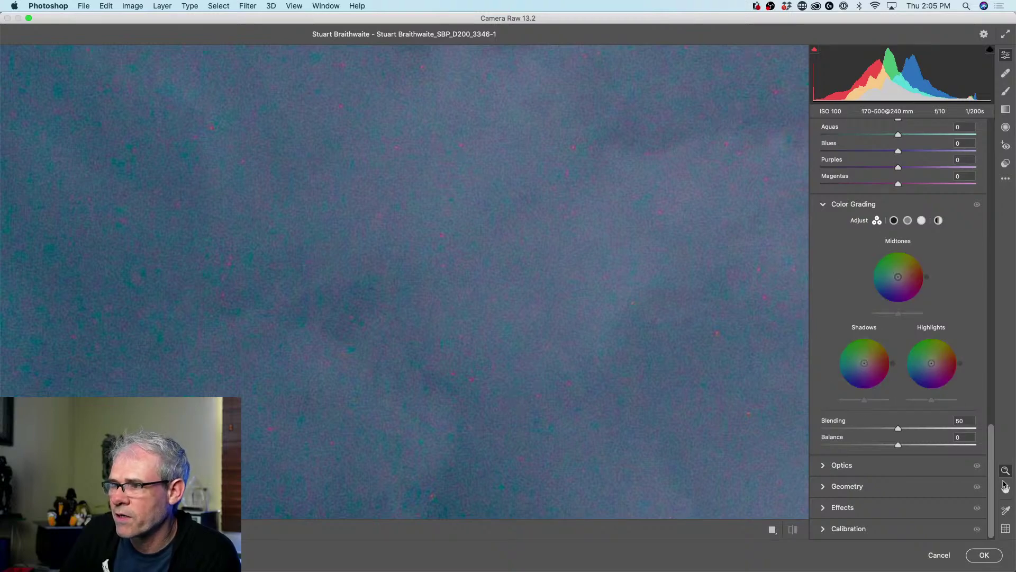
{"action": "left_click", "coordinate": [823, 508]}
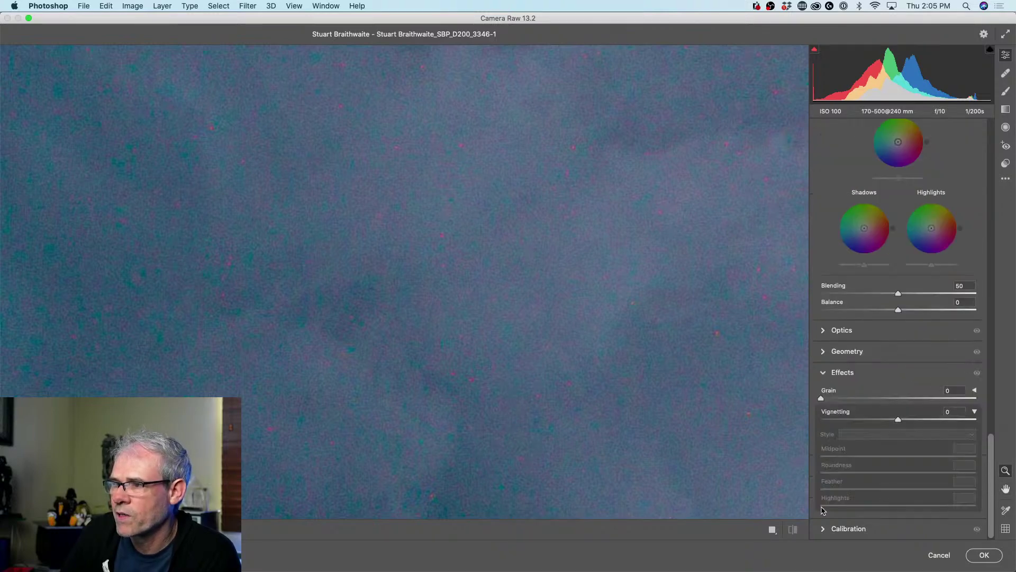
{"action": "left_click", "coordinate": [823, 376]}
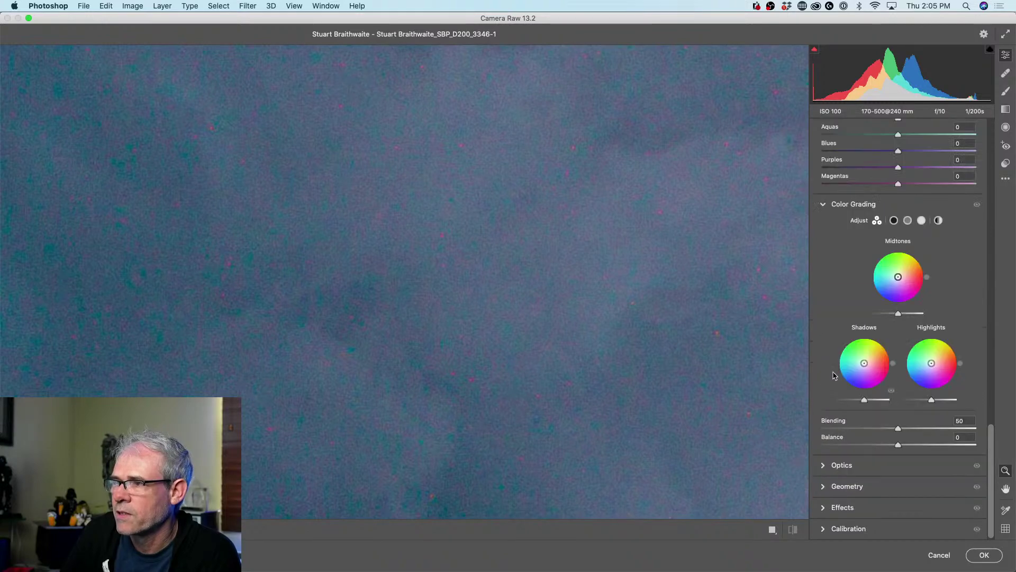
{"action": "left_click_drag", "start_coordinate": [993, 452], "coordinate": [1010, 159]}
{"action": "scroll", "coordinate": [826, 339], "scroll_direction": "down", "scroll_amount": 6}
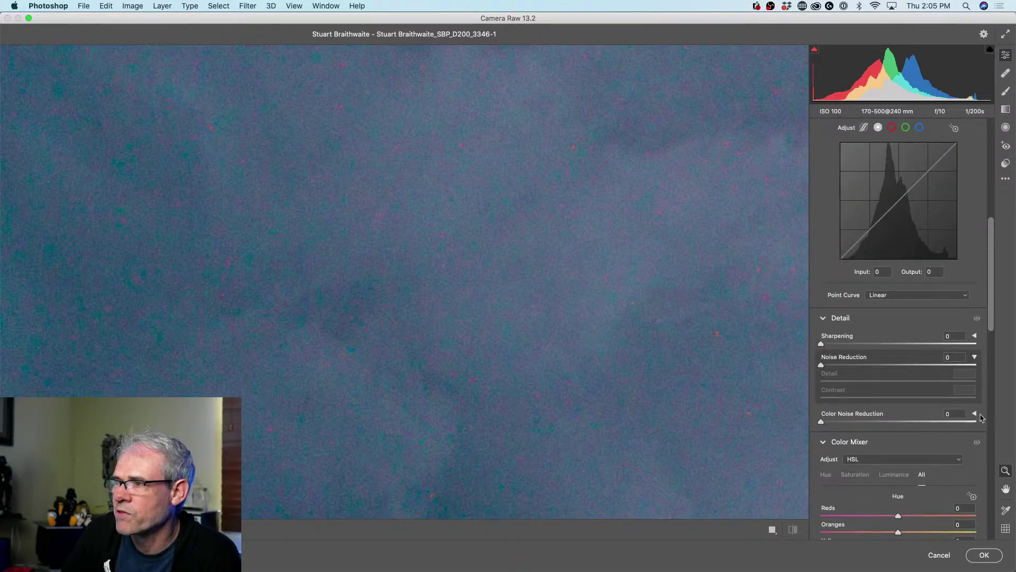
{"action": "left_click", "coordinate": [975, 414]}
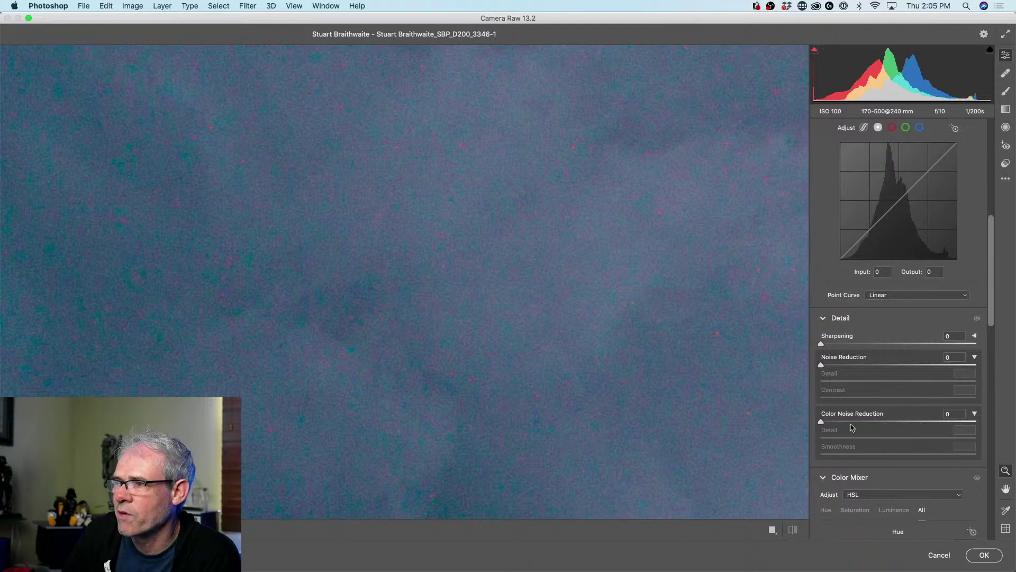
{"action": "left_click_drag", "start_coordinate": [822, 422], "coordinate": [877, 419]}
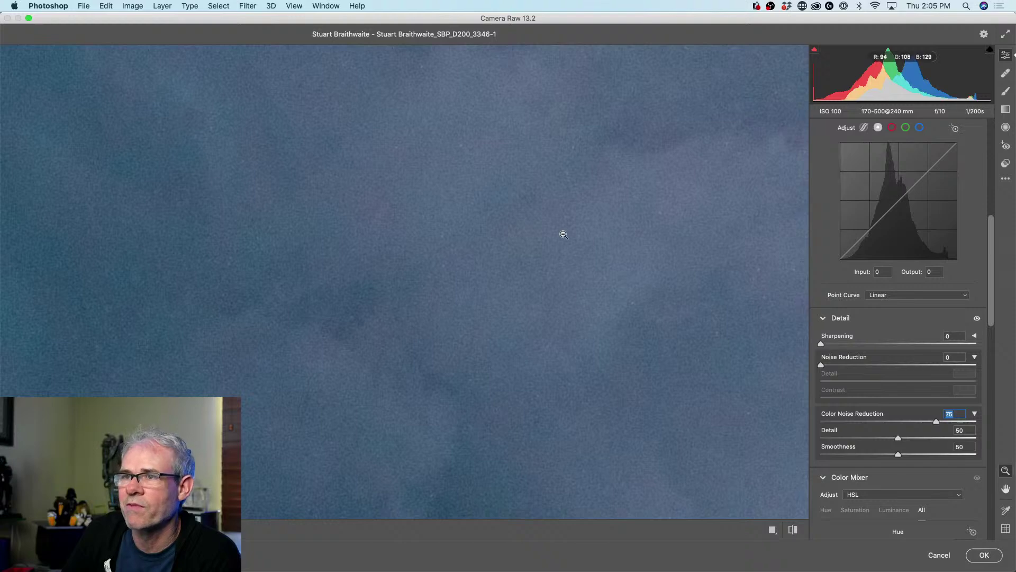
{"action": "left_click_drag", "start_coordinate": [821, 366], "coordinate": [865, 364]}
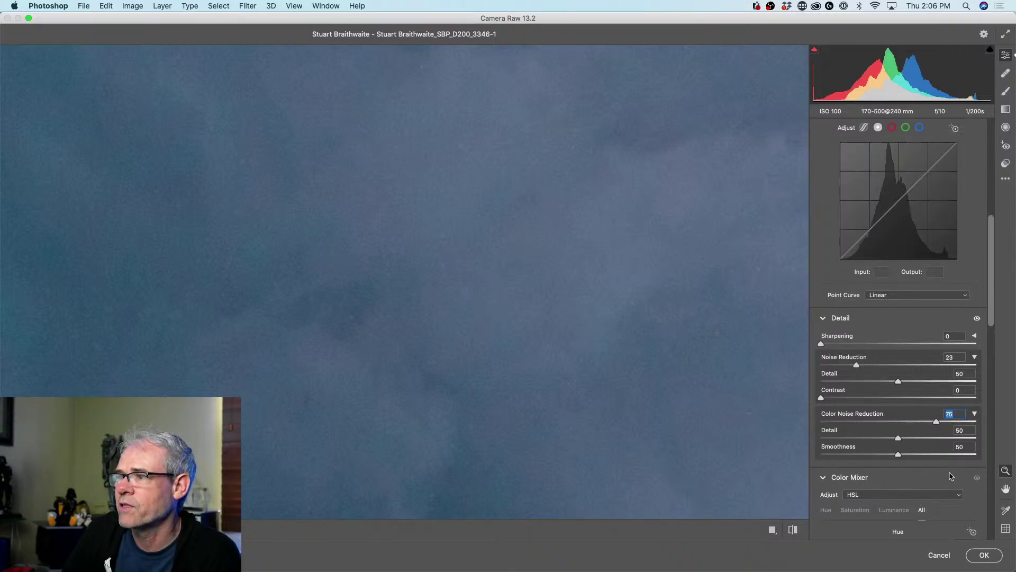
- Apply the Camera Raw noise reduction to the Sky layer
{"action": "left_click", "coordinate": [983, 555]}
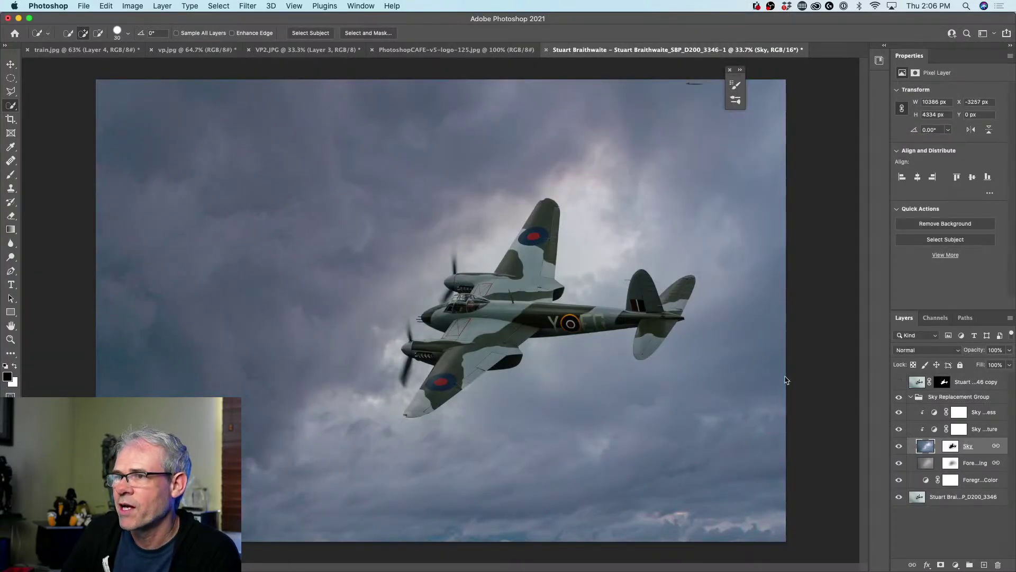
- Compare the composite with the masked aircraft copy shown and hidden, and against the original photo layer alone
{"action": "left_click", "coordinate": [900, 381]}
{"action": "left_click", "coordinate": [899, 381]}
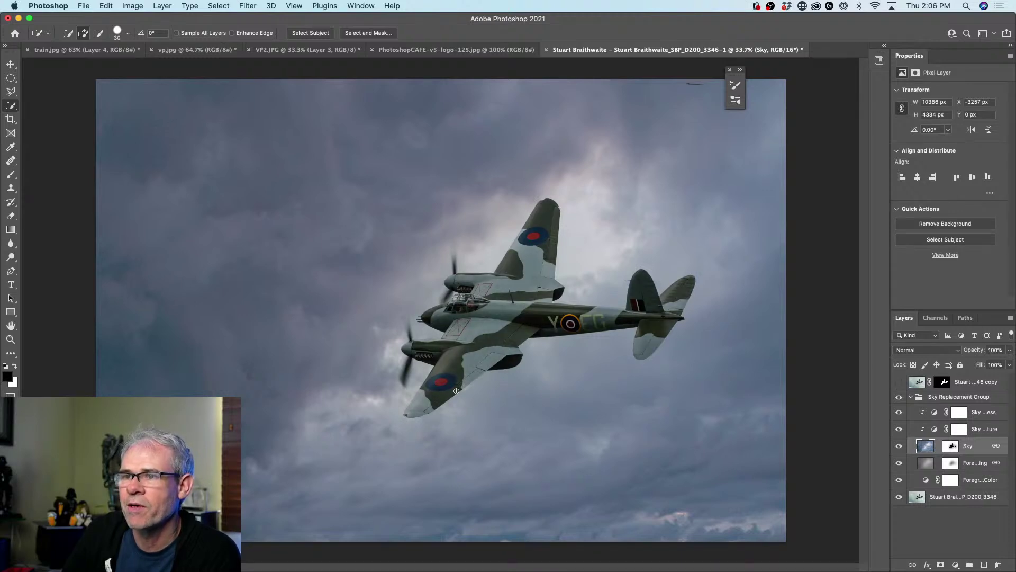
{"action": "scroll", "coordinate": [455, 393], "scroll_direction": "up", "scroll_amount": 5}
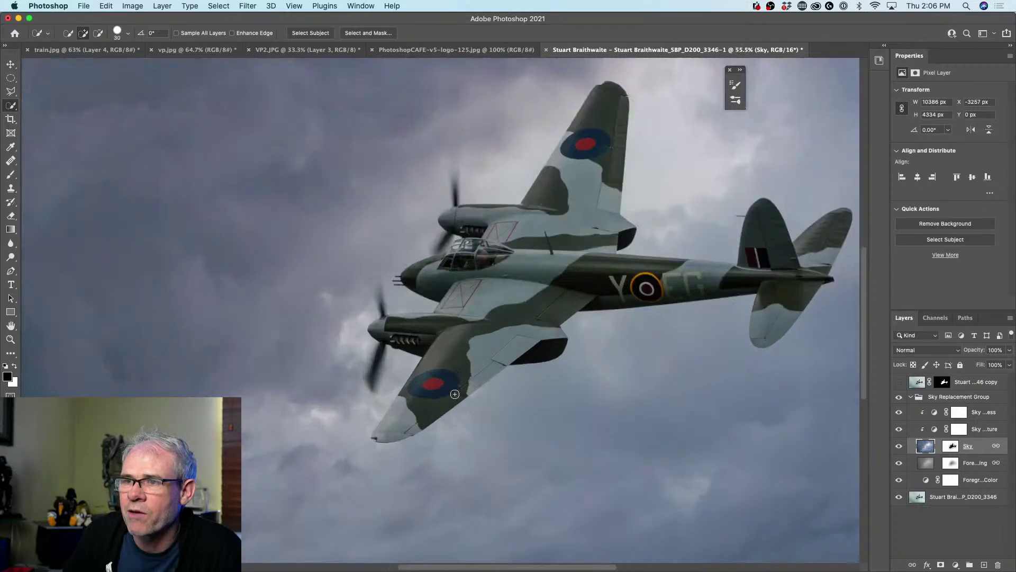
{"action": "left_click", "coordinate": [900, 382]}
{"action": "left_click", "coordinate": [900, 383]}
{"action": "scroll", "coordinate": [651, 258], "scroll_direction": "down", "scroll_amount": 3}
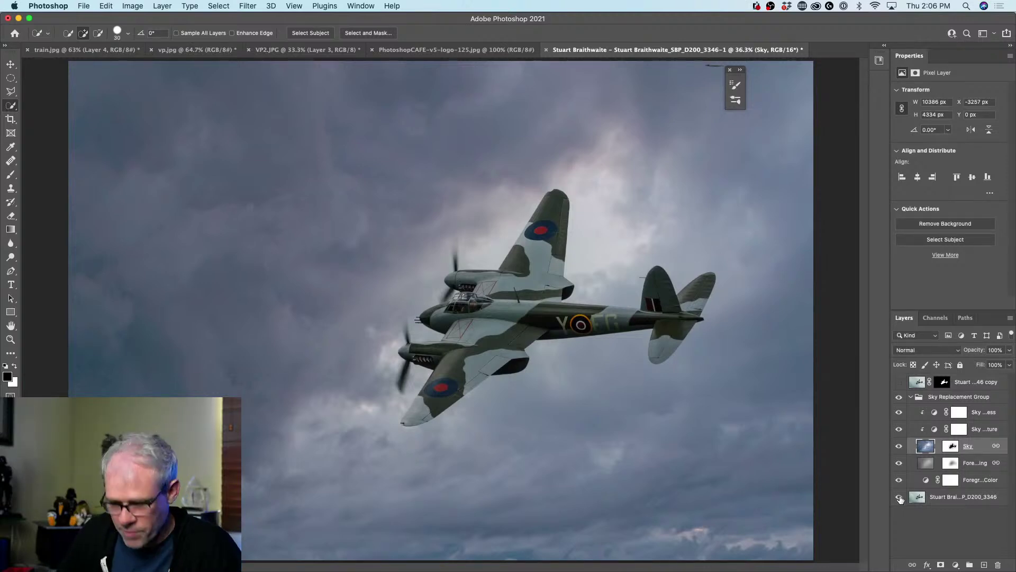
{"action": "left_click", "coordinate": [900, 499], "text": "alt"}
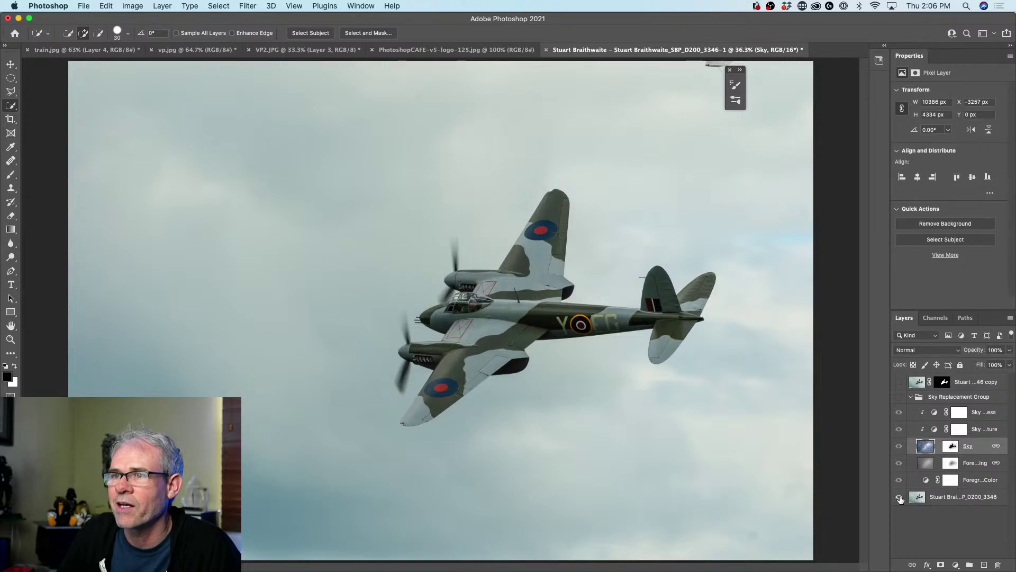
{"action": "left_click", "coordinate": [899, 498], "text": "alt"}
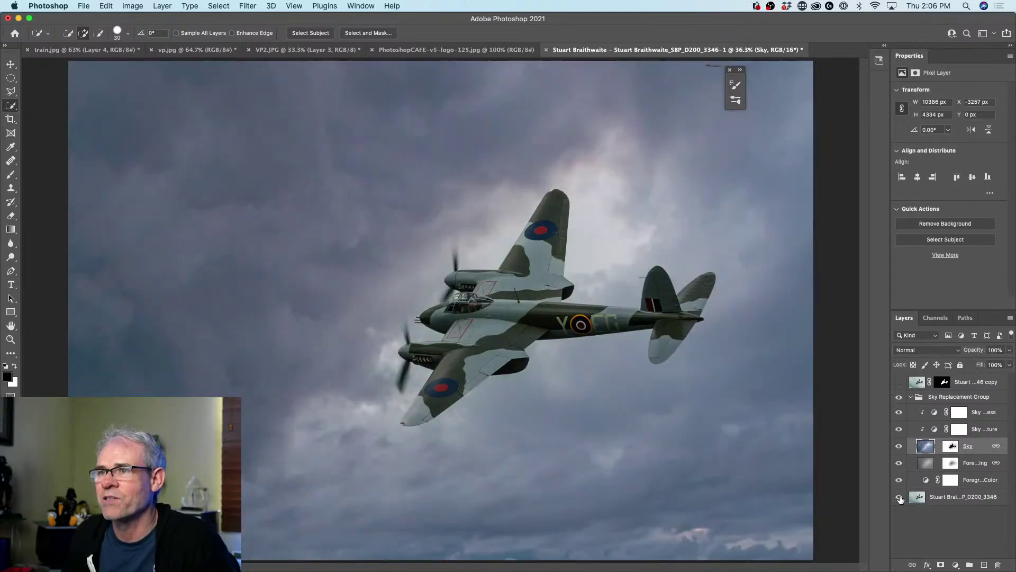
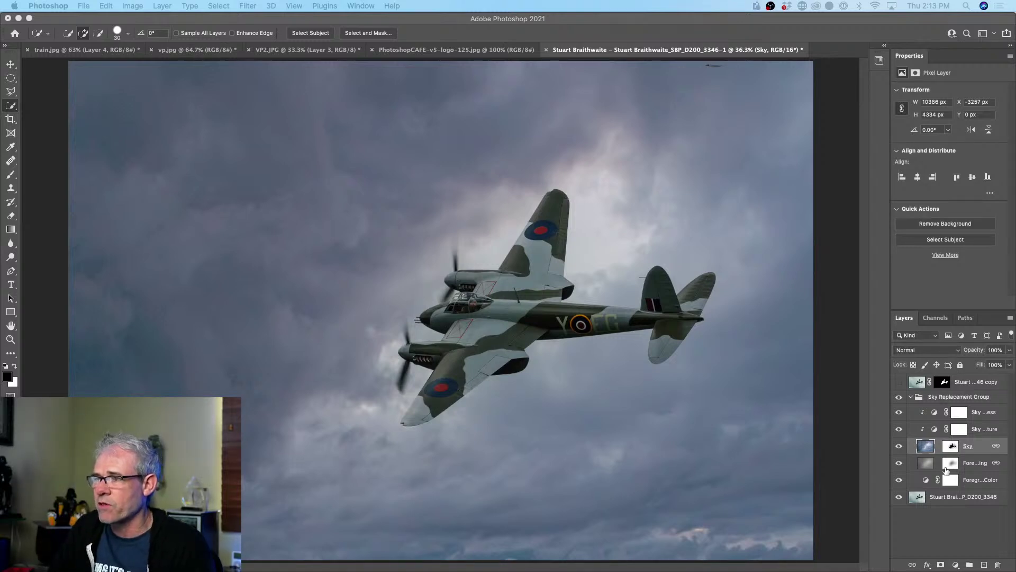
- Examine the Sky layer's mask on its own with the original photo hidden, and return to the full composite
{"action": "left_click", "coordinate": [899, 496]}
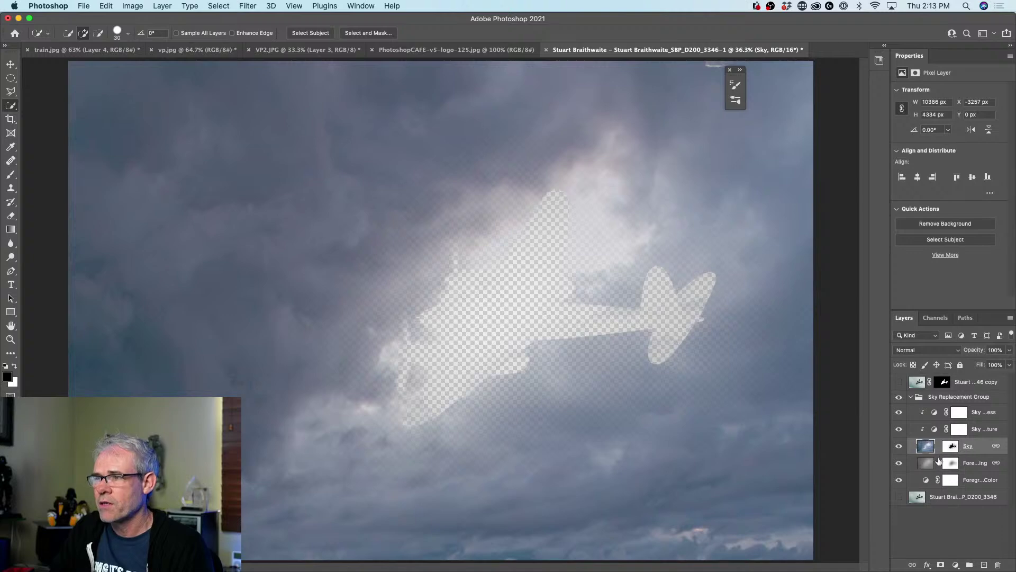
{"action": "left_click", "coordinate": [951, 446], "text": "alt"}
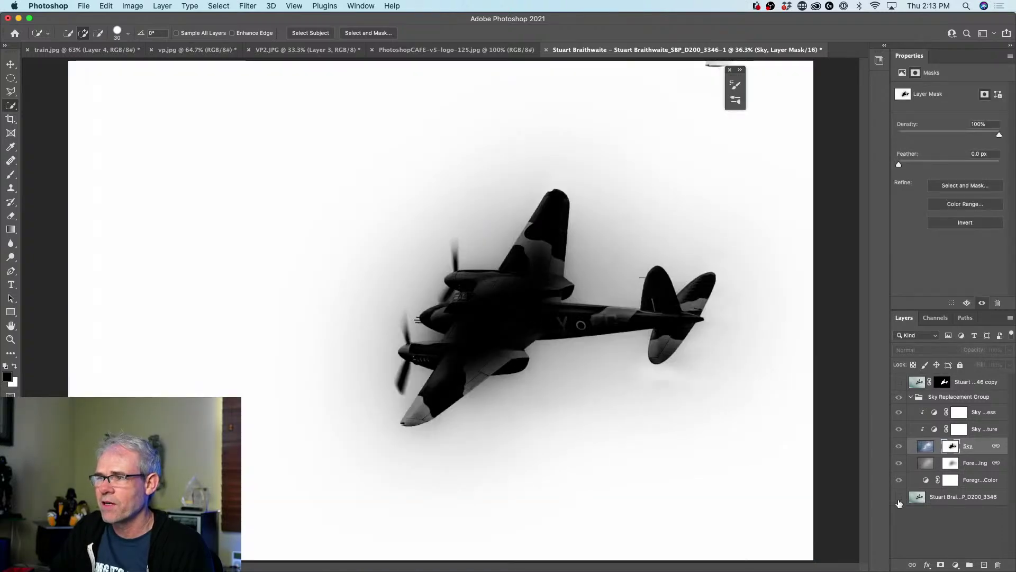
{"action": "left_click", "coordinate": [899, 499]}
{"action": "left_click", "coordinate": [898, 498]}
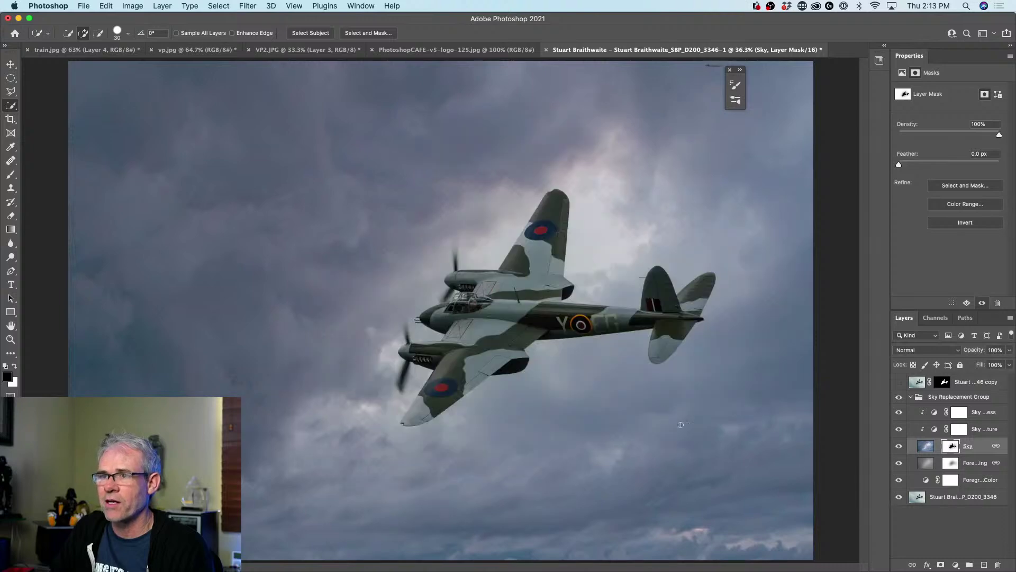